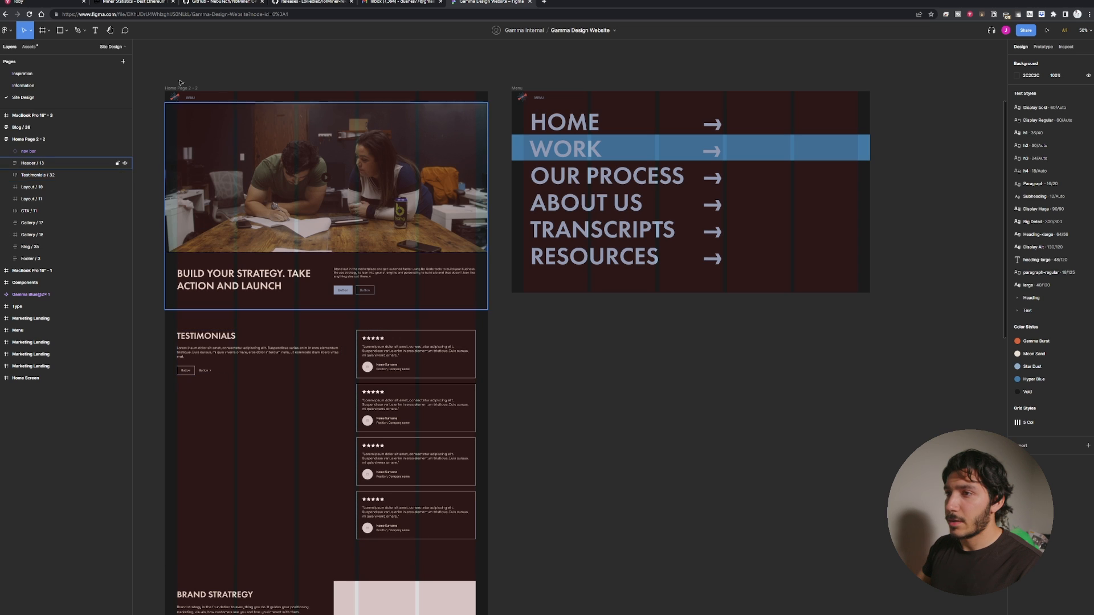
pyautogui.click(179, 88)
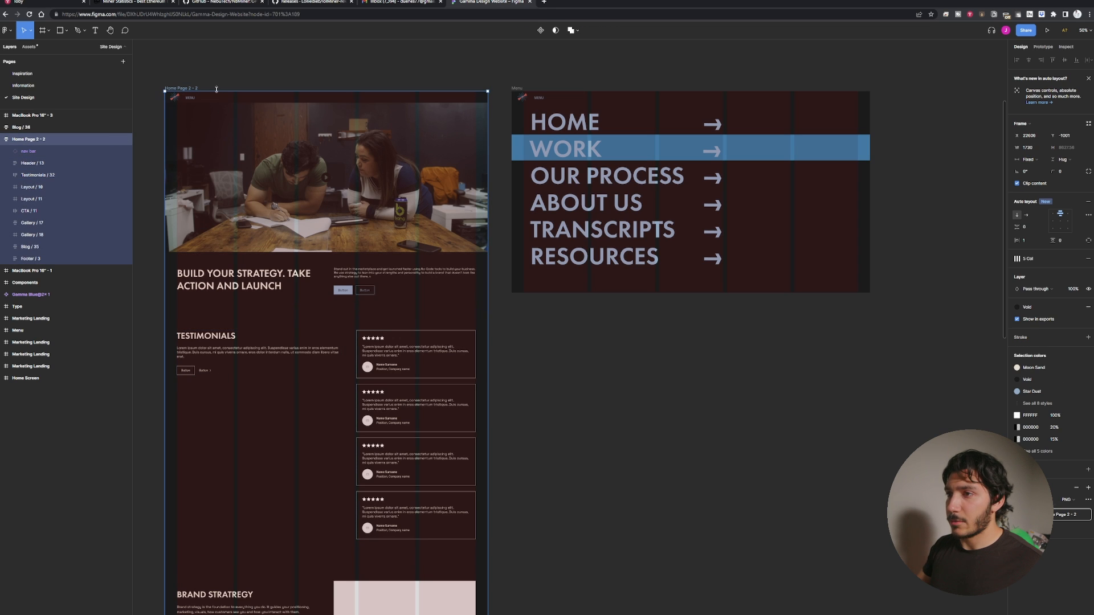
pyautogui.moveTo(188, 87); pyautogui.dragTo(940, 89)
pyautogui.moveTo(939, 89); pyautogui.dragTo(176, 161)
pyautogui.moveTo(269, 188); pyautogui.dragTo(446, 163)
pyautogui.hotkey('ctrl', 'z')
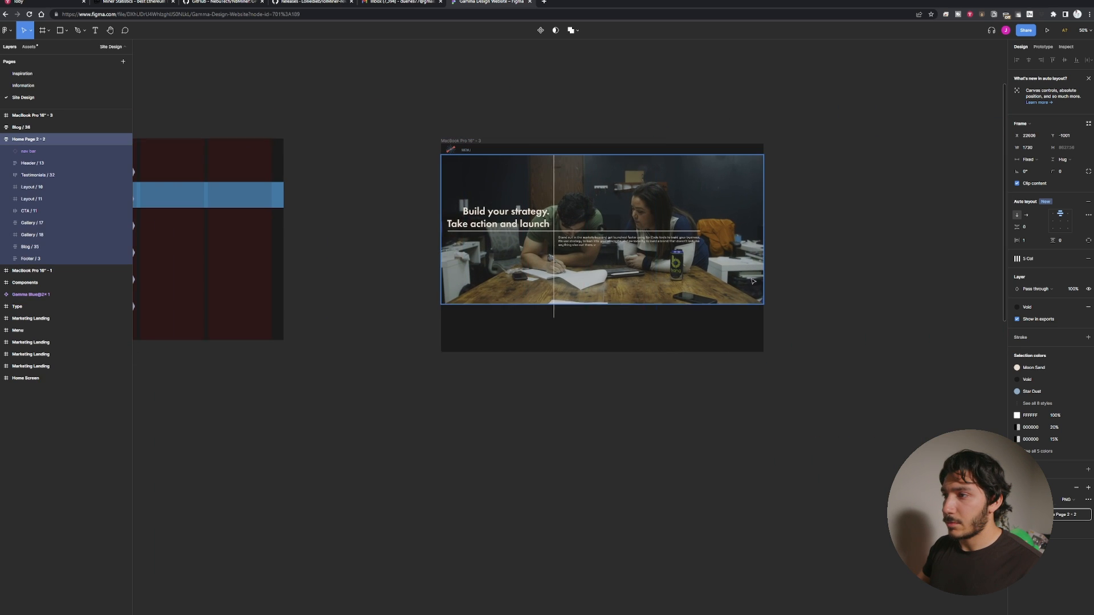
# Move the MacBook Pro 16" - 3 frame above the Home Page 2 - 2 frame.
pyautogui.moveTo(361, 373); pyautogui.dragTo(684, 348)
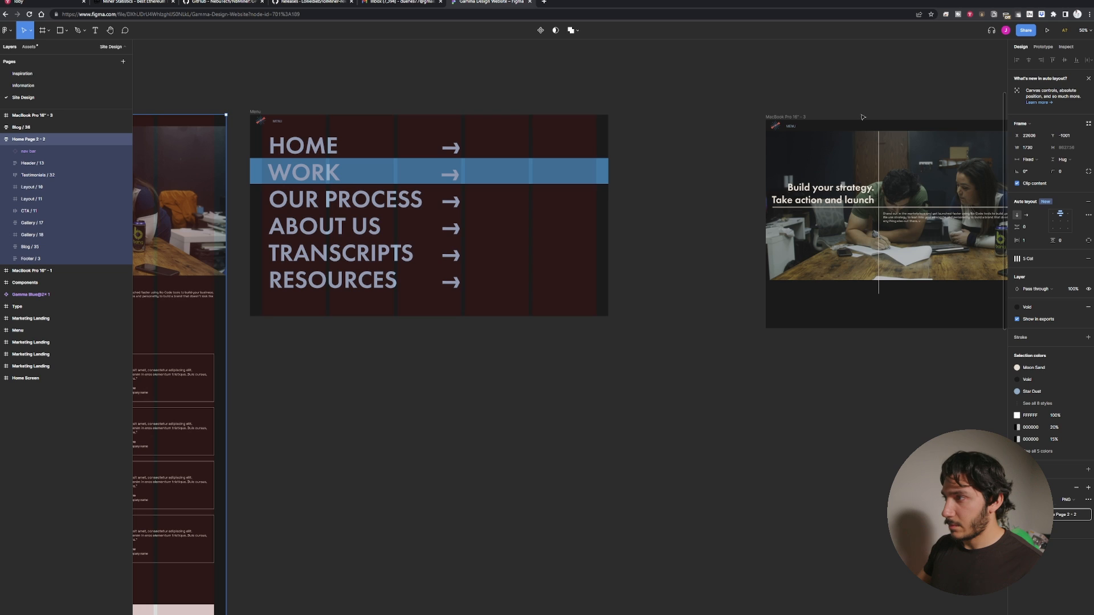
pyautogui.press('-')
pyautogui.press('-')
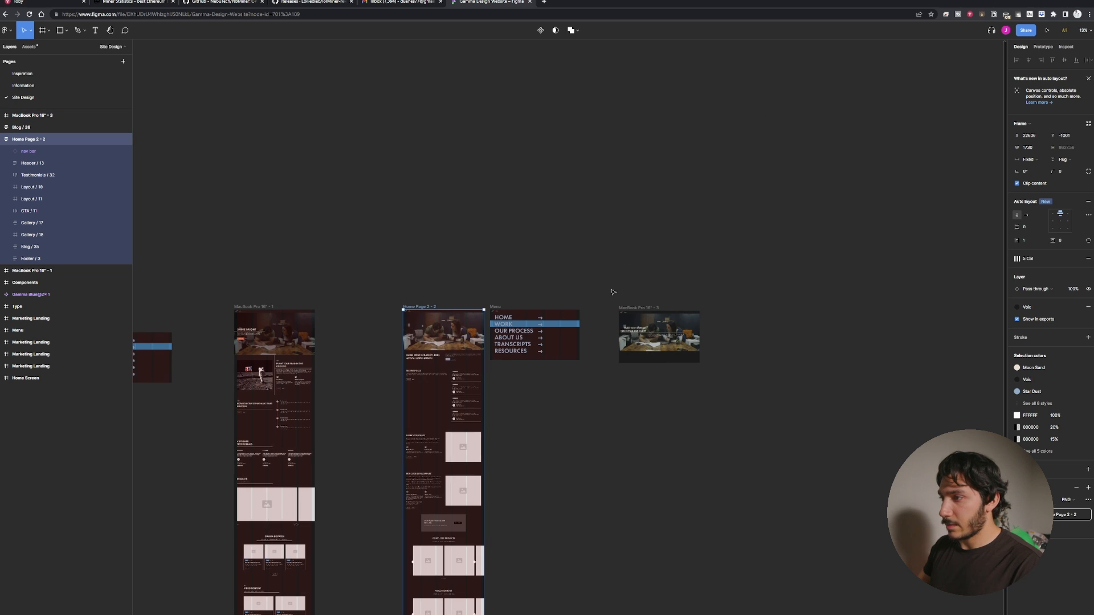
pyautogui.moveTo(641, 310); pyautogui.dragTo(425, 236)
# Duplicate the Home Page 2 - 2 frame and place the copy to the right of the Menu frame.
pyautogui.click(427, 309)
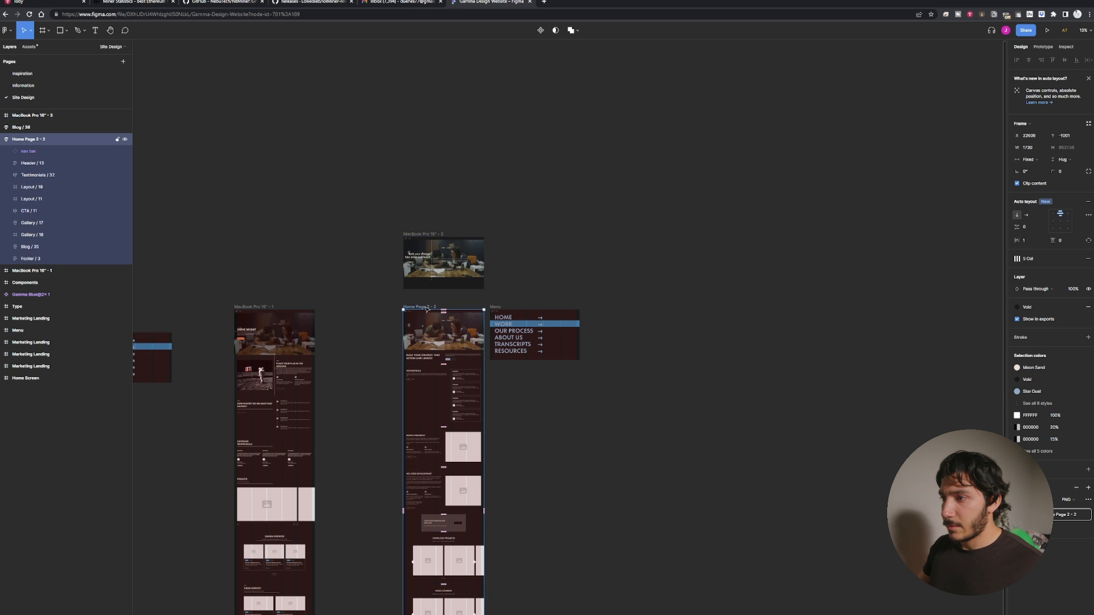
pyautogui.moveTo(428, 308); pyautogui.dragTo(685, 308)
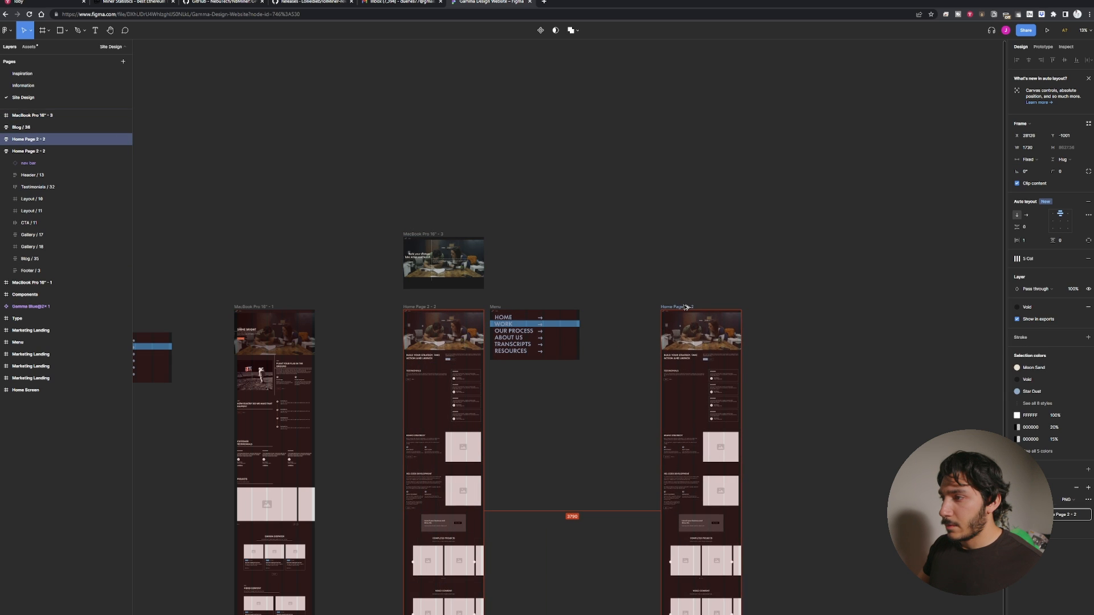
pyautogui.click(759, 282)
# Scroll through the home page frame to review its sections from header to footer.
pyautogui.scroll(-3, 758, 282)
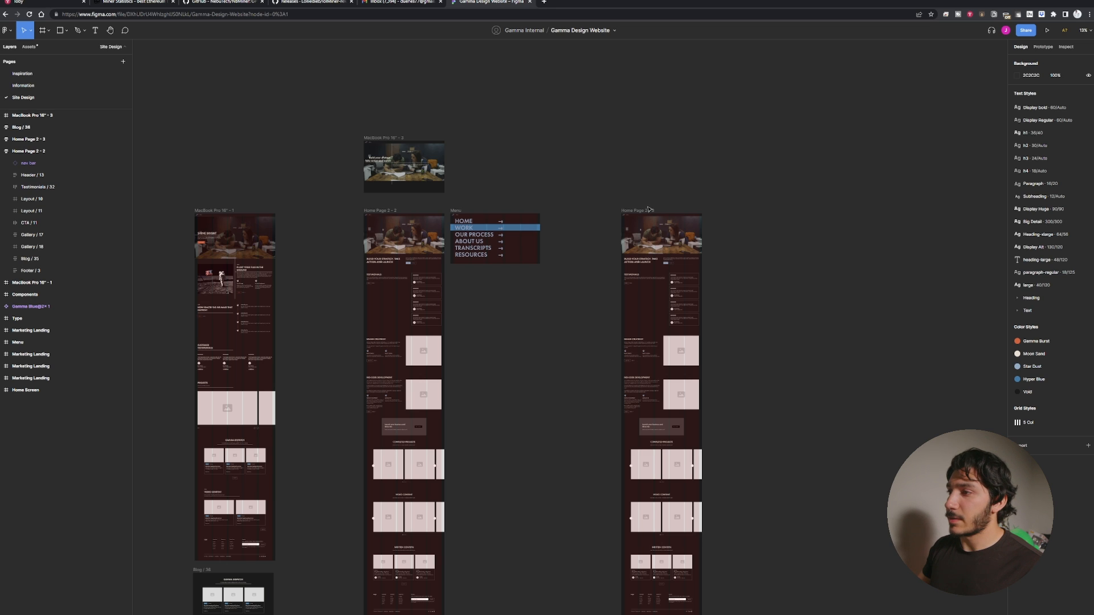
pyautogui.hscroll(5, 686, 176)
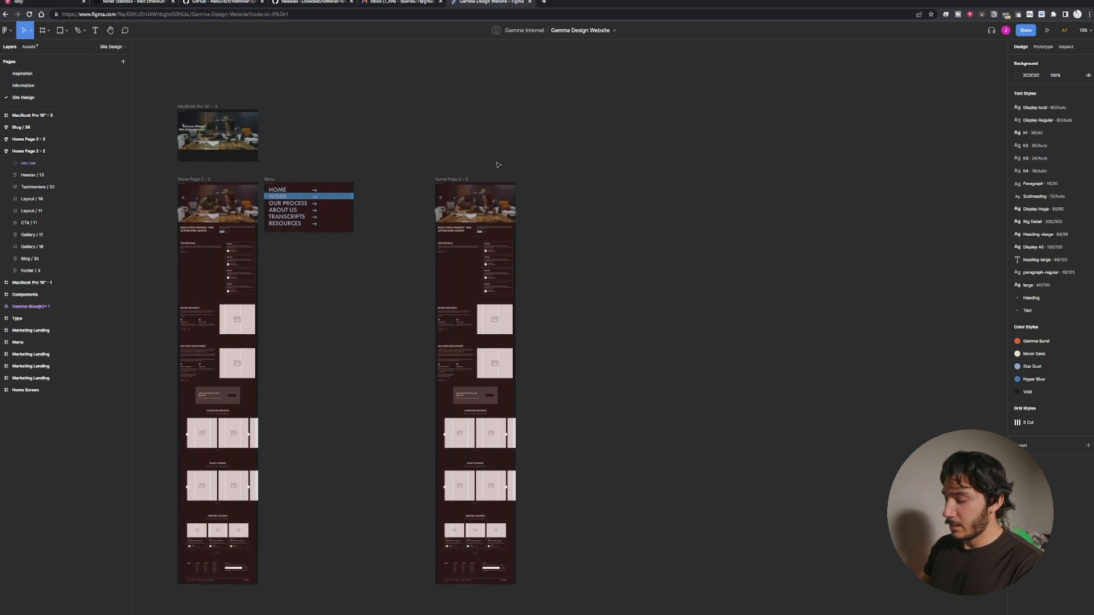
pyautogui.hotkey('ctrl', '+')
pyautogui.hotkey('ctrl', '+')
pyautogui.moveTo(456, 132); pyautogui.dragTo(729, 400)
pyautogui.moveTo(534, 221); pyautogui.dragTo(678, 501)
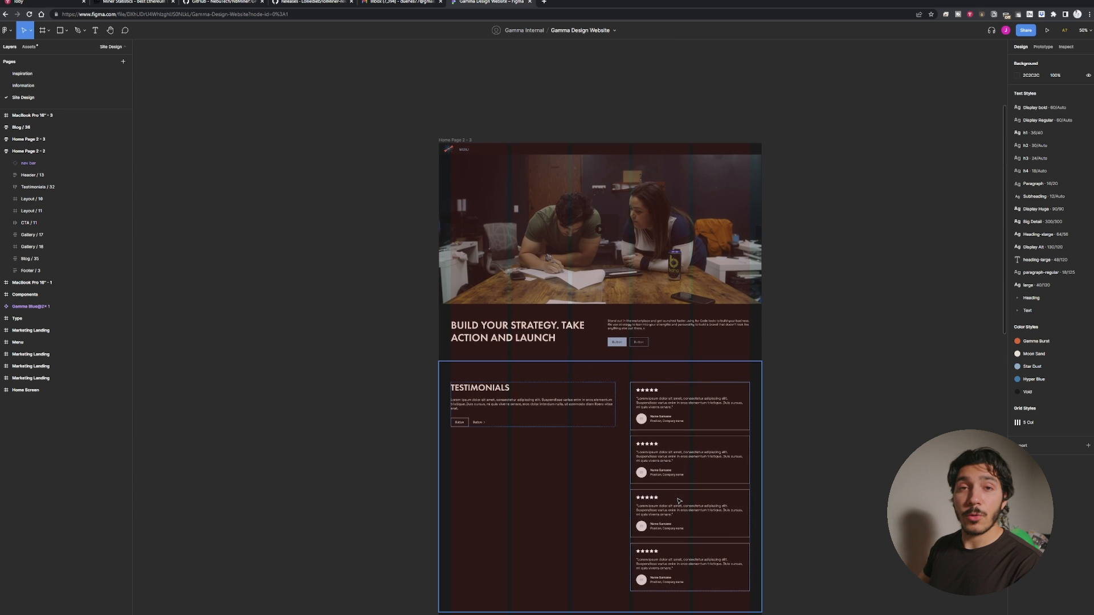
pyautogui.scroll(2, 557, 451)
pyautogui.hscroll(1, 557, 451)
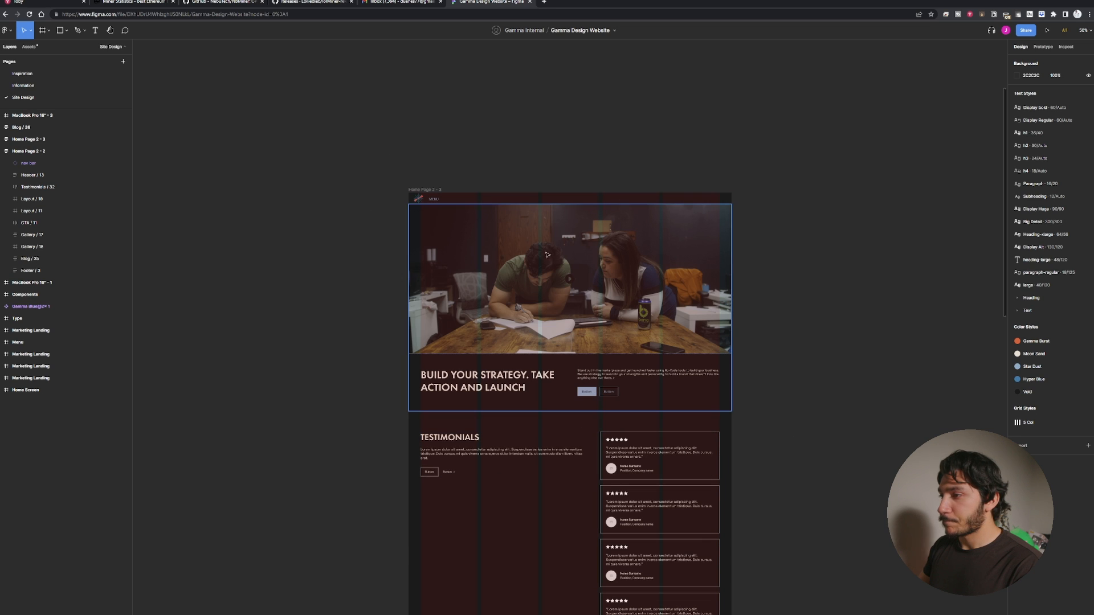
pyautogui.scroll(-3, 599, 365)
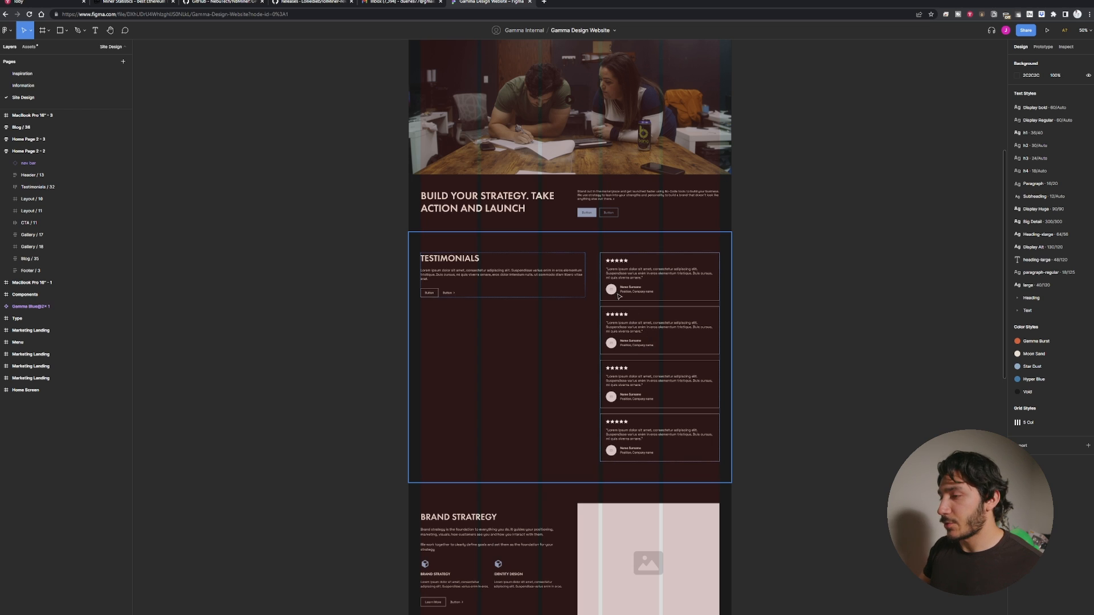
pyautogui.scroll(1, 517, 384)
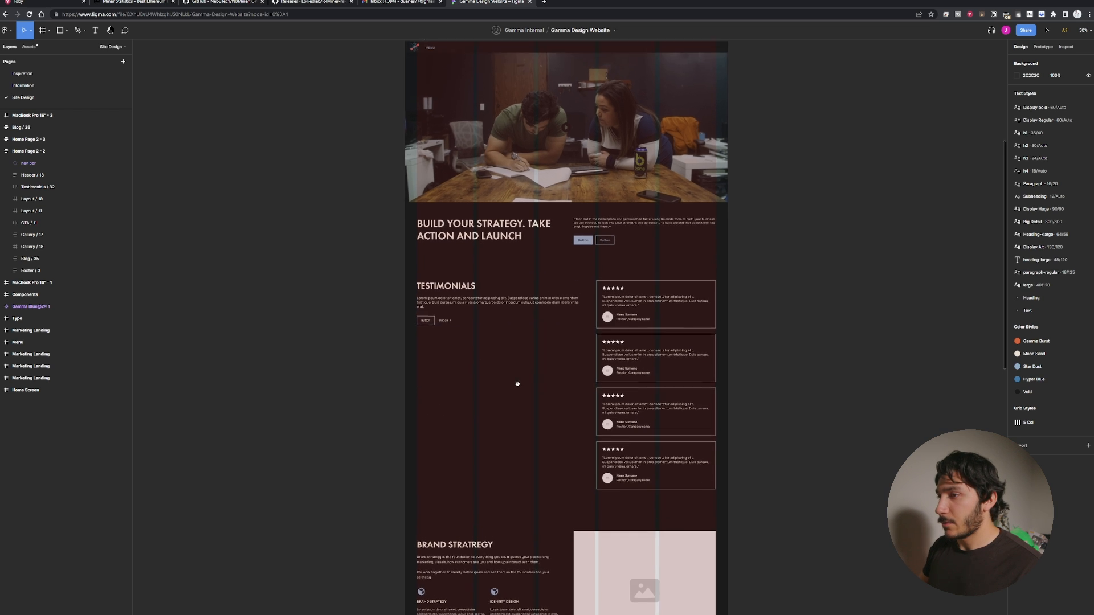
pyautogui.scroll(1, 517, 384)
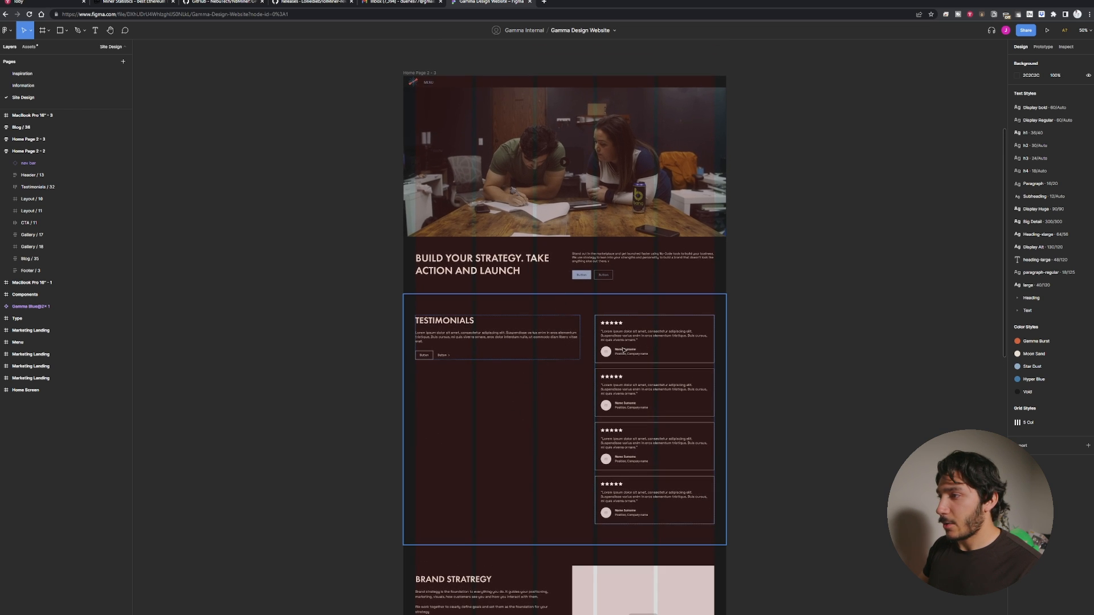
pyautogui.scroll(-10, 581, 324)
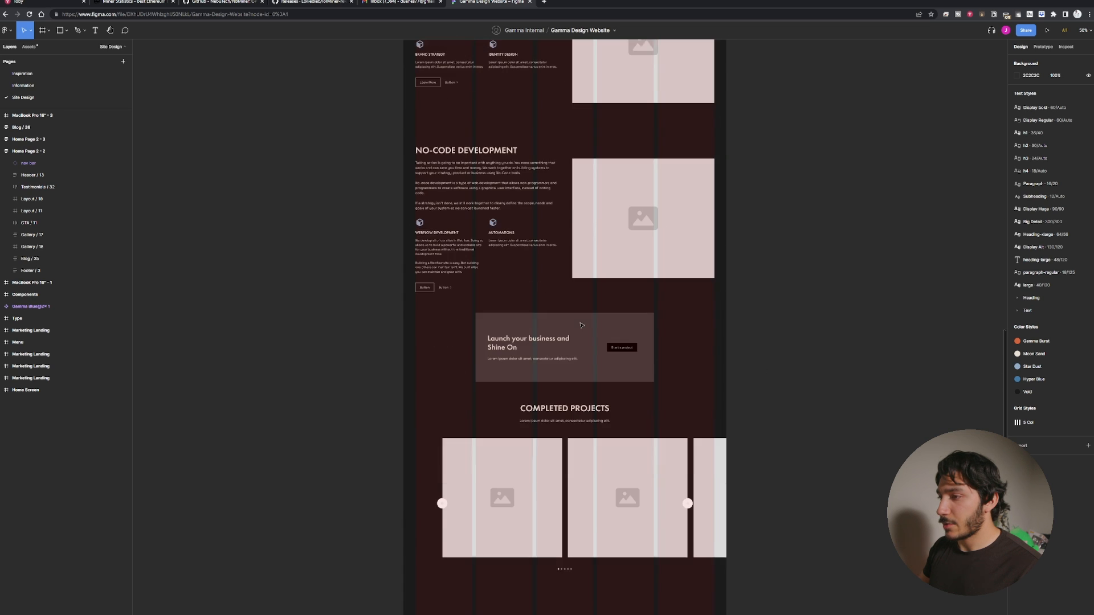
pyautogui.scroll(-8, 581, 325)
pyautogui.scroll(20, 579, 319)
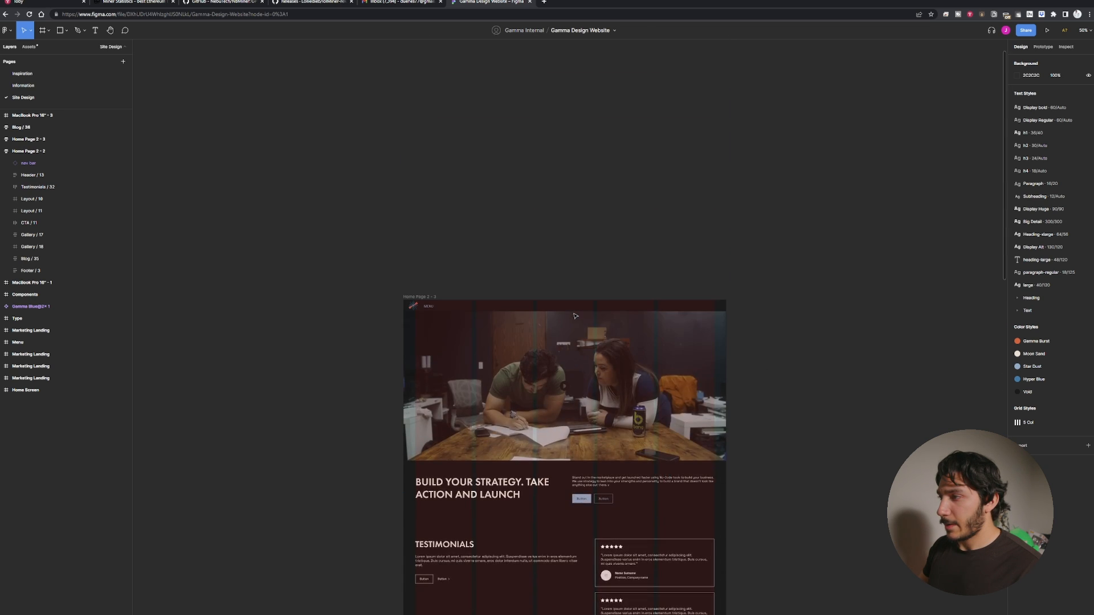
pyautogui.scroll(-5, 575, 316)
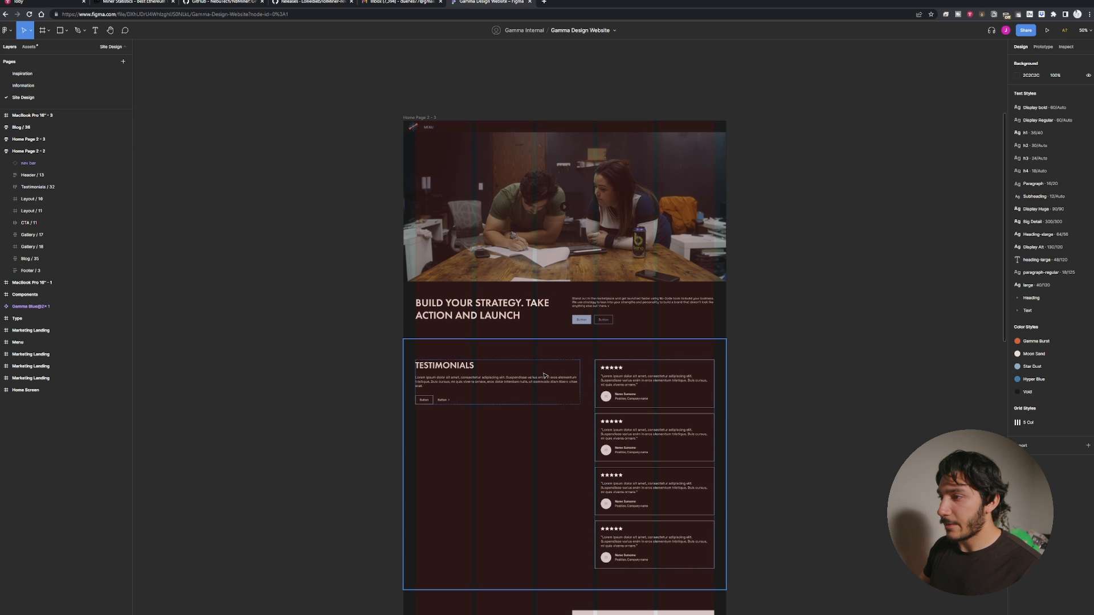
pyautogui.hscroll(5, 823, 408)
pyautogui.scroll(-1, 823, 408)
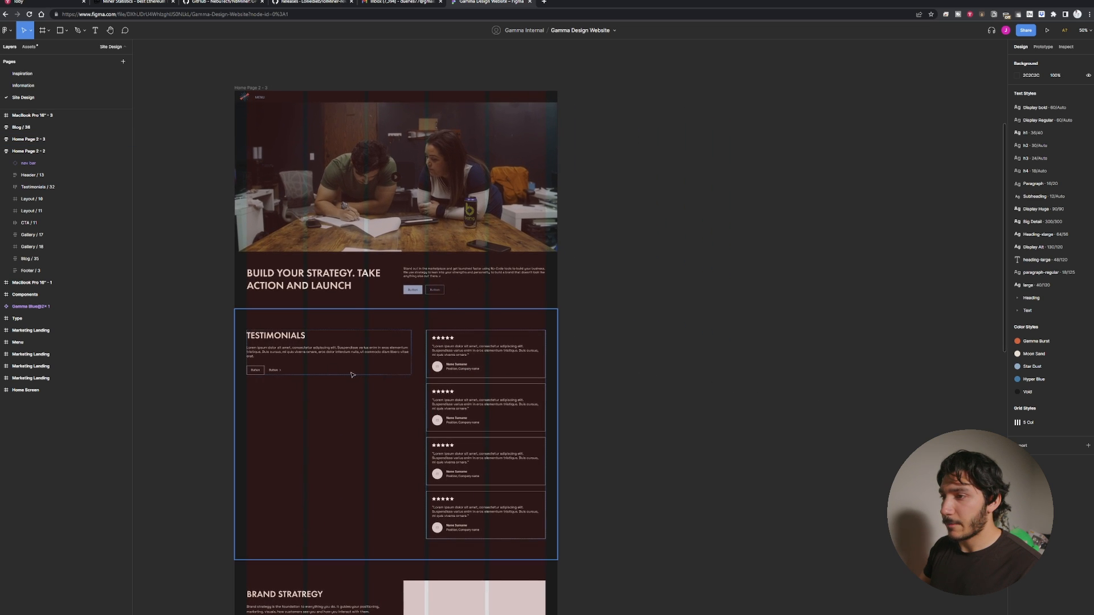
pyautogui.scroll(-20, 486, 73)
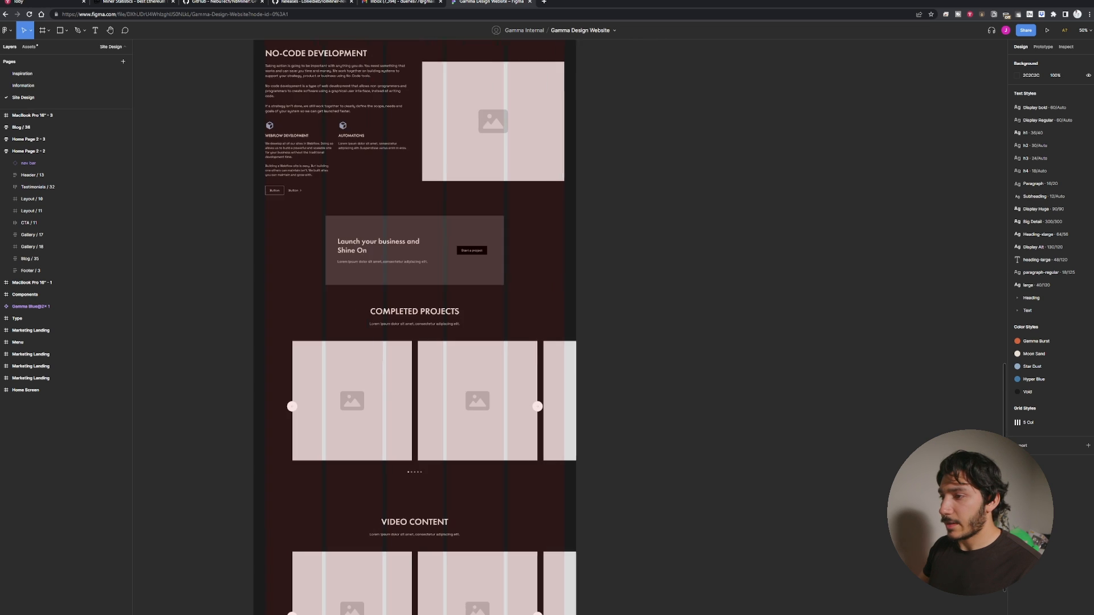
pyautogui.hscroll(-1, 486, 73)
pyautogui.scroll(-5, 486, 73)
pyautogui.hscroll(-1, 486, 73)
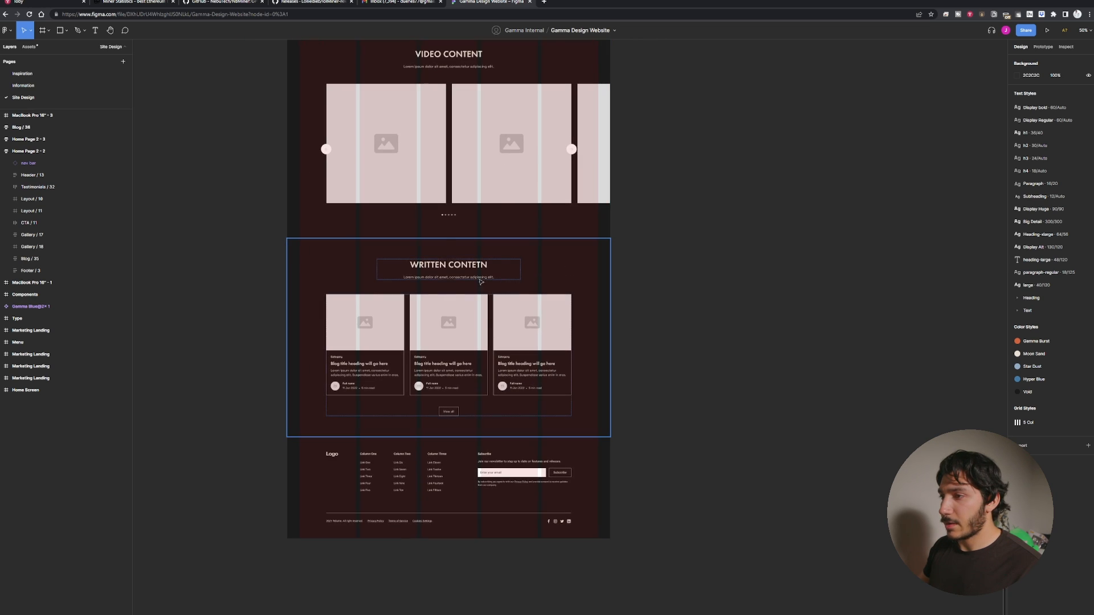
pyautogui.scroll(-5, 480, 282)
pyautogui.scroll(6, 443, 325)
pyautogui.hscroll(-2, 443, 324)
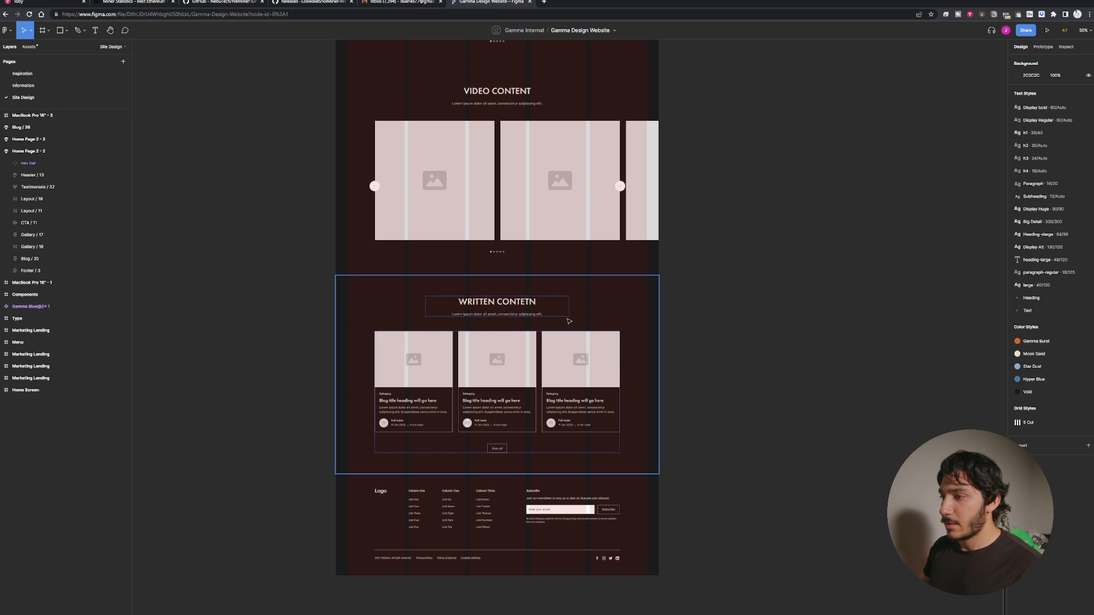
pyautogui.scroll(4, 692, 226)
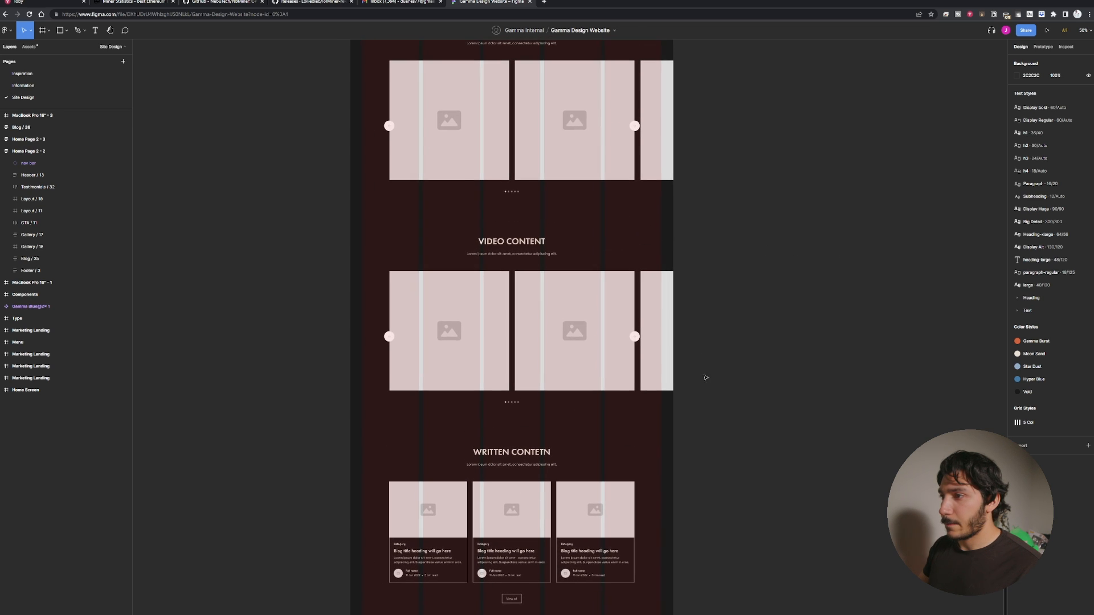
pyautogui.click(419, 251)
pyautogui.scroll(-4, 855, 347)
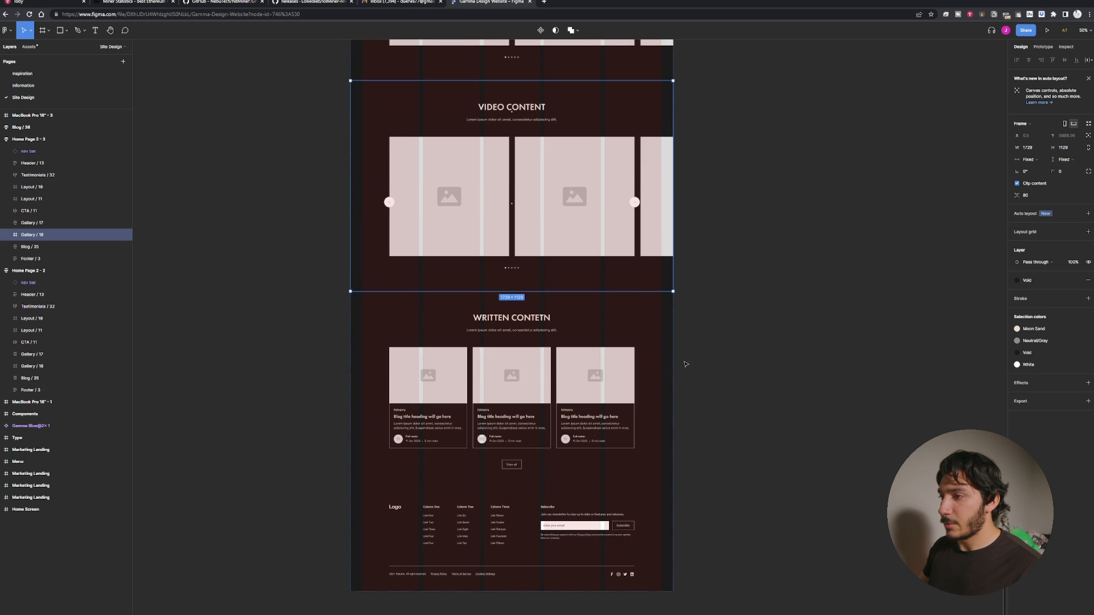
pyautogui.click(644, 319)
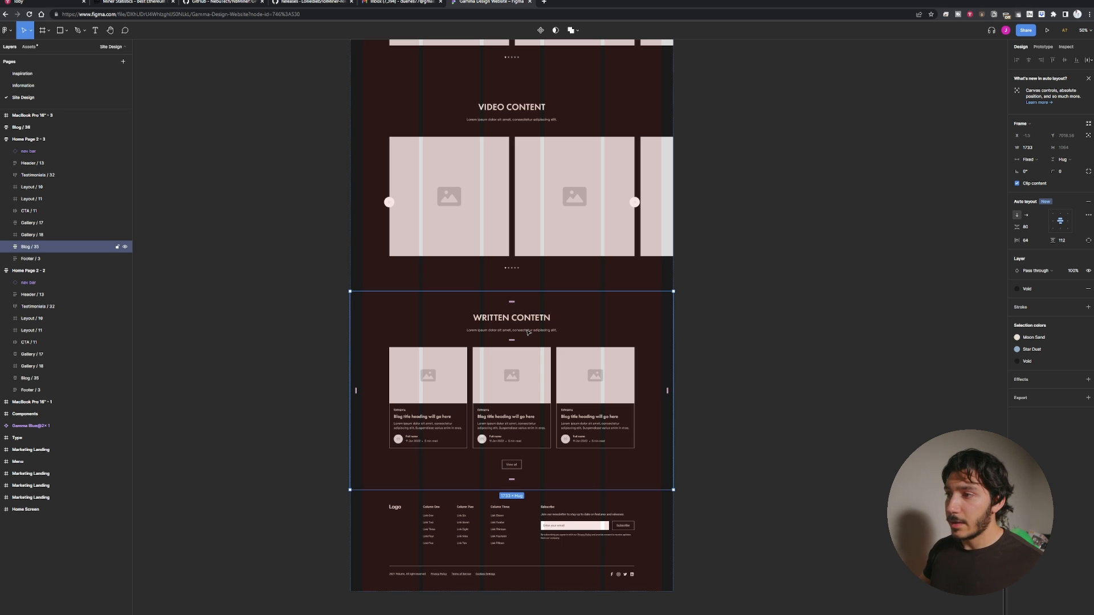
pyautogui.scroll(10, 528, 332)
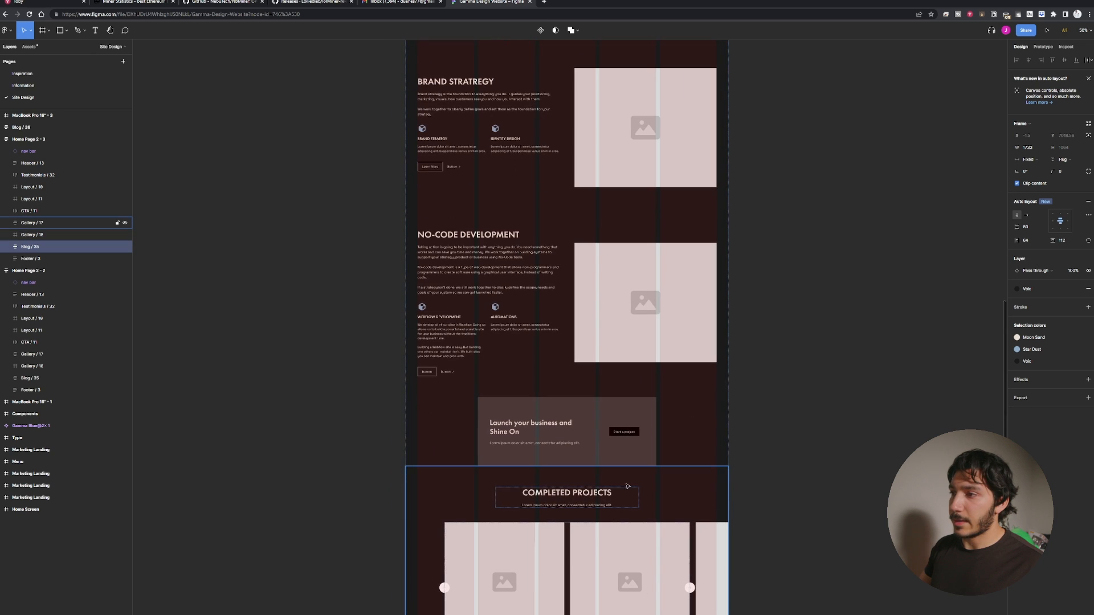
pyautogui.scroll(8, 627, 486)
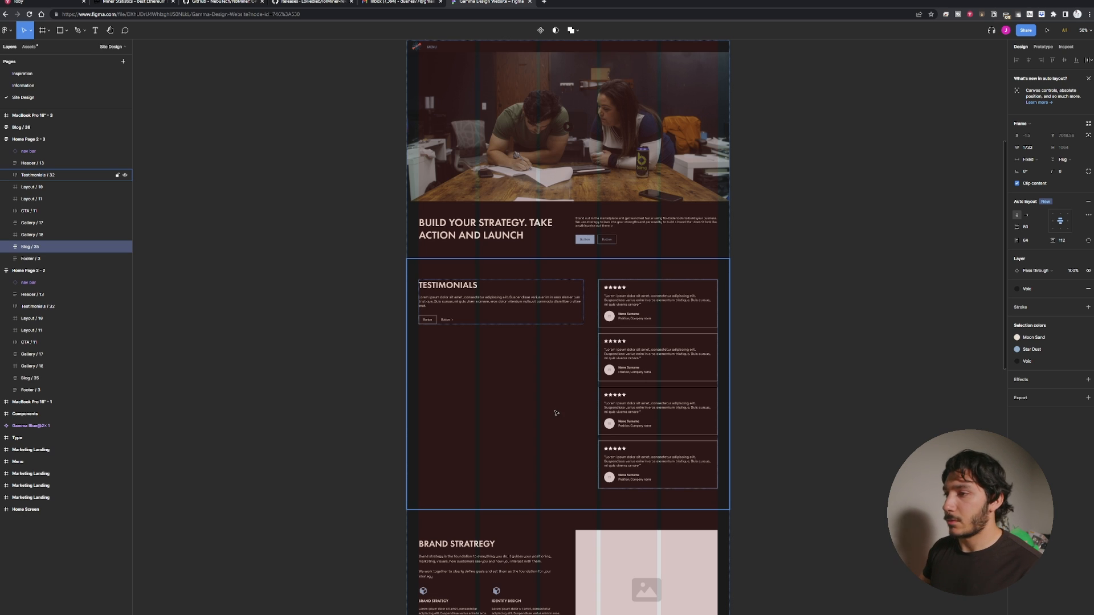
pyautogui.scroll(3, 649, 314)
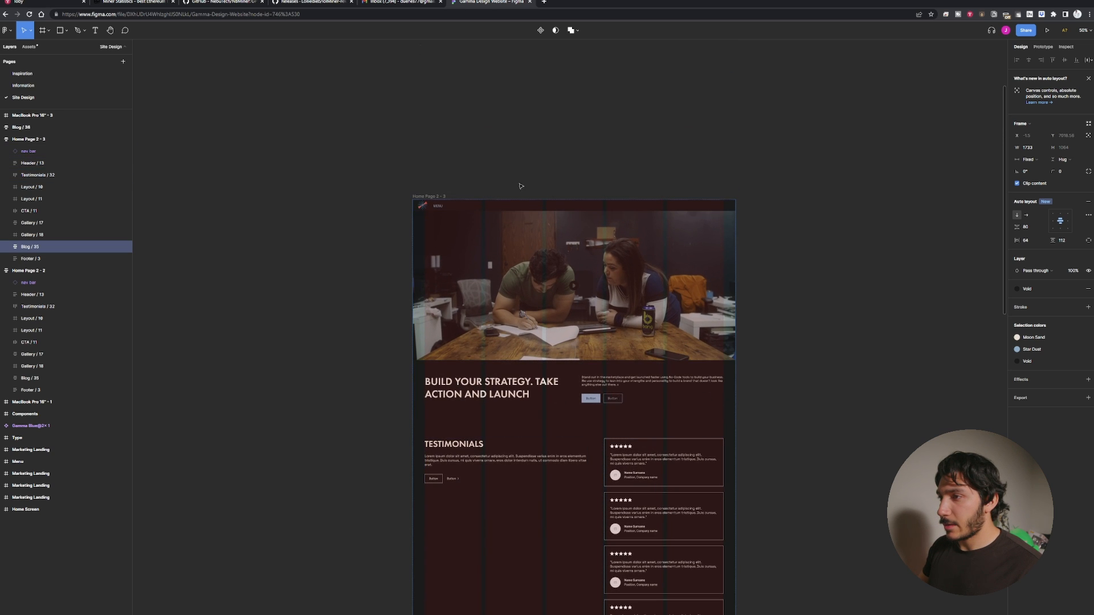
# Try deleting the lower sections of the Home Page 2 - 3 frame and undo the deletion.
pyautogui.moveTo(330, 176); pyautogui.dragTo(832, 400)
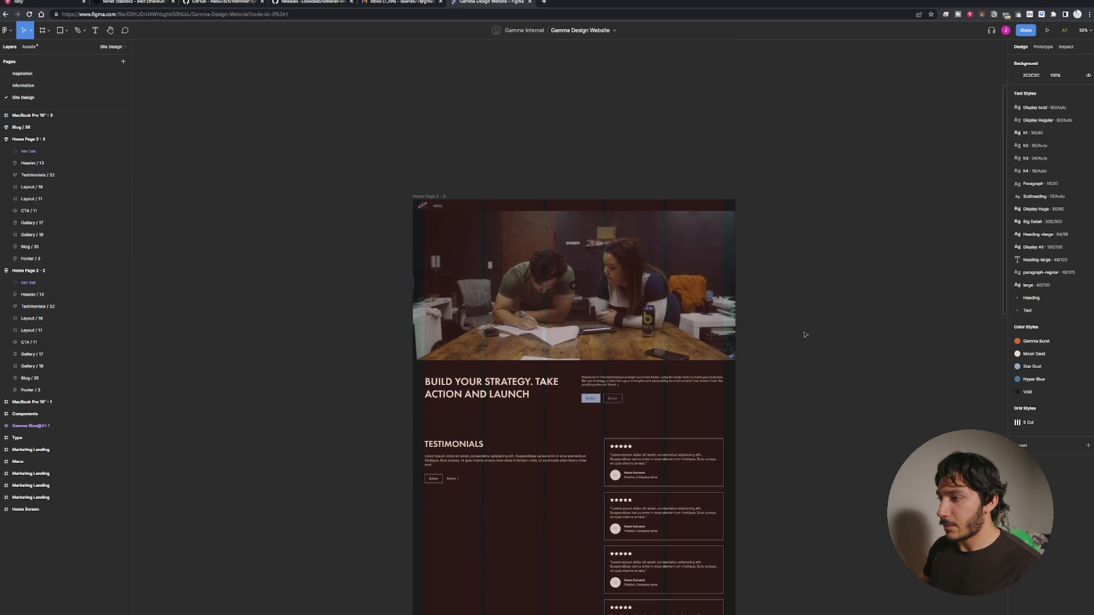
pyautogui.moveTo(336, 148); pyautogui.dragTo(807, 410)
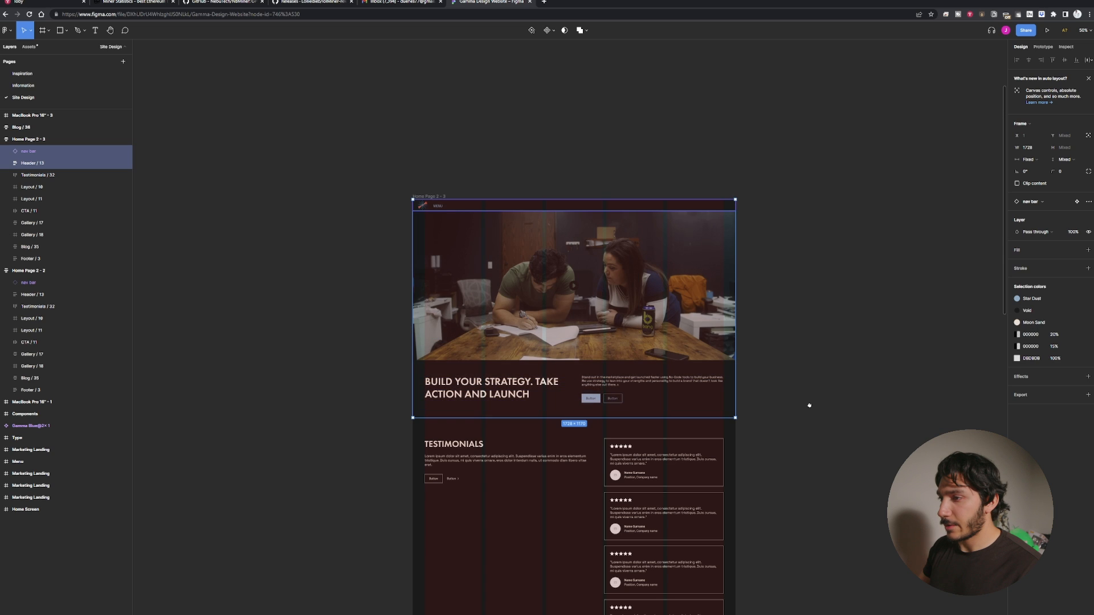
pyautogui.scroll(-4, 807, 405)
pyautogui.moveTo(829, 453); pyautogui.dragTo(328, 247)
pyautogui.click(272, 274)
pyautogui.moveTo(332, 325); pyautogui.dragTo(305, 215)
pyautogui.moveTo(362, 422); pyautogui.dragTo(359, 293)
pyautogui.scroll(-10, 359, 294)
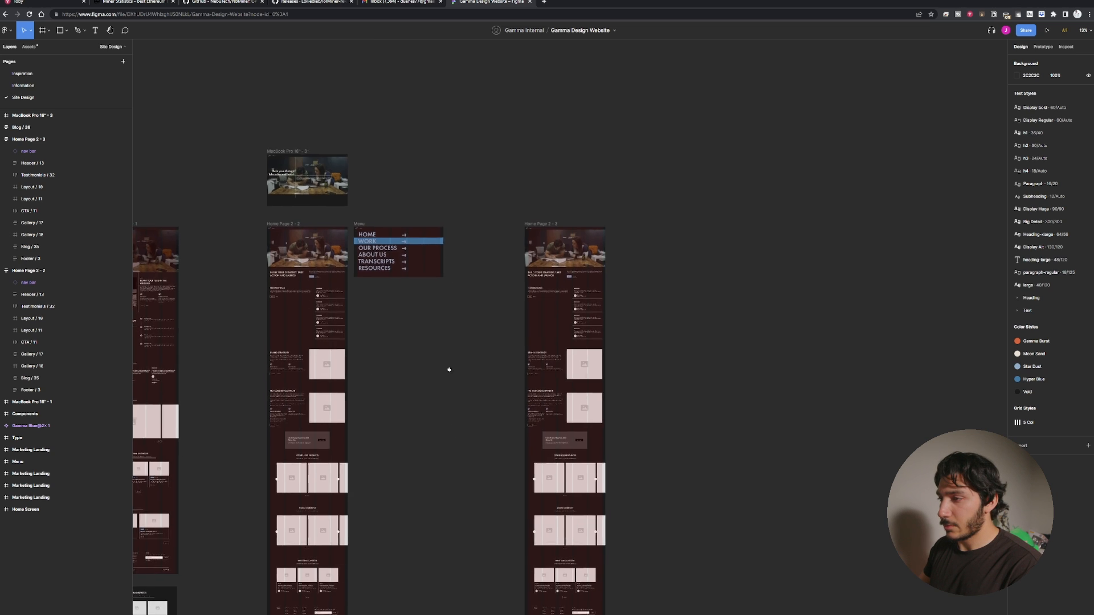
pyautogui.moveTo(467, 262); pyautogui.dragTo(622, 557)
pyautogui.press('Delete')
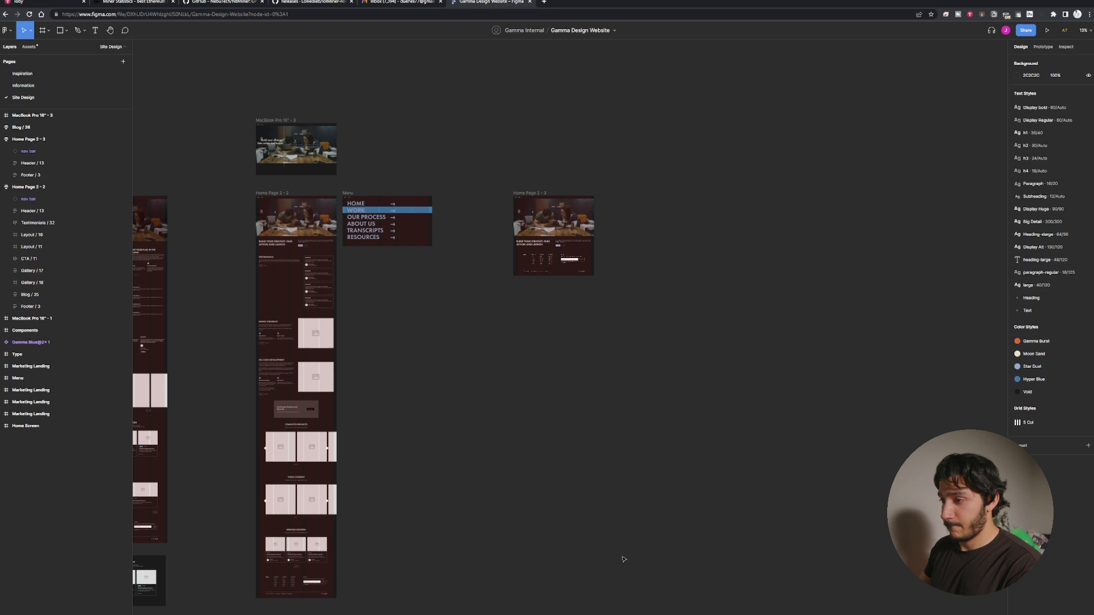
pyautogui.hotkey('ctrl', 'z')
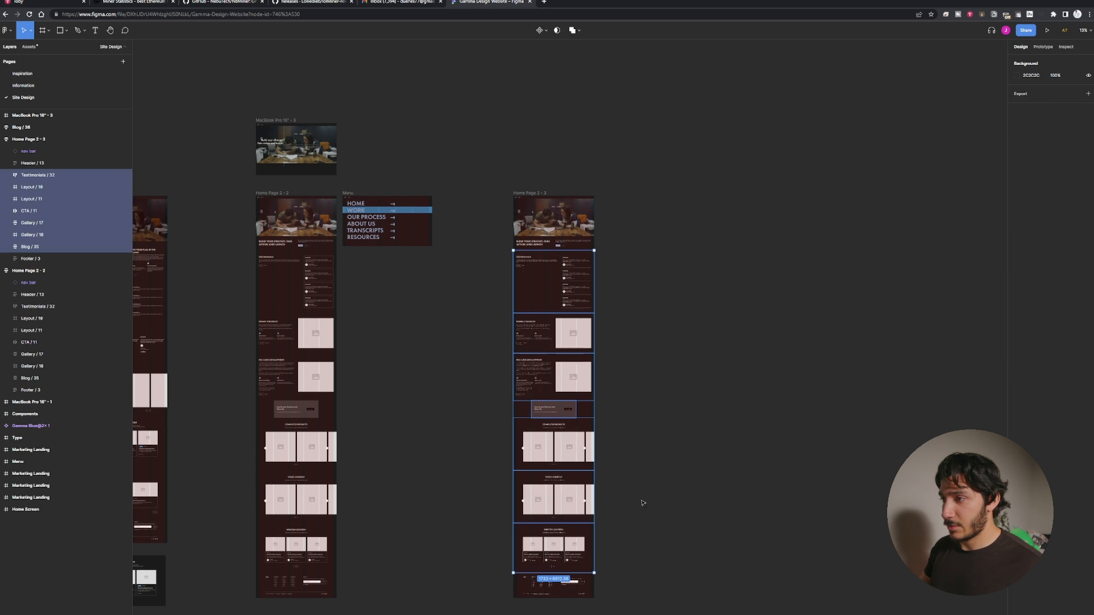
# Remove auto layout from the Home Page 2 - 3 frame and delete all sections between the testimonials and the footer.
pyautogui.click(530, 193)
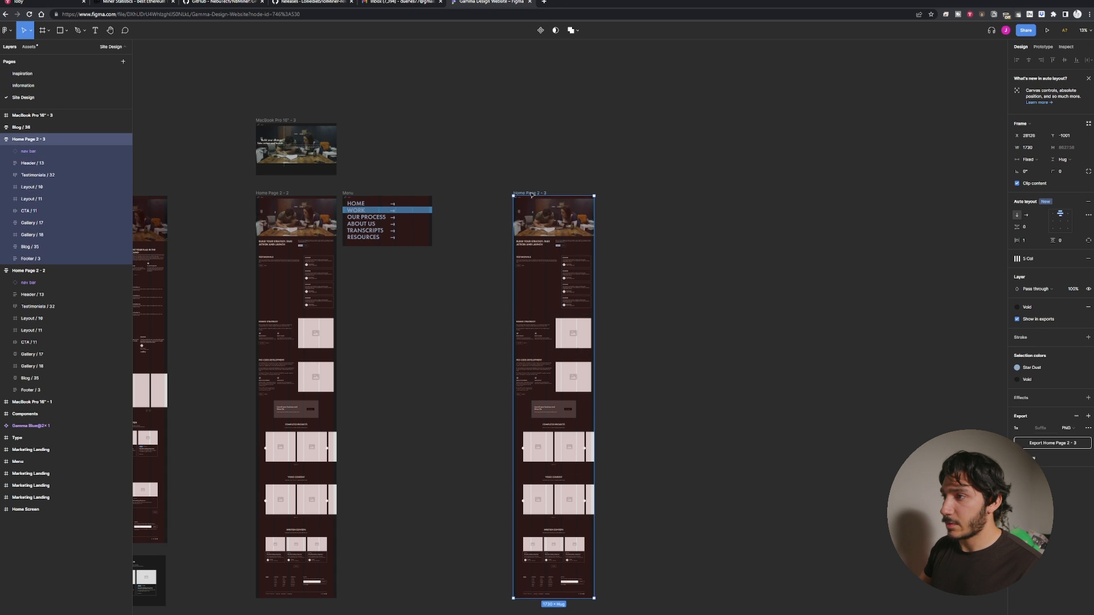
pyautogui.click(1088, 201)
pyautogui.moveTo(652, 549); pyautogui.dragTo(493, 271)
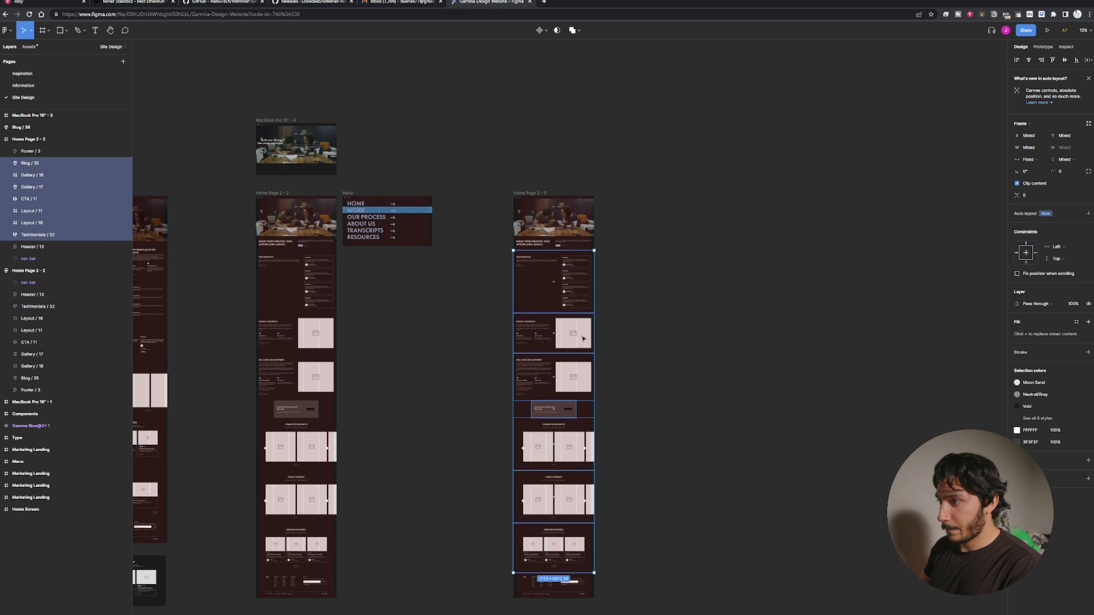
pyautogui.click(649, 498)
pyautogui.moveTo(613, 539); pyautogui.dragTo(514, 342)
pyautogui.press('Delete')
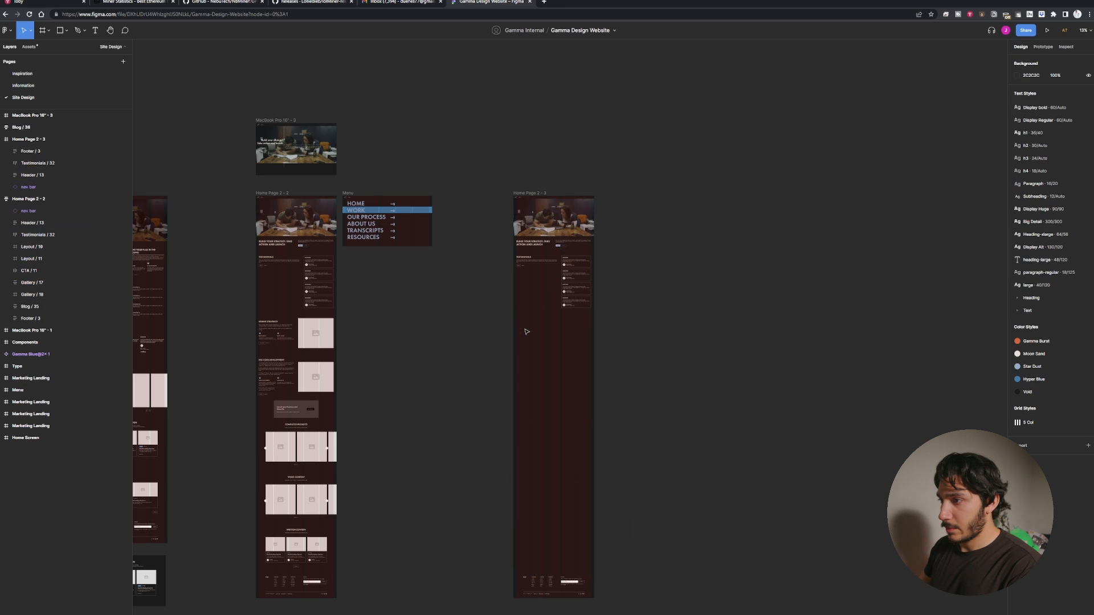
pyautogui.scroll(10, 488, 351)
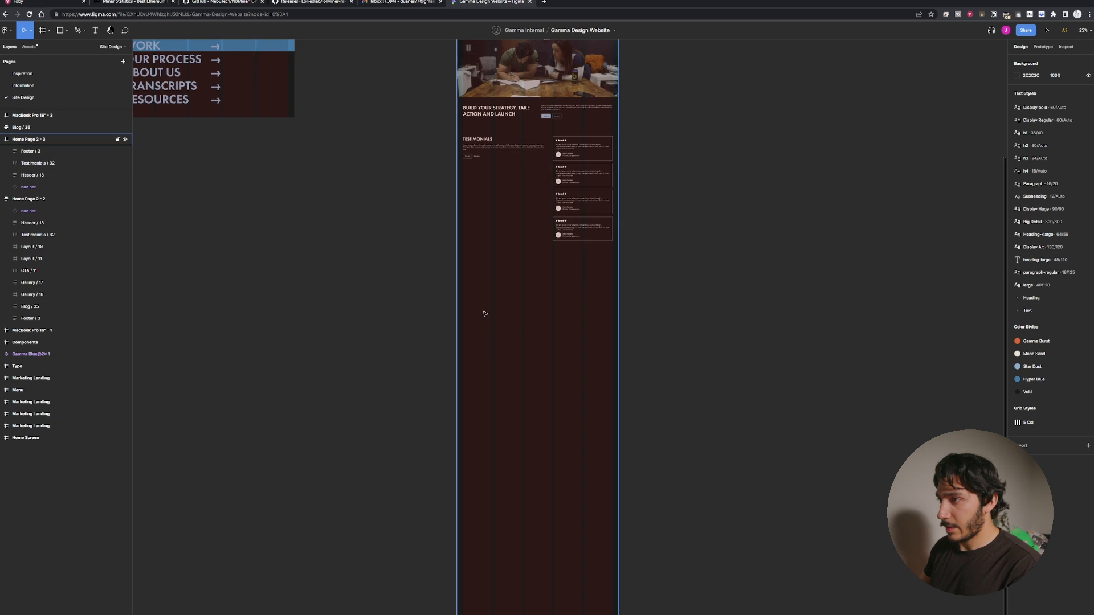
# Delete the description paragraph and the button row beneath the TESTIMONIALS heading.
pyautogui.scroll(-4, 521, 437)
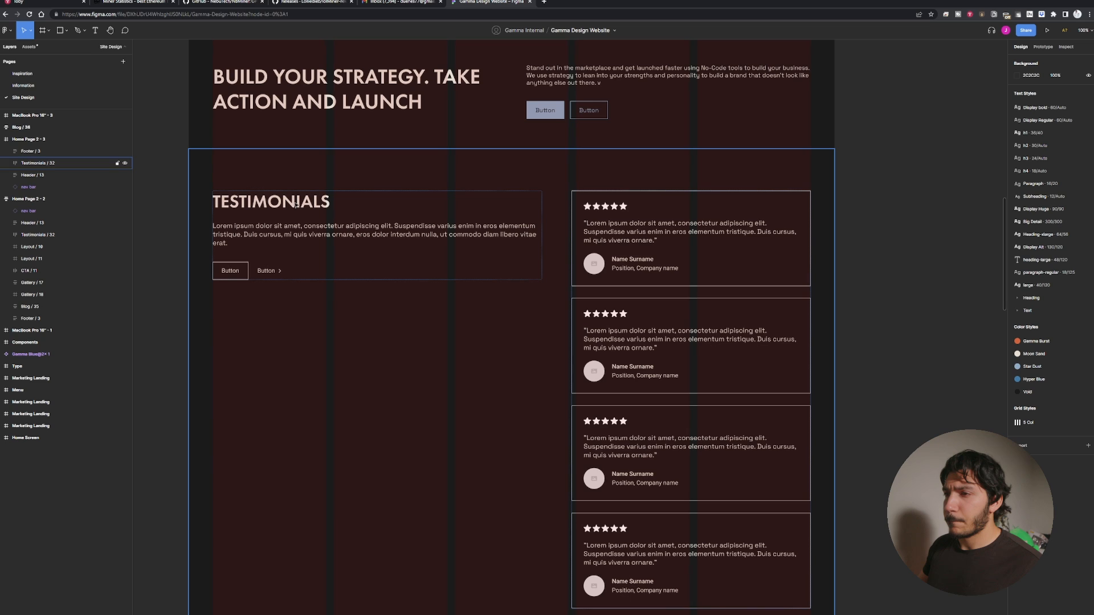
pyautogui.doubleClick(246, 271)
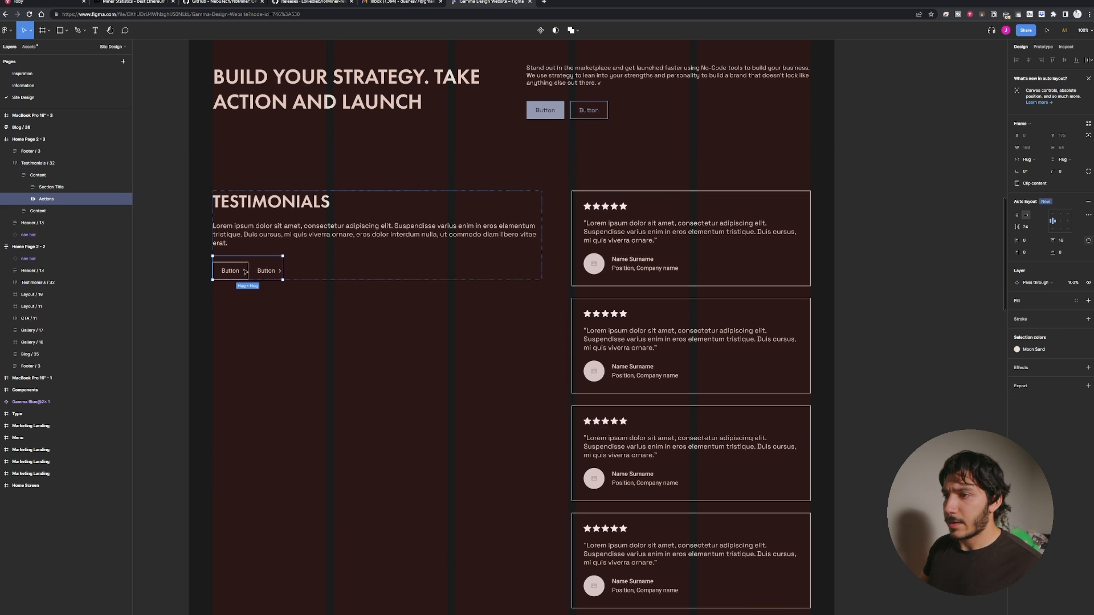
pyautogui.click(323, 230)
pyautogui.click(323, 230)
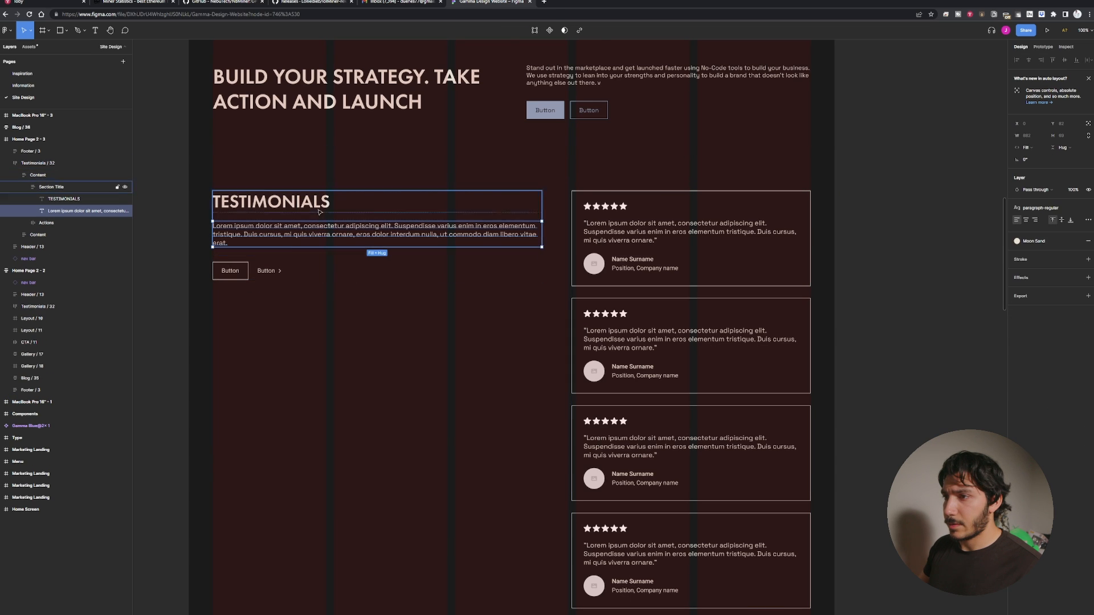
pyautogui.press('Escape')
pyautogui.press('Escape')
pyautogui.press('Escape')
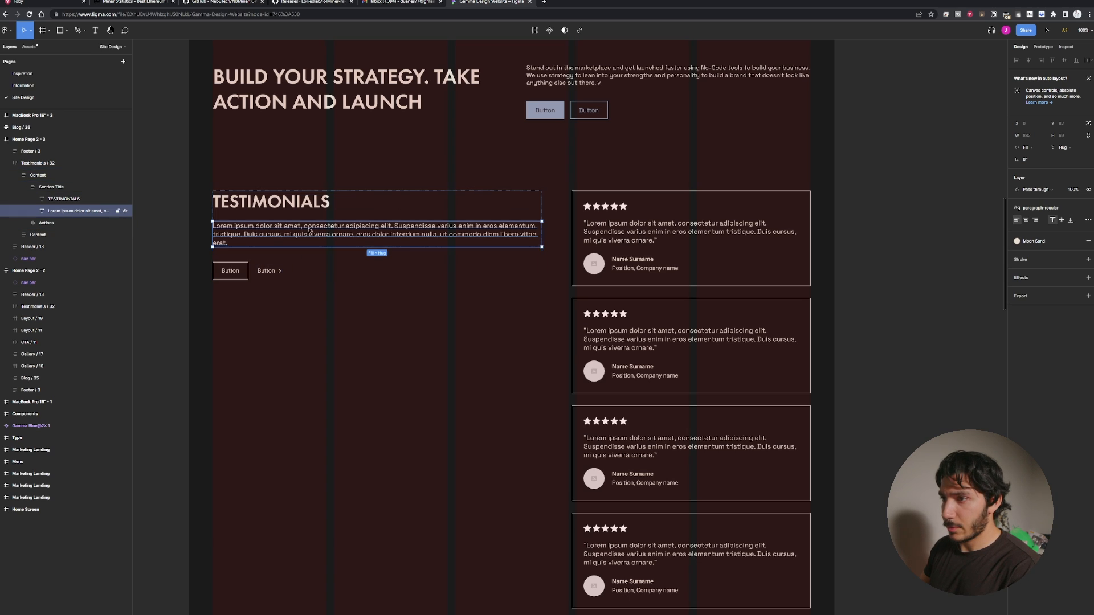
pyautogui.click(296, 205)
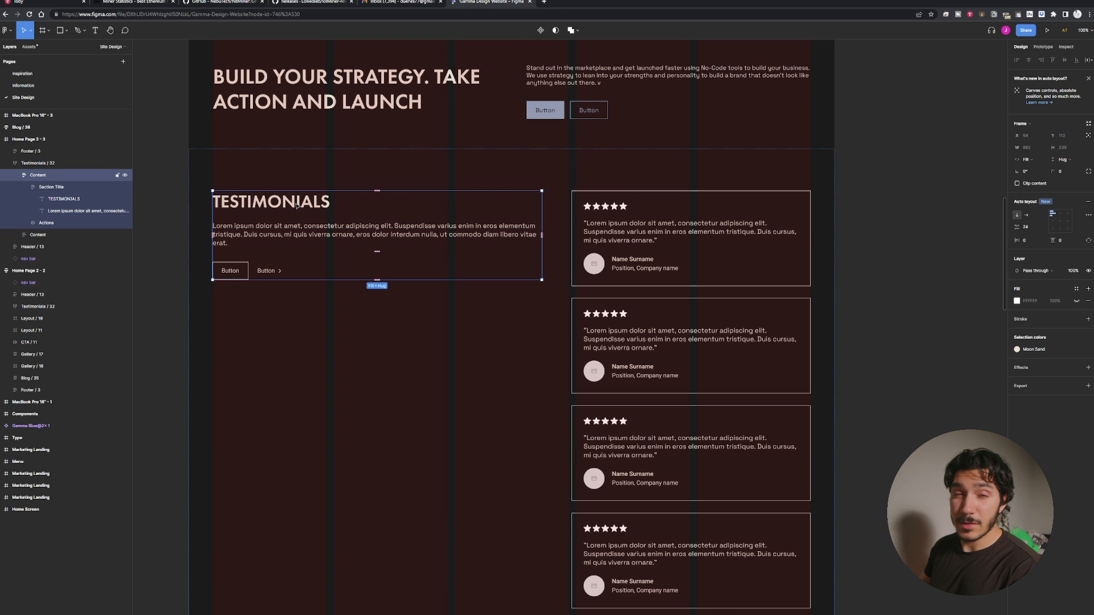
pyautogui.click(312, 230)
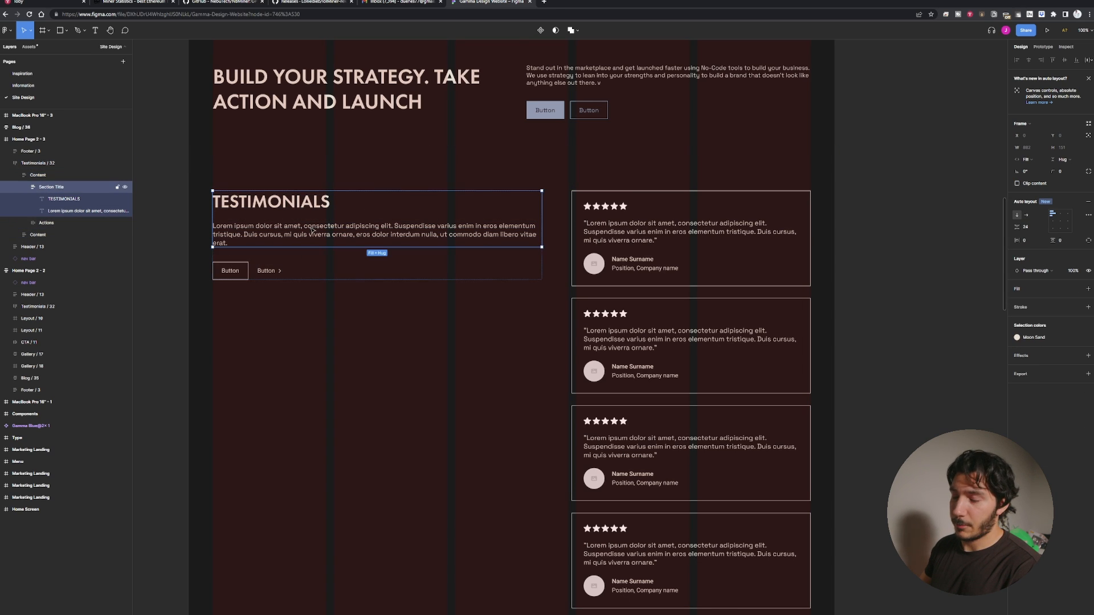
pyautogui.click(311, 230)
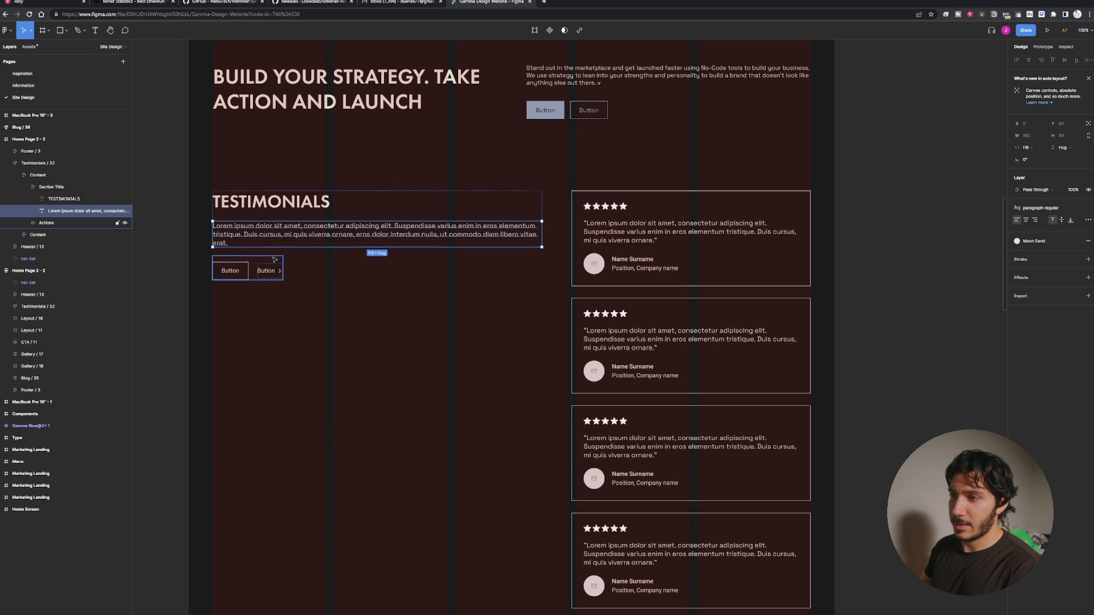
pyautogui.press('Delete')
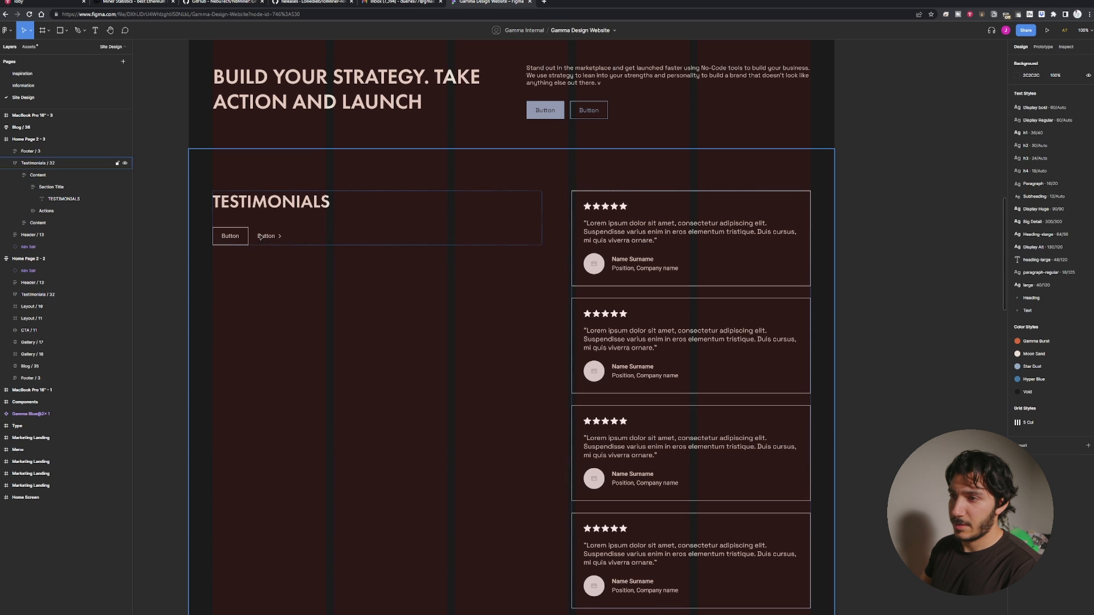
pyautogui.click(259, 236)
pyautogui.press('Delete')
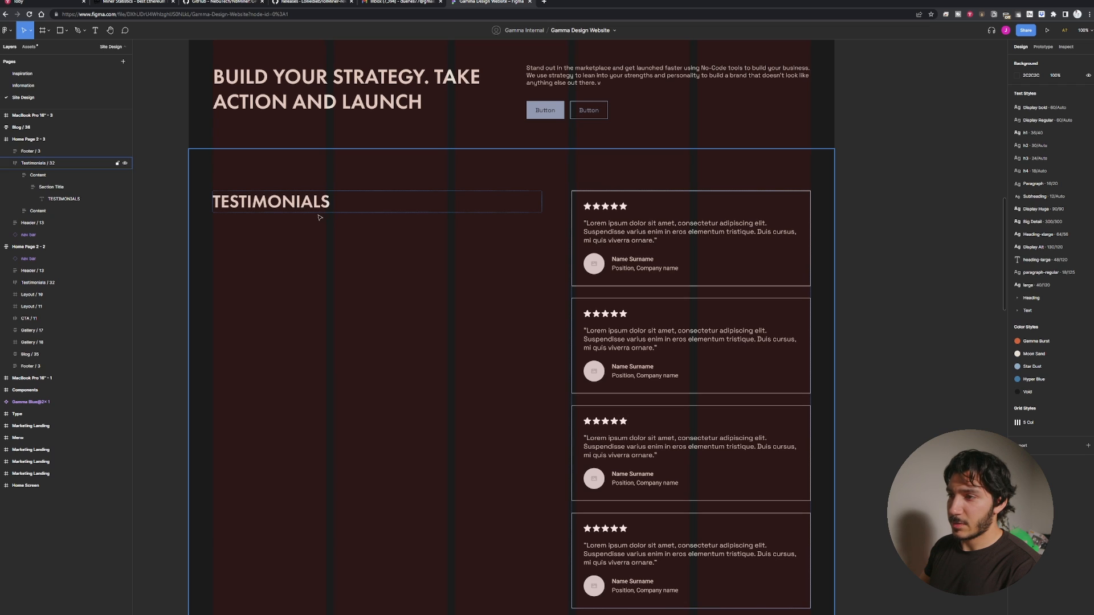
# Inspect the testimonials heading's Section Title group and the surrounding section layout.
pyautogui.click(327, 157)
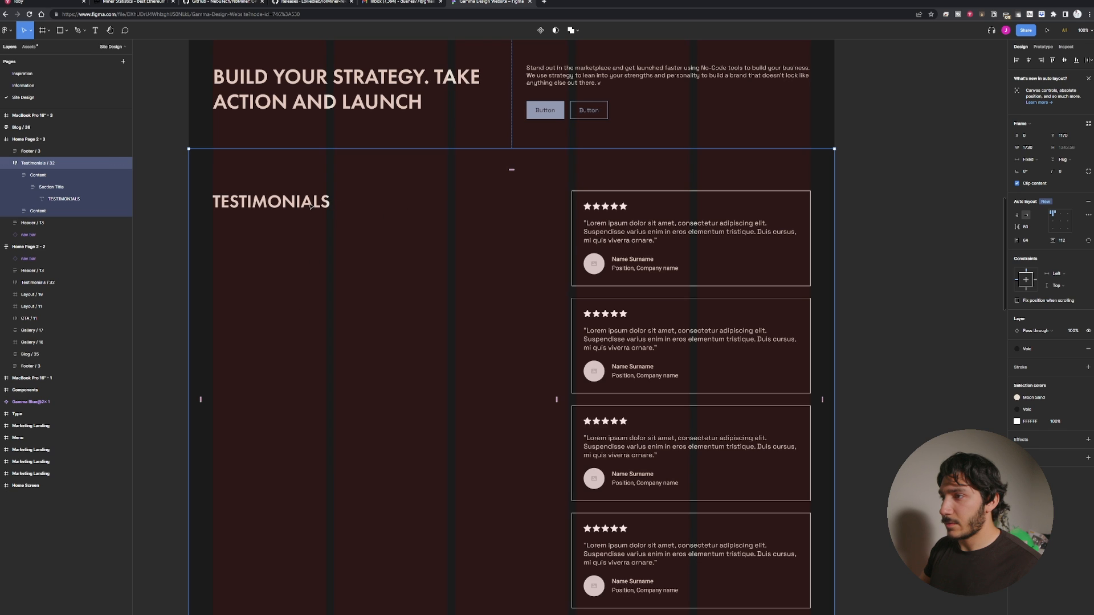
pyautogui.click(337, 204)
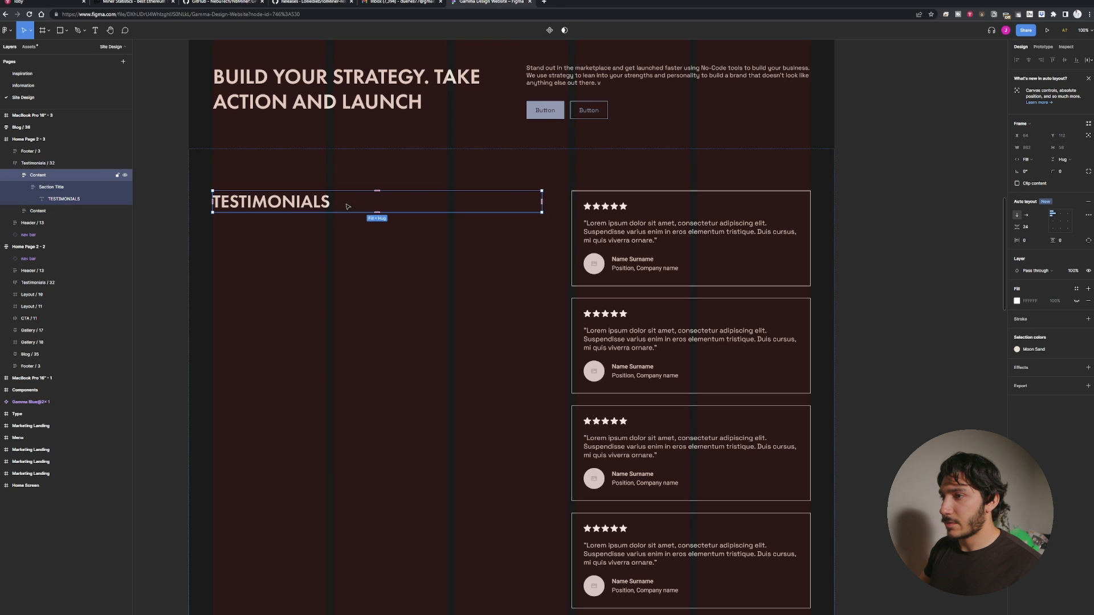
pyautogui.click(59, 189)
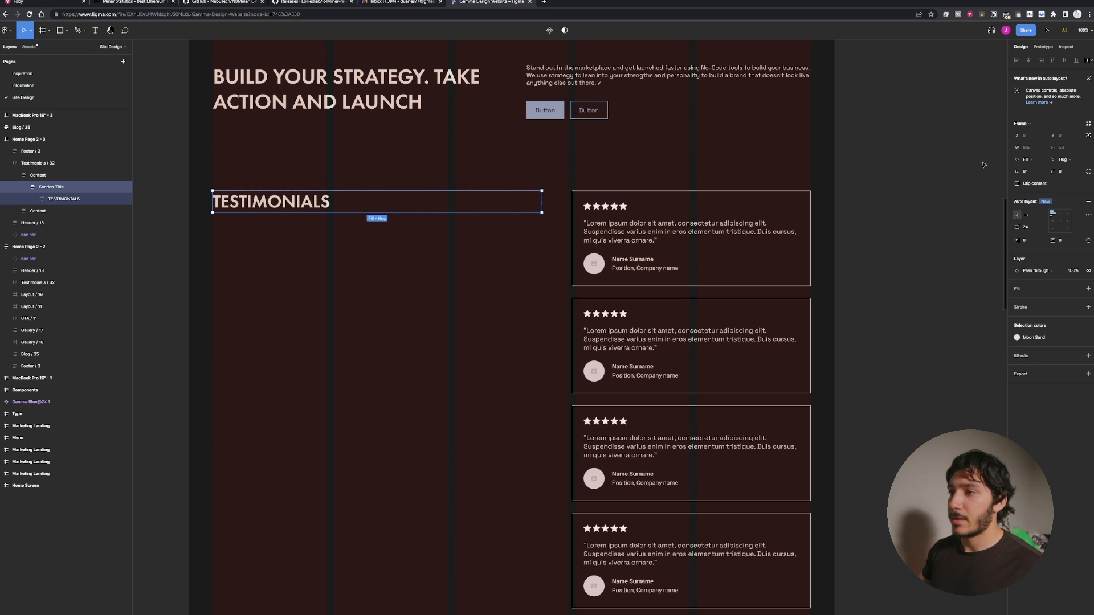
pyautogui.doubleClick(287, 204)
pyautogui.press('Return')
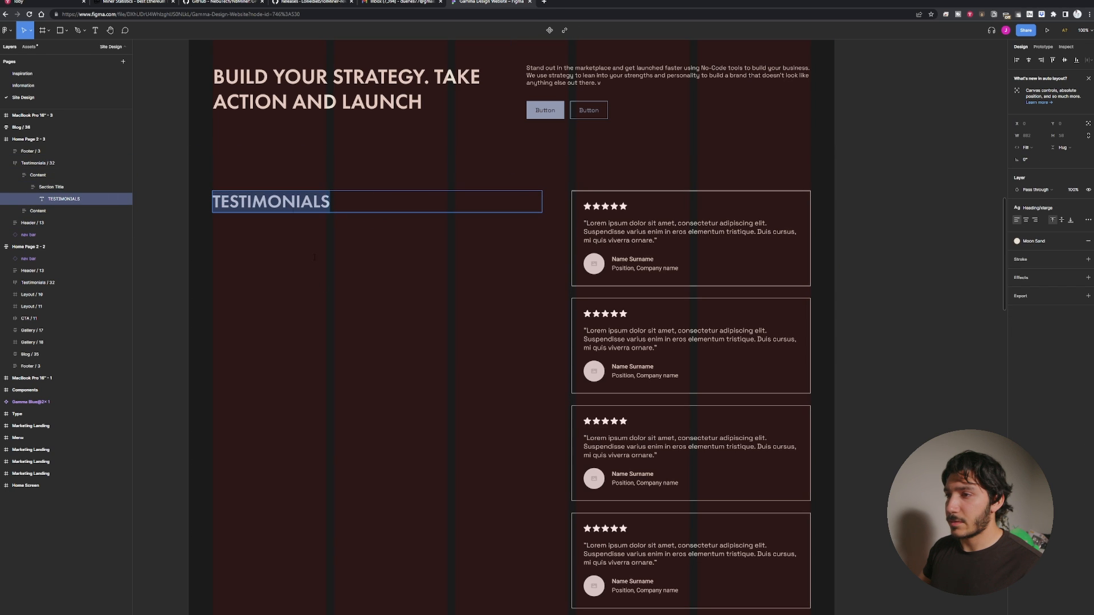
pyautogui.press('Escape')
pyautogui.scroll(5, 317, 293)
pyautogui.doubleClick(373, 382)
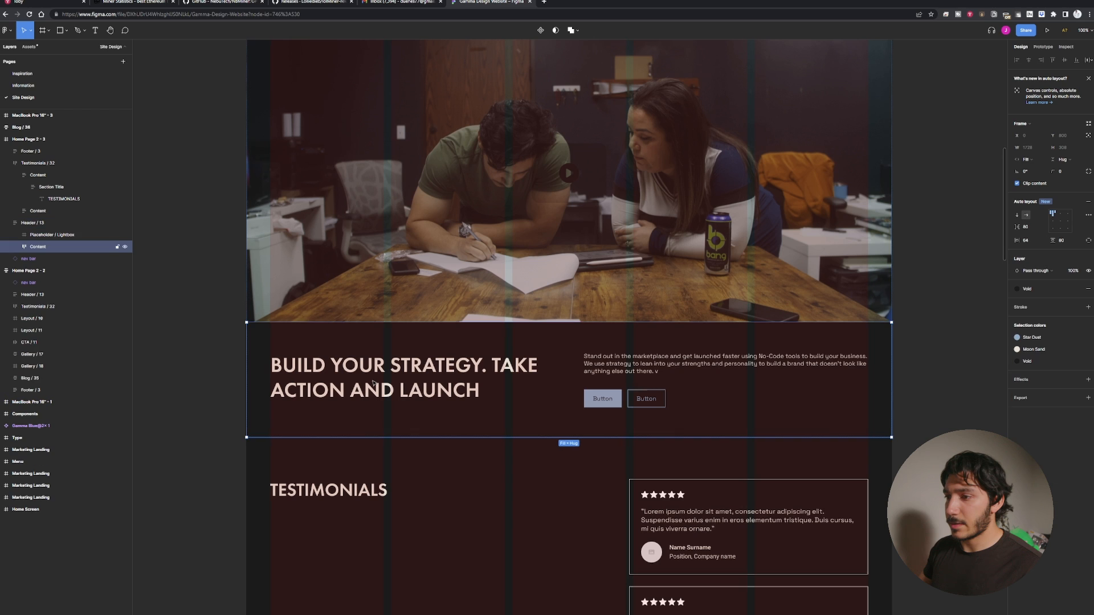
pyautogui.scroll(-3, 346, 570)
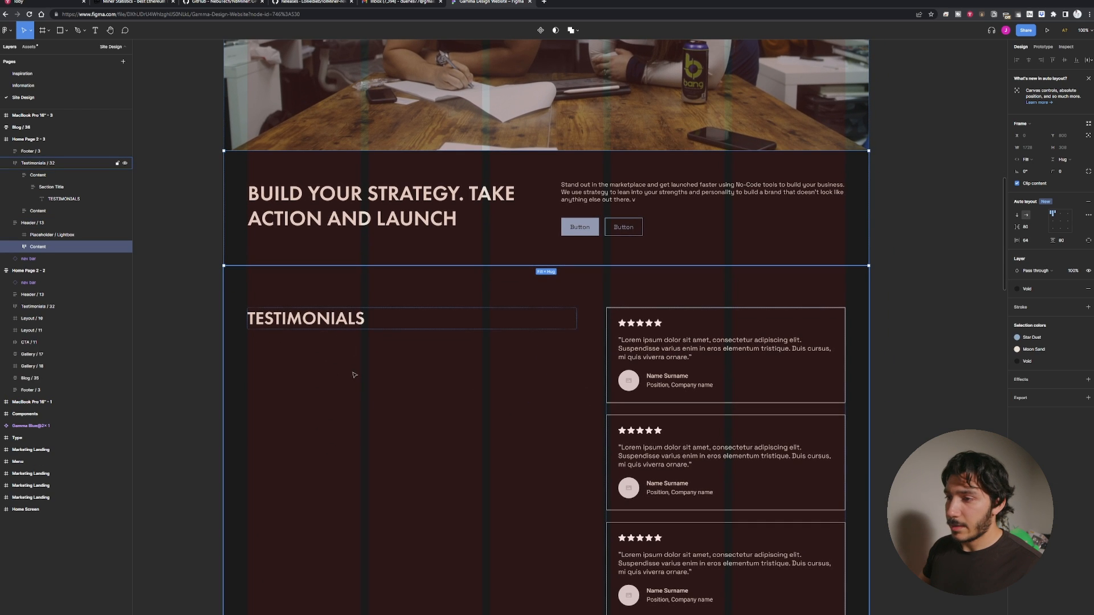
pyautogui.click(309, 366)
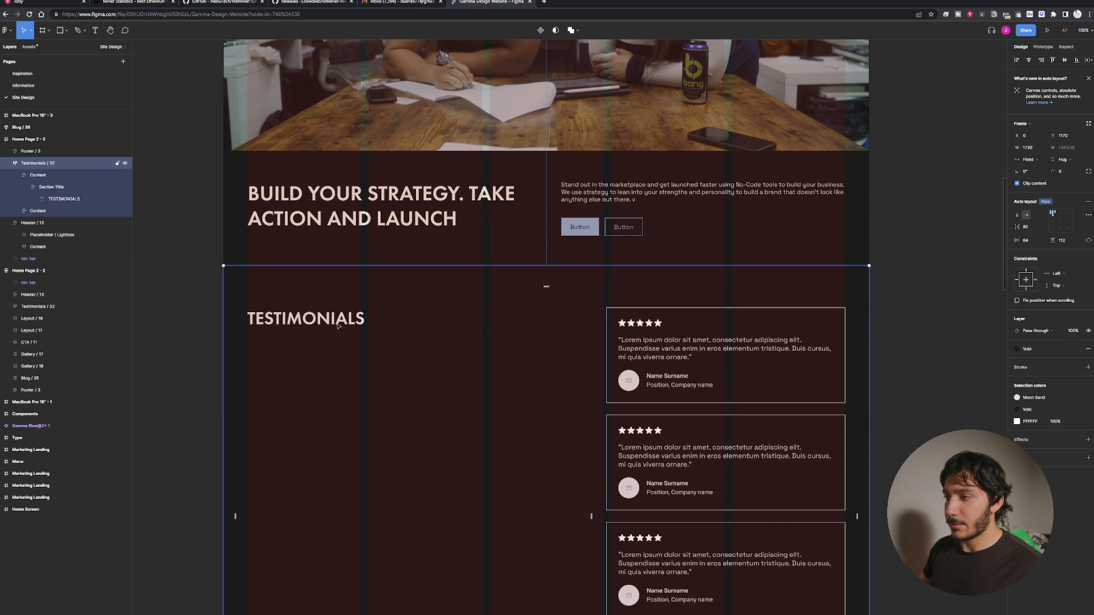
pyautogui.scroll(-3, 436, 197)
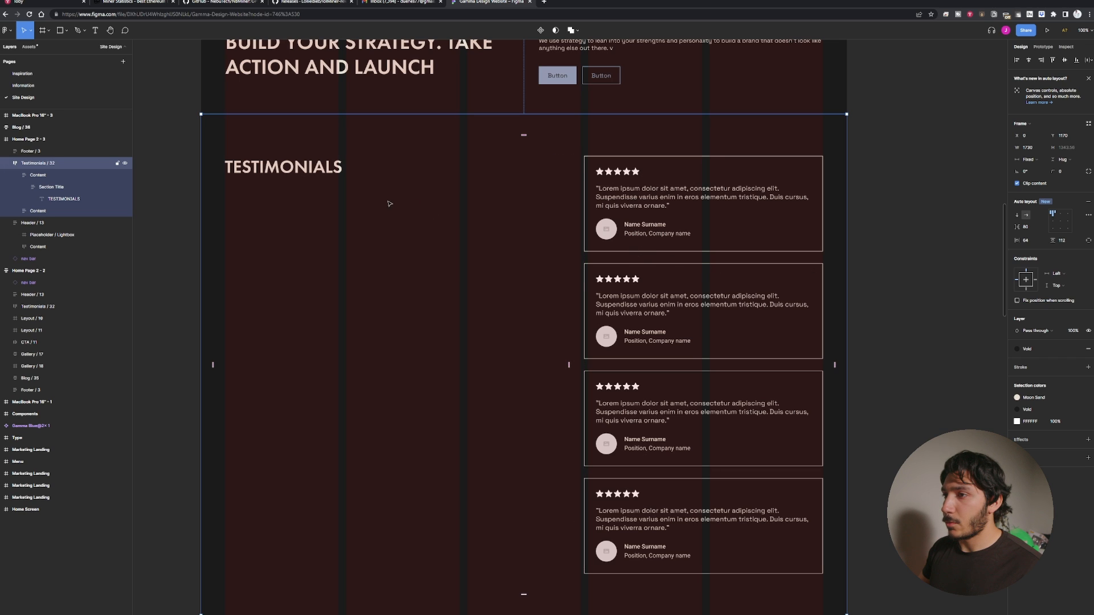
pyautogui.hscroll(-3, 377, 205)
pyautogui.scroll(2, 377, 205)
pyautogui.click(401, 214)
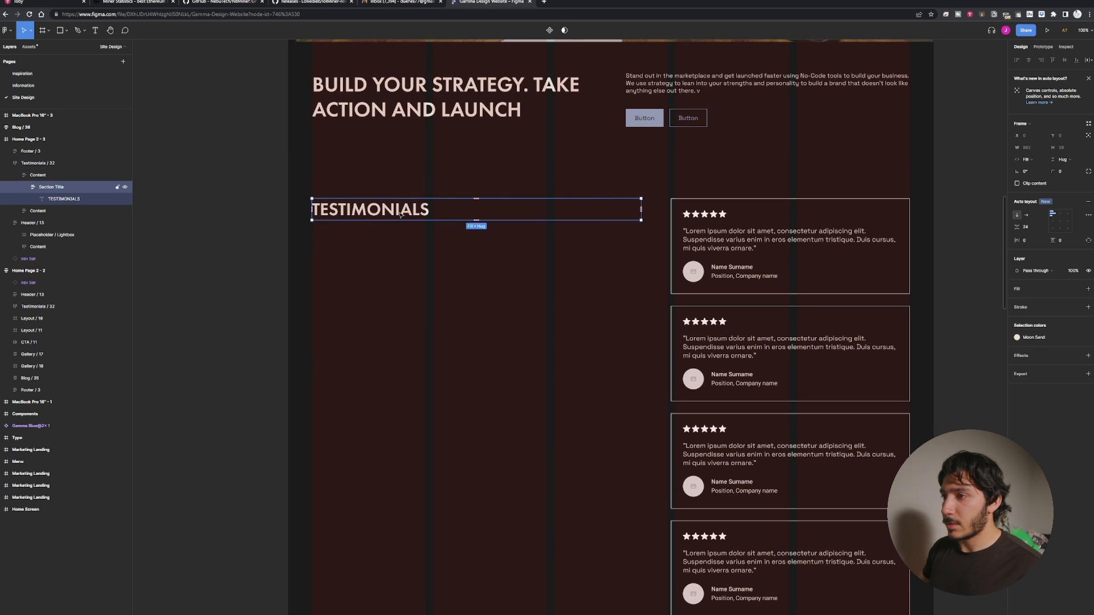
# Draw a thin horizontal rectangle, about 627 × 16, beneath the TESTIMONIALS heading inside the Section Title.
pyautogui.press('r')
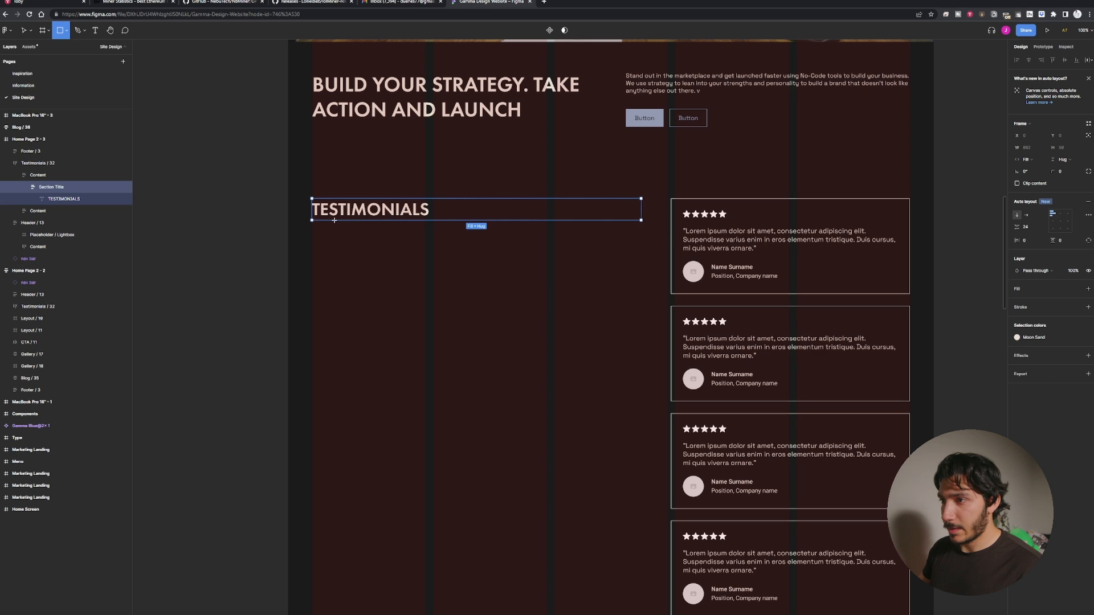
pyautogui.moveTo(312, 229)
pyautogui.mouseDown()
pyautogui.moveTo(579, 251)
pyautogui.moveTo(649, 241)
pyautogui.moveTo(546, 235)
pyautogui.mouseUp()
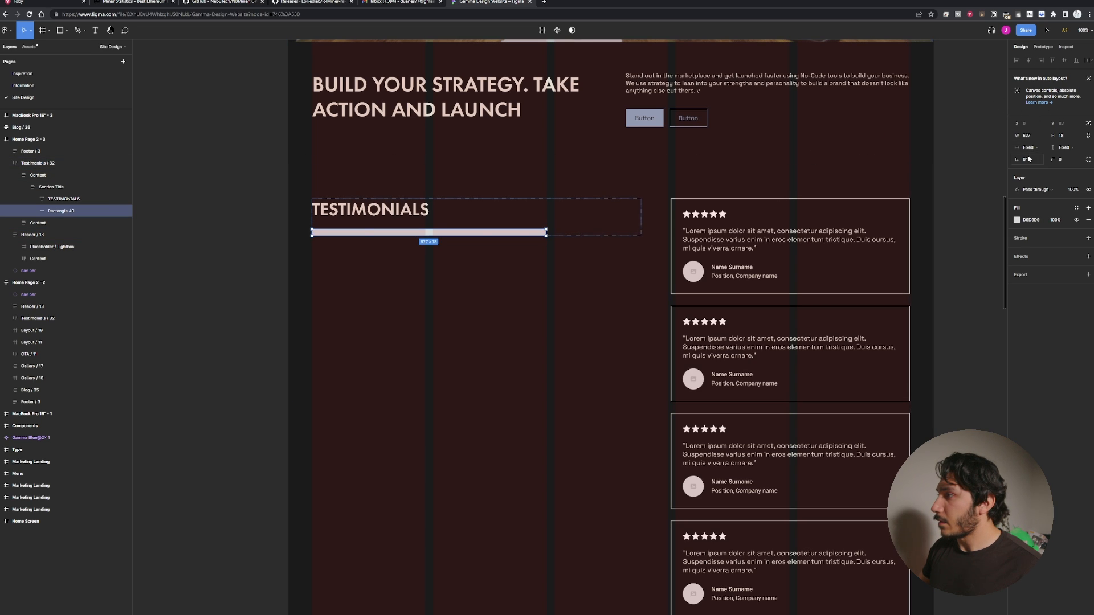
pyautogui.click(1061, 137)
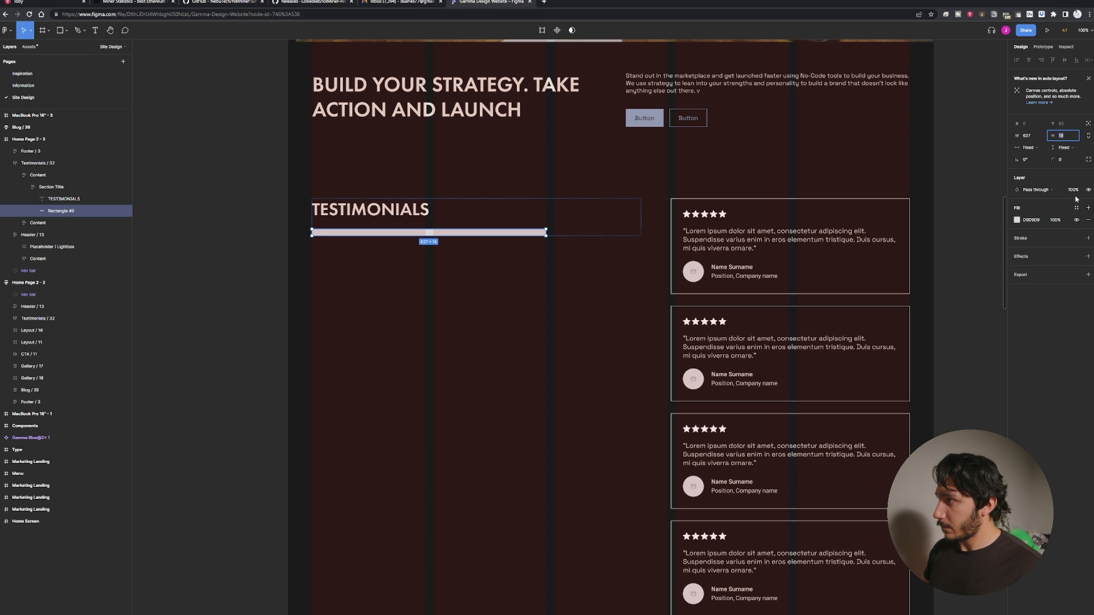
pyautogui.press('Return')
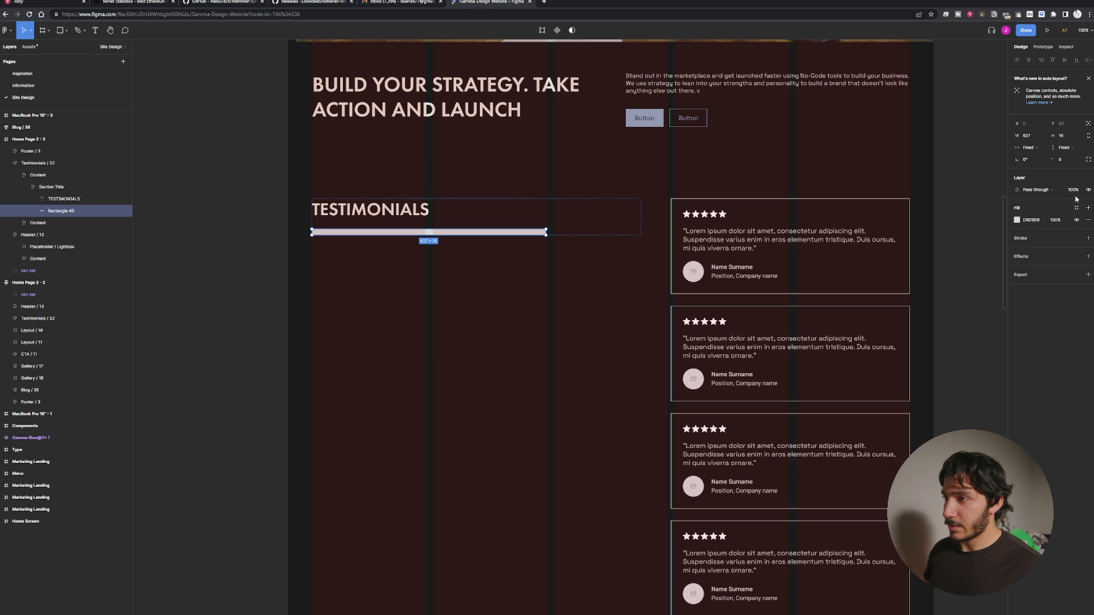
# Set the Section Title's auto layout gap between the heading and the bar to 12.
pyautogui.click(552, 334)
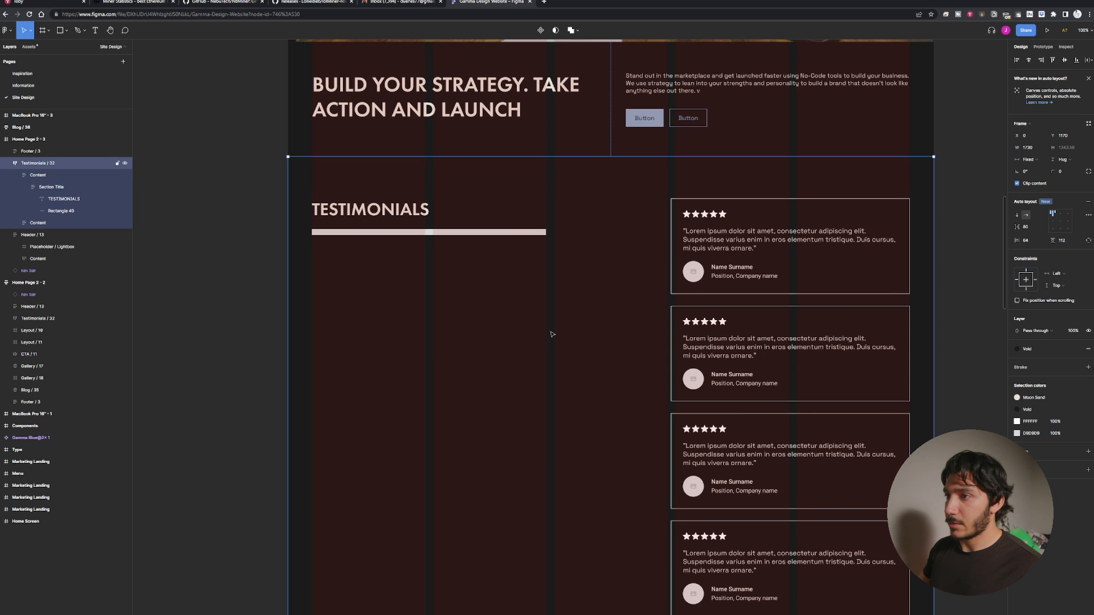
pyautogui.click(391, 217)
pyautogui.click(397, 224)
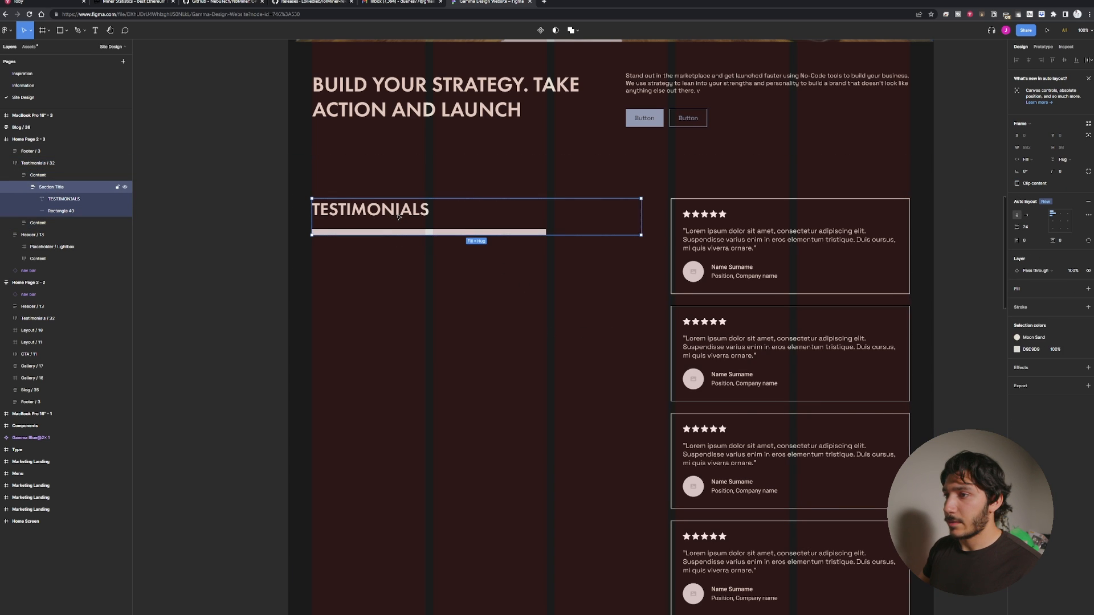
pyautogui.click(396, 228)
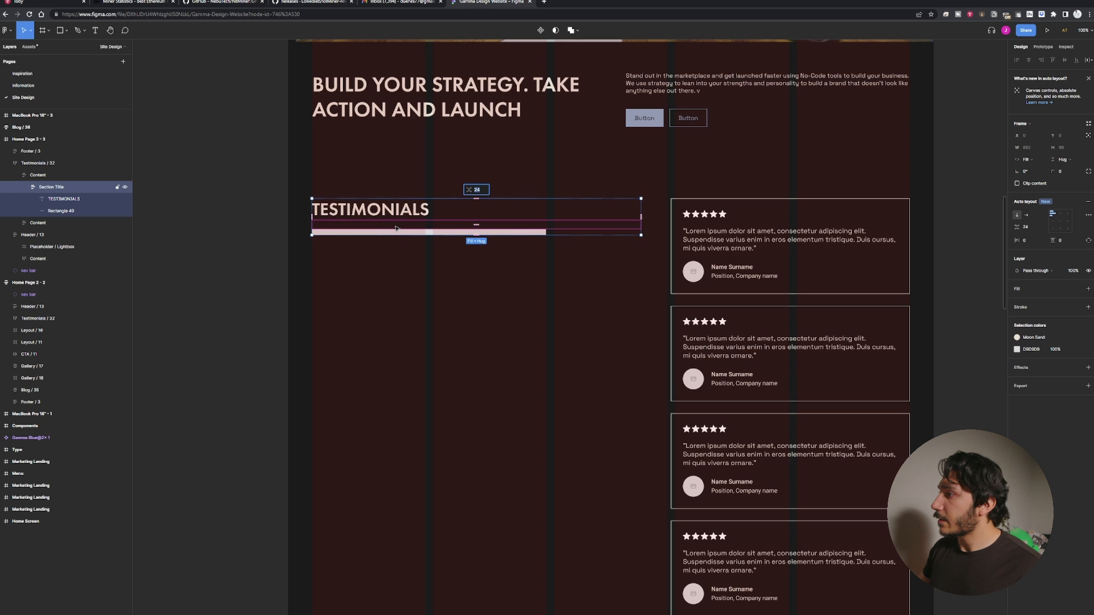
pyautogui.click(1030, 227)
pyautogui.write('16')
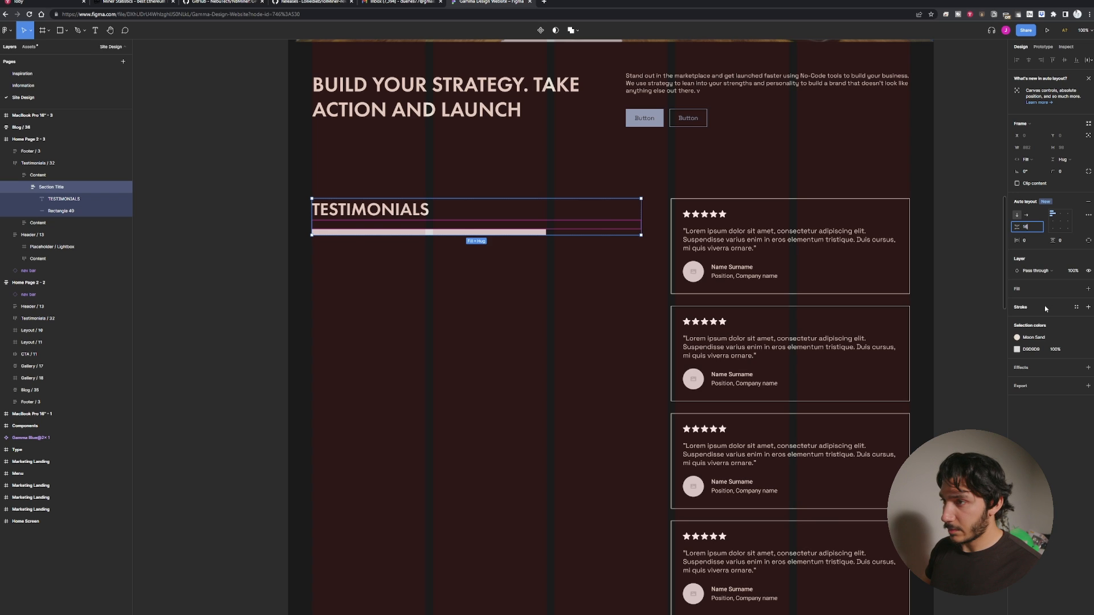
pyautogui.press('Return')
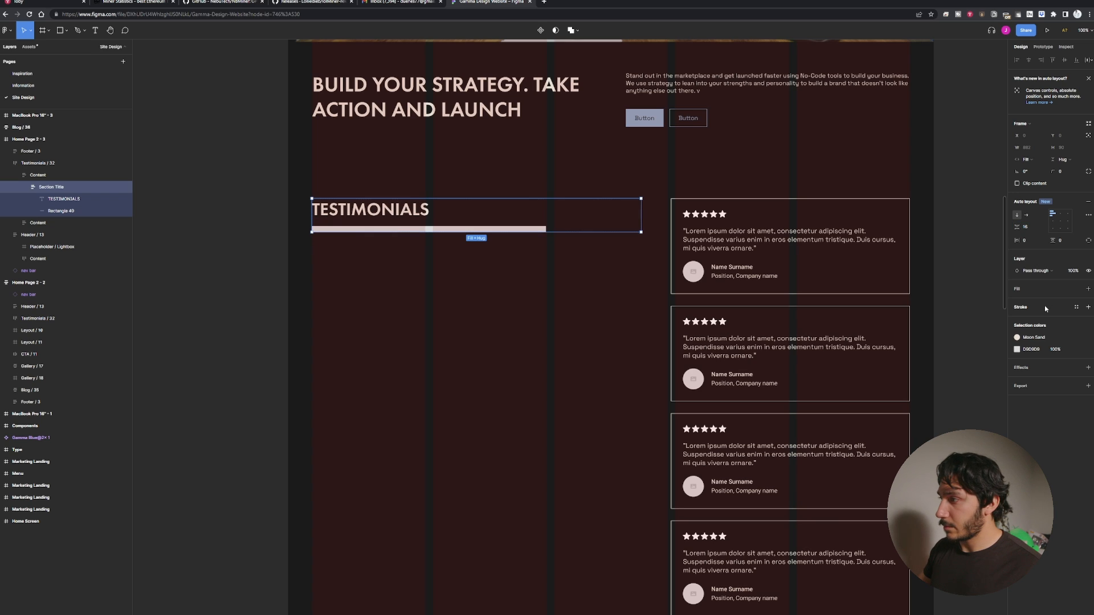
pyautogui.click(1030, 229)
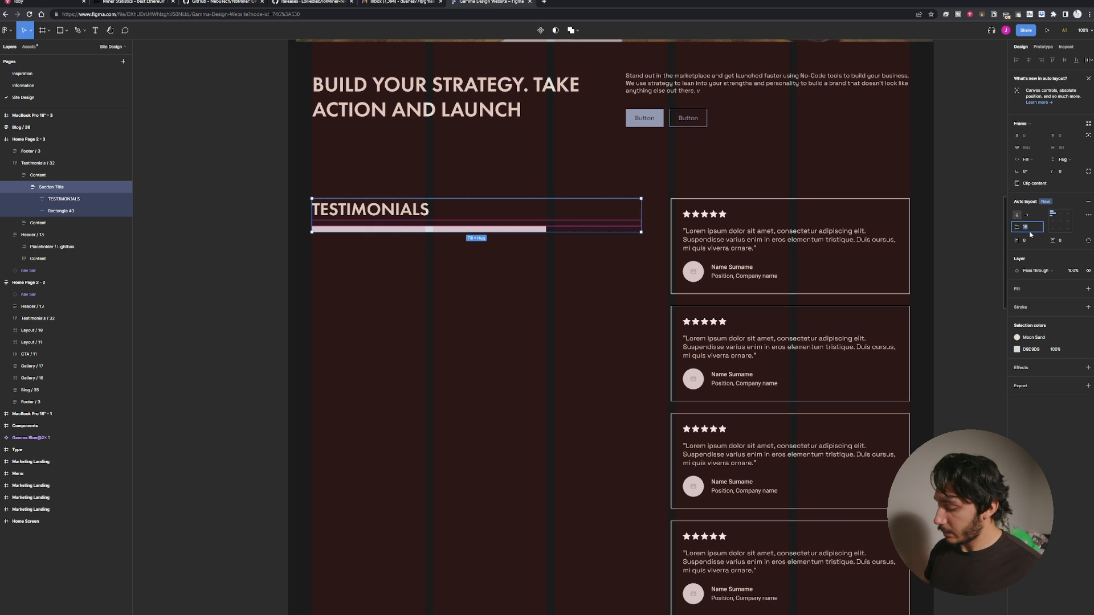
pyautogui.write('1')
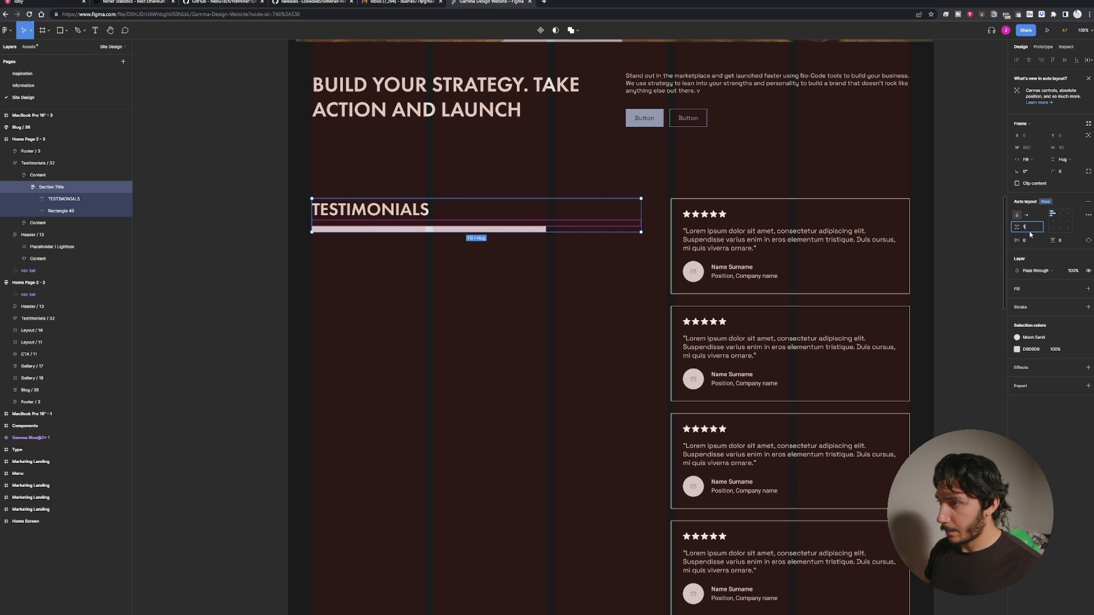
pyautogui.write('2')
pyautogui.press('Return')
# Narrow the heading column of the testimonials section to about 627 px wide to match the bar.
pyautogui.click(565, 315)
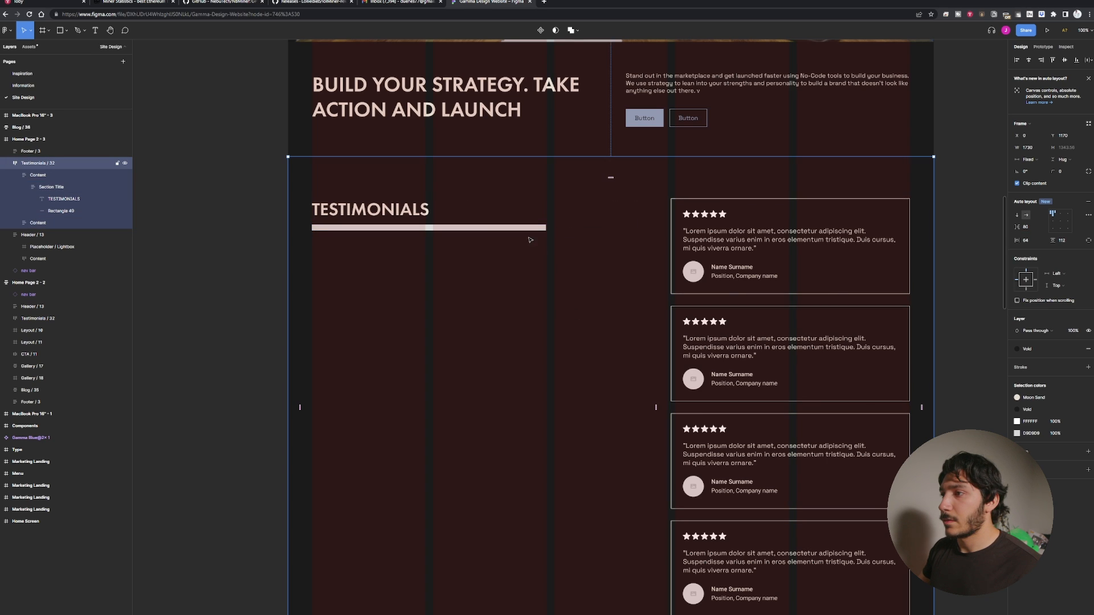
pyautogui.click(520, 225)
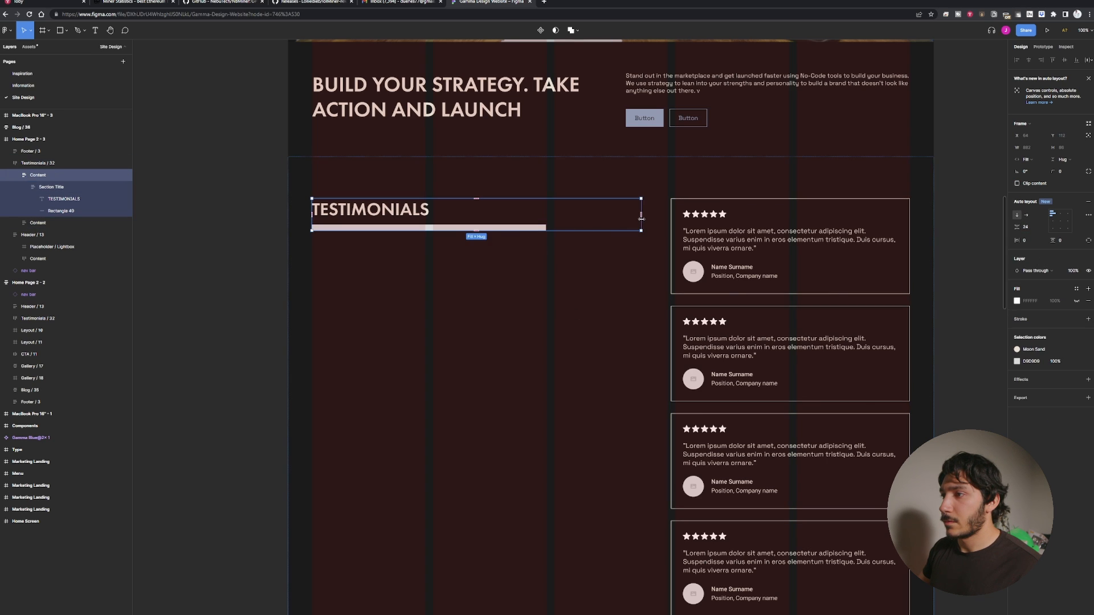
pyautogui.moveTo(641, 217)
pyautogui.mouseDown()
pyautogui.moveTo(549, 223)
pyautogui.moveTo(642, 226)
pyautogui.mouseUp()
pyautogui.click(622, 295)
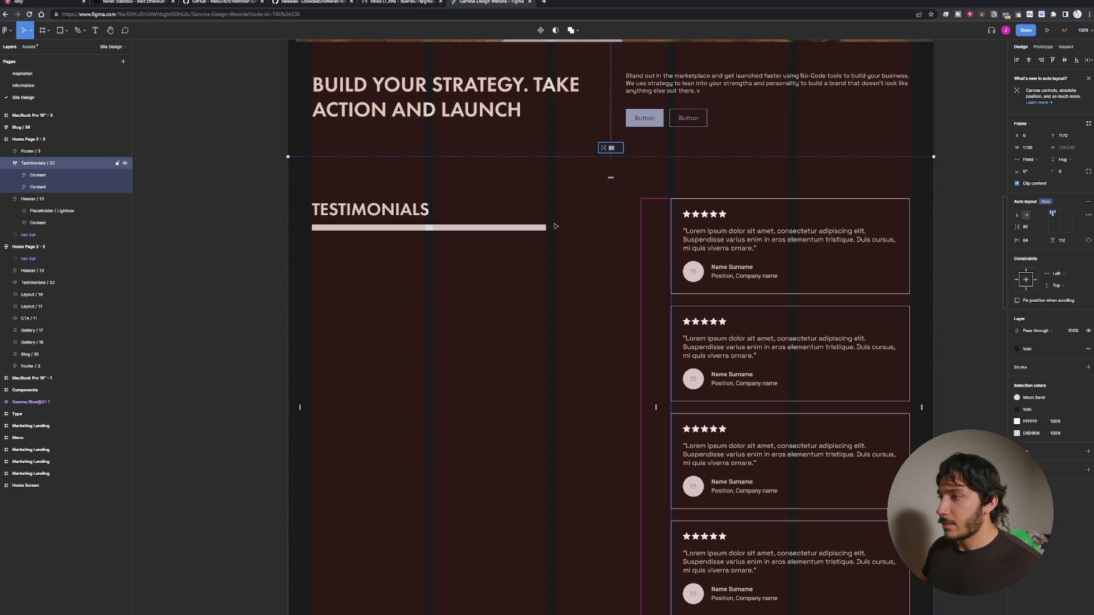
pyautogui.click(439, 214)
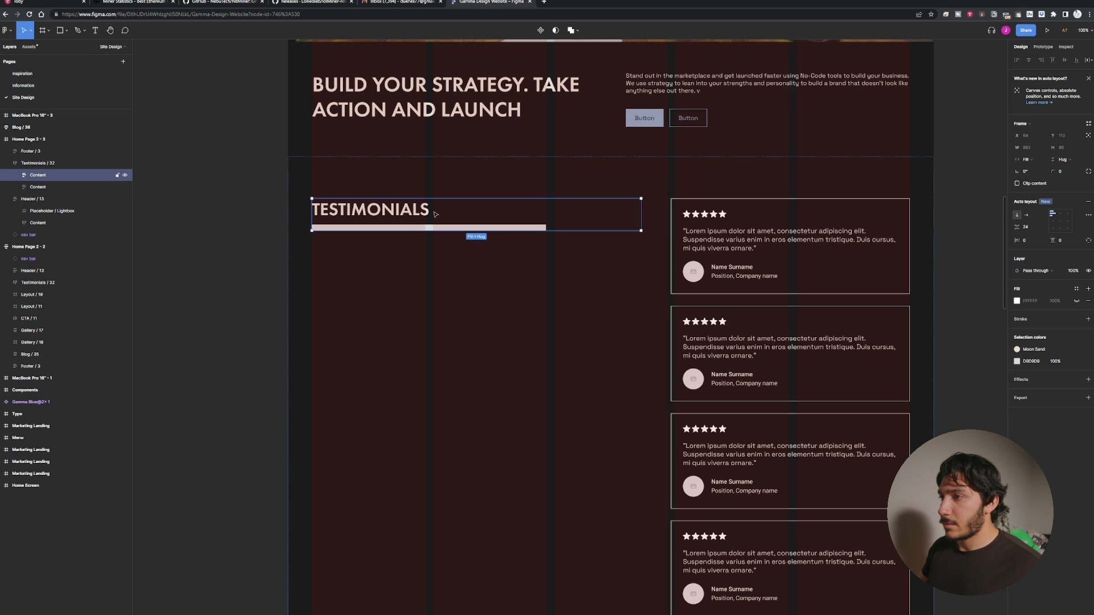
pyautogui.moveTo(642, 217); pyautogui.dragTo(546, 220)
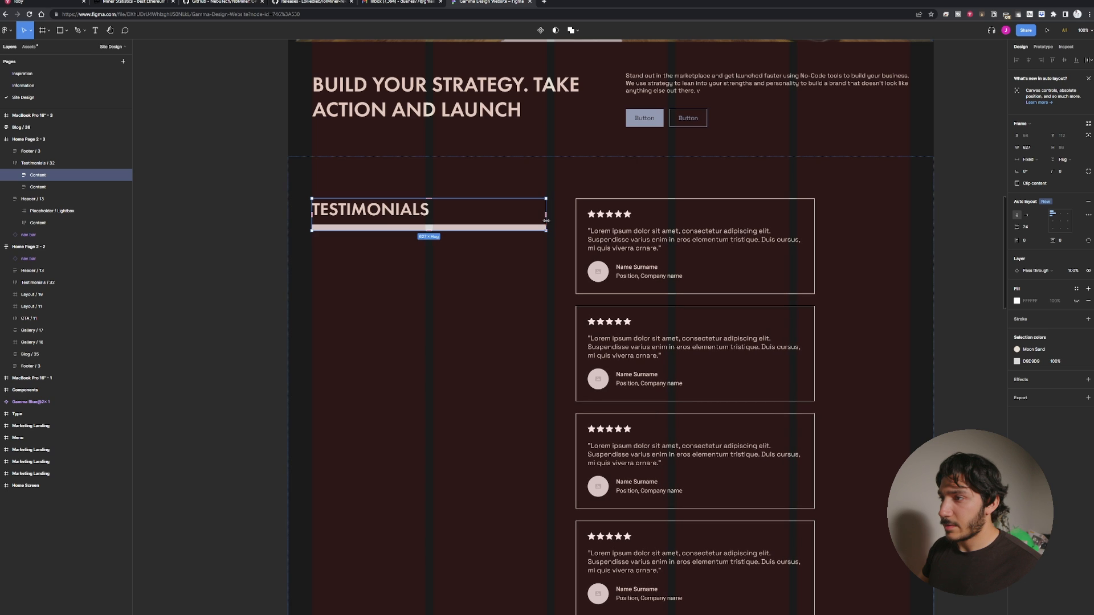
pyautogui.click(581, 233)
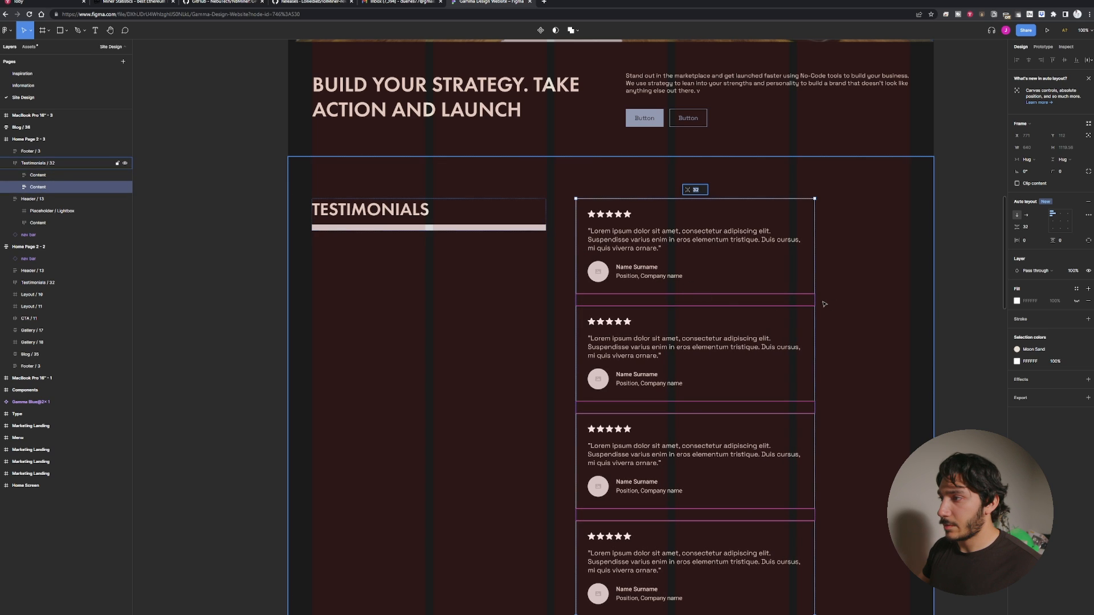
# Widen the testimonial cards container so its right edge reaches about x 852.
pyautogui.moveTo(815, 297); pyautogui.dragTo(910, 302)
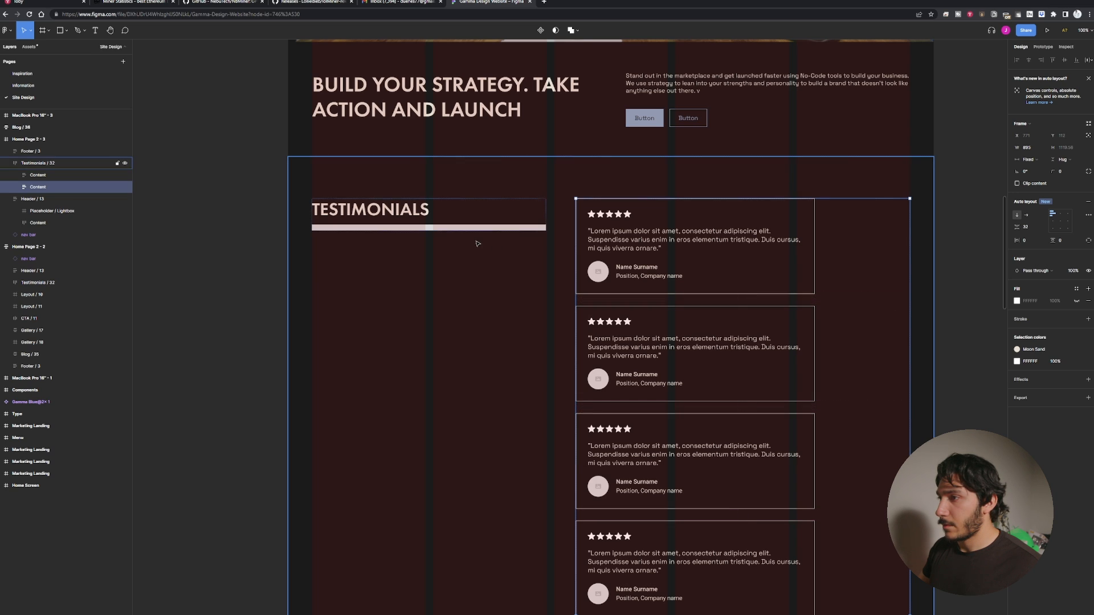
# Reduce the gap between the heading column and the testimonial cards column.
pyautogui.click(560, 242)
pyautogui.click(561, 234)
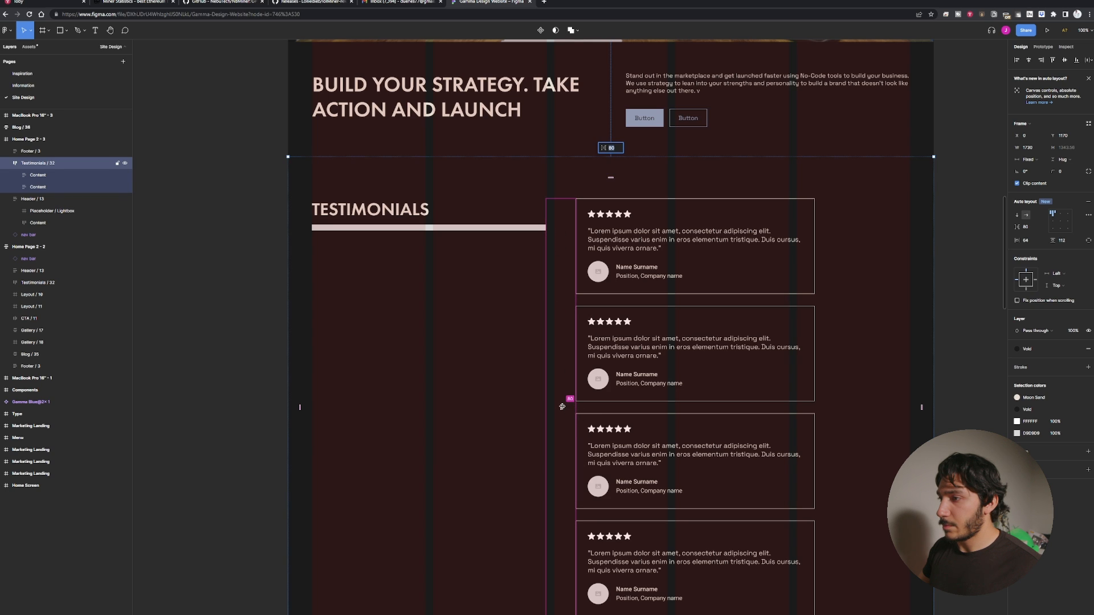
pyautogui.moveTo(561, 407); pyautogui.dragTo(551, 406)
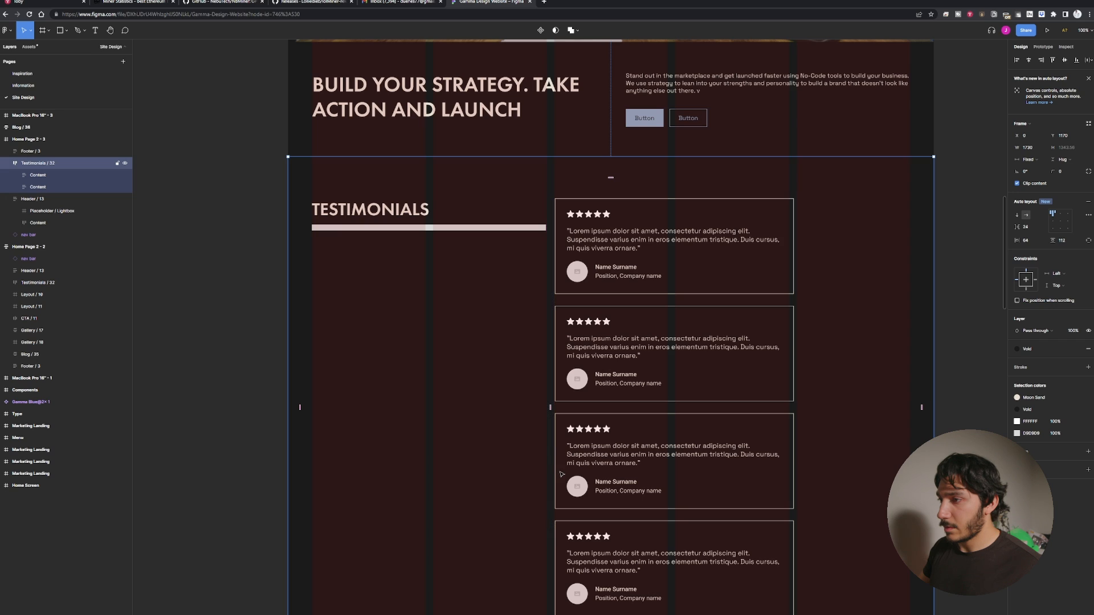
# Stretch the first two testimonial cards to about 831 px wide, filling the cards column.
pyautogui.click(787, 397)
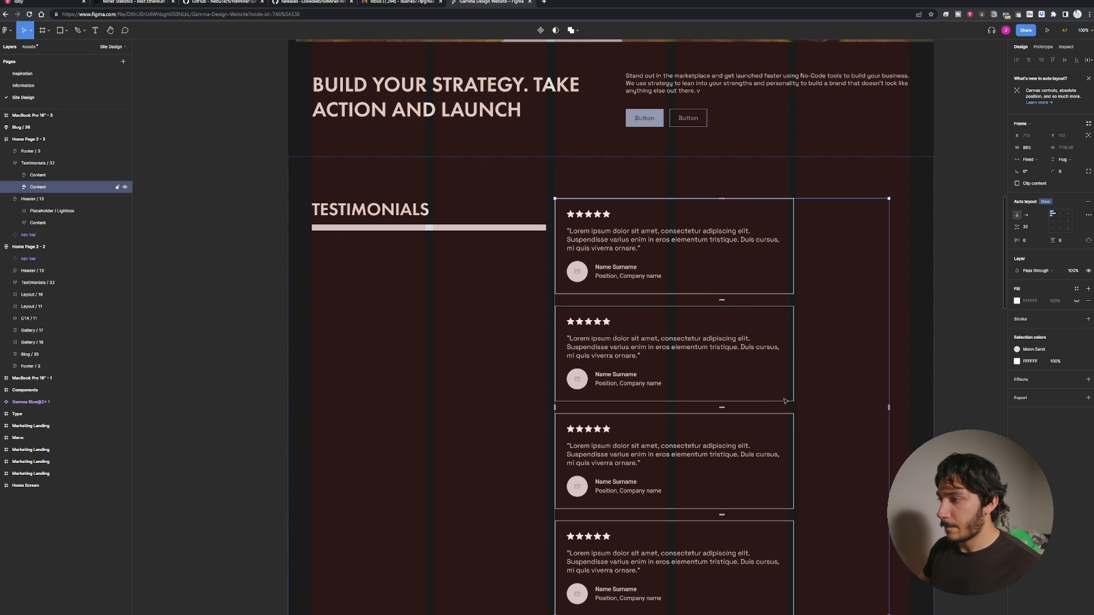
pyautogui.click(788, 395)
pyautogui.moveTo(789, 395); pyautogui.dragTo(887, 388)
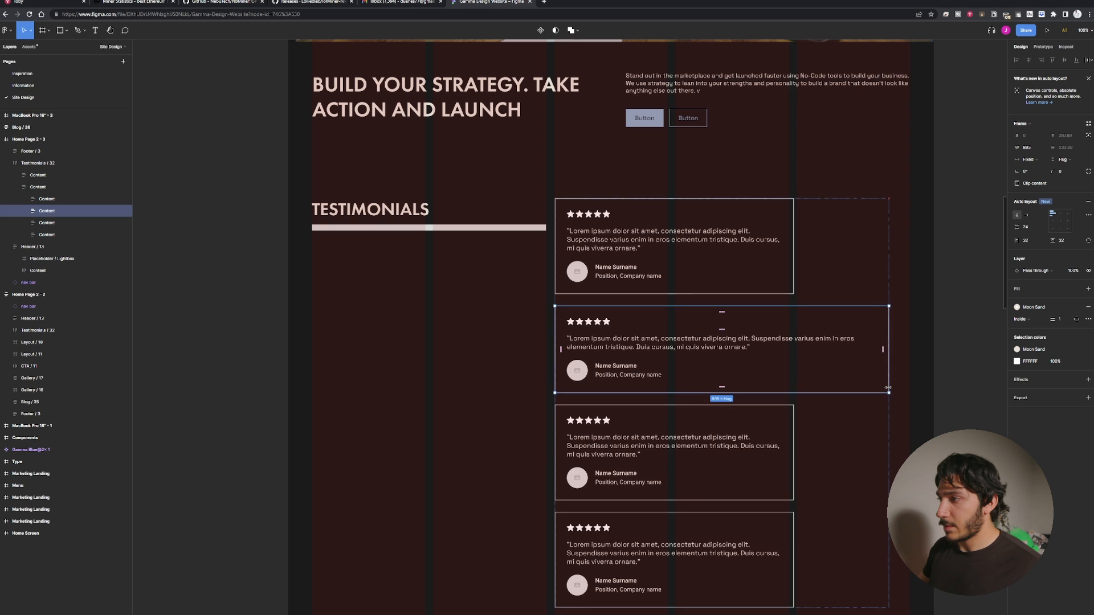
pyautogui.click(791, 268)
pyautogui.moveTo(793, 269); pyautogui.dragTo(888, 271)
# Stretch the third and fourth testimonial cards to the same width as the others.
pyautogui.doubleClick(779, 458)
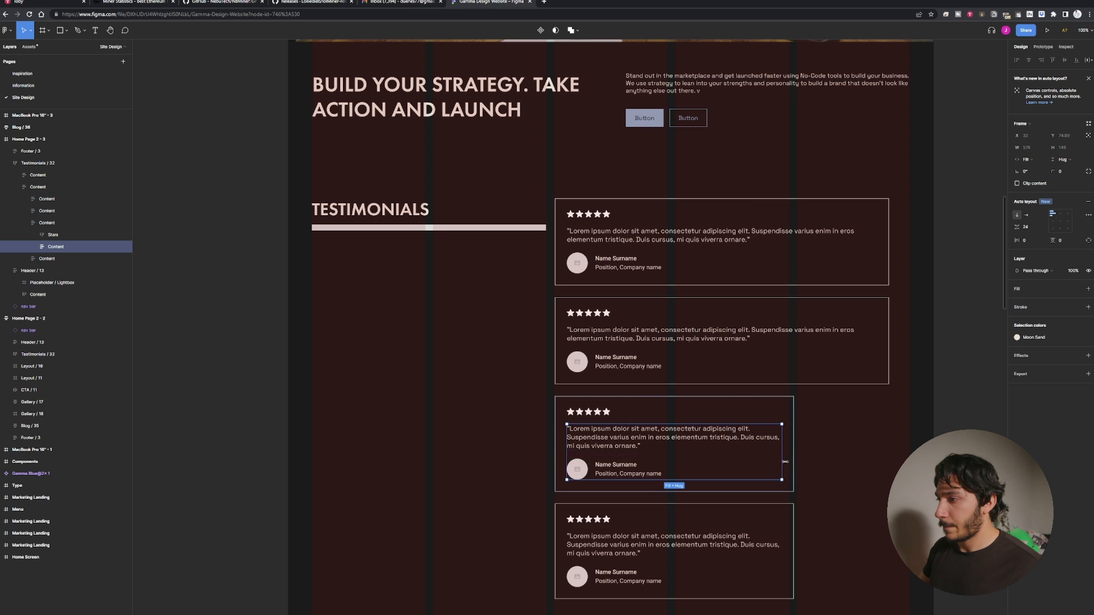
pyautogui.click(790, 462)
pyautogui.moveTo(793, 465); pyautogui.dragTo(888, 466)
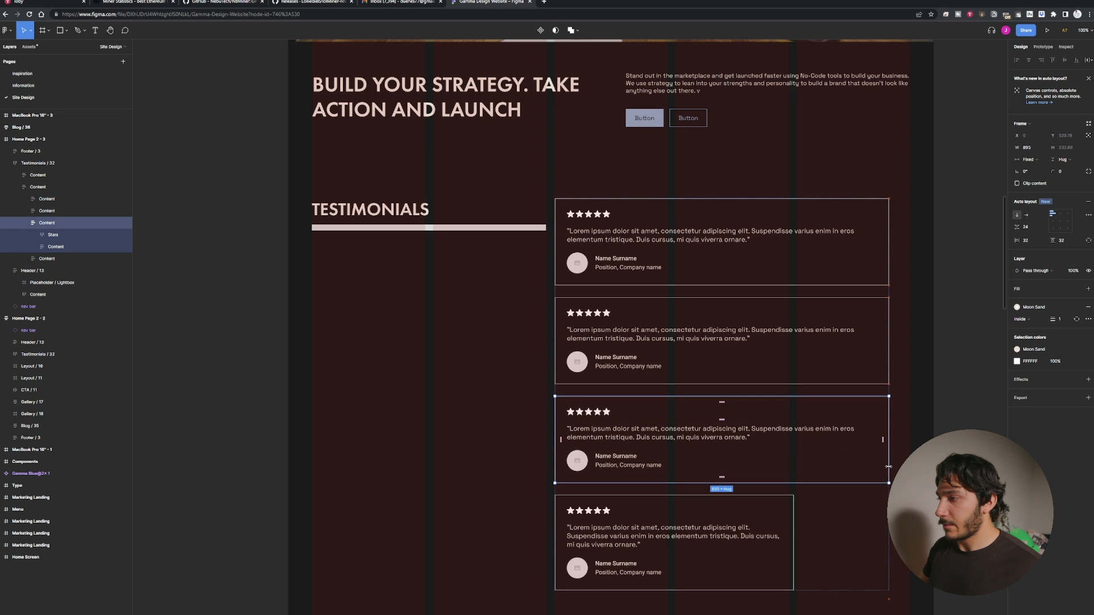
pyautogui.click(787, 555)
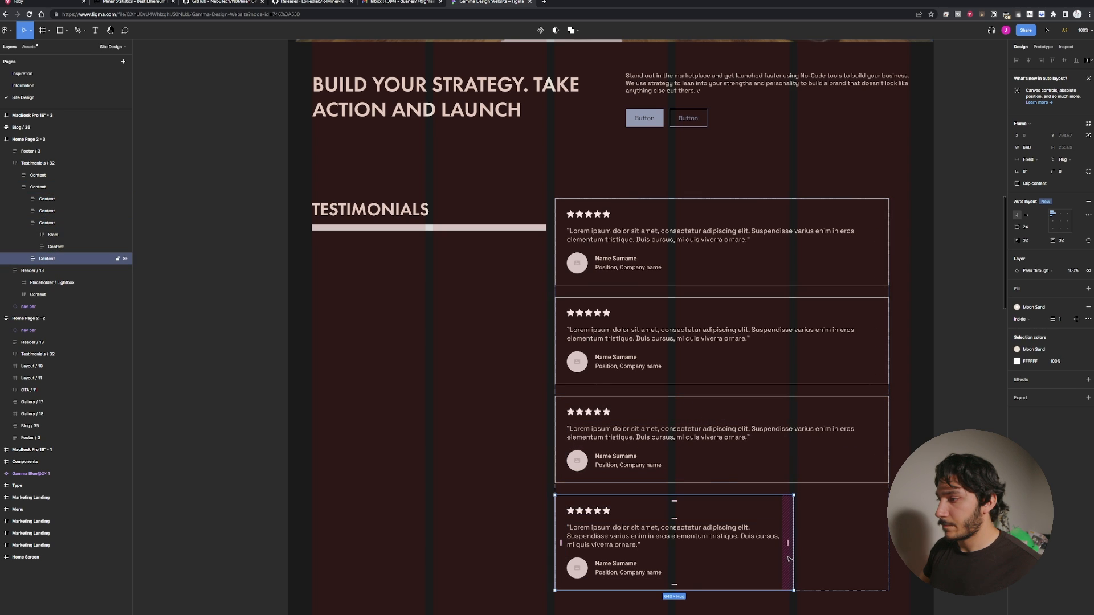
pyautogui.moveTo(794, 556); pyautogui.dragTo(888, 557)
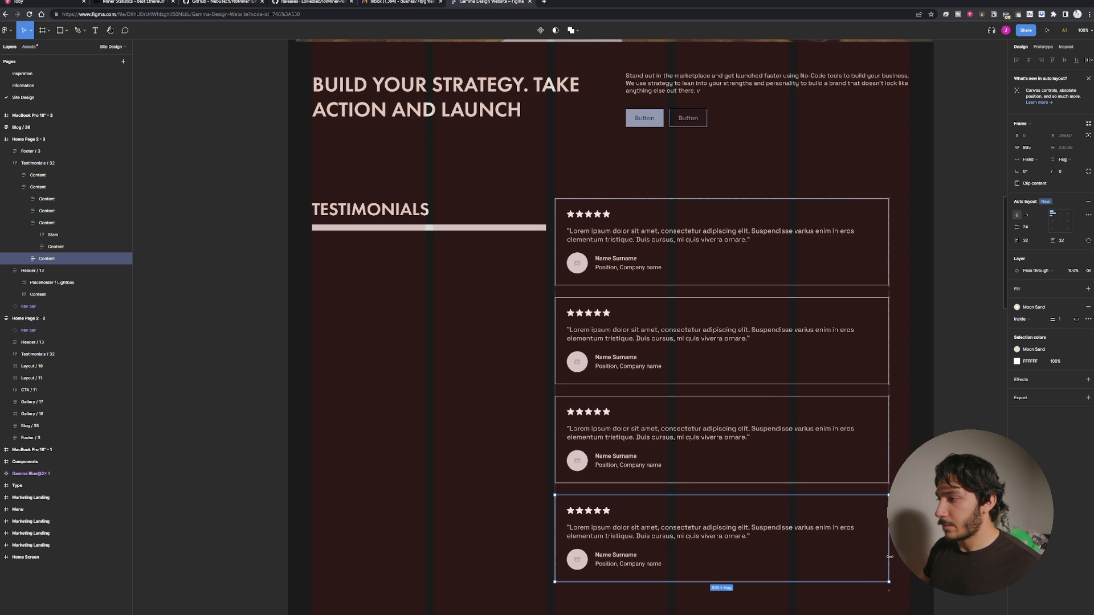
# Widen the testimonial cards list container so it extends to about x 852.
pyautogui.click(916, 459)
pyautogui.doubleClick(849, 421)
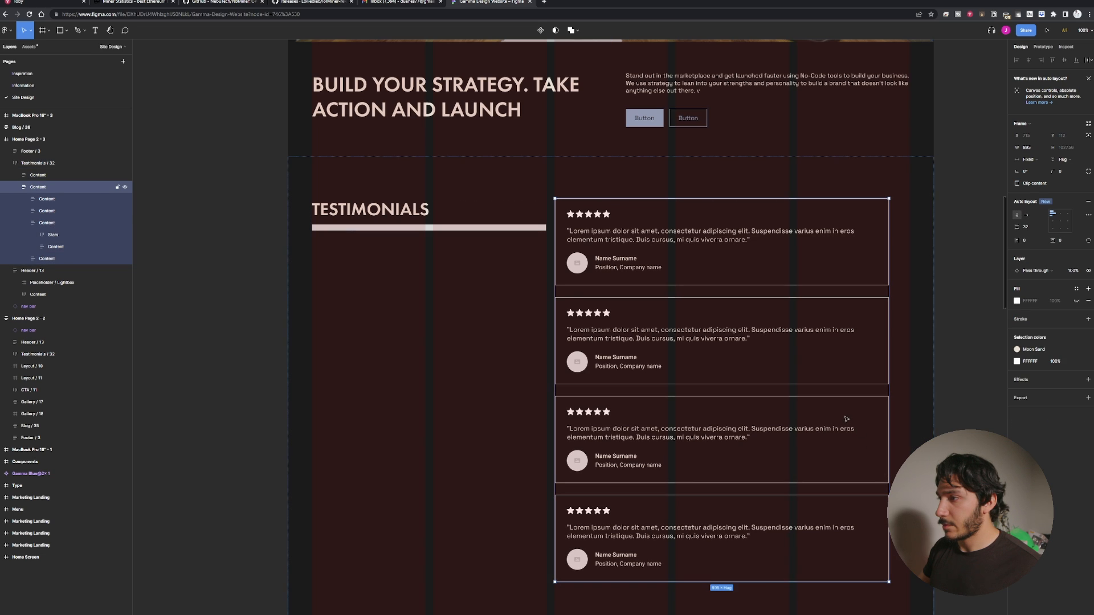
pyautogui.click(886, 391)
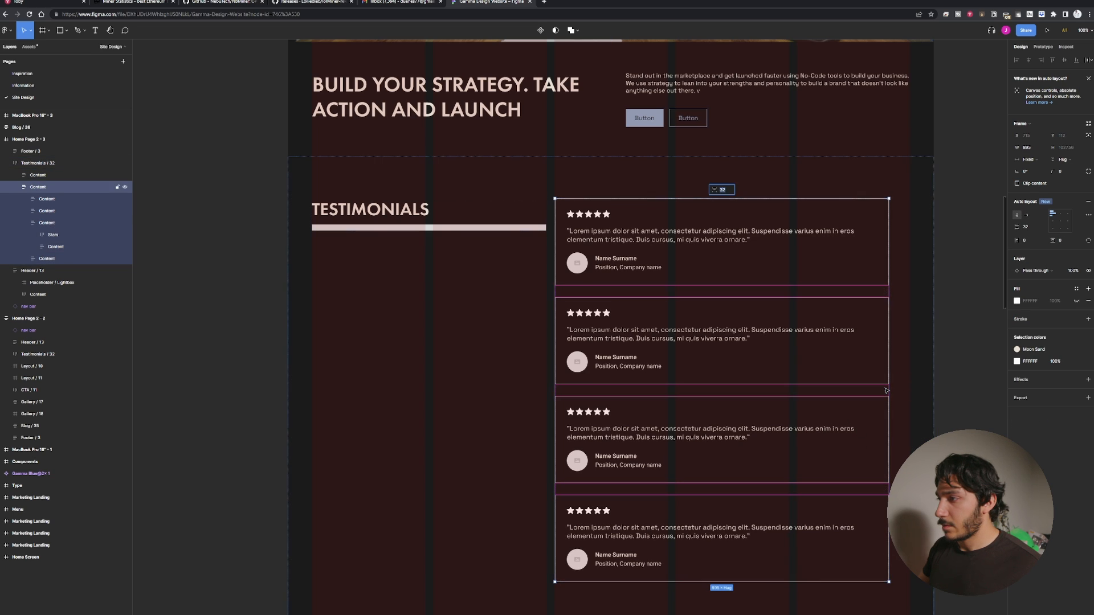
pyautogui.press('Escape')
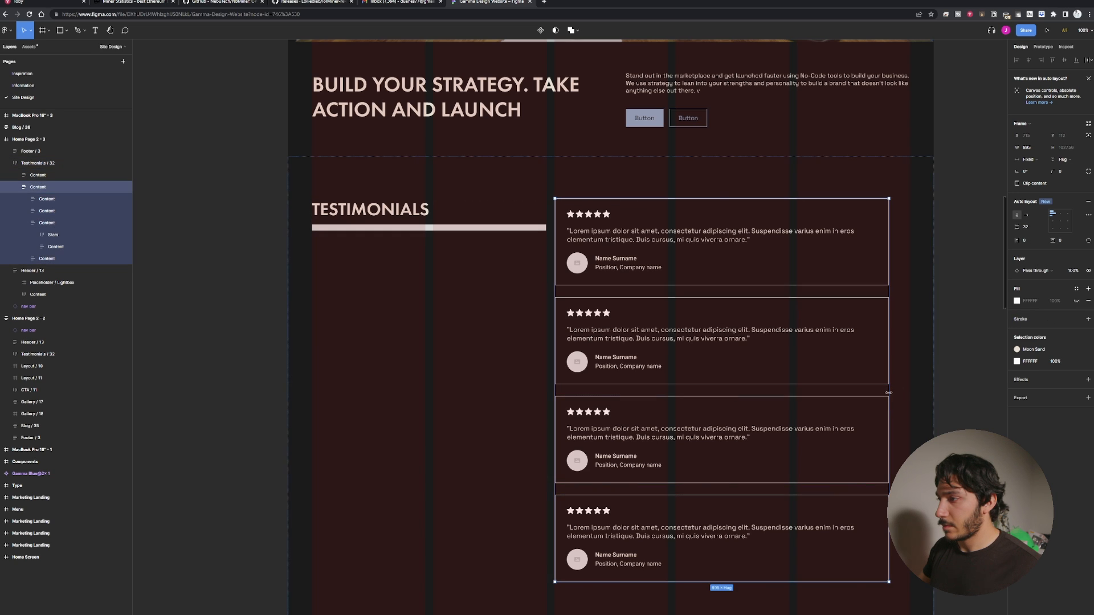
pyautogui.doubleClick(889, 391)
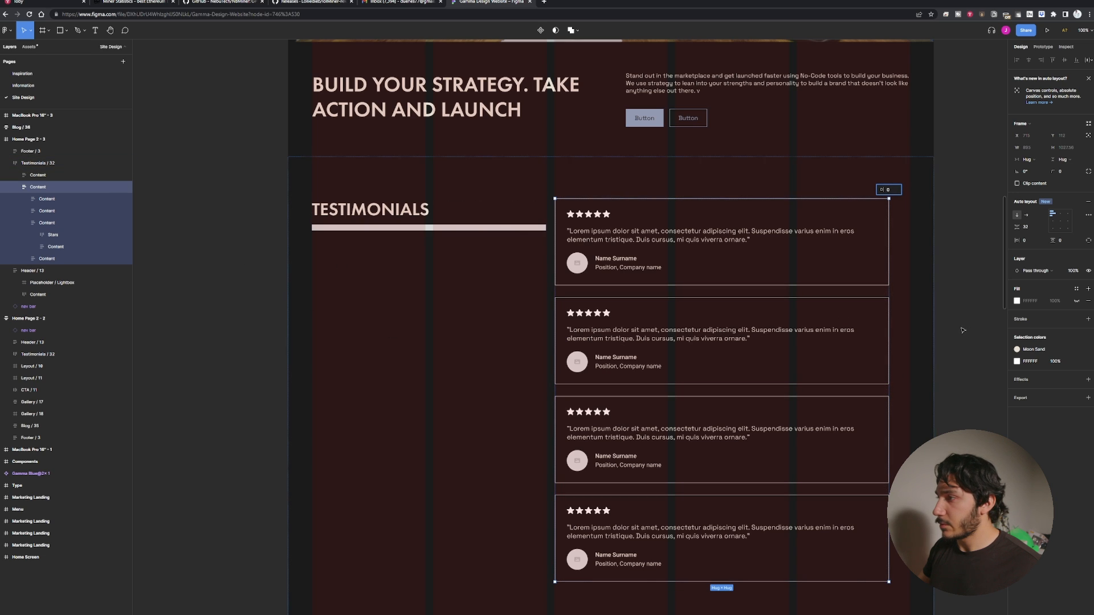
pyautogui.moveTo(890, 291); pyautogui.dragTo(911, 297)
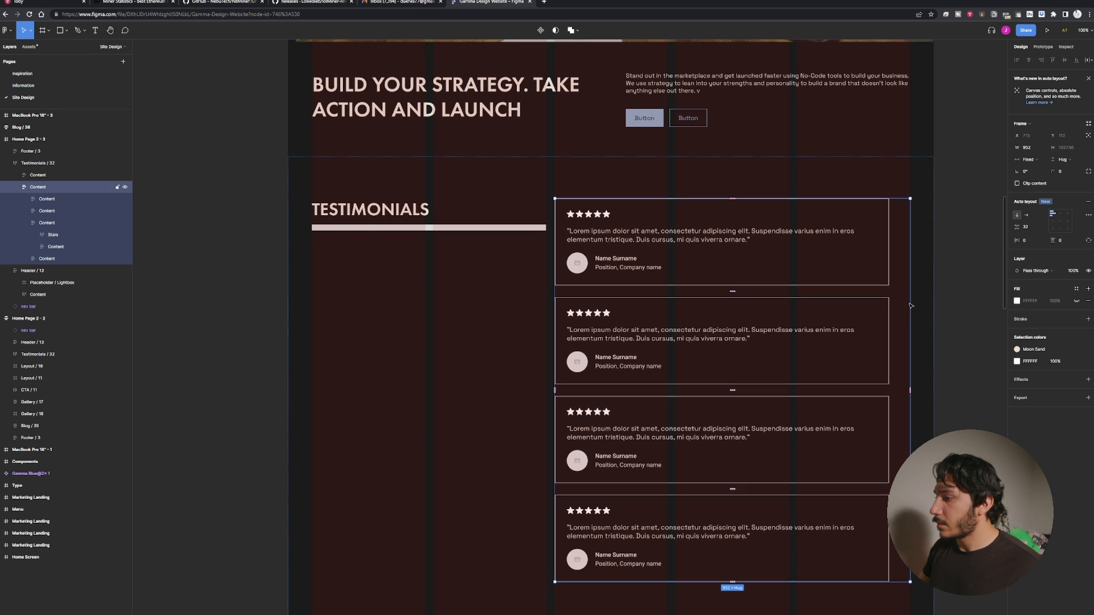
# Stretch the first and second testimonial cards to the container's new right edge at about 852.
pyautogui.click(885, 280)
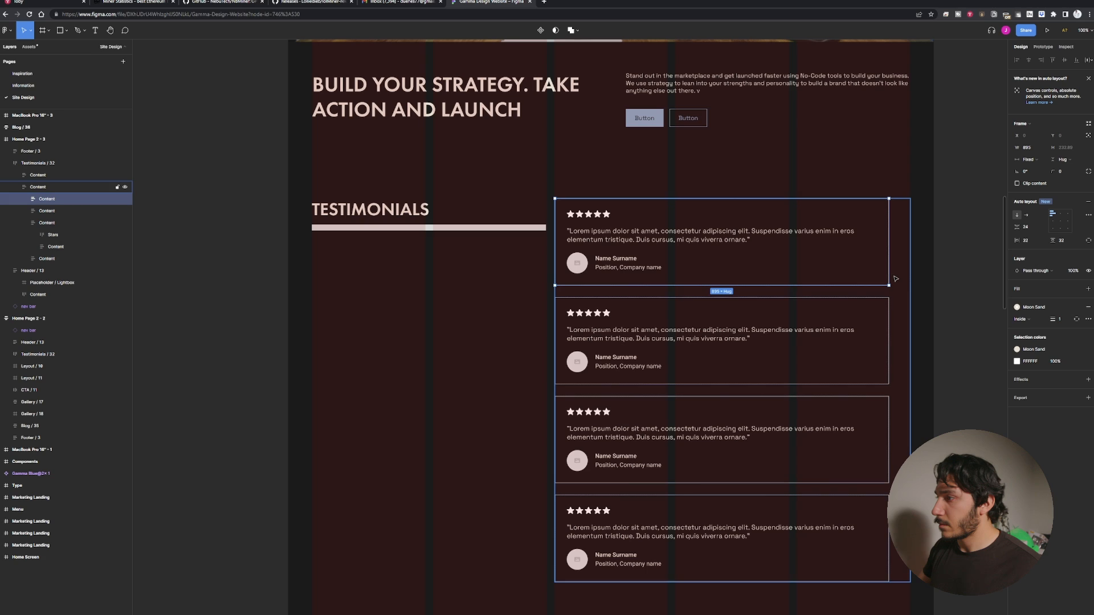
pyautogui.moveTo(887, 275); pyautogui.dragTo(910, 278)
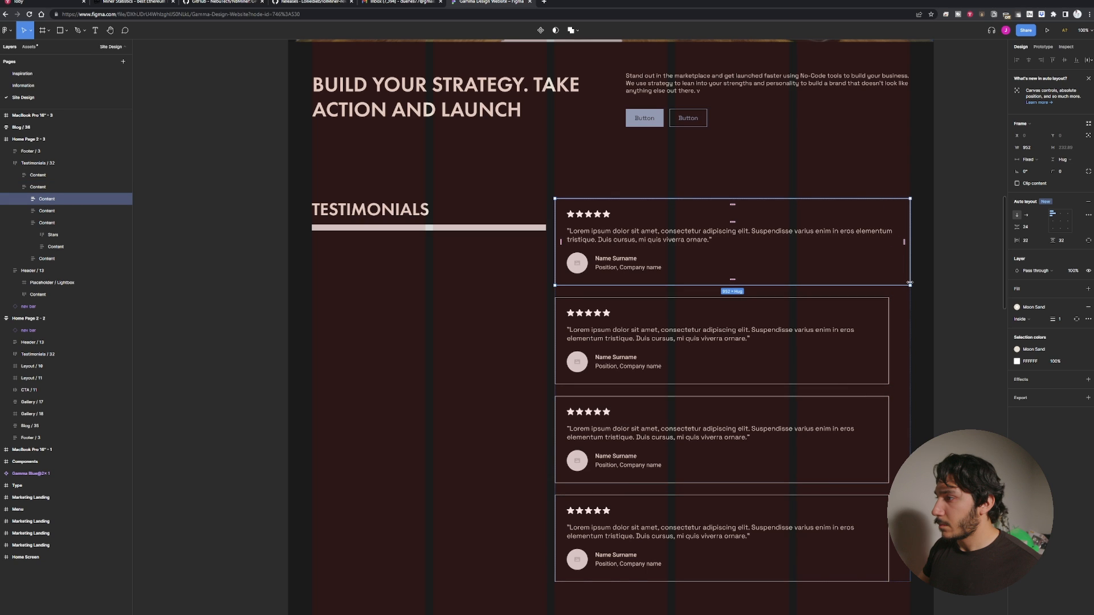
pyautogui.click(887, 331)
pyautogui.moveTo(887, 331); pyautogui.dragTo(912, 335)
pyautogui.doubleClick(913, 335)
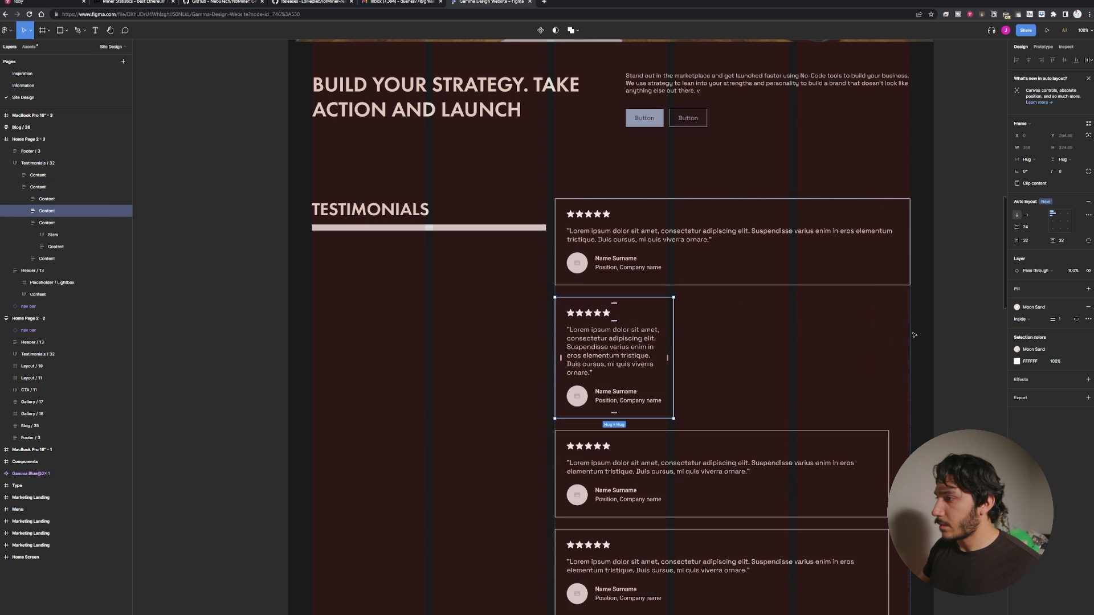
pyautogui.hotkey('ctrl', 'z')
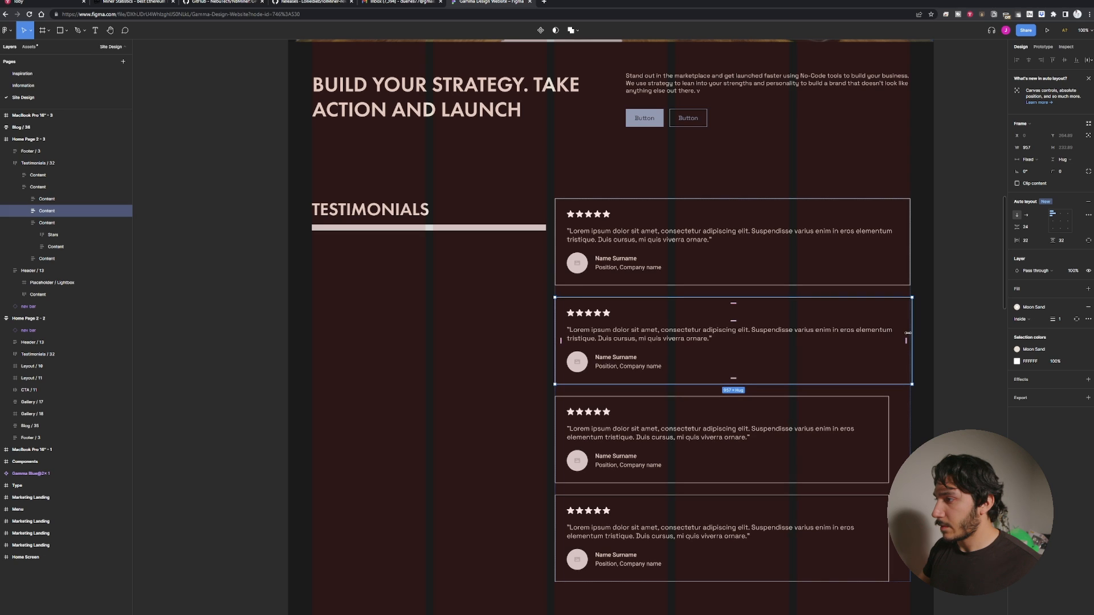
# Stretch the third and fourth testimonial cards to the container's right edge at about 852.
pyautogui.click(888, 448)
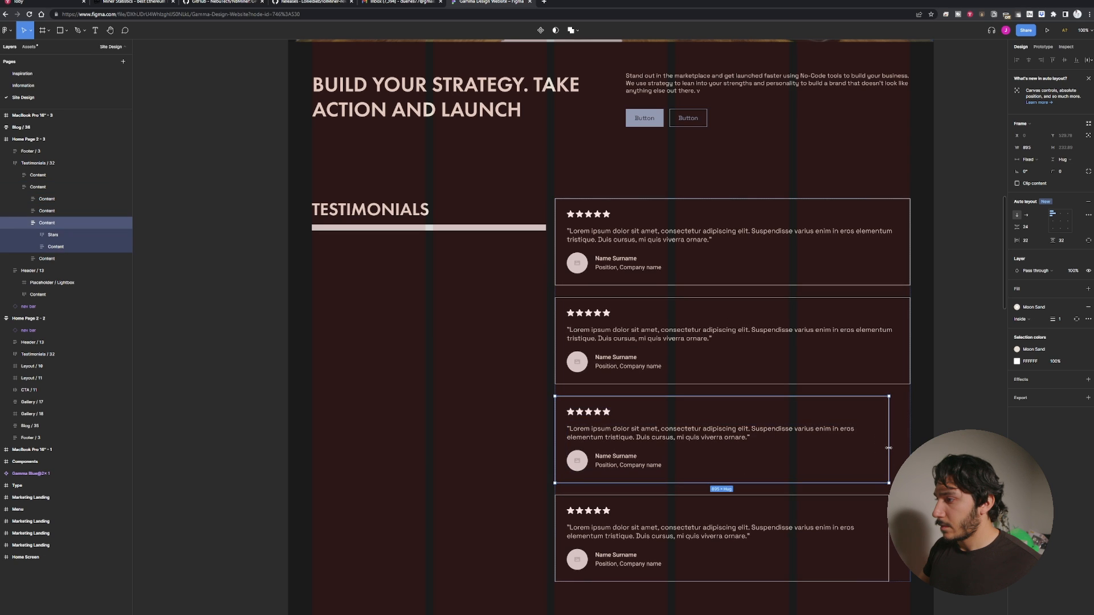
pyautogui.doubleClick(888, 448)
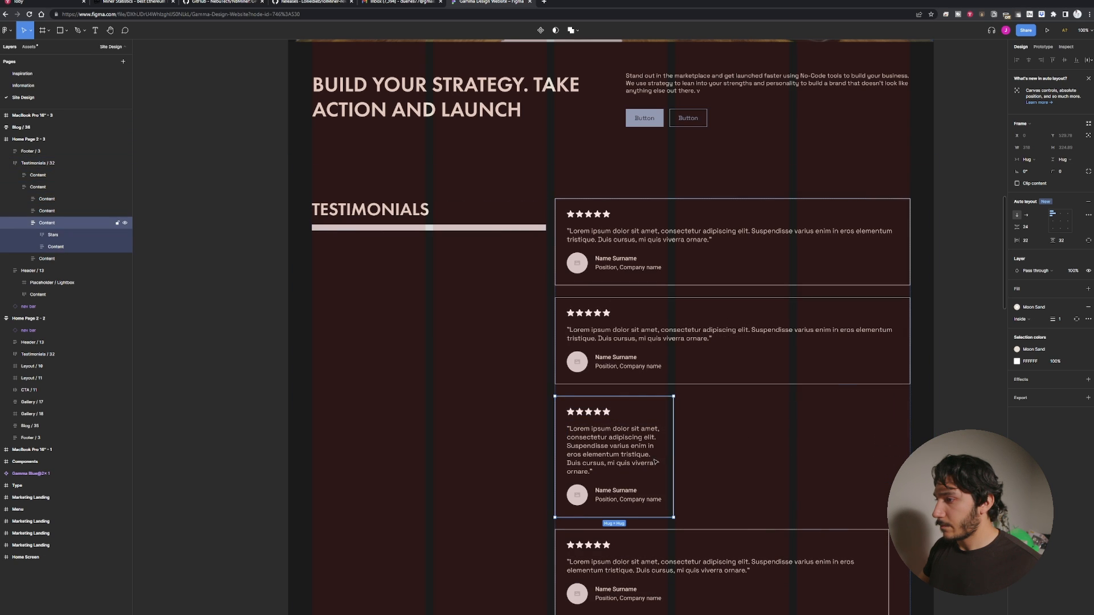
pyautogui.moveTo(673, 456); pyautogui.dragTo(911, 447)
pyautogui.click(877, 538)
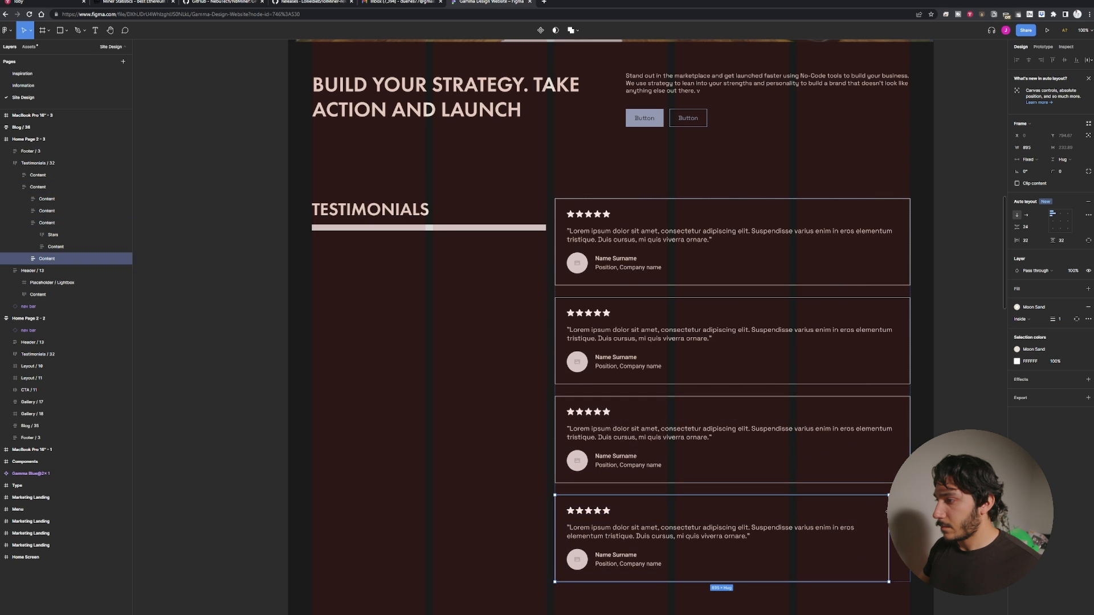
pyautogui.moveTo(889, 539); pyautogui.dragTo(910, 538)
# Add a text layer reading 2 in front of the TESTIMONIALS heading.
pyautogui.click(511, 440)
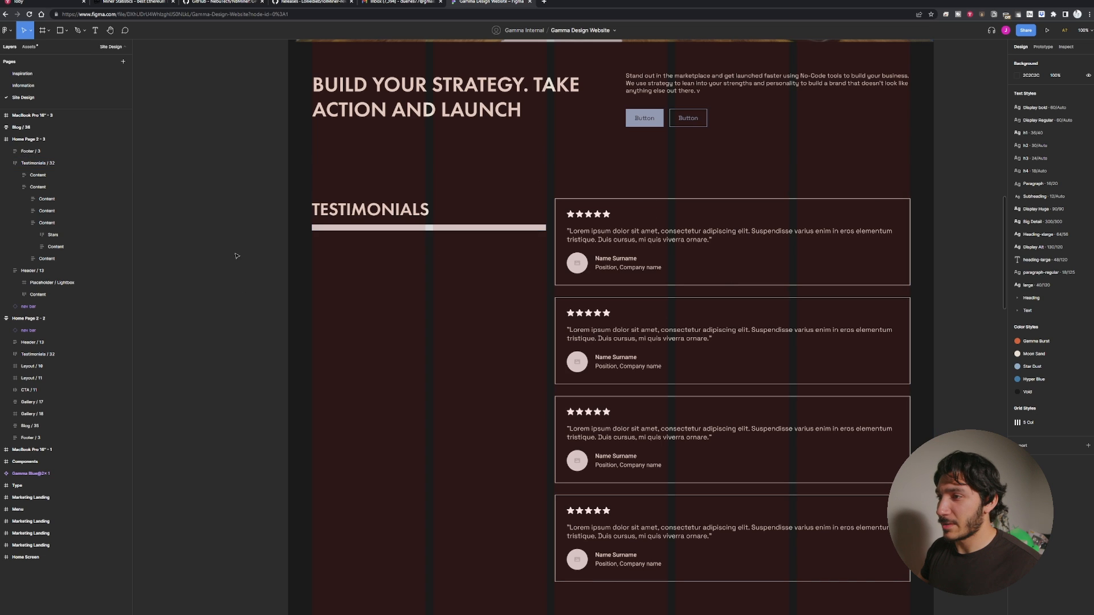
pyautogui.click(393, 212)
pyautogui.click(225, 235)
pyautogui.press('t')
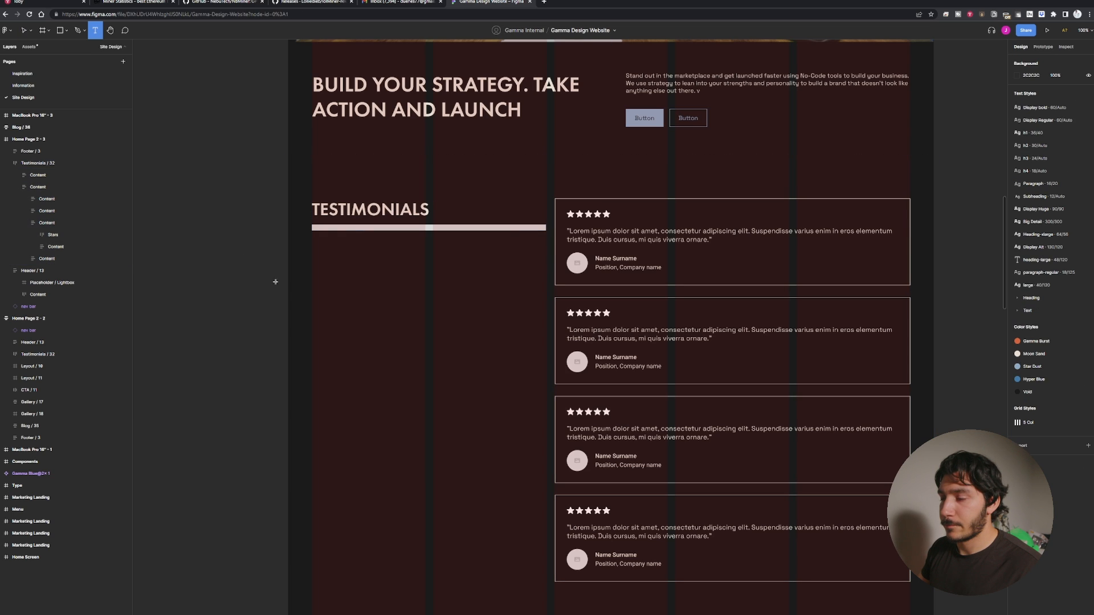
pyautogui.click(359, 280)
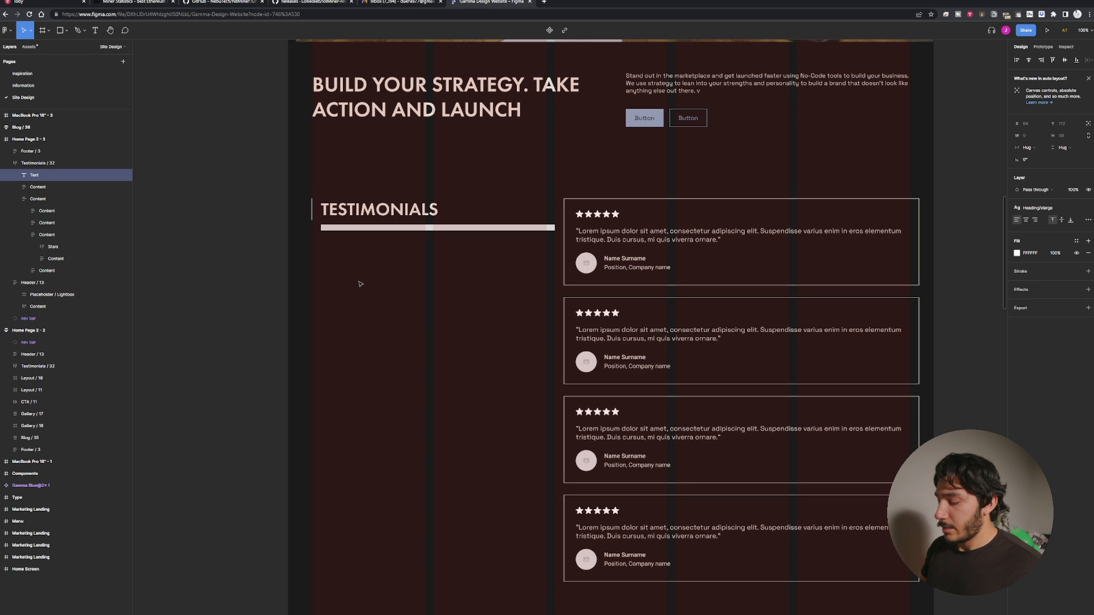
pyautogui.write('2')
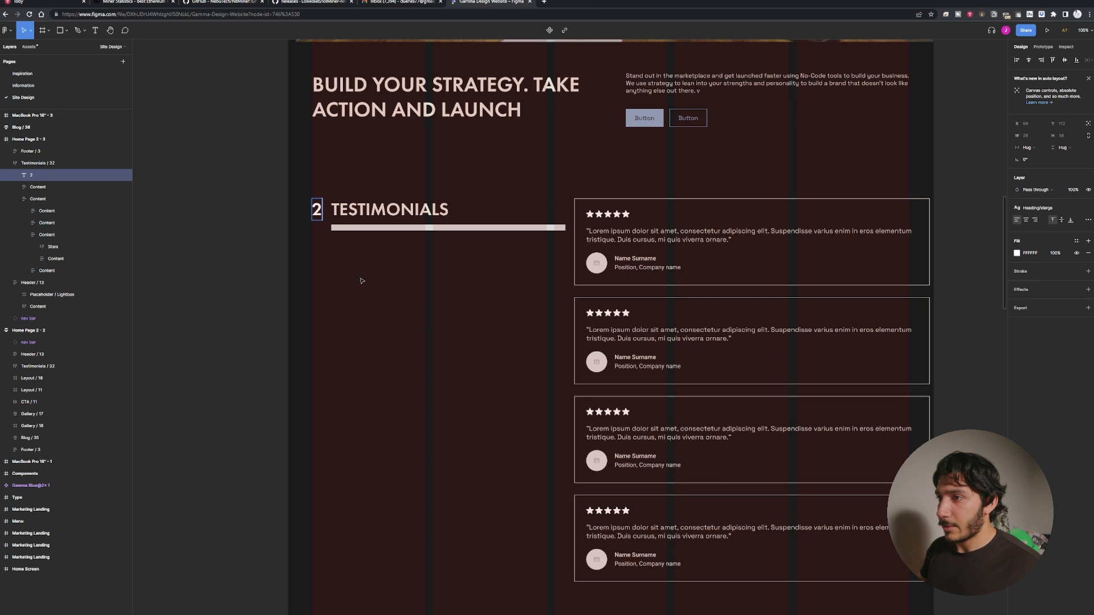
# Set the 2 text's fill to the Gamma Burst color style.
pyautogui.hotkey('ctrl', 'a')
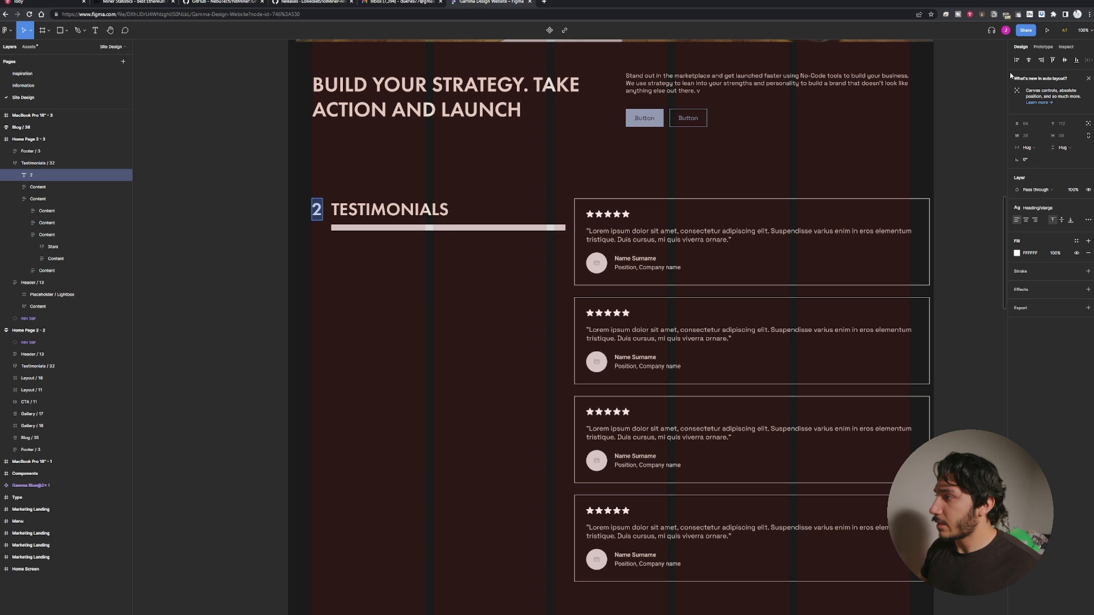
pyautogui.click(1018, 254)
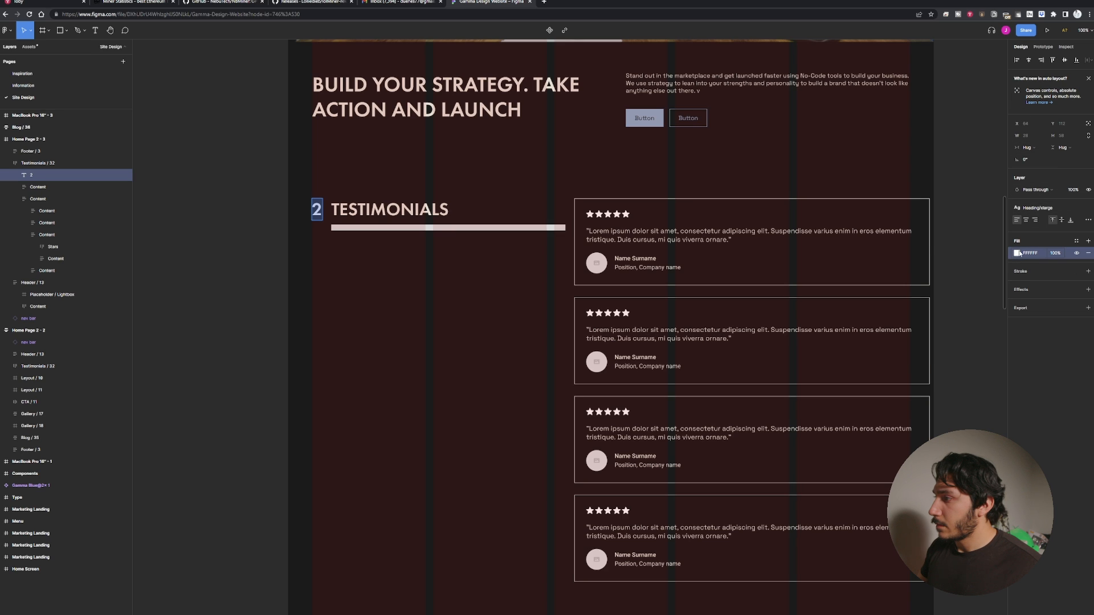
pyautogui.click(1076, 240)
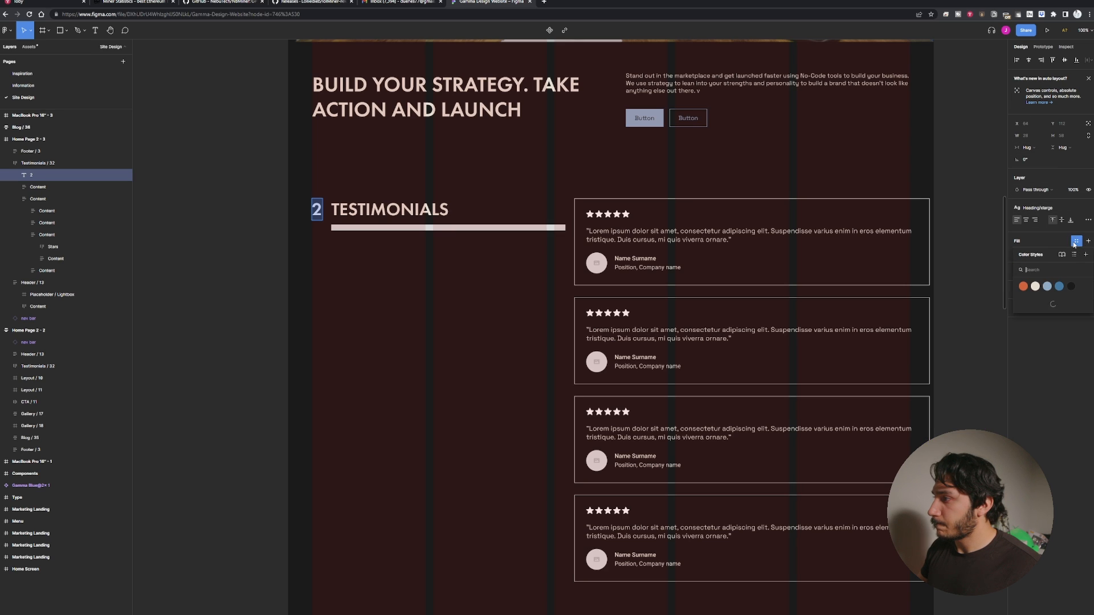
pyautogui.click(1023, 286)
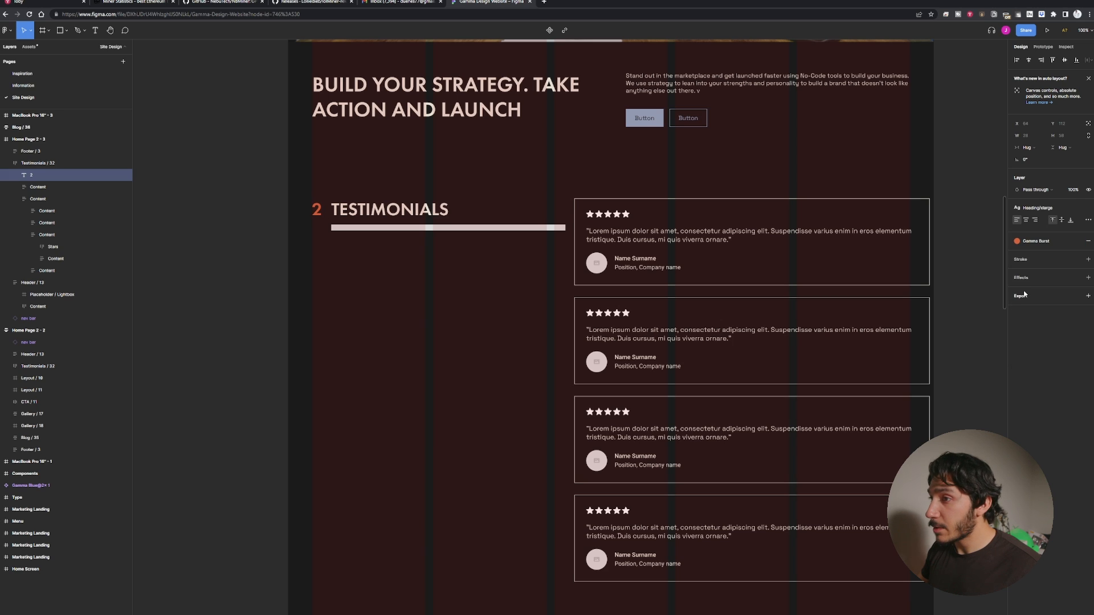
# Move the 2 text layer into the heading column's Content frame, above the TESTIMONIALS title.
pyautogui.click(317, 211)
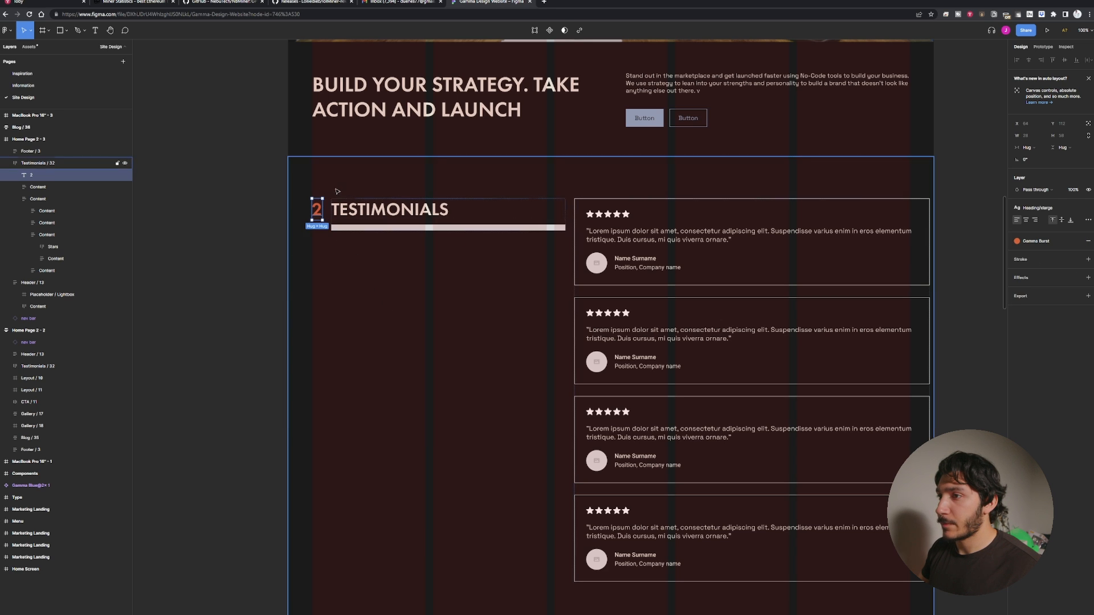
pyautogui.scroll(6, 342, 211)
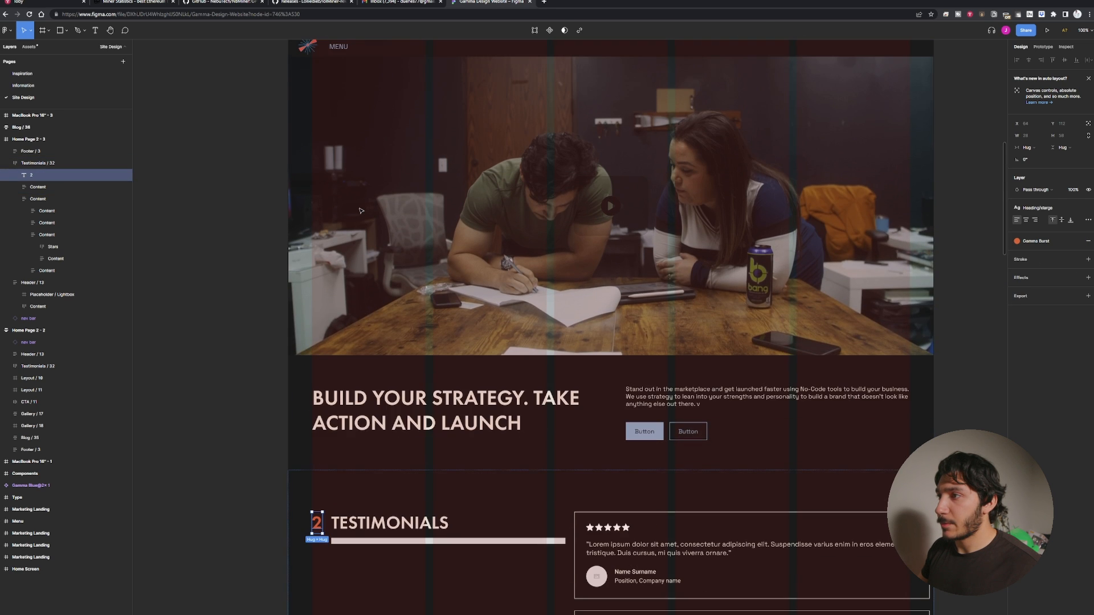
pyautogui.scroll(-4, 360, 212)
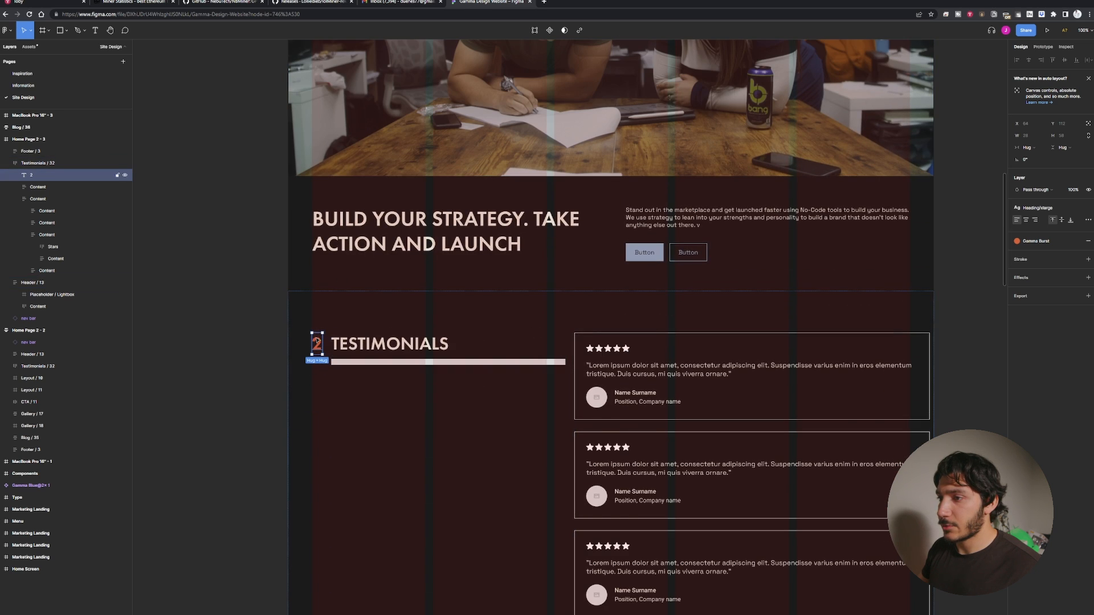
pyautogui.scroll(-3, 317, 343)
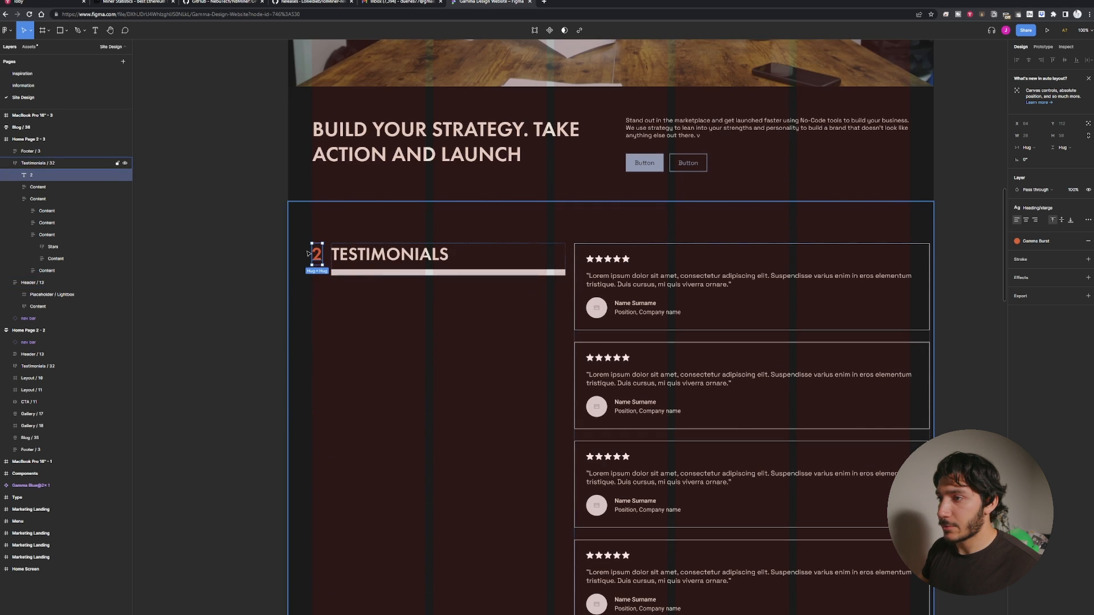
pyautogui.click(393, 260)
pyautogui.click(318, 258)
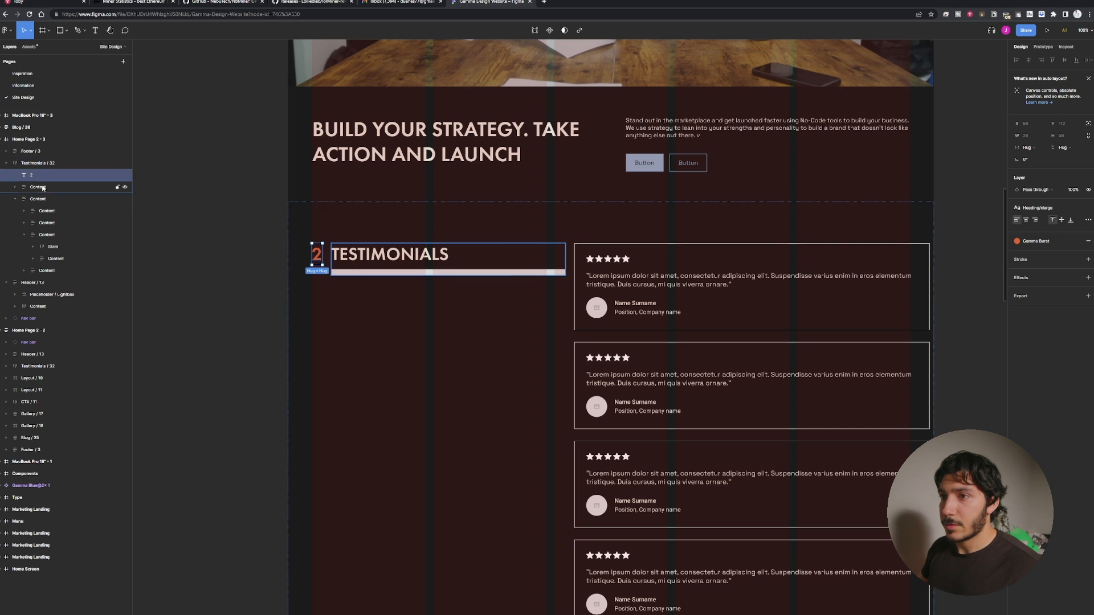
pyautogui.moveTo(43, 173)
pyautogui.mouseDown()
pyautogui.moveTo(45, 195)
pyautogui.moveTo(29, 176)
pyautogui.mouseUp()
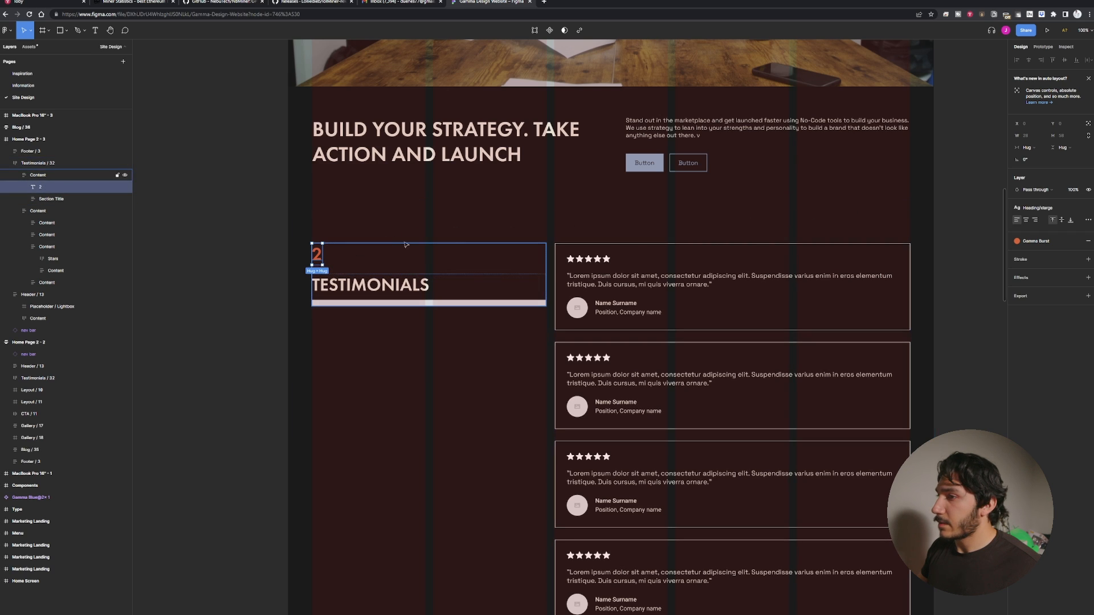
# Set the 2 text layer to absolute position inside the Content frame.
pyautogui.press('Return')
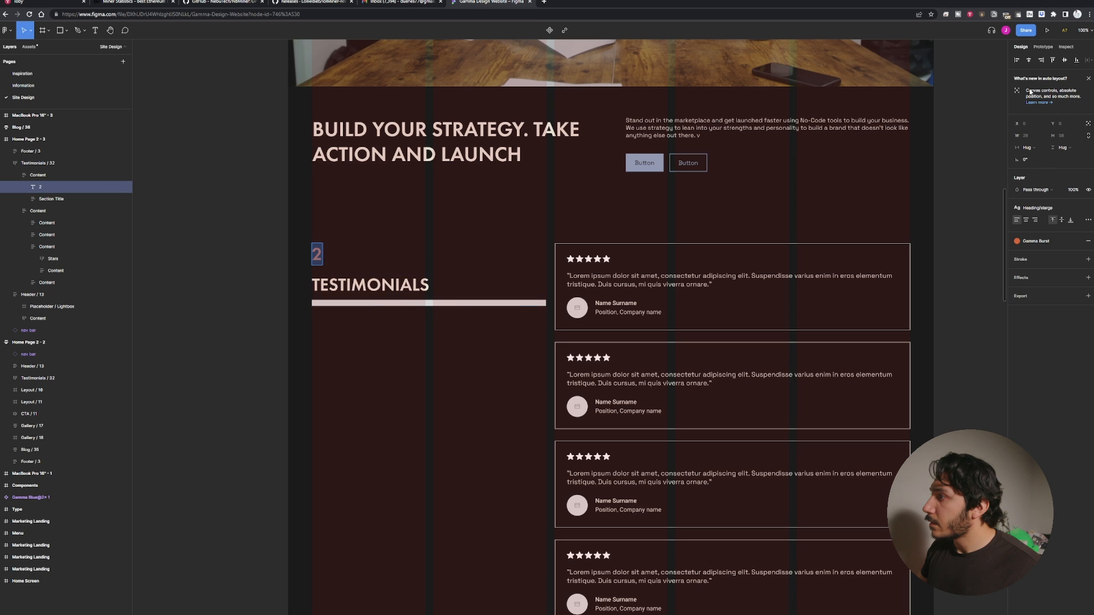
pyautogui.click(1088, 124)
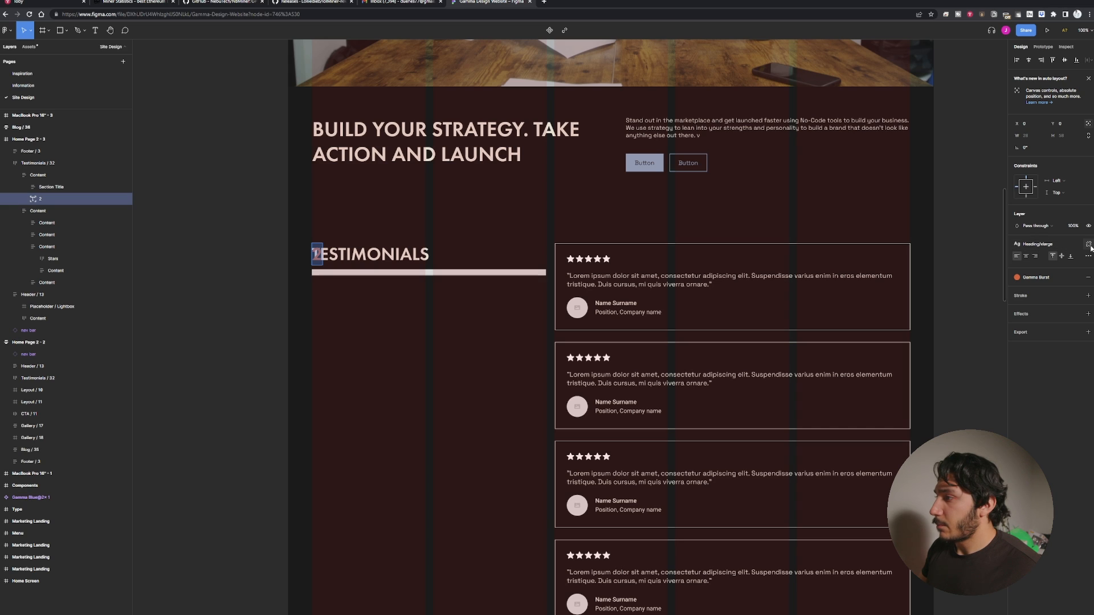
# Set the 2 text's font size to 448.
pyautogui.click(1088, 245)
pyautogui.click(1064, 269)
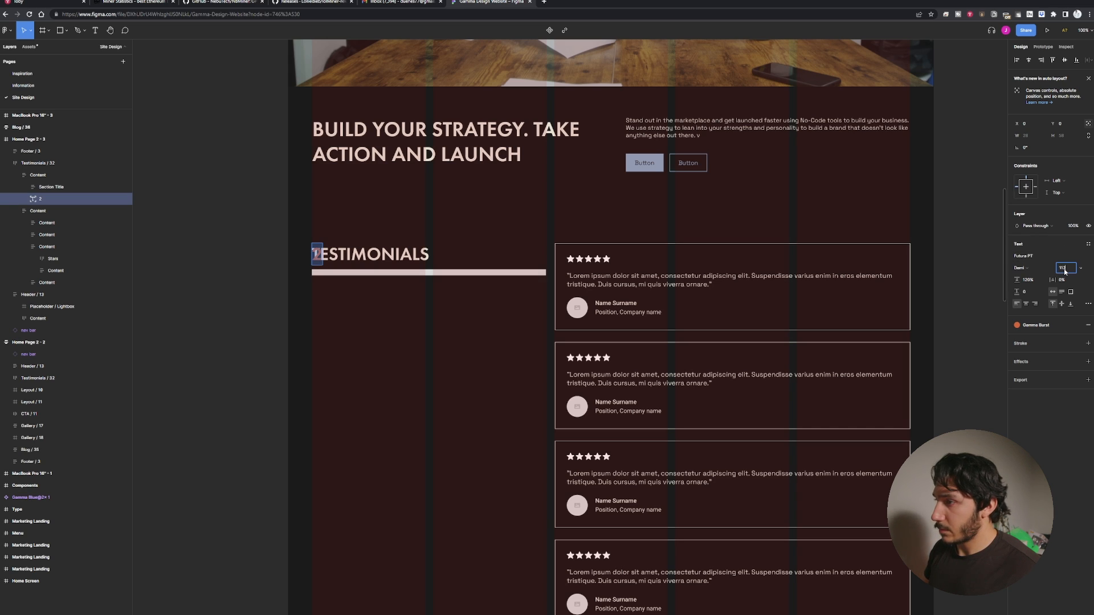
pyautogui.write('112')
pyautogui.press('Return')
pyautogui.click(1064, 270)
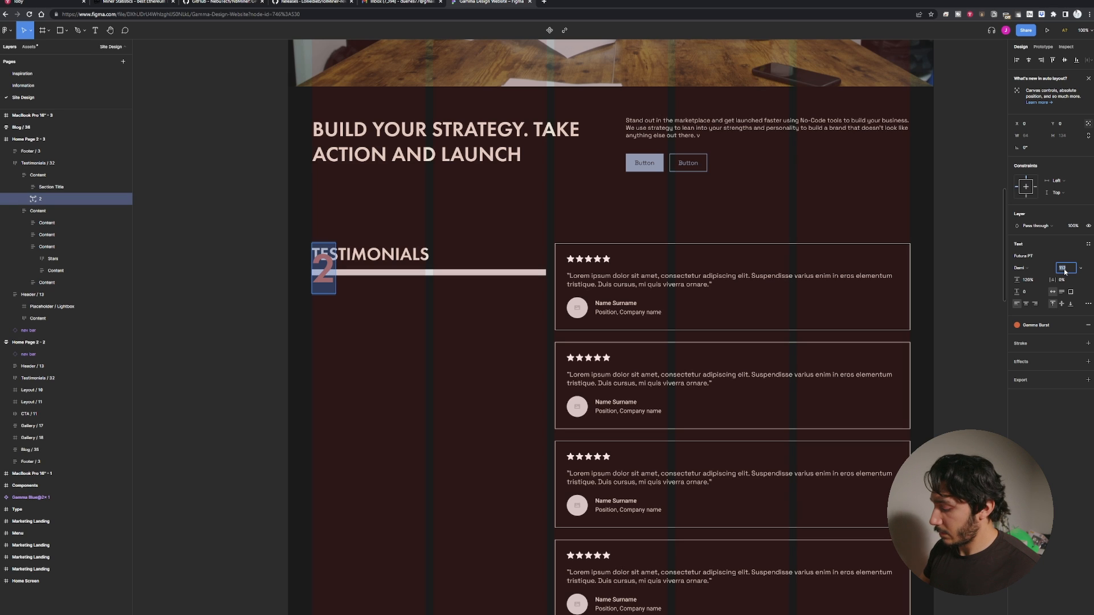
pyautogui.write('22')
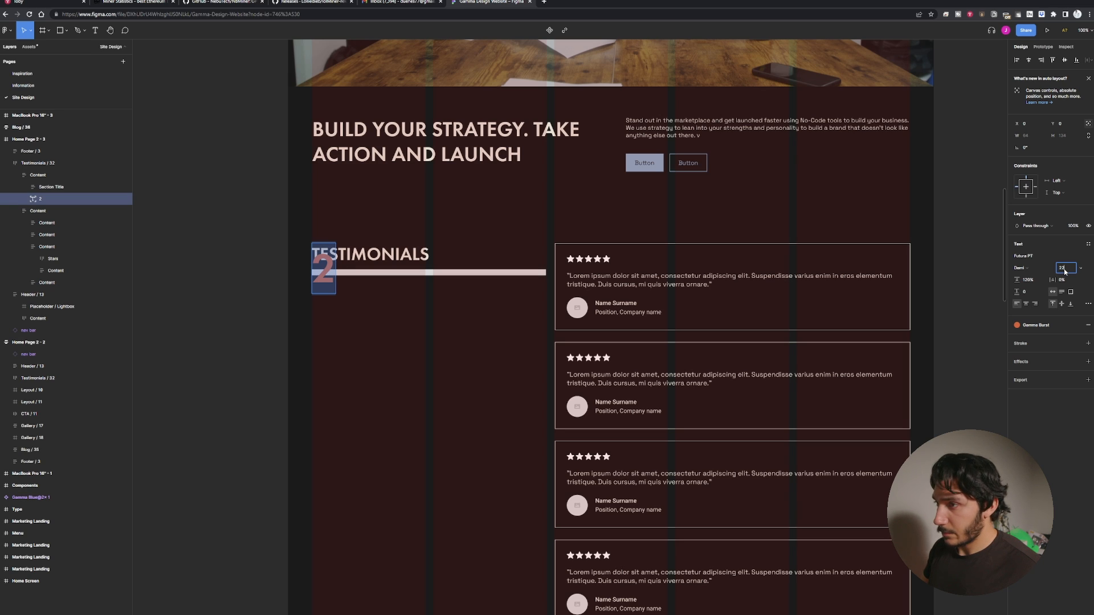
pyautogui.write('4')
pyautogui.press('Return')
pyautogui.click(1064, 271)
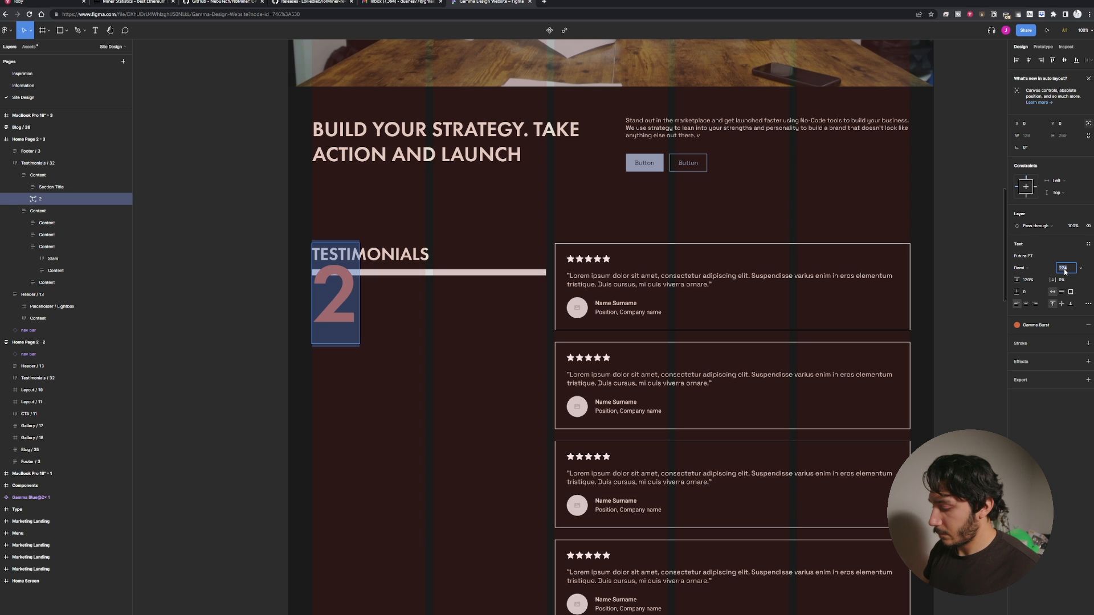
pyautogui.write('448')
pyautogui.press('Return')
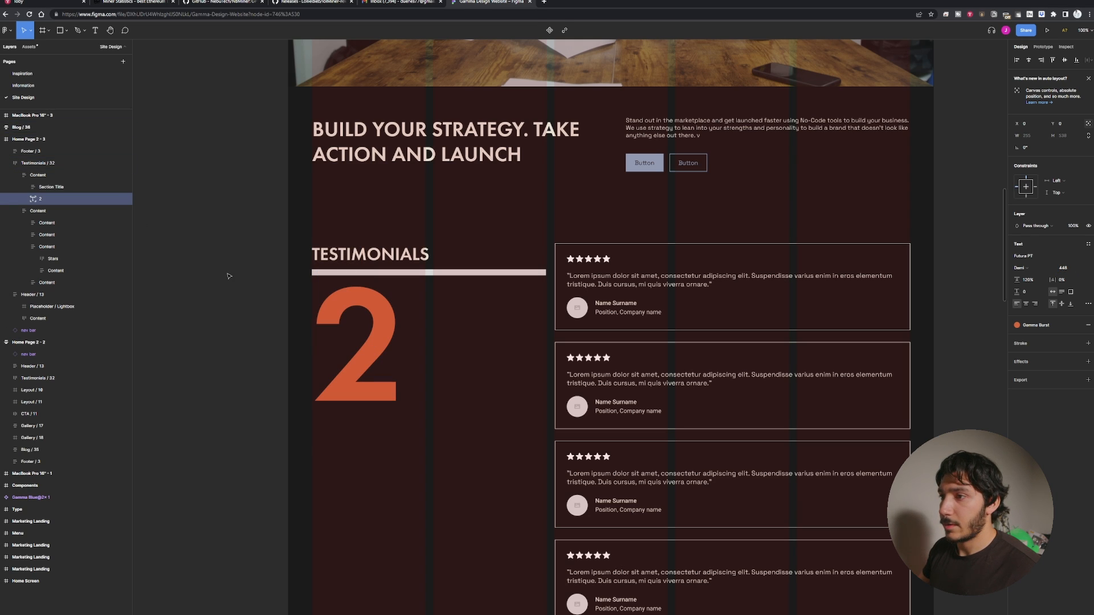
# Move the 2 text up so it overlaps the TESTIMONIALS heading.
pyautogui.click(496, 354)
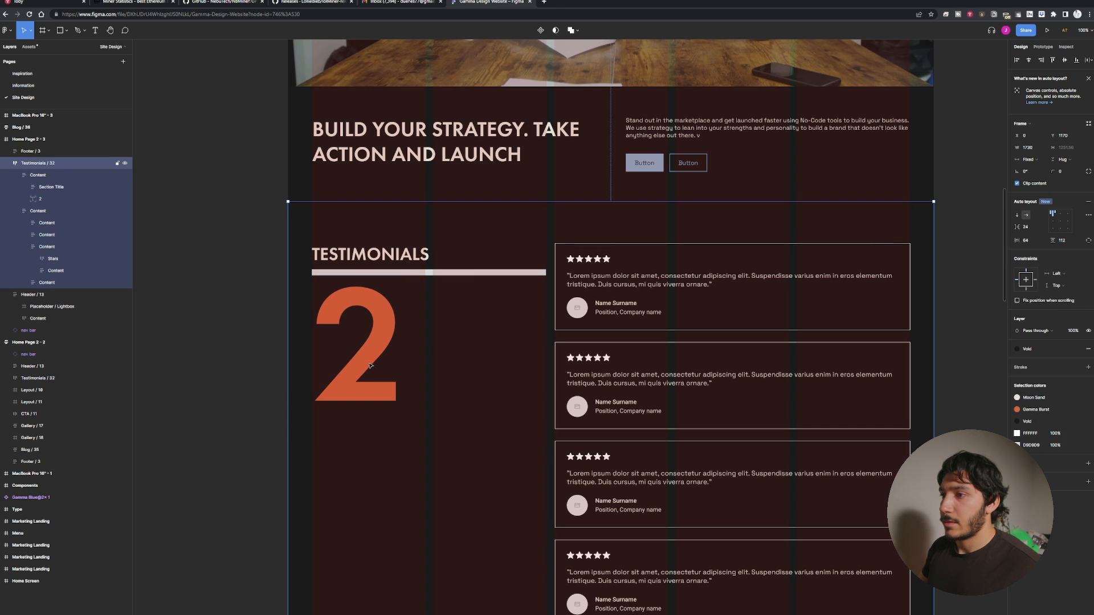
pyautogui.keyDown('ctrl'); pyautogui.click(373, 362); pyautogui.keyUp('ctrl')
pyautogui.moveTo(371, 362); pyautogui.dragTo(373, 294)
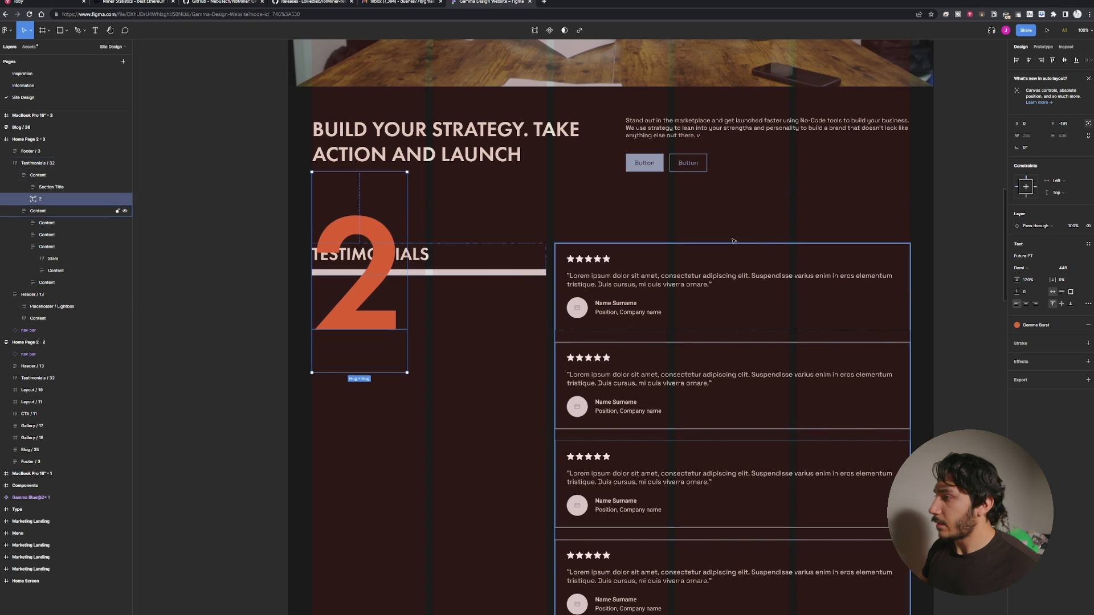
# Set the 2 text's line height to 100% and reposition it behind the heading.
pyautogui.click(1029, 281)
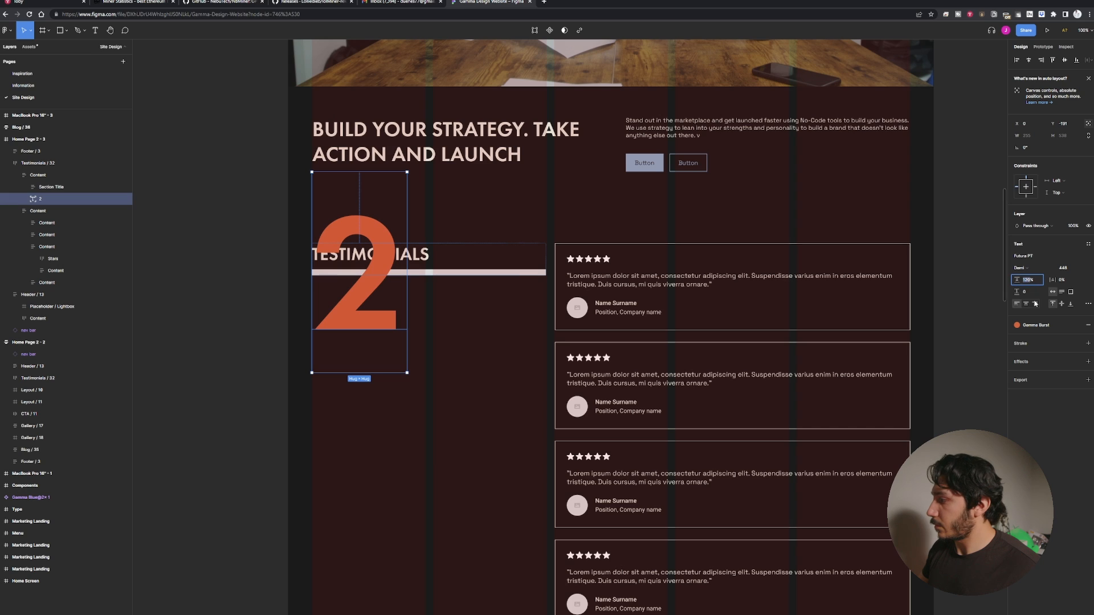
pyautogui.write('100')
pyautogui.press('Return')
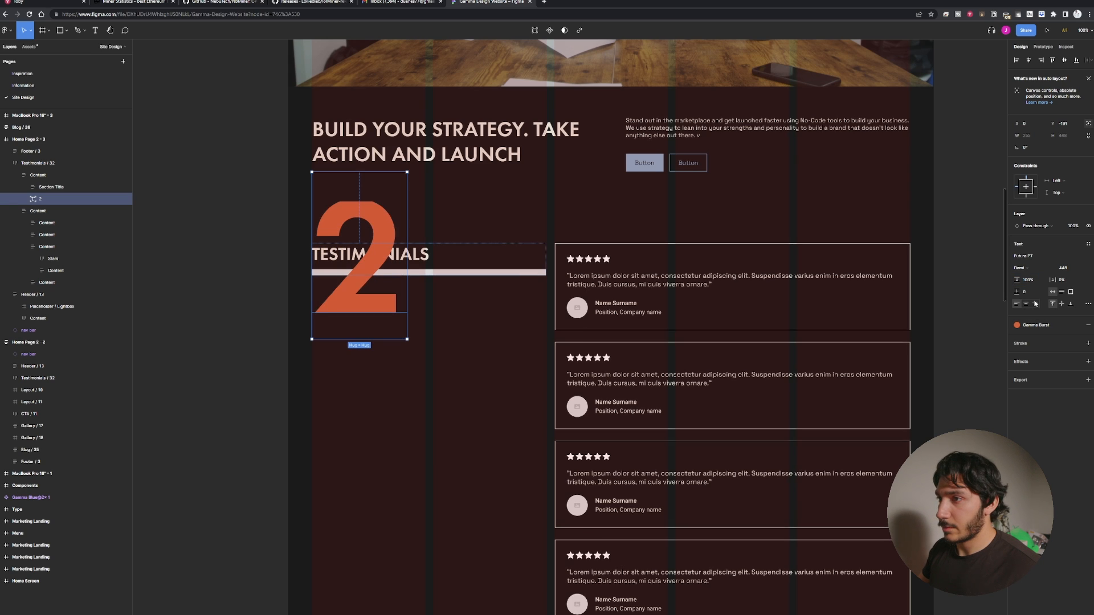
pyautogui.moveTo(362, 307); pyautogui.dragTo(363, 327)
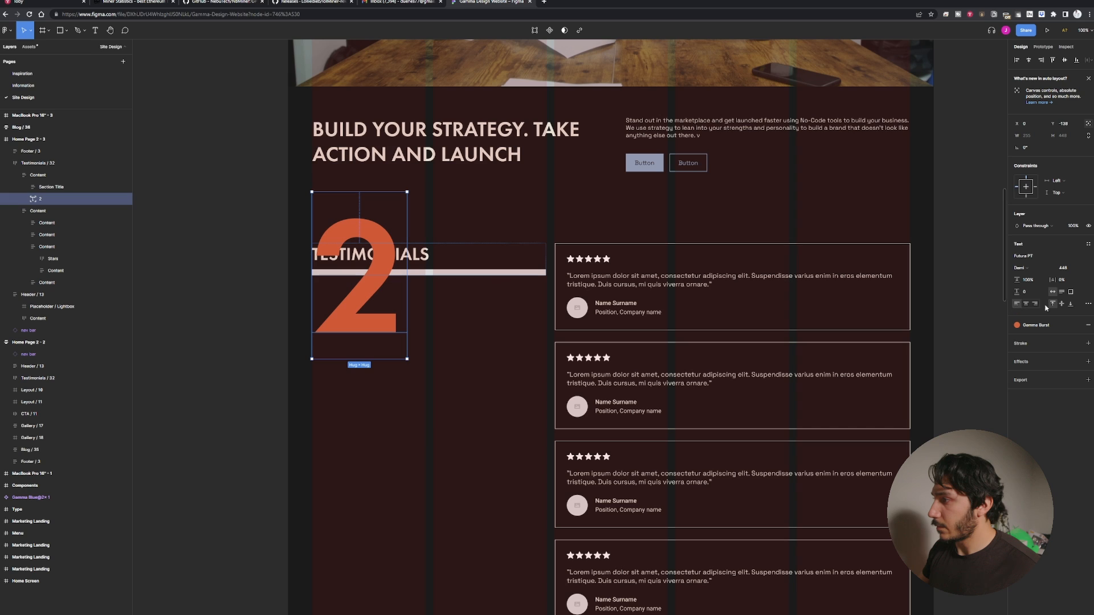
pyautogui.moveTo(371, 319)
pyautogui.mouseDown()
pyautogui.moveTo(373, 310)
pyautogui.moveTo(373, 322)
pyautogui.mouseUp()
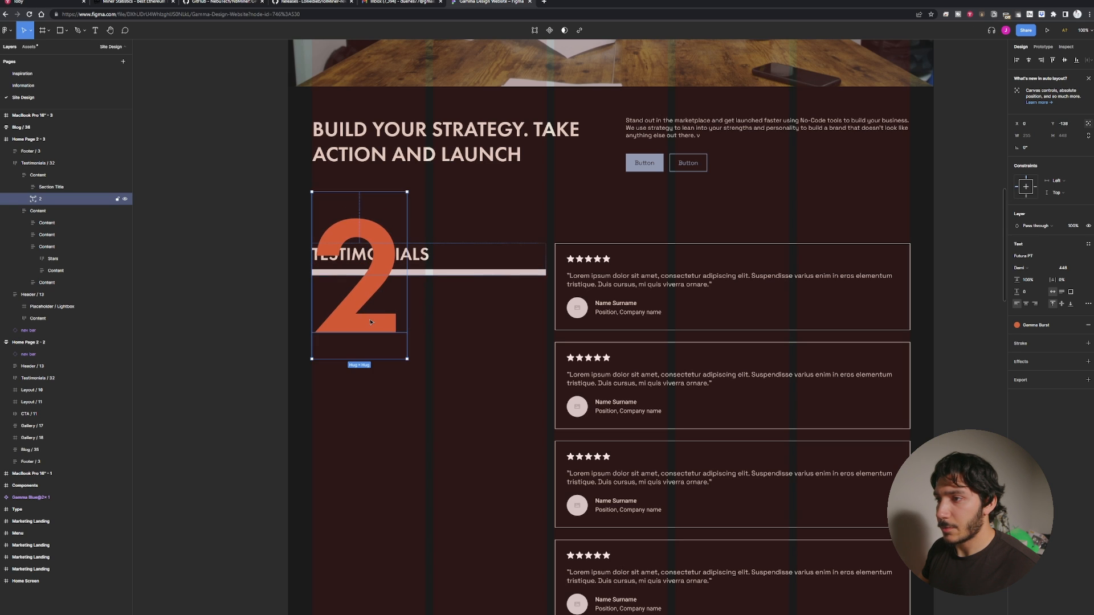
# Reorder the 2 layer so it sits above Section Title in the Content frame's layer list.
pyautogui.click(47, 191)
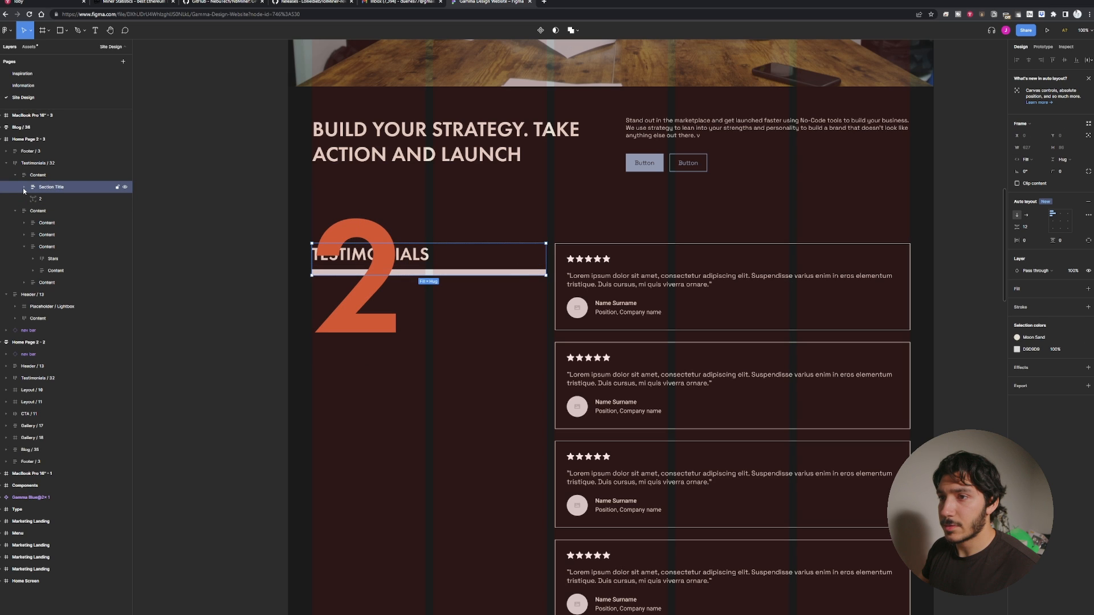
pyautogui.click(23, 187)
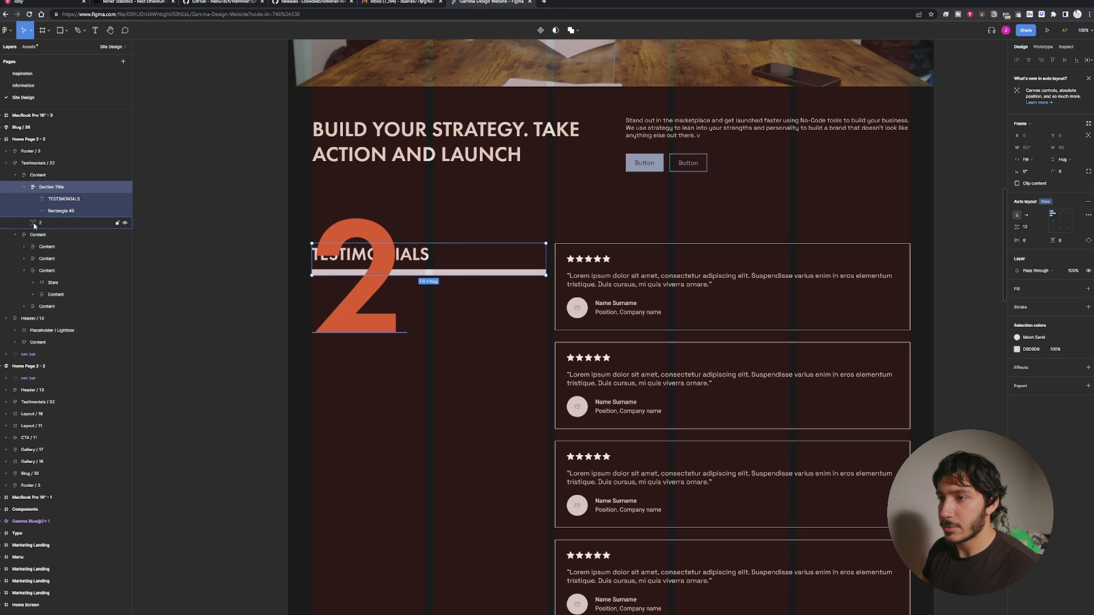
pyautogui.moveTo(34, 226); pyautogui.dragTo(36, 184)
pyautogui.click(250, 271)
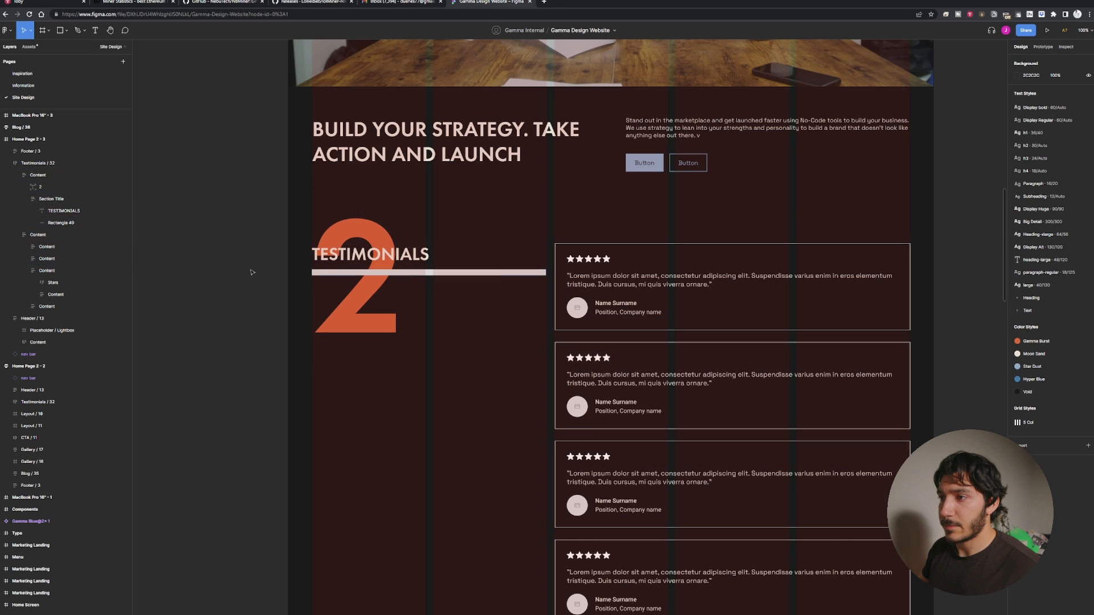
# Set the 2 text's fill to the Moon Sand color style.
pyautogui.click(353, 312)
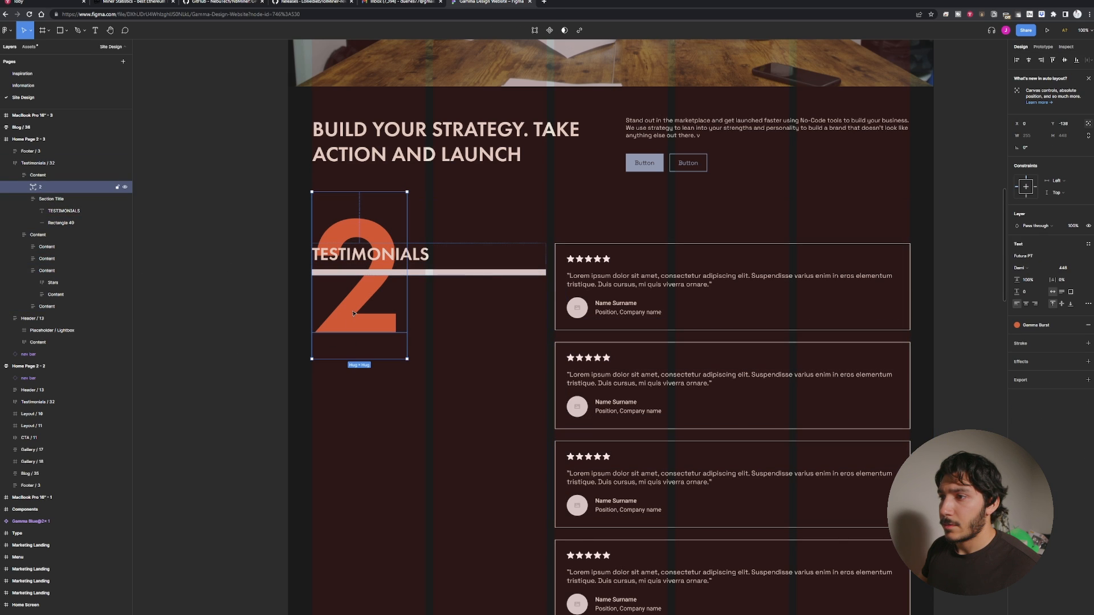
pyautogui.click(313, 255)
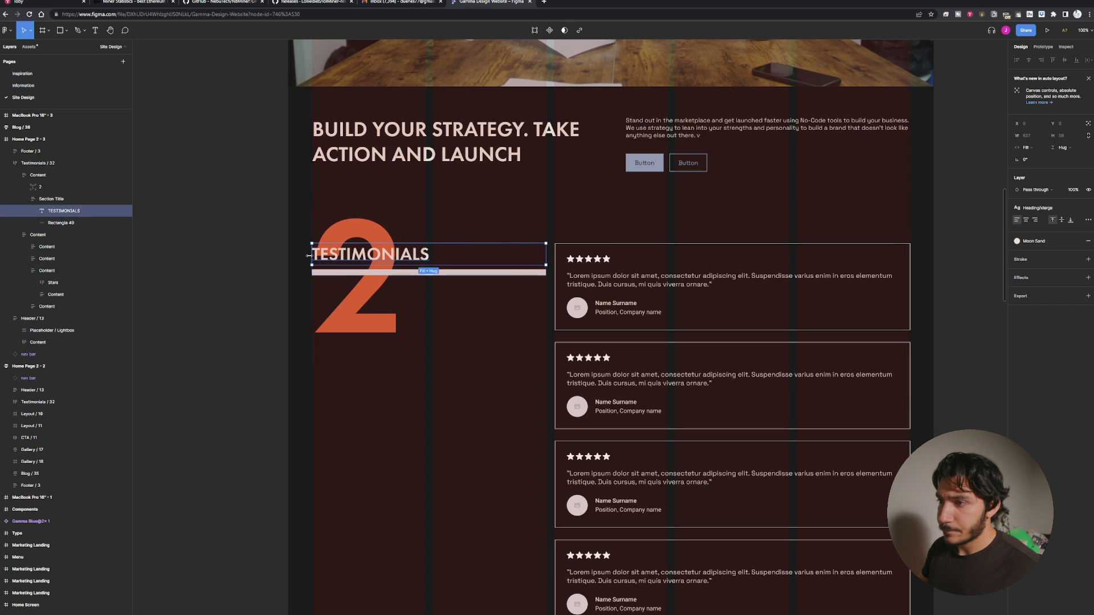
pyautogui.click(383, 235)
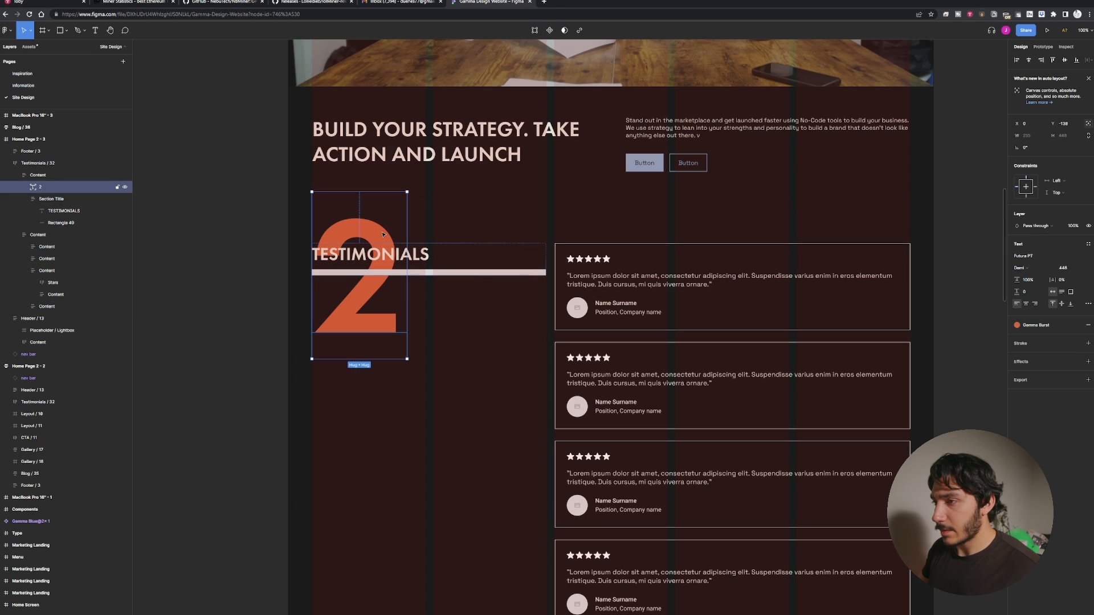
pyautogui.click(1017, 325)
pyautogui.click(1035, 370)
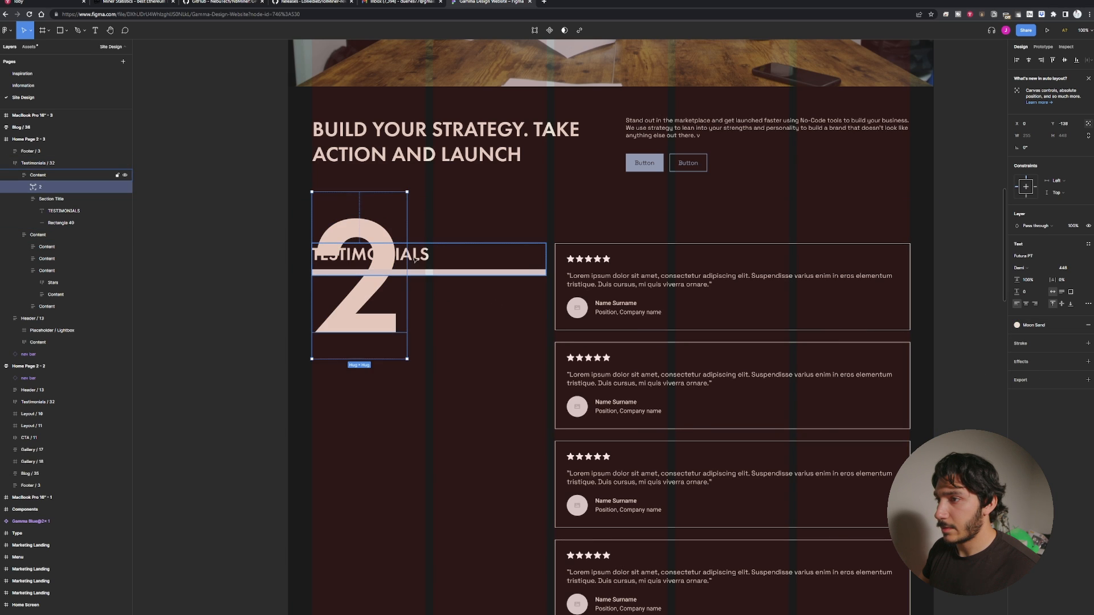
# Set the TESTIMONIALS heading's fill to the Gamma Burst color style.
pyautogui.click(431, 262)
pyautogui.doubleClick(431, 262)
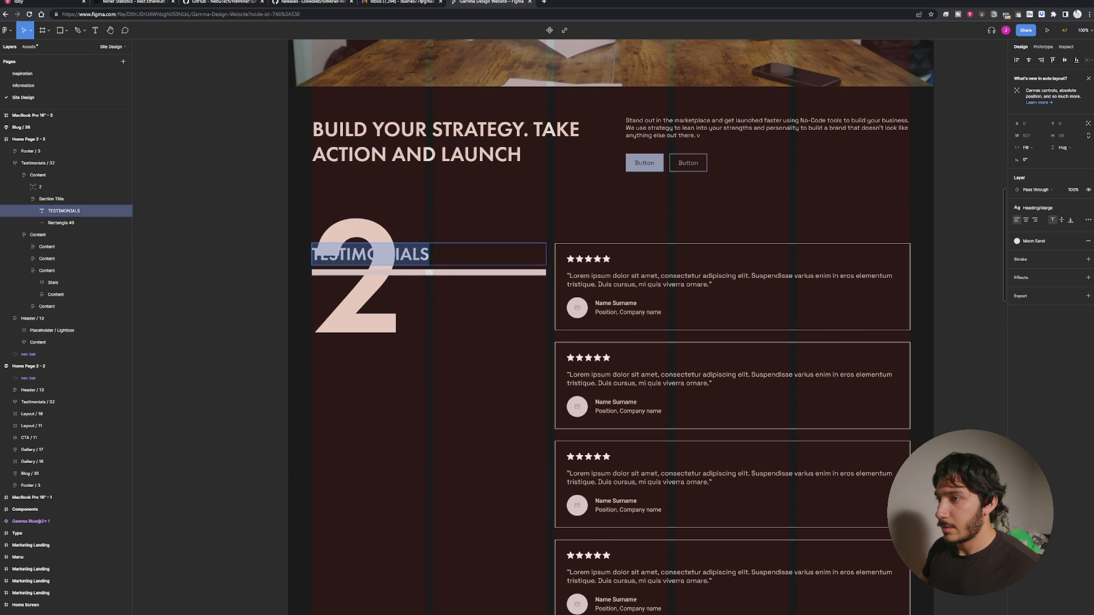
pyautogui.click(1017, 241)
pyautogui.click(1023, 287)
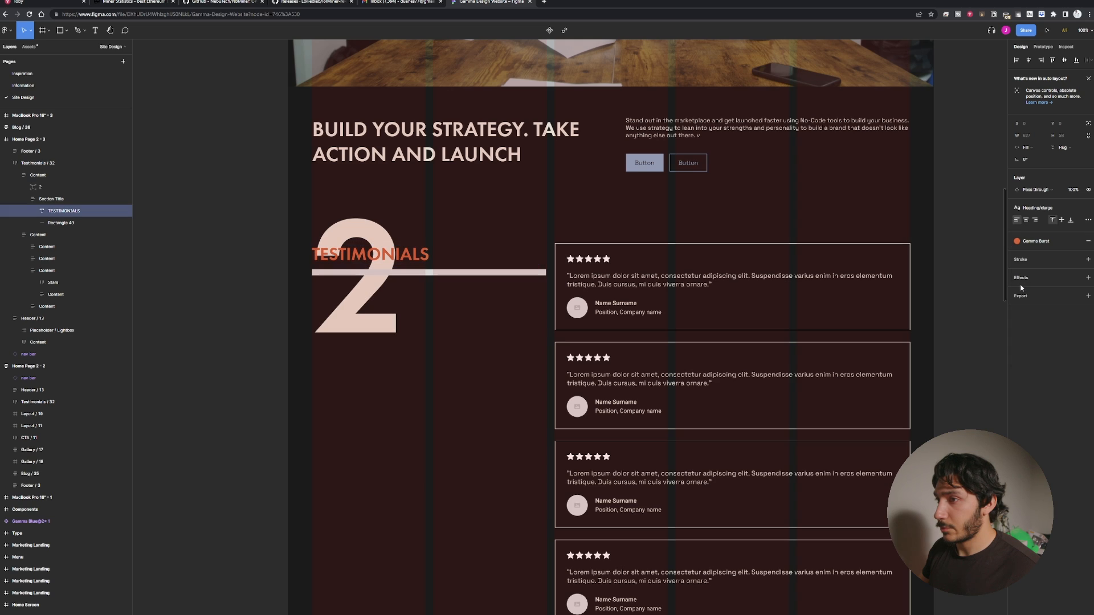
pyautogui.click(1016, 241)
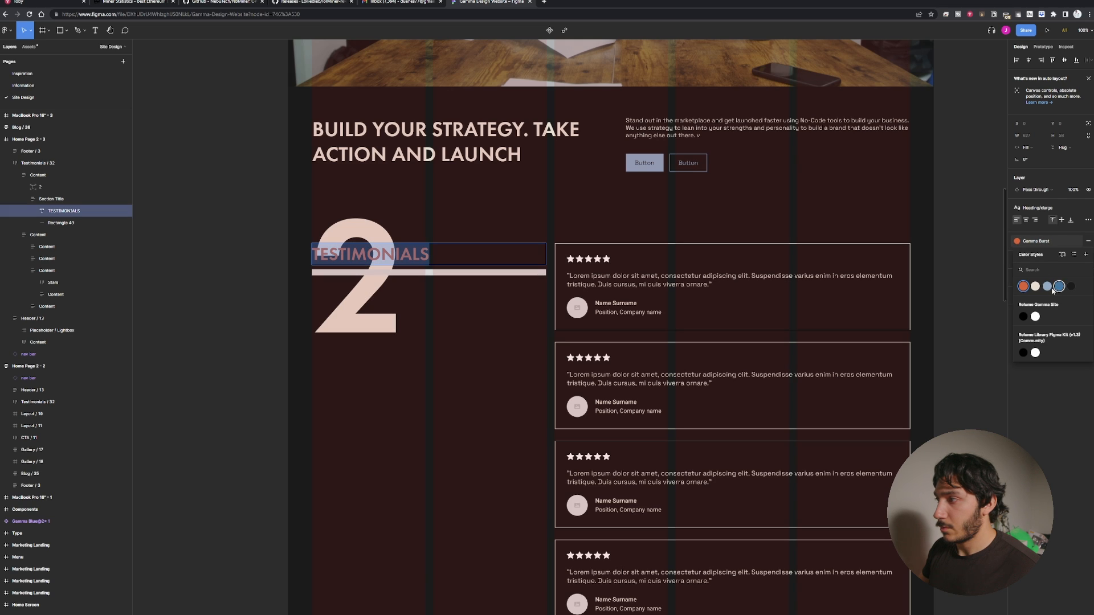
pyautogui.click(1057, 289)
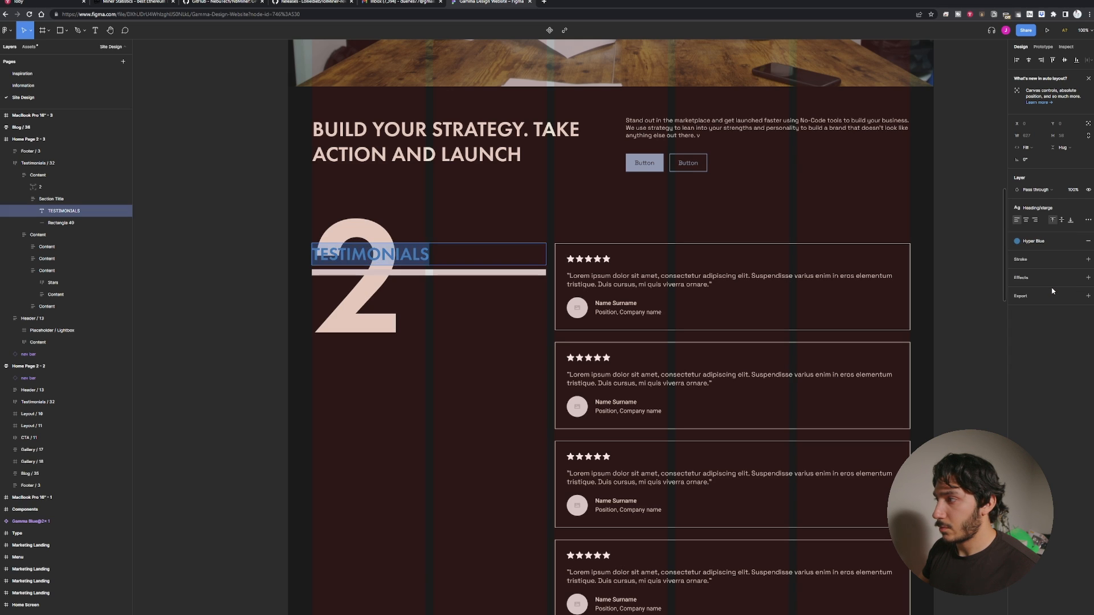
pyautogui.click(1017, 241)
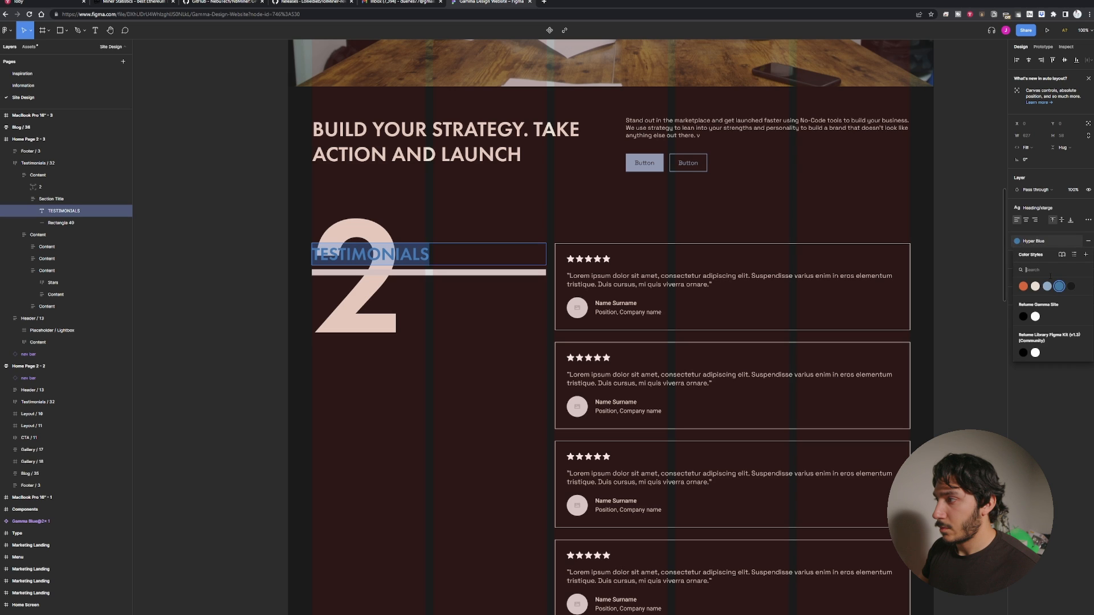
pyautogui.click(1023, 286)
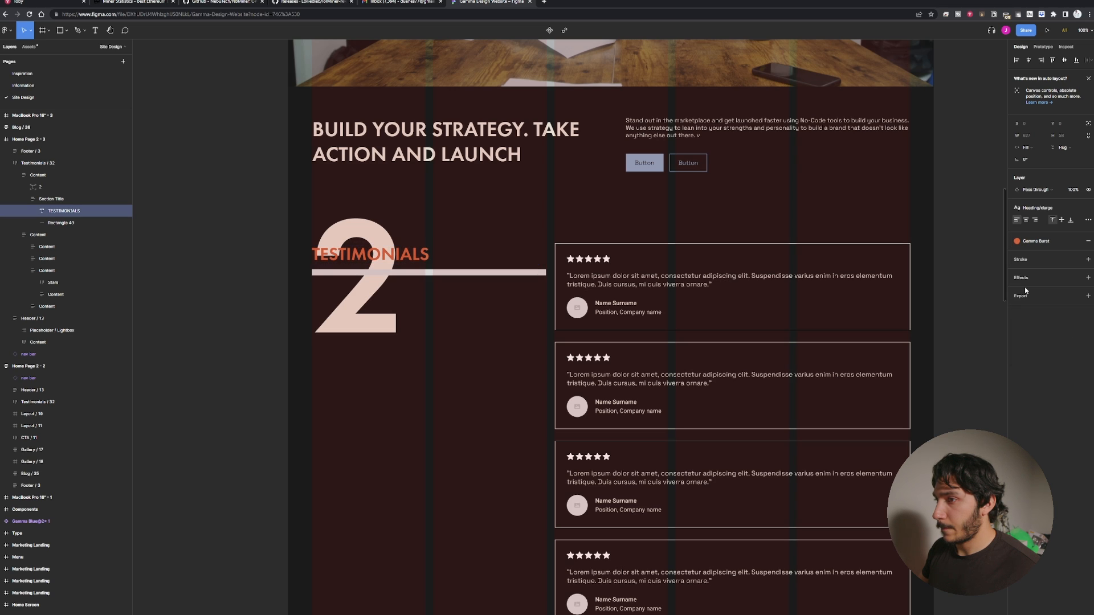
pyautogui.press('Escape')
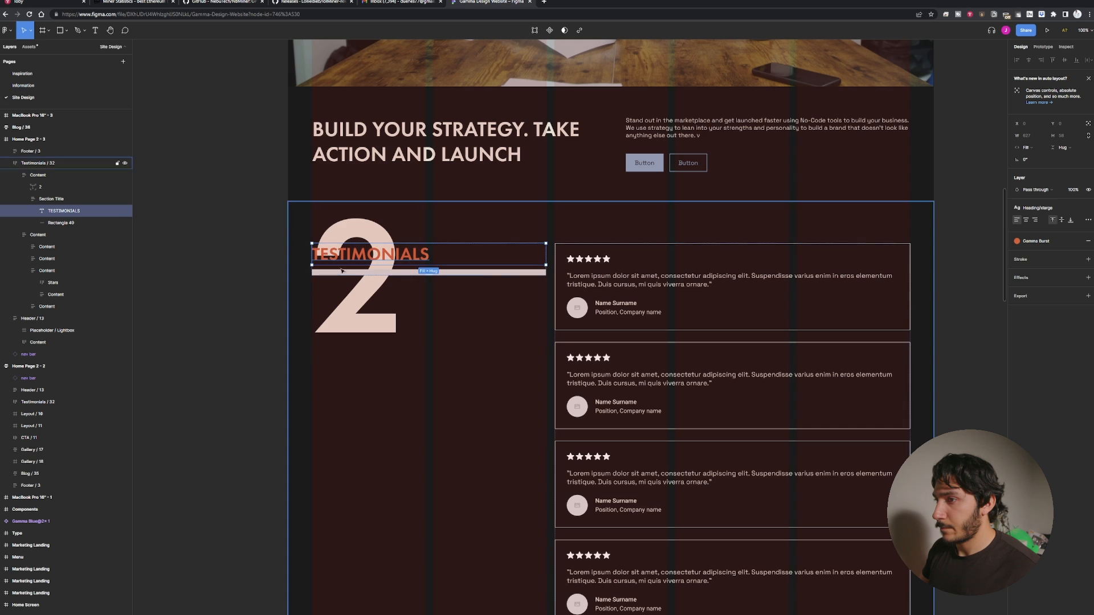
# Set the 2 text's layer opacity to 50%.
pyautogui.click(365, 238)
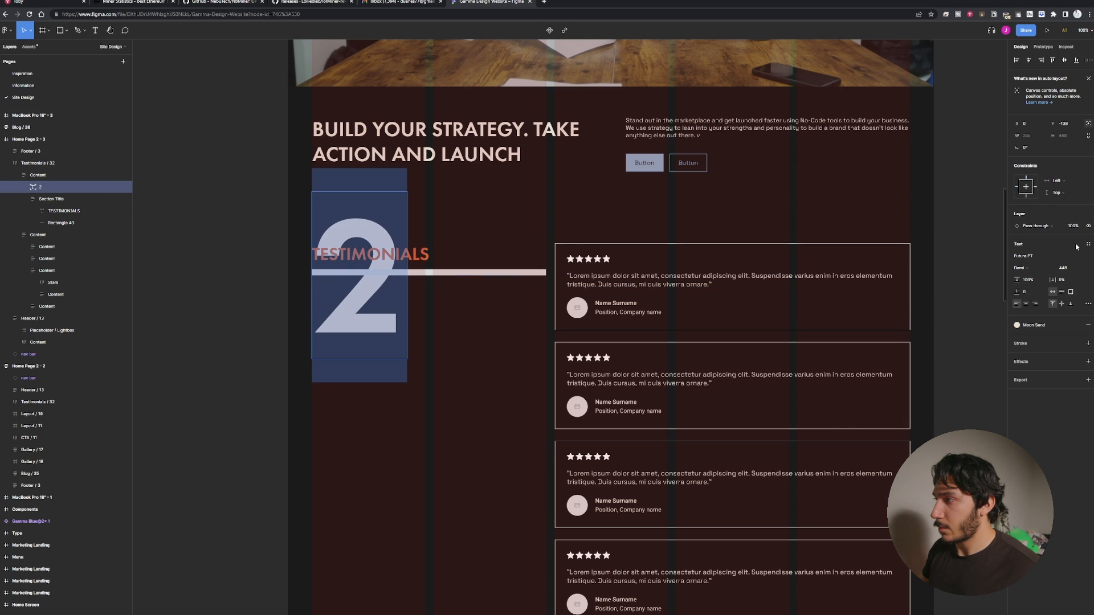
pyautogui.click(1075, 227)
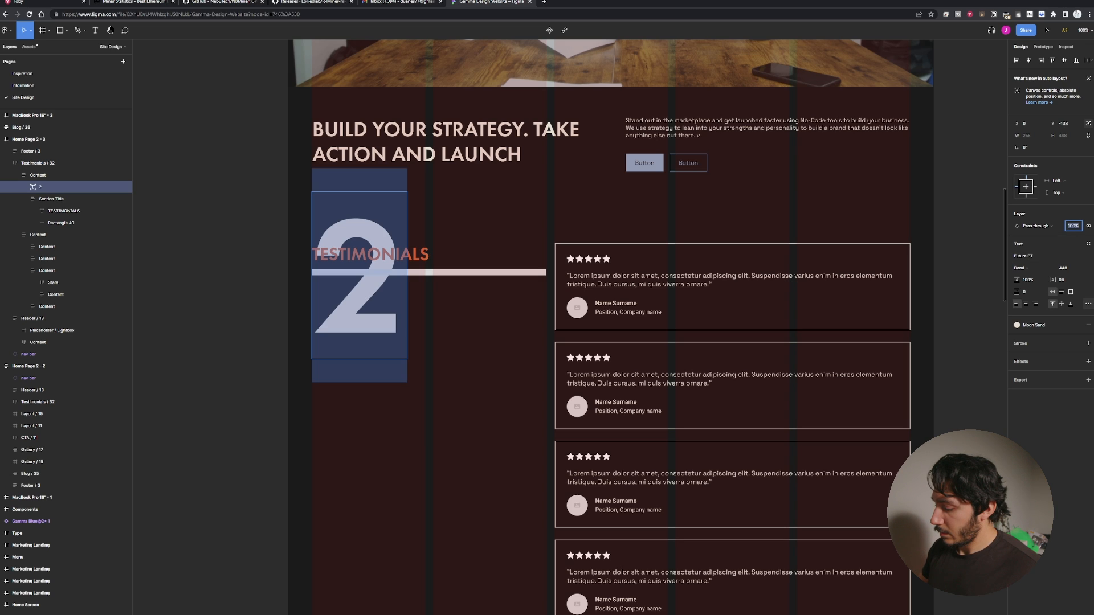
pyautogui.write('50')
pyautogui.press('Return')
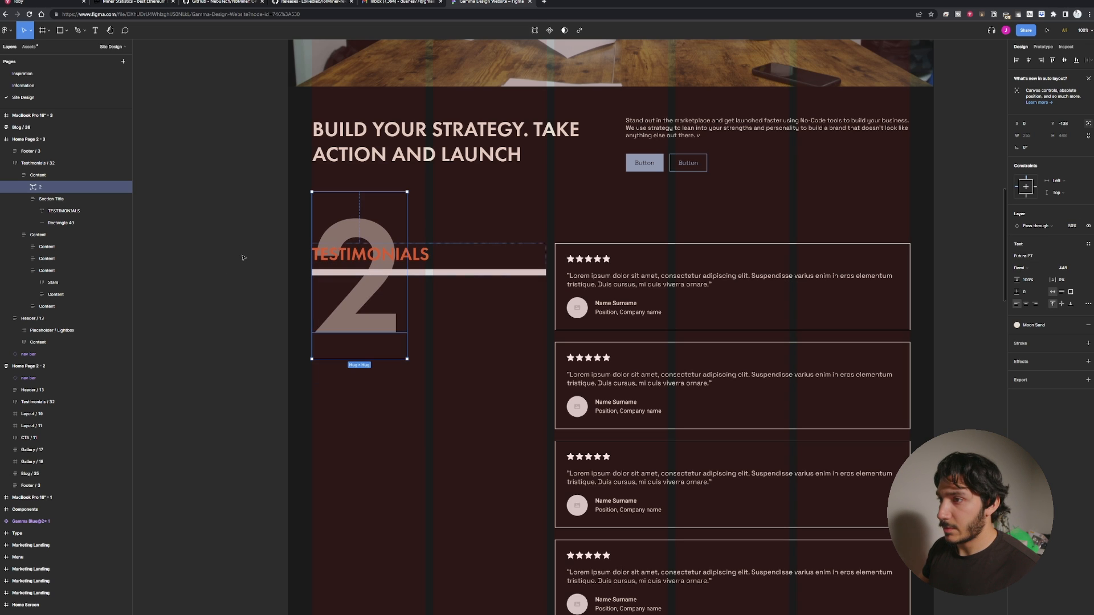
pyautogui.click(239, 247)
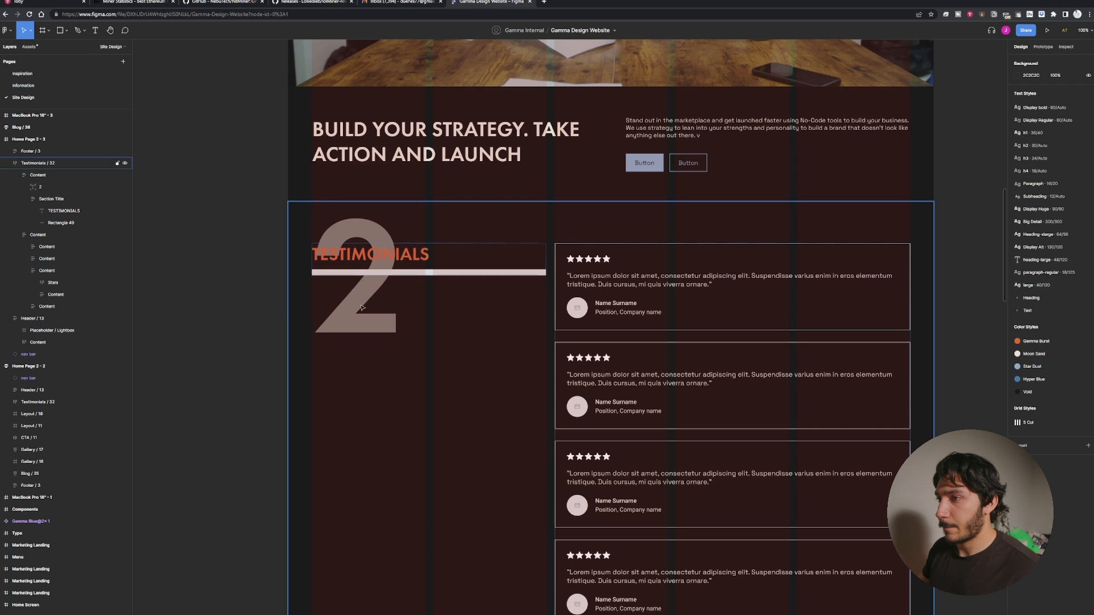
# Change the 2 text's fill to the Gamma Burst color style.
pyautogui.doubleClick(361, 308)
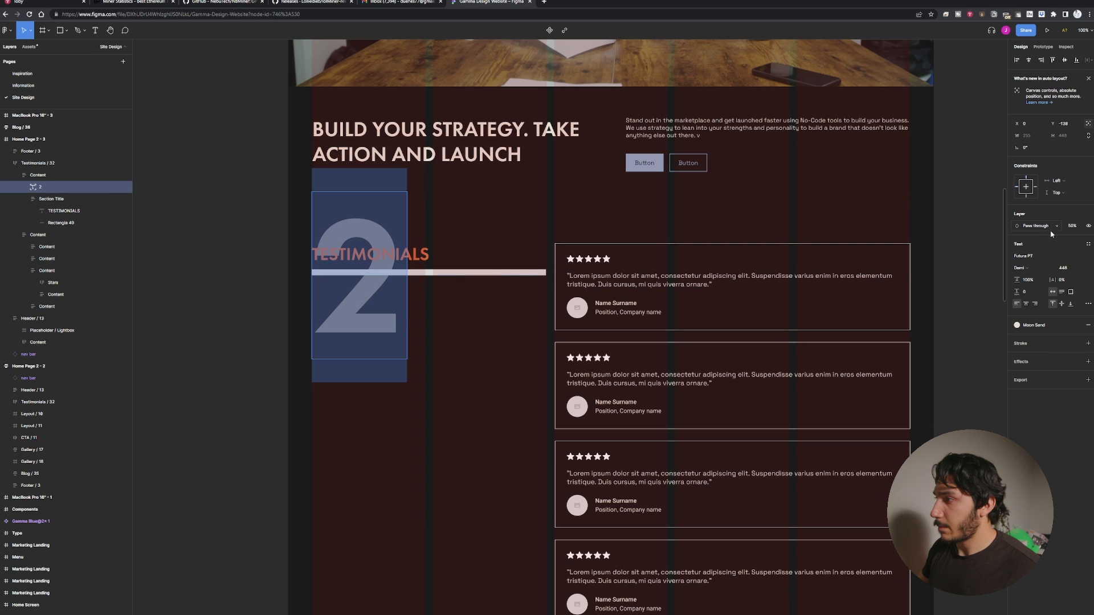
pyautogui.click(1024, 325)
pyautogui.click(1024, 370)
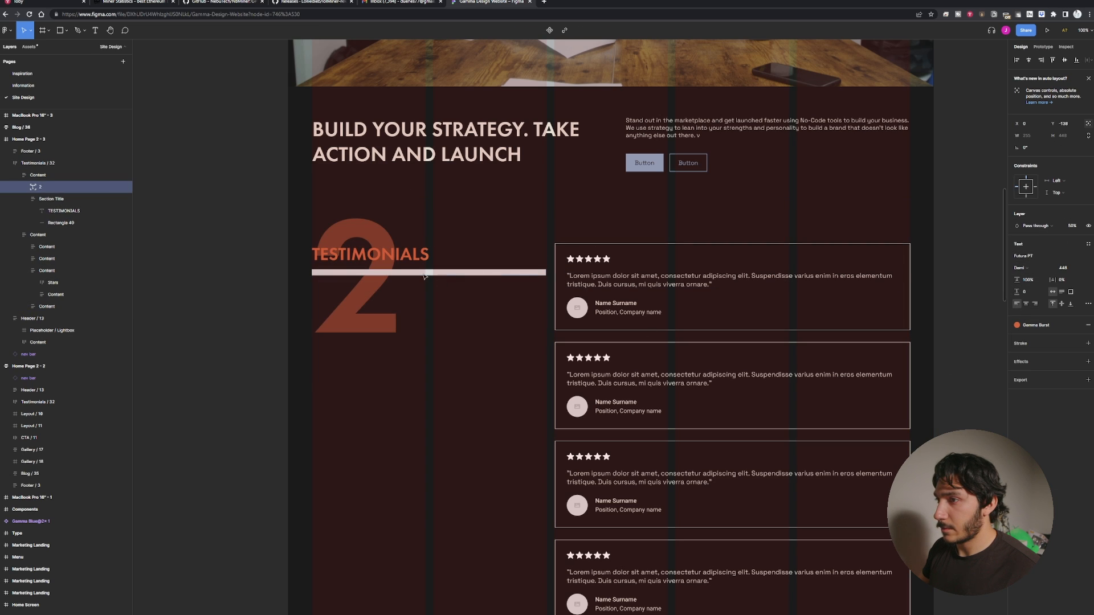
pyautogui.press('Return')
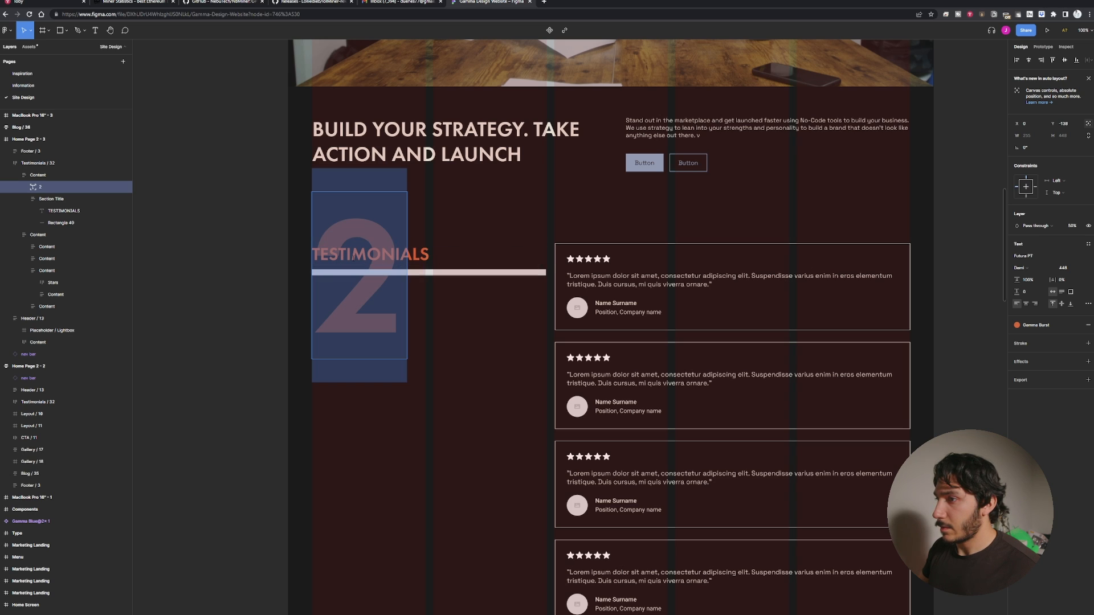
# Set the TESTIMONIALS heading's fill to the Moon Sand color style.
pyautogui.doubleClick(354, 258)
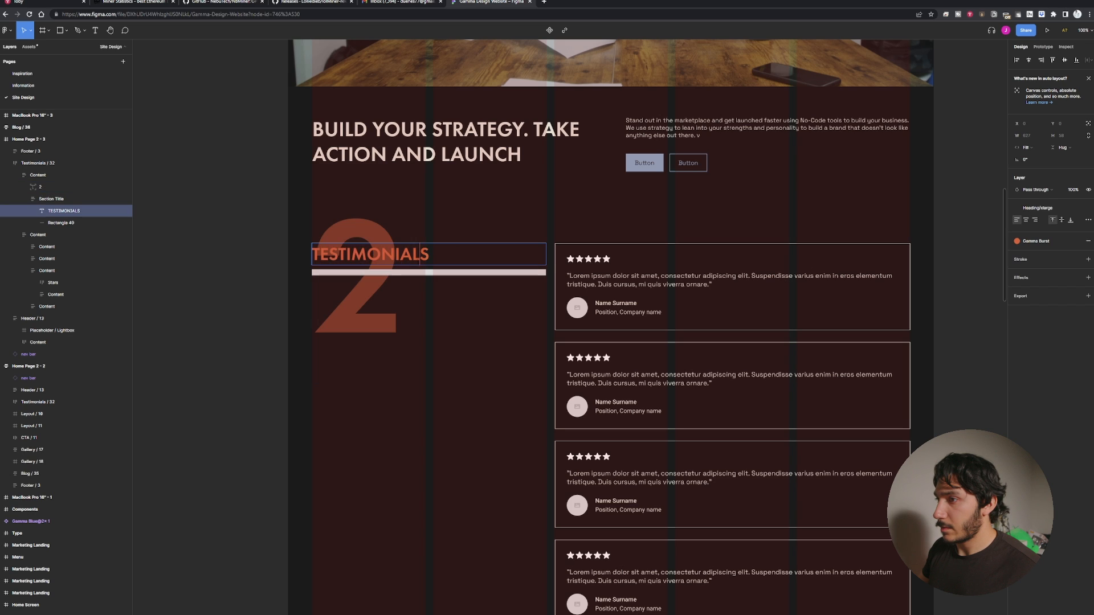
pyautogui.click(1018, 242)
pyautogui.click(1036, 287)
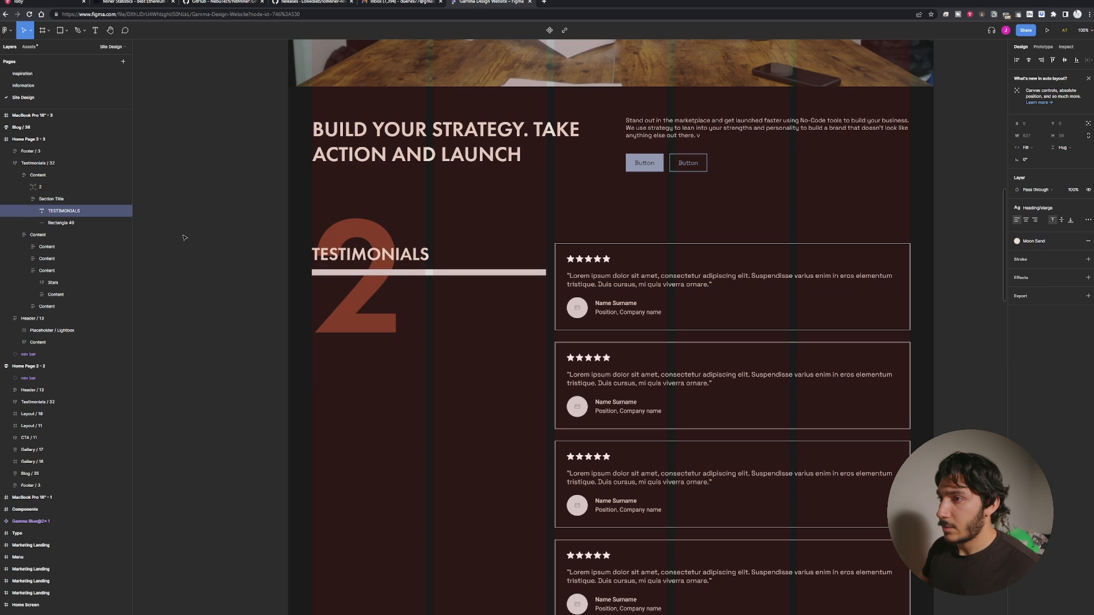
pyautogui.click(244, 232)
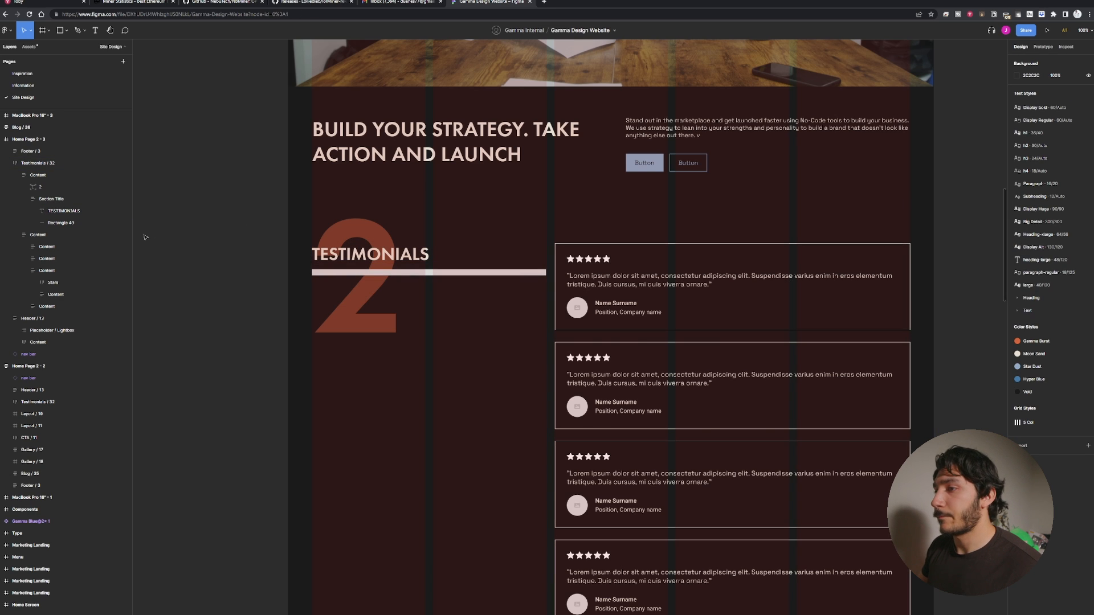
# Hide the 5 Col layout grid on the Home Page 2 - 3 frame.
pyautogui.scroll(-1, 296, 245)
pyautogui.scroll(4, 307, 244)
pyautogui.scroll(5, 307, 244)
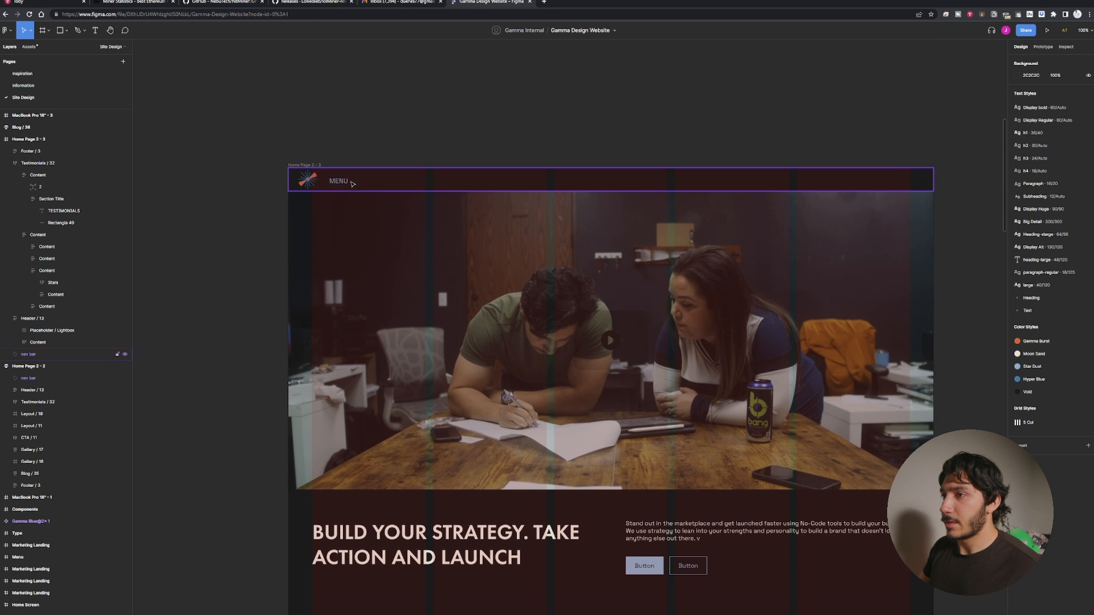
pyautogui.click(312, 170)
pyautogui.click(309, 166)
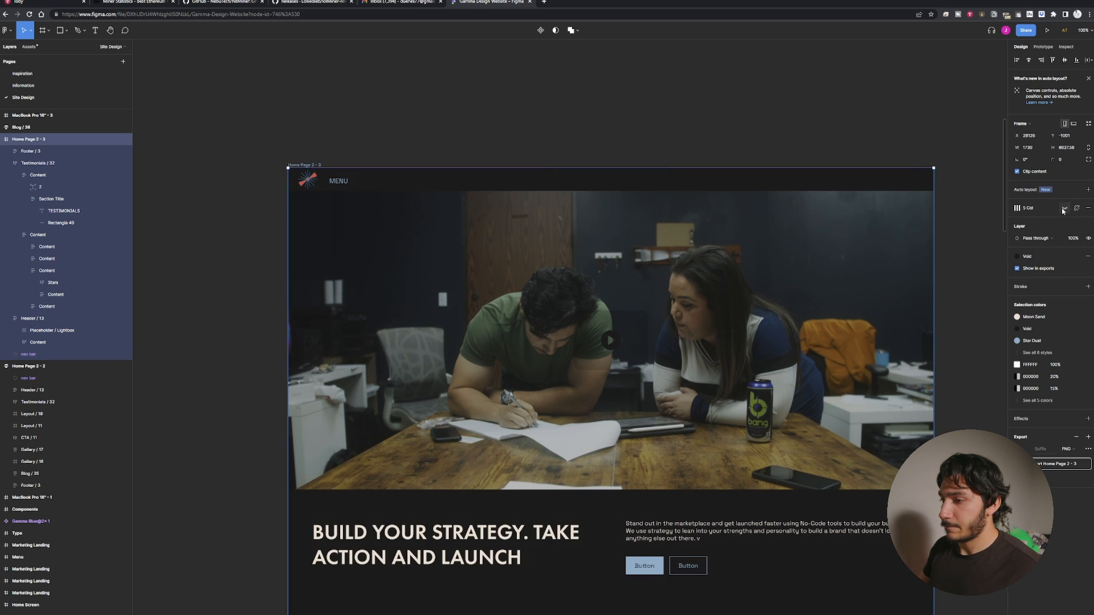
pyautogui.click(1063, 209)
pyautogui.scroll(-3, 634, 335)
pyautogui.scroll(-5, 184, 442)
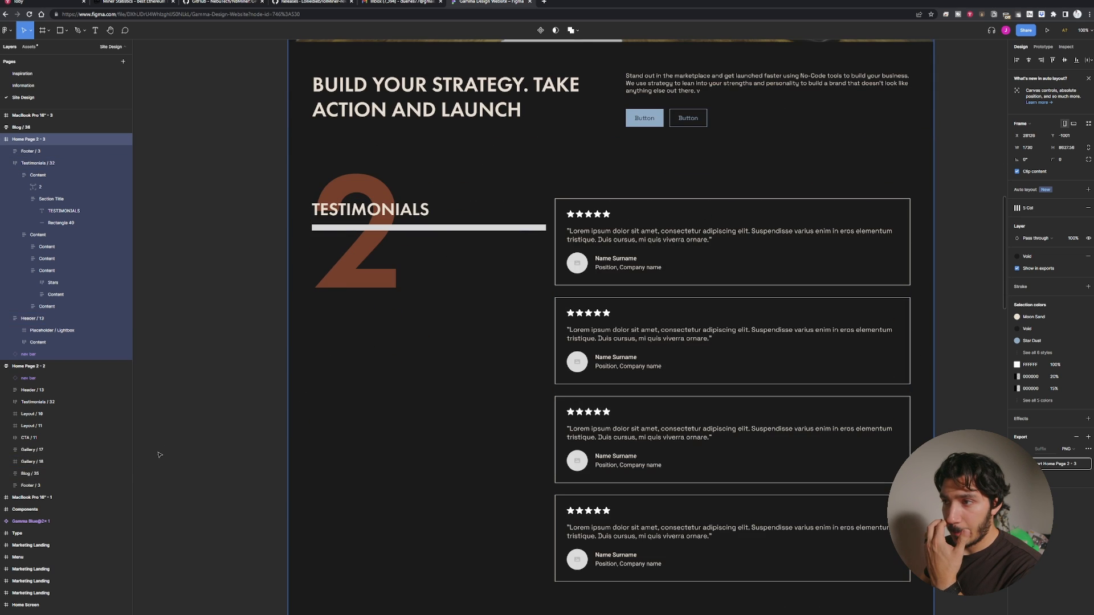
pyautogui.scroll(3, 334, 380)
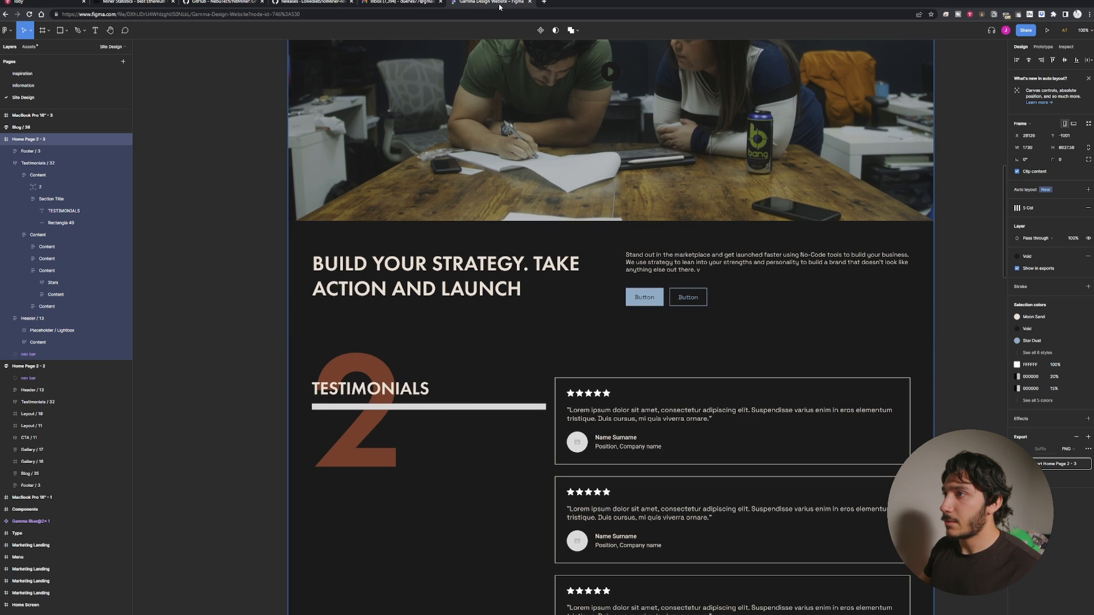
pyautogui.click(544, 2)
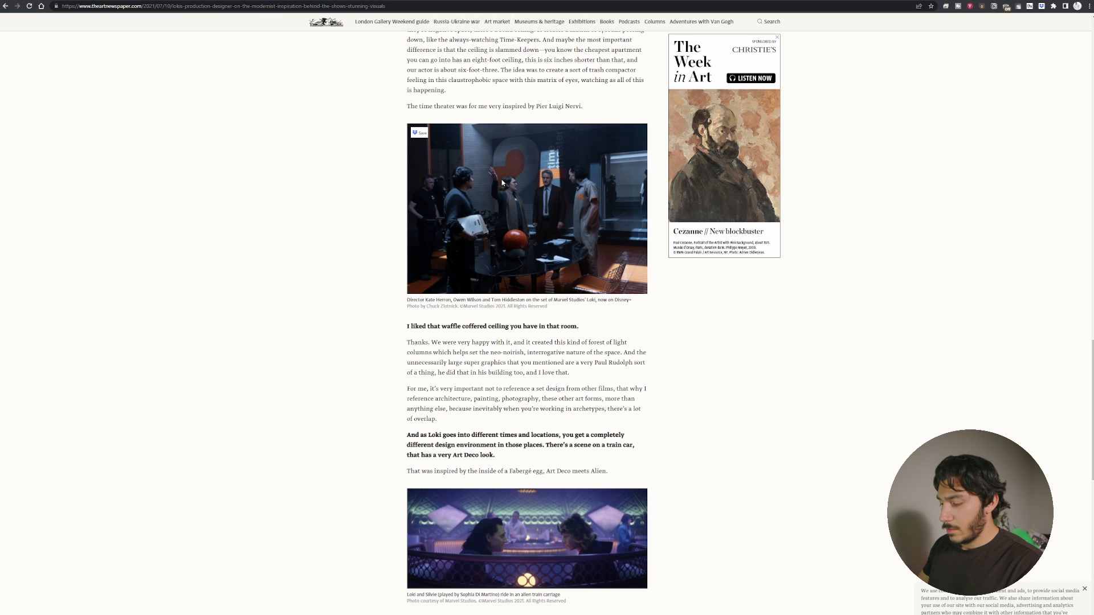
pyautogui.hotkey('ctrl', '+')
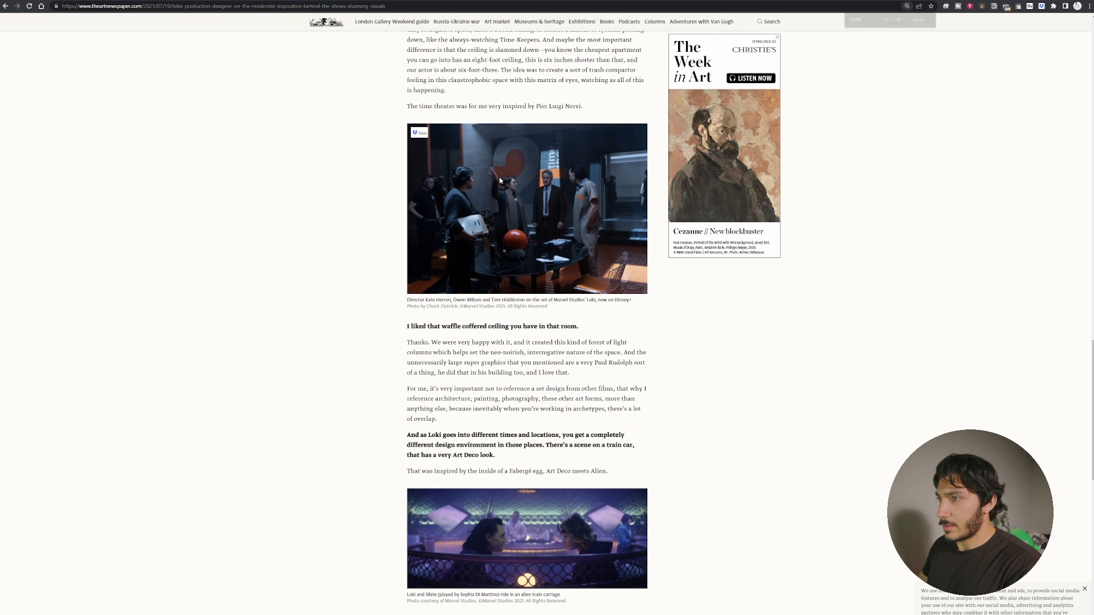
pyautogui.hotkey('ctrl', '+')
pyautogui.hotkey('ctrl', '+')
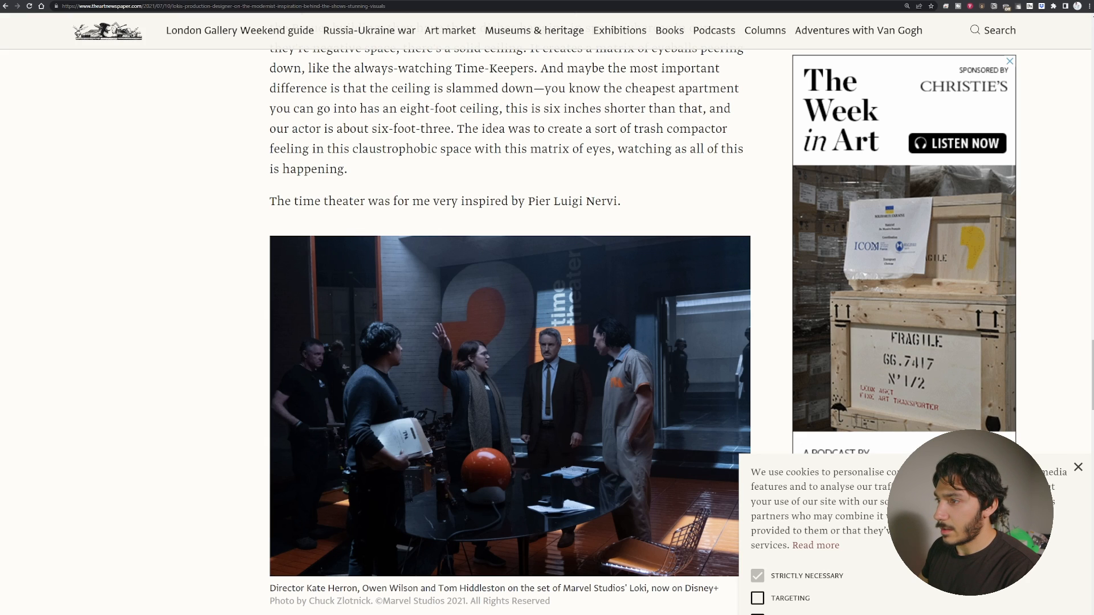
pyautogui.hotkey('ctrl', '-')
pyautogui.hotkey('ctrl', '-')
pyautogui.hotkey('ctrl', '-')
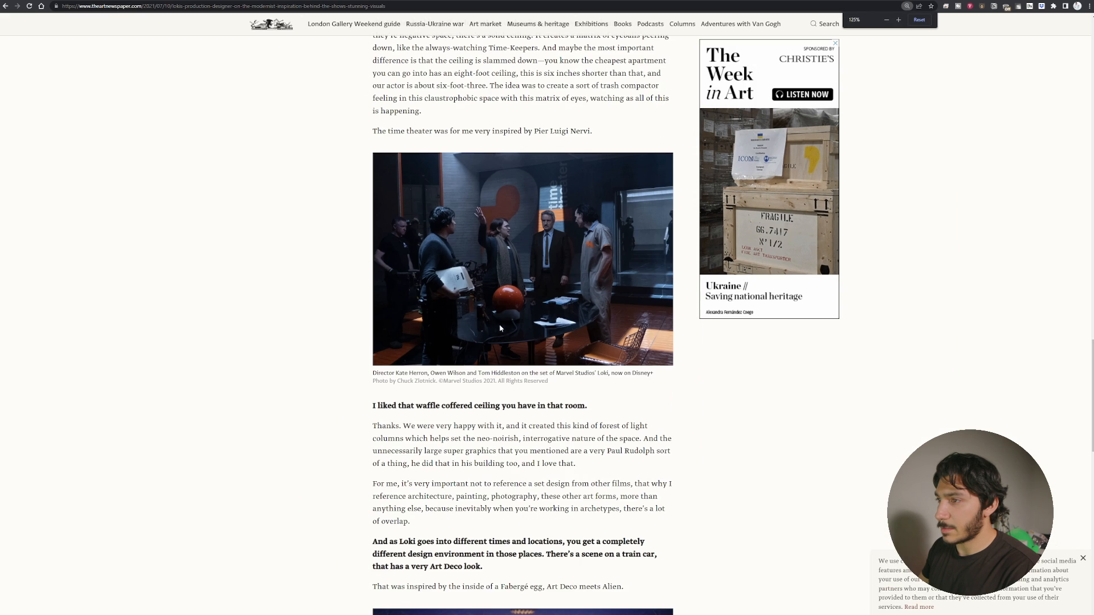
pyautogui.hotkey('ctrl', '-')
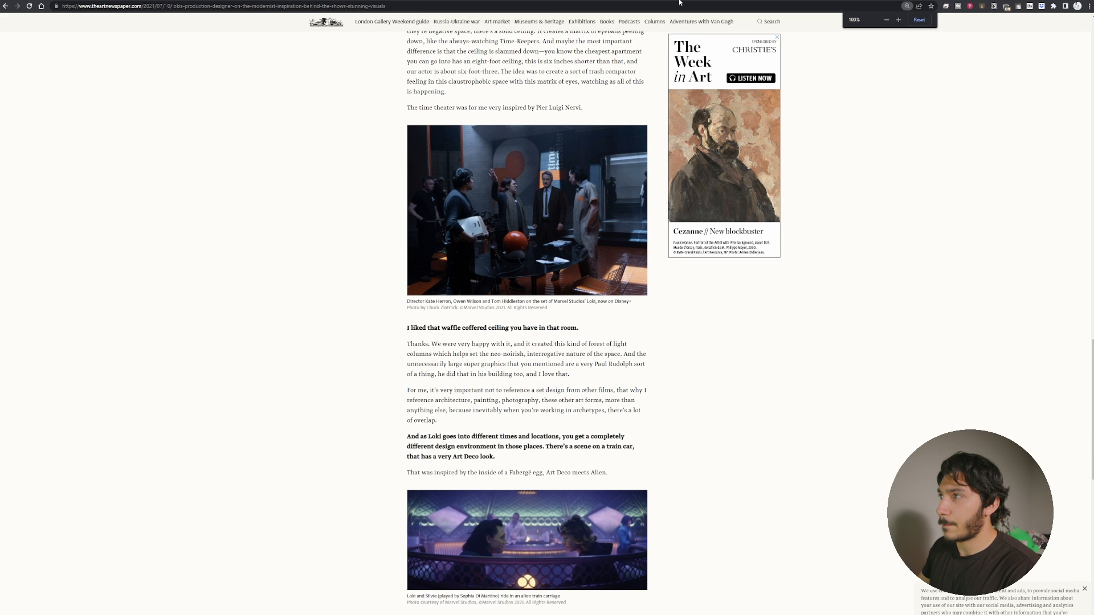
pyautogui.click(618, 1)
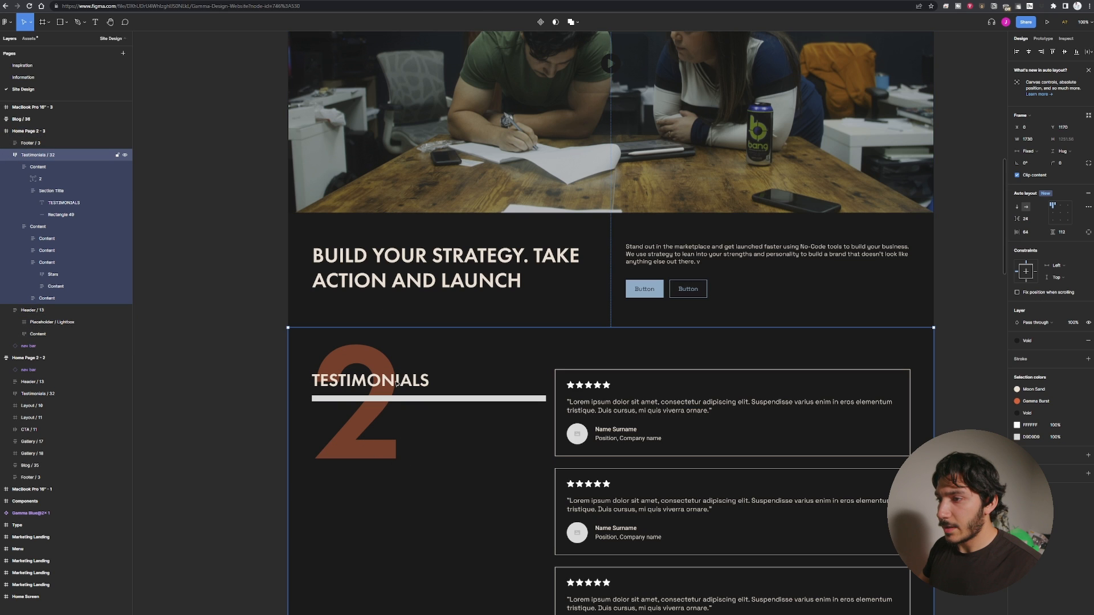
# Move the 2 numeral slightly lower behind the TESTIMONIALS heading.
pyautogui.doubleClick(397, 382)
pyautogui.click(366, 443)
pyautogui.scroll(-3, 362, 388)
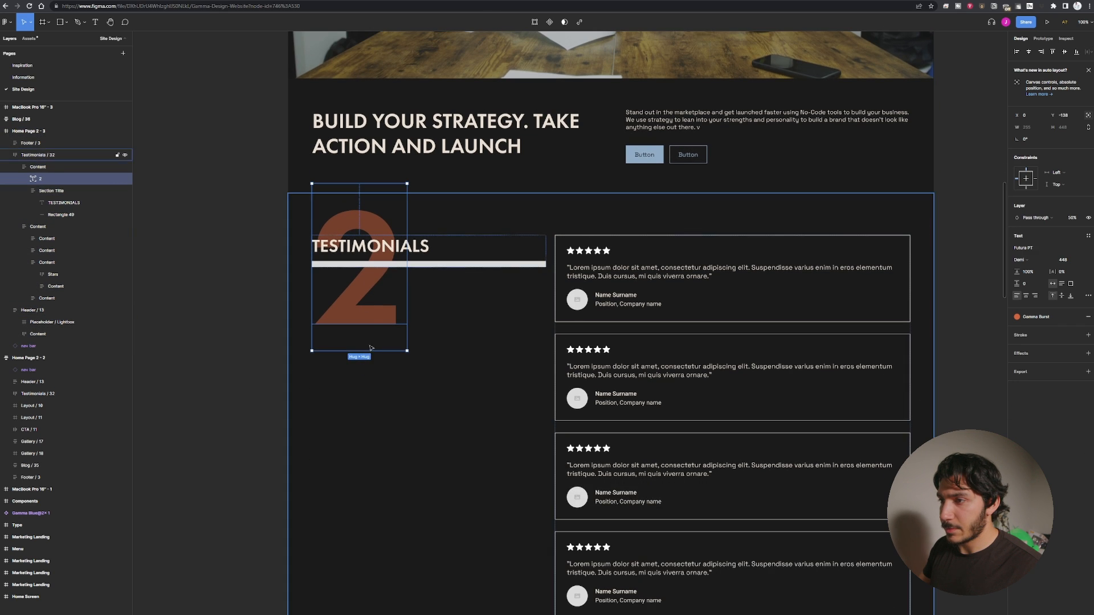
pyautogui.moveTo(355, 328); pyautogui.dragTo(360, 304)
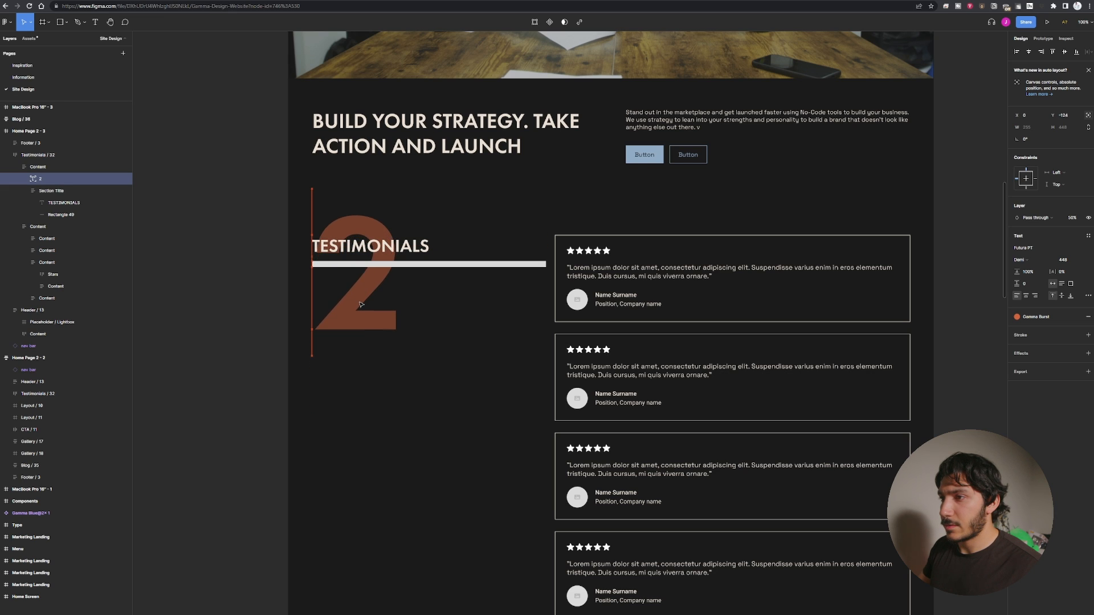
pyautogui.press('Escape')
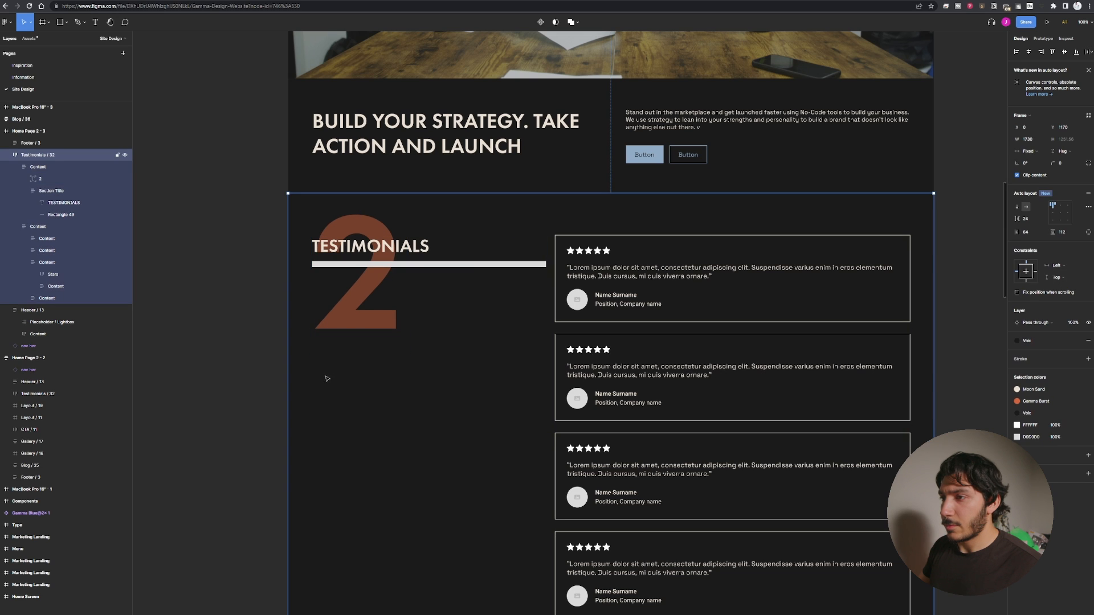
# Try moving the 2 numeral below the TESTIMONIALS heading, then undo the move.
pyautogui.moveTo(362, 308); pyautogui.dragTo(367, 344)
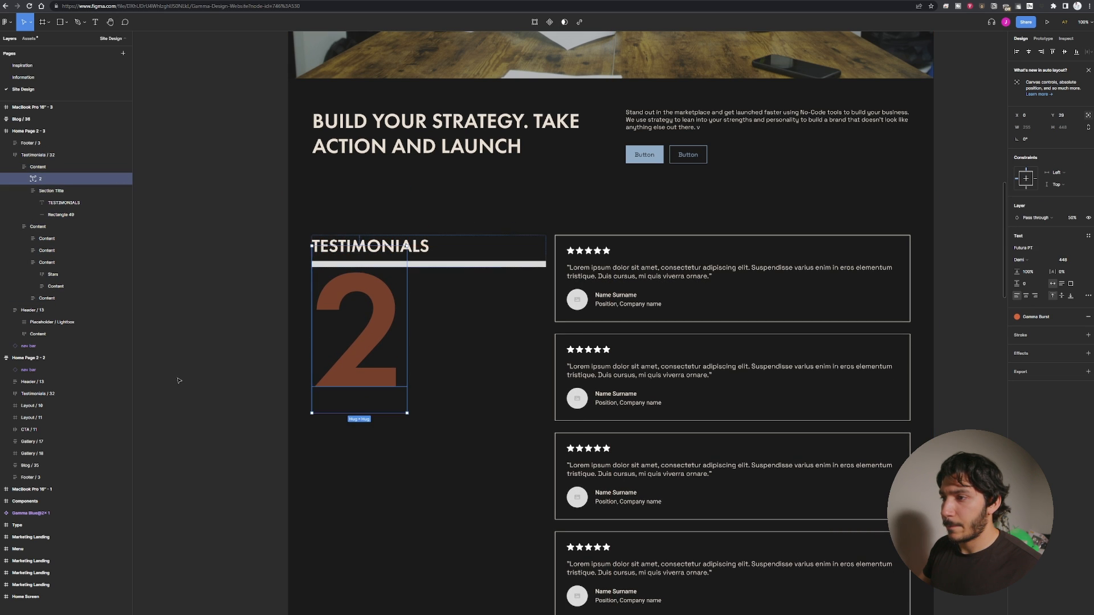
pyautogui.hotkey('ctrl', 'z')
pyautogui.click(114, 370)
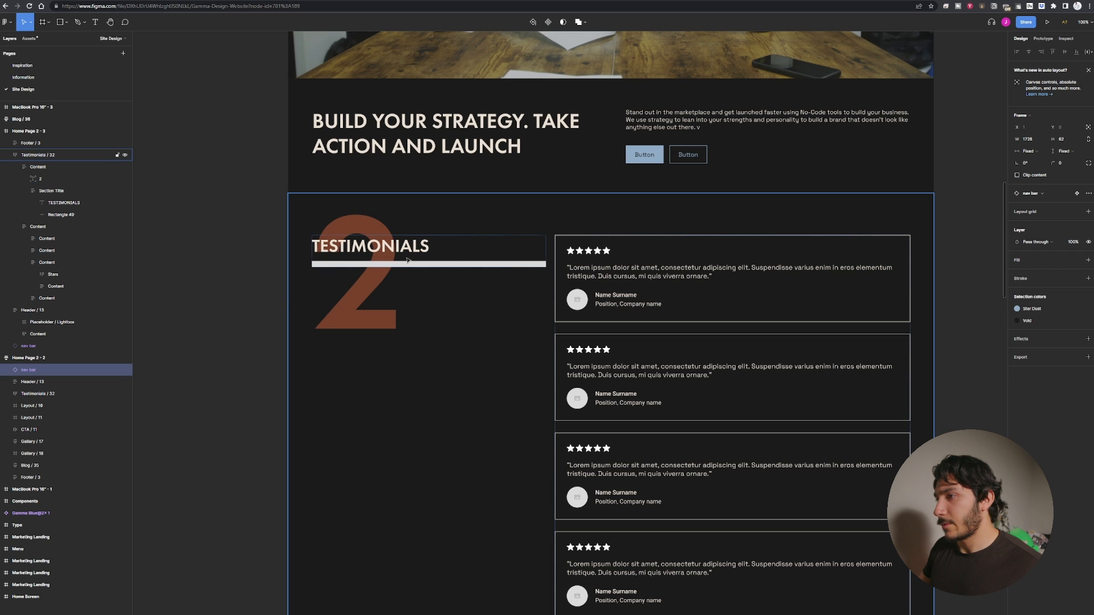
pyautogui.click(238, 302)
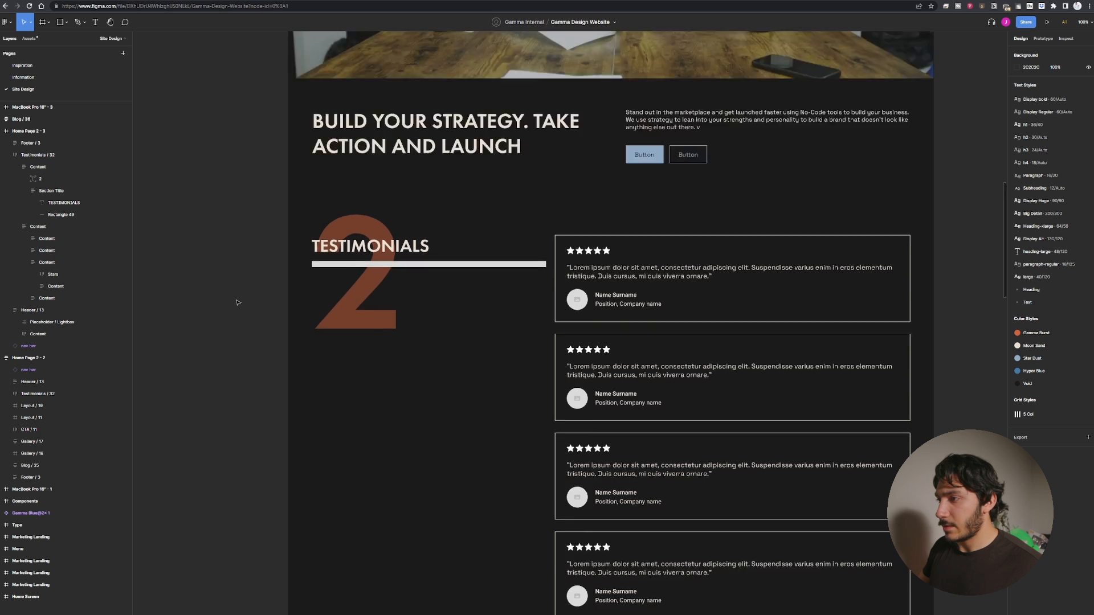
# Examine the testimonials section's layout and top padding.
pyautogui.scroll(2, 238, 303)
pyautogui.scroll(-3, 238, 302)
pyautogui.scroll(2, 441, 319)
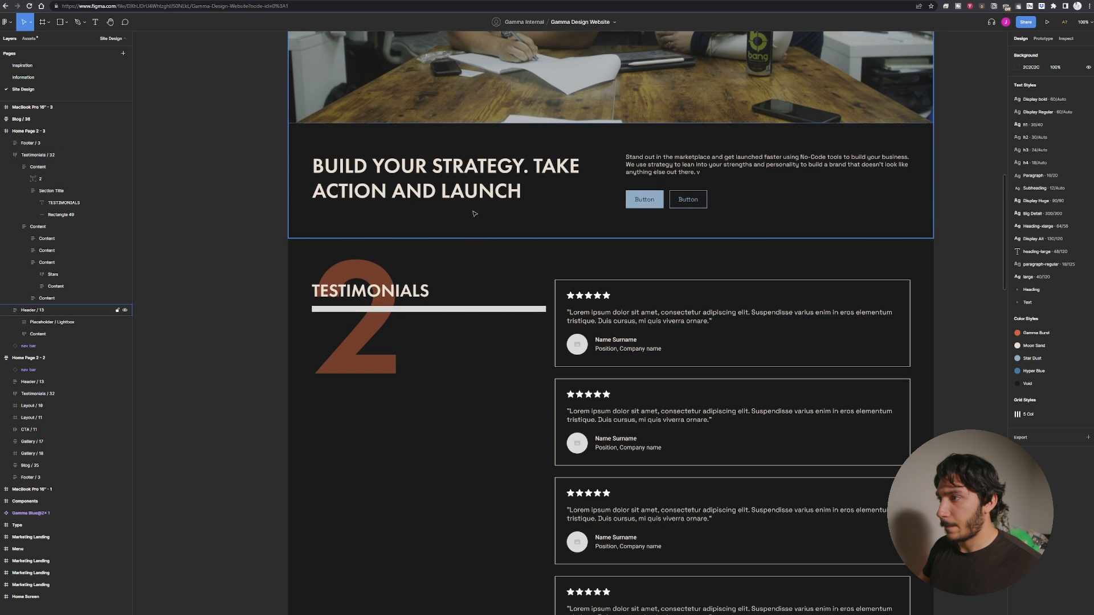
pyautogui.scroll(5, 474, 214)
pyautogui.scroll(-4, 453, 442)
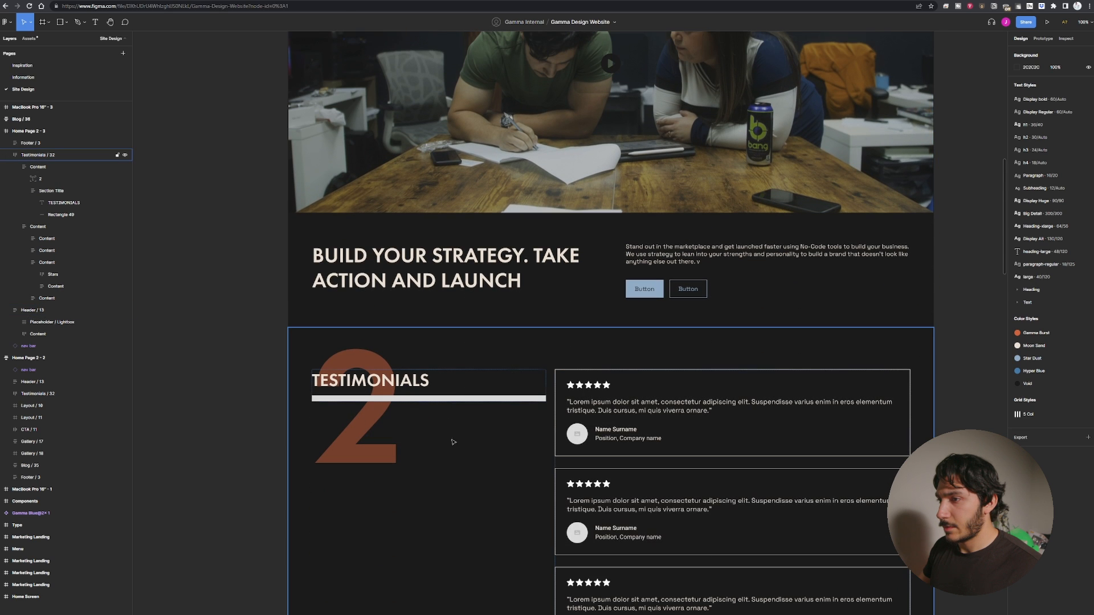
pyautogui.click(453, 442)
pyautogui.scroll(-2, 444, 341)
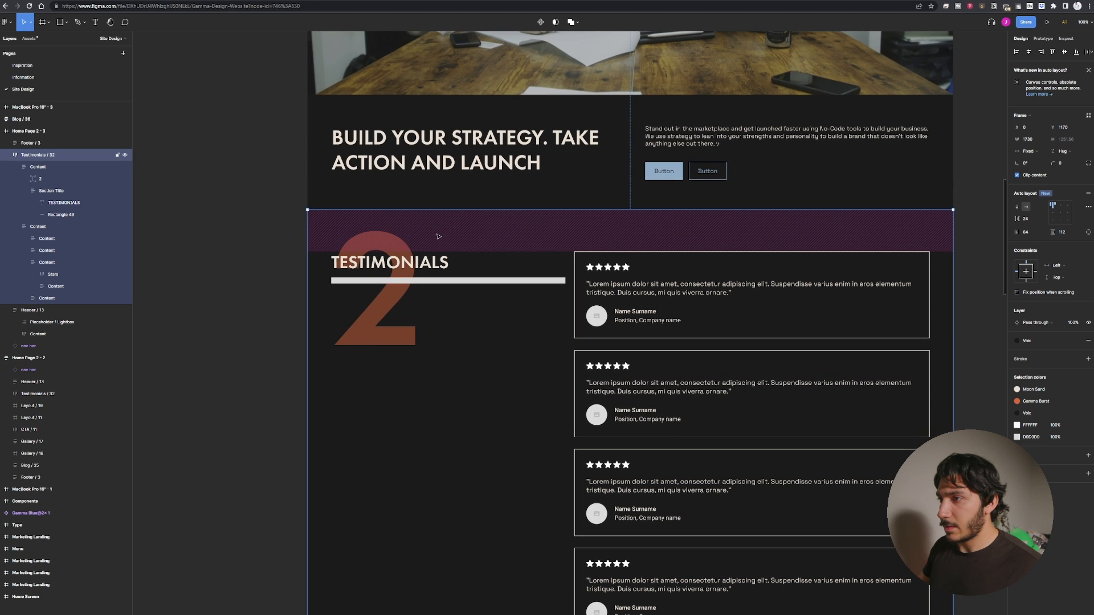
pyautogui.click(455, 238)
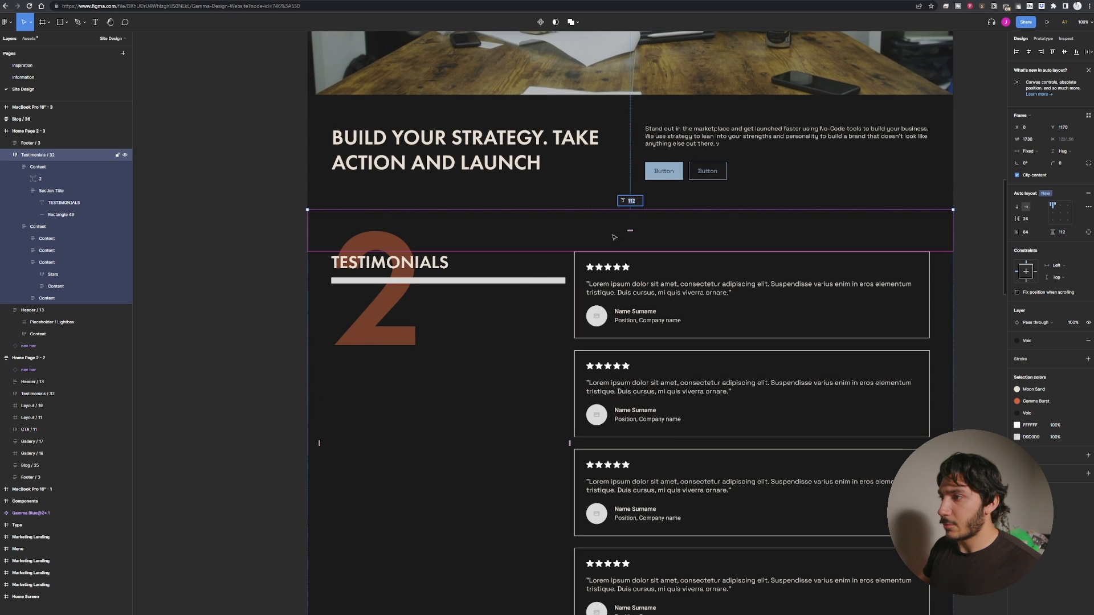
pyautogui.click(277, 373)
pyautogui.scroll(-3, 435, 372)
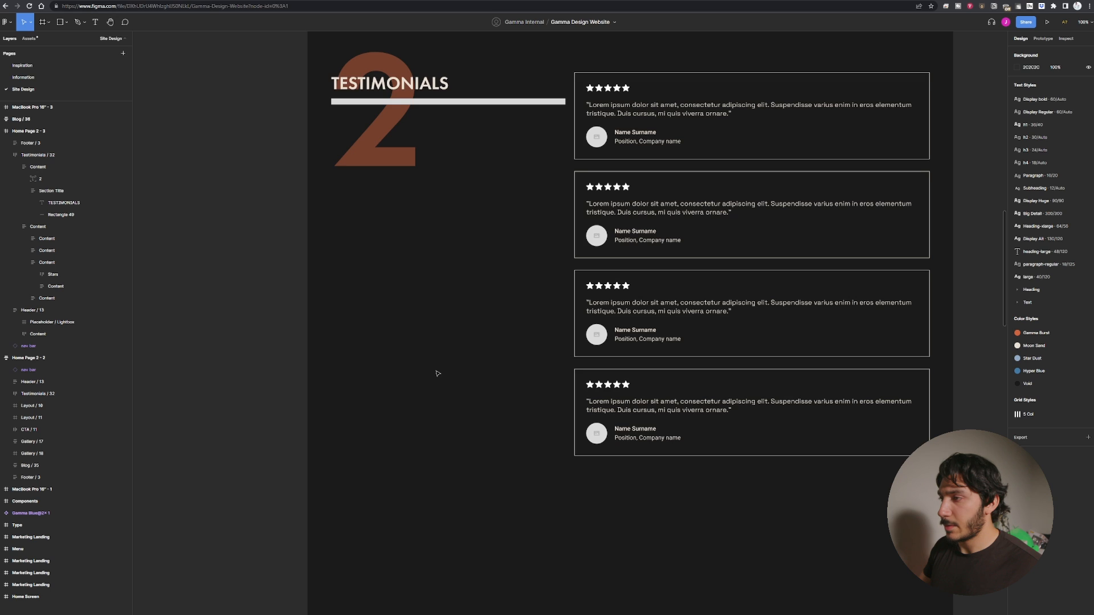
pyautogui.scroll(4, 456, 347)
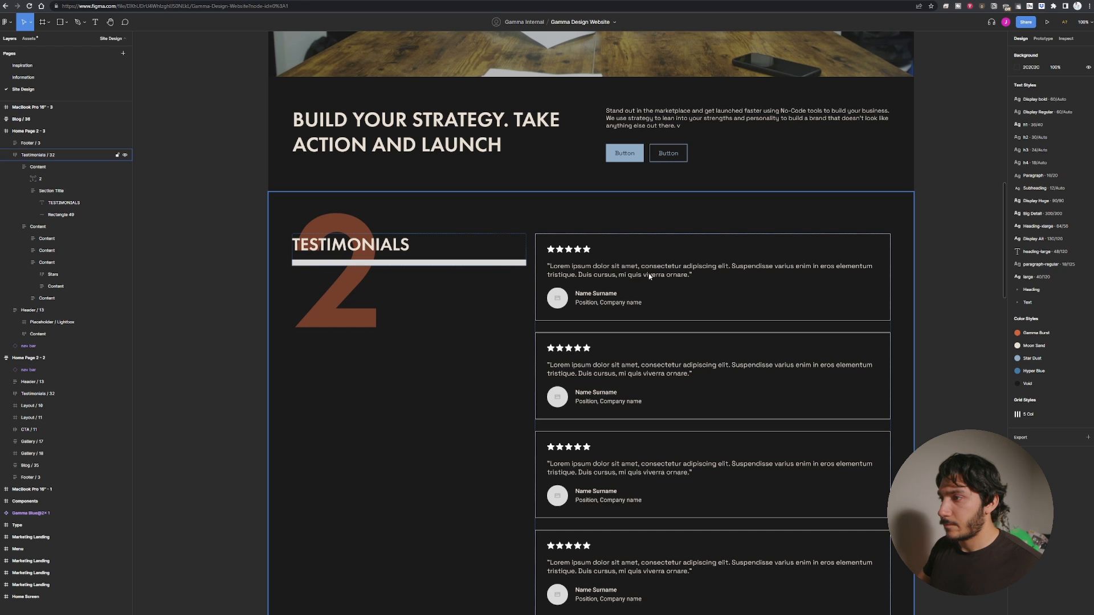
# Replace the first testimonial card's placeholder quote with the copied quote from the Gamma Design website.
pyautogui.click(649, 277)
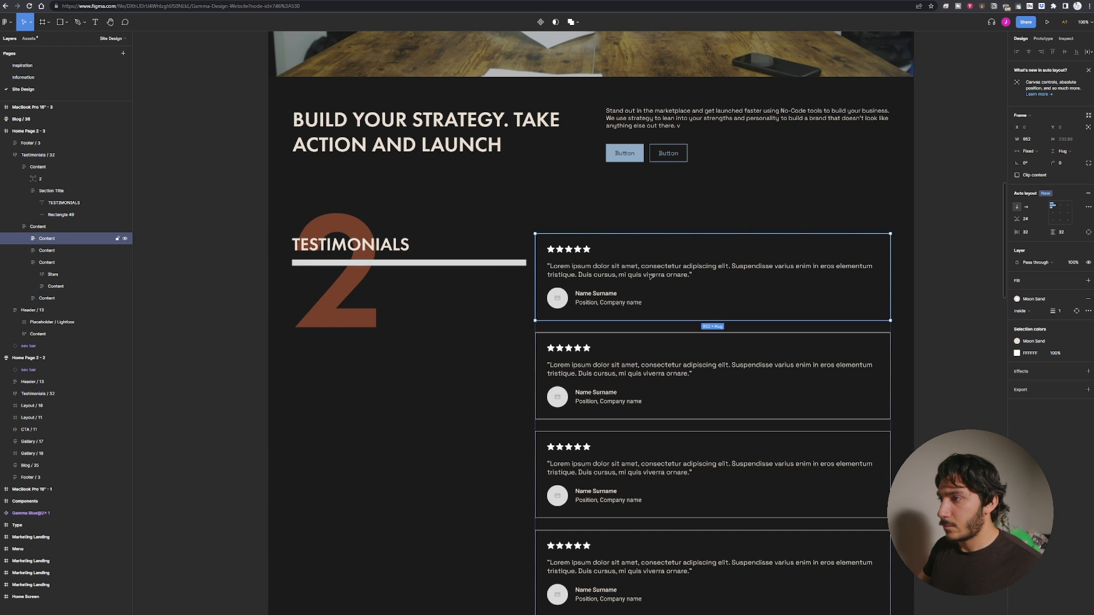
pyautogui.doubleClick(648, 277)
pyautogui.press('Return')
pyautogui.write('"The strategy workshop was the perfect way to get us started! It allowed us to develop & flesh out all the ideas we had and categorize them! The strategy workshop is the perfect way to make you go deeper and truly get to the root of who, what, how, and why your brand exists!"')
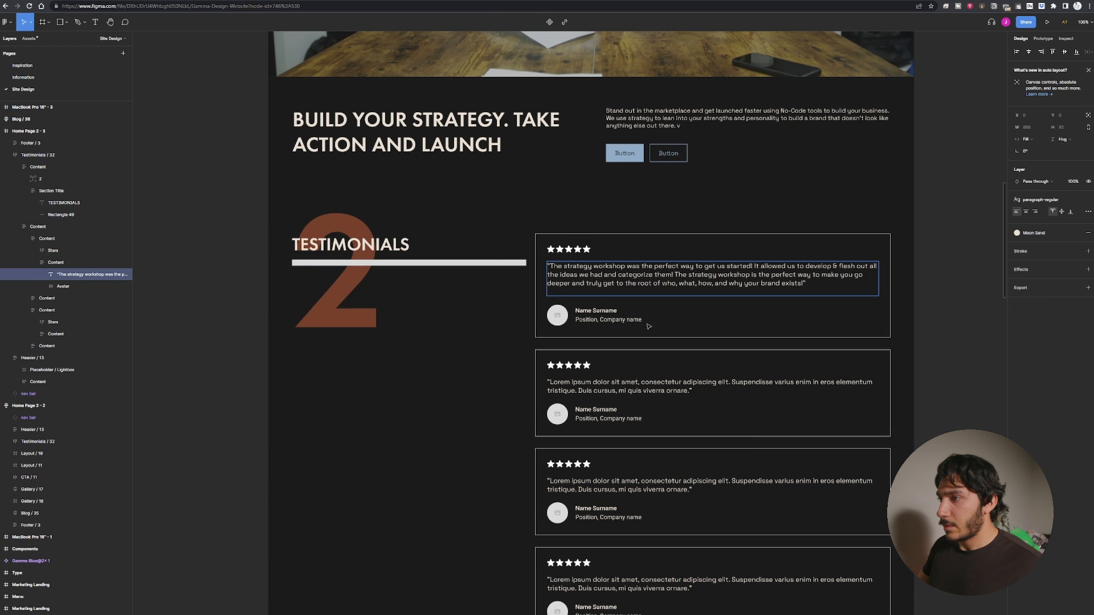
pyautogui.press('BackSpace')
pyautogui.press('Escape')
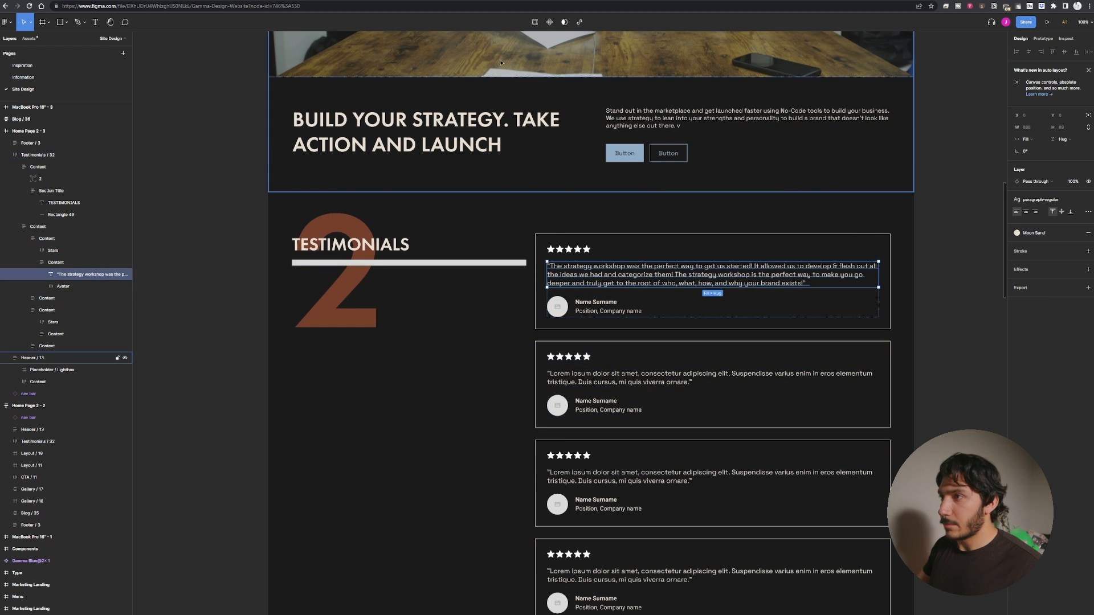
# Copy the second testimonial from the Gamma Design website and paste it into the second card's quote.
pyautogui.click(419, 1)
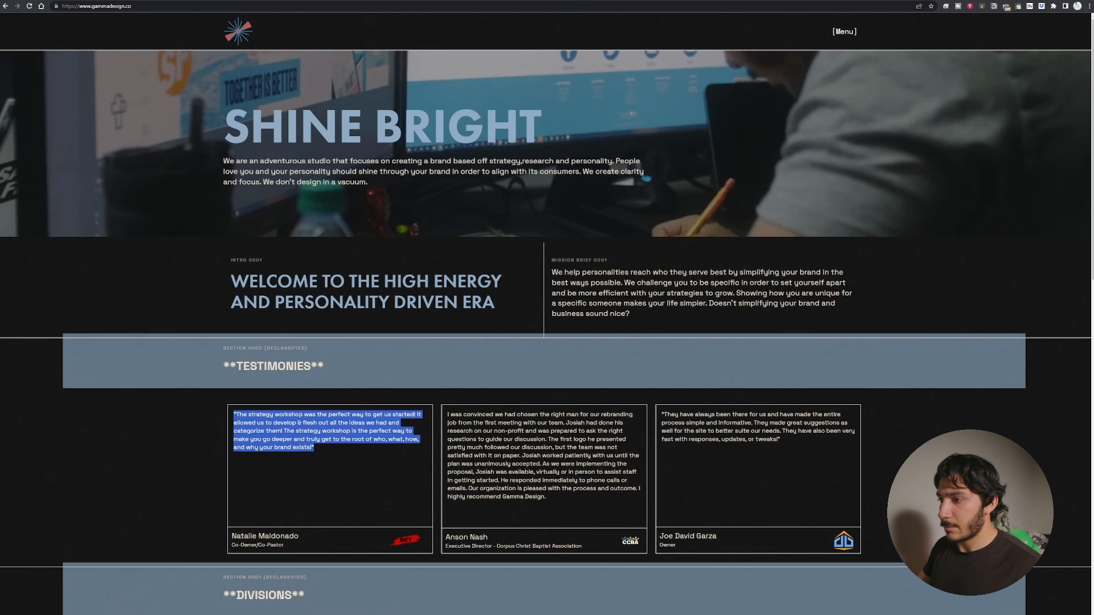
pyautogui.tripleClick(544, 456)
pyautogui.hotkey('ctrl', 'c')
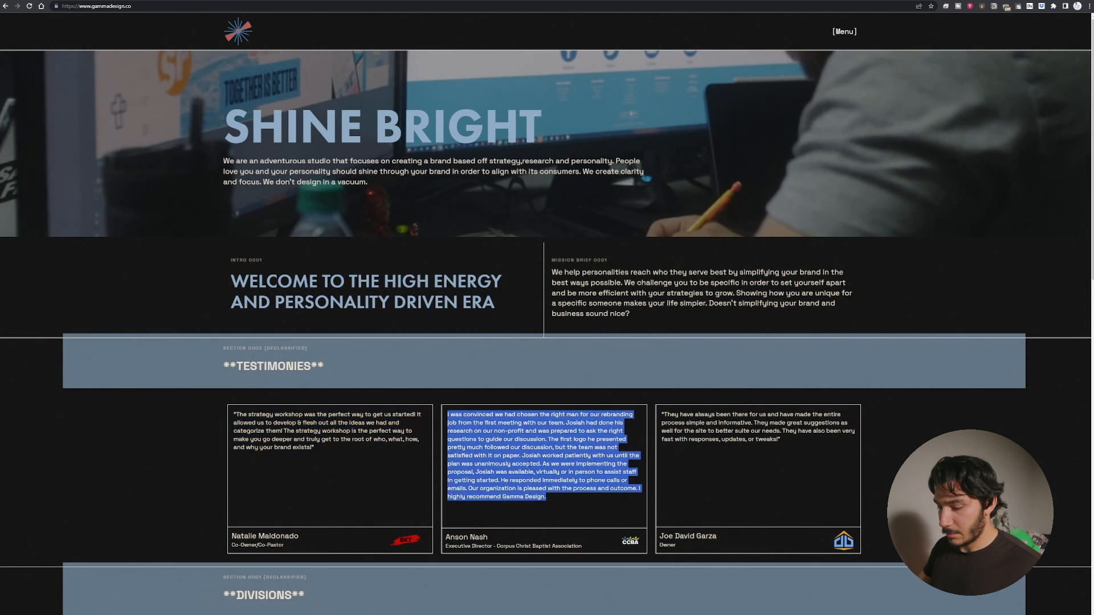
pyautogui.click(476, 1)
pyautogui.click(683, 384)
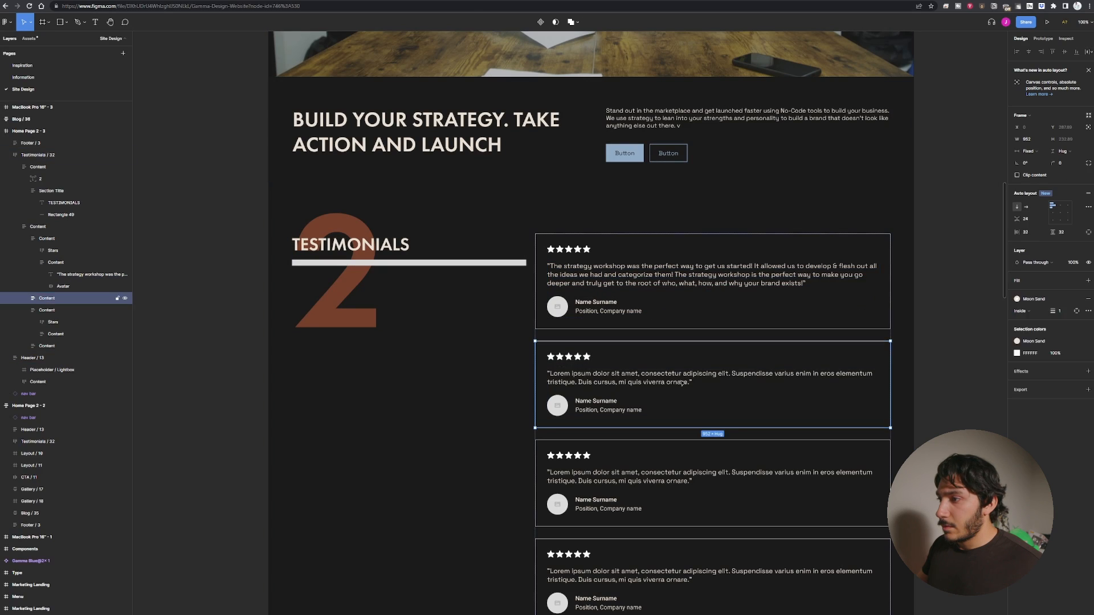
pyautogui.doubleClick(681, 383)
pyautogui.hotkey('ctrl', 'v')
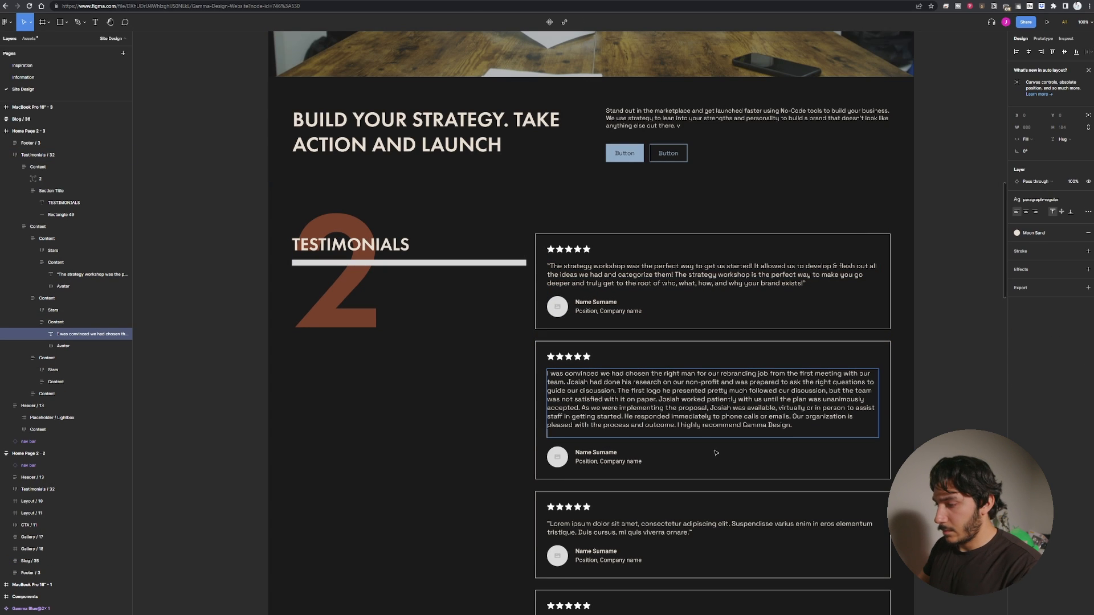
pyautogui.press('BackSpace')
# Copy the third testimonial from the Gamma Design website and paste it into the third card's quote.
pyautogui.click(567, 3)
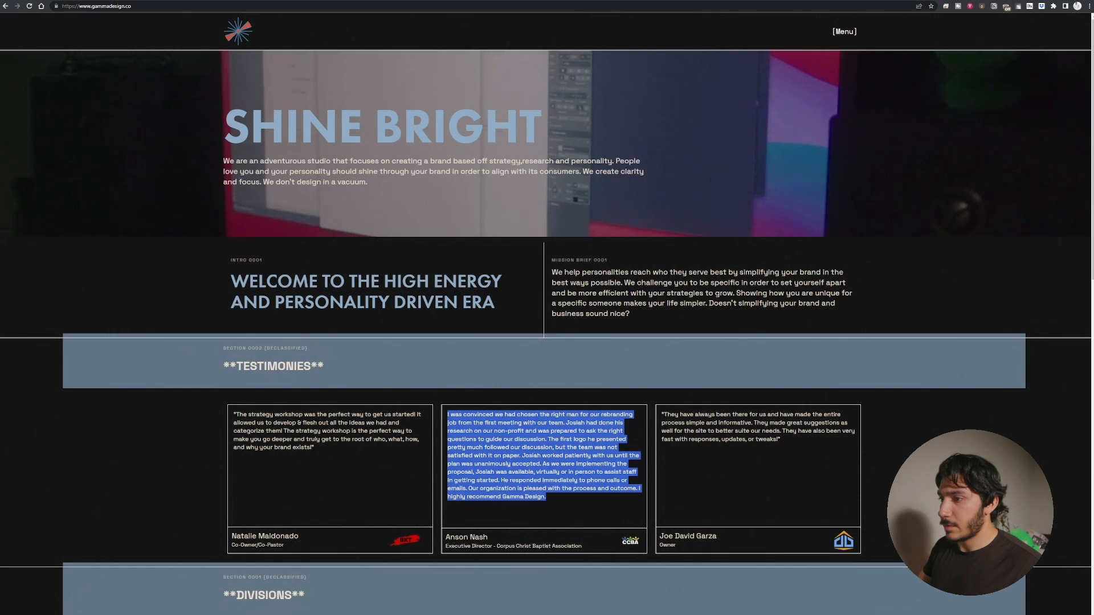
pyautogui.tripleClick(755, 427)
pyautogui.hotkey('ctrl', 'c')
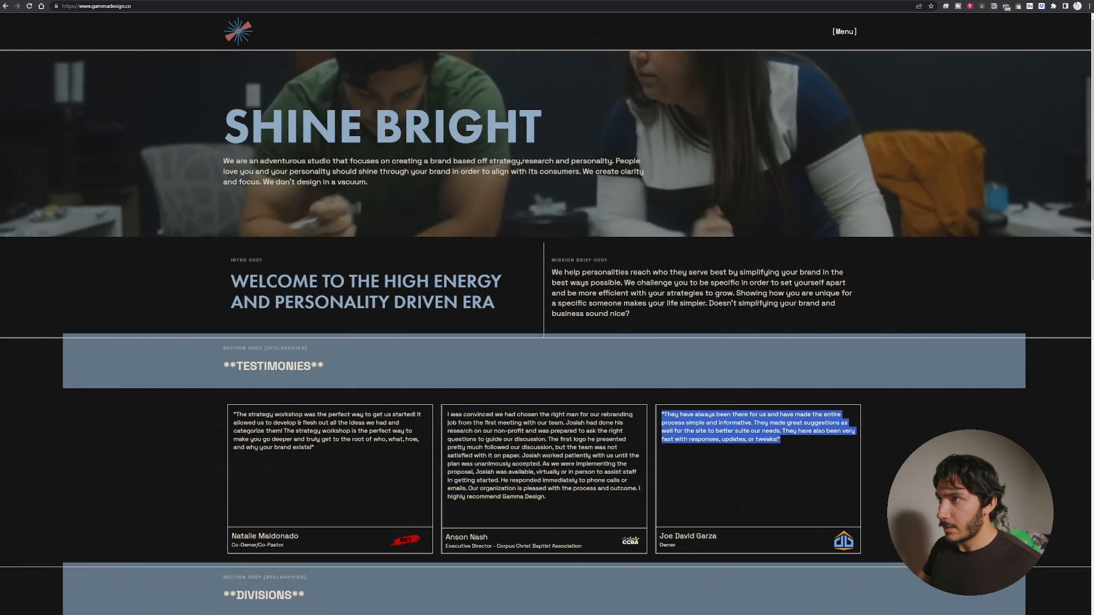
pyautogui.hotkey('ctrl', 'Tab')
pyautogui.click(649, 519)
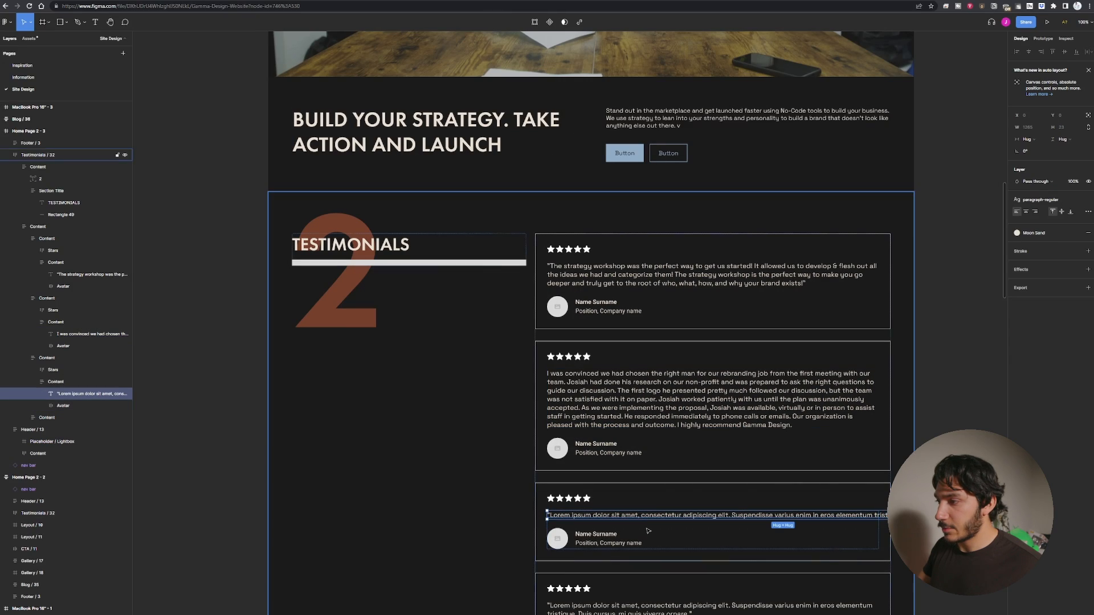
pyautogui.press('Return')
pyautogui.hotkey('ctrl', 'v')
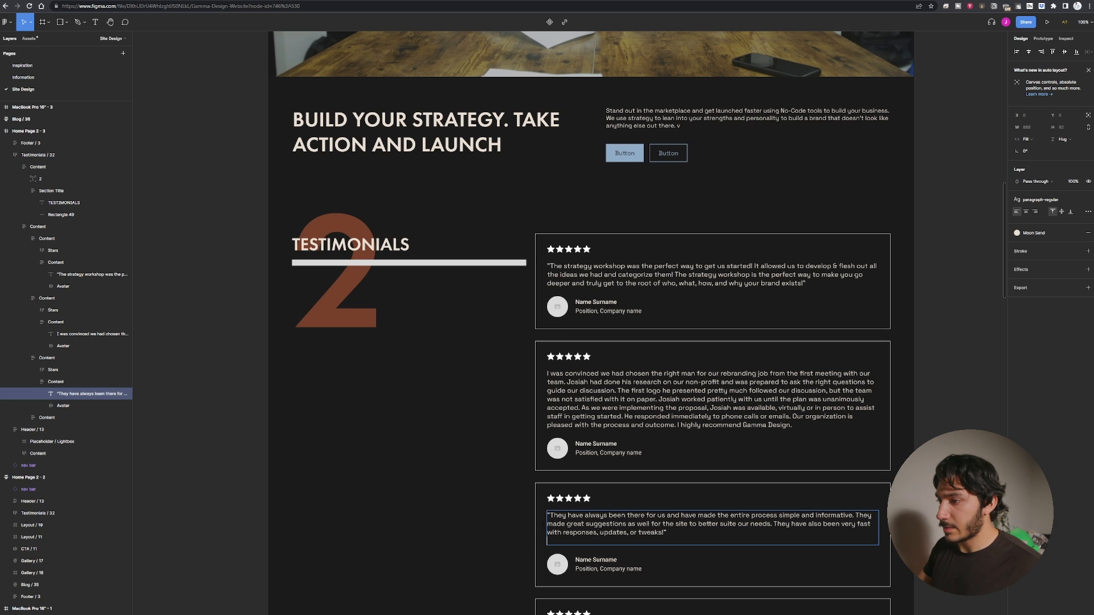
# Delete the star ratings from the first and second testimonial cards.
pyautogui.press('Escape')
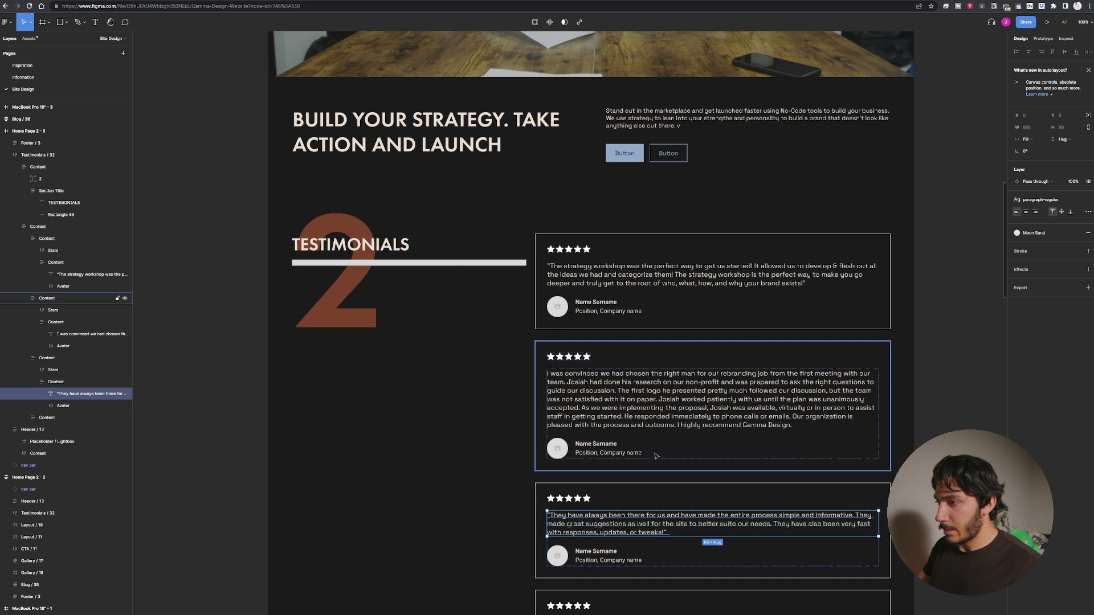
pyautogui.click(575, 360)
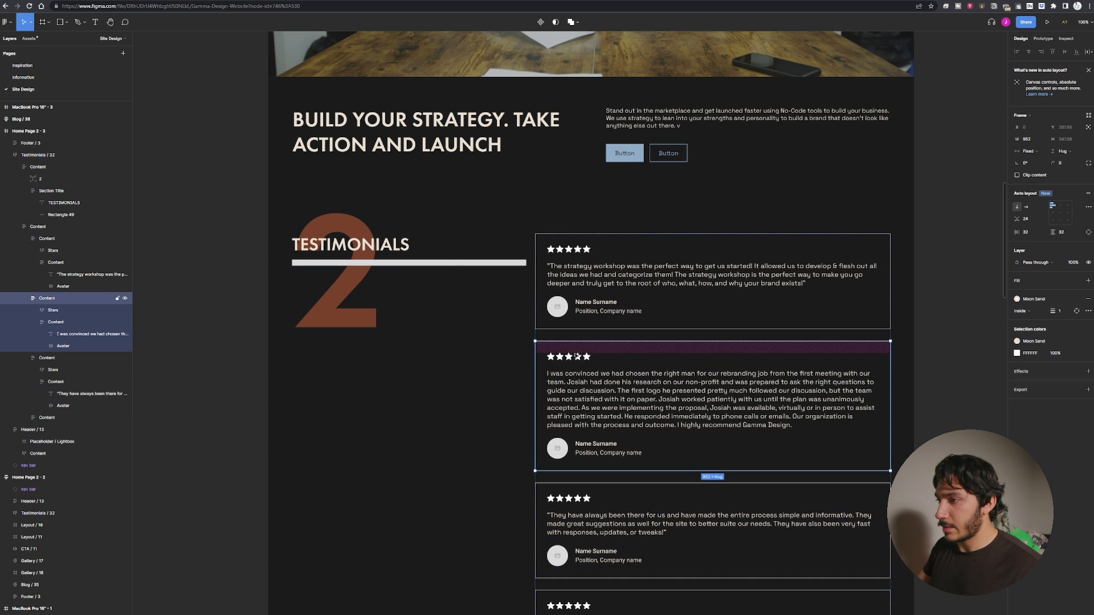
pyautogui.click(575, 359)
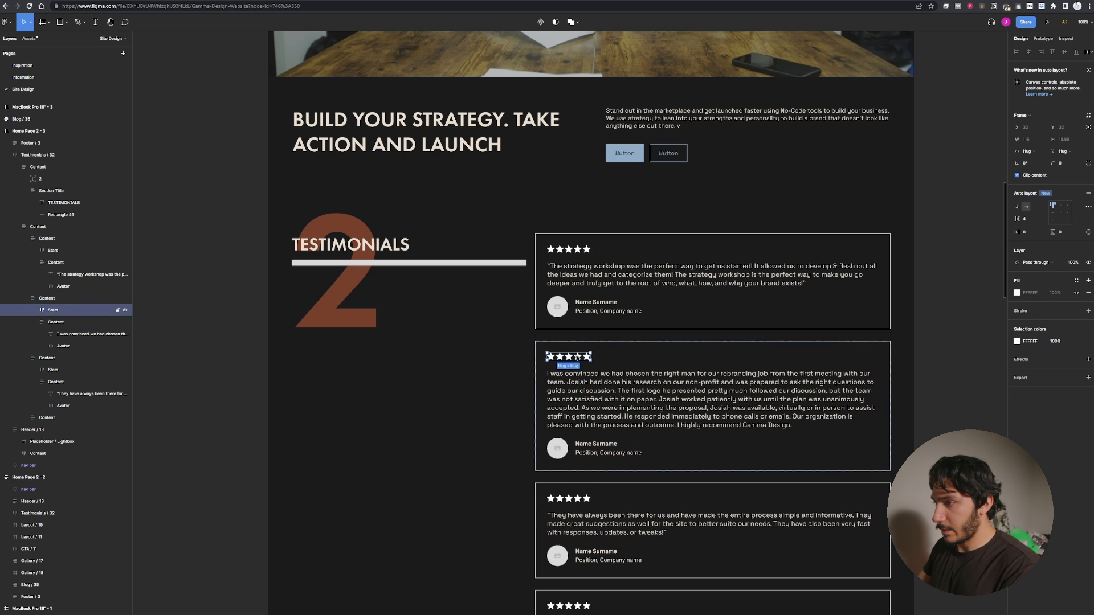
pyautogui.press('Delete')
pyautogui.click(581, 249)
pyautogui.press('Delete')
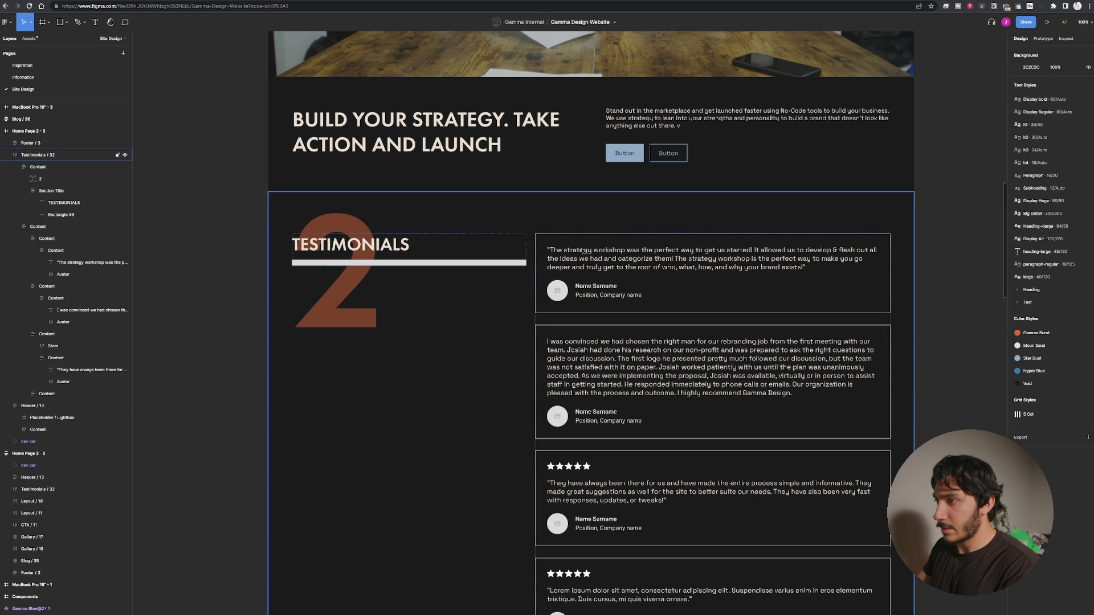
# Delete the star ratings from the third and fourth testimonial cards.
pyautogui.doubleClick(579, 467)
pyautogui.doubleClick(578, 467)
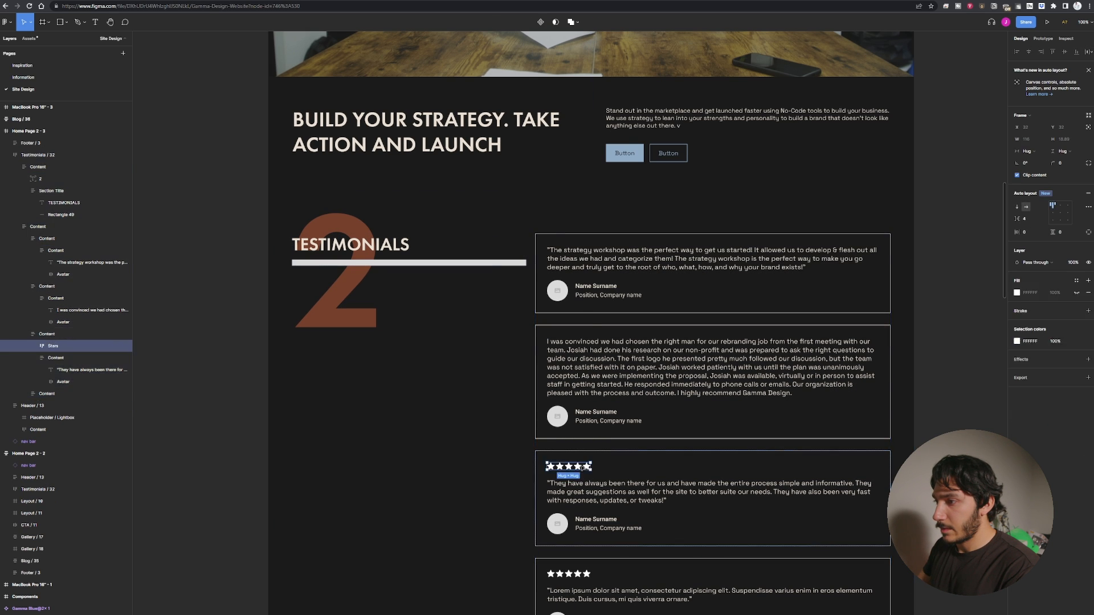
pyautogui.click(579, 467)
pyautogui.click(596, 471)
pyautogui.click(596, 472)
pyautogui.press('Delete')
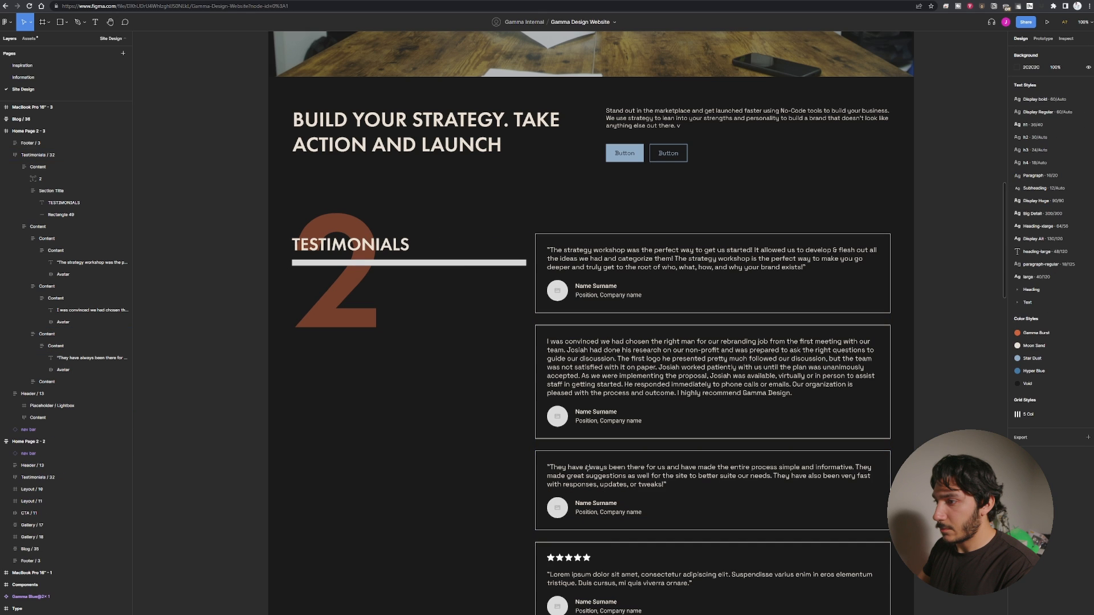
pyautogui.click(636, 550)
pyautogui.doubleClick(636, 549)
pyautogui.doubleClick(637, 546)
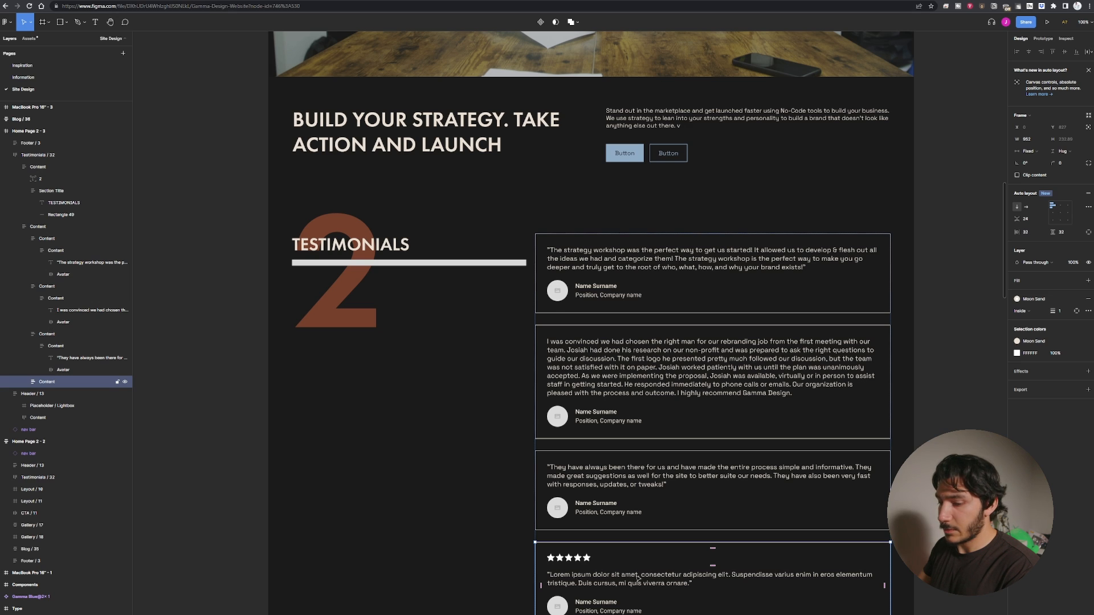
pyautogui.doubleClick(569, 557)
pyautogui.doubleClick(569, 558)
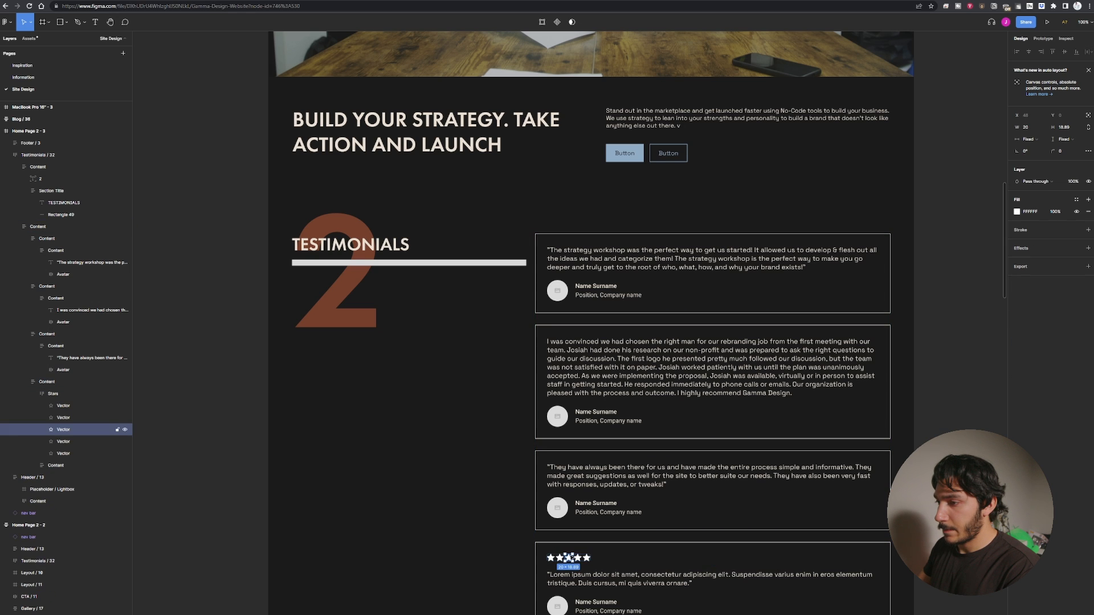
pyautogui.click(592, 564)
pyautogui.doubleClick(588, 560)
pyautogui.press('Delete')
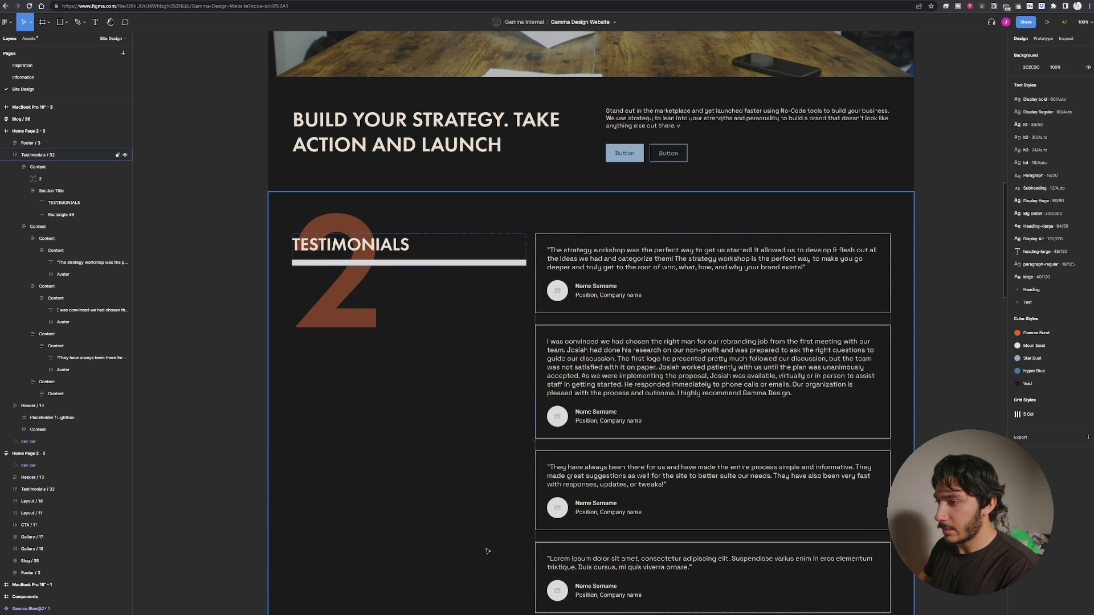
# Examine the restyled testimonials section's overall layout and spacing.
pyautogui.click(486, 551)
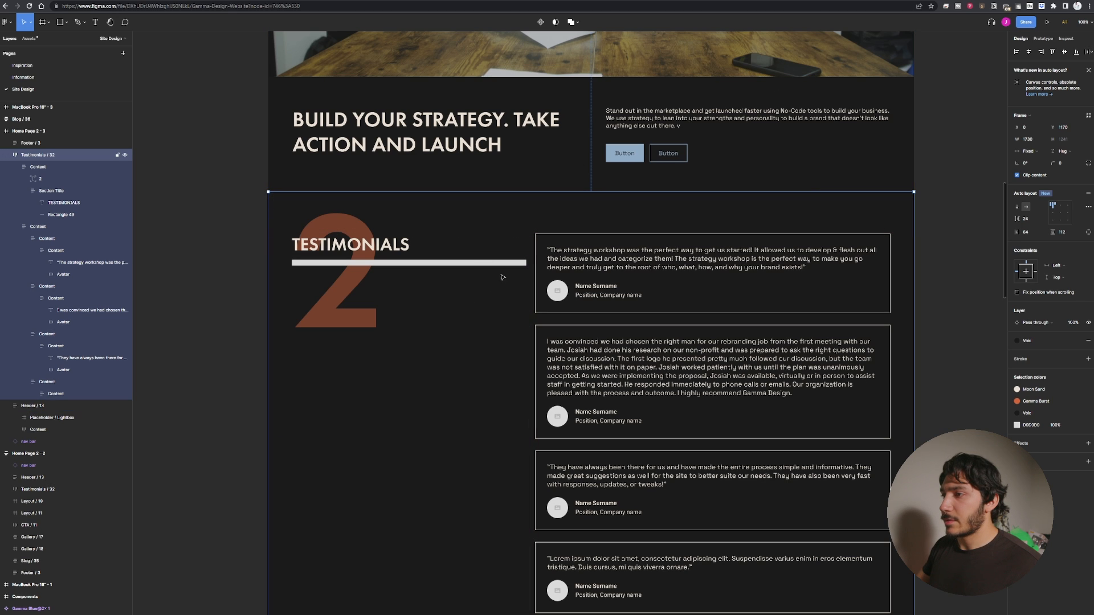
pyautogui.click(533, 271)
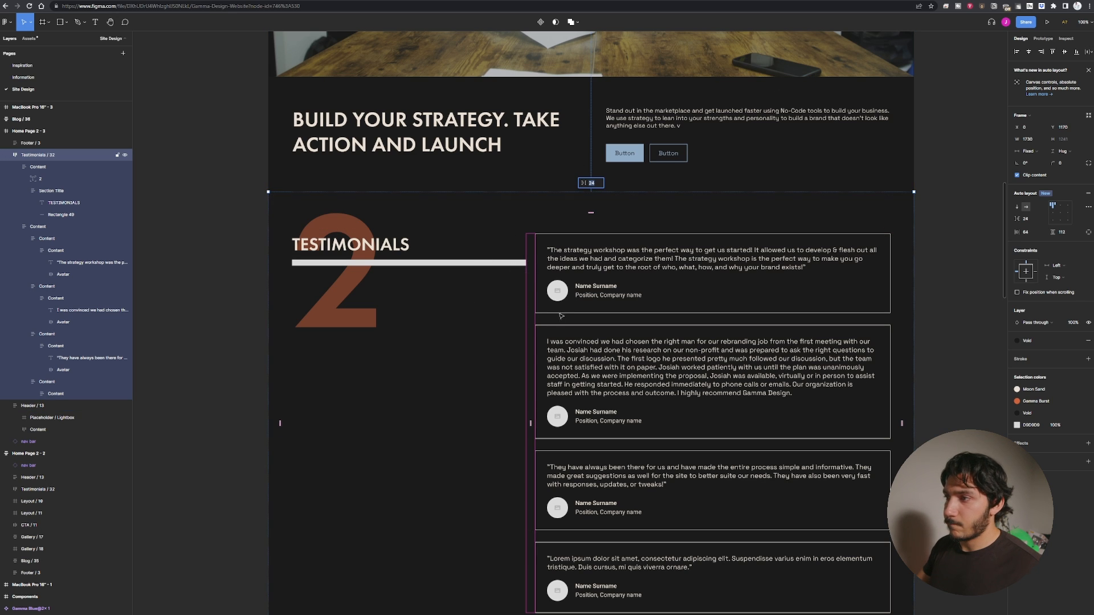
pyautogui.scroll(-5, 459, 411)
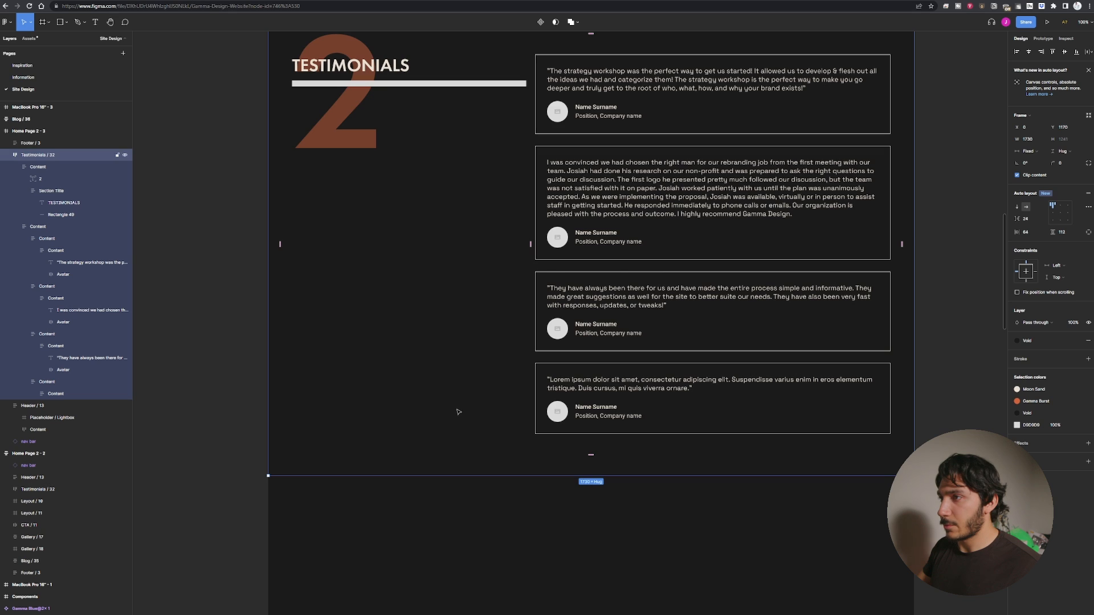
pyautogui.scroll(5, 459, 412)
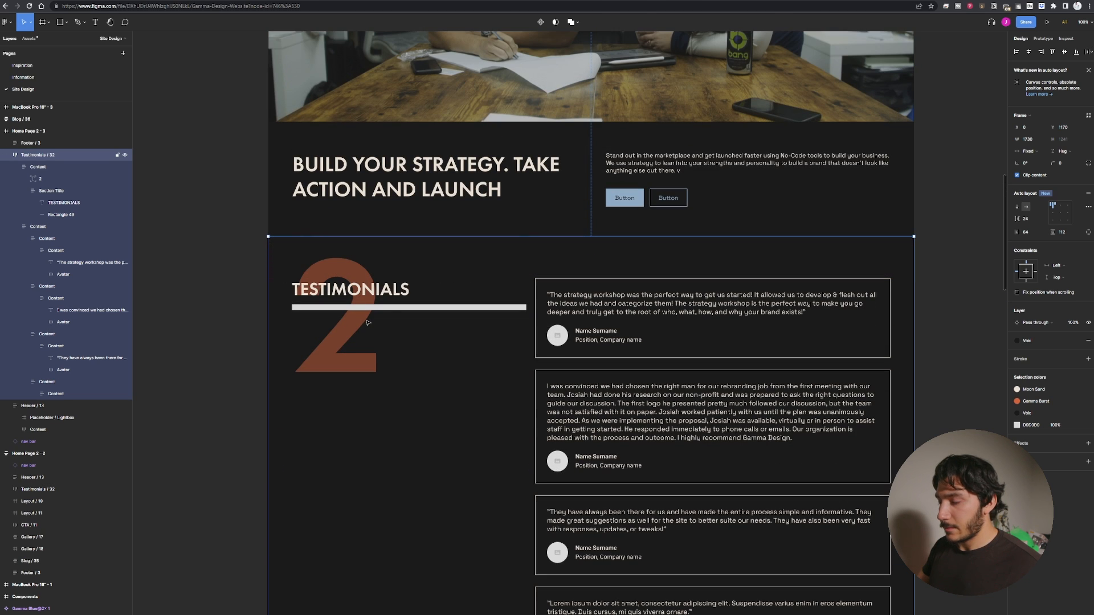
pyautogui.hotkey('ctrl', '-')
pyautogui.scroll(-3, 426, 174)
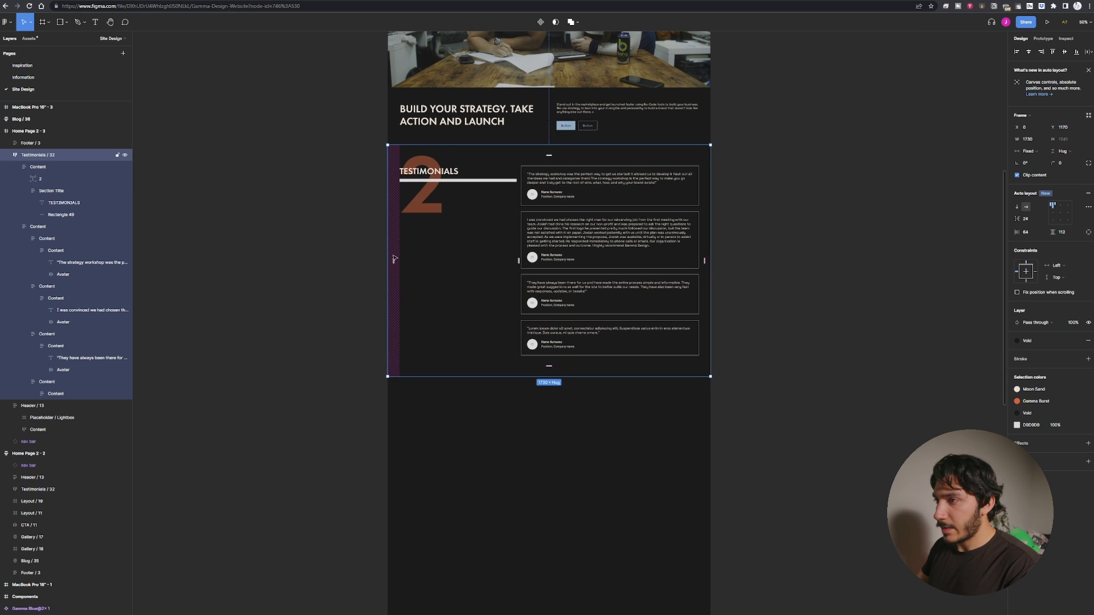
pyautogui.hotkey('ctrl', '-')
pyautogui.hotkey('ctrl', '+')
pyautogui.hotkey('ctrl', '+')
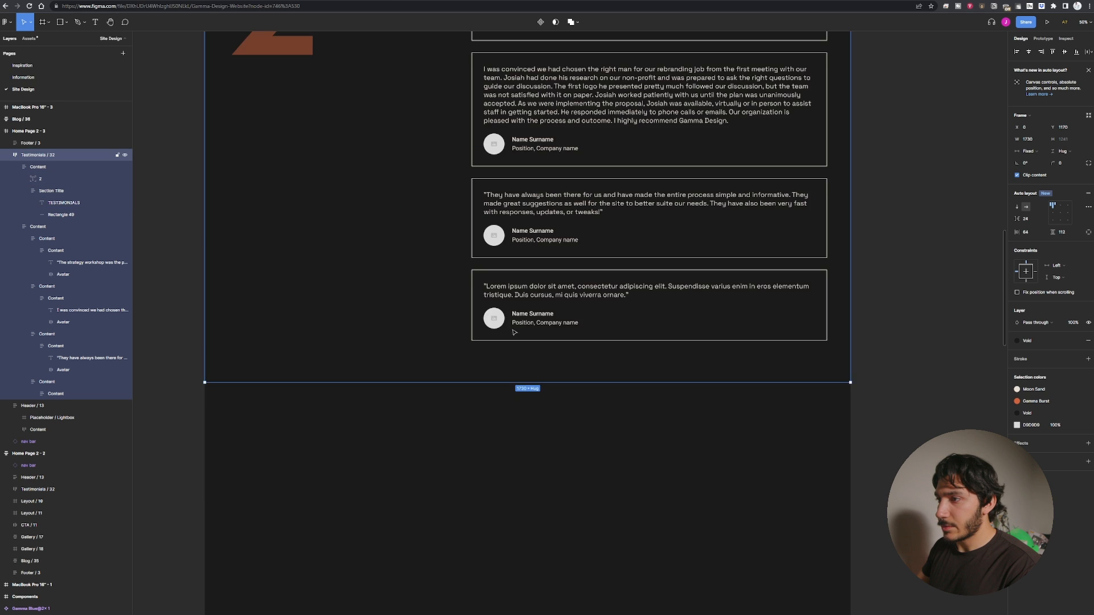
# Duplicate the testimonials section title group with the large 2 and place the copy on the canvas beside the frame.
pyautogui.moveTo(358, 166); pyautogui.dragTo(504, 458)
pyautogui.keyDown('ctrl'); pyautogui.click(449, 288); pyautogui.keyUp('ctrl')
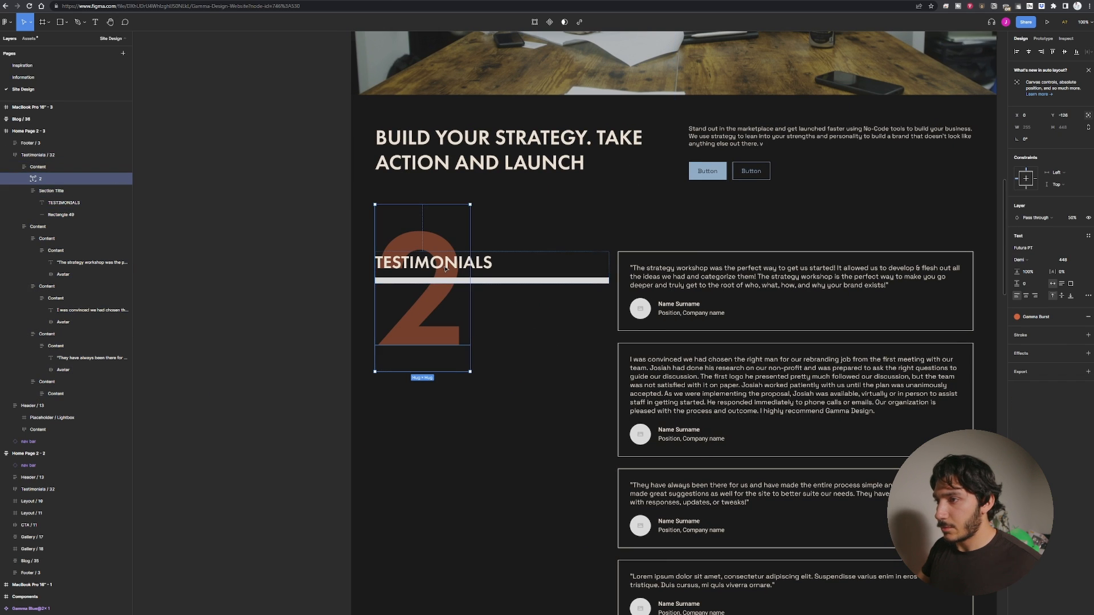
pyautogui.click(446, 272)
pyautogui.click(445, 248)
pyautogui.doubleClick(445, 249)
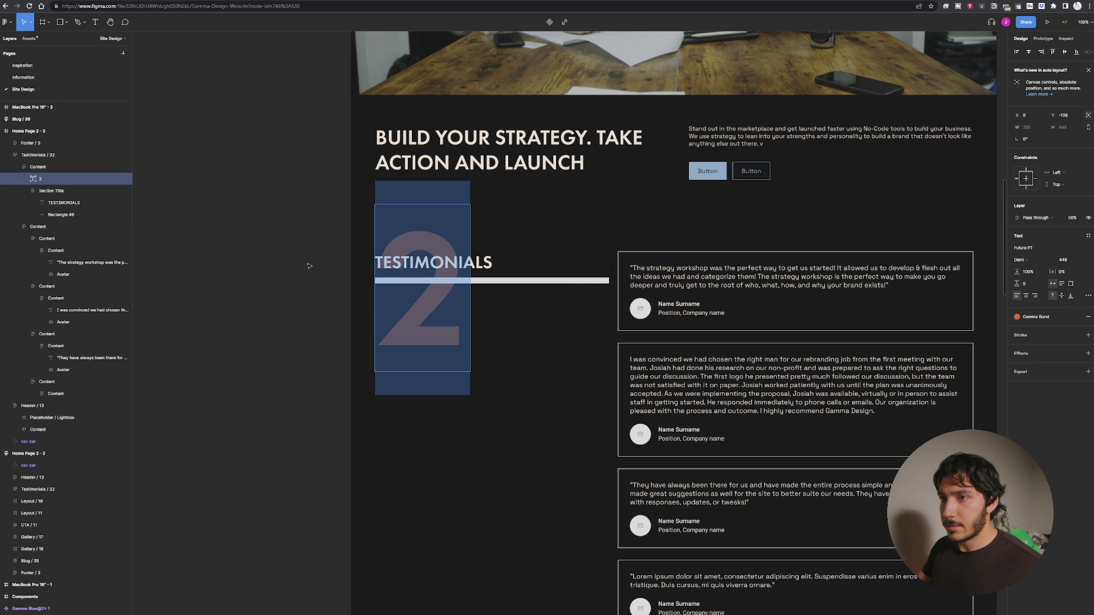
pyautogui.click(43, 167)
pyautogui.click(44, 156)
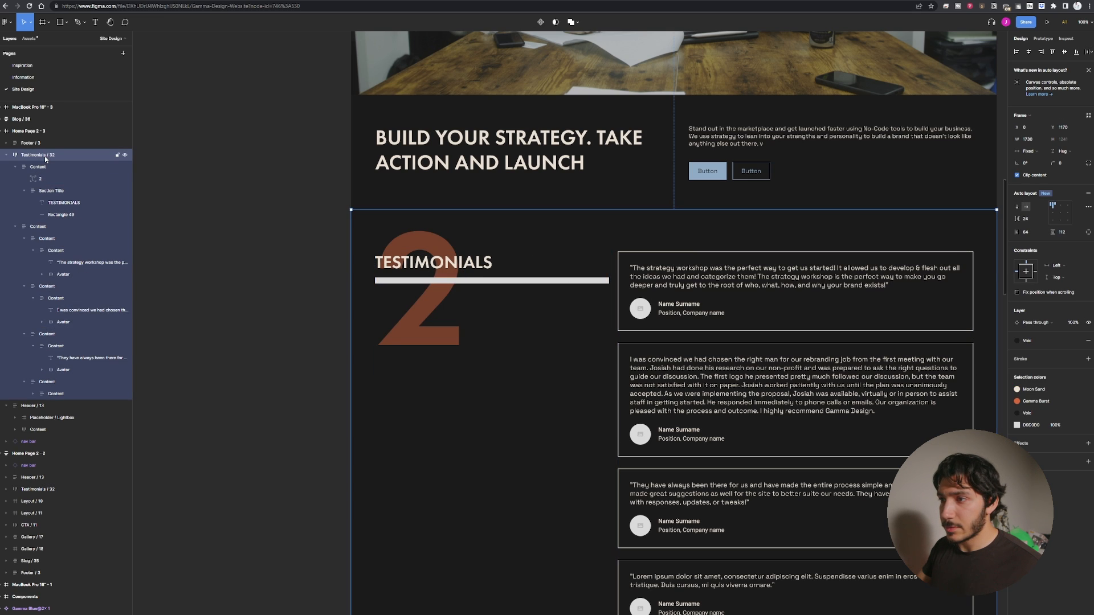
pyautogui.click(43, 166)
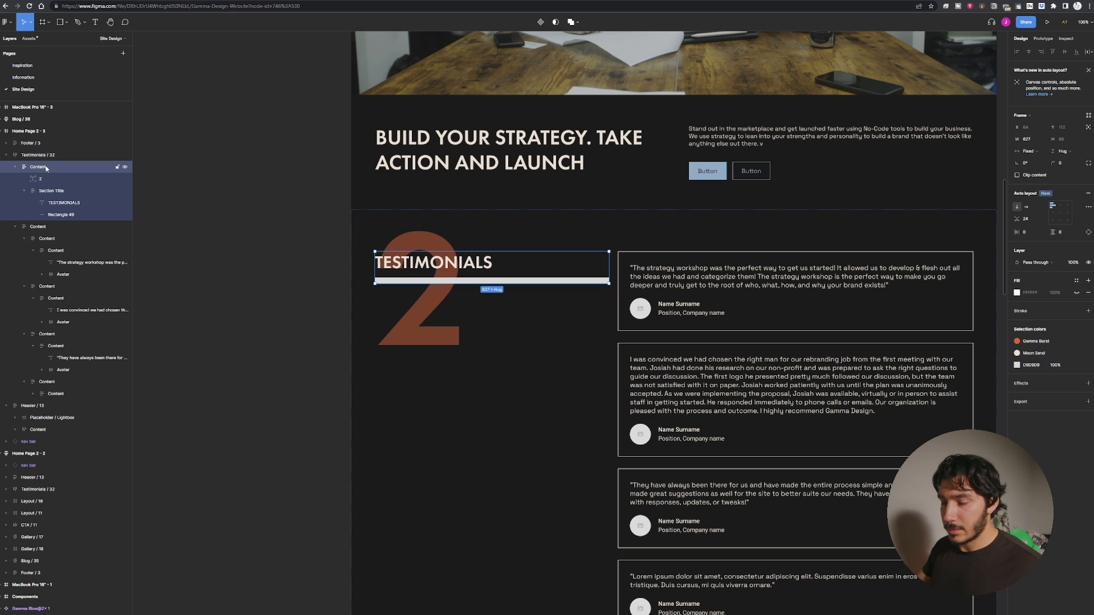
pyautogui.hscroll(-10, 756, 317)
pyautogui.click(787, 299)
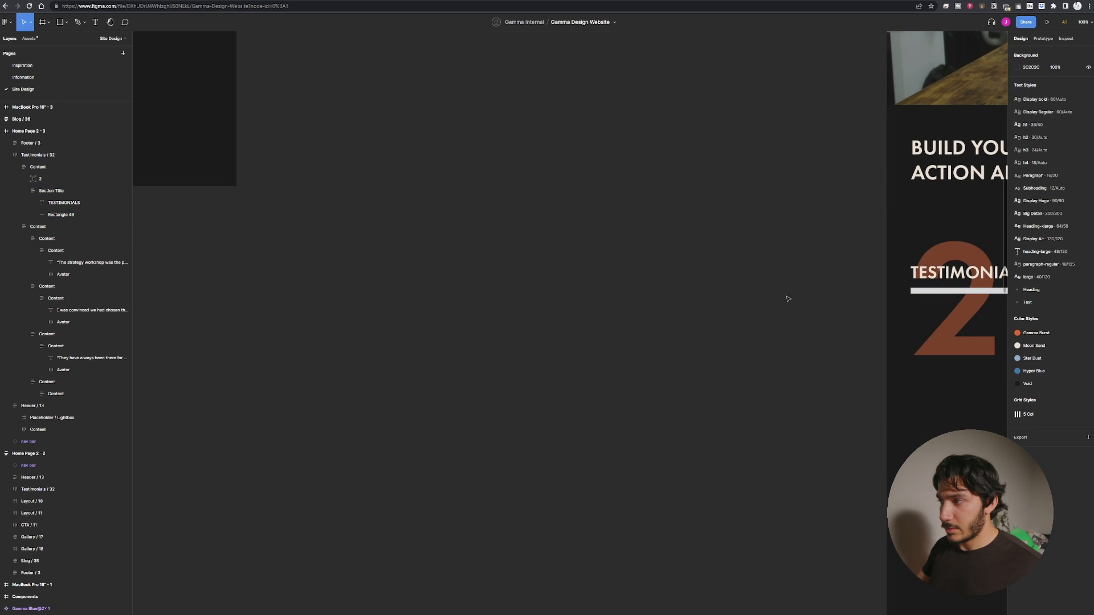
pyautogui.hotkey('ctrl', 'v')
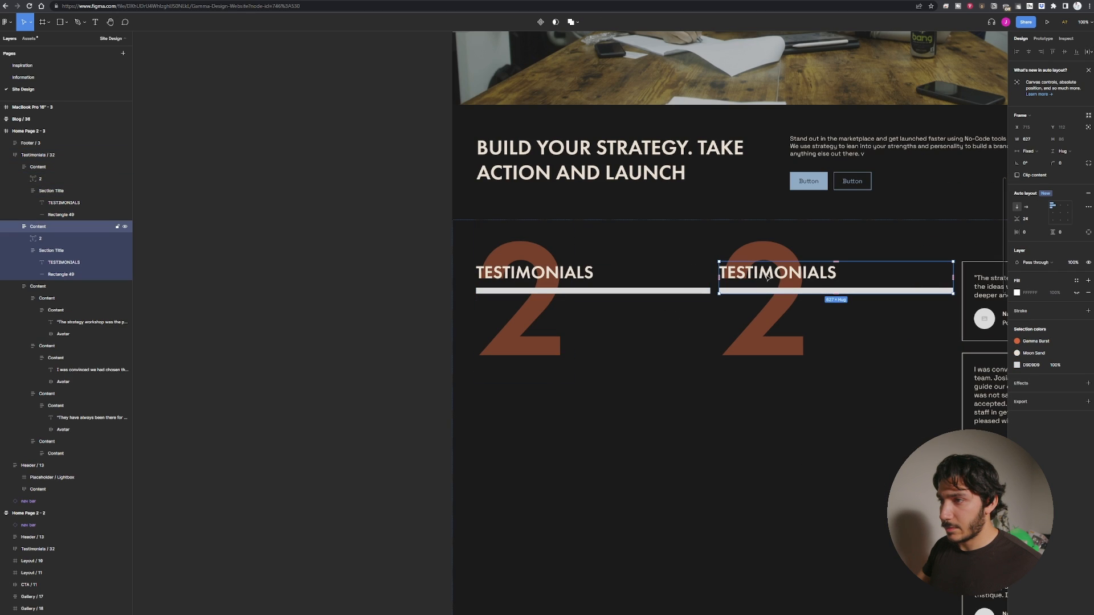
pyautogui.moveTo(615, 285); pyautogui.dragTo(228, 311)
pyautogui.click(471, 455)
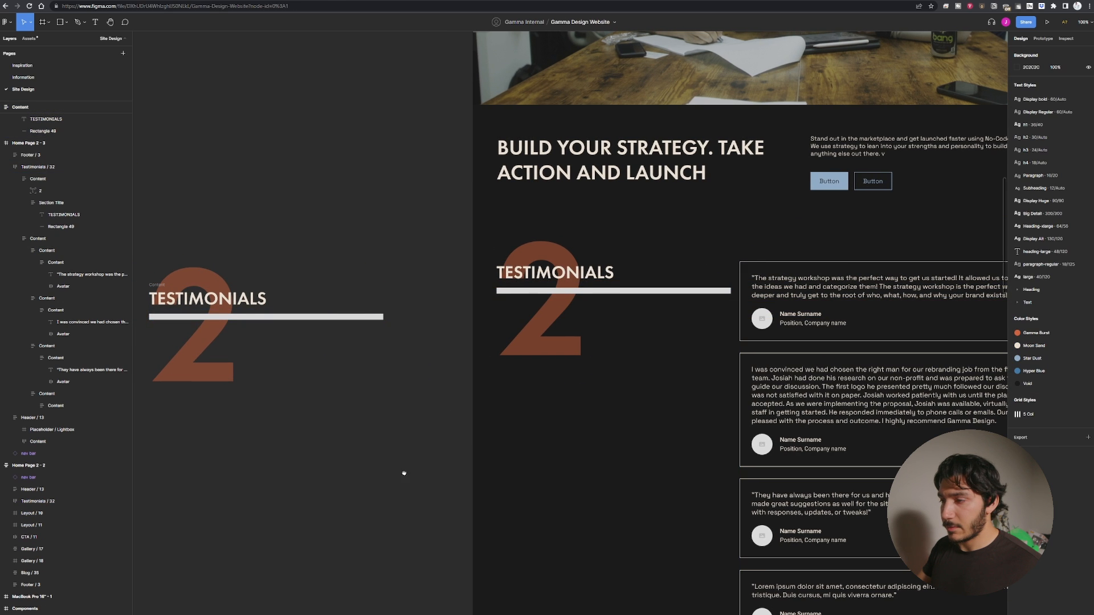
# Copy the Brand Strategy section from the other home page and paste it below the testimonials section.
pyautogui.scroll(-5, 403, 471)
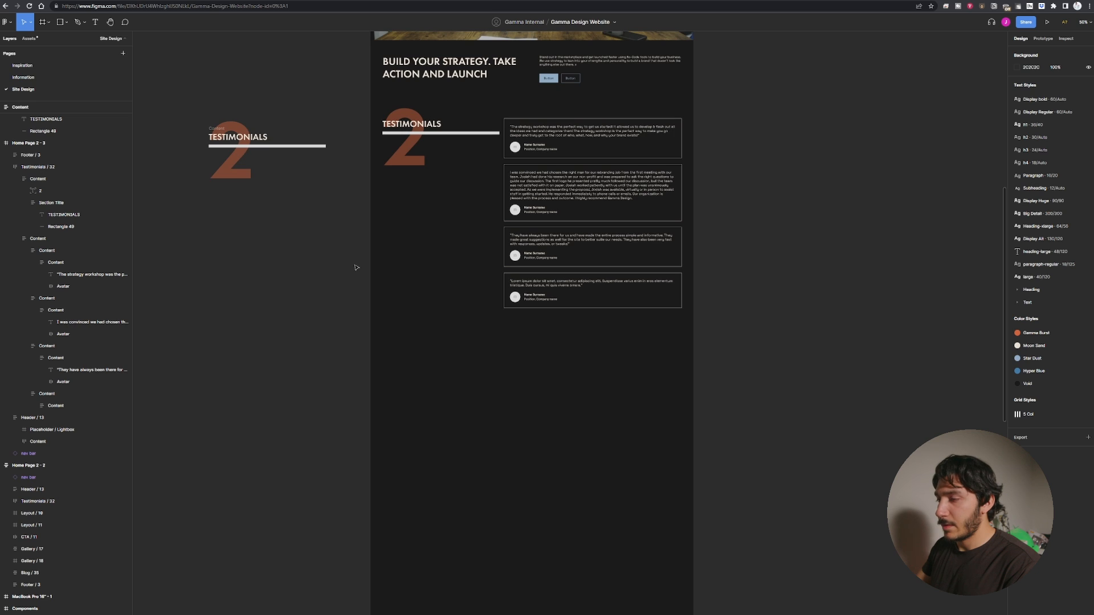
pyautogui.scroll(-3, 316, 314)
pyautogui.hscroll(-10, 315, 314)
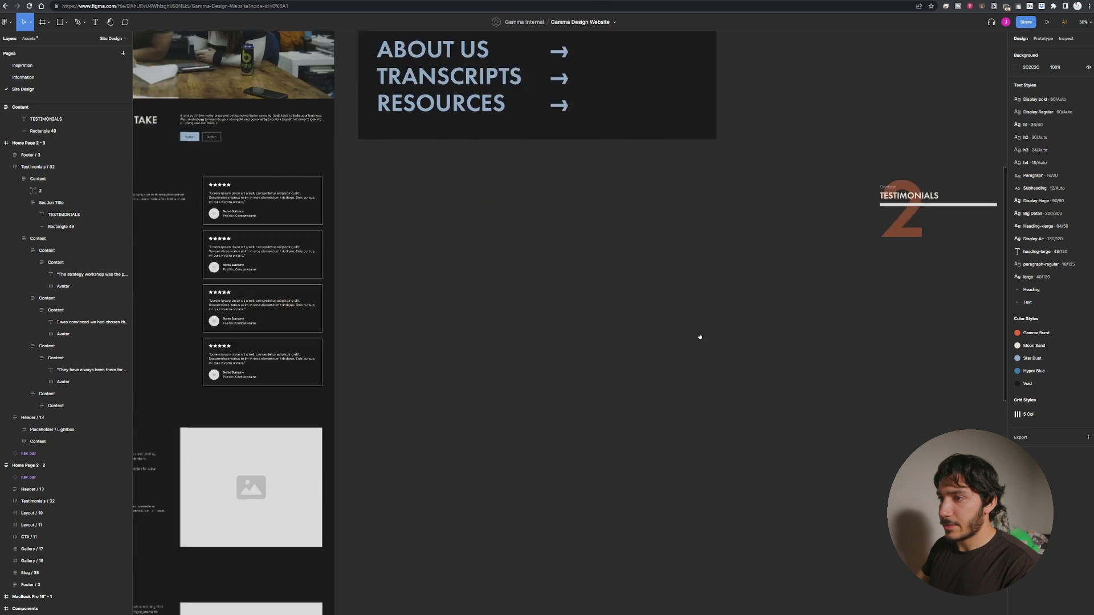
pyautogui.hscroll(20, 870, 382)
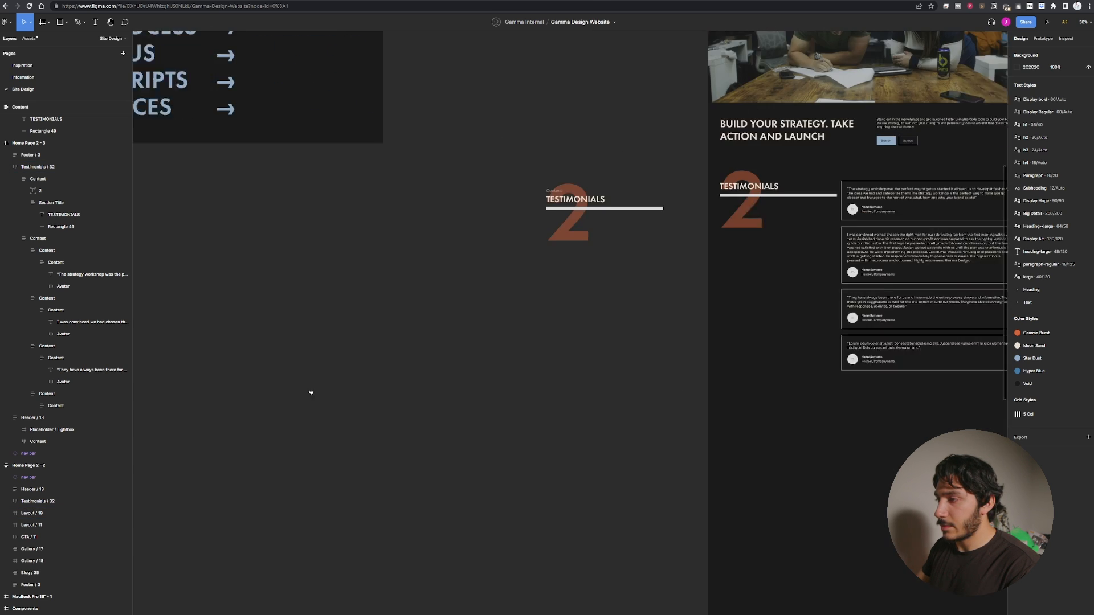
pyautogui.hscroll(-10, 688, 313)
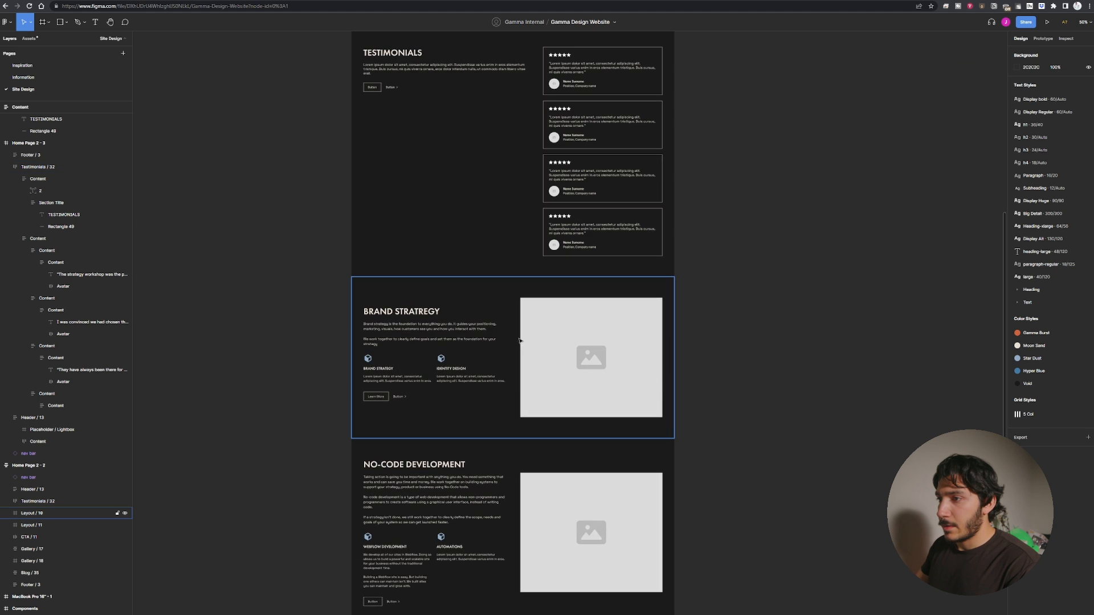
pyautogui.click(458, 310)
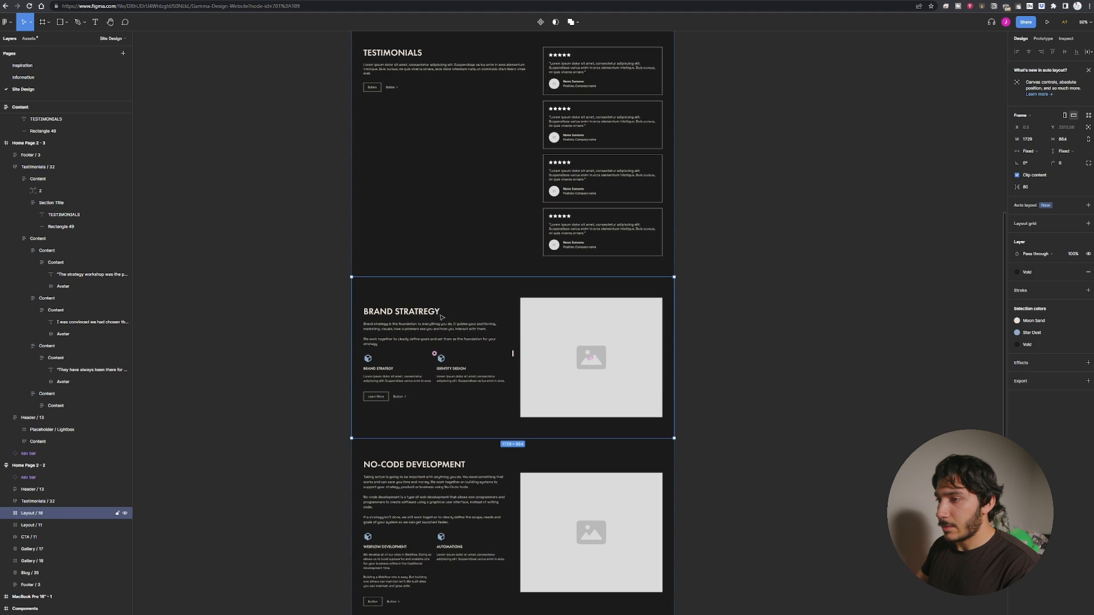
pyautogui.hotkey('ctrl', 'c')
pyautogui.hscroll(10, 431, 322)
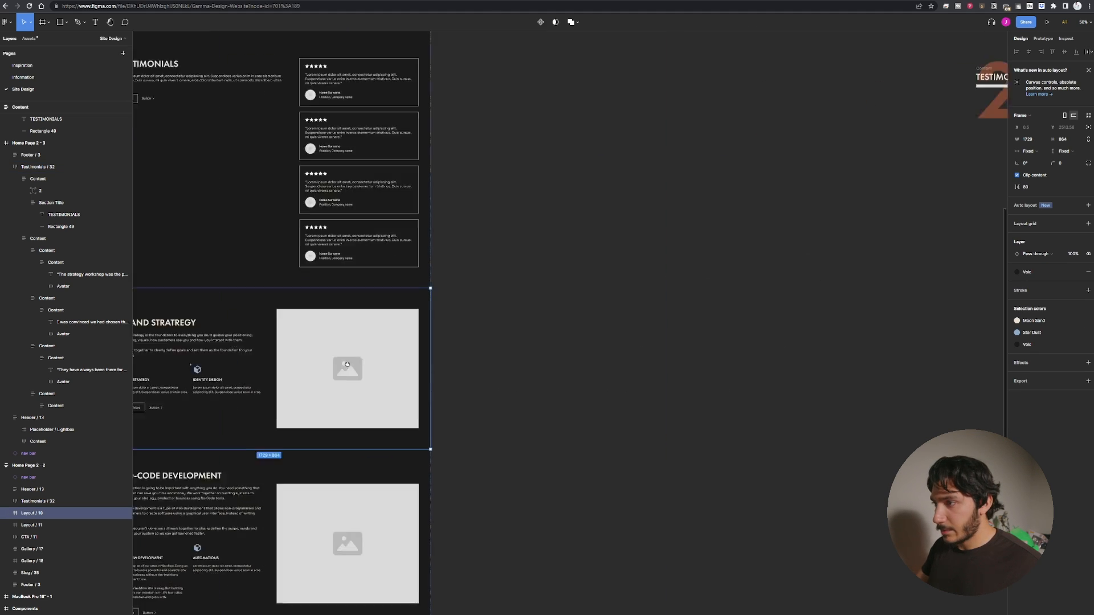
pyautogui.hotkey('ctrl', 'v')
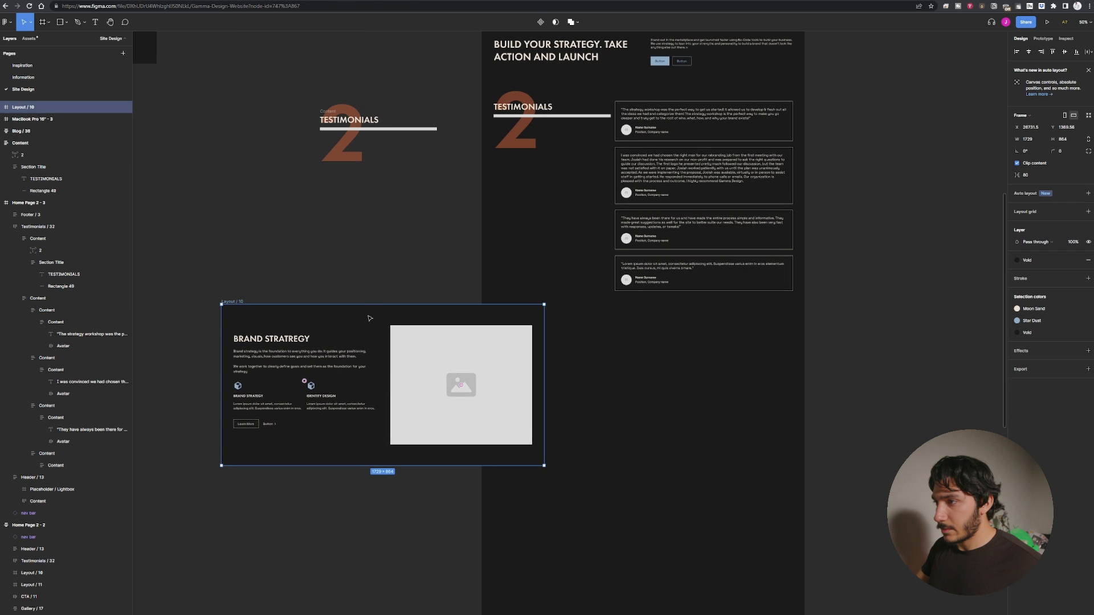
pyautogui.moveTo(385, 314); pyautogui.dragTo(636, 330)
pyautogui.click(566, 286)
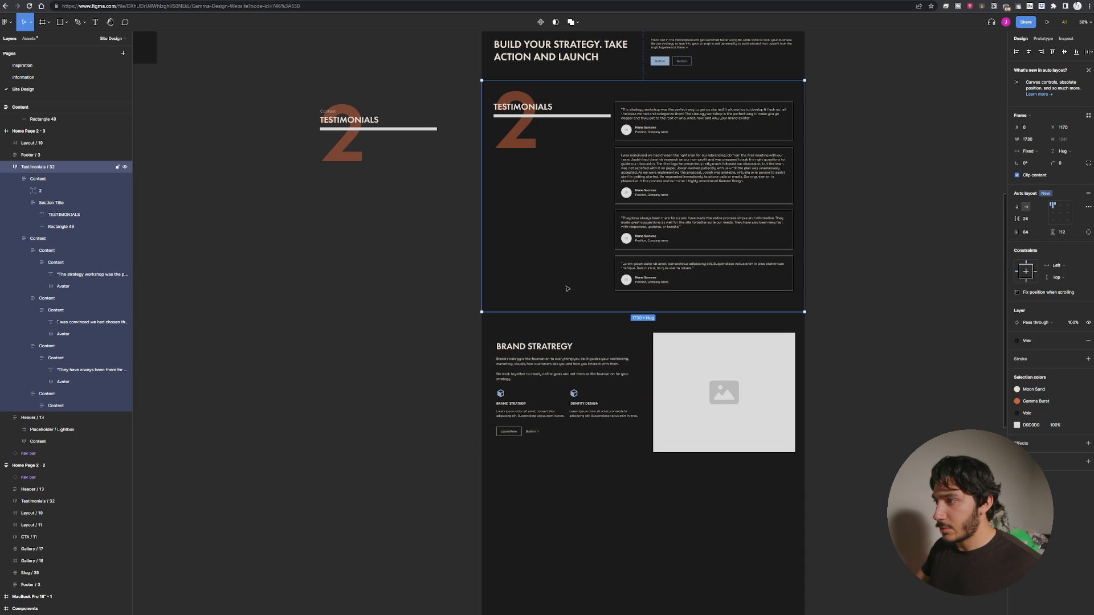
# Show the home page frame's 9 Col layout grid to check the section alignment.
pyautogui.click(669, 338)
pyautogui.moveTo(668, 325); pyautogui.dragTo(666, 325)
pyautogui.scroll(4, 829, 312)
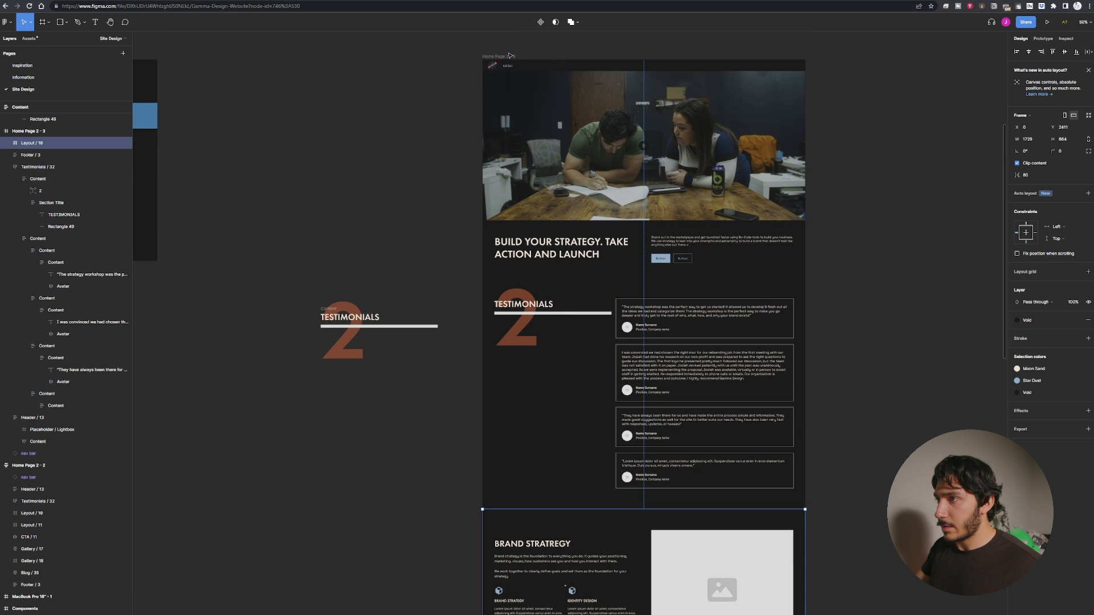
pyautogui.press('Escape')
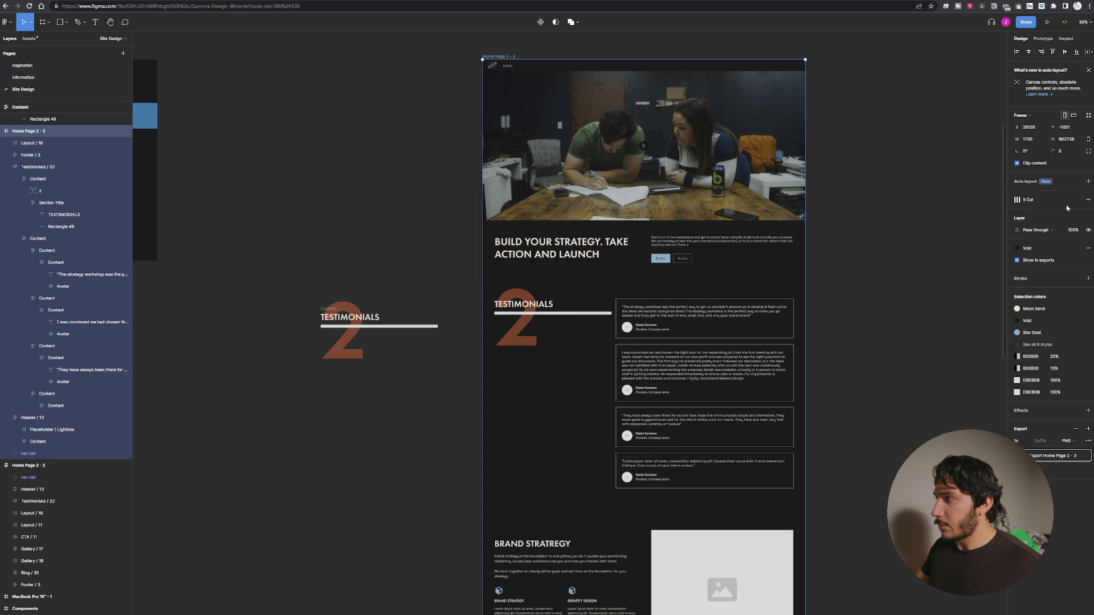
pyautogui.click(1065, 199)
pyautogui.click(848, 435)
pyautogui.scroll(-3, 658, 422)
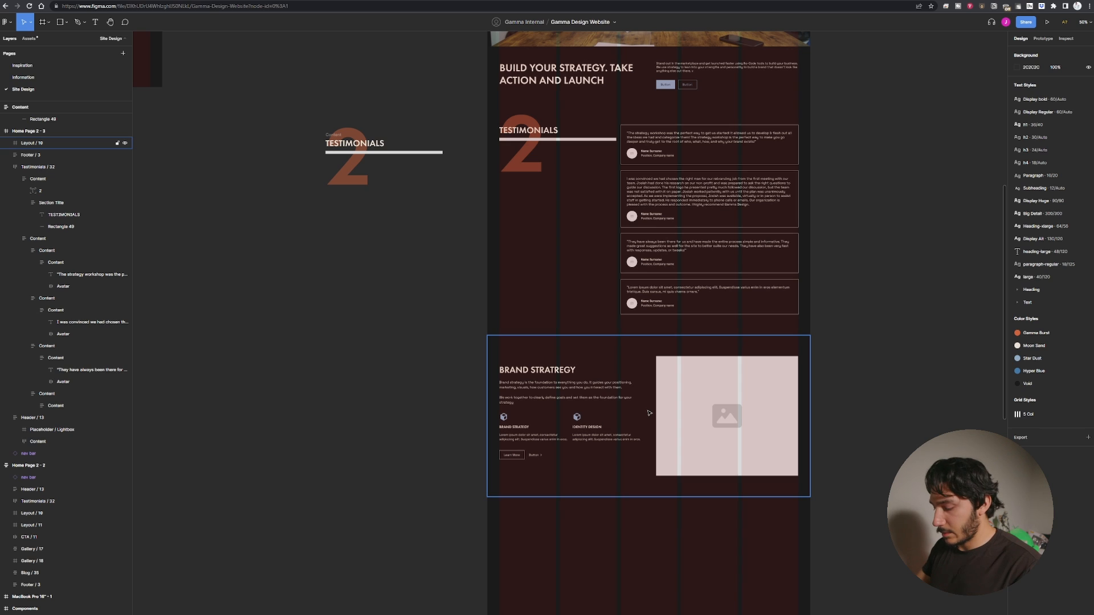
pyautogui.scroll(5, 648, 412)
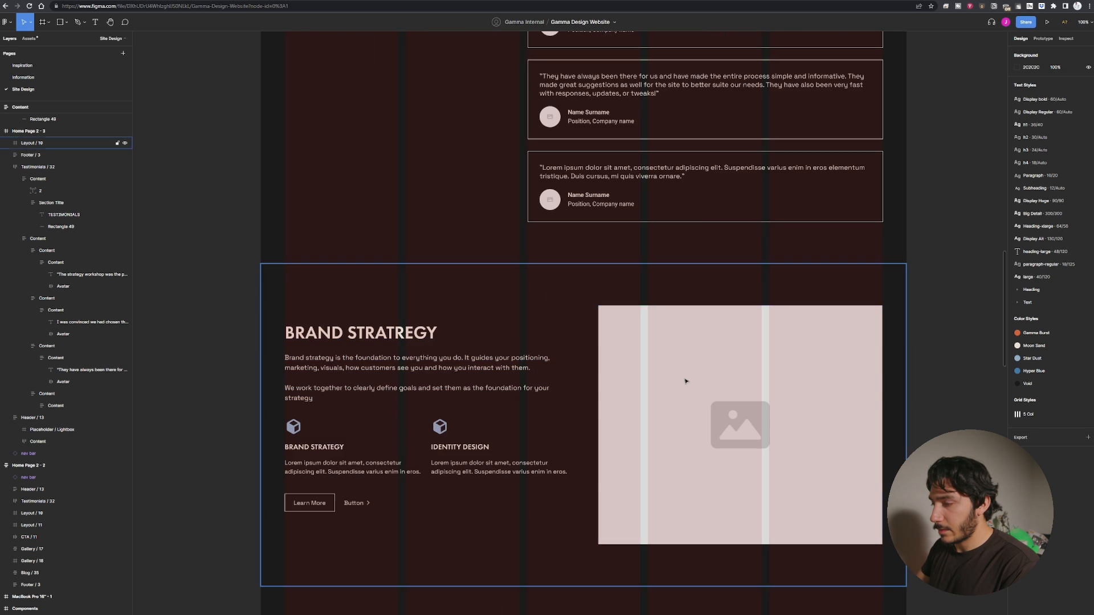
pyautogui.moveTo(686, 381); pyautogui.dragTo(705, 422)
pyautogui.hotkey('ctrl', '-')
pyautogui.hotkey('ctrl', '+')
pyautogui.moveTo(559, 387); pyautogui.dragTo(577, 490)
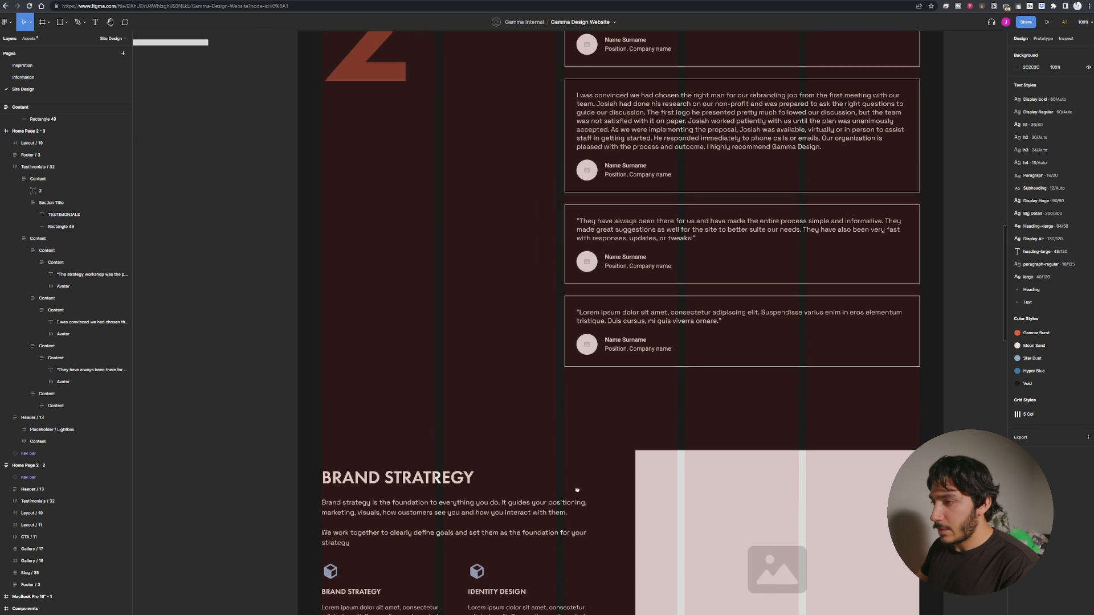
# Insert an FAQ section from the library's FAQ components below the Brand Strategy section and stretch it to the frame's full width.
pyautogui.hotkey('ctrl', '-')
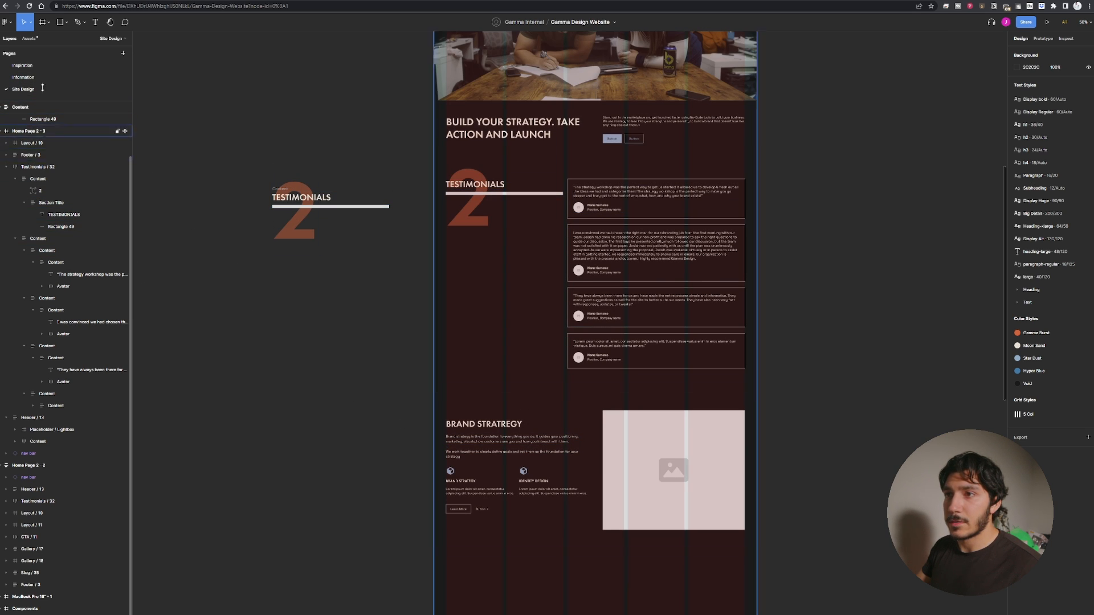
pyautogui.click(29, 39)
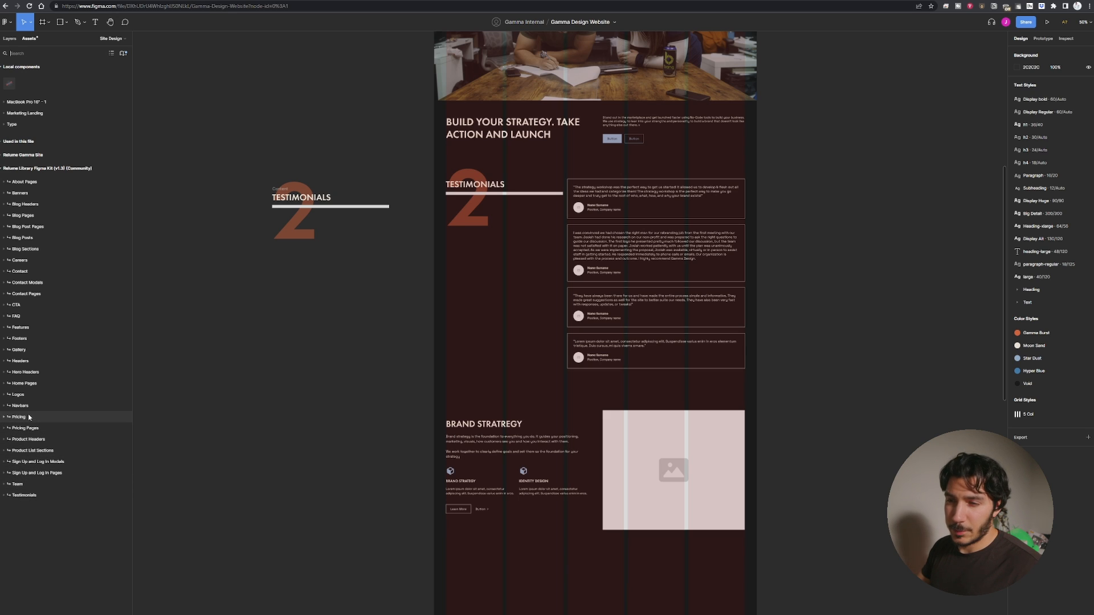
pyautogui.click(27, 316)
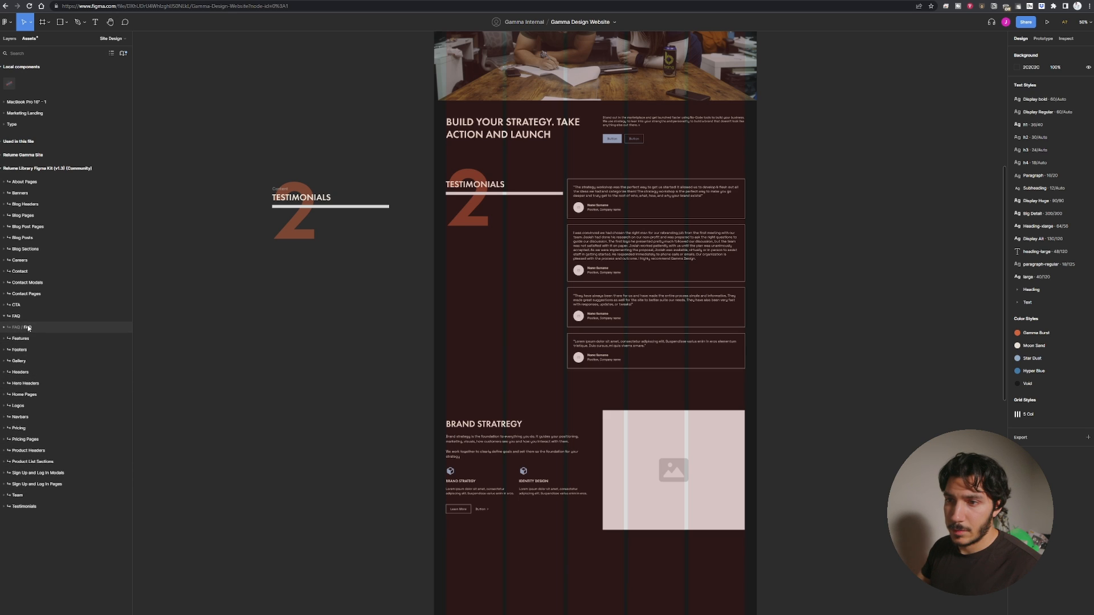
pyautogui.click(28, 328)
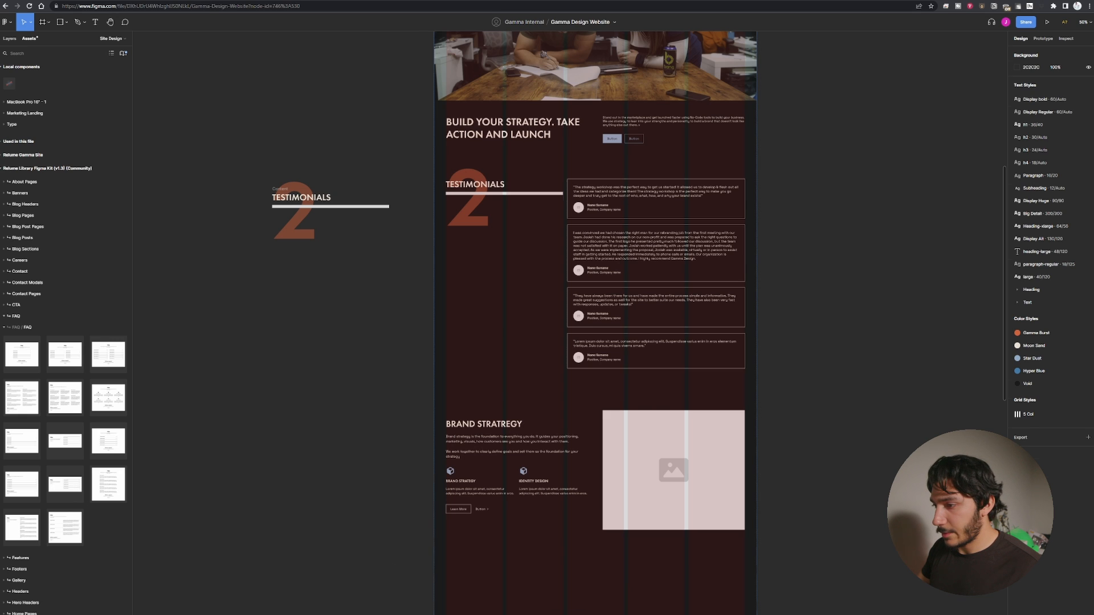
pyautogui.moveTo(65, 484); pyautogui.dragTo(581, 593)
pyautogui.moveTo(590, 592); pyautogui.dragTo(532, 374)
pyautogui.moveTo(486, 422); pyautogui.dragTo(501, 447)
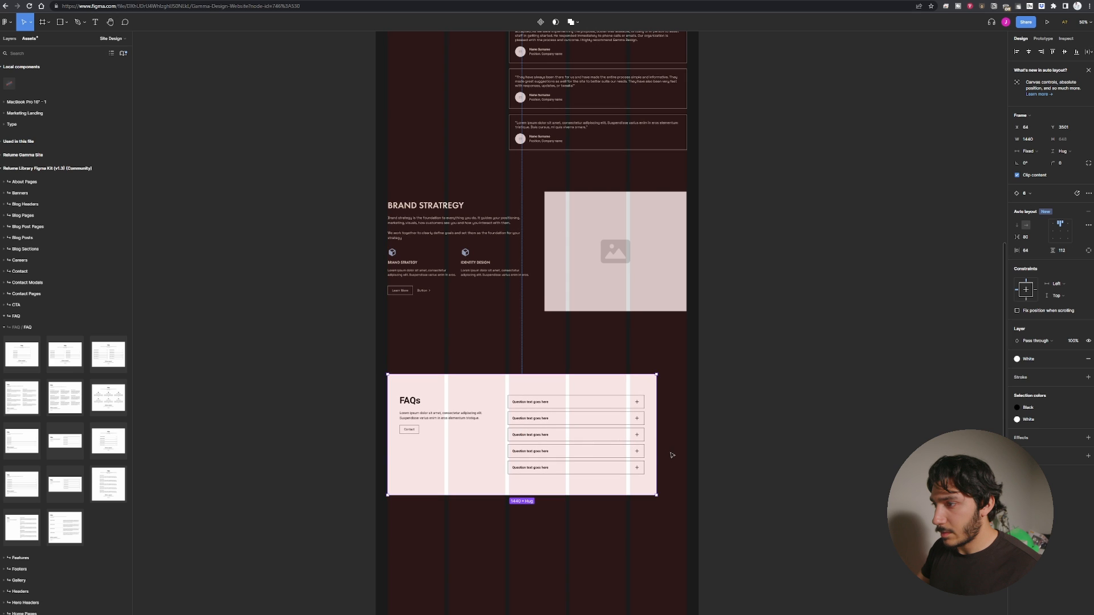
pyautogui.moveTo(657, 448)
pyautogui.mouseDown()
pyautogui.moveTo(696, 451)
pyautogui.moveTo(665, 452)
pyautogui.mouseUp()
pyautogui.moveTo(603, 444); pyautogui.dragTo(699, 446)
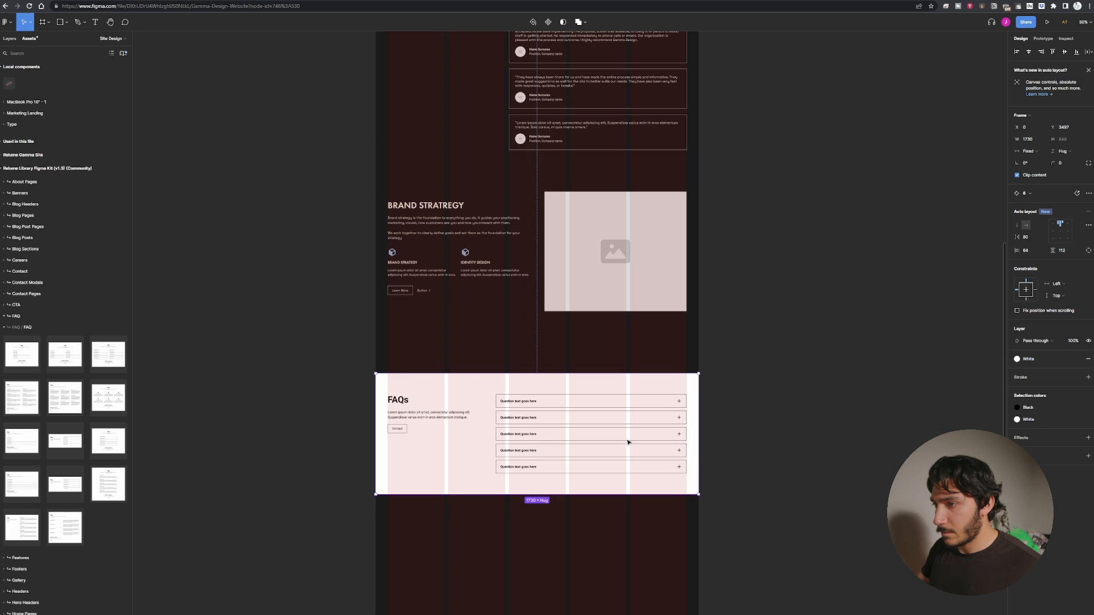
# Detach the FAQ section from its component instance.
pyautogui.click(318, 391)
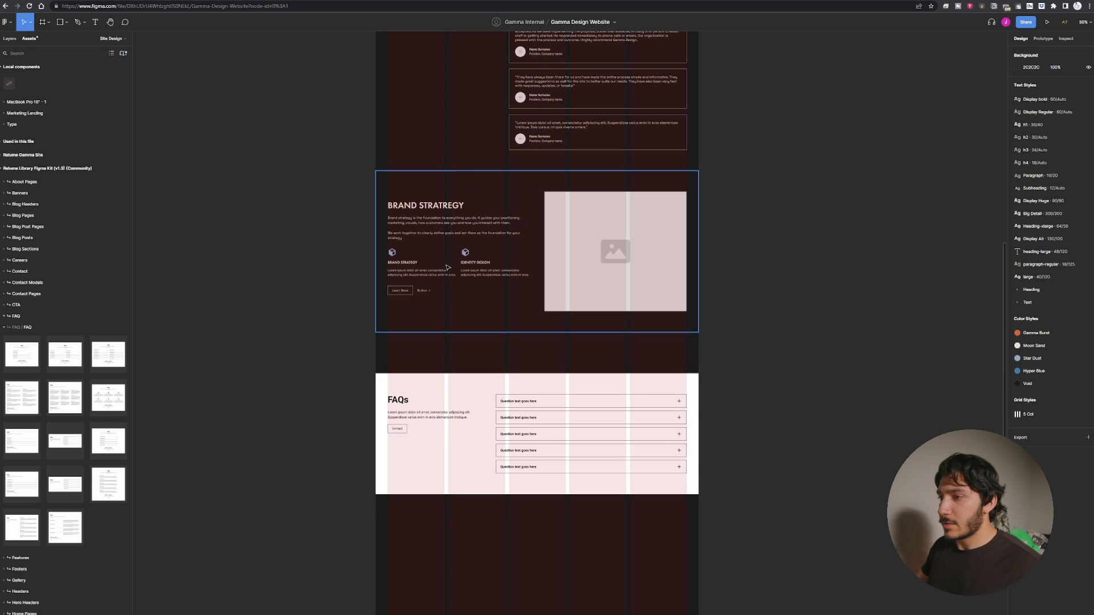
pyautogui.doubleClick(400, 401)
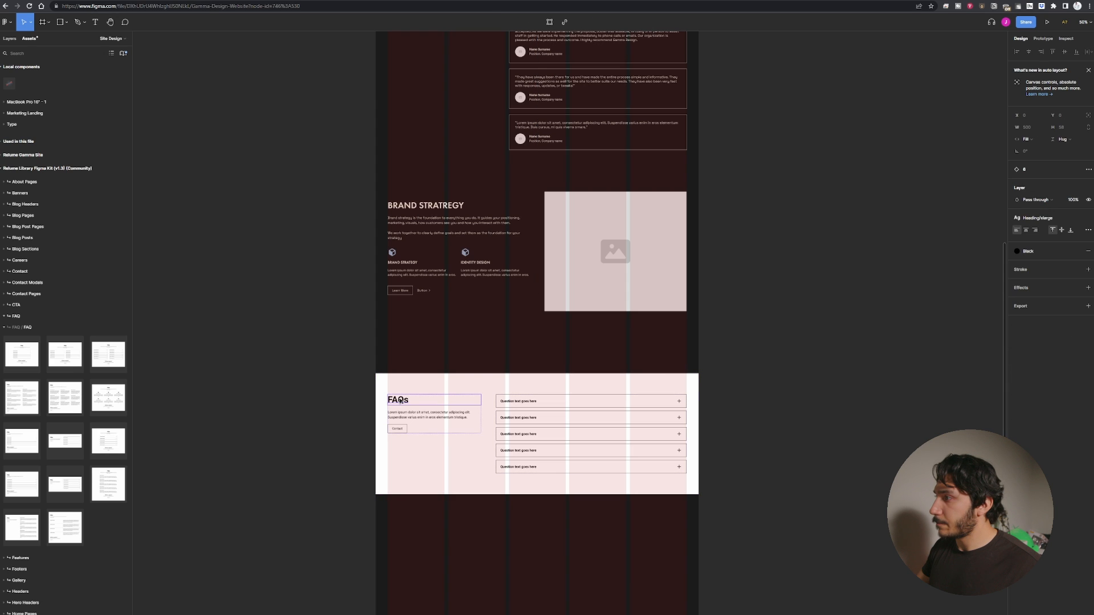
pyautogui.click(340, 421)
pyautogui.doubleClick(400, 402)
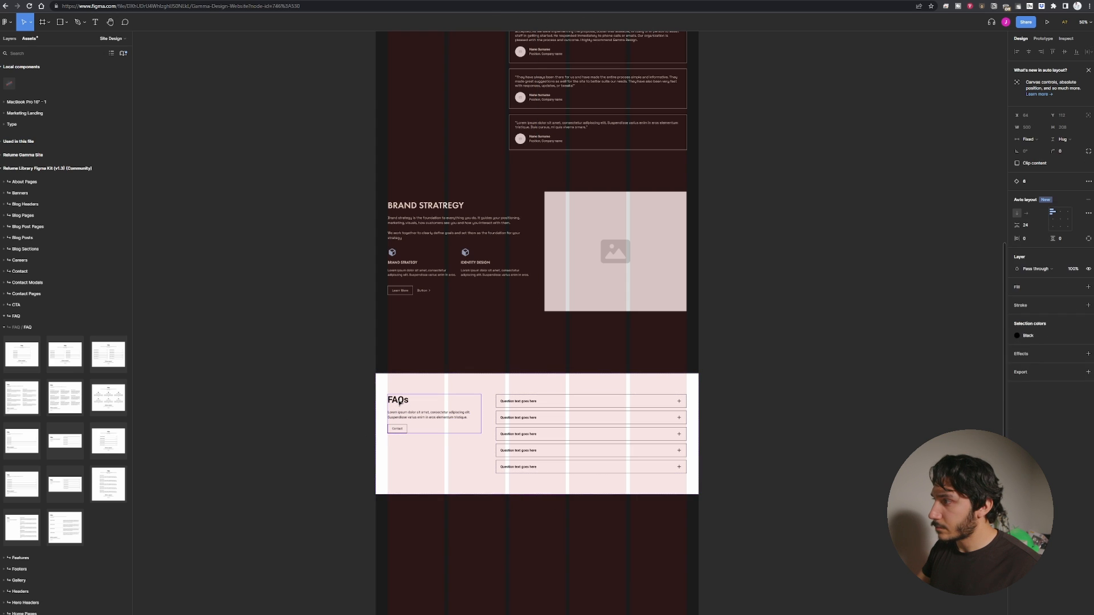
pyautogui.doubleClick(400, 404)
pyautogui.scroll(5, 397, 403)
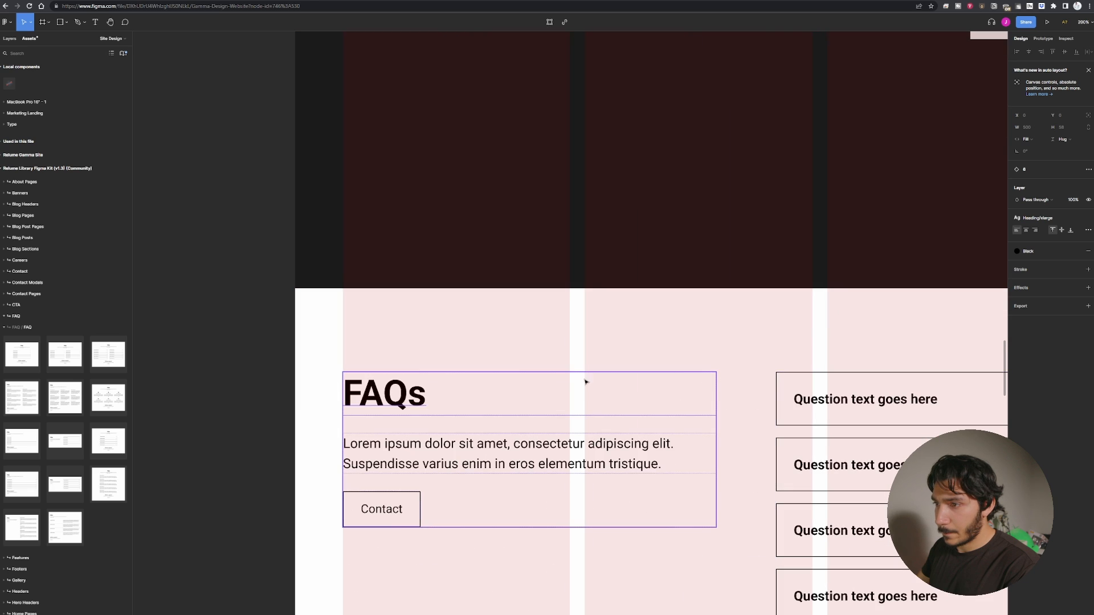
pyautogui.scroll(-5, 264, 408)
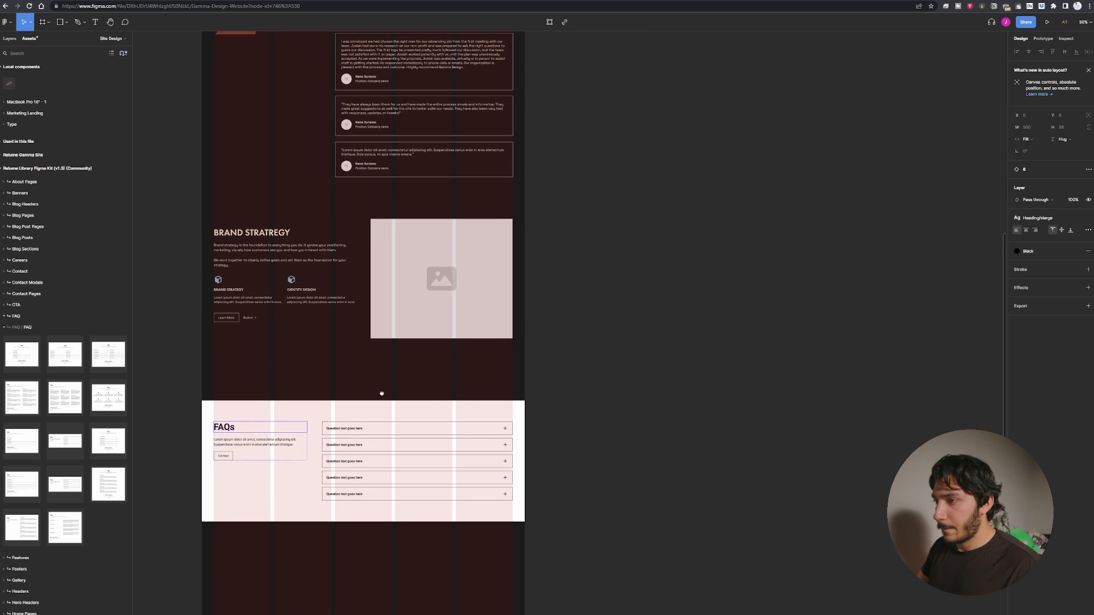
pyautogui.moveTo(381, 393); pyautogui.dragTo(520, 395)
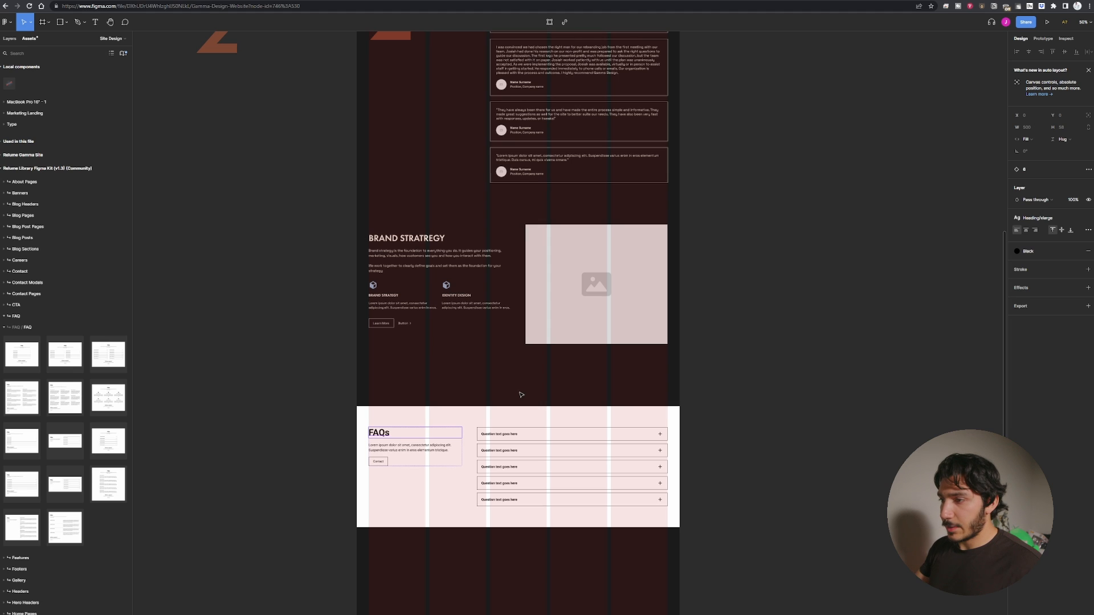
pyautogui.click(548, 456)
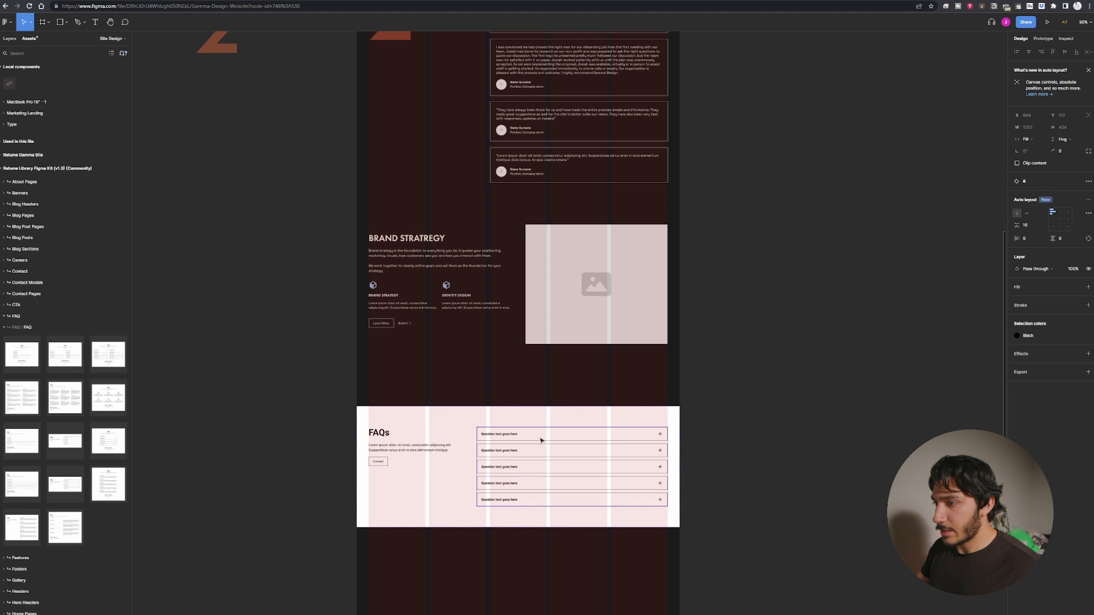
pyautogui.click(456, 458)
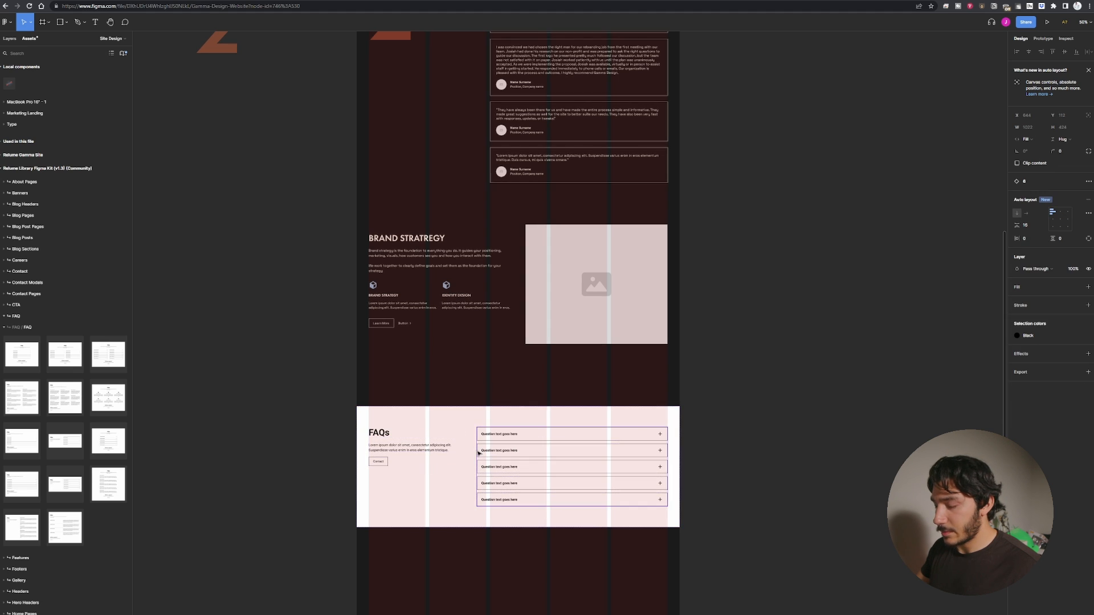
pyautogui.rightClick(450, 414)
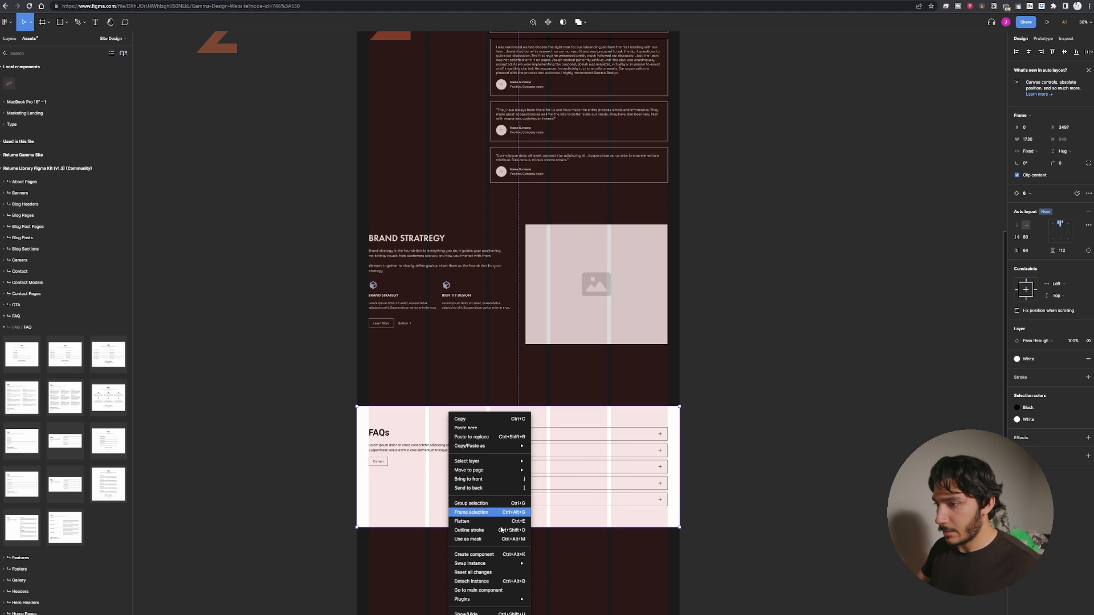
pyautogui.click(494, 586)
pyautogui.click(475, 433)
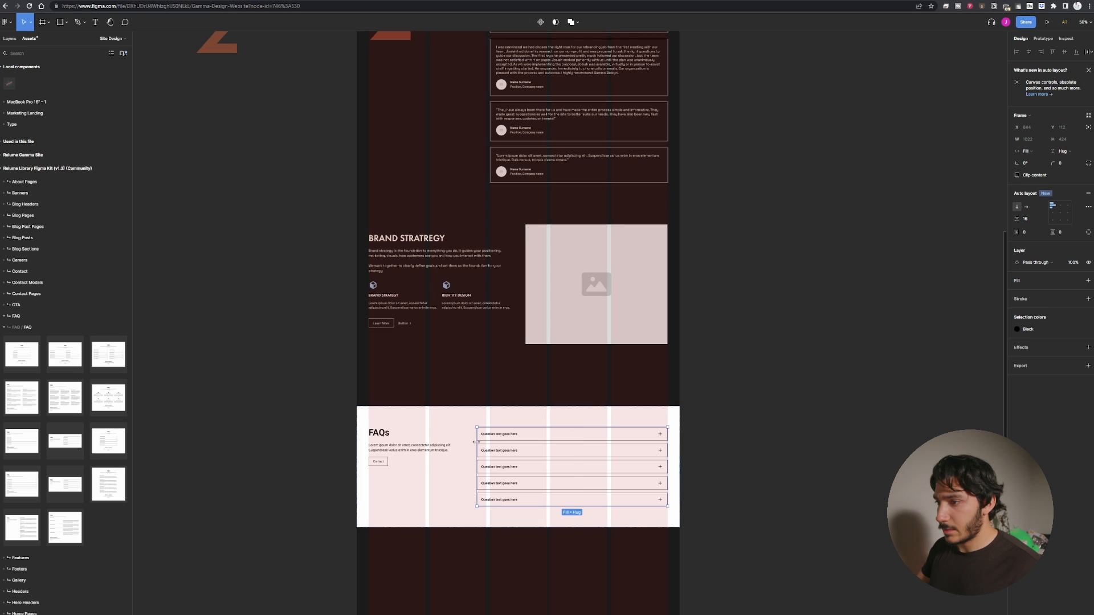
pyautogui.moveTo(476, 443); pyautogui.dragTo(494, 443)
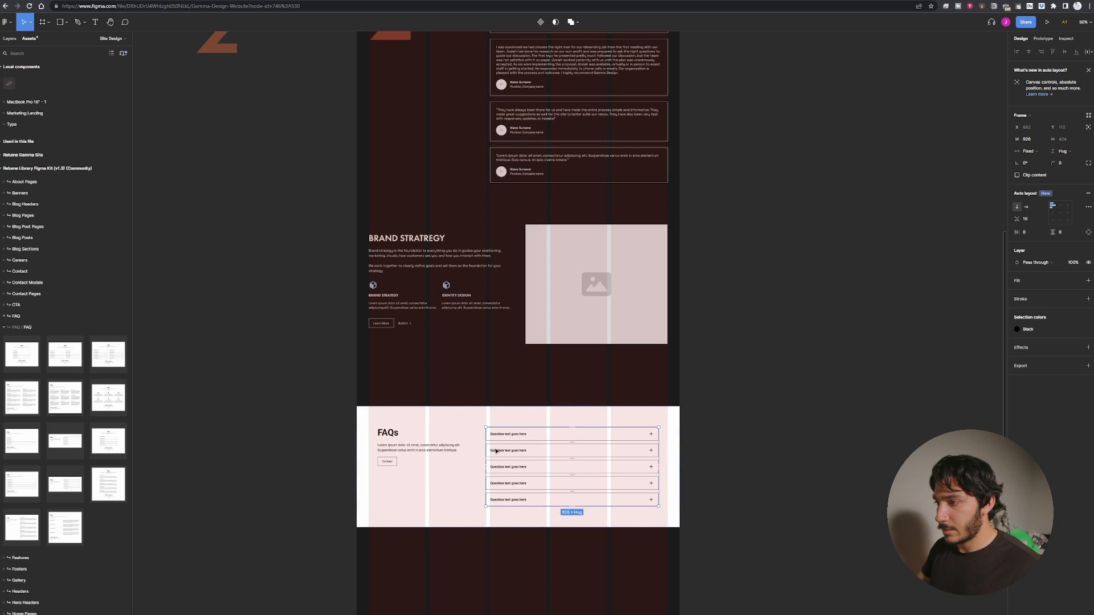
pyautogui.hotkey('ctrl', 'z')
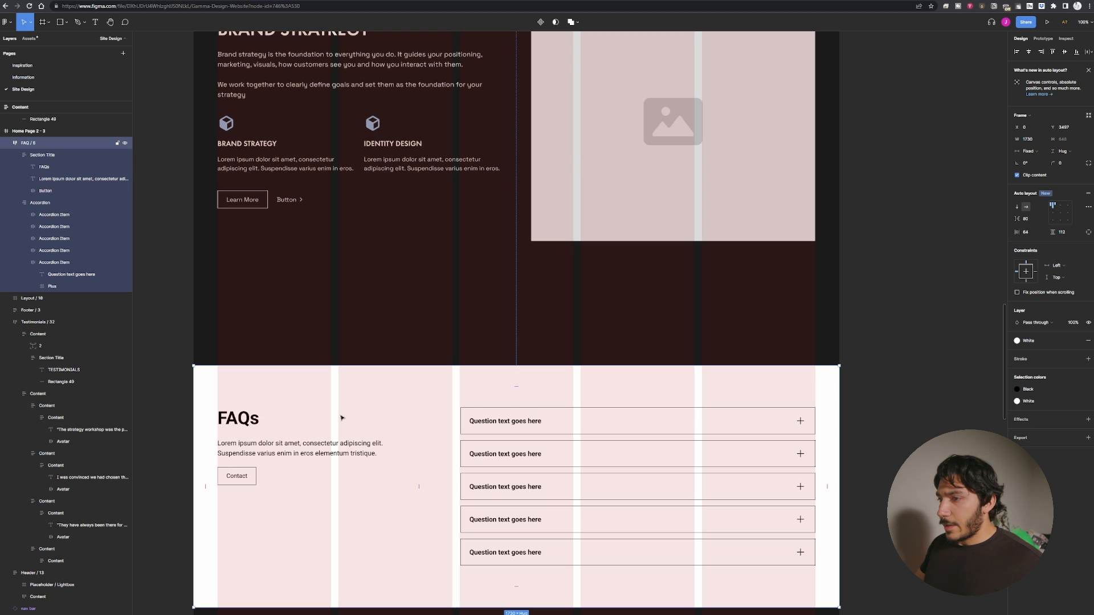
# Recolor the FAQ section by replacing its black with Moon Sand and its white with Void.
pyautogui.click(231, 420)
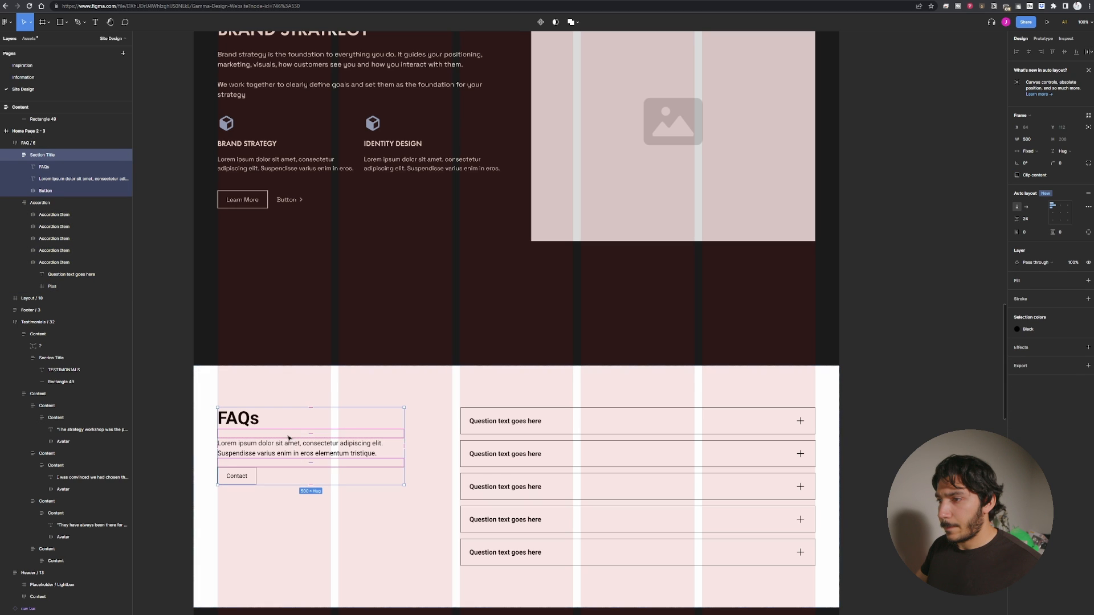
pyautogui.click(336, 520)
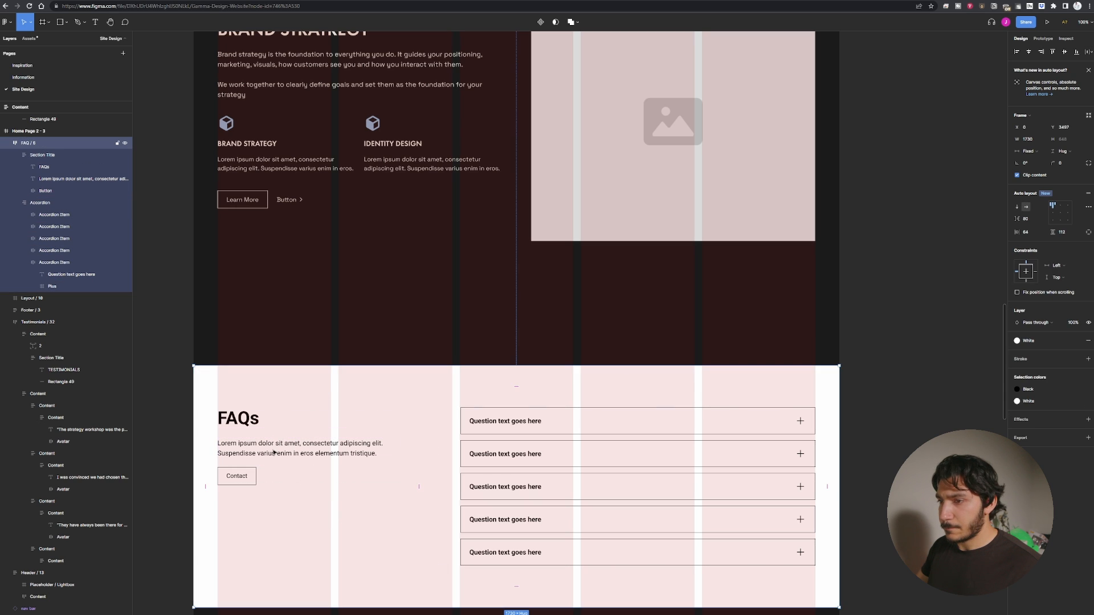
pyautogui.click(242, 432)
pyautogui.moveTo(375, 424); pyautogui.dragTo(794, 538)
pyautogui.hotkey('ctrl', '-')
pyautogui.moveTo(622, 407); pyautogui.dragTo(477, 503)
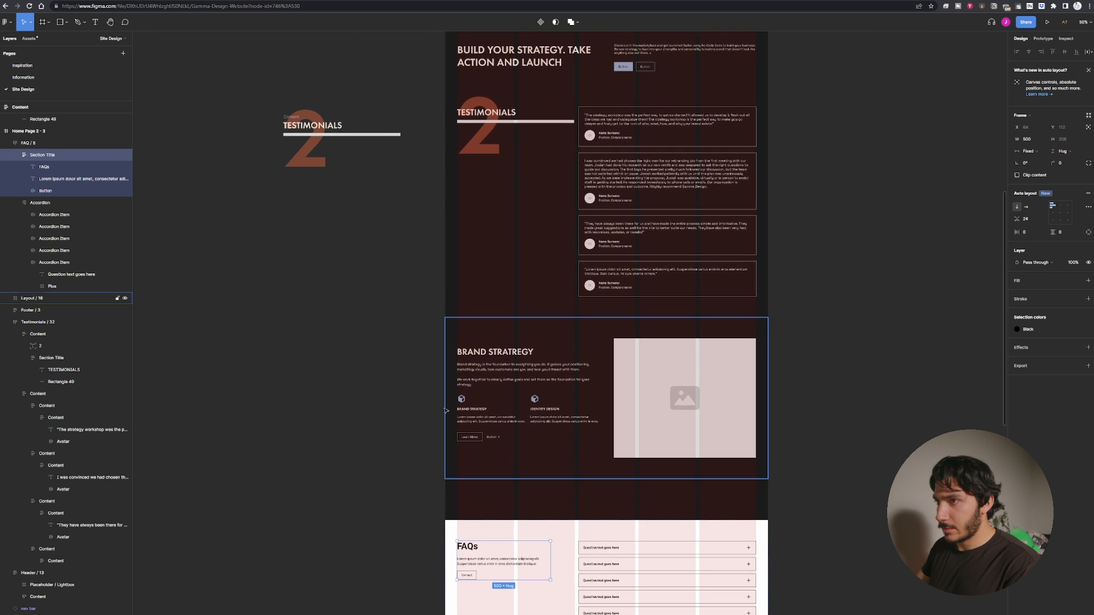
pyautogui.click(320, 145)
pyautogui.click(515, 529)
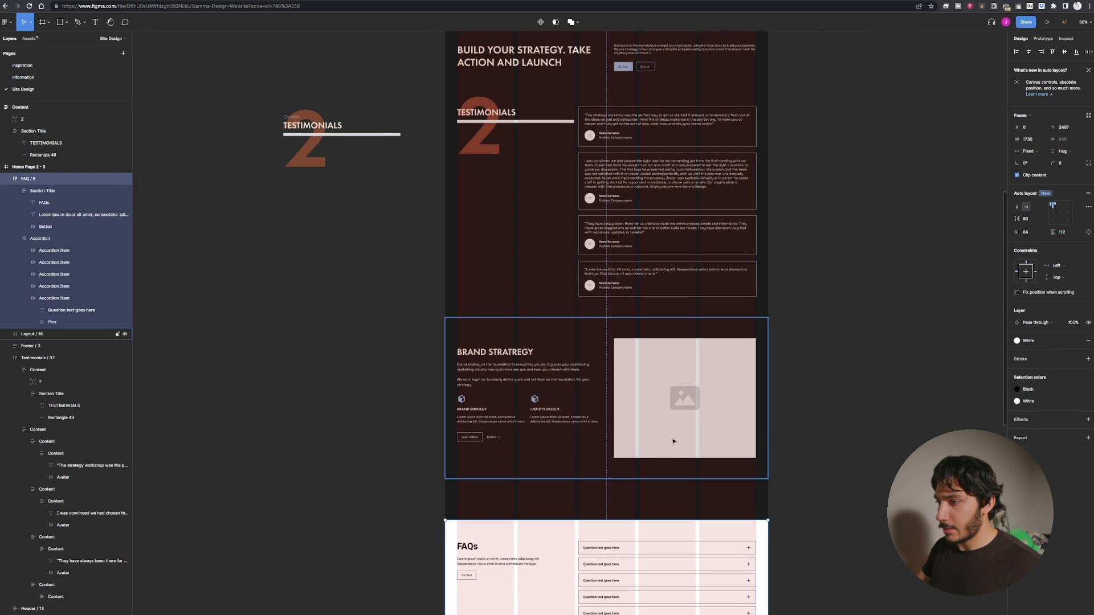
pyautogui.click(1016, 389)
pyautogui.click(985, 422)
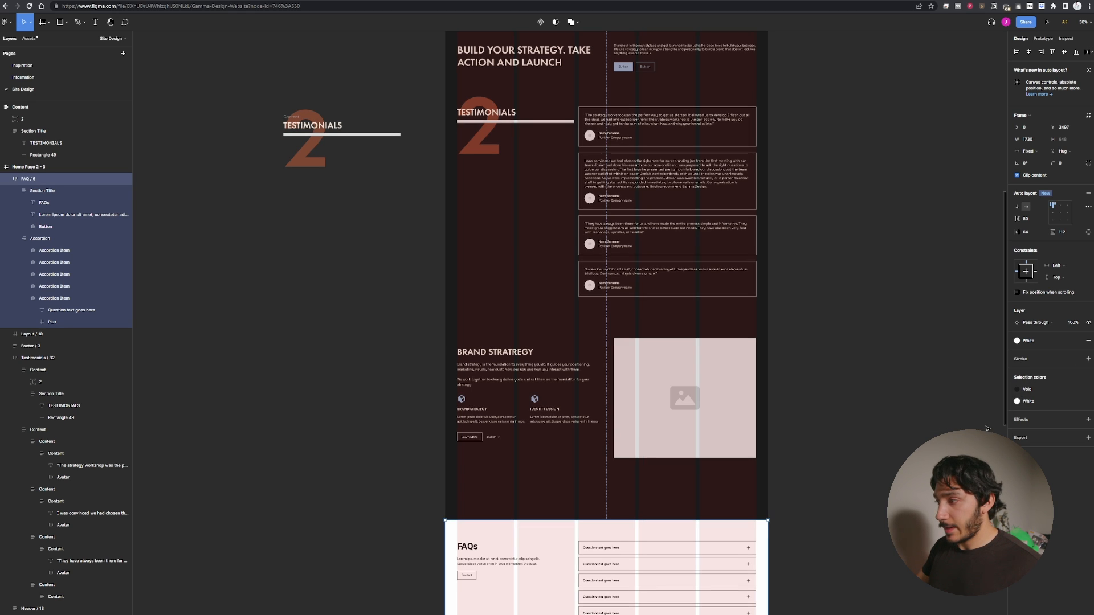
pyautogui.click(1017, 401)
pyautogui.click(984, 422)
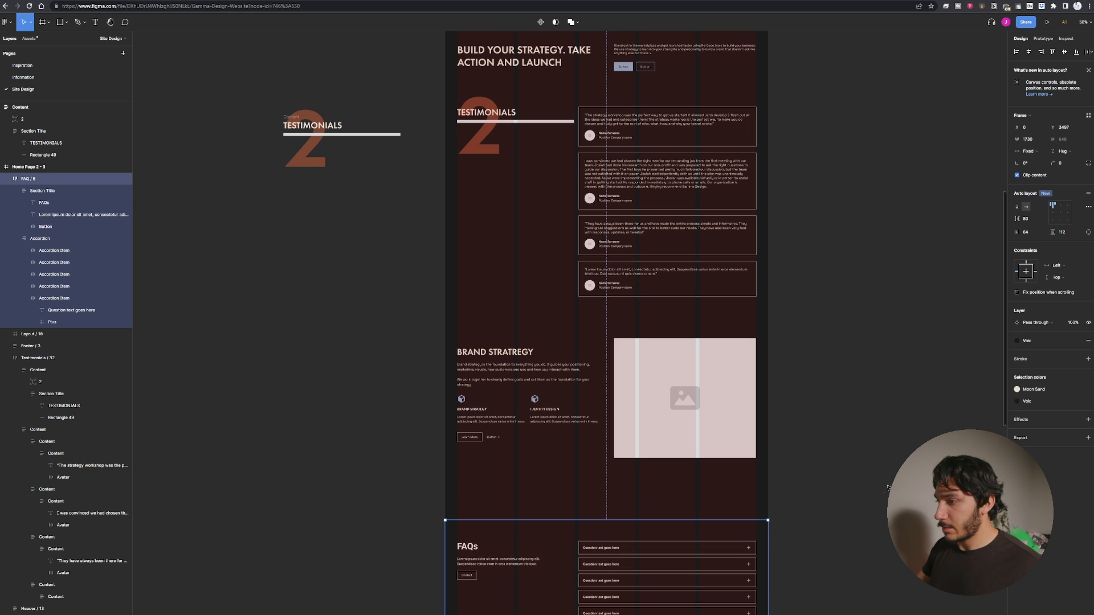
pyautogui.click(860, 501)
# Copy the spare testimonials title group with the large 2 and paste it into the FAQ section's title area.
pyautogui.doubleClick(502, 545)
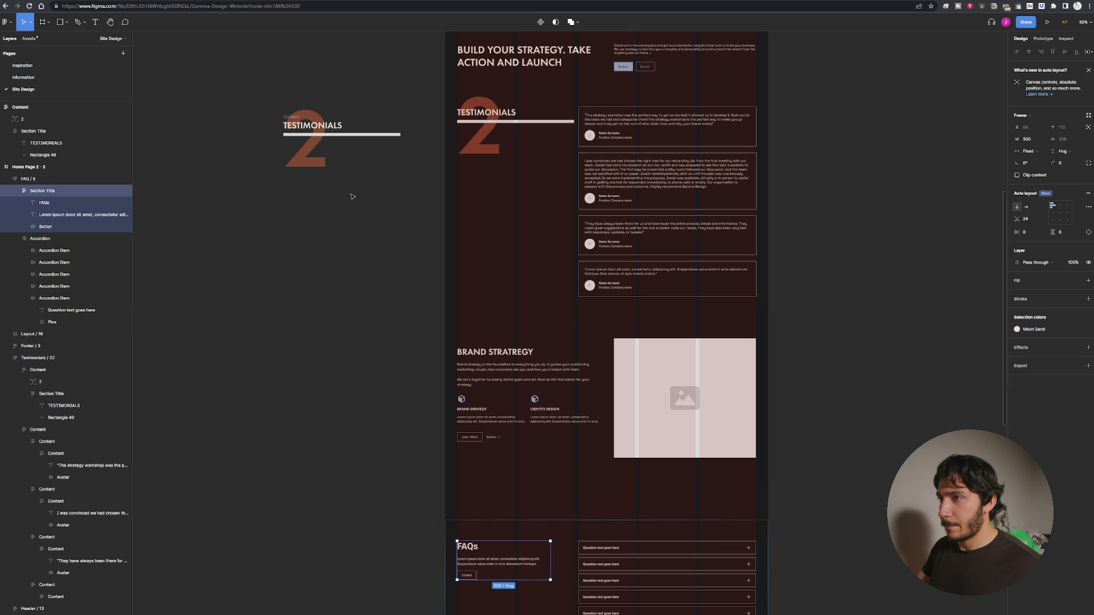
pyautogui.click(312, 158)
pyautogui.moveTo(245, 79); pyautogui.dragTo(367, 179)
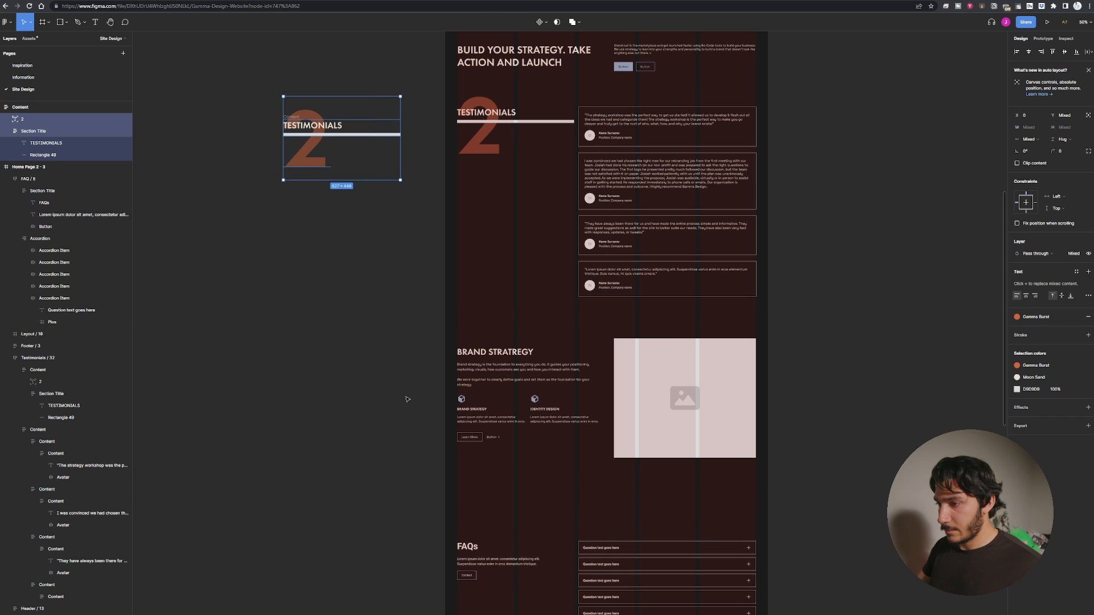
pyautogui.click(483, 550)
pyautogui.hotkey('ctrl', 'v')
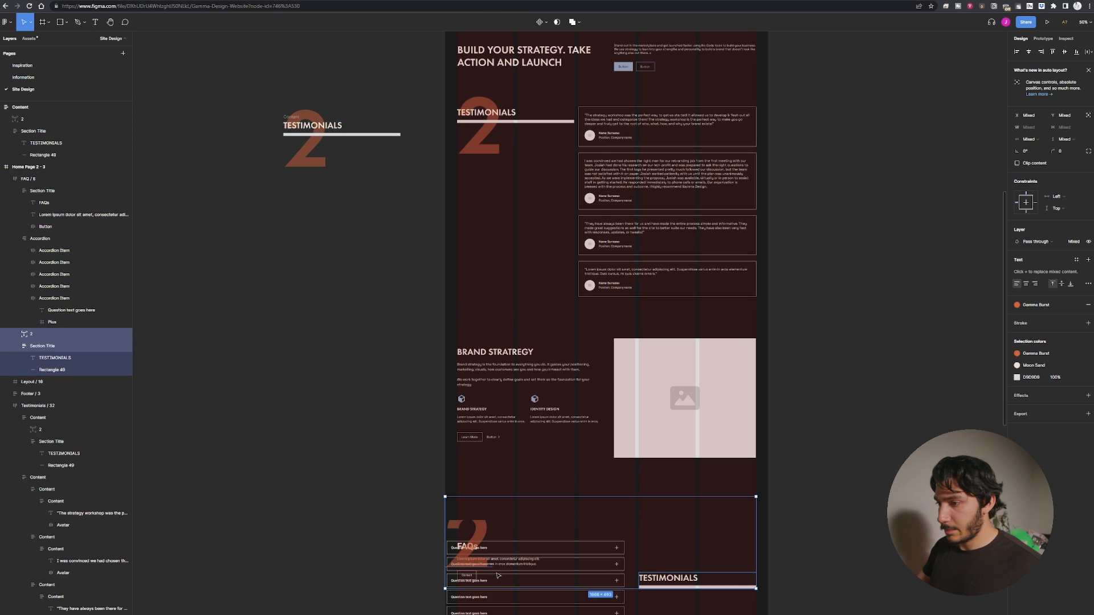
pyautogui.hotkey('ctrl', 'z')
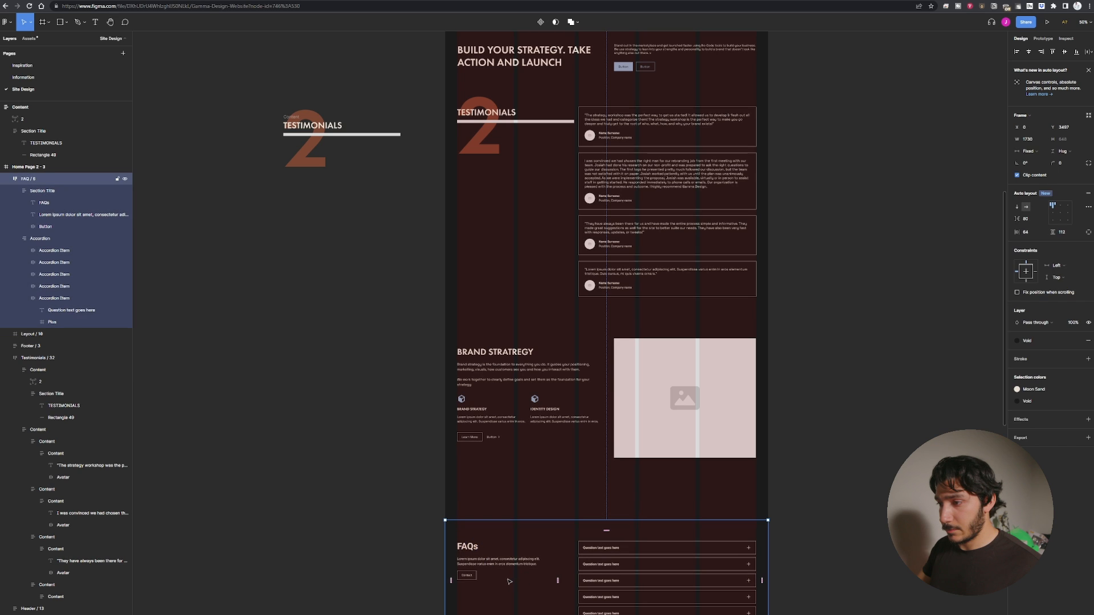
pyautogui.click(481, 560)
pyautogui.hotkey('ctrl', 'v')
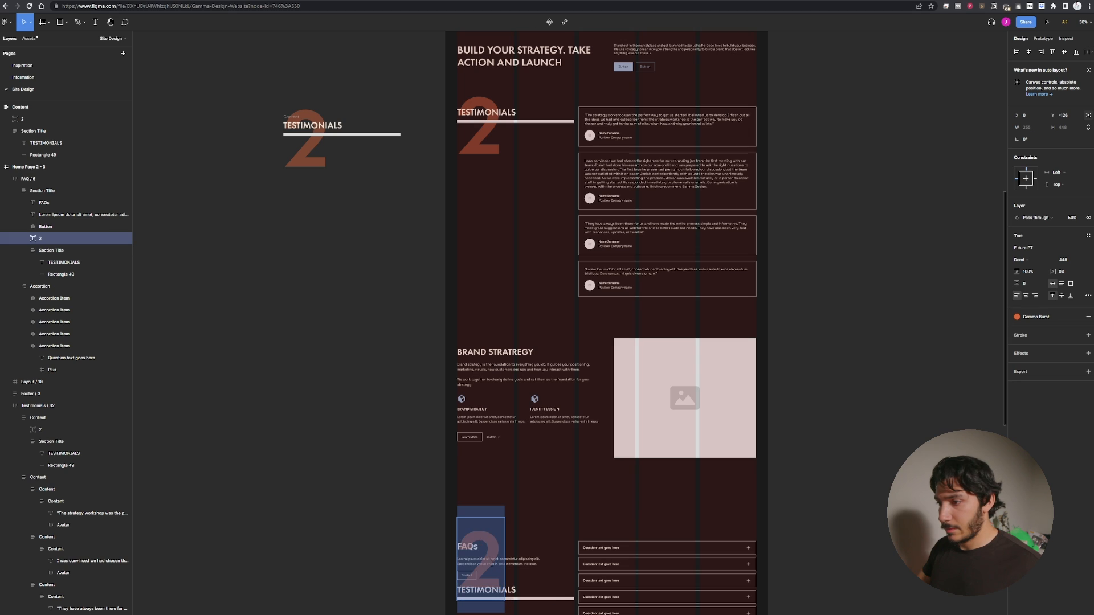
# Delete the FAQ section's lorem ipsum description paragraph.
pyautogui.click(525, 564)
pyautogui.press('Delete')
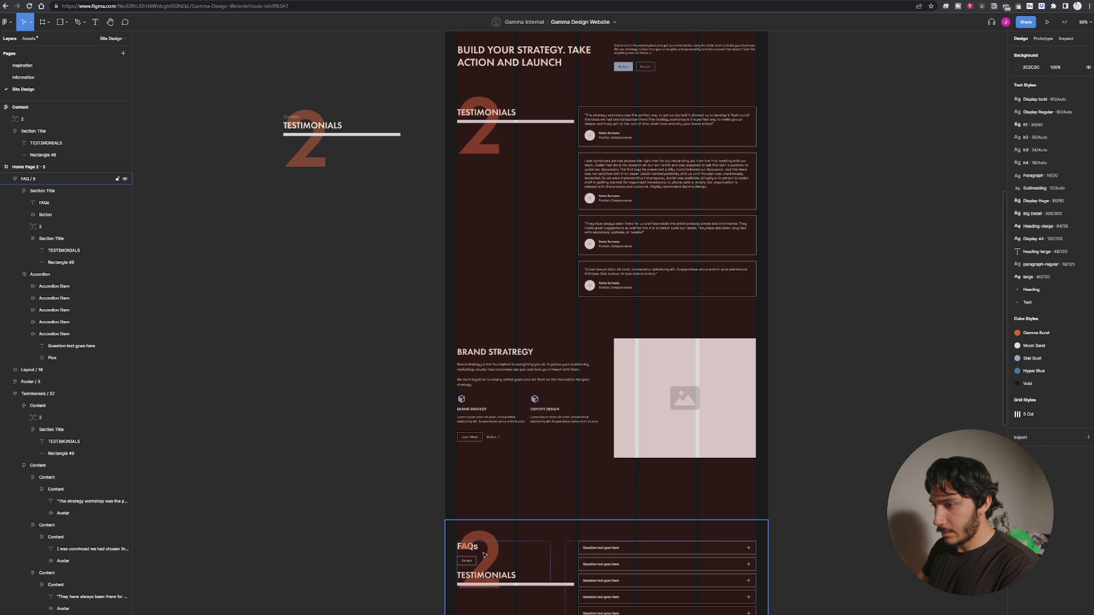
pyautogui.doubleClick(468, 551)
pyautogui.doubleClick(468, 551)
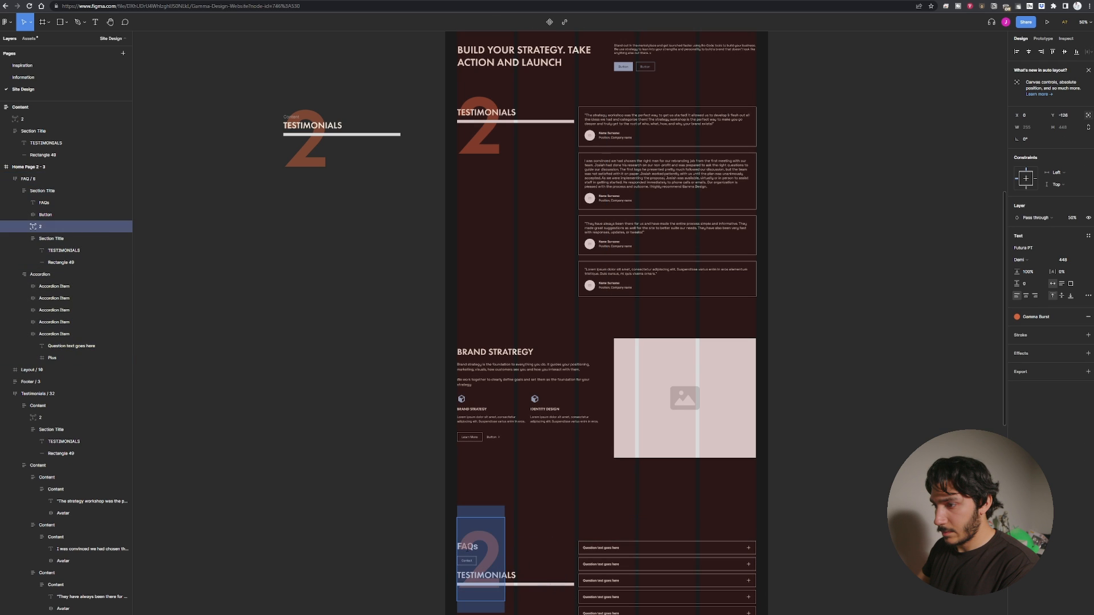
pyautogui.doubleClick(468, 547)
pyautogui.click(457, 547)
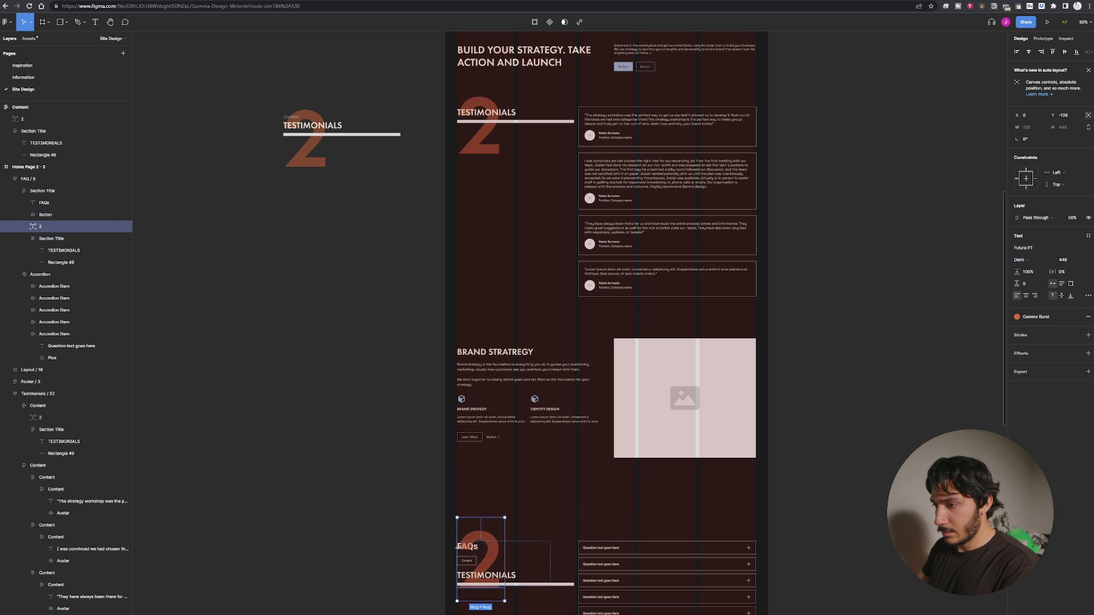
pyautogui.doubleClick(472, 550)
pyautogui.doubleClick(471, 548)
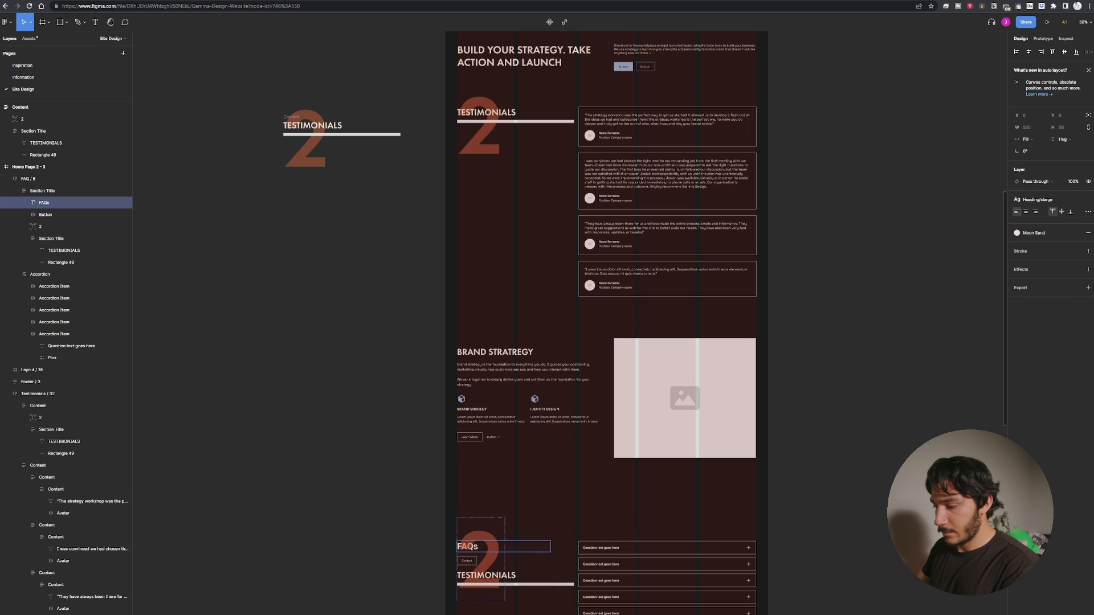
pyautogui.click(471, 568)
# Examine the FAQ section's title area and the pasted title group up close.
pyautogui.hotkey('ctrl', '+')
pyautogui.hotkey('ctrl', '+')
pyautogui.moveTo(409, 521); pyautogui.dragTo(614, 431)
pyautogui.hotkey('ctrl', '-')
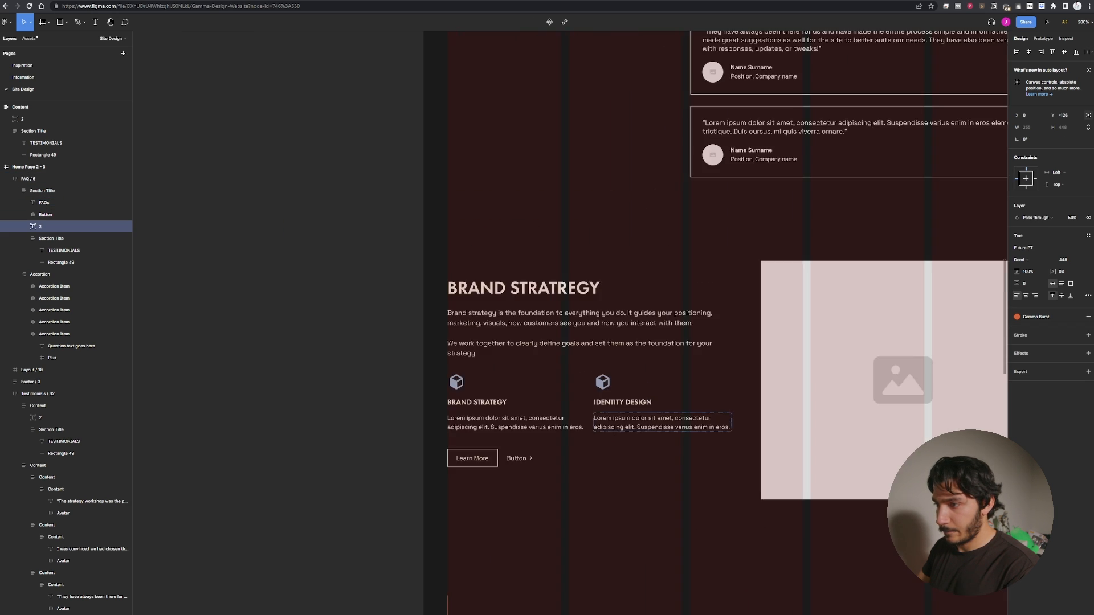
pyautogui.hotkey('ctrl', '-')
pyautogui.moveTo(579, 506); pyautogui.dragTo(598, 434)
pyautogui.hotkey('ctrl', '+')
pyautogui.hotkey('ctrl', '+')
pyautogui.moveTo(490, 612); pyautogui.dragTo(591, 396)
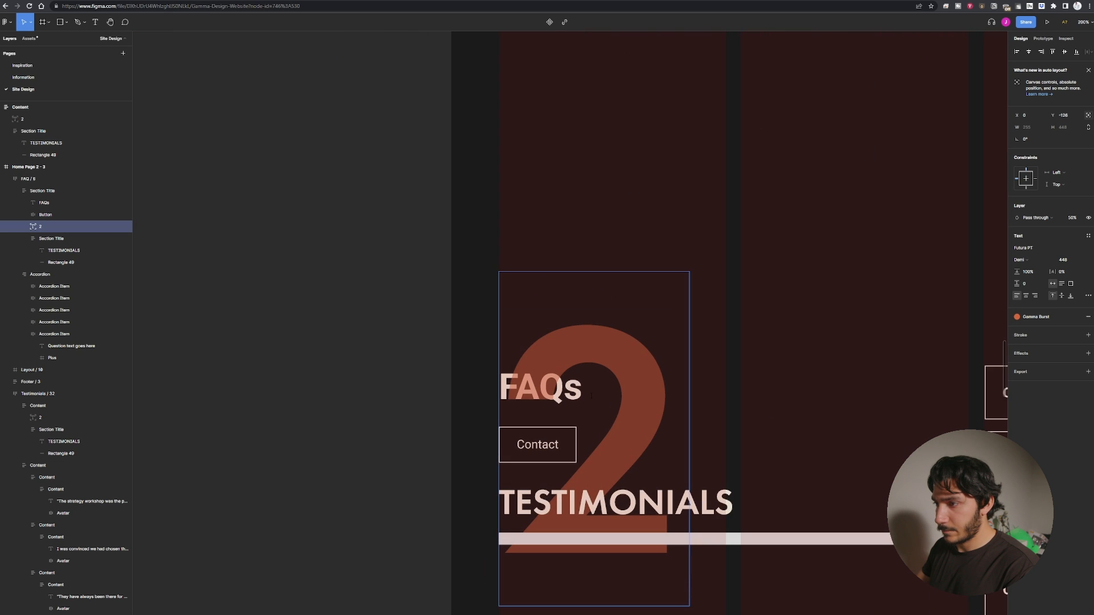
# Delete the FAQs heading and the Contact button from the FAQ section's title area.
pyautogui.press('Return')
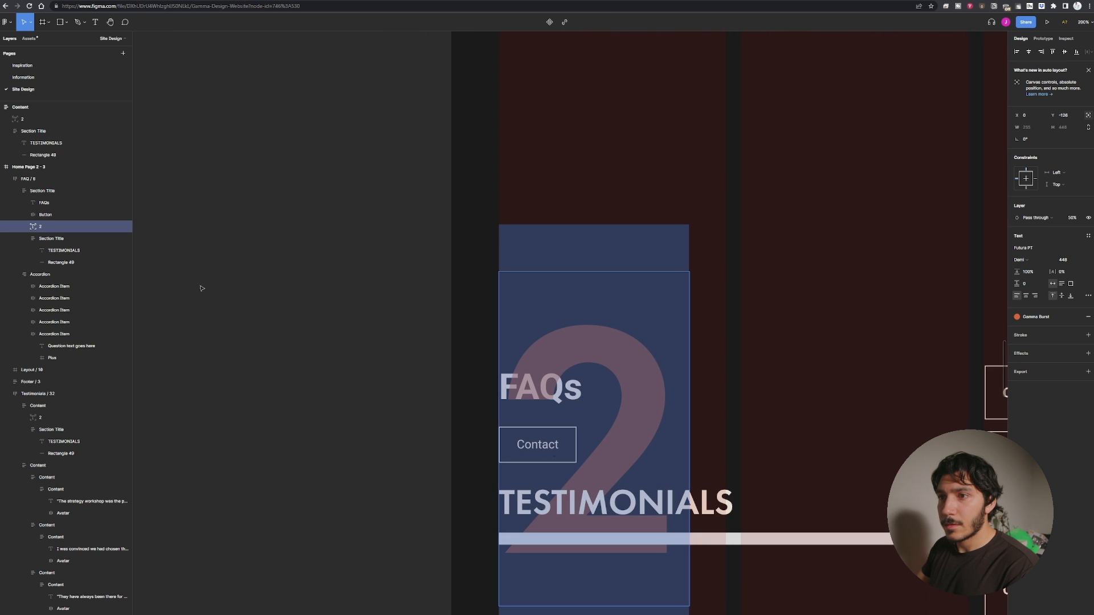
pyautogui.click(53, 201)
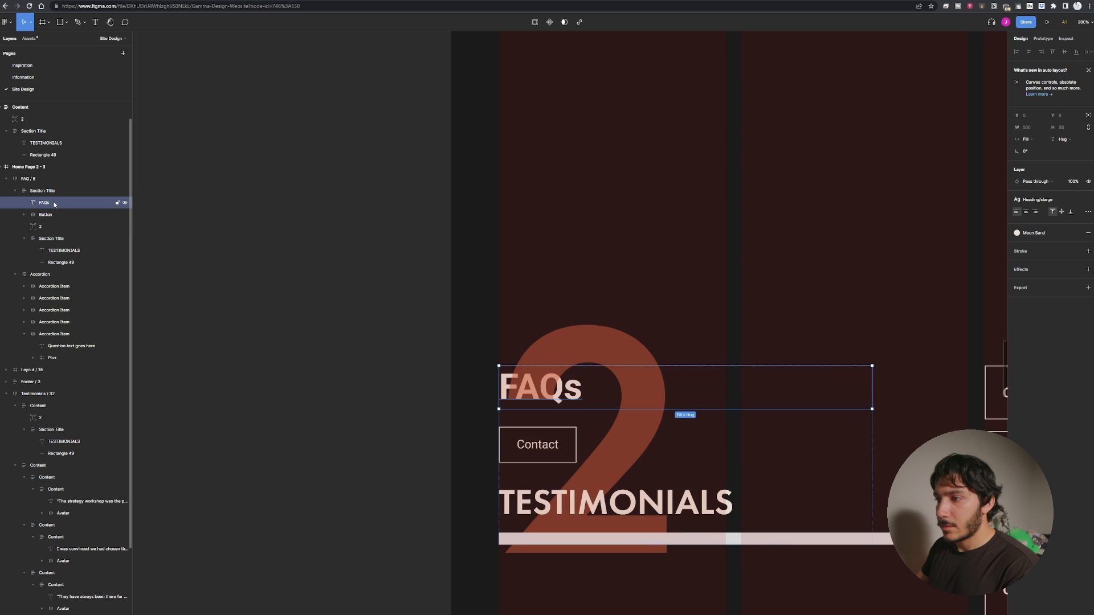
pyautogui.press('Delete')
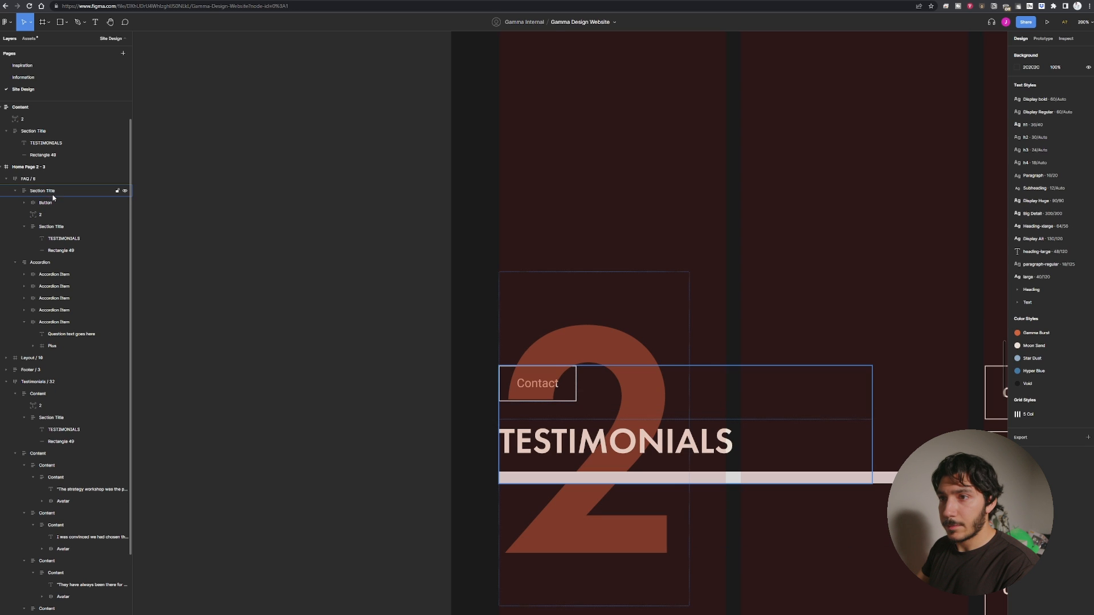
pyautogui.click(53, 202)
pyautogui.press('Delete')
# Change the large number in the pasted title group from 2 to 3.
pyautogui.doubleClick(558, 347)
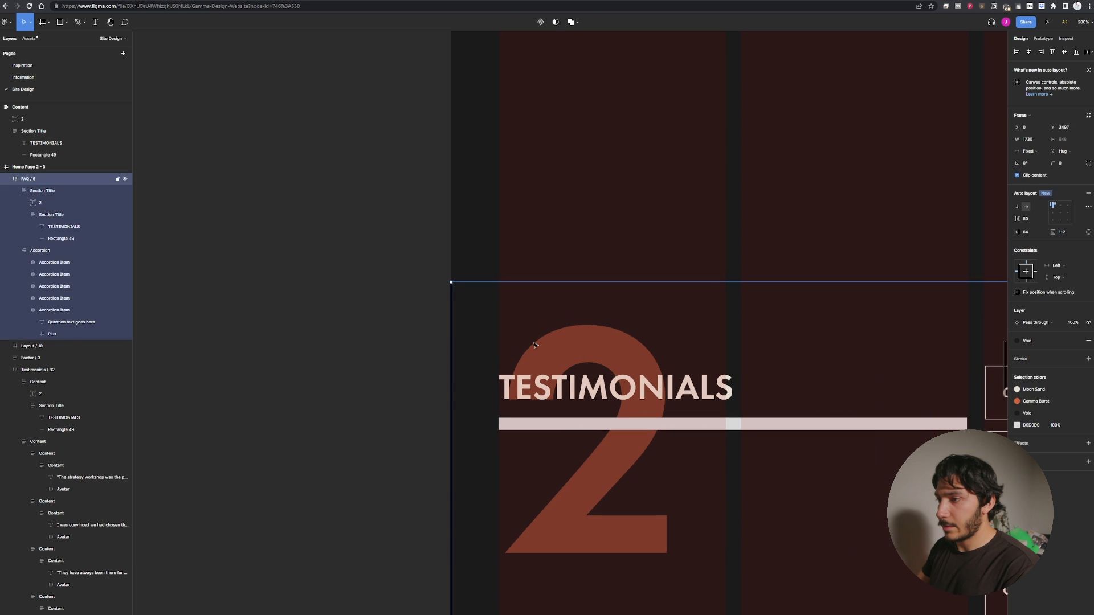
pyautogui.doubleClick(559, 348)
pyautogui.doubleClick(558, 347)
pyautogui.write('3')
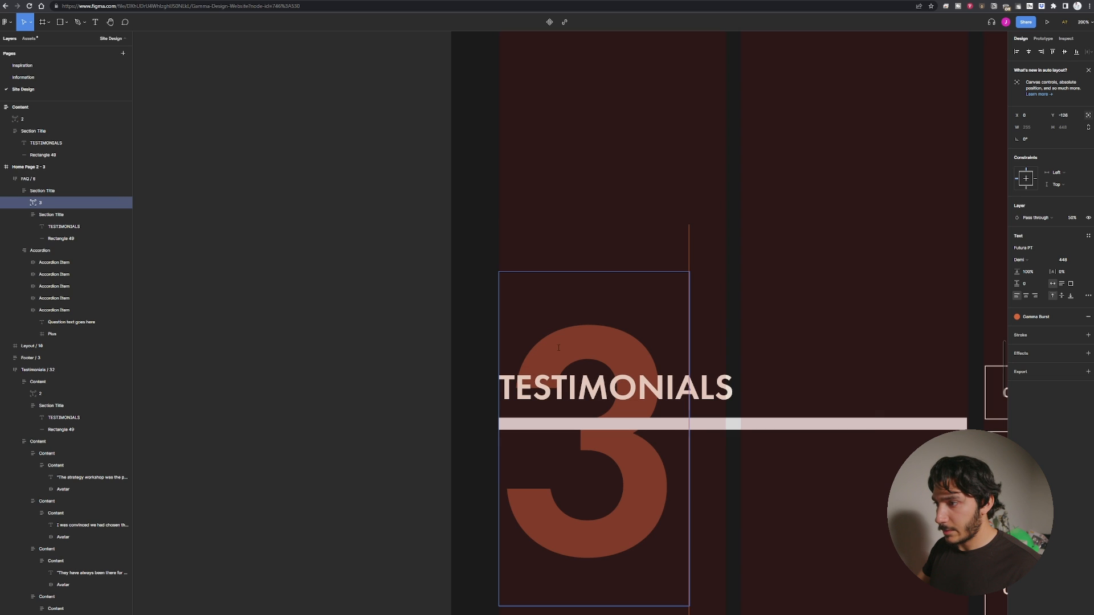
pyautogui.press('Escape')
# Rewrite the pasted TESTIMONIALS heading as BRAND SRATEGY.
pyautogui.click(625, 392)
pyautogui.doubleClick(625, 391)
pyautogui.doubleClick(625, 392)
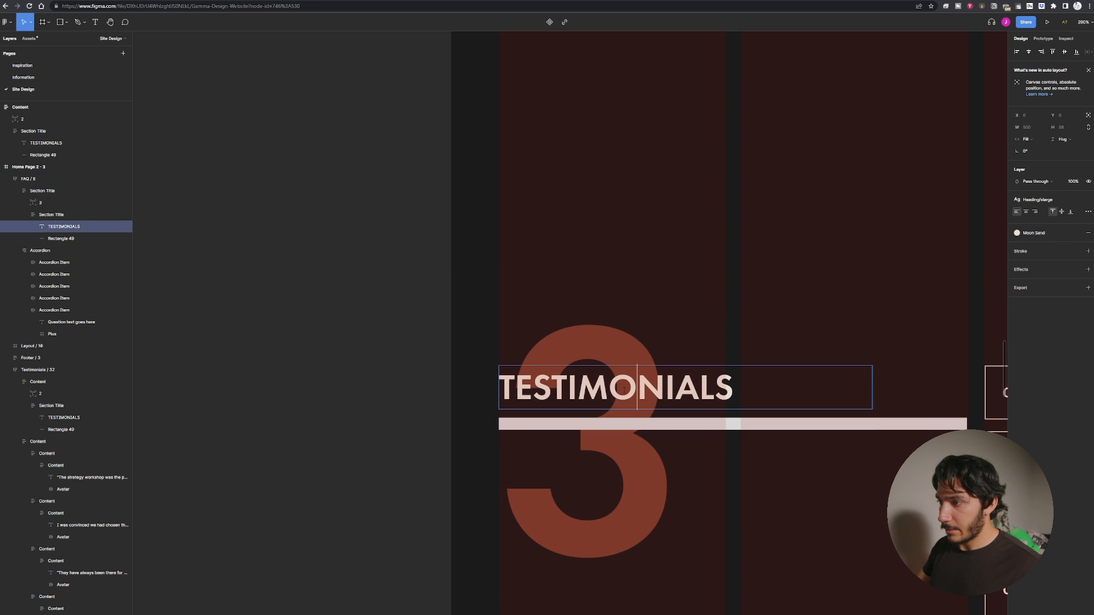
pyautogui.write('Bra')
pyautogui.press('BackSpace')
pyautogui.press('BackSpace')
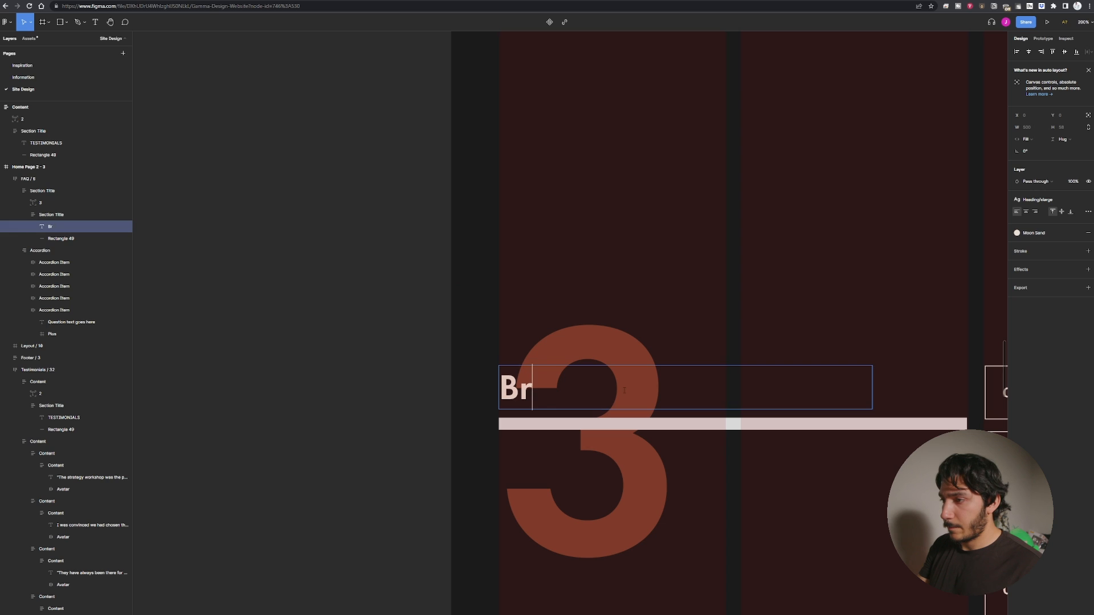
pyautogui.write('RAND STA')
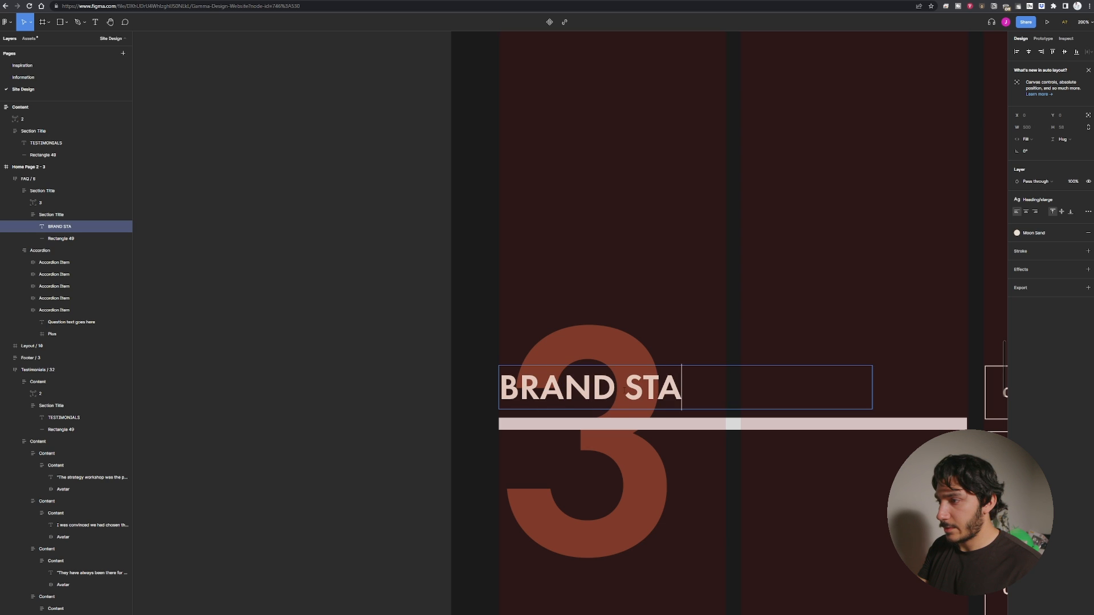
pyautogui.press('BackSpace')
pyautogui.write('R')
pyautogui.press('BackSpace')
pyautogui.press('BackSpace')
pyautogui.write('RATEGY')
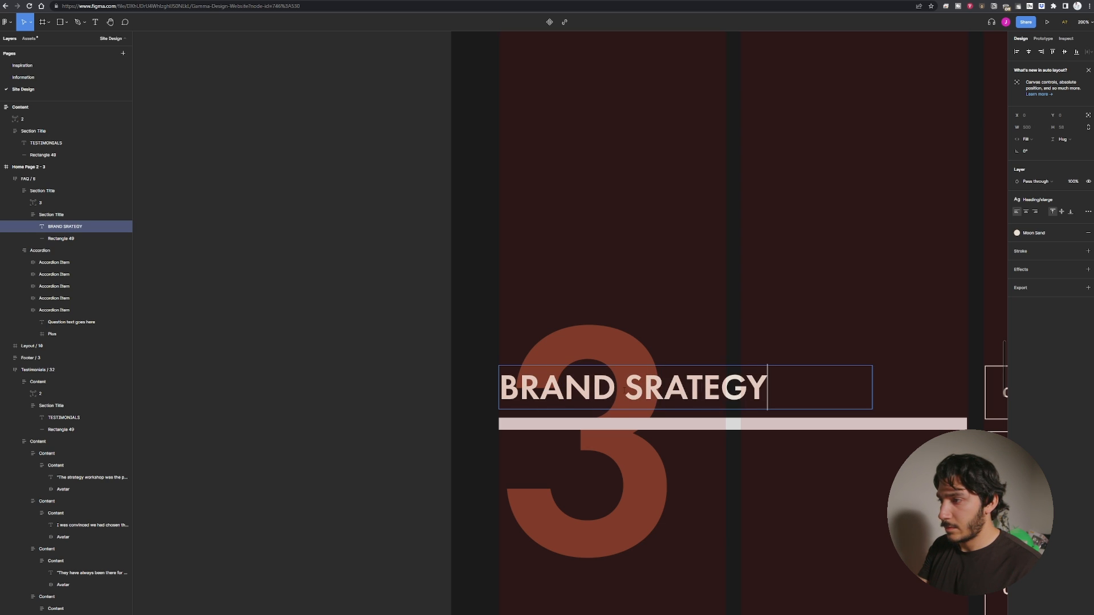
pyautogui.click(284, 288)
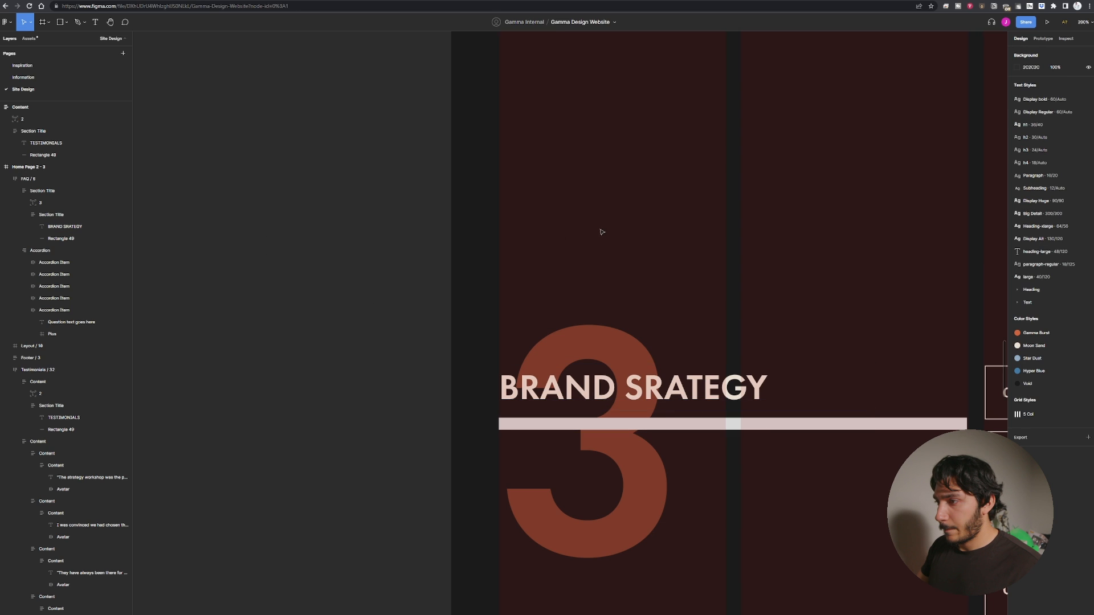
# Set the FAQ section frame's auto layout spacing to 24.
pyautogui.hscroll(8, 336, 310)
pyautogui.scroll(-2, 352, 327)
pyautogui.moveTo(435, 451); pyautogui.dragTo(459, 408)
pyautogui.click(537, 409)
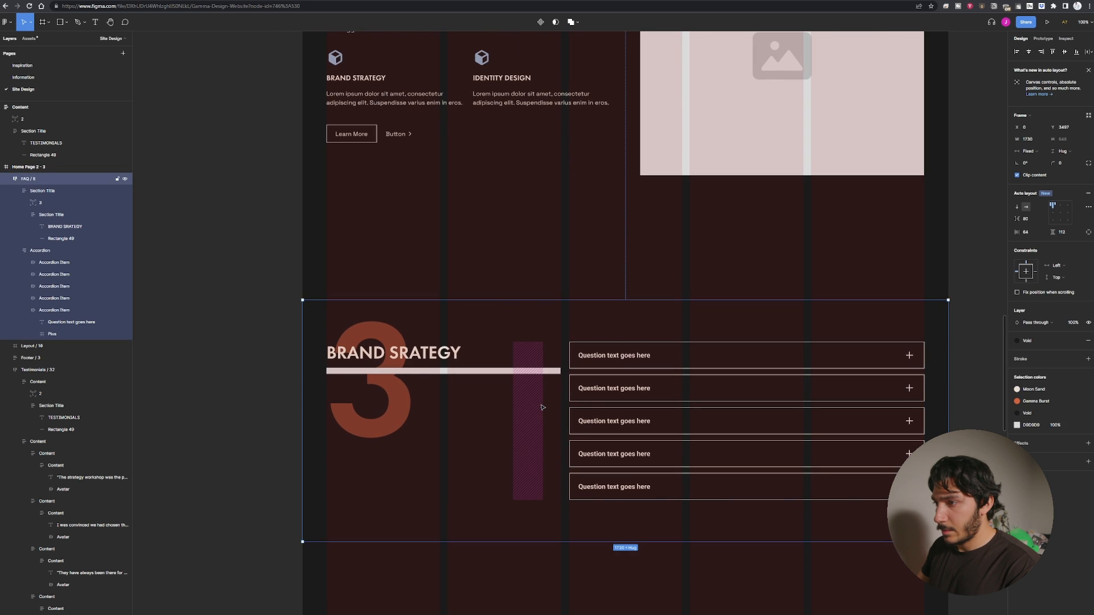
pyautogui.click(512, 360)
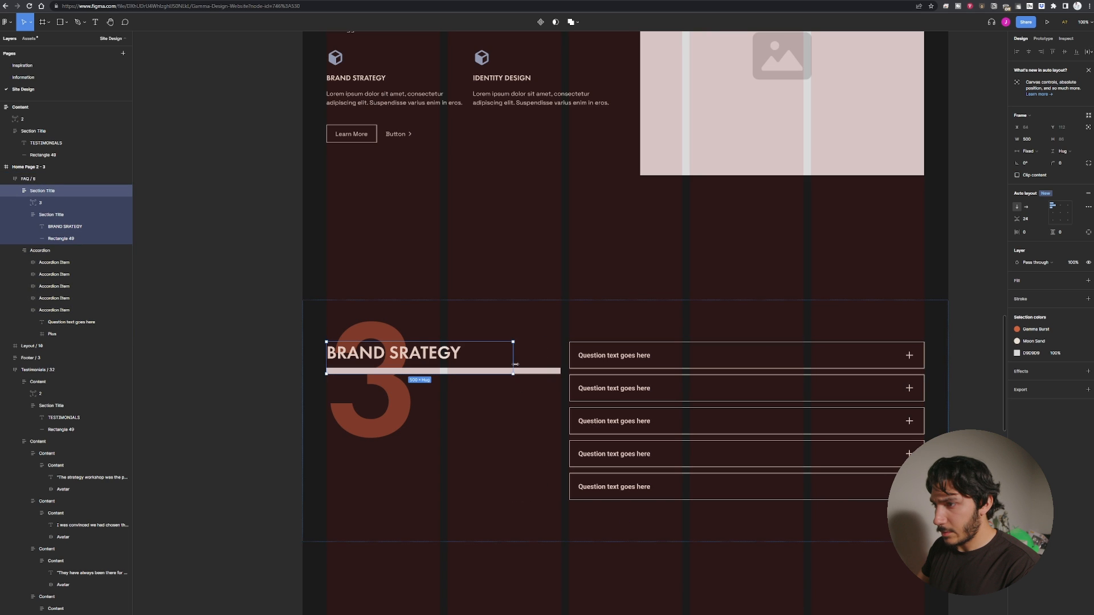
pyautogui.click(571, 409)
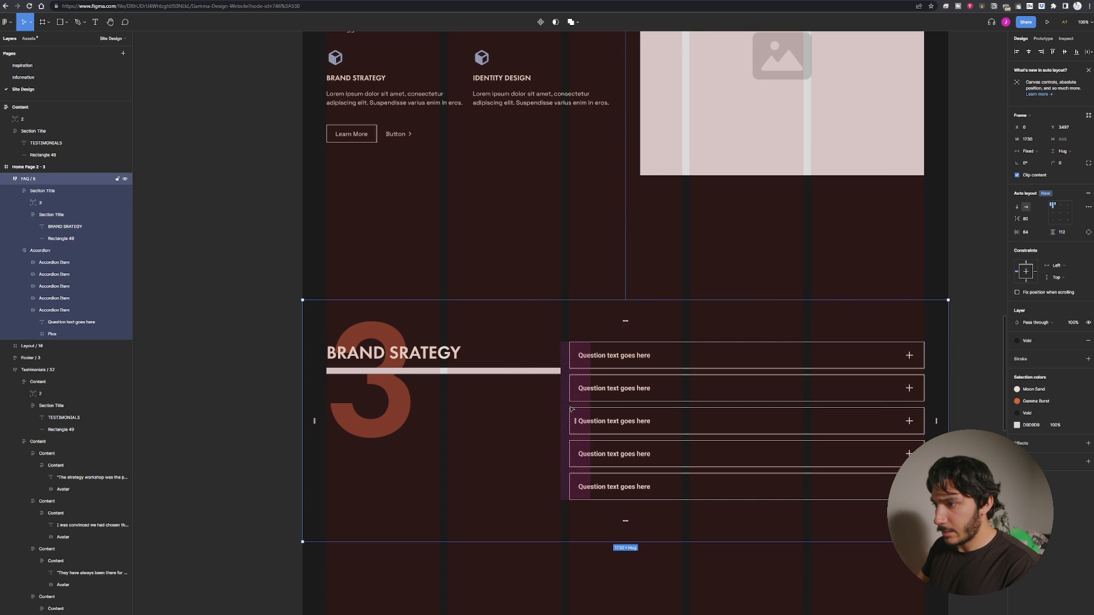
pyautogui.click(587, 418)
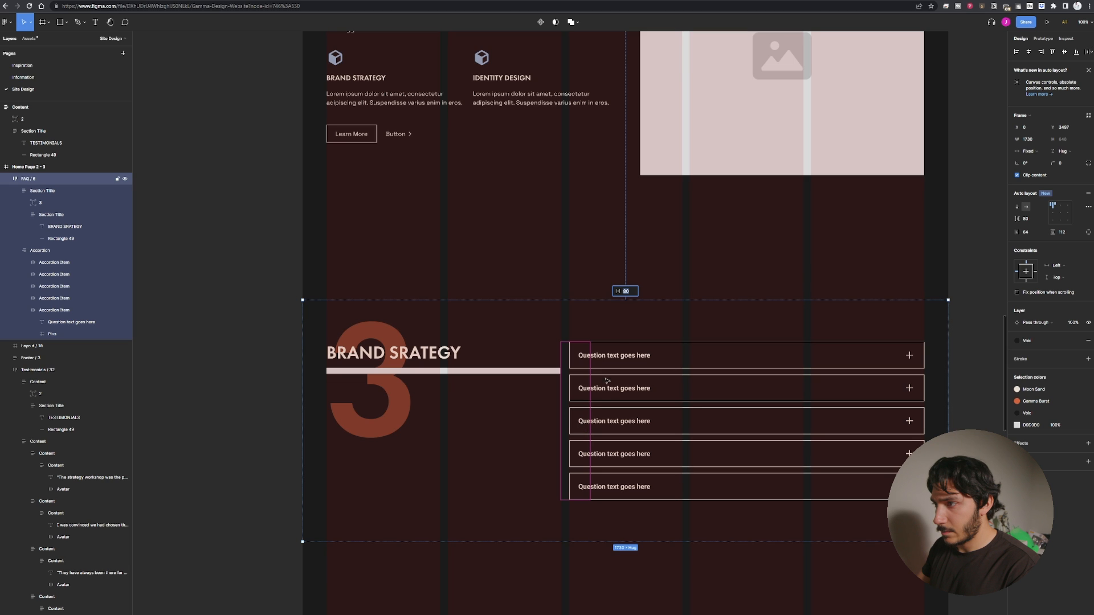
pyautogui.write('24')
pyautogui.press('Return')
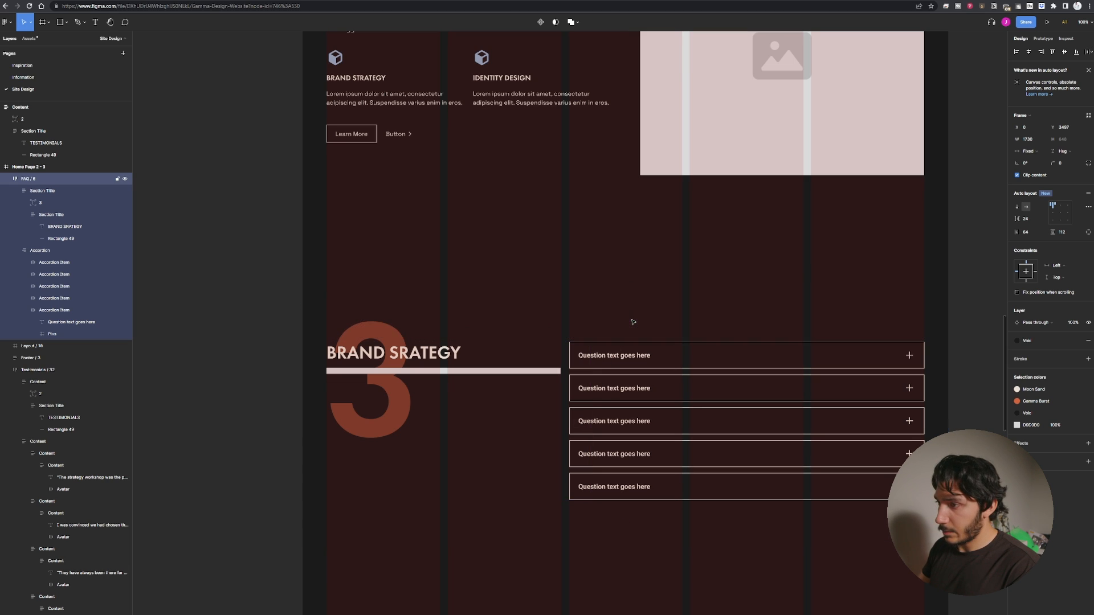
# Rename the first accordion item's question text to BRAND STRATEGY.
pyautogui.click(575, 407)
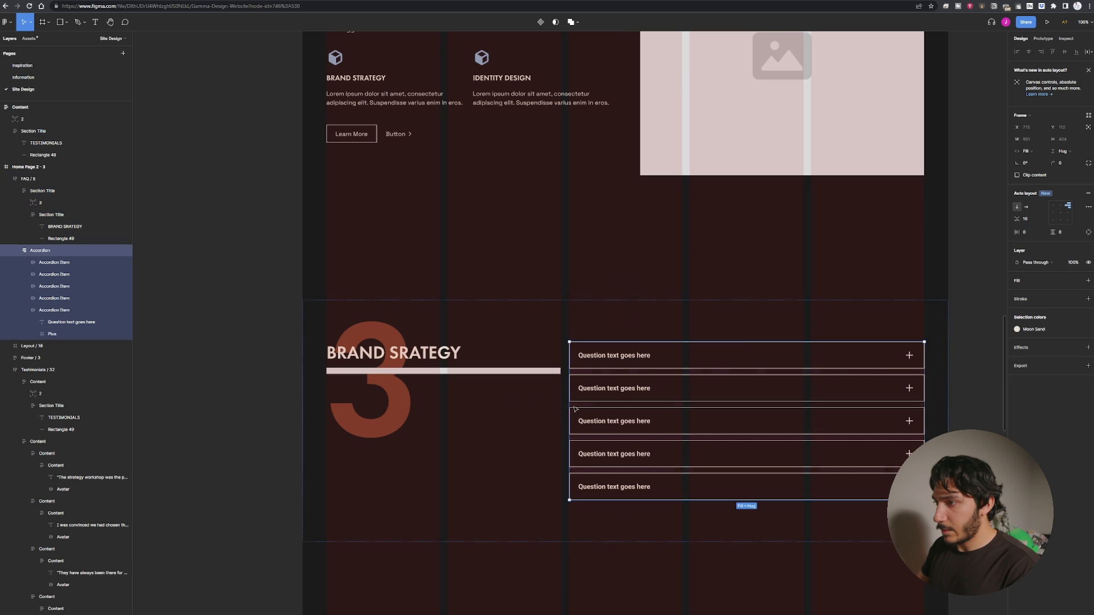
pyautogui.click(354, 426)
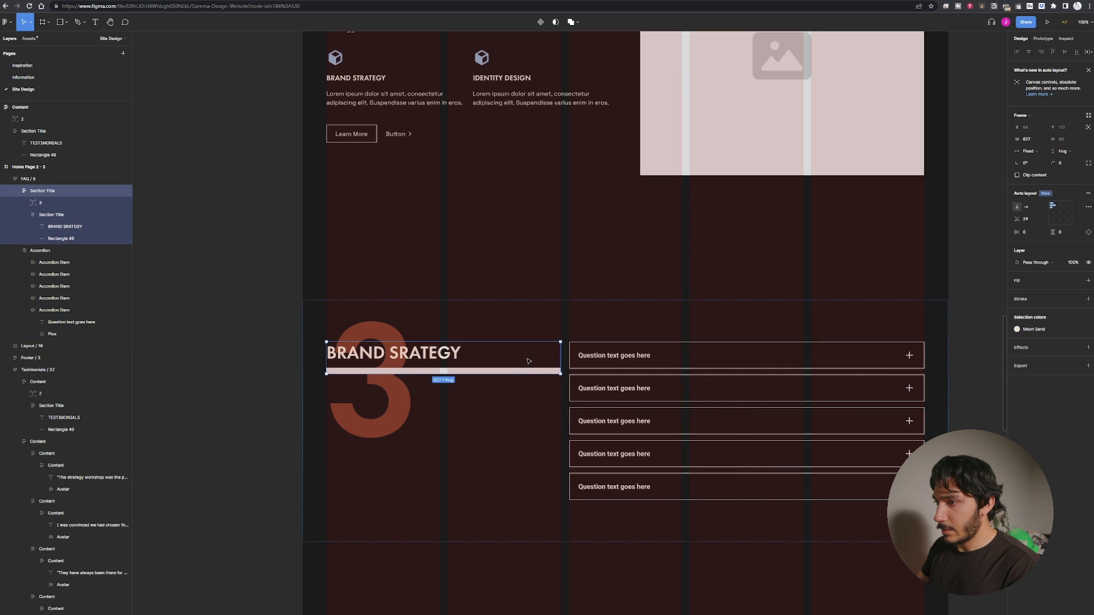
pyautogui.click(243, 374)
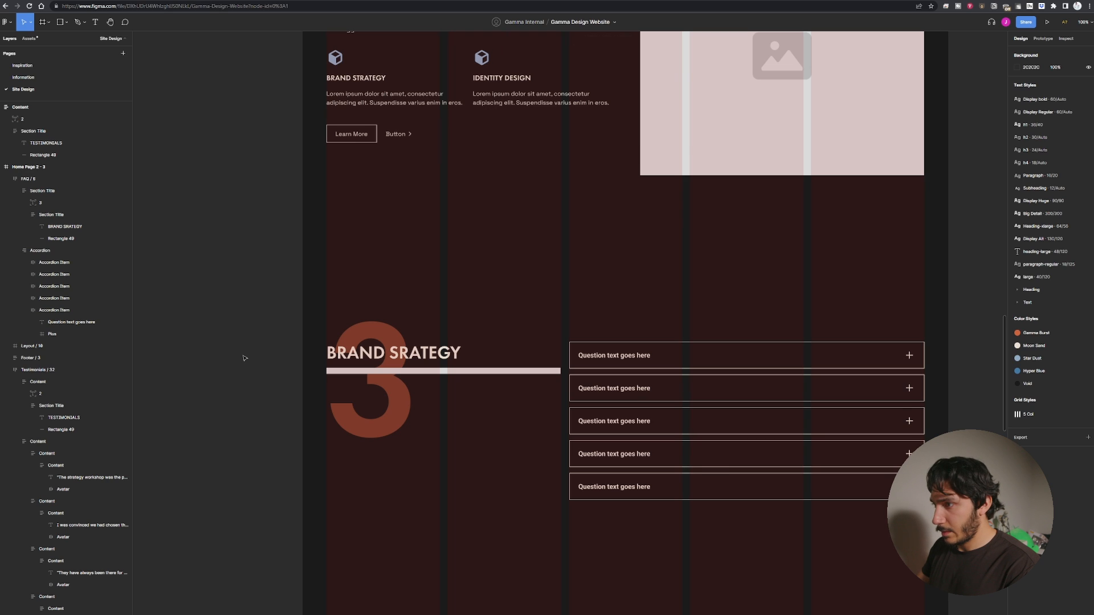
pyautogui.press('-')
pyautogui.scroll(2, 364, 370)
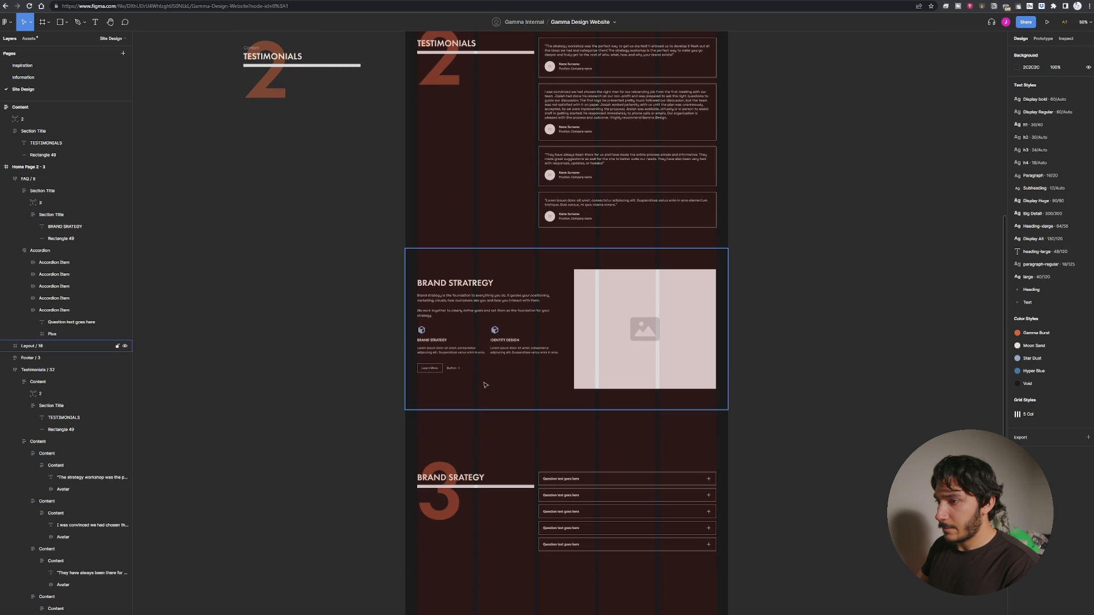
pyautogui.click(476, 355)
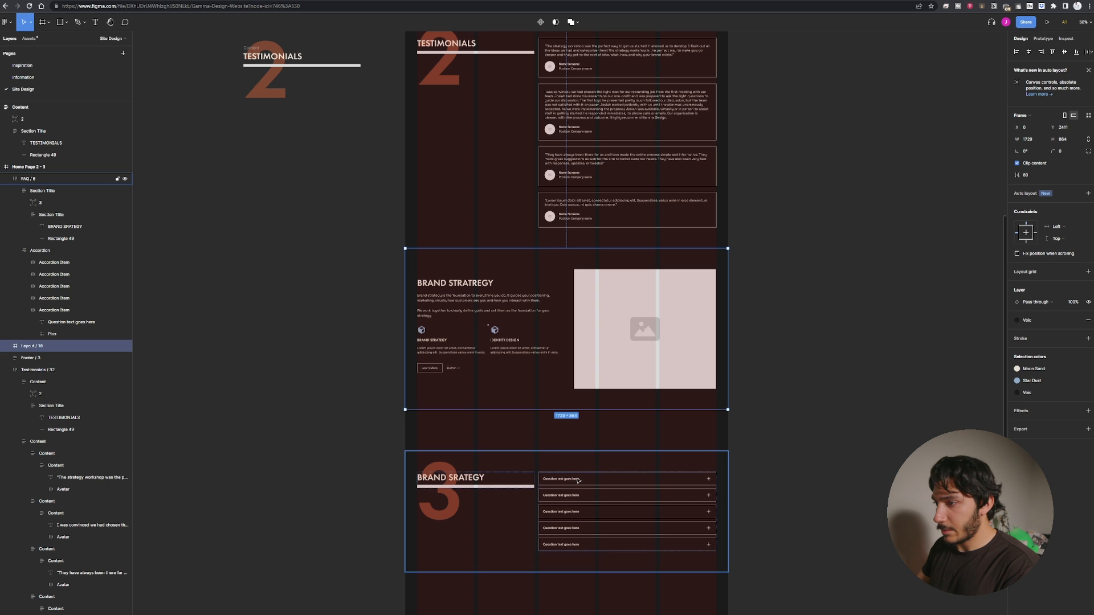
pyautogui.scroll(5, 573, 485)
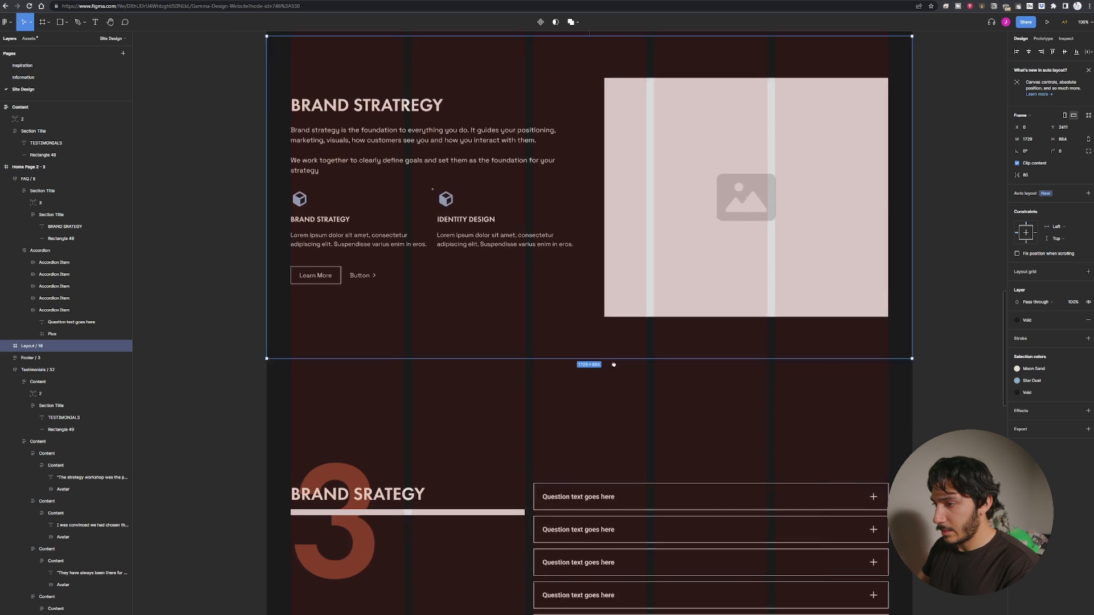
pyautogui.click(620, 430)
pyautogui.click(619, 429)
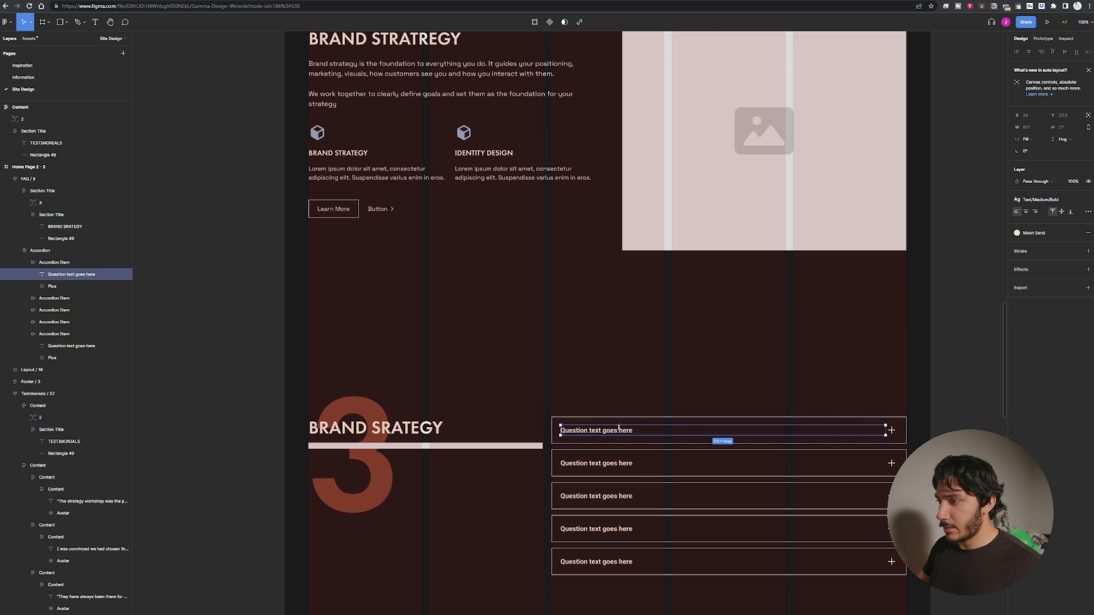
pyautogui.doubleClick(618, 434)
pyautogui.hotkey('ctrl', 'z')
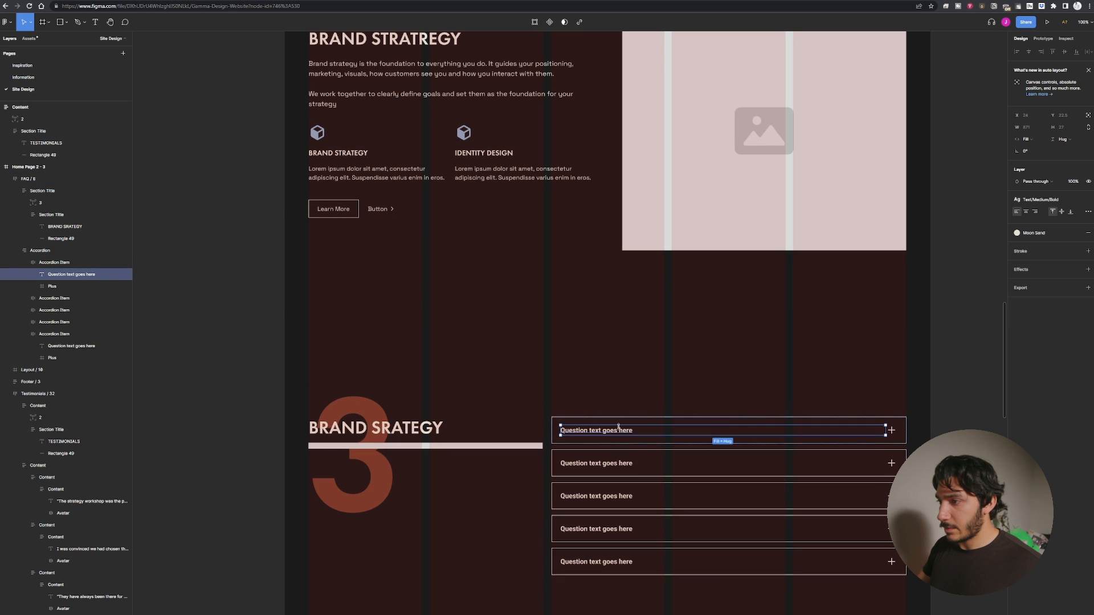
pyautogui.doubleClick(605, 435)
pyautogui.hotkey('ctrl', 'z')
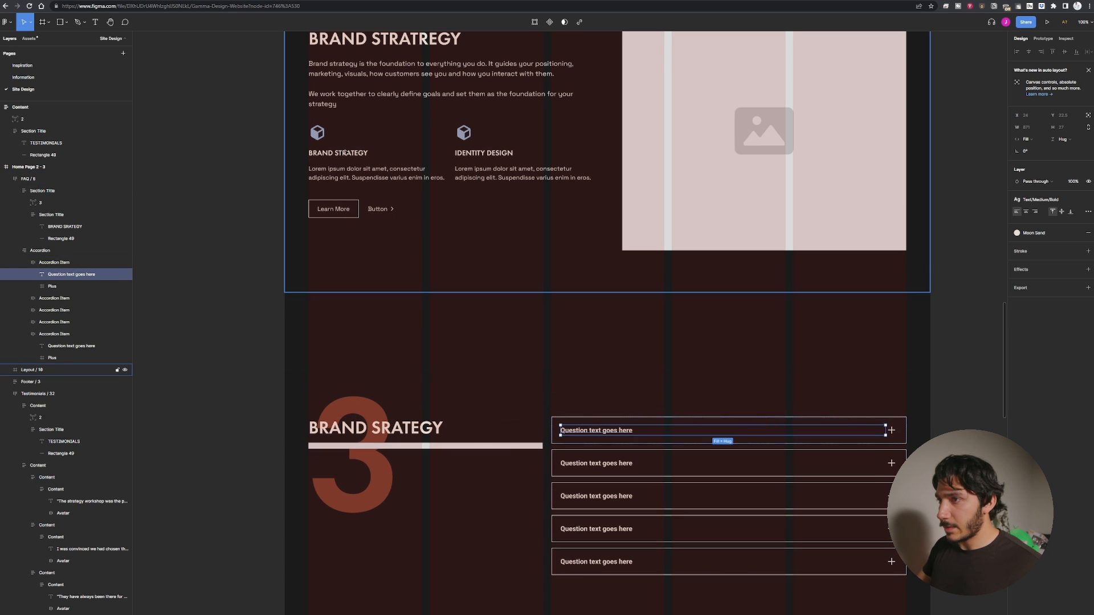
pyautogui.press('Return')
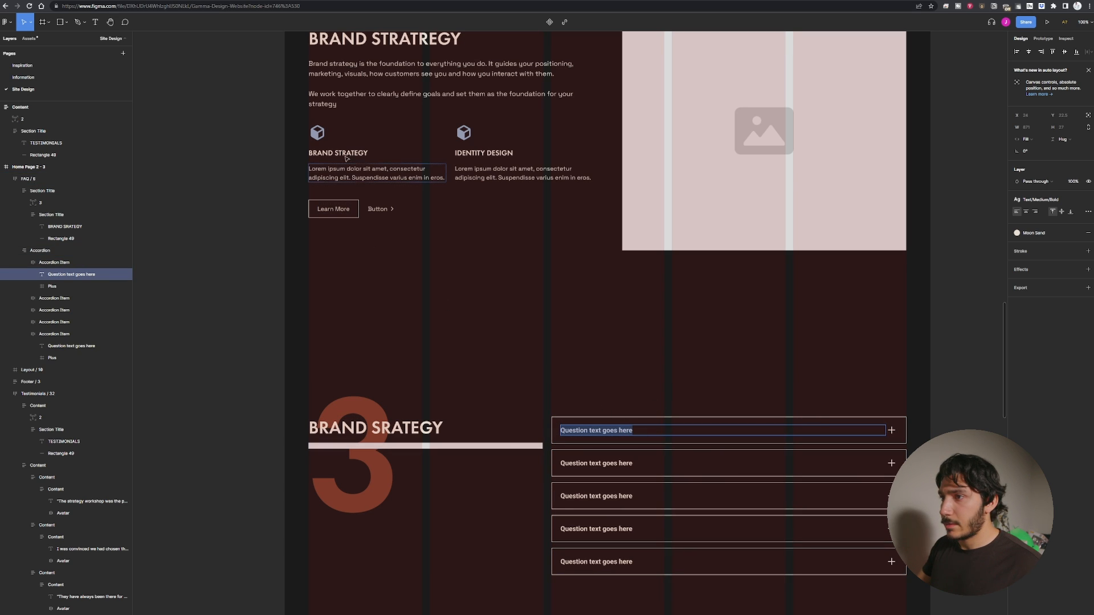
pyautogui.write('BERA')
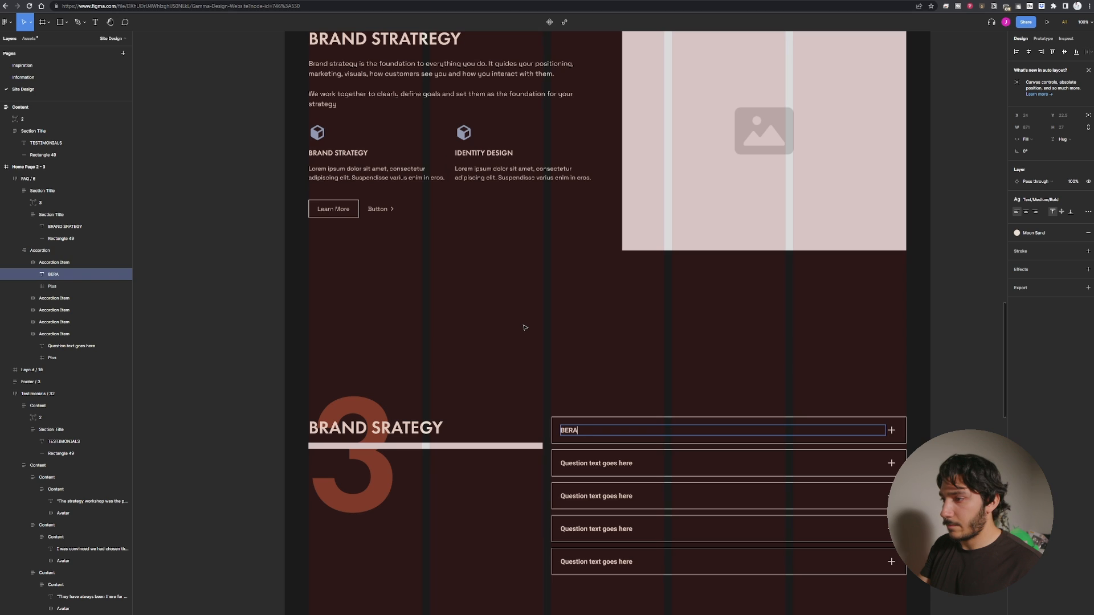
pyautogui.write('ND STRATEGY')
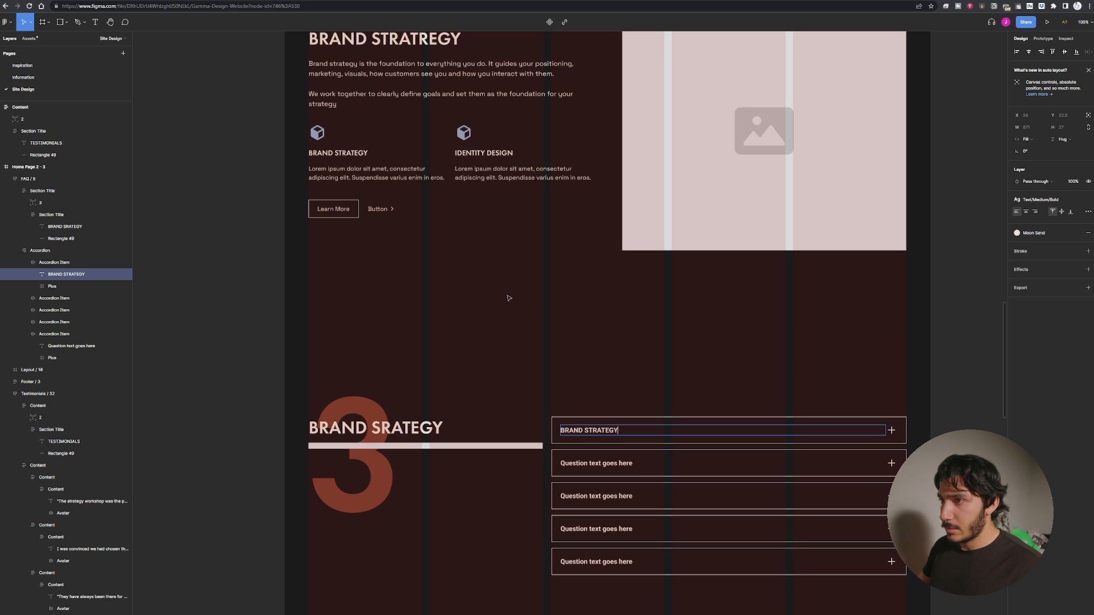
# Retitle the section heading as BUILD YOUR BRAND.
pyautogui.doubleClick(400, 427)
pyautogui.hotkey('ctrl', 'a')
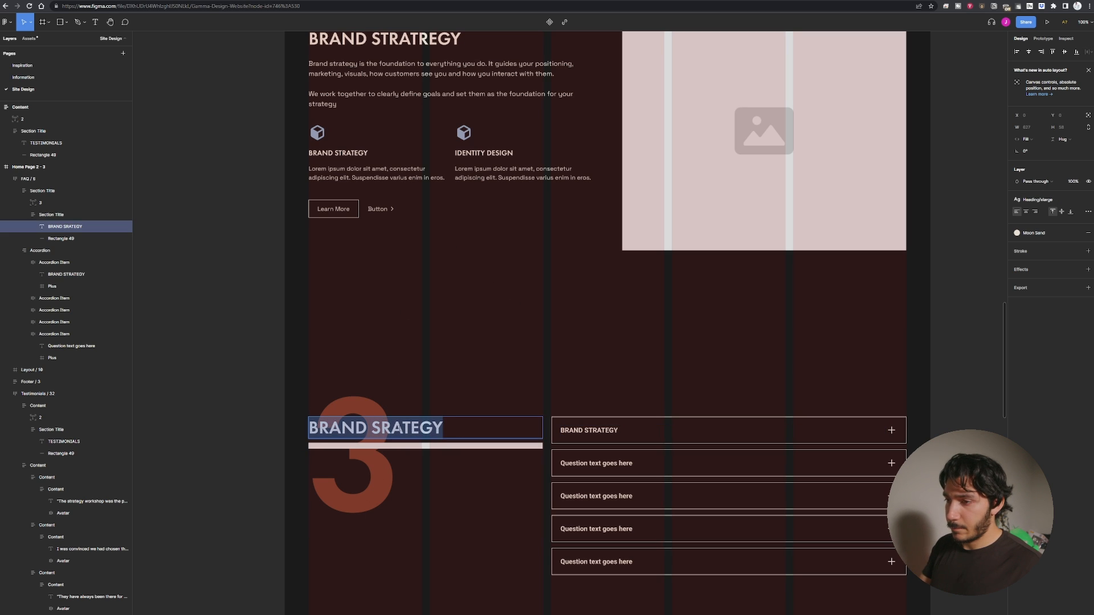
pyautogui.write('BUILD YOUR BRAND')
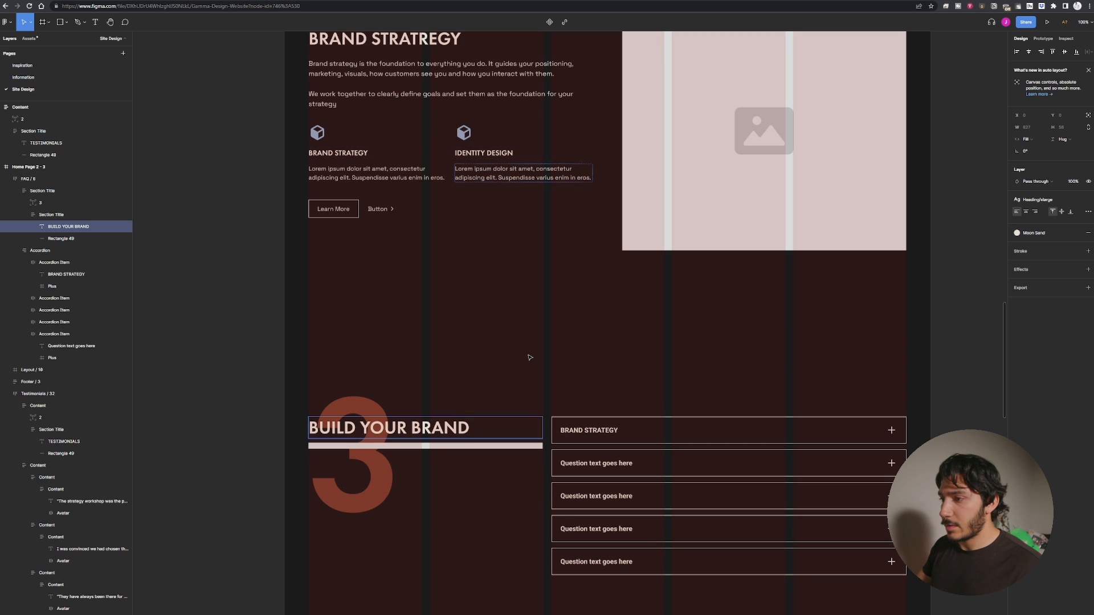
# Rename the second accordion item's question text to IDENTITY DESIGN.
pyautogui.doubleClick(601, 465)
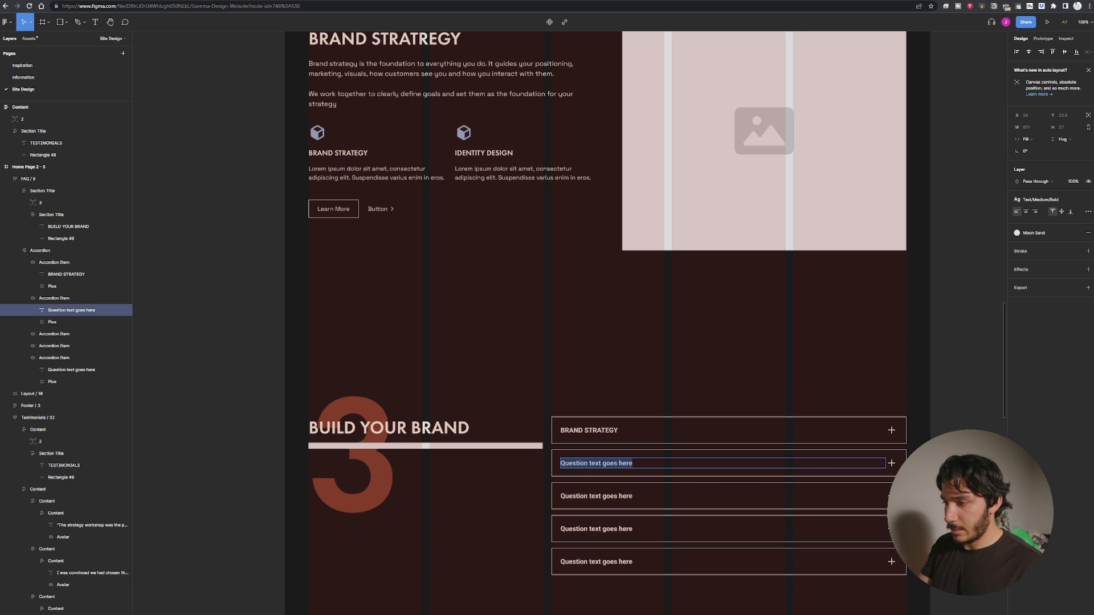
pyautogui.write('IDEN')
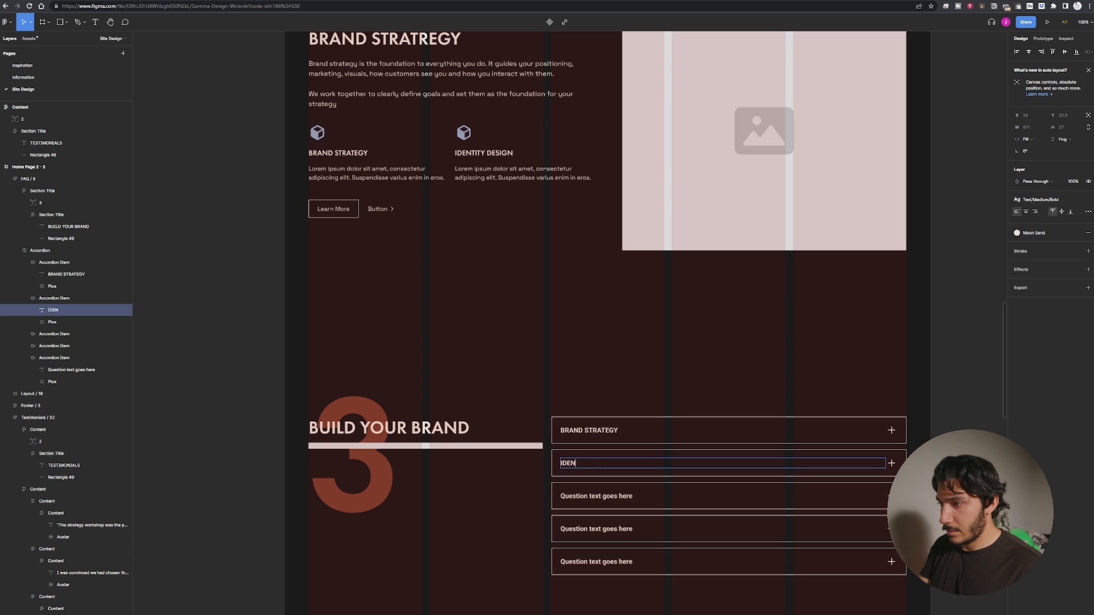
pyautogui.write('TIT')
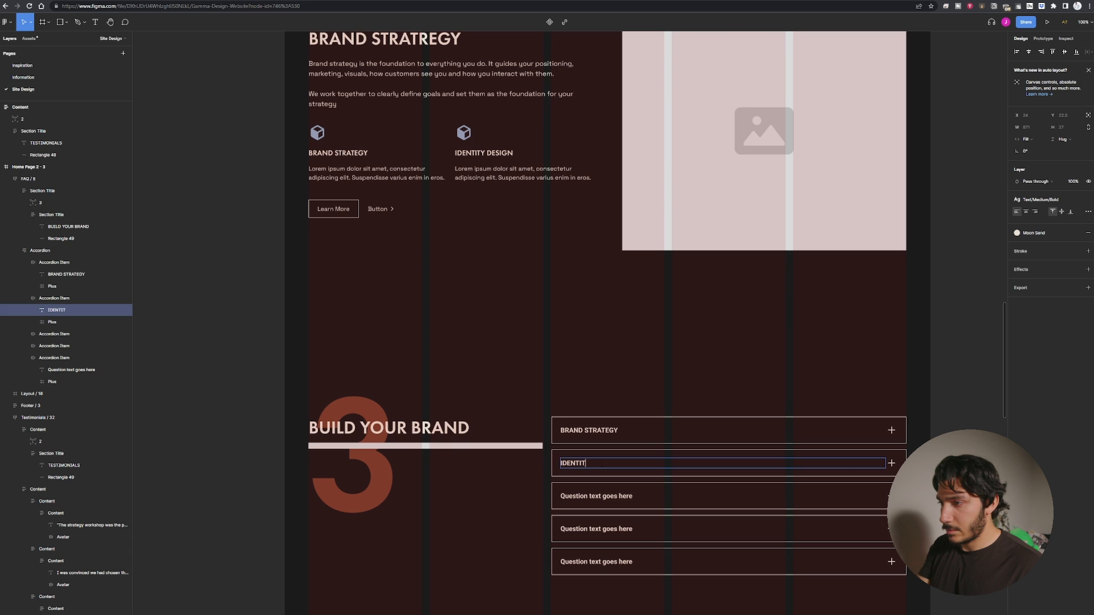
pyautogui.write('Y DESIGN')
pyautogui.press('Escape')
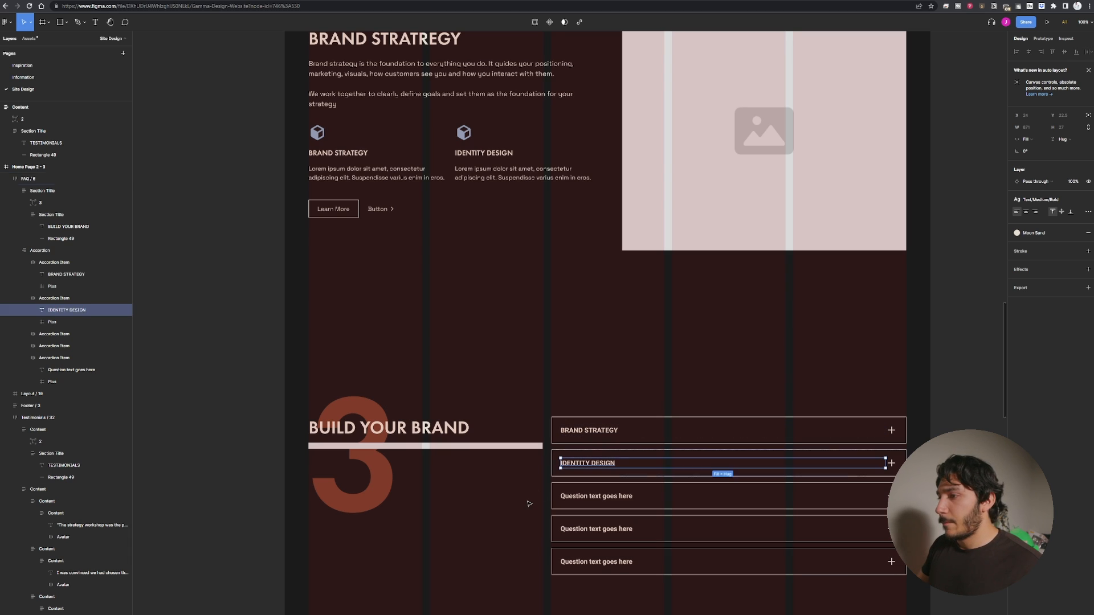
pyautogui.click(694, 507)
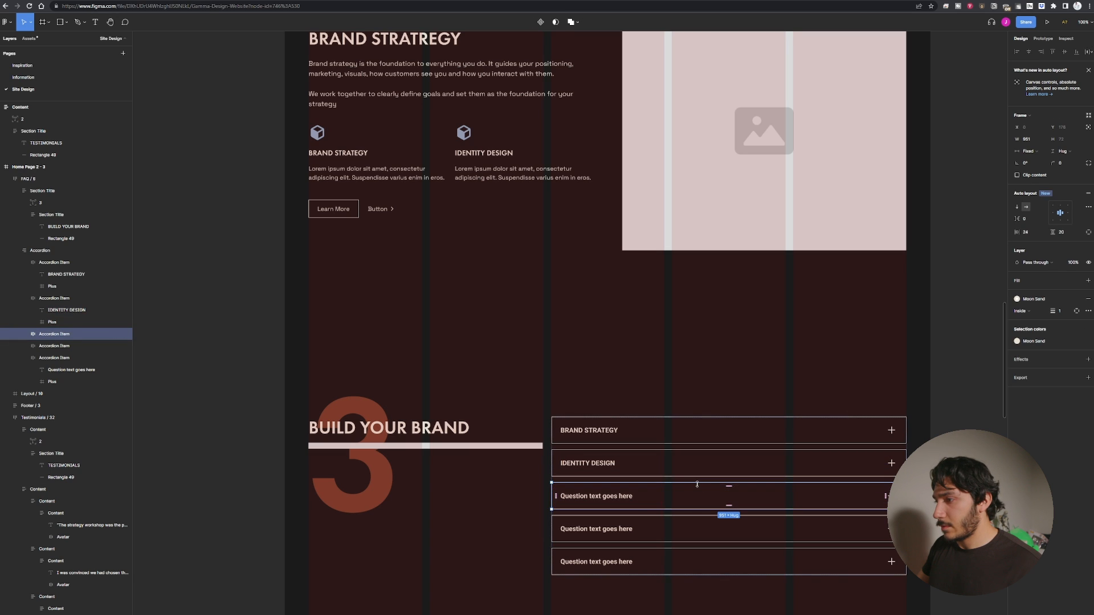
pyautogui.scroll(1, 428, 300)
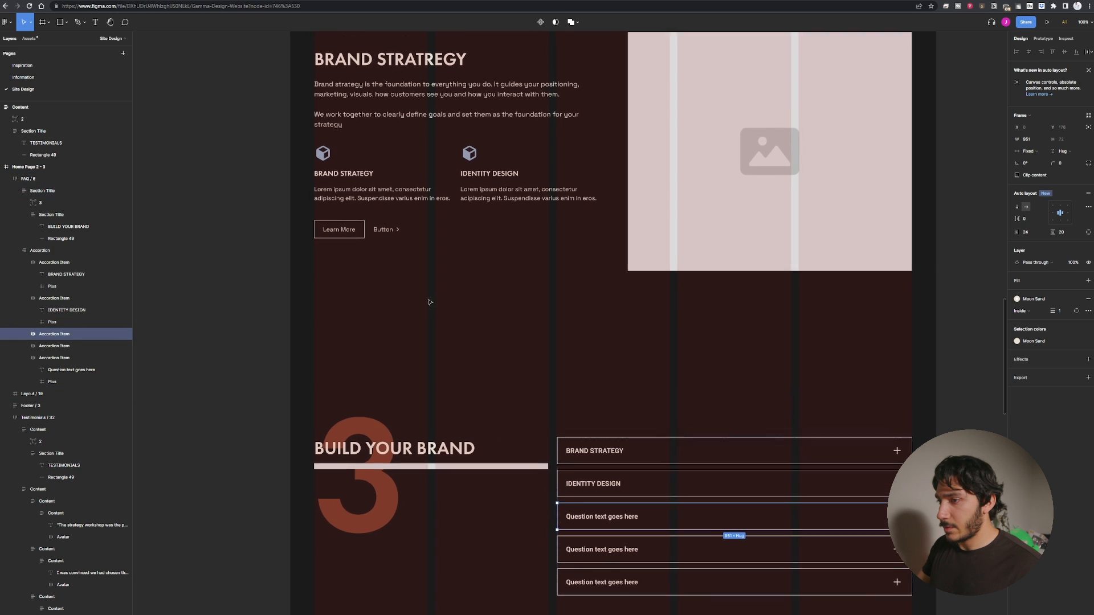
# Copy the brand strategy description paragraph into the section title block below the BUILD YOUR BRAND heading.
pyautogui.doubleClick(431, 90)
pyautogui.doubleClick(431, 90)
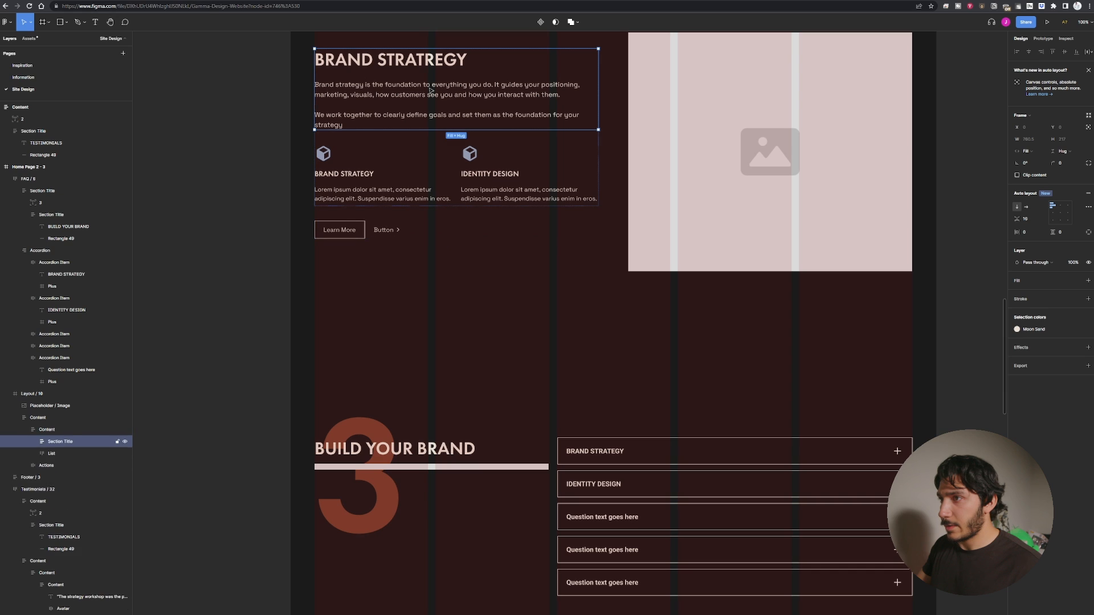
pyautogui.doubleClick(431, 90)
pyautogui.scroll(-2, 392, 342)
pyautogui.scroll(-3, 392, 342)
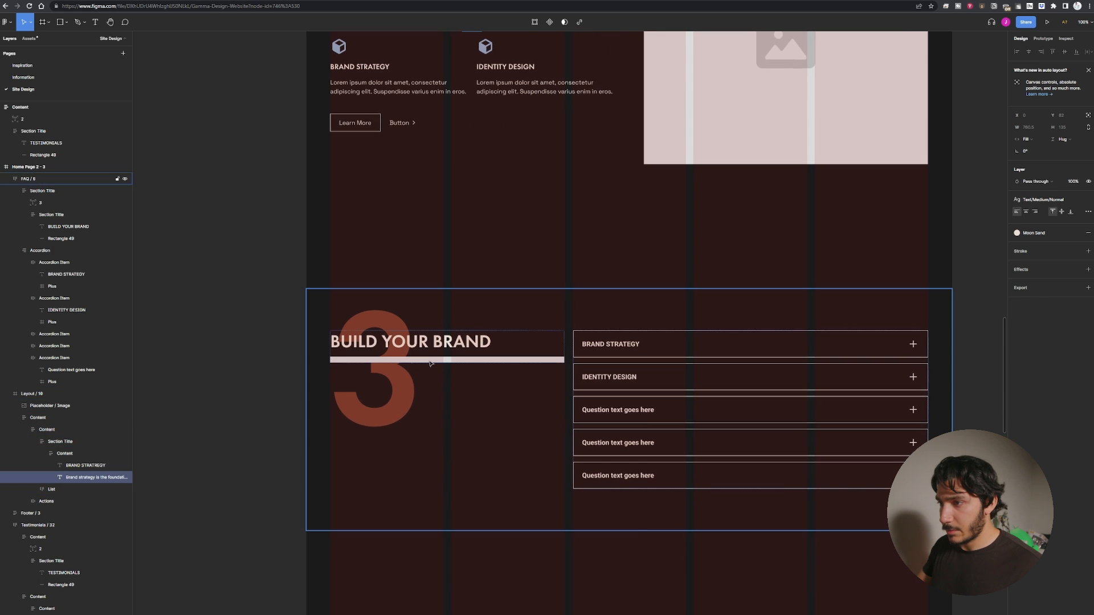
pyautogui.click(433, 352)
pyautogui.doubleClick(434, 352)
pyautogui.hotkey('ctrl', 'v')
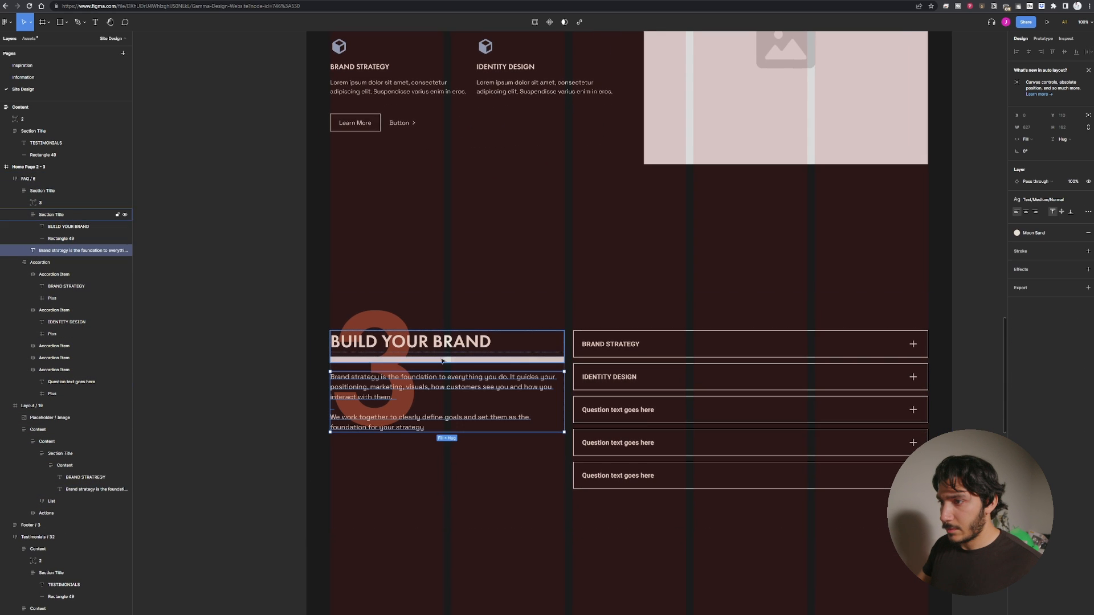
pyautogui.moveTo(472, 517); pyautogui.dragTo(470, 515)
pyautogui.hotkey('ctrl', 'z')
pyautogui.click(250, 460)
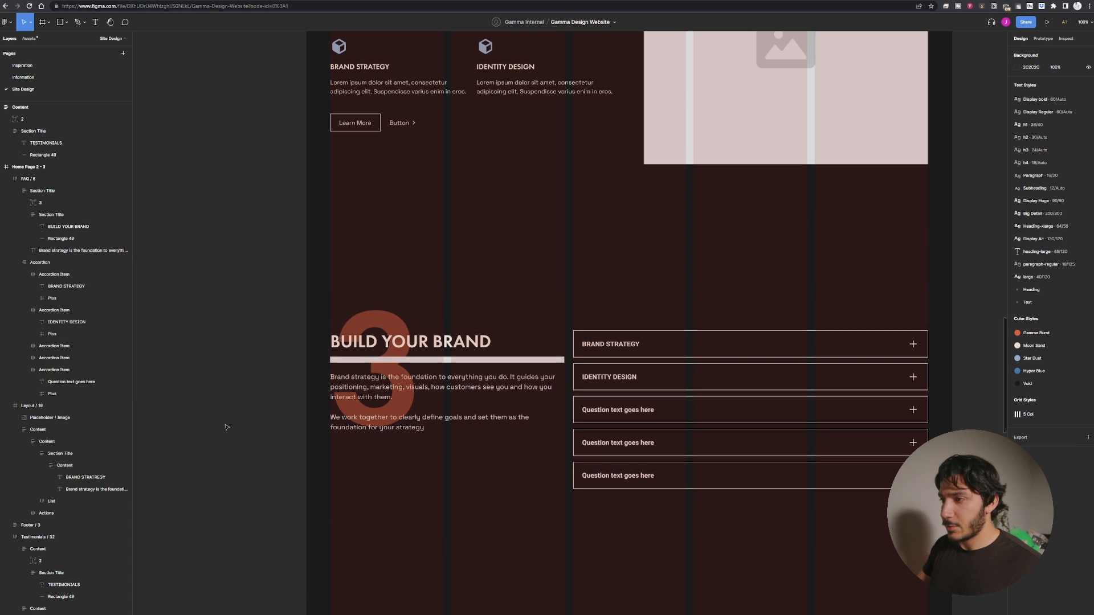
# Delete the three placeholder accordion items with 'Question text goes here' from the accordion list.
pyautogui.hscroll(4, 386, 435)
pyautogui.scroll(2, 386, 434)
pyautogui.click(578, 454)
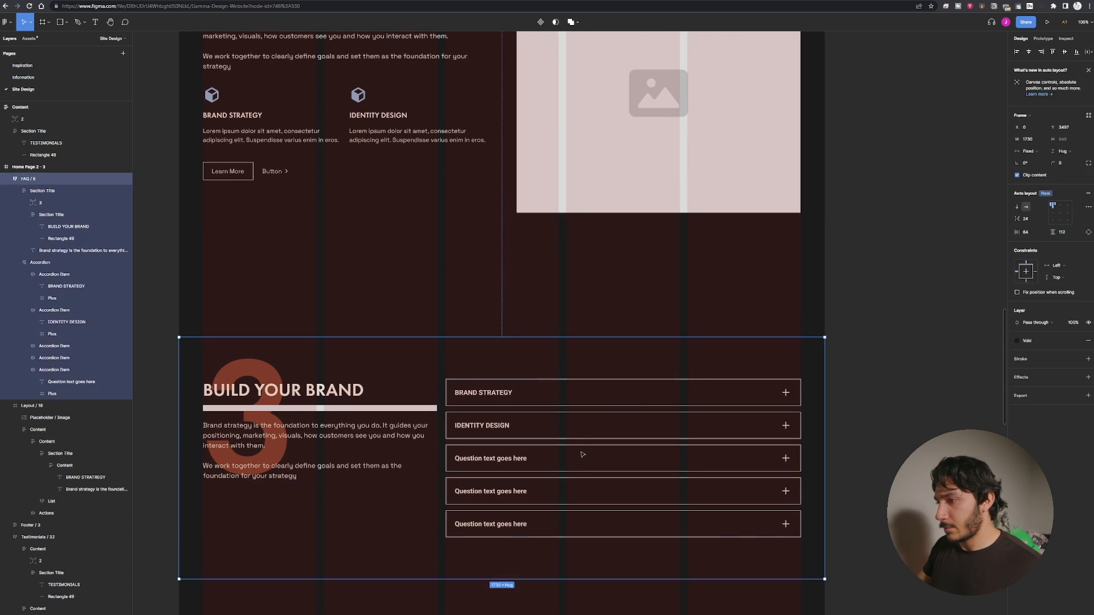
pyautogui.doubleClick(579, 454)
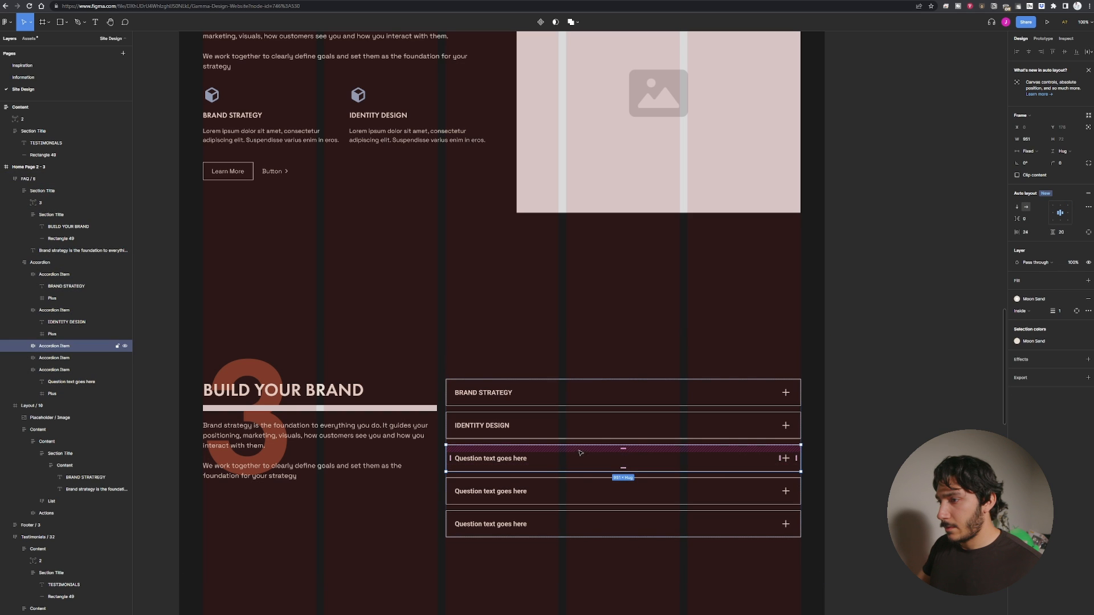
pyautogui.press('Delete')
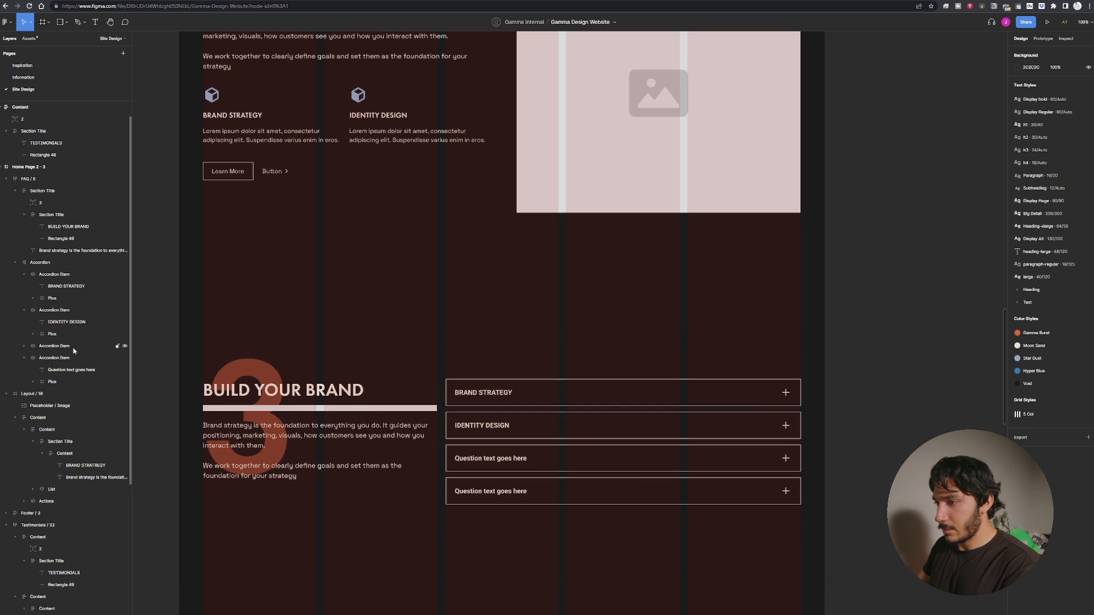
pyautogui.click(69, 347)
pyautogui.press('Delete')
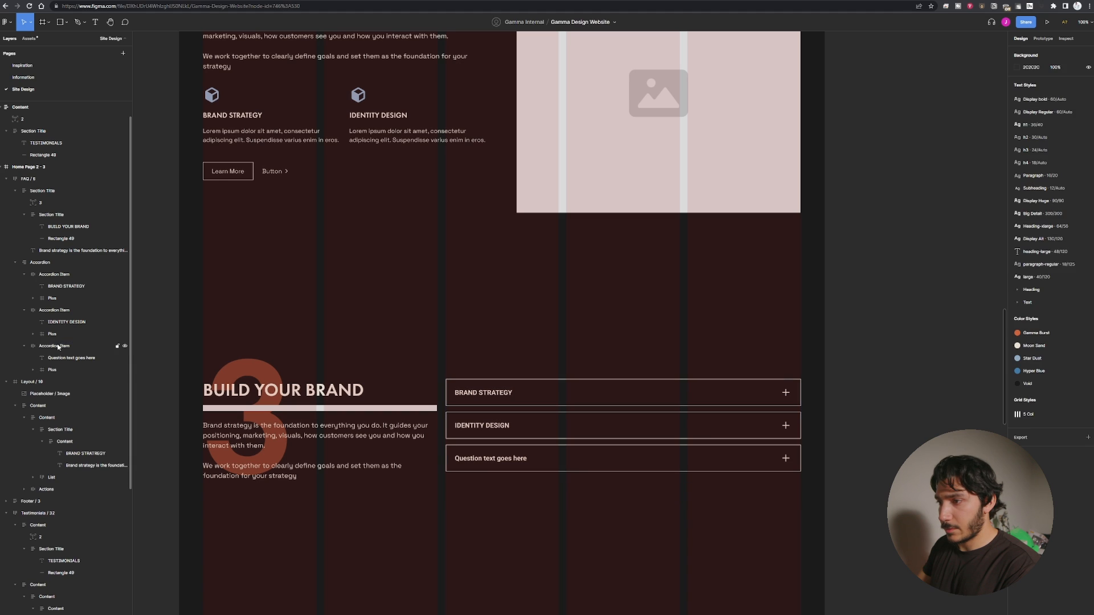
pyautogui.click(58, 346)
pyautogui.press('Delete')
# Select the BRAND STRATEGY accordion item in the accordion list.
pyautogui.click(648, 393)
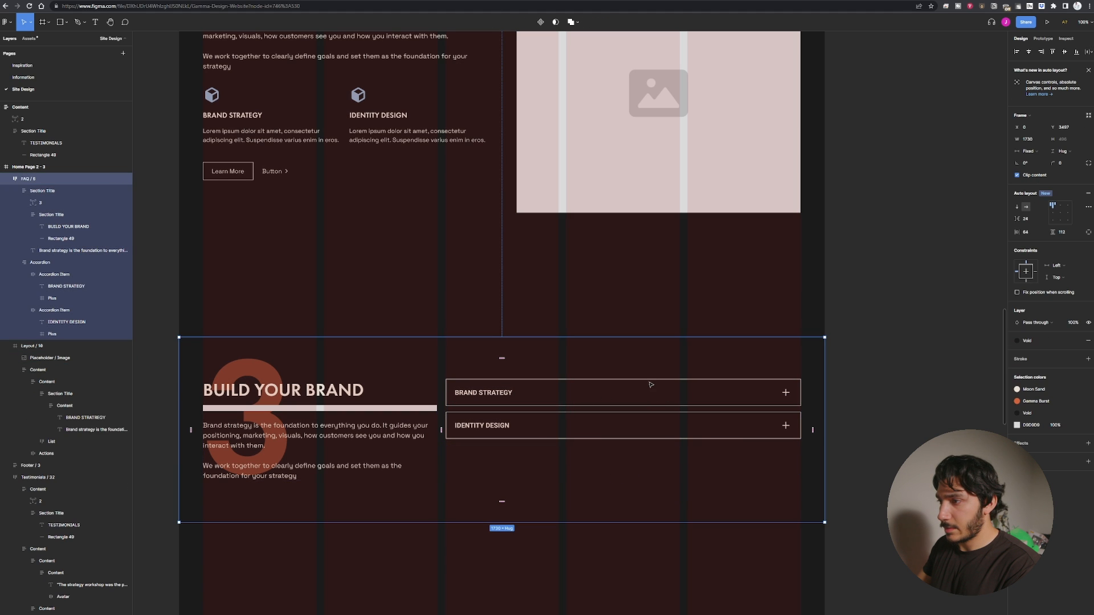
pyautogui.click(651, 385)
pyautogui.click(649, 386)
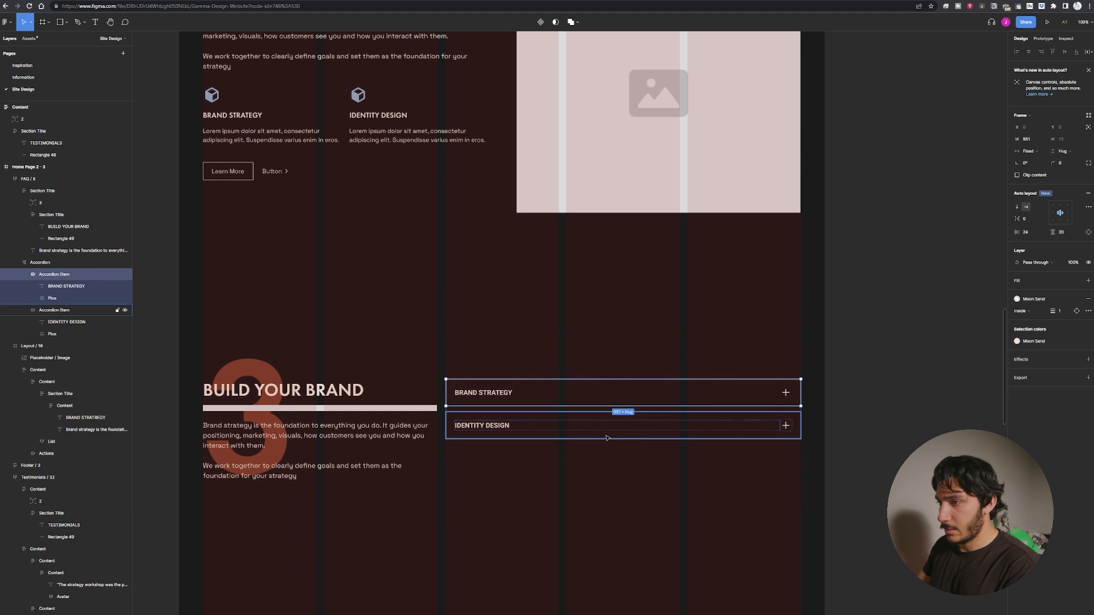
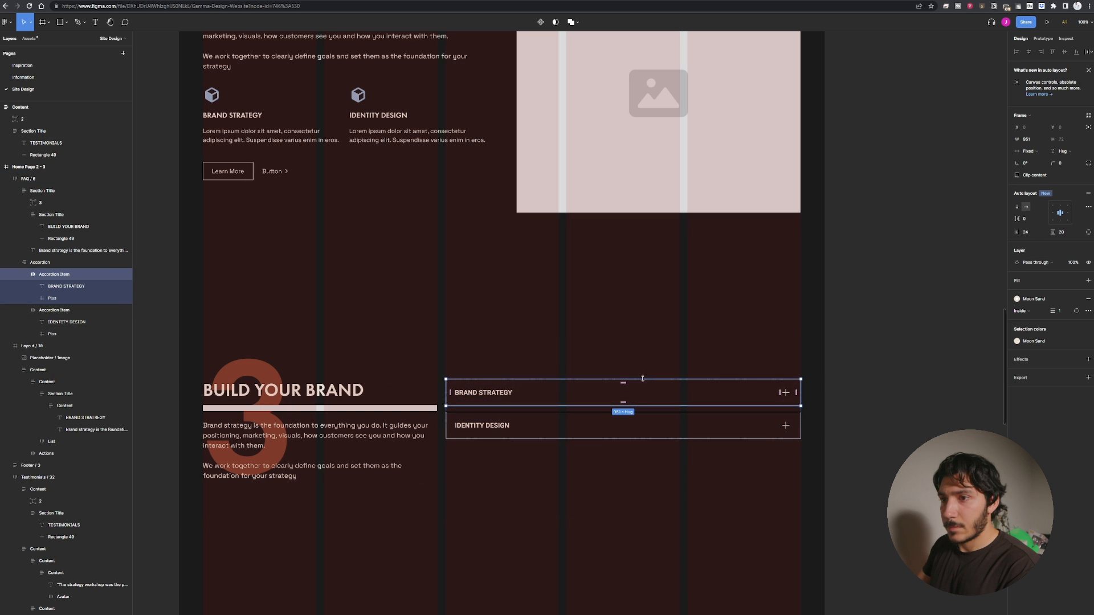
# Select the BRAND STRATEGY accordion item and set its stroke to custom per-side weights of 2.
pyautogui.click(71, 301)
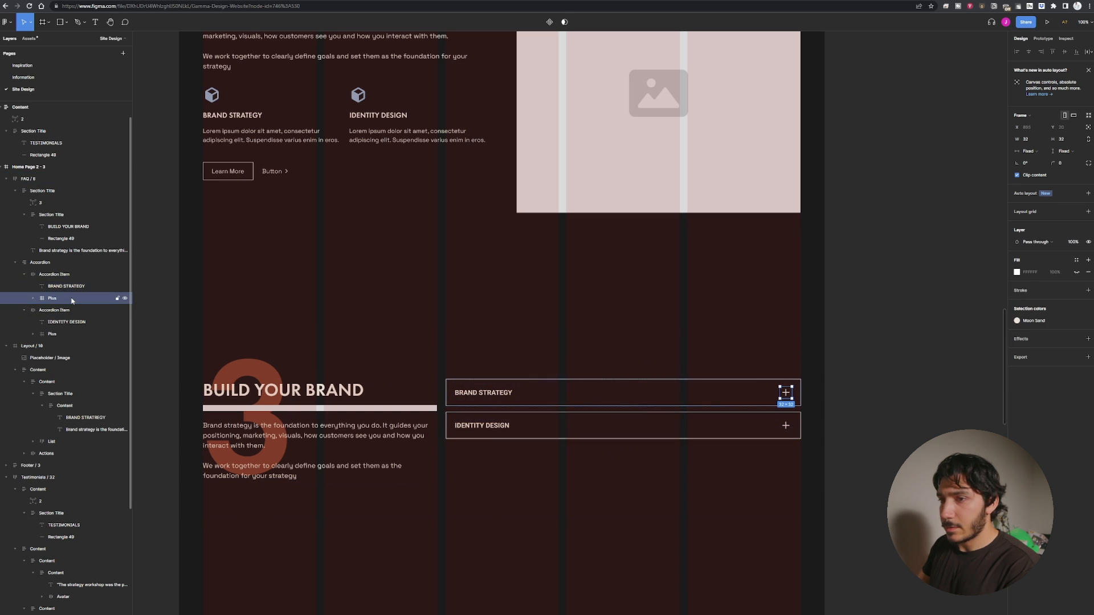
pyautogui.click(33, 298)
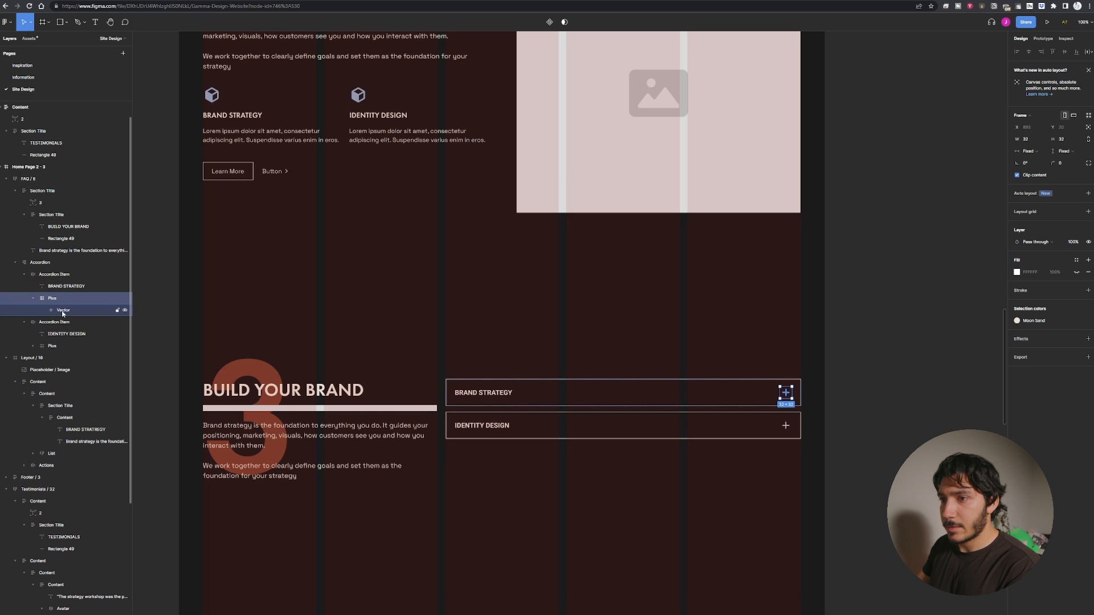
pyautogui.click(62, 274)
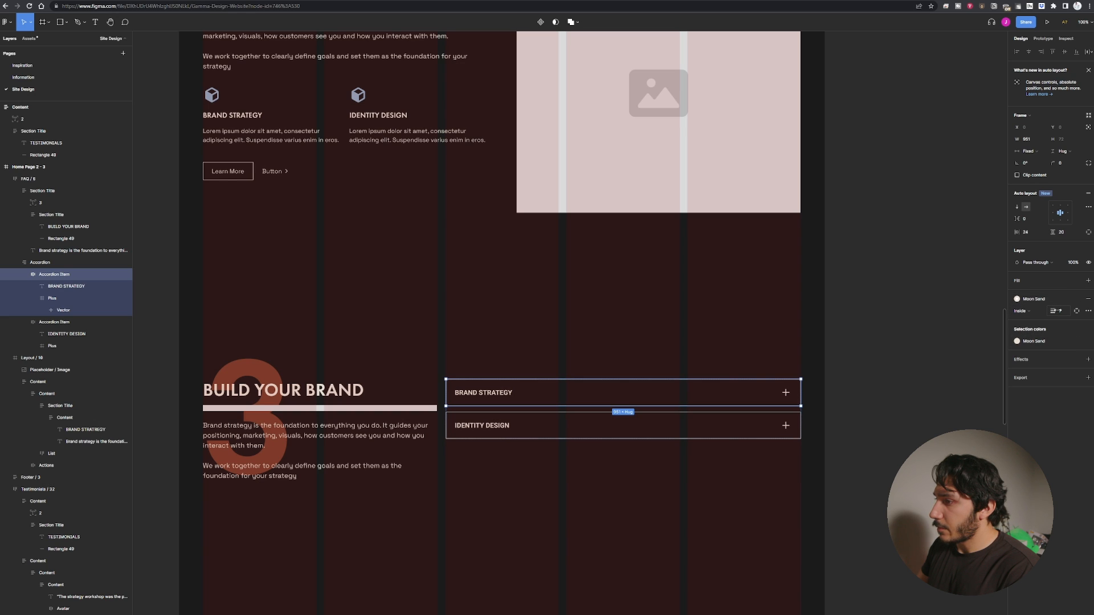
pyautogui.click(1076, 311)
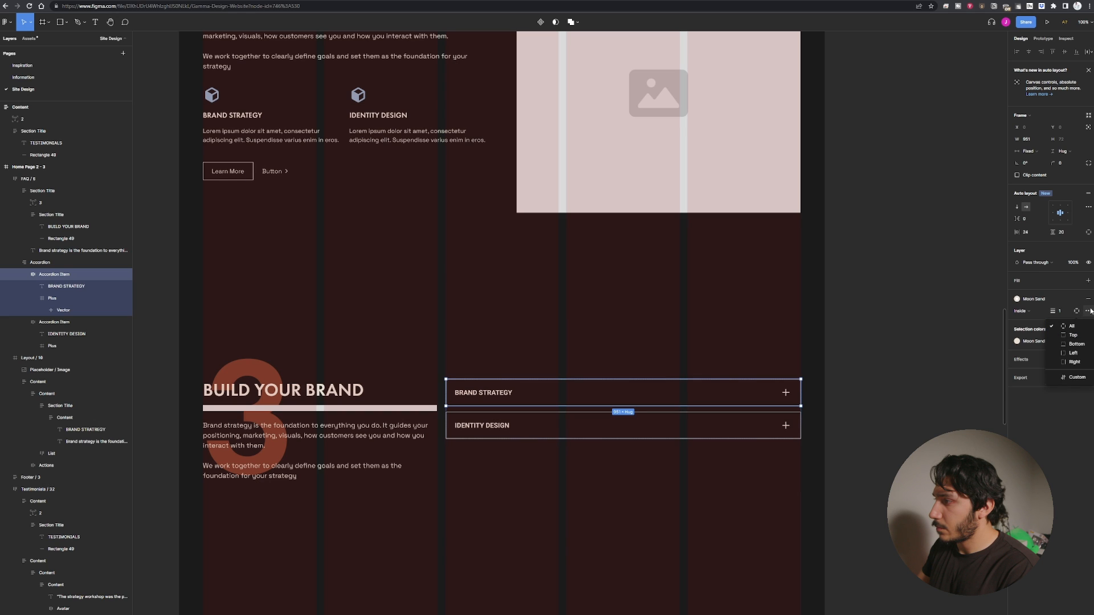
pyautogui.click(1088, 311)
pyautogui.click(1075, 311)
pyautogui.click(1076, 377)
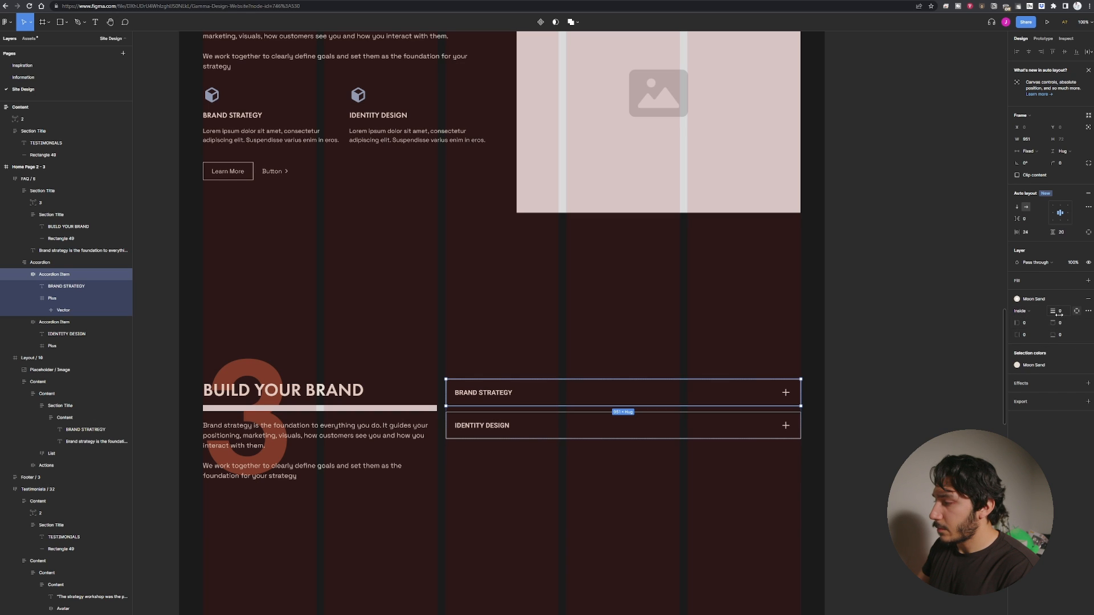
pyautogui.click(1076, 312)
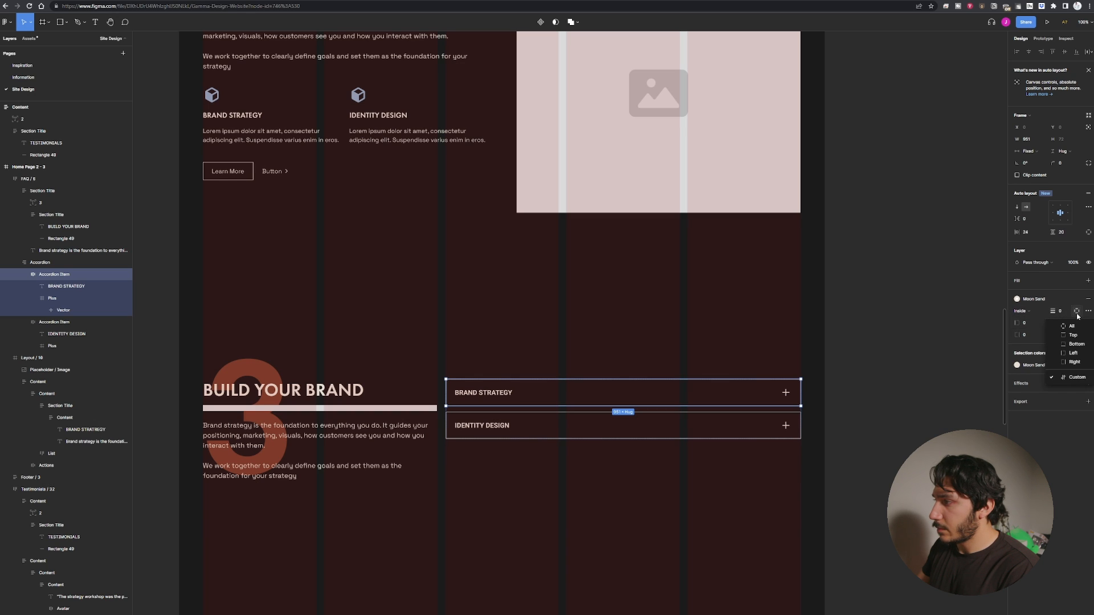
pyautogui.click(1071, 325)
pyautogui.moveTo(1053, 312); pyautogui.dragTo(1056, 311)
pyautogui.click(1059, 312)
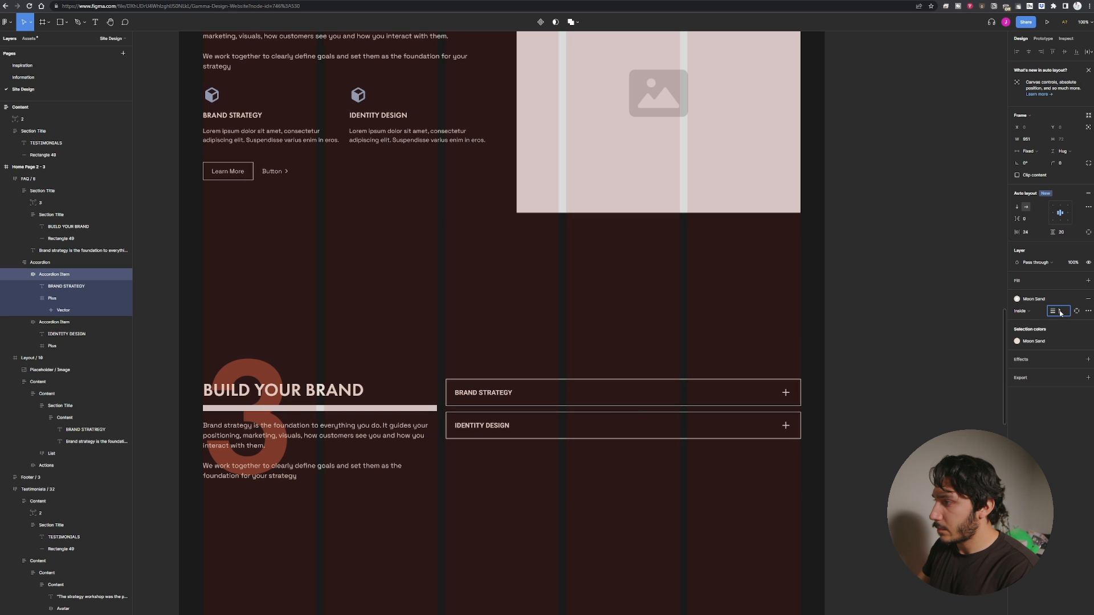
pyautogui.write('0')
pyautogui.press('Return')
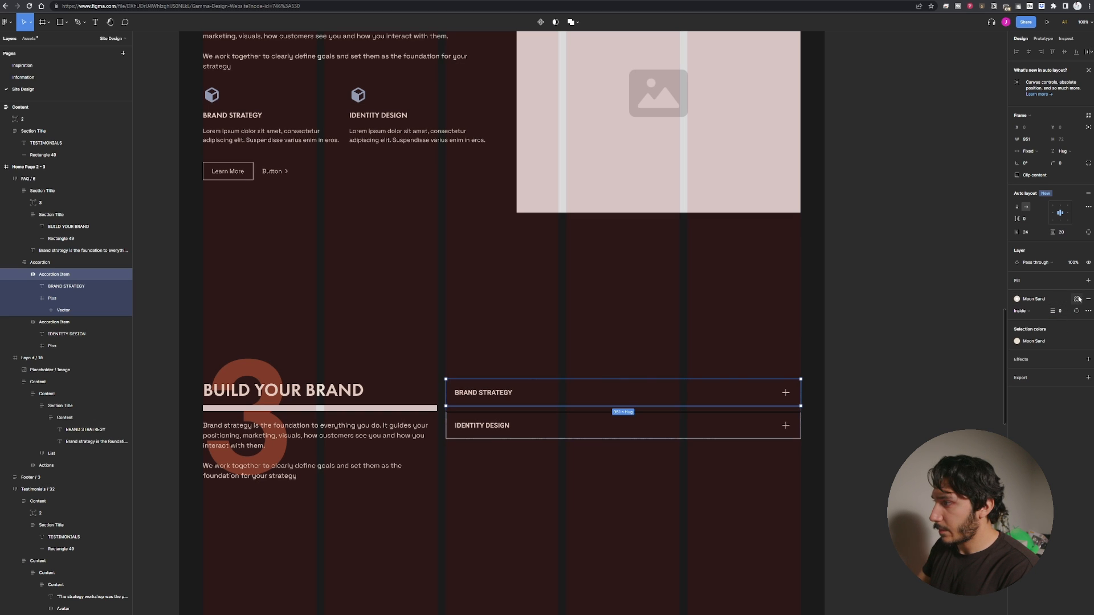
pyautogui.click(1077, 312)
pyautogui.click(1073, 345)
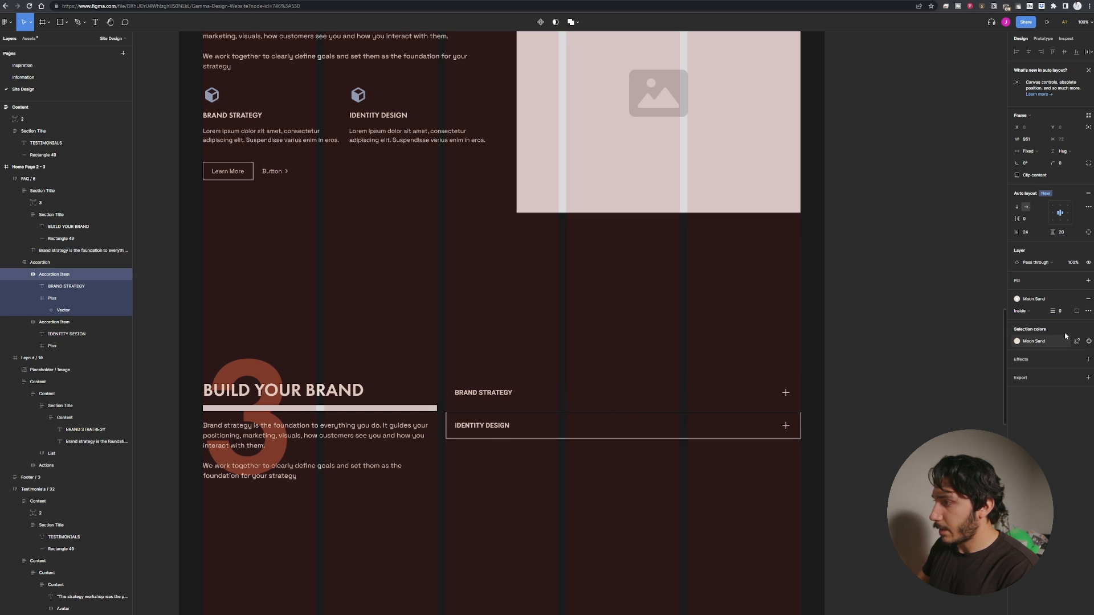
pyautogui.click(1060, 313)
pyautogui.write('2')
pyautogui.press('Return')
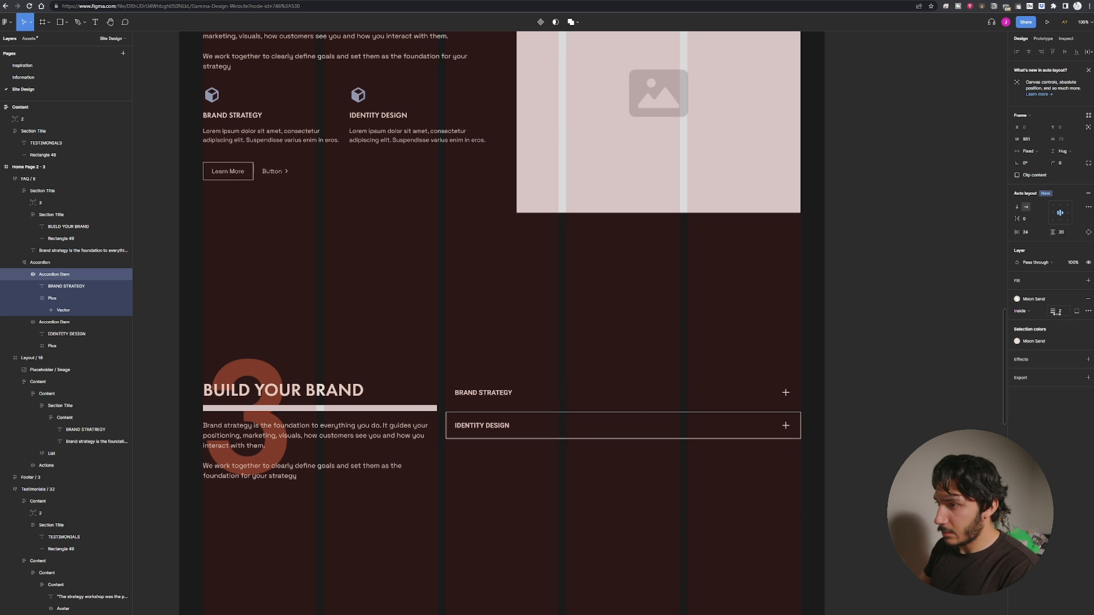
# Set the BRAND STRATEGY item's top, left and right stroke widths to 0, keeping only a bottom border.
pyautogui.click(1061, 312)
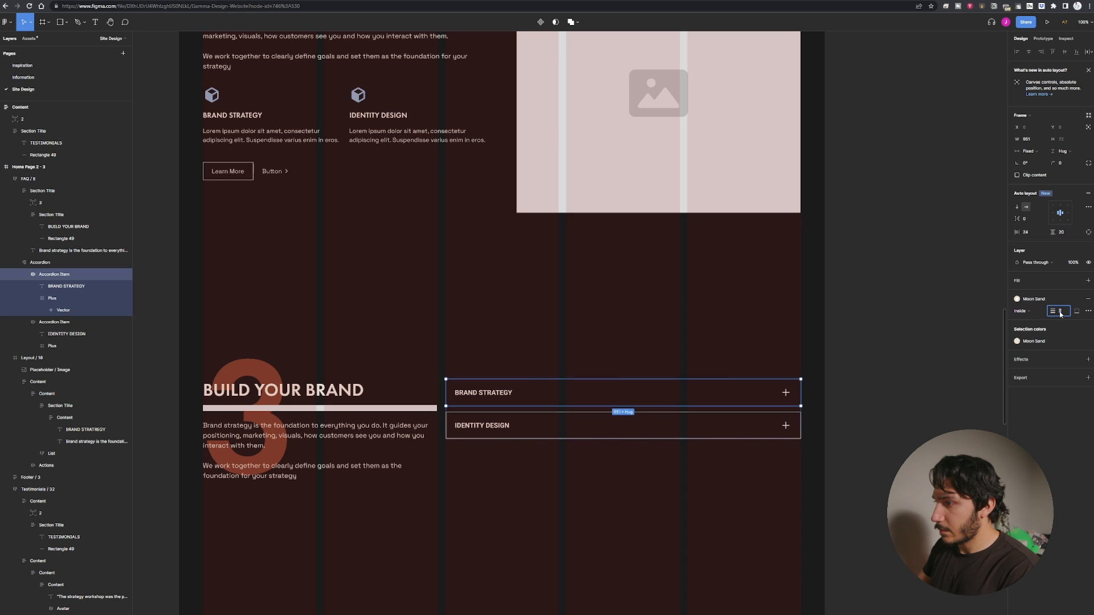
pyautogui.click(1036, 300)
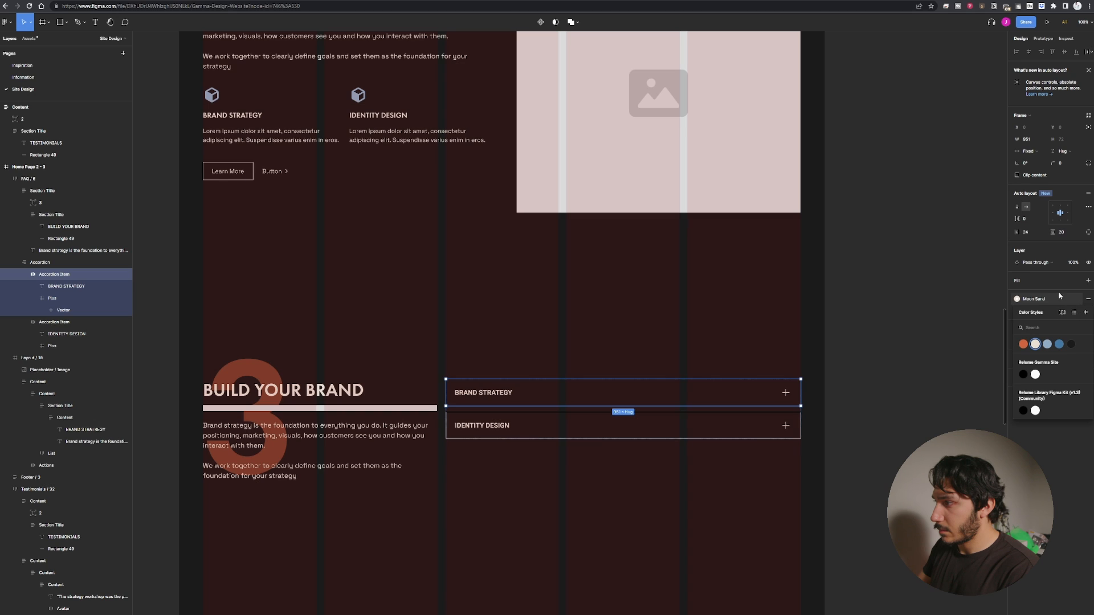
pyautogui.click(1059, 296)
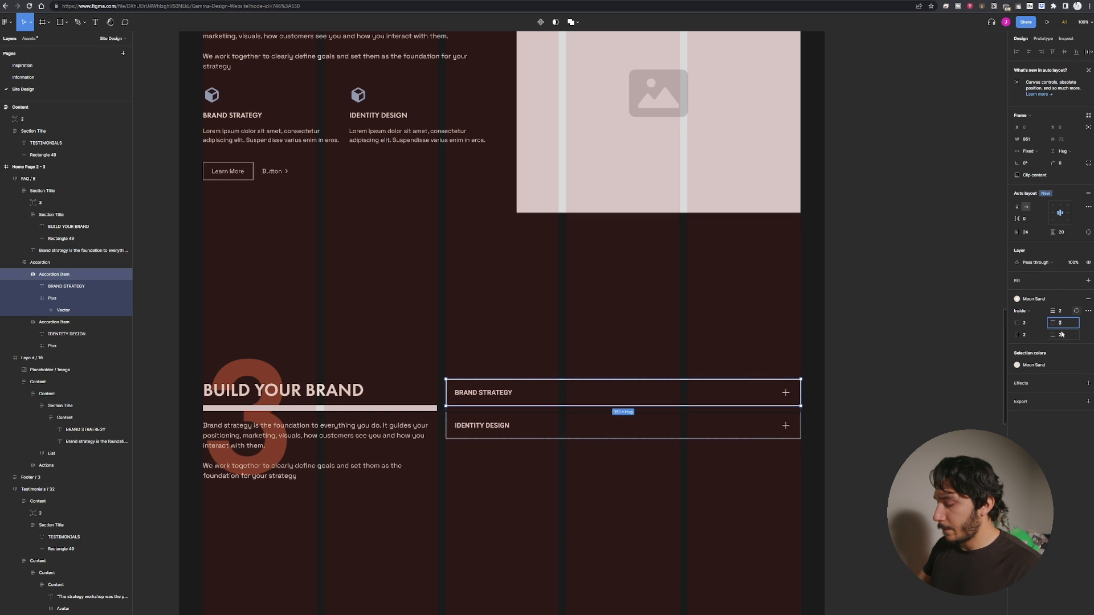
pyautogui.write('0')
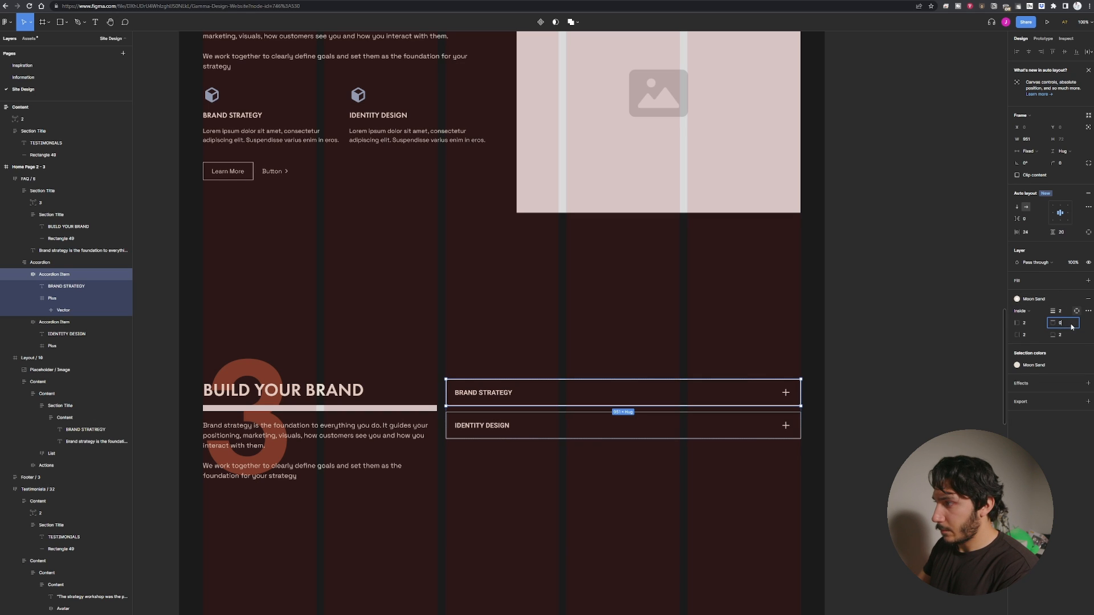
pyautogui.click(1069, 335)
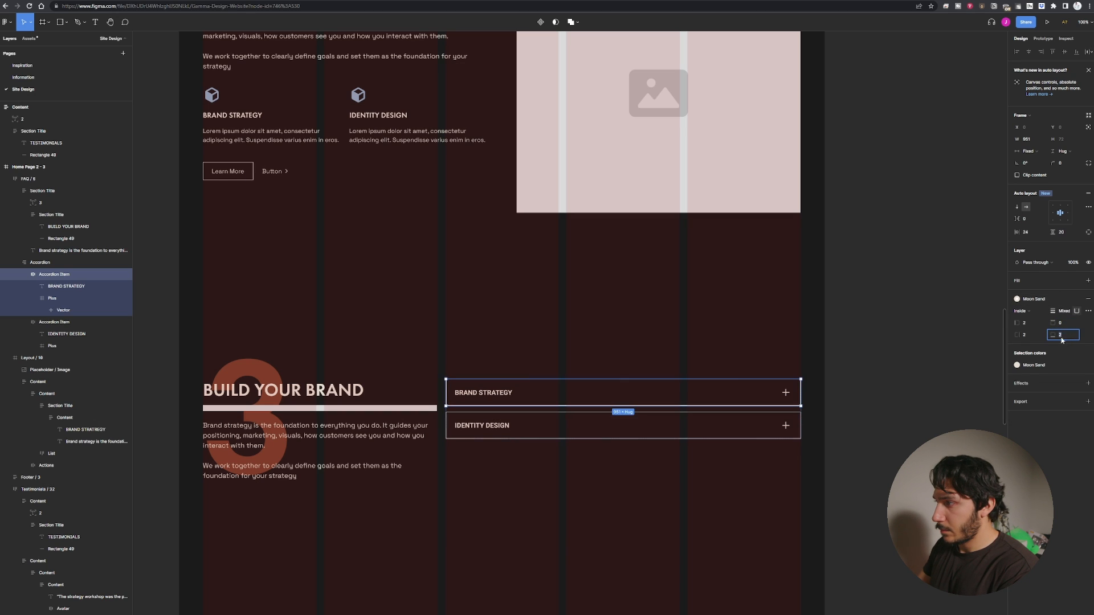
pyautogui.click(1029, 323)
pyautogui.write('0')
pyautogui.click(1028, 334)
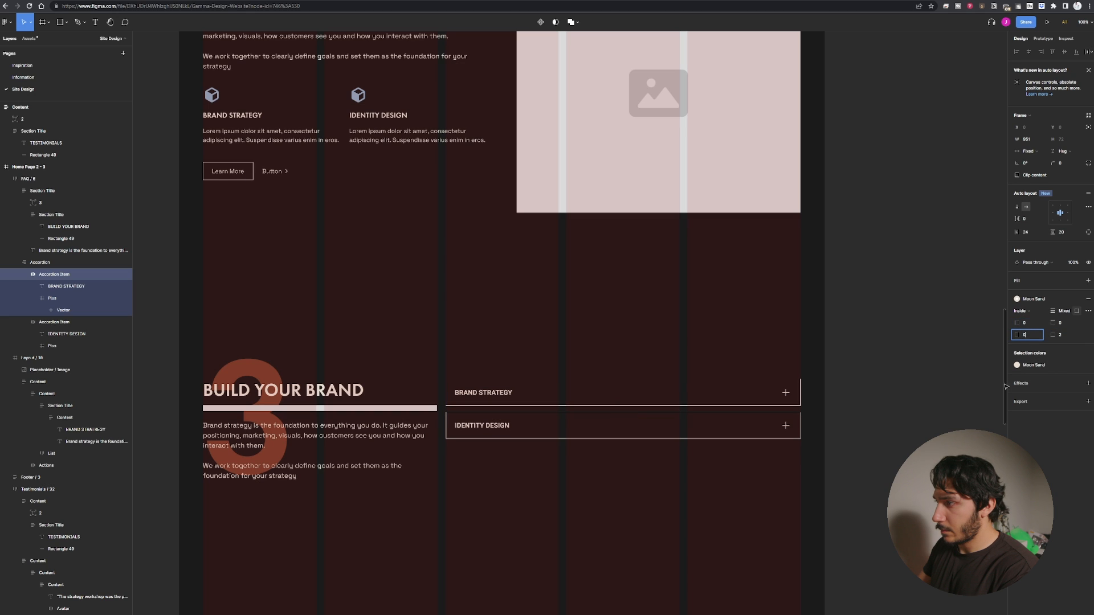
pyautogui.press('Return')
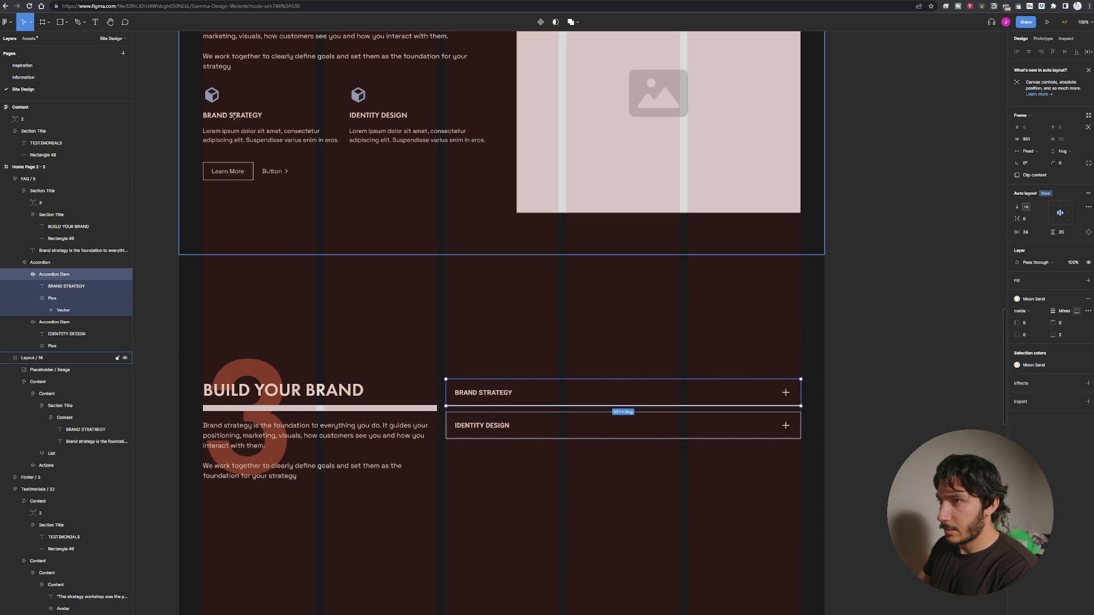
# Give the IDENTITY DESIGN accordion item a custom stroke with only a 2 px bottom border.
pyautogui.click(522, 422)
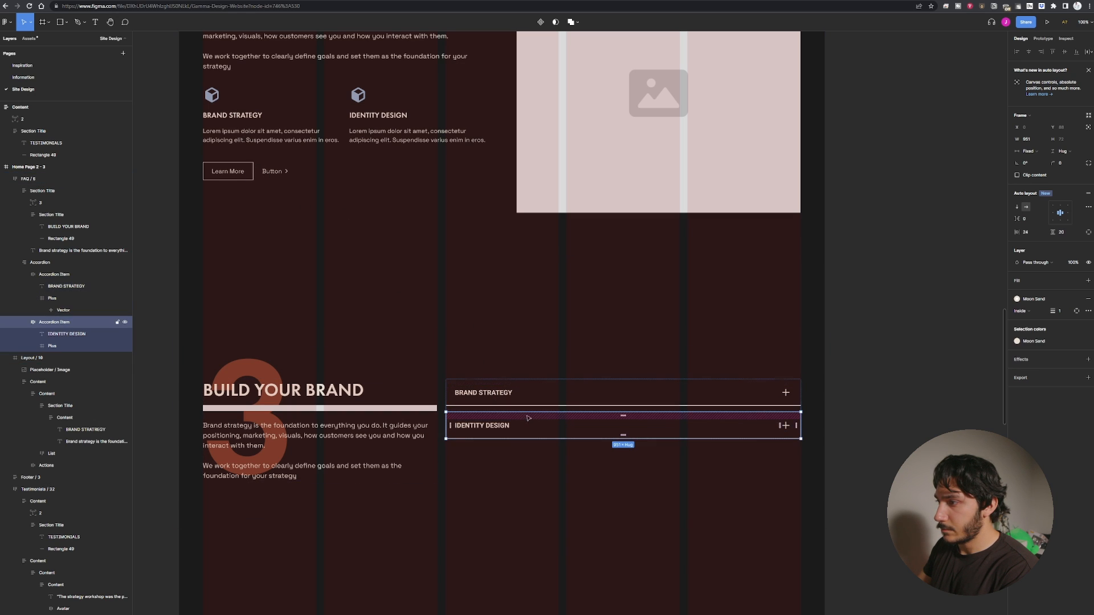
pyautogui.click(1076, 311)
pyautogui.click(1076, 377)
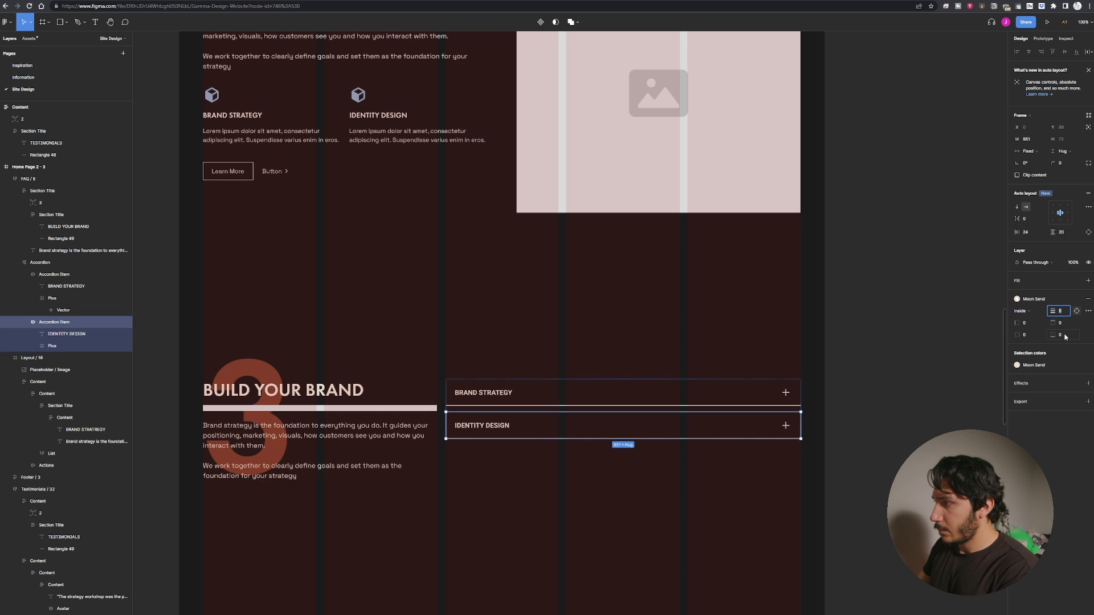
pyautogui.click(1063, 335)
pyautogui.write('2')
pyautogui.click(1062, 323)
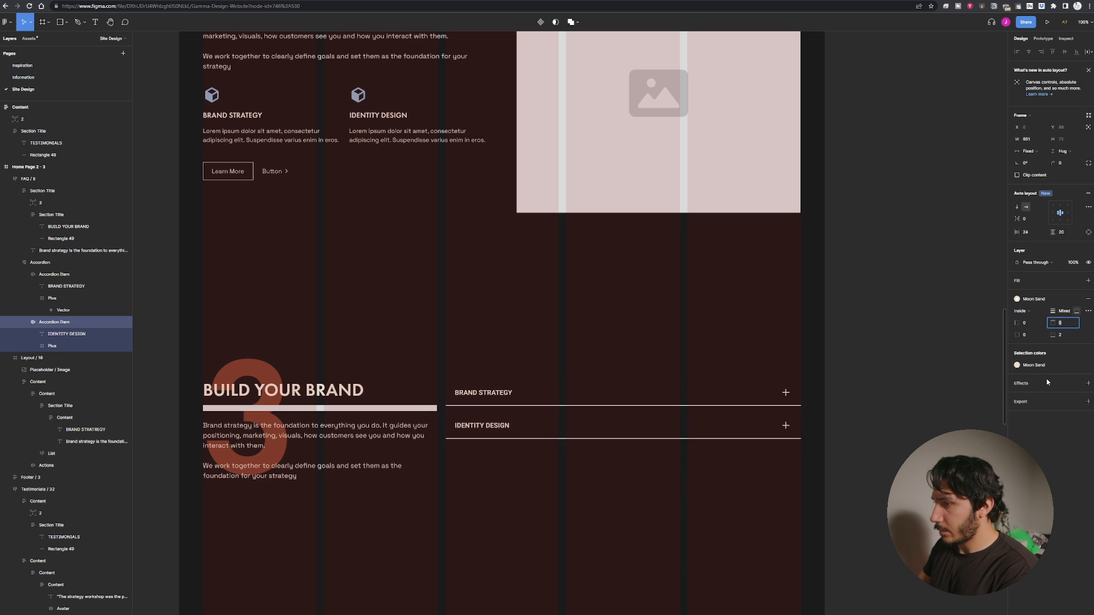
pyautogui.click(629, 314)
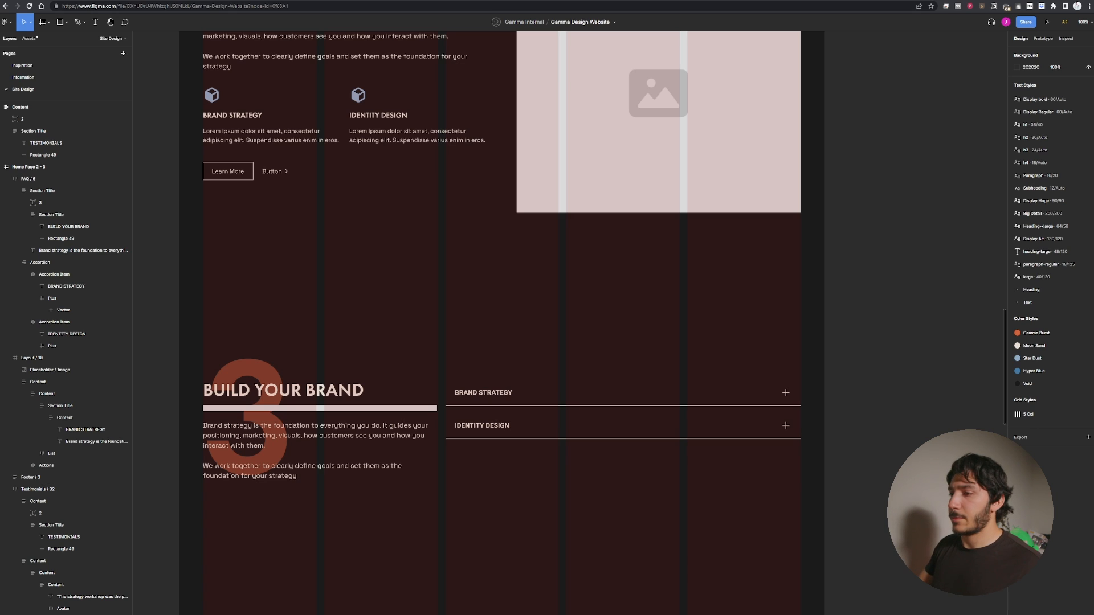
pyautogui.moveTo(653, 540); pyautogui.dragTo(770, 434)
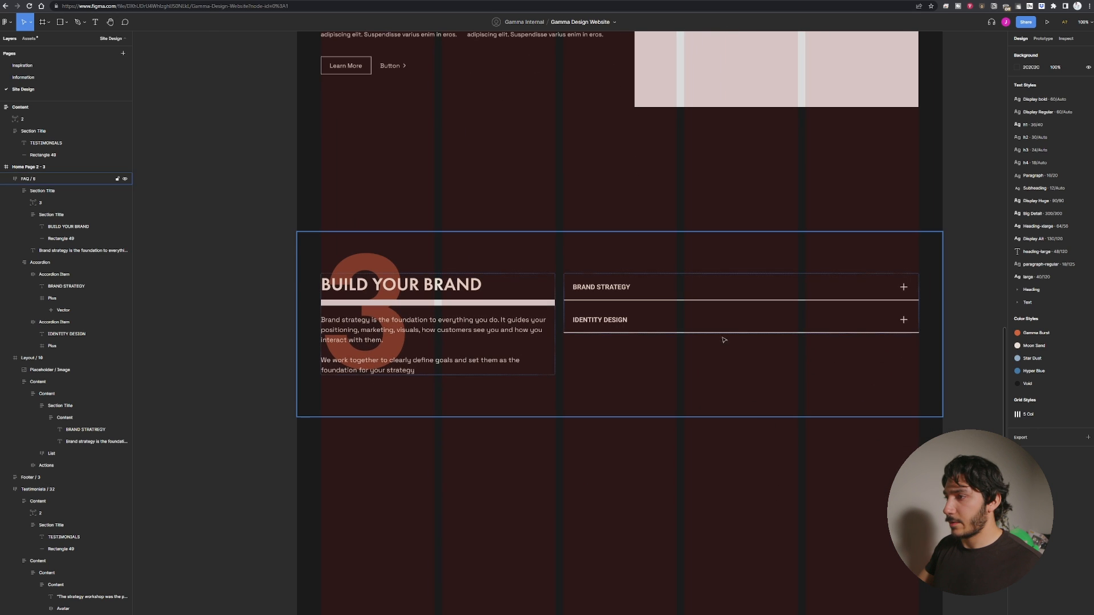
pyautogui.doubleClick(609, 292)
pyautogui.doubleClick(609, 291)
pyautogui.doubleClick(609, 291)
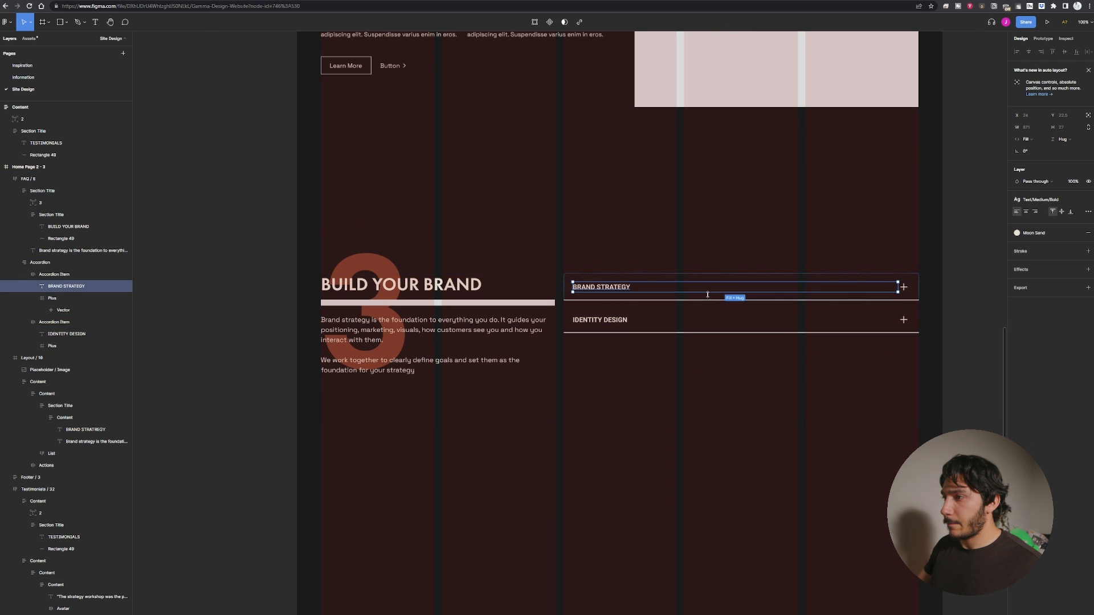
pyautogui.press('Escape')
pyautogui.press('Escape')
pyautogui.scroll(2, 707, 295)
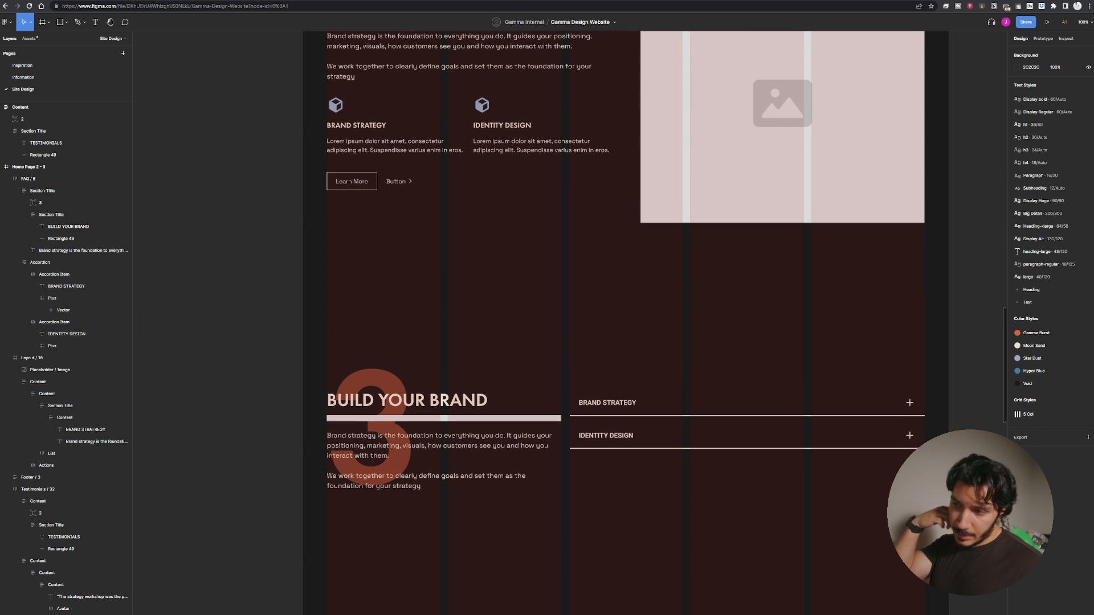
pyautogui.click(705, 414)
pyautogui.doubleClick(677, 439)
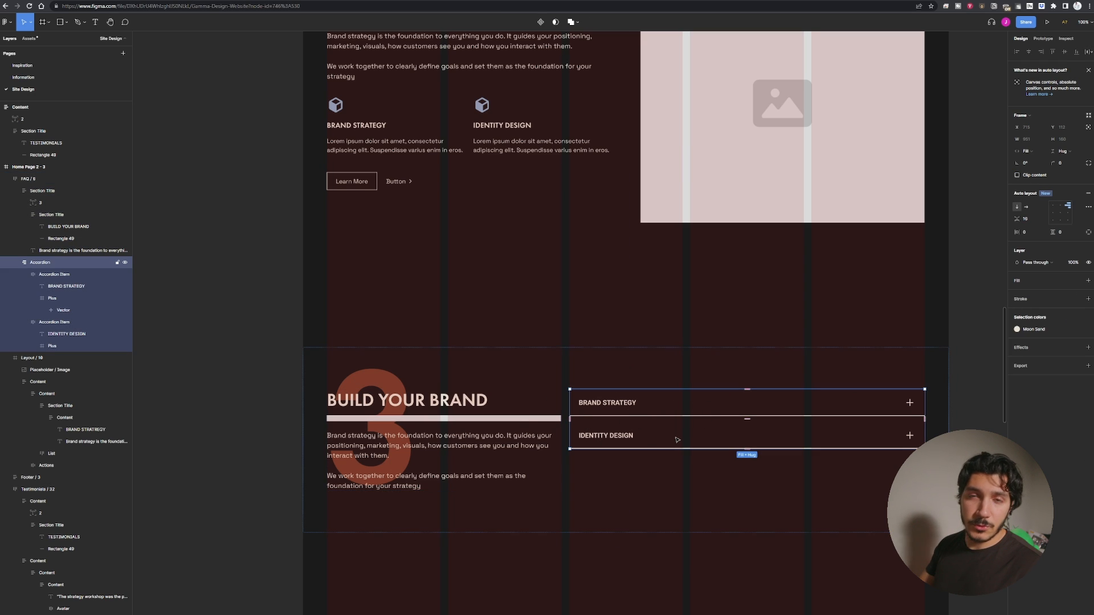
pyautogui.click(676, 505)
pyautogui.click(537, 263)
pyautogui.scroll(-2, 537, 263)
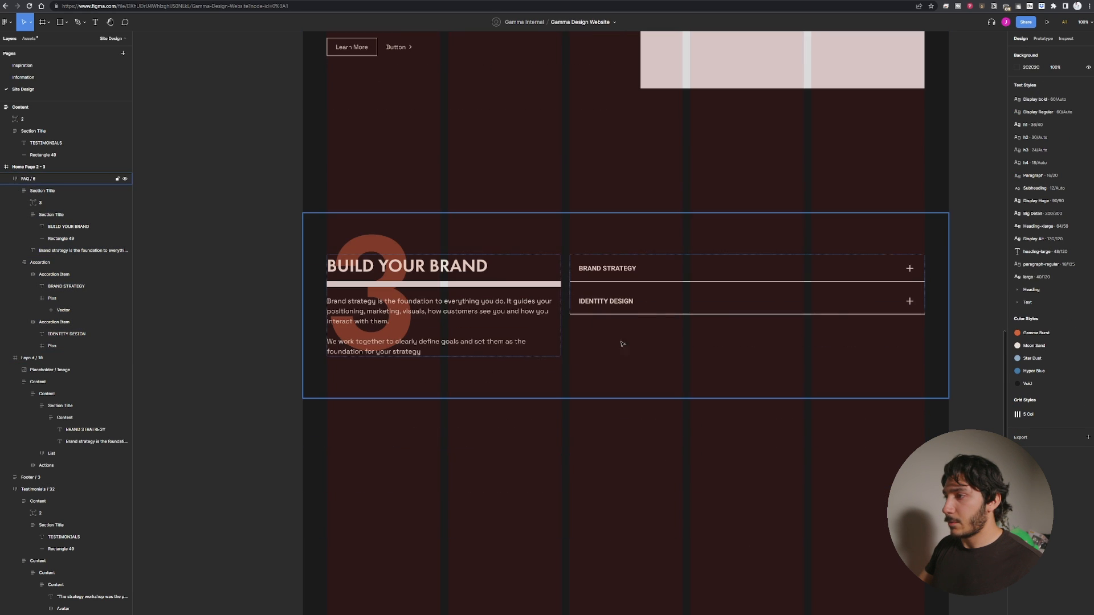
pyautogui.moveTo(706, 446); pyautogui.dragTo(654, 518)
pyautogui.hotkey('ctrl', '-')
pyautogui.hotkey('ctrl', '-')
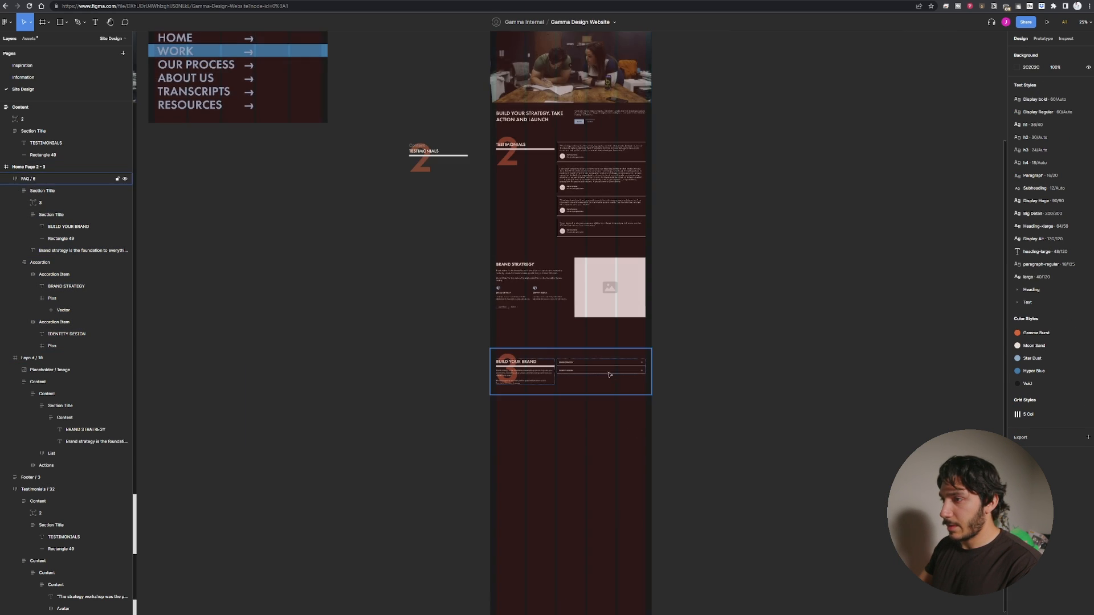
# Delete the original BRAND STRATEGY layout section with the image placeholder.
pyautogui.click(522, 374)
pyautogui.scroll(3, 535, 382)
pyautogui.click(550, 390)
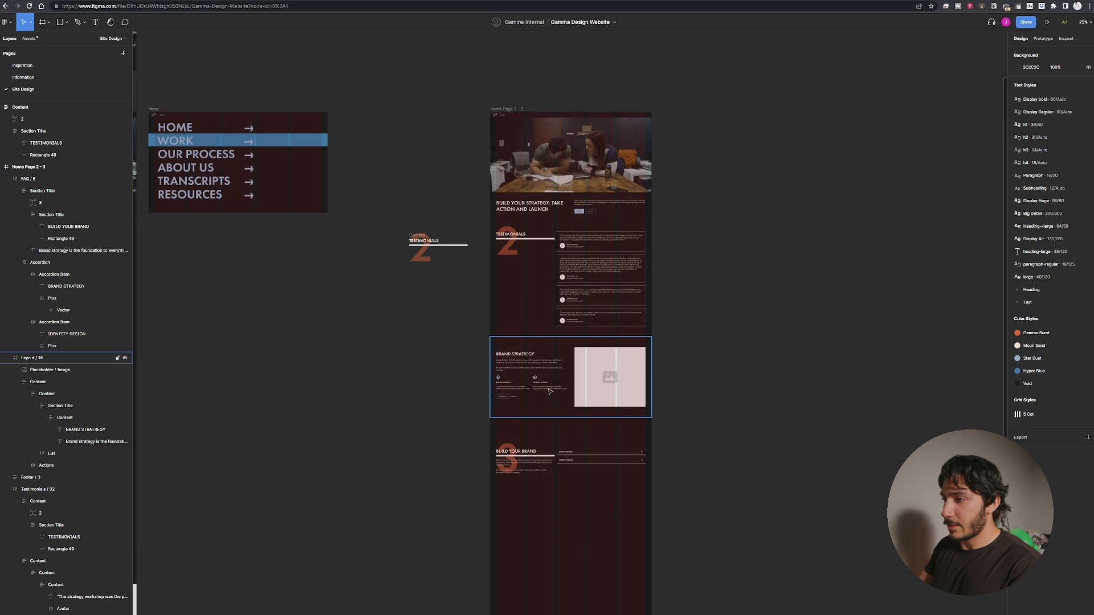
pyautogui.hotkey('ctrl', '+')
pyautogui.hotkey('ctrl', '+')
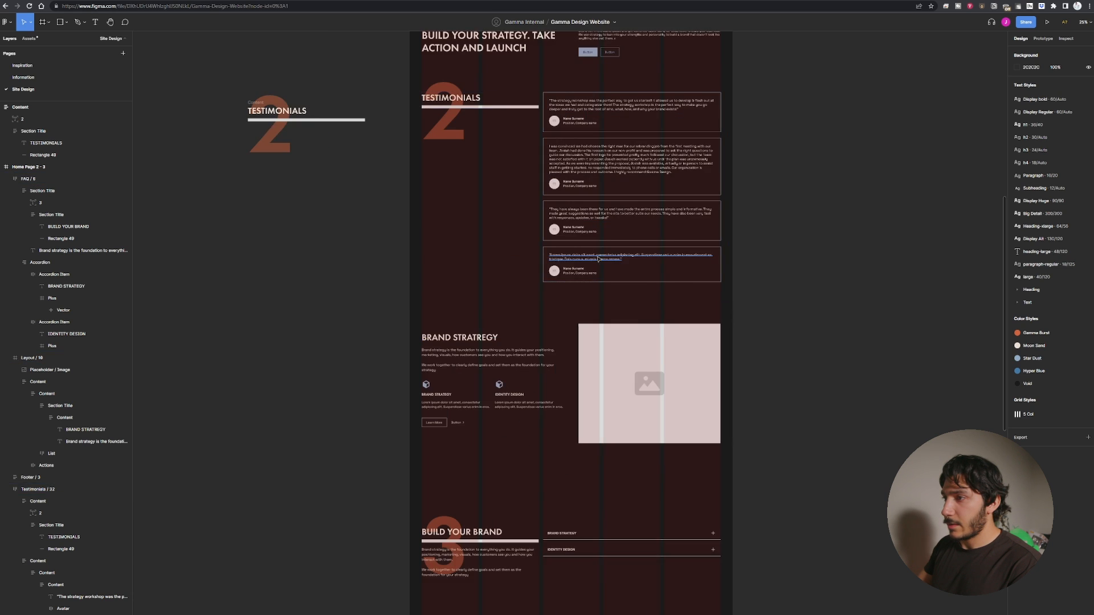
pyautogui.moveTo(606, 232); pyautogui.dragTo(607, 311)
pyautogui.hotkey('ctrl', '-')
pyautogui.moveTo(611, 470); pyautogui.dragTo(612, 333)
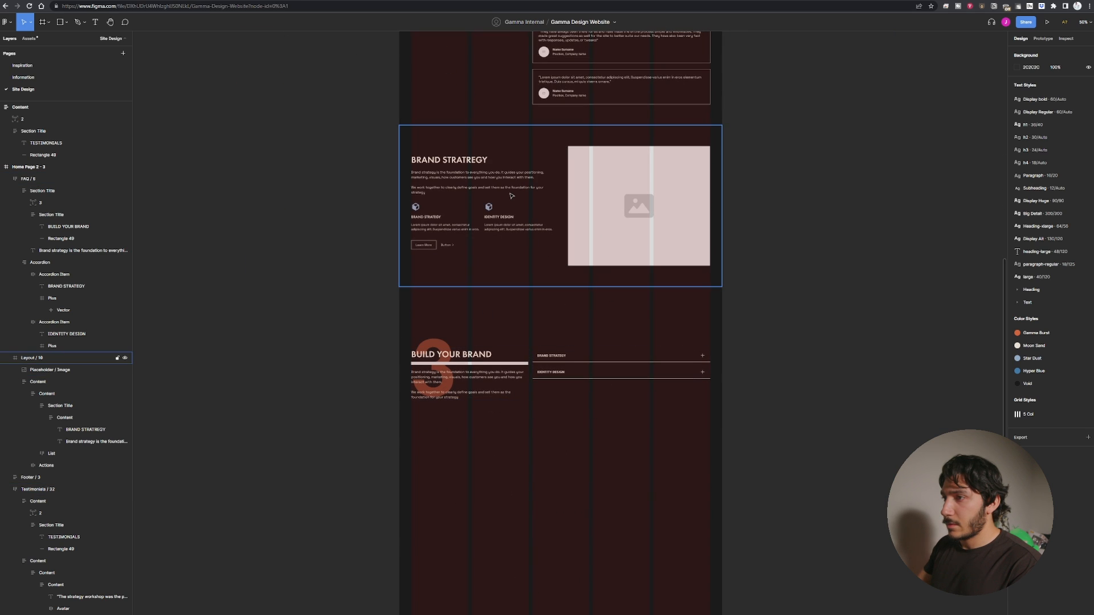
pyautogui.click(523, 279)
pyautogui.press('Delete')
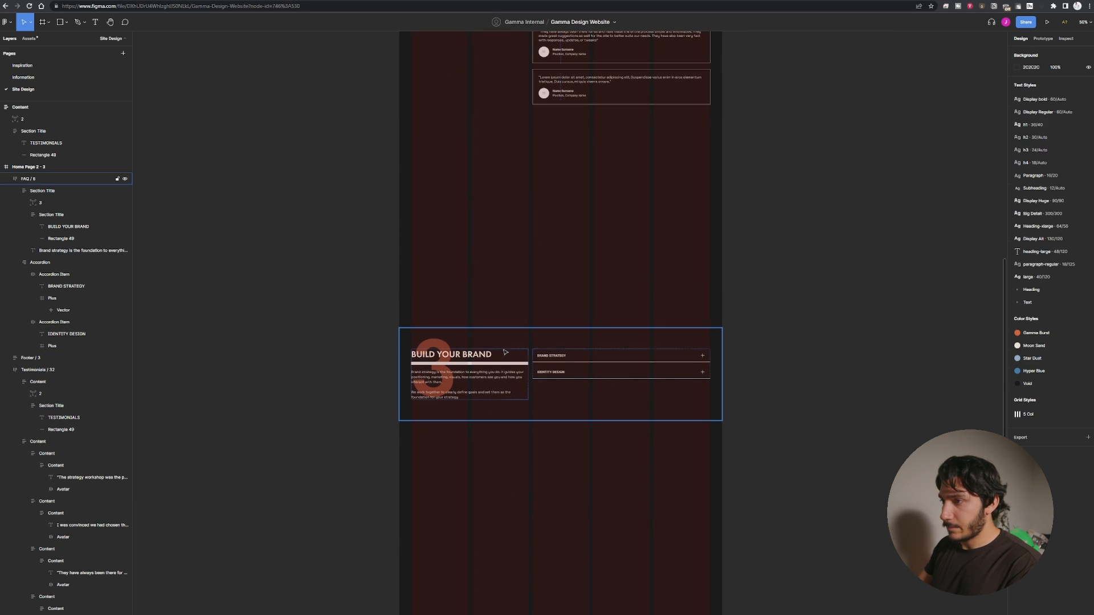
# Move the BUILD YOUR BRAND section up directly beneath the testimonials section.
pyautogui.click(531, 397)
pyautogui.moveTo(538, 398); pyautogui.dragTo(544, 197)
pyautogui.click(577, 274)
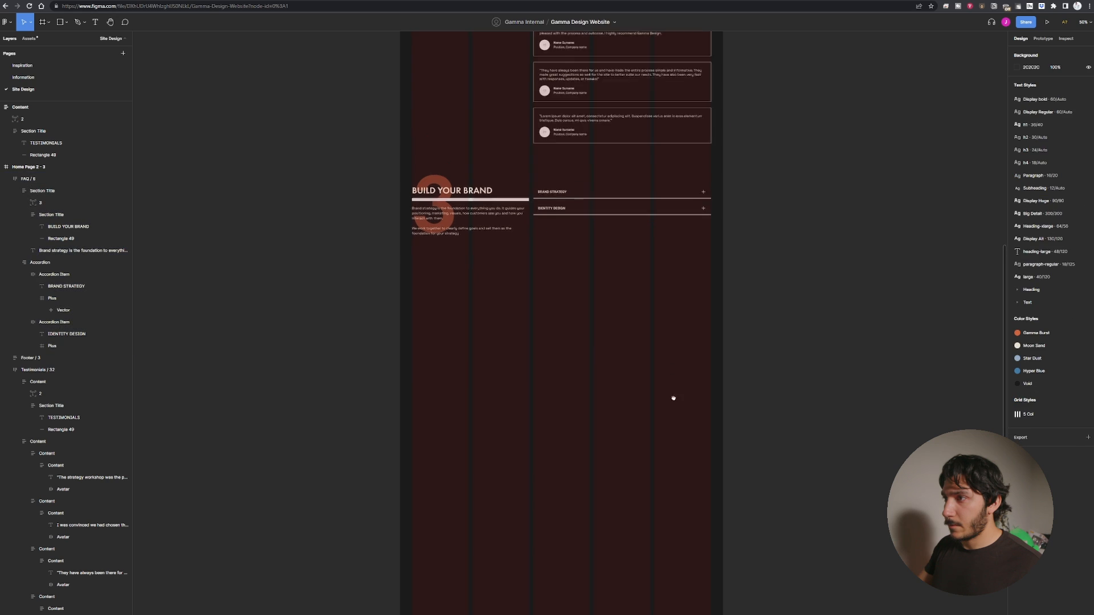
# Try moving the BUILD YOUR BRAND section further down, then undo the move.
pyautogui.scroll(5, 577, 274)
pyautogui.click(568, 444)
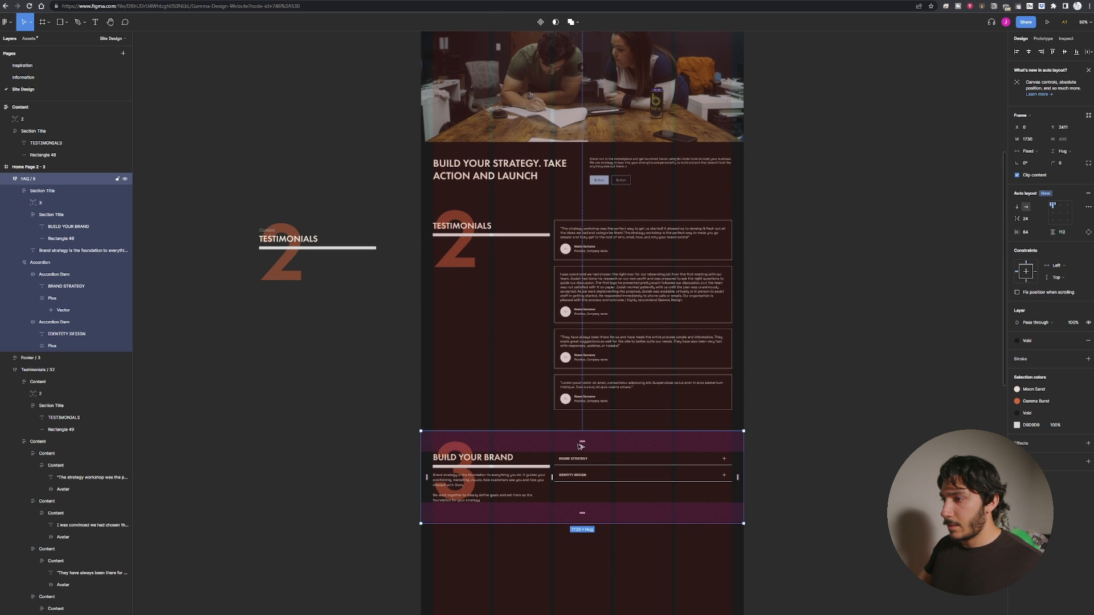
pyautogui.moveTo(615, 449); pyautogui.dragTo(623, 568)
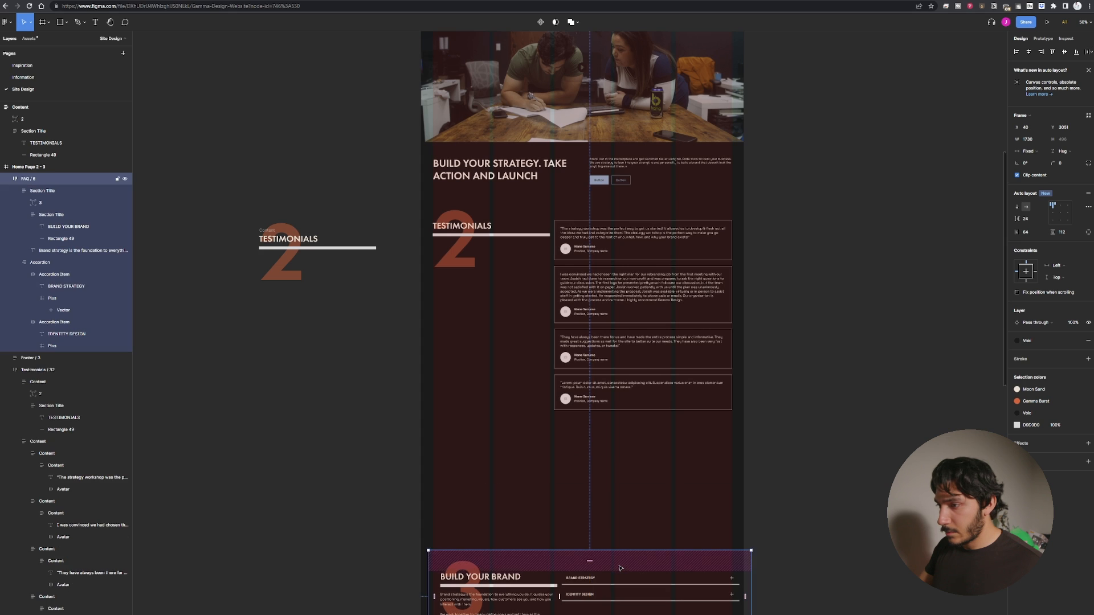
pyautogui.hotkey('ctrl', 'z')
# Duplicate the BUILD YOUR BRAND section and place the copy directly below the original.
pyautogui.moveTo(626, 500); pyautogui.dragTo(586, 538)
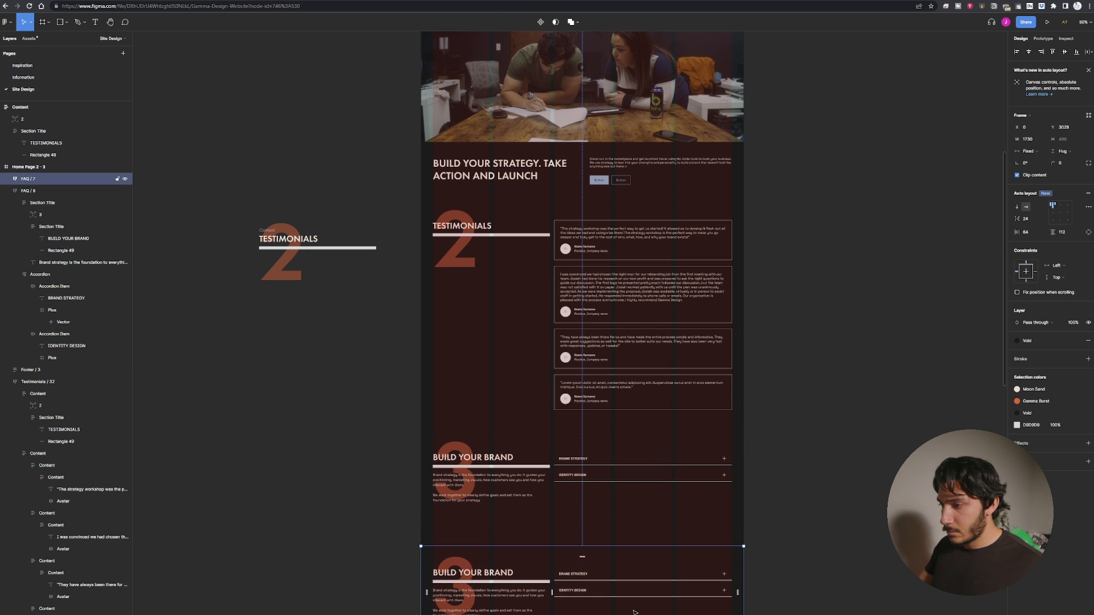
pyautogui.moveTo(636, 597); pyautogui.dragTo(637, 610)
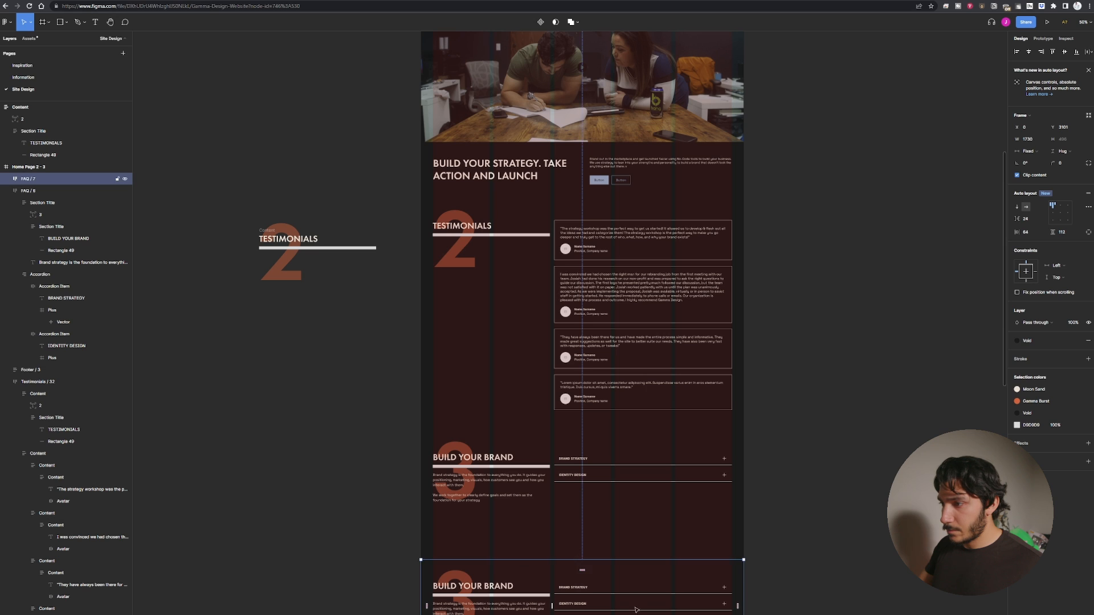
pyautogui.press('Escape')
# Change the large number in the duplicated section to 4.
pyautogui.scroll(-5, 908, 376)
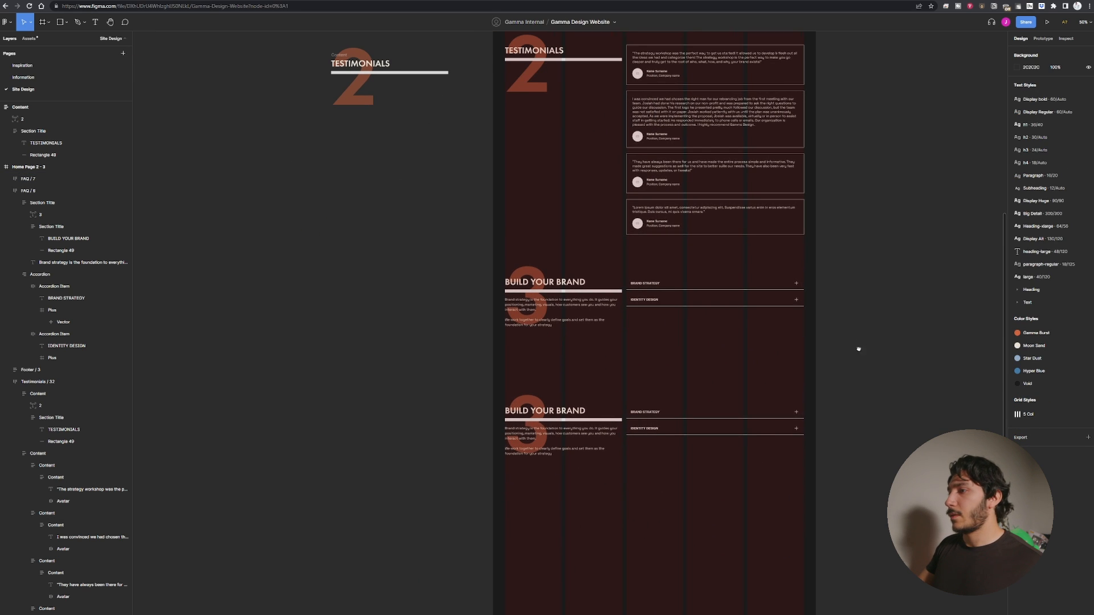
pyautogui.moveTo(858, 349); pyautogui.dragTo(861, 421)
pyautogui.hotkey('ctrl', '+')
pyautogui.moveTo(714, 530); pyautogui.dragTo(576, 297)
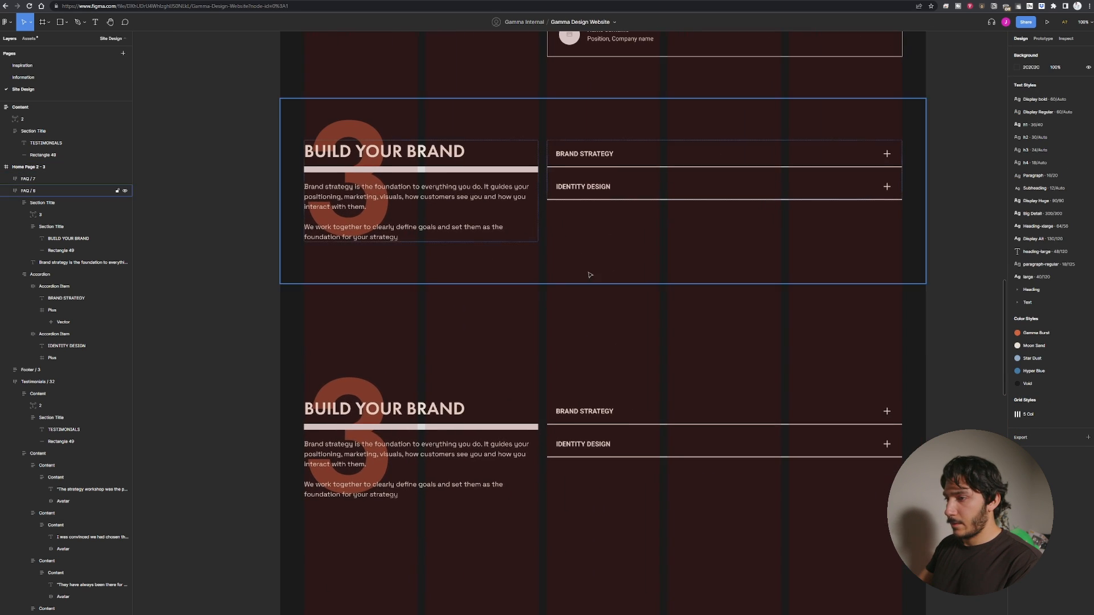
pyautogui.moveTo(411, 426); pyautogui.dragTo(402, 410)
pyautogui.doubleClick(339, 378)
pyautogui.doubleClick(340, 378)
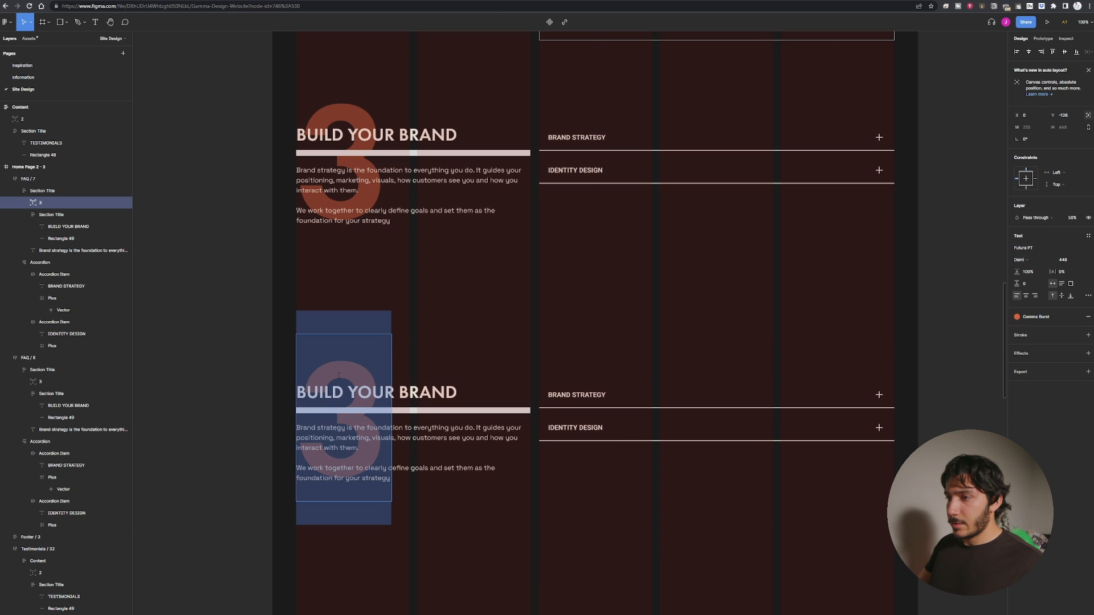
pyautogui.write('4')
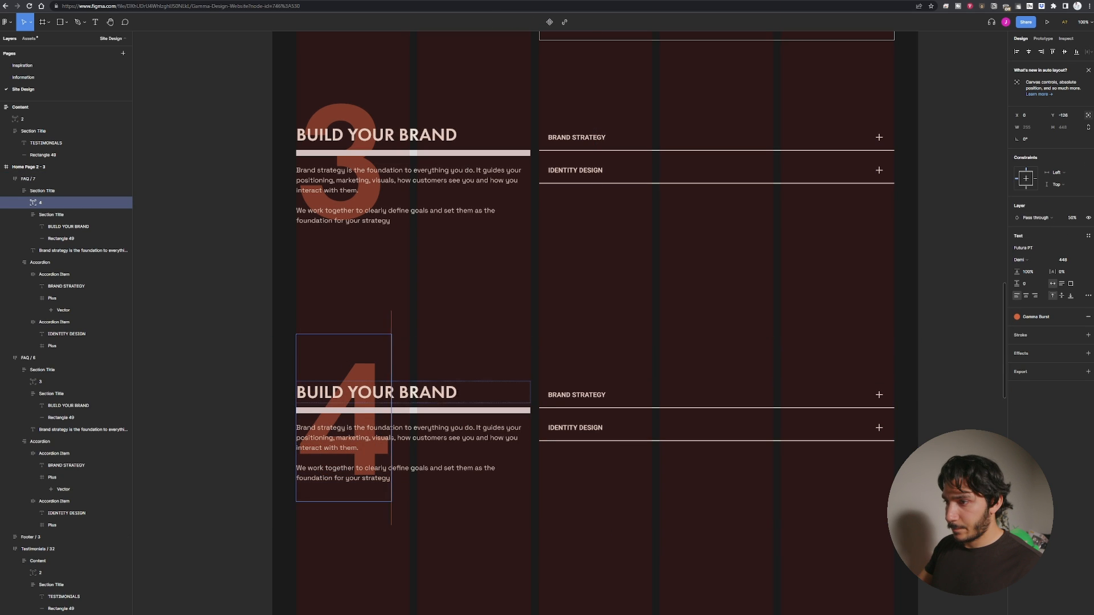
# Retitle the duplicated section's heading as NO CODE DEVELOPMENT.
pyautogui.doubleClick(376, 392)
pyautogui.write('NO ')
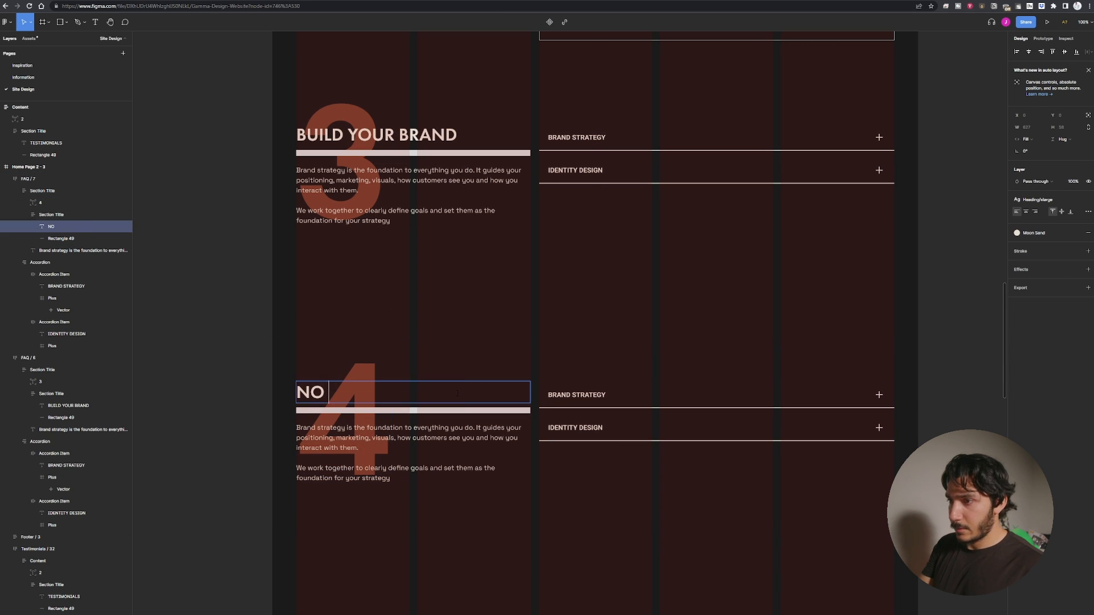
pyautogui.write('CODE DEVELOPMENT')
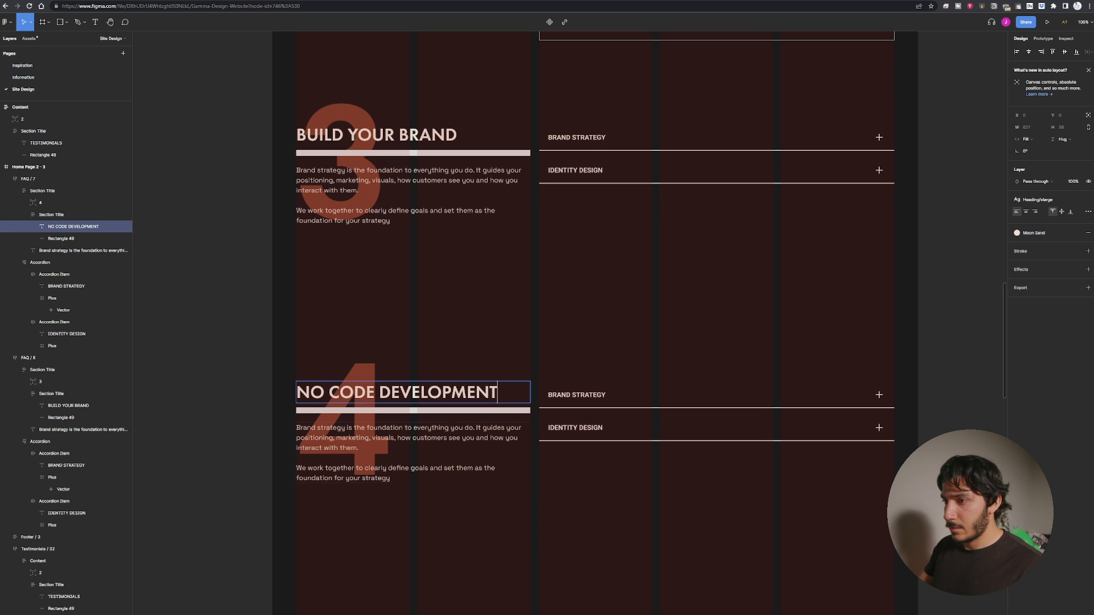
# Replace the duplicated section's body text with the paragraph from the original home page's NO-CODE DEVELOPMENT section.
pyautogui.click(452, 437)
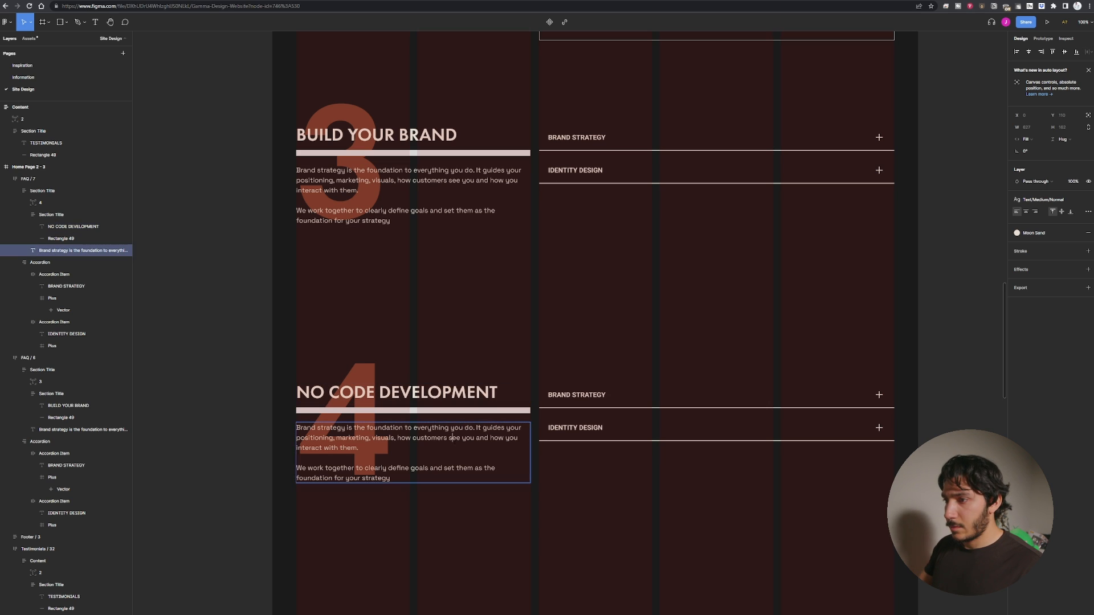
pyautogui.scroll(-10, 393, 410)
pyautogui.hscroll(-10, 342, 422)
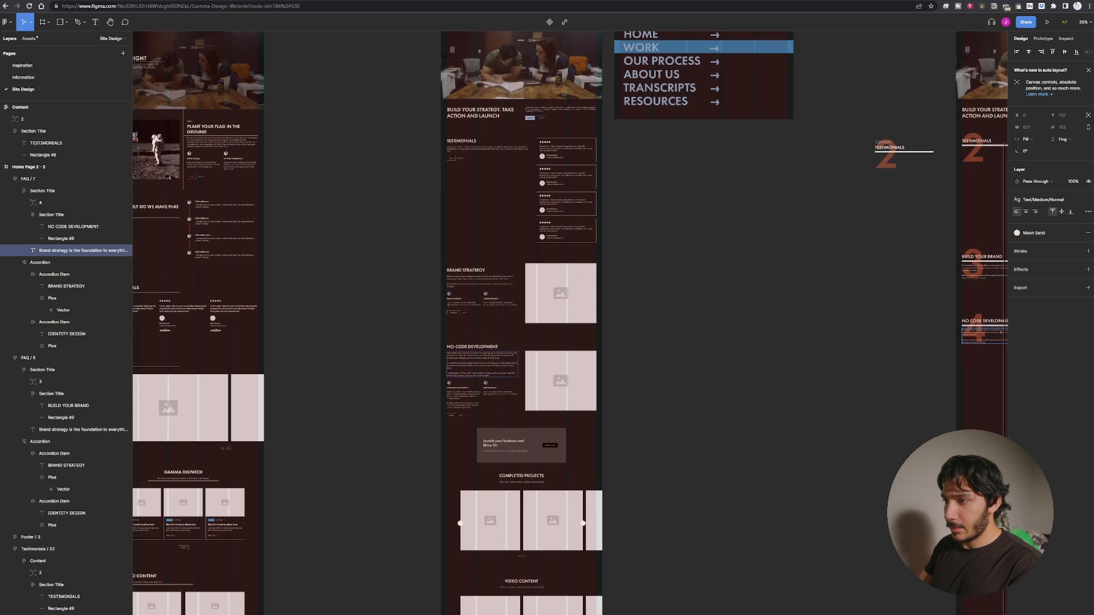
pyautogui.doubleClick(482, 364)
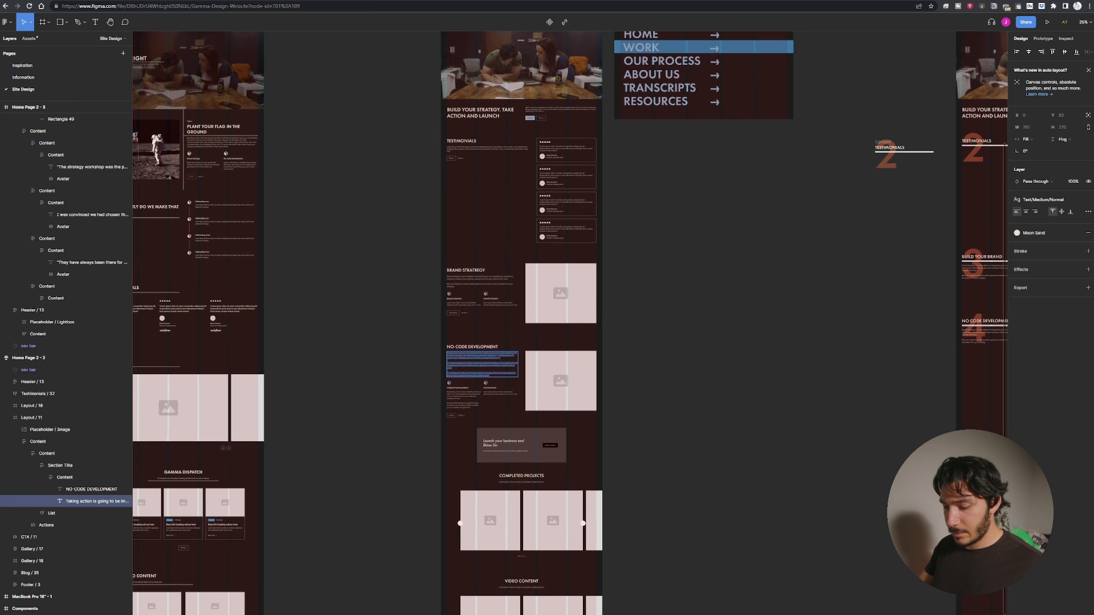
pyautogui.moveTo(897, 345); pyautogui.dragTo(670, 358)
pyautogui.click(614, 357)
pyautogui.scroll(2, 595, 367)
pyautogui.moveTo(743, 334); pyautogui.dragTo(358, 395)
pyautogui.tripleClick(389, 360)
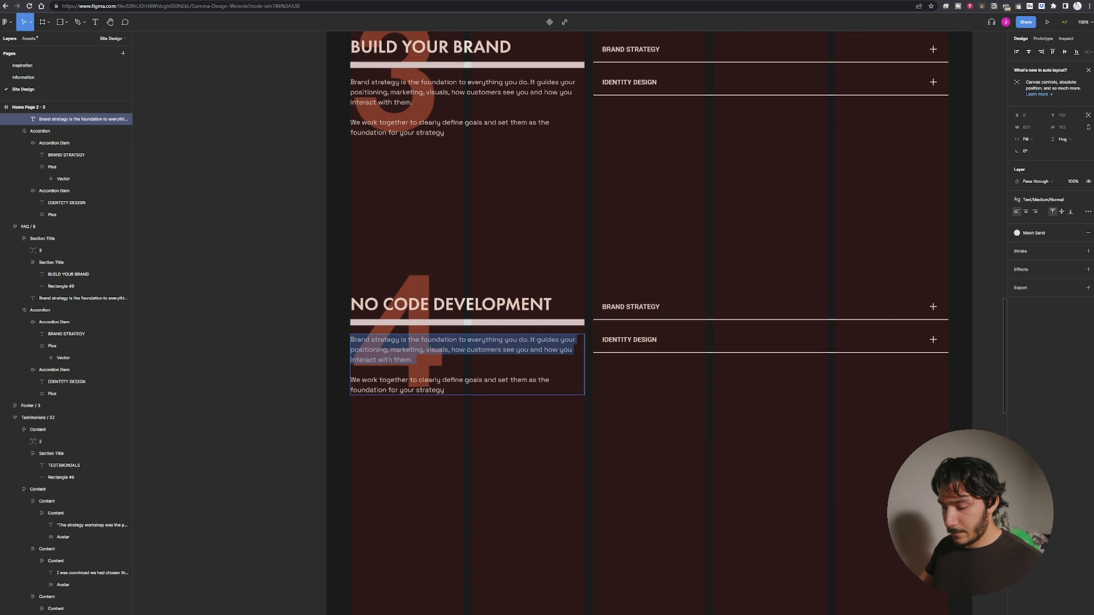
pyautogui.hotkey('ctrl', 'a')
pyautogui.write("Taking action is going to be important with anything you do. You need something that works and can save you time and money. We work together on building systems to support your strategy, product or business using No-Code tools.  No-code development is a type of web development that allows non-programmers and programmers to create software using a graphical user interface, instead of writing code.  If a strategy isn't done, we still work together to clearly define the scope, needs and goals of your system so we can get launched faster.")
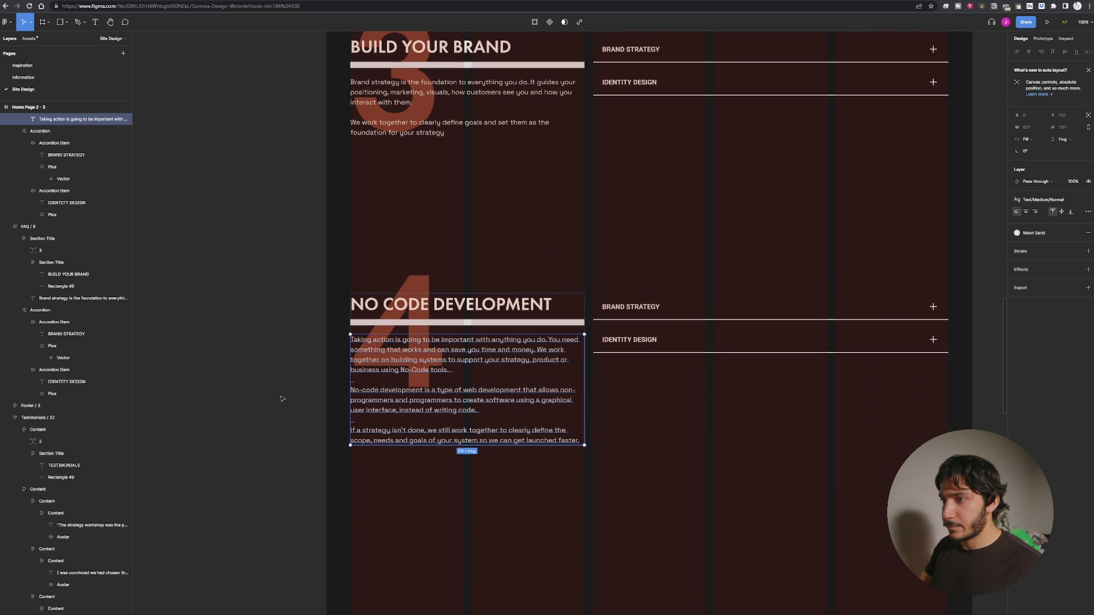
# Set the opacity of the large number 4 to 40%.
pyautogui.click(258, 397)
pyautogui.click(483, 351)
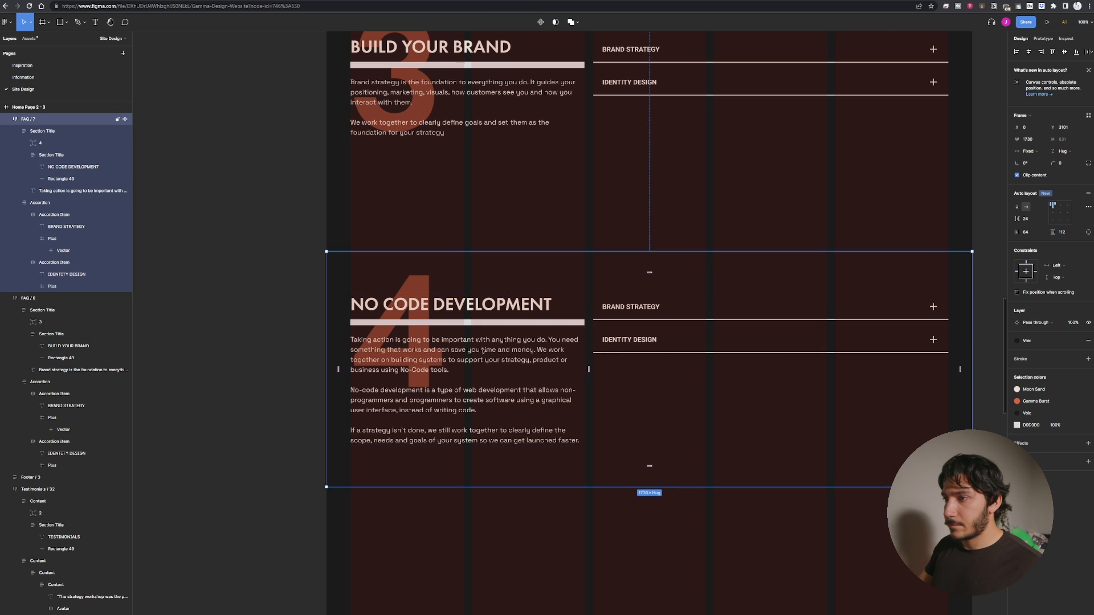
pyautogui.keyDown('ctrl'); pyautogui.click(414, 283); pyautogui.keyUp('ctrl')
pyautogui.doubleClick(414, 283)
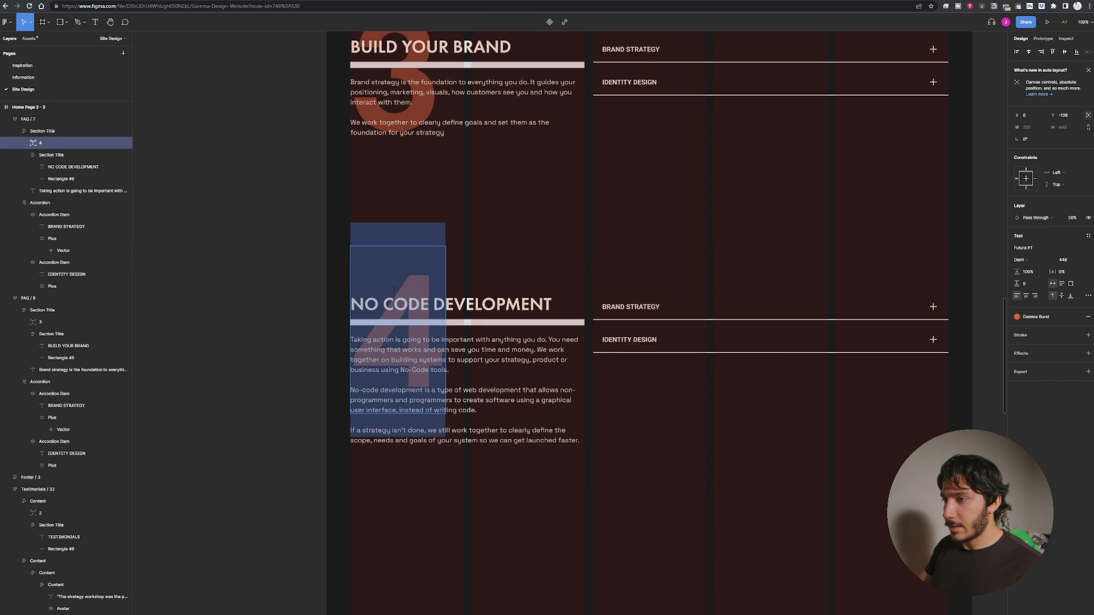
pyautogui.click(1072, 218)
pyautogui.write('40')
pyautogui.press('Return')
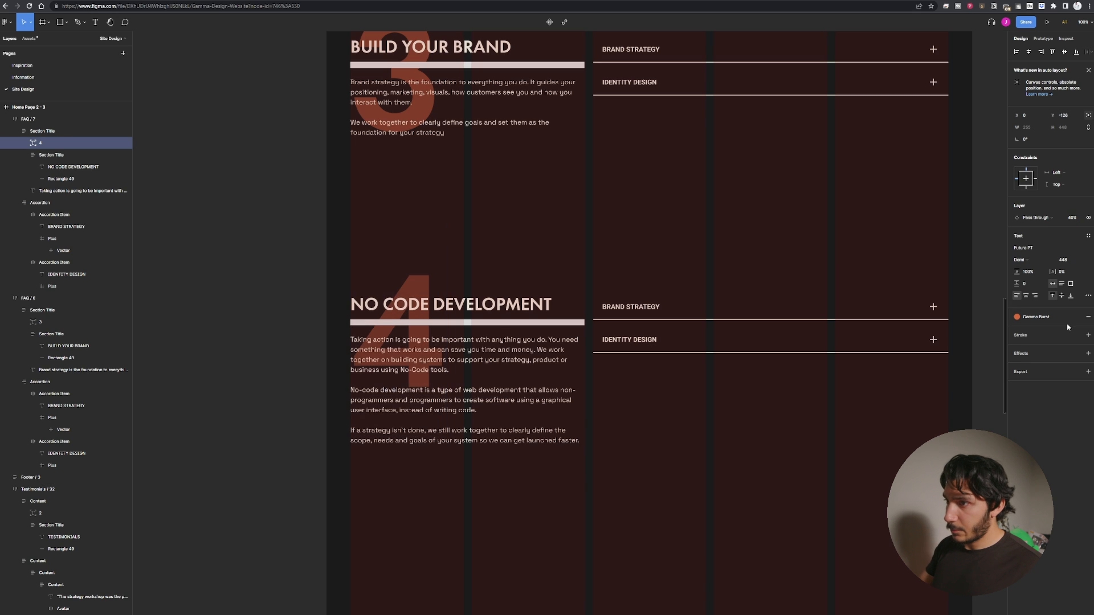
# Set the opacity of the large number 3 in BUILD YOUR BRAND to 40%.
pyautogui.moveTo(503, 182); pyautogui.dragTo(548, 416)
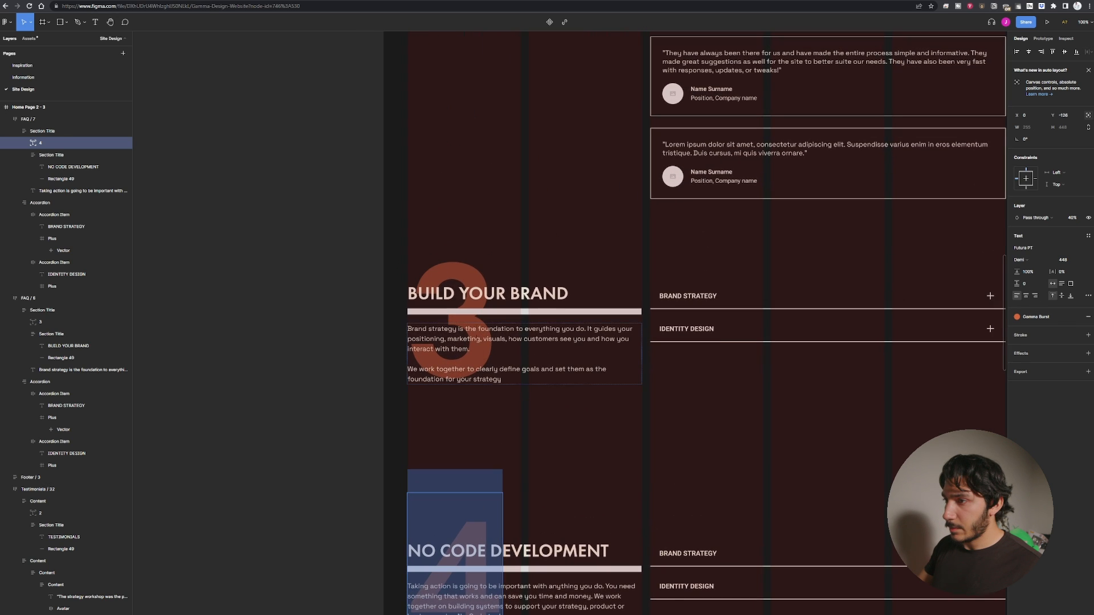
pyautogui.doubleClick(476, 274)
pyautogui.click(1070, 218)
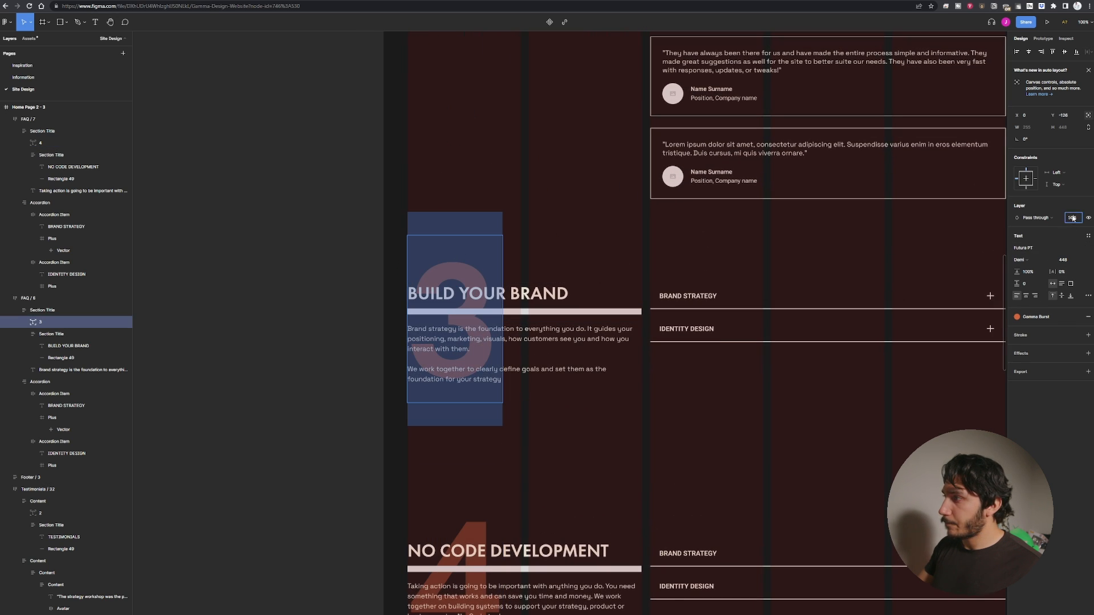
pyautogui.write('40')
pyautogui.press('Return')
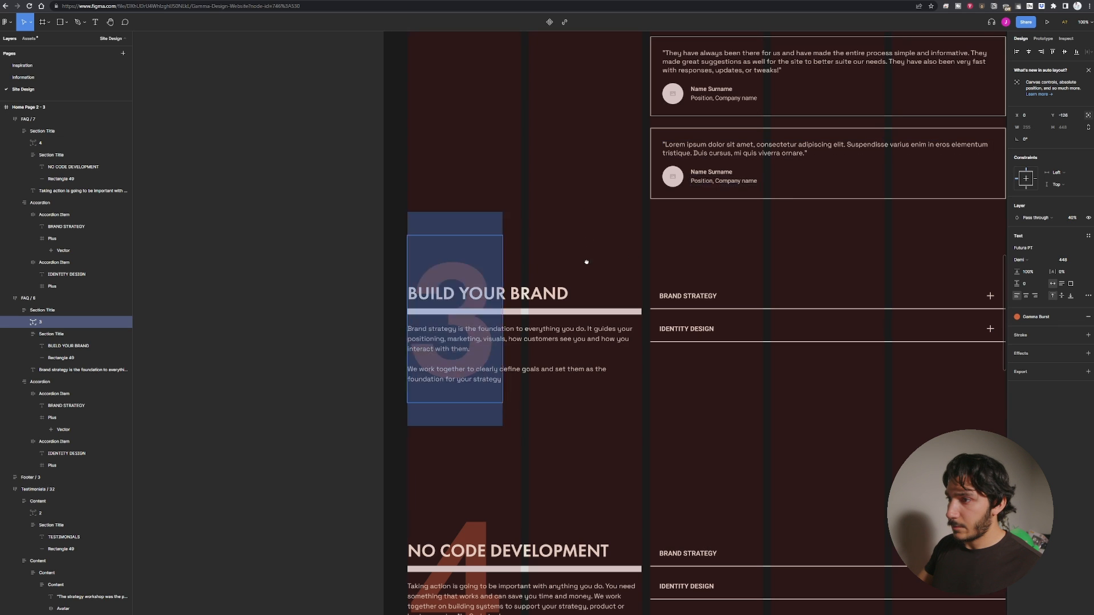
# Set the opacity of the large number 2 in TESTIMONIALS to 40%.
pyautogui.scroll(6, 585, 258)
pyautogui.doubleClick(491, 246)
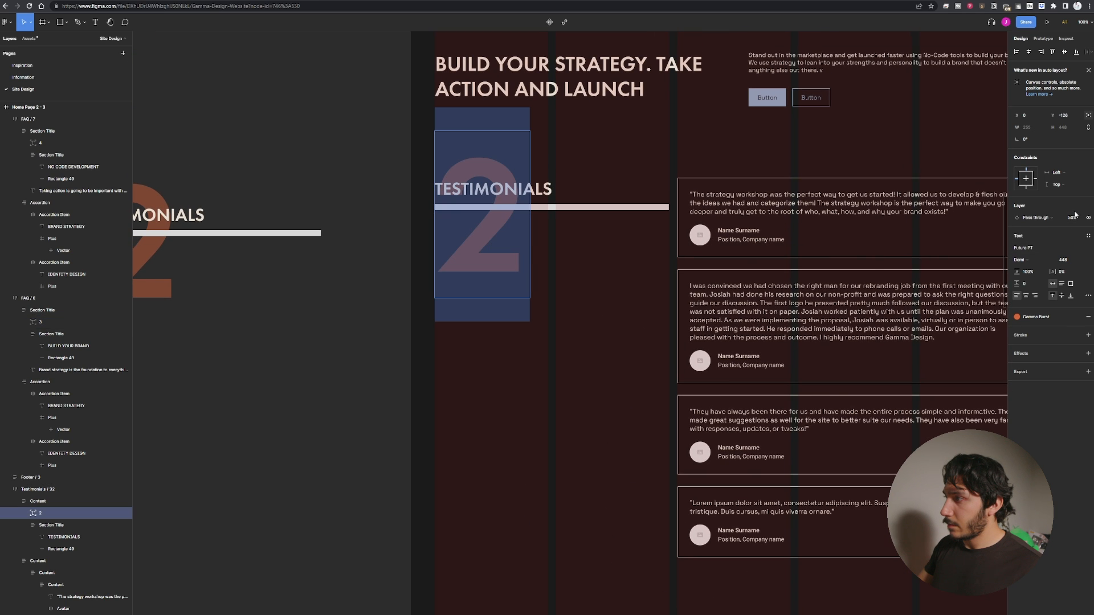
pyautogui.click(1073, 217)
pyautogui.write('40')
pyautogui.press('Return')
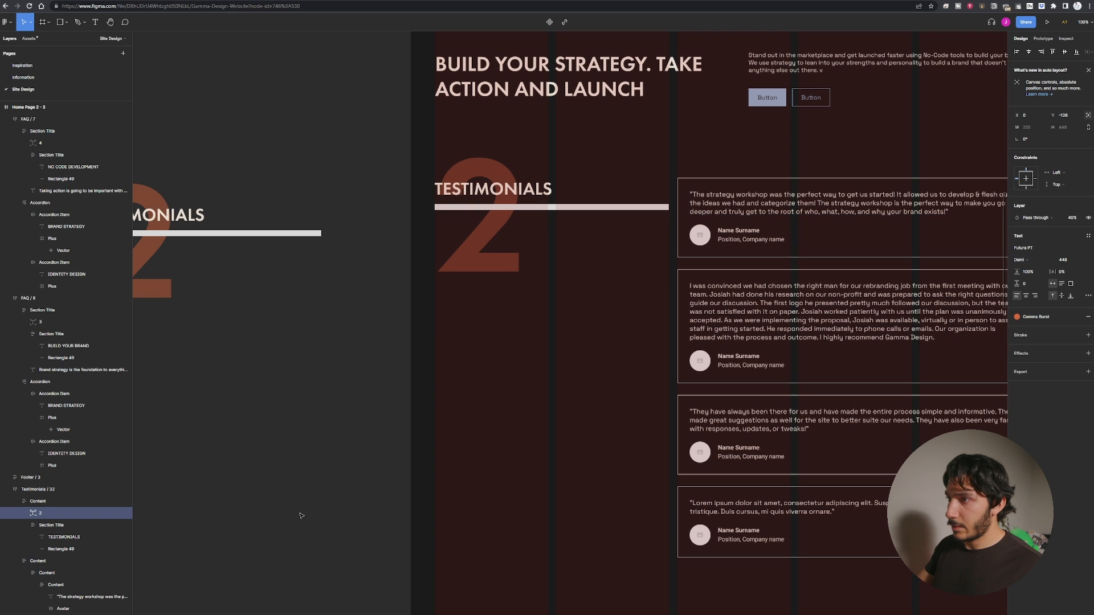
# Rename the first accordion item in the NO CODE DEVELOPMENT section to WEBFLOW DEVELOPMENT, matching the original home page list.
pyautogui.scroll(-10, 461, 318)
pyautogui.hscroll(4, 462, 317)
pyautogui.scroll(-4, 496, 341)
pyautogui.hscroll(-1, 495, 342)
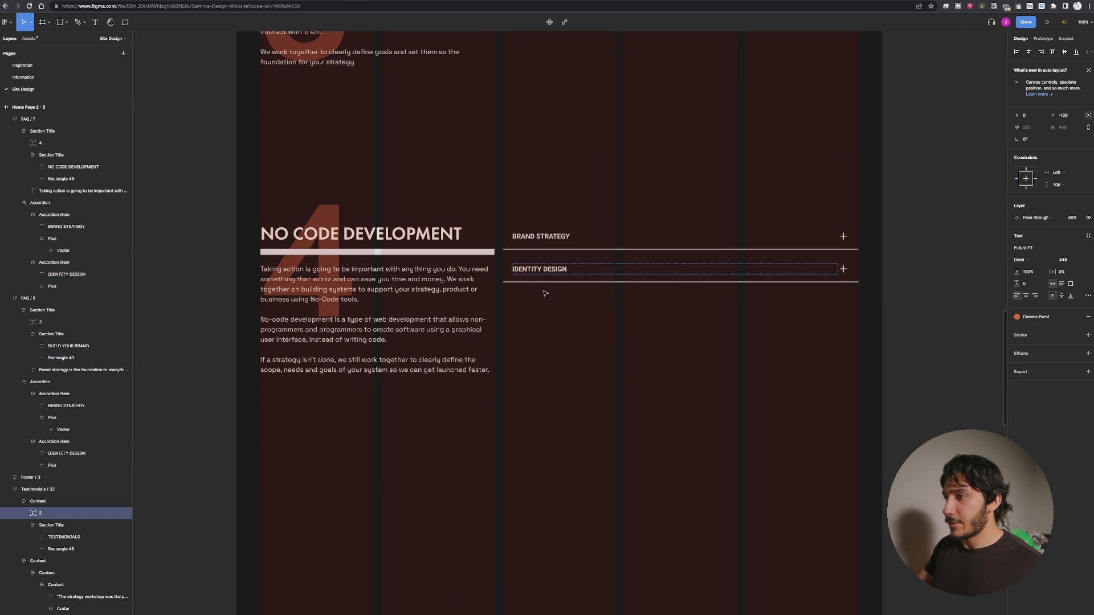
pyautogui.click(541, 236)
pyautogui.scroll(-6, 483, 302)
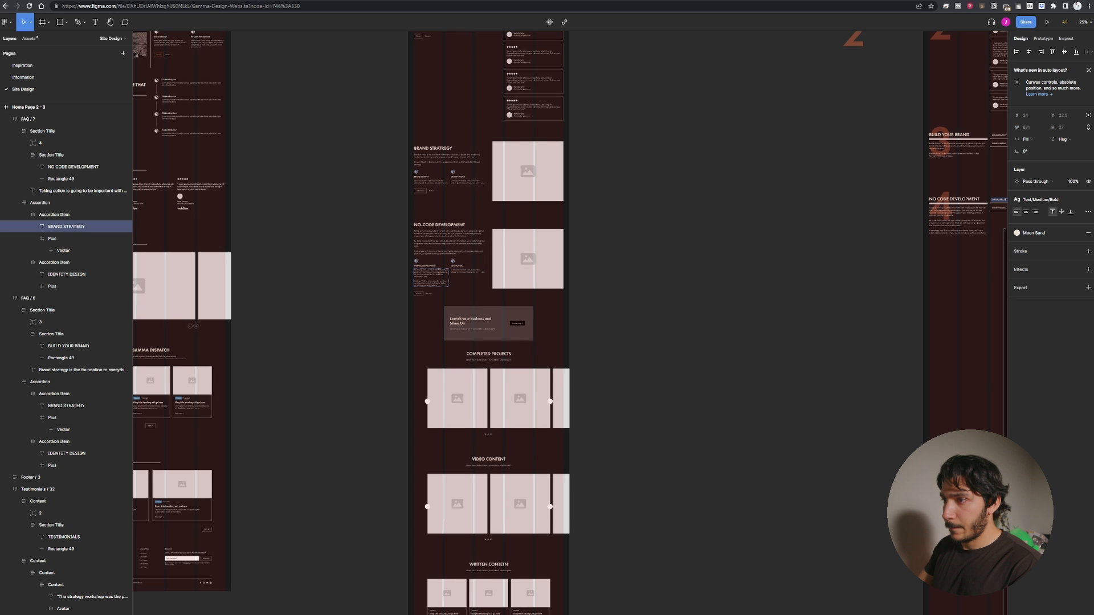
pyautogui.doubleClick(430, 266)
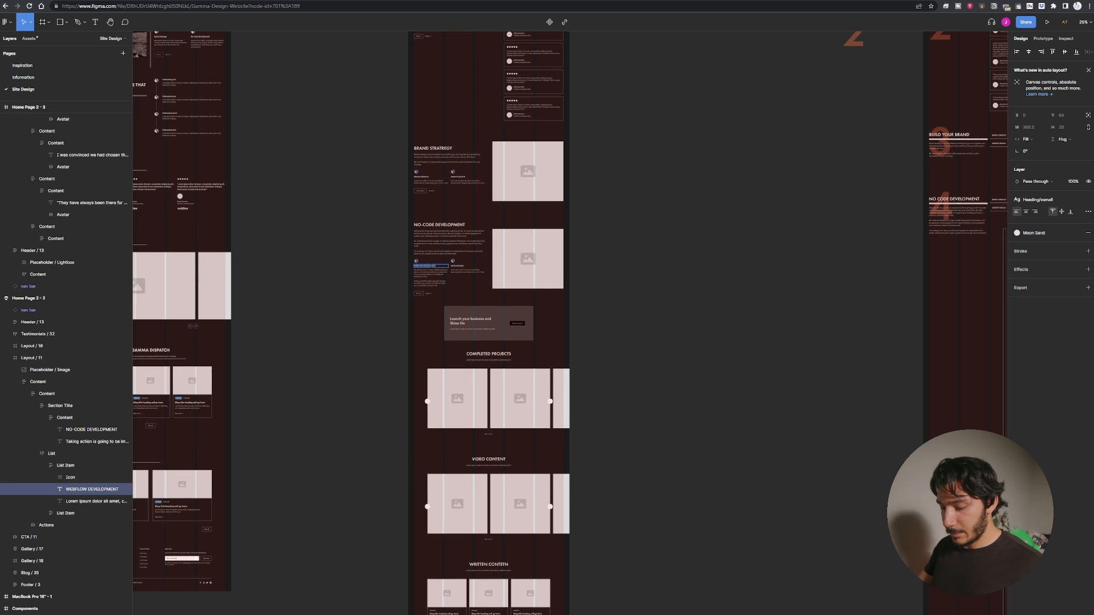
pyautogui.moveTo(932, 278); pyautogui.dragTo(547, 355)
pyautogui.keyDown('ctrl'); pyautogui.click(616, 276); pyautogui.keyUp('ctrl')
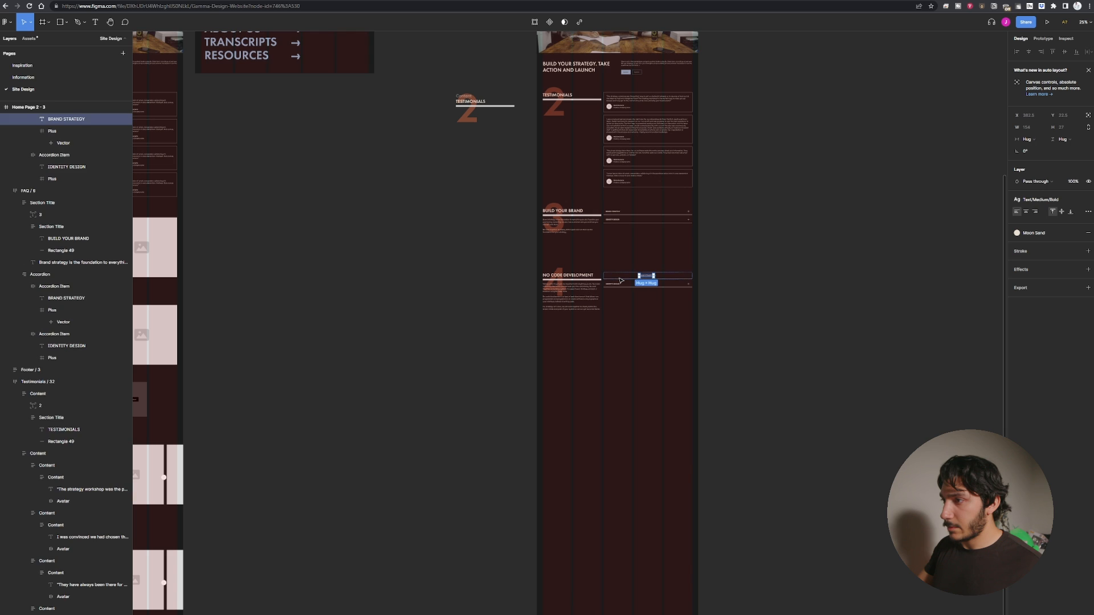
pyautogui.doubleClick(616, 277)
pyautogui.hotkey('ctrl', '0')
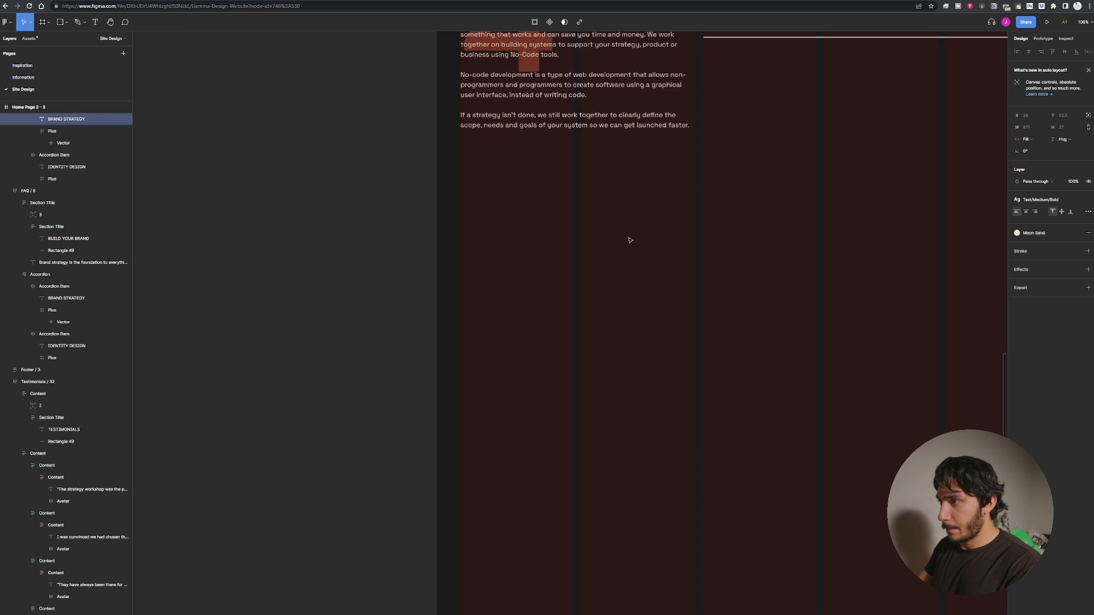
pyautogui.moveTo(629, 239); pyautogui.dragTo(560, 565)
pyautogui.doubleClick(685, 323)
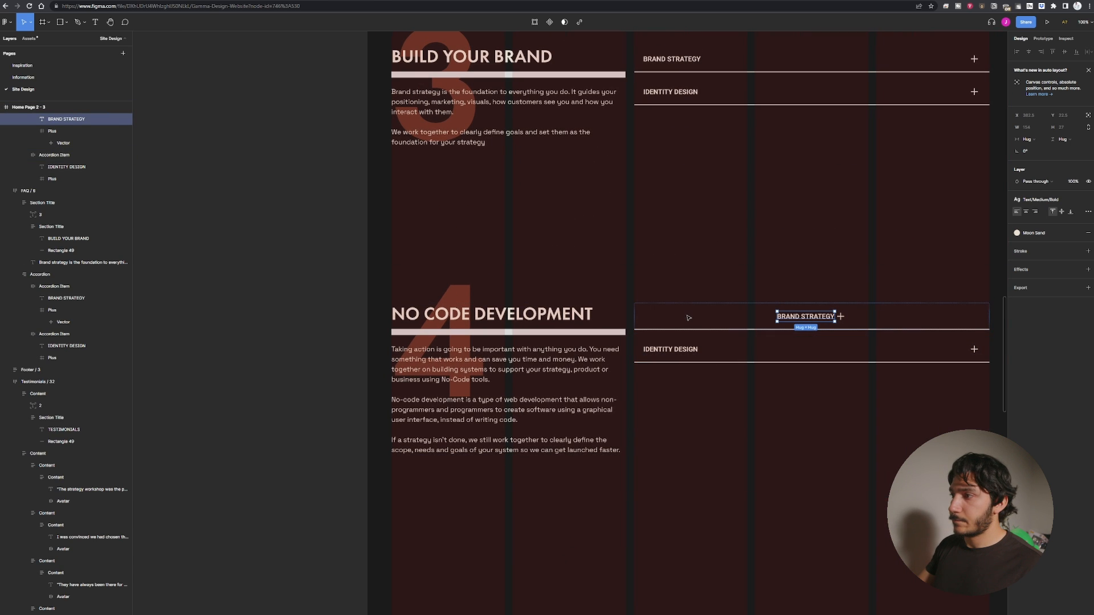
pyautogui.hotkey('ctrl', 'z')
pyautogui.press('Return')
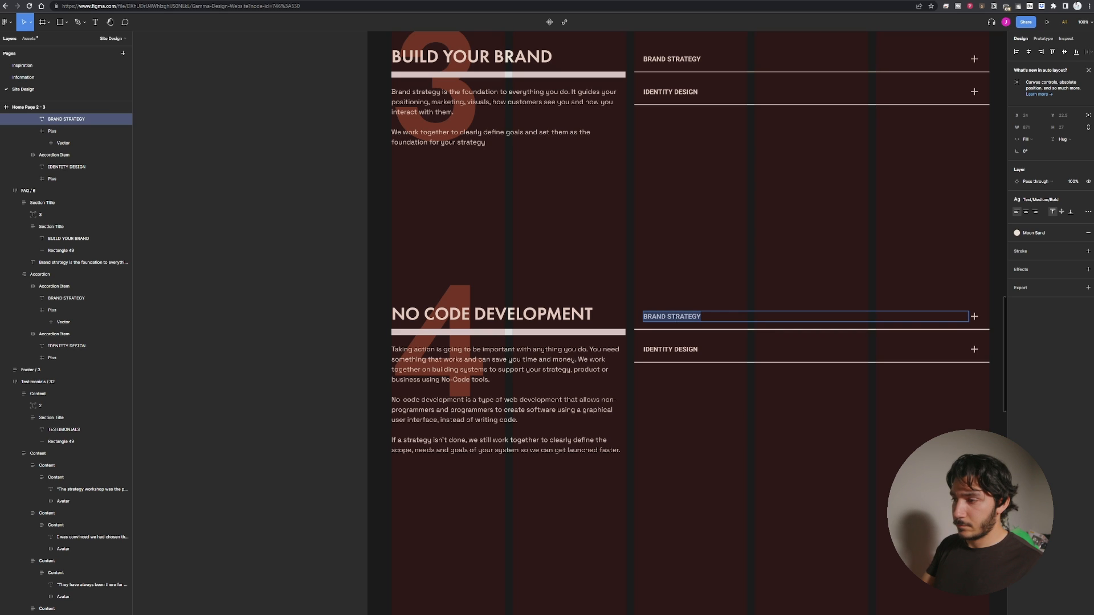
pyautogui.write('wEBFLOW ')
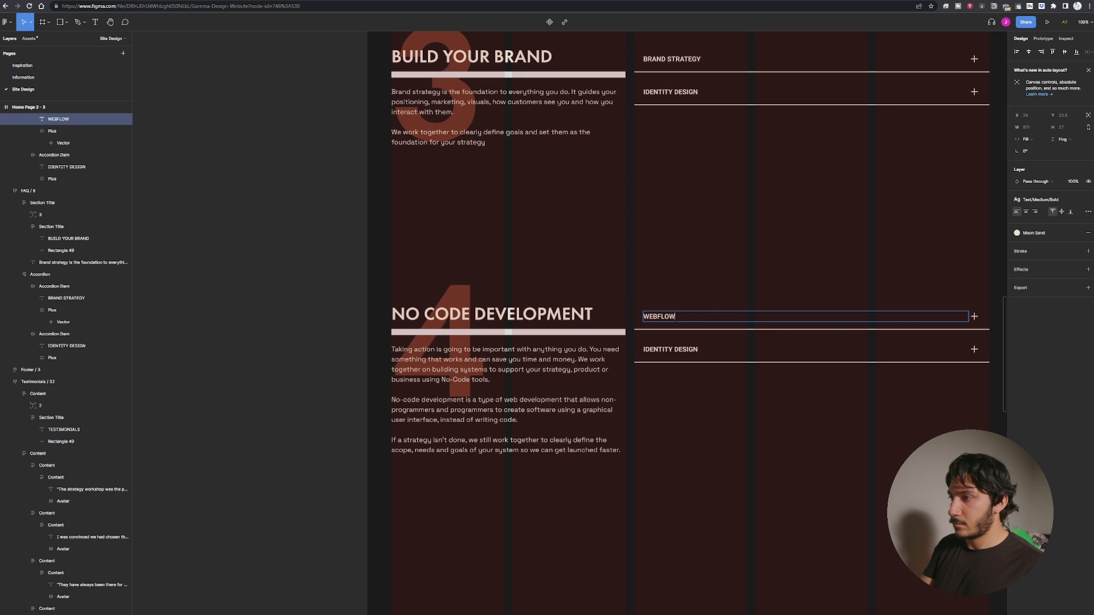
pyautogui.write('DEVELOPMENT')
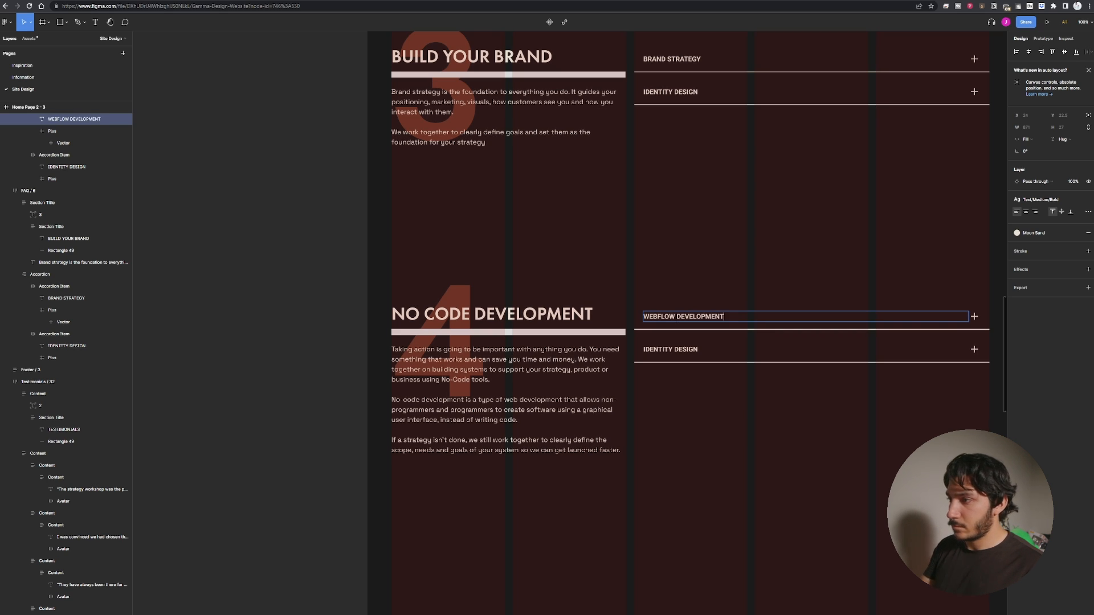
# Rename the second accordion item in the NO CODE DEVELOPMENT section to NO-CODE AUTOMATION AND BACK END.
pyautogui.tripleClick(694, 348)
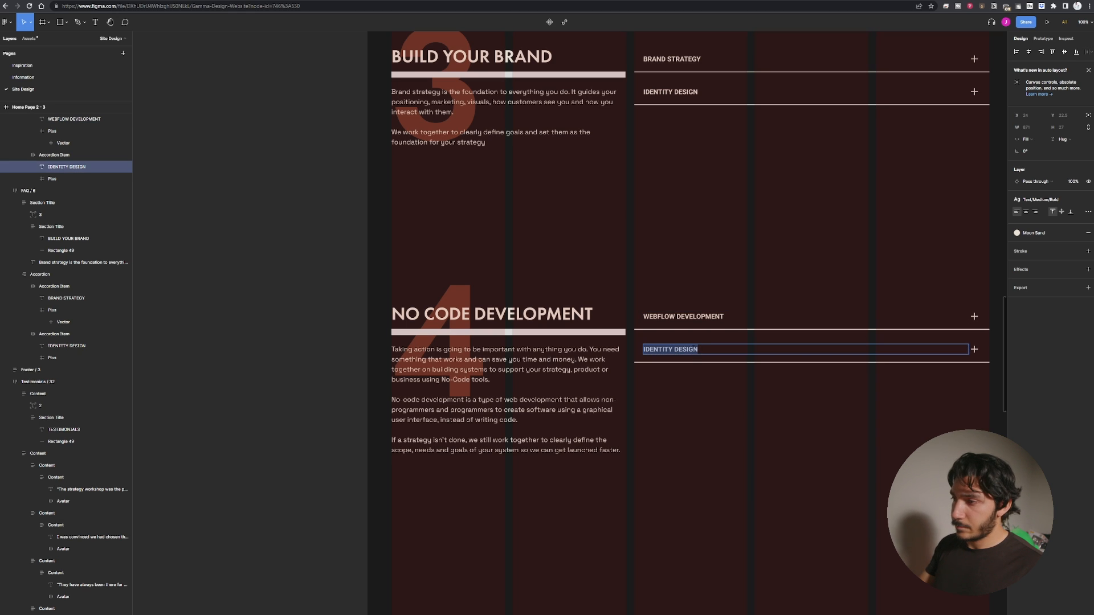
pyautogui.write('FR')
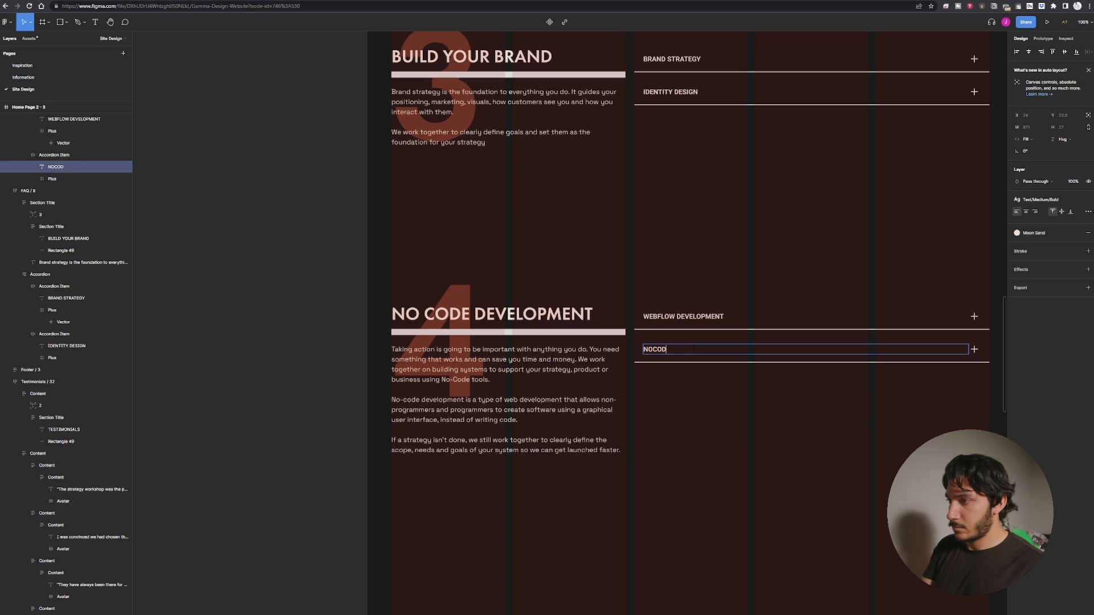
pyautogui.press('BackSpace')
pyautogui.press('BackSpace')
pyautogui.press('BackSpace')
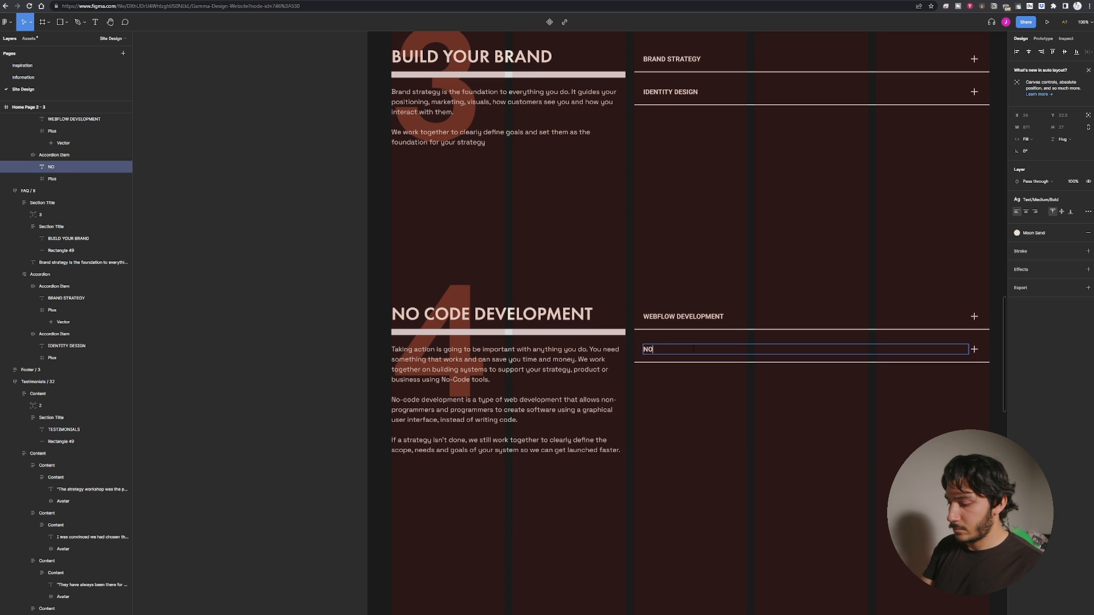
pyautogui.write('AUT')
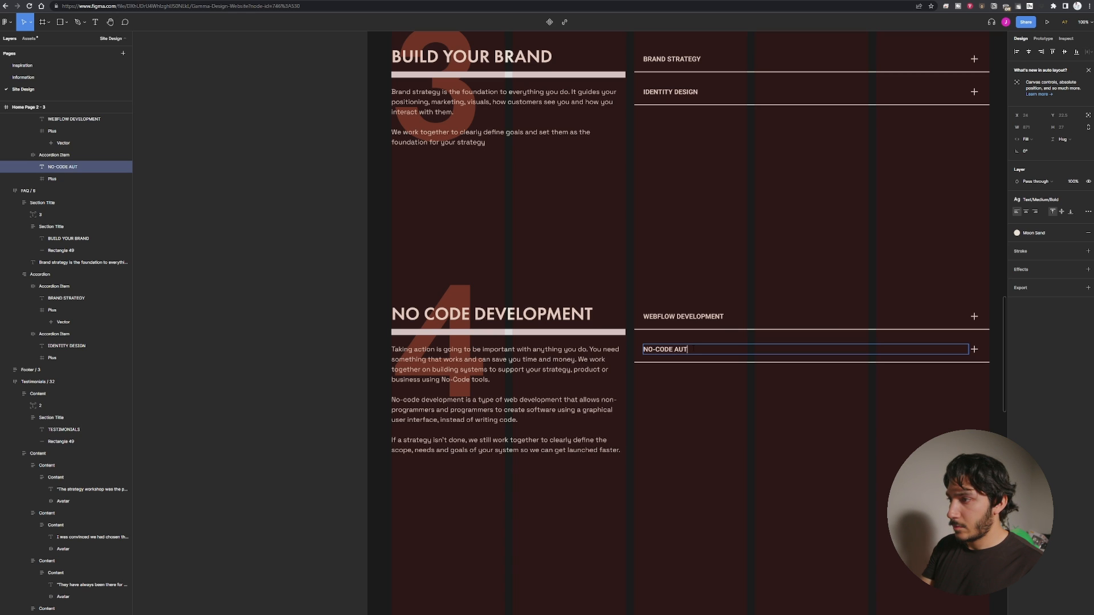
pyautogui.write('OMATION AND BACK END')
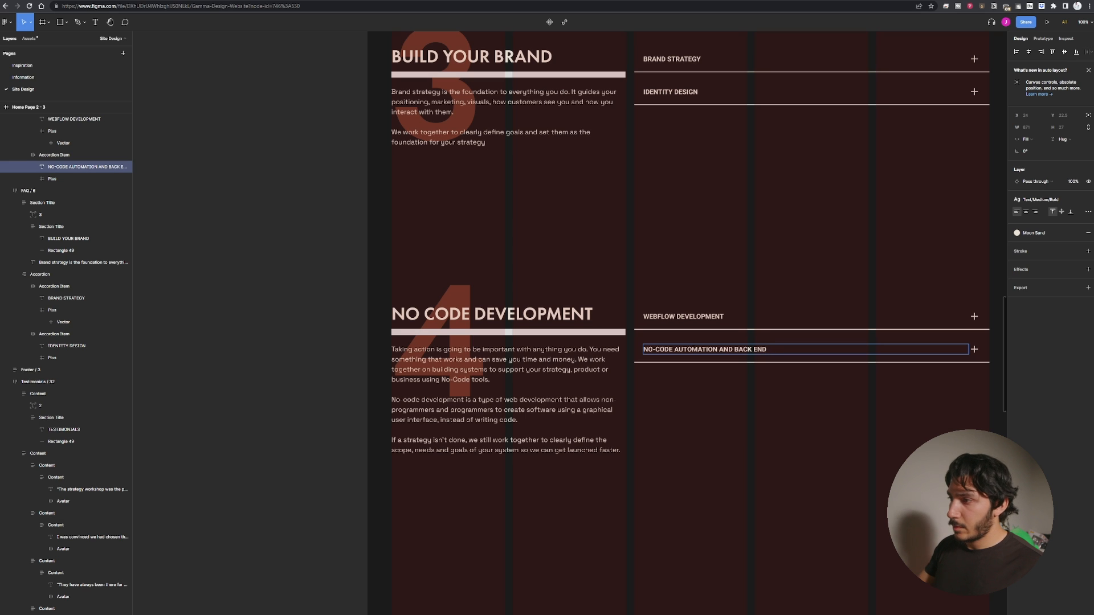
pyautogui.press('Escape')
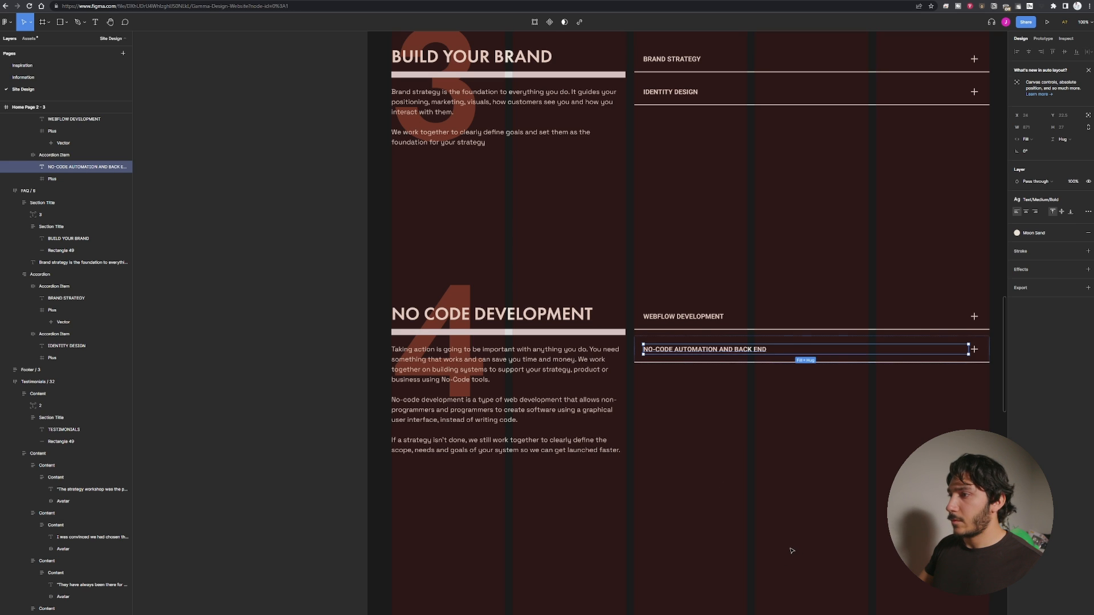
# Zoom out and pan across the canvas to compare the new page with the original home page sections.
pyautogui.click(734, 515)
pyautogui.press('-')
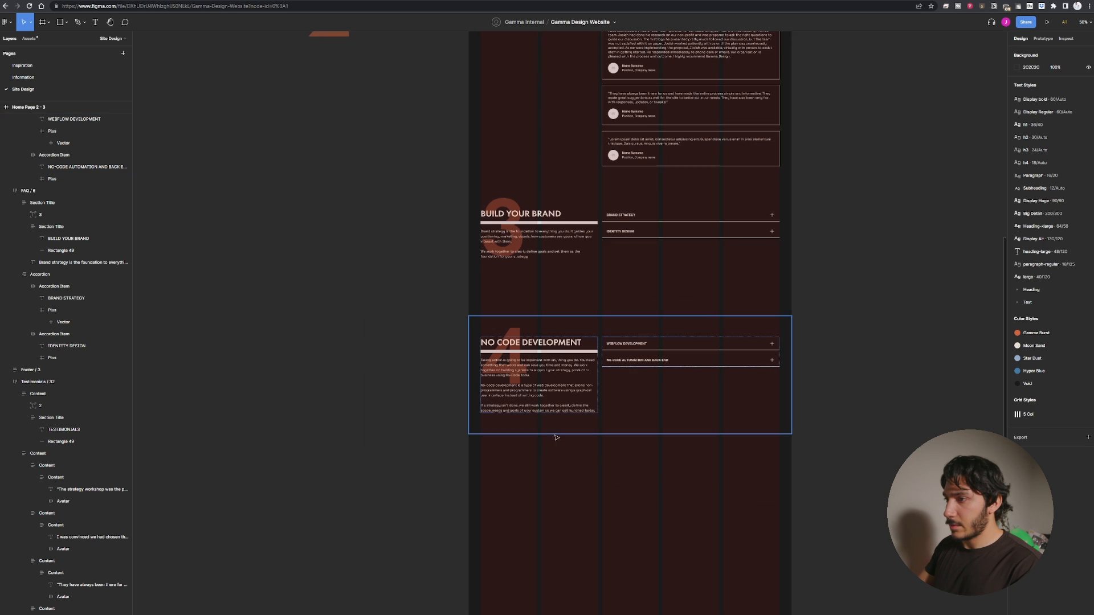
pyautogui.scroll(4, 371, 494)
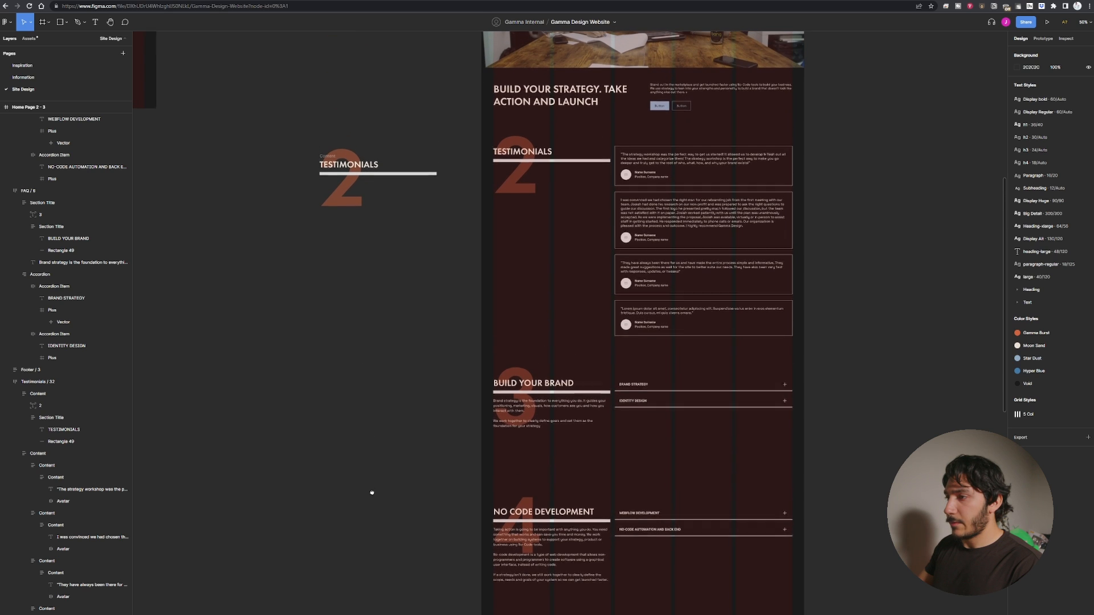
pyautogui.scroll(-4, 371, 369)
pyautogui.scroll(3, 358, 524)
pyautogui.press('-')
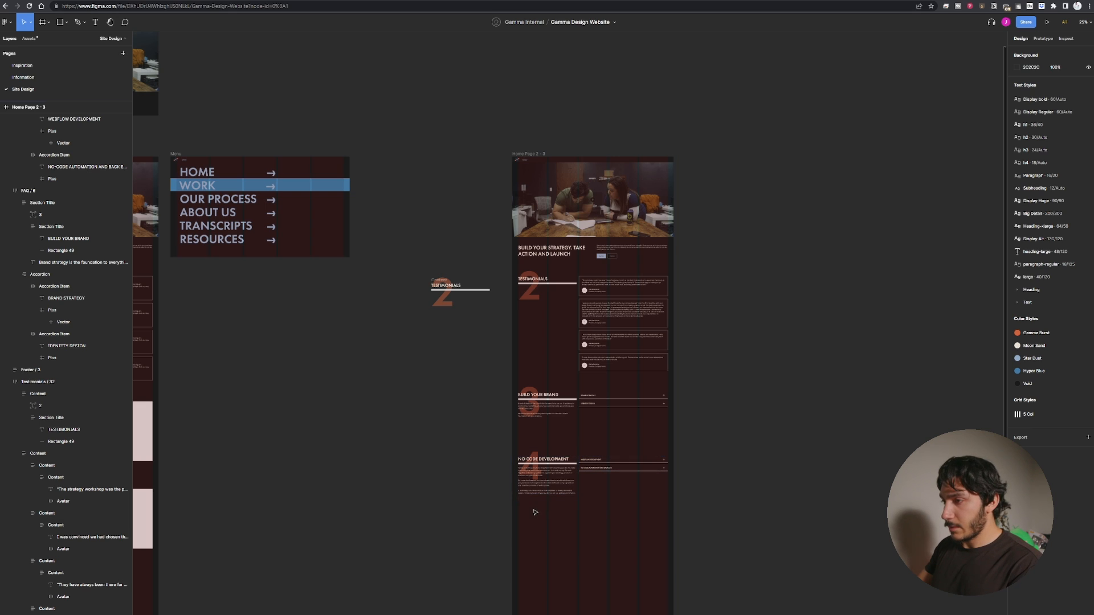
pyautogui.hotkey('shift', '0')
pyautogui.scroll(-3, 526, 331)
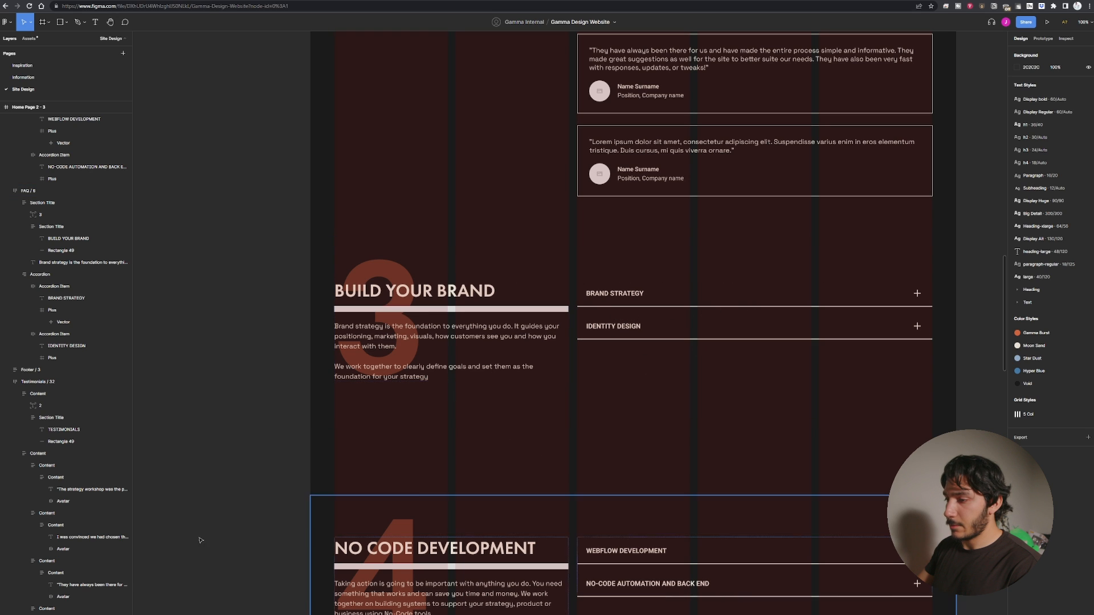
pyautogui.scroll(-5, 364, 541)
pyautogui.hotkey('ctrl', '-')
pyautogui.hotkey('ctrl', '-')
pyautogui.moveTo(527, 546); pyautogui.dragTo(503, 544)
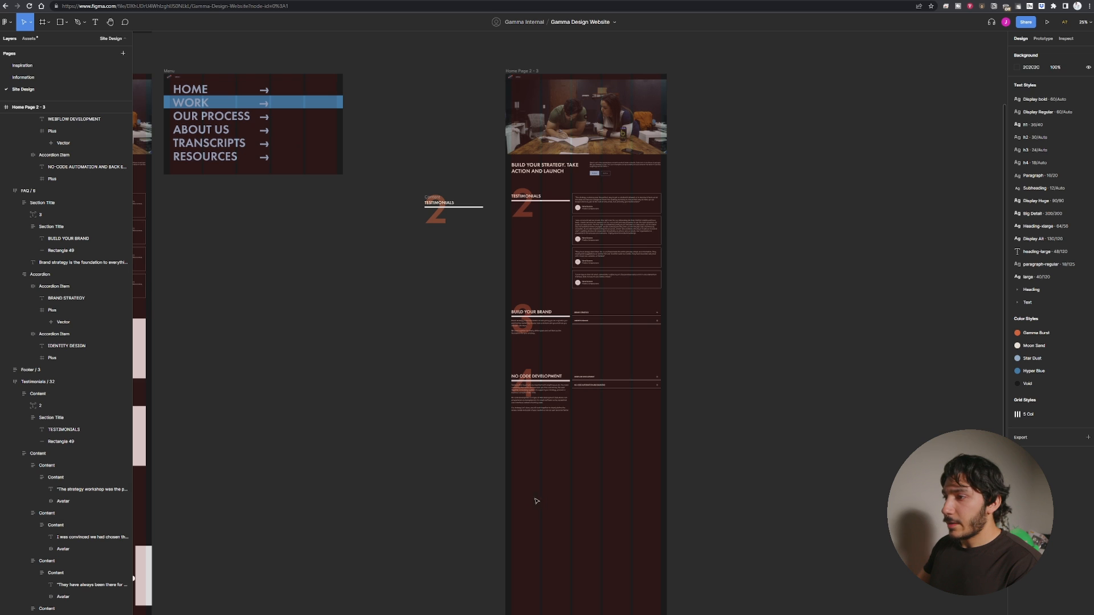
pyautogui.moveTo(519, 491); pyautogui.dragTo(686, 274)
pyautogui.moveTo(410, 373); pyautogui.dragTo(699, 408)
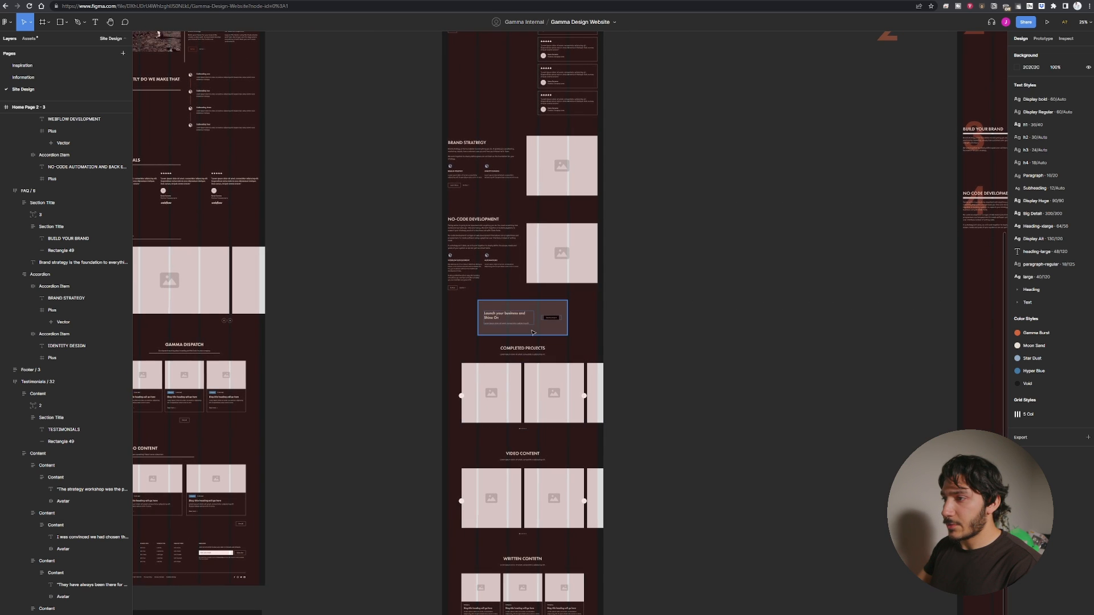
pyautogui.moveTo(813, 339); pyautogui.dragTo(628, 464)
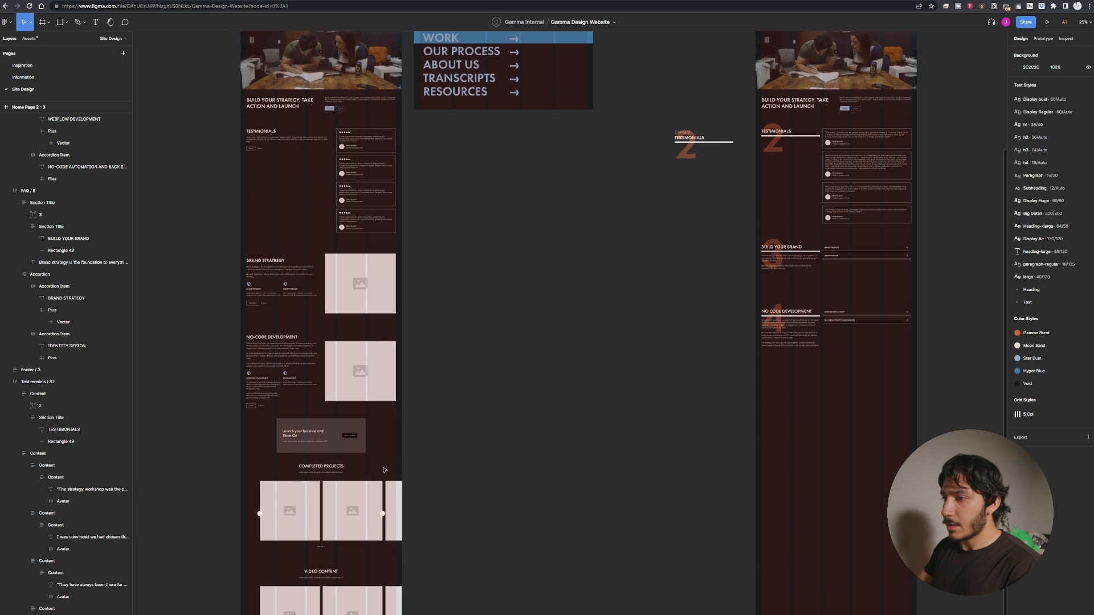
# Try copying the original home page's CTA section below the NO CODE DEVELOPMENT section, then remove it.
pyautogui.click(340, 448)
pyautogui.moveTo(547, 463); pyautogui.dragTo(268, 436)
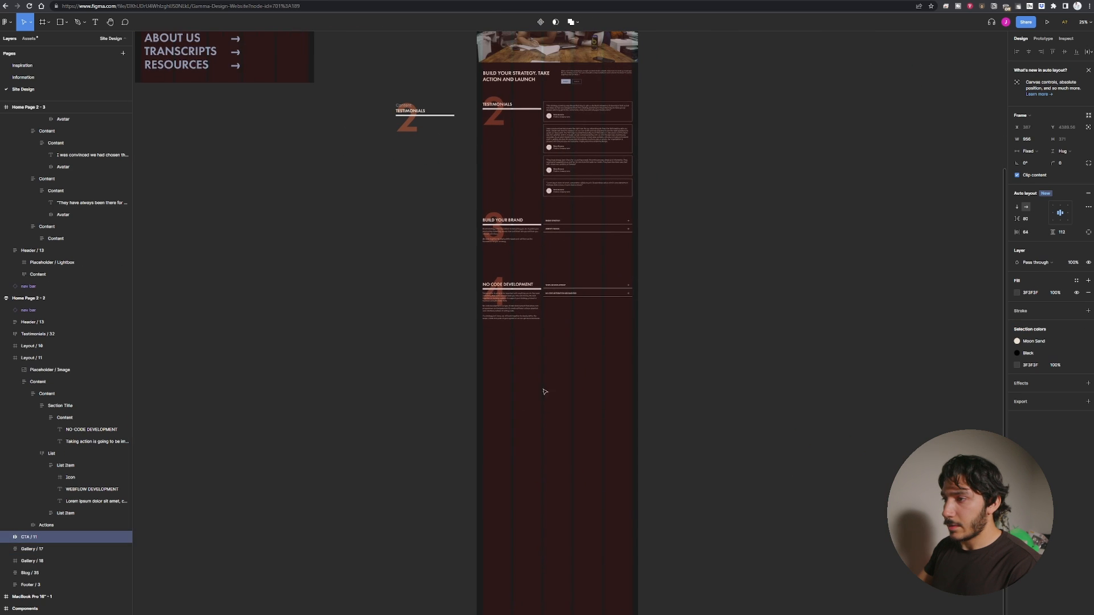
pyautogui.click(544, 391)
pyautogui.moveTo(347, 410); pyautogui.dragTo(642, 411)
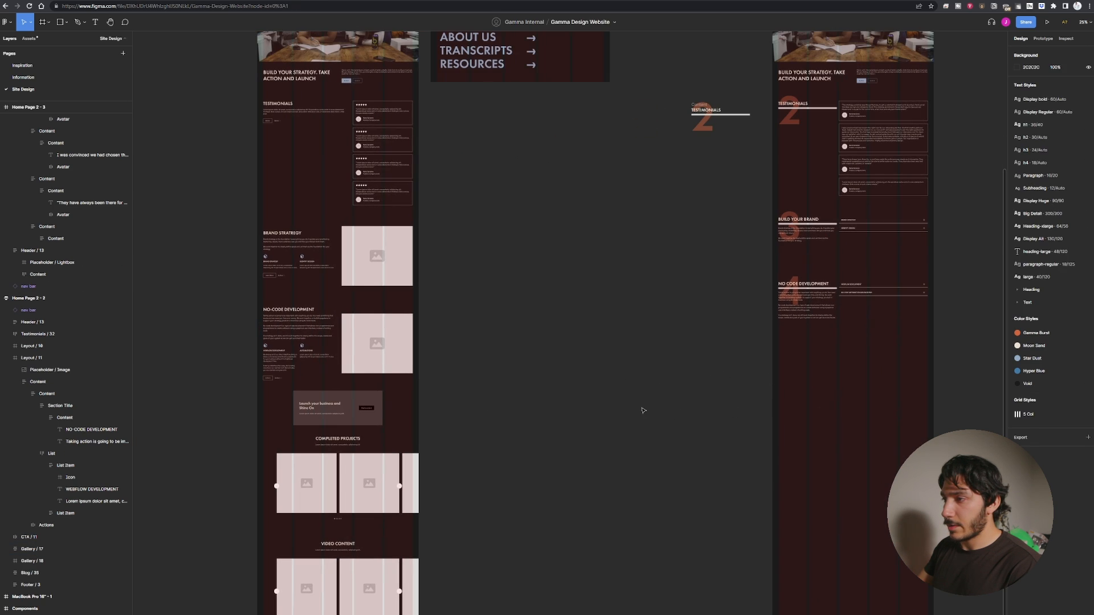
pyautogui.click(357, 420)
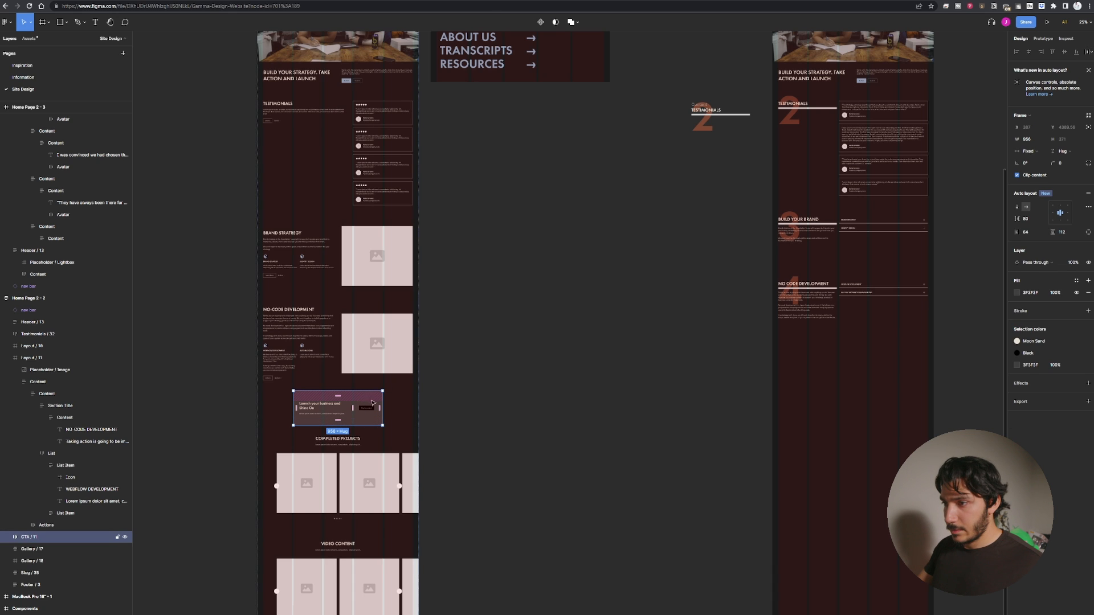
pyautogui.moveTo(379, 398); pyautogui.dragTo(879, 374)
pyautogui.moveTo(858, 377); pyautogui.dragTo(389, 369)
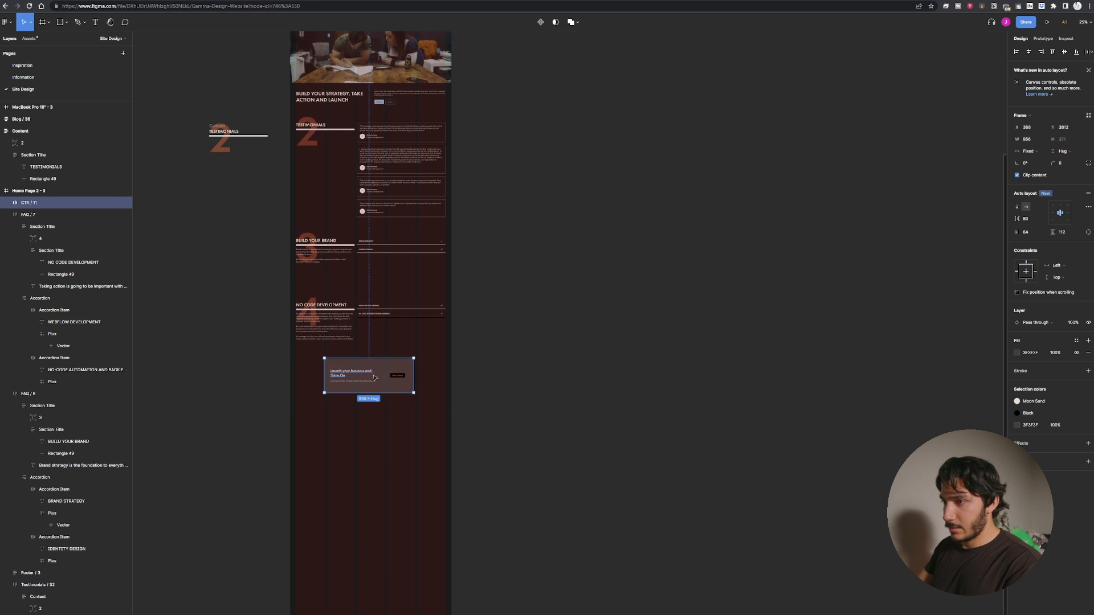
pyautogui.hotkey('ctrl', '+')
pyautogui.moveTo(236, 378); pyautogui.dragTo(672, 353)
pyautogui.hotkey('ctrl', '+')
pyautogui.moveTo(675, 306); pyautogui.dragTo(679, 356)
pyautogui.press('Delete')
pyautogui.moveTo(302, 334); pyautogui.dragTo(300, 371)
pyautogui.hotkey('ctrl', '-')
pyautogui.hotkey('ctrl', '-')
pyautogui.moveTo(312, 281); pyautogui.dragTo(337, 388)
pyautogui.click(452, 206)
pyautogui.moveTo(441, 176); pyautogui.dragTo(493, 263)
pyautogui.hotkey('ctrl', 'd')
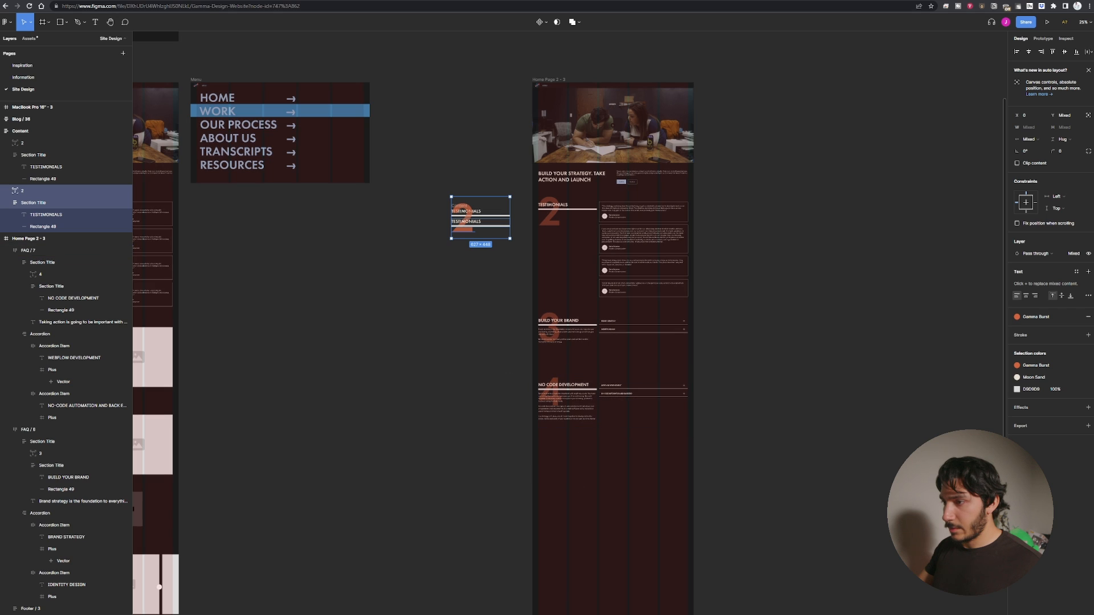
pyautogui.moveTo(469, 226); pyautogui.dragTo(609, 494)
pyautogui.press('Delete')
pyautogui.hscroll(-2, 351, 417)
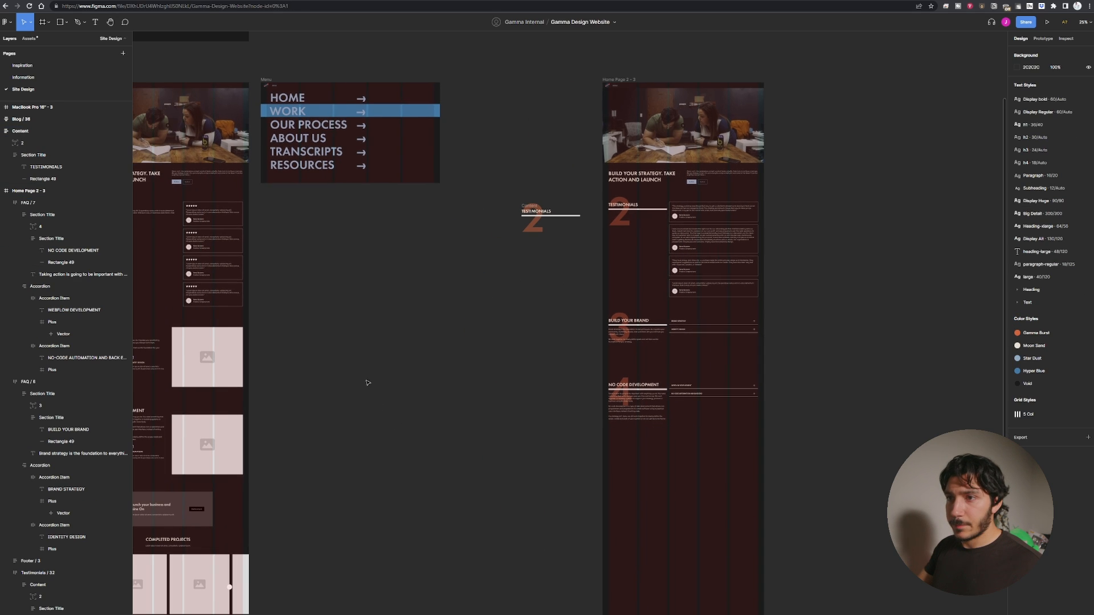
# Insert the CTA / 1 component from the library's CTA components below the NO CODE DEVELOPMENT section of the new page.
pyautogui.click(29, 39)
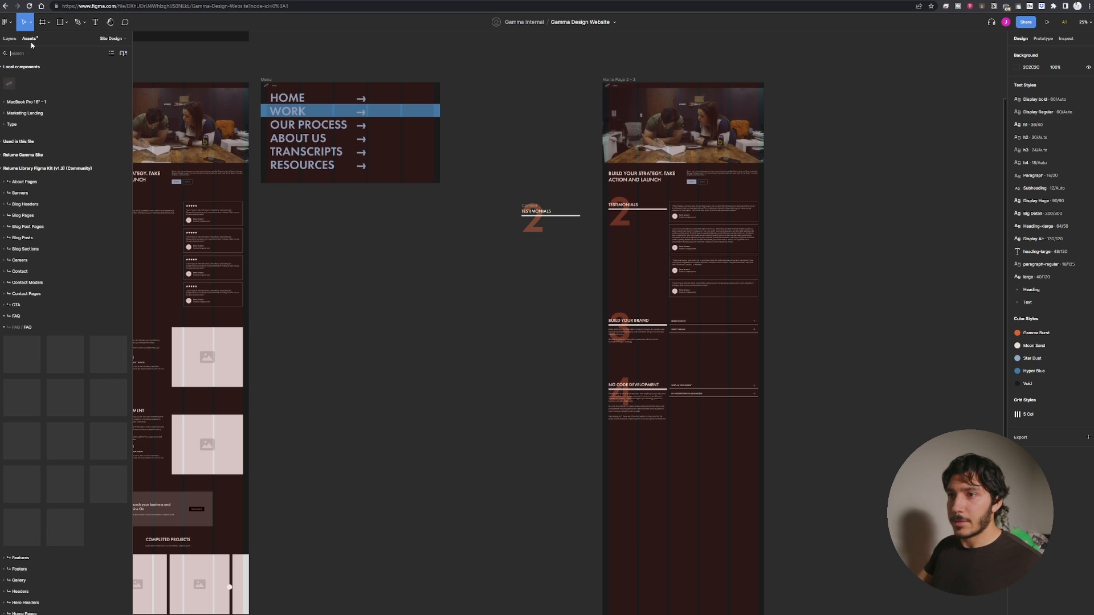
pyautogui.click(34, 304)
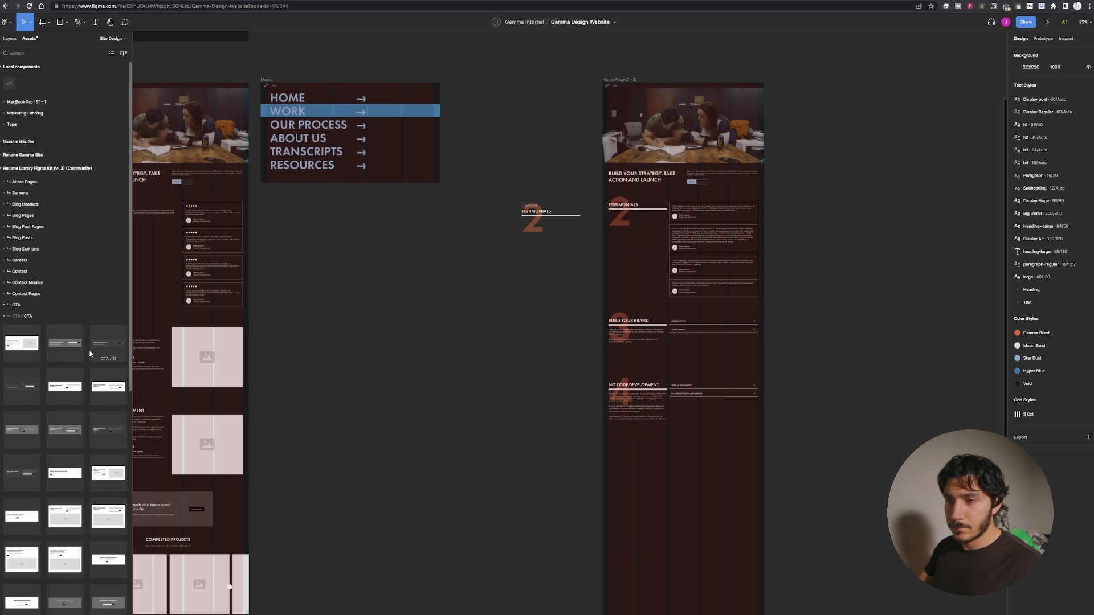
pyautogui.scroll(-6, 42, 344)
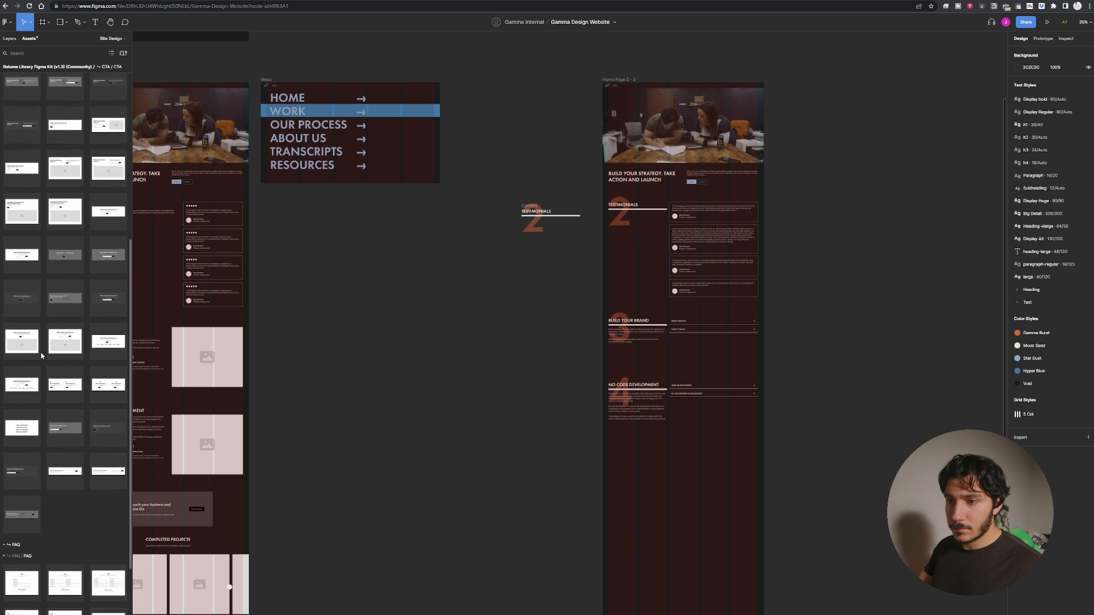
pyautogui.scroll(8, 41, 351)
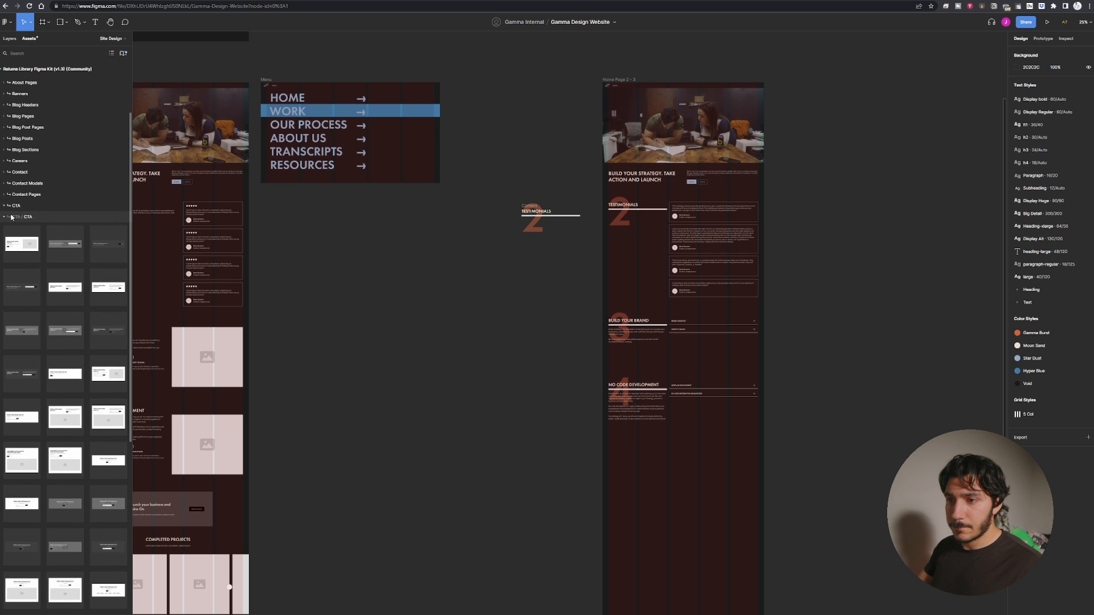
pyautogui.scroll(-6, 32, 341)
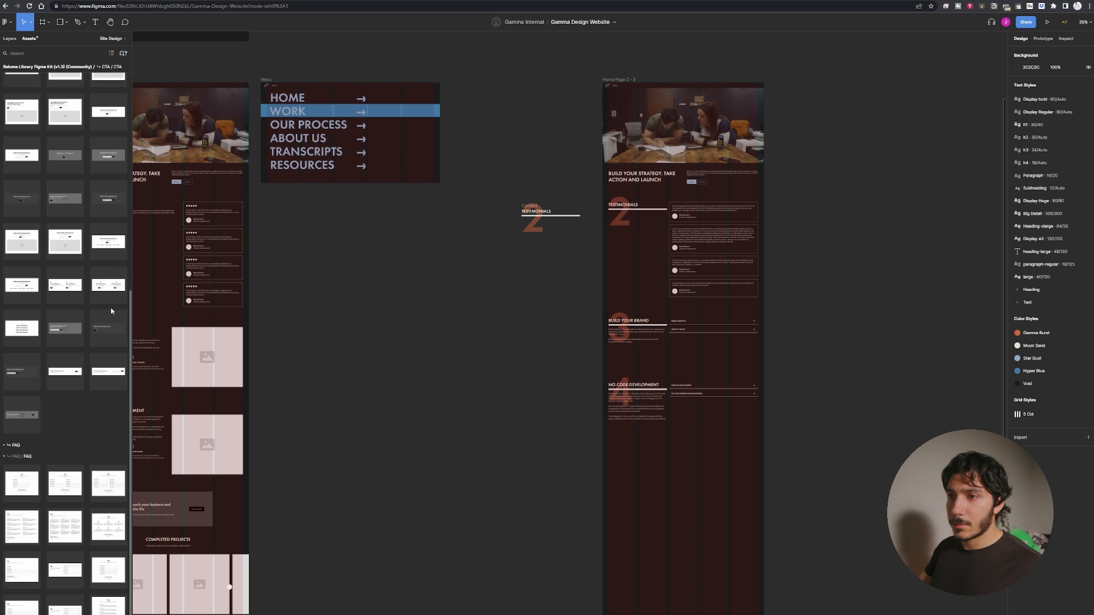
pyautogui.scroll(1, 97, 396)
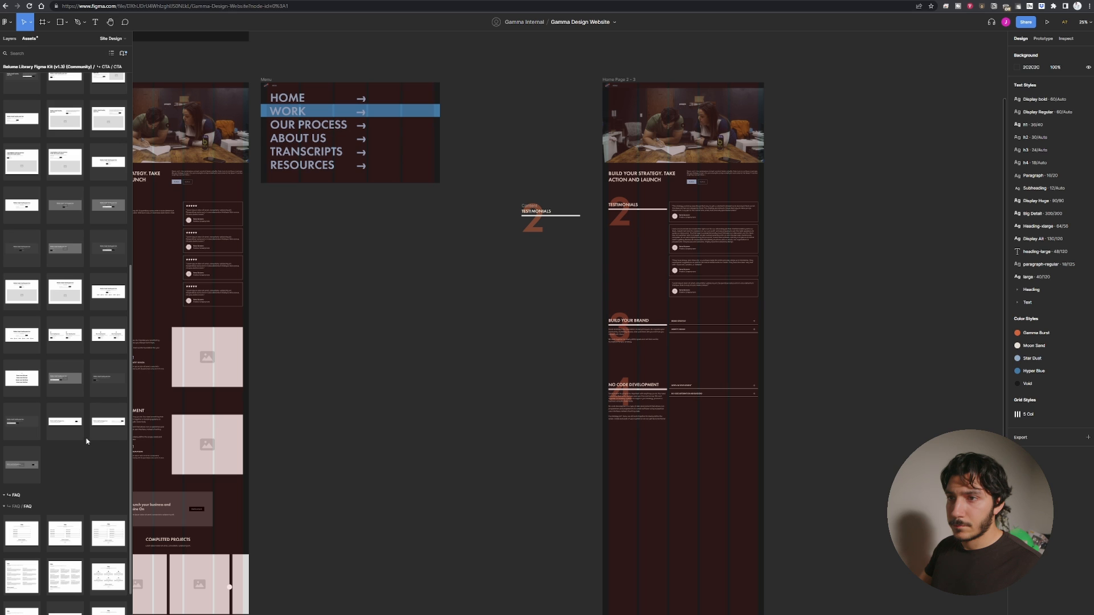
pyautogui.scroll(5, 87, 442)
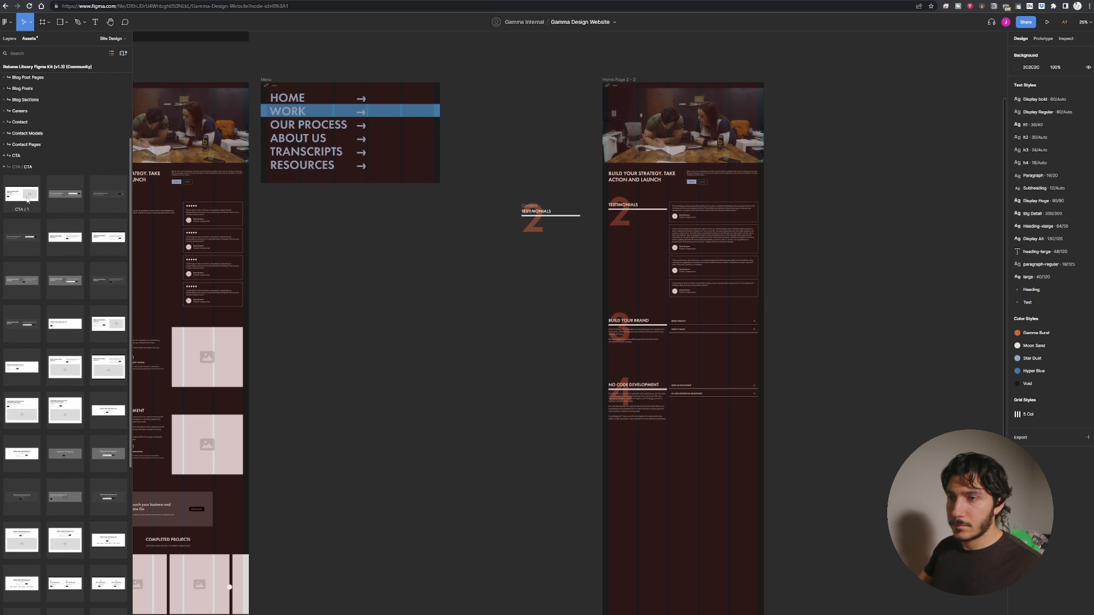
pyautogui.moveTo(28, 199); pyautogui.dragTo(453, 453)
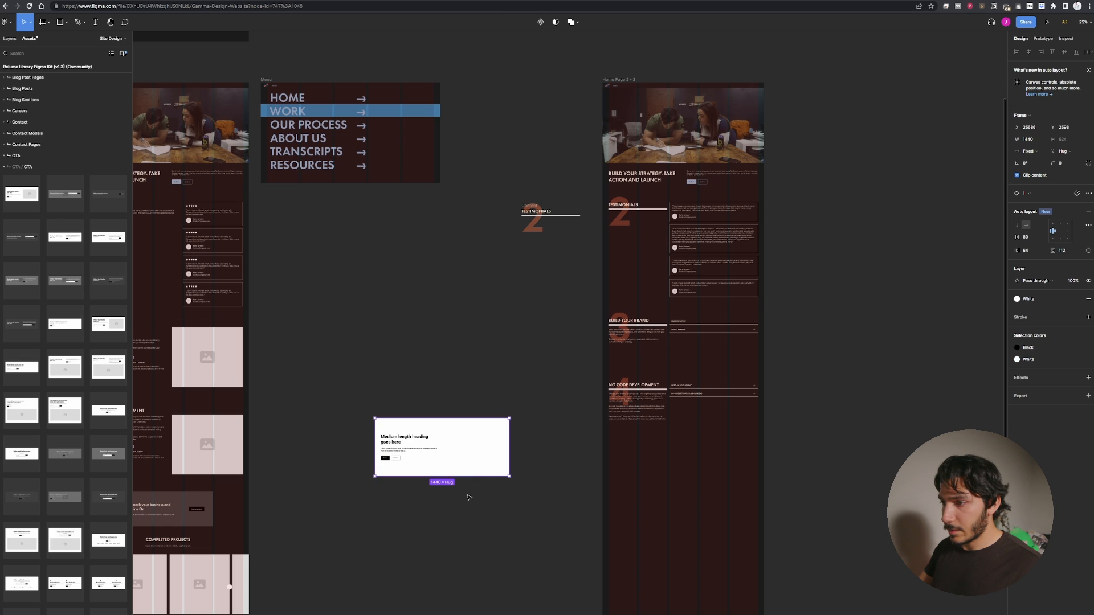
pyautogui.click(405, 390)
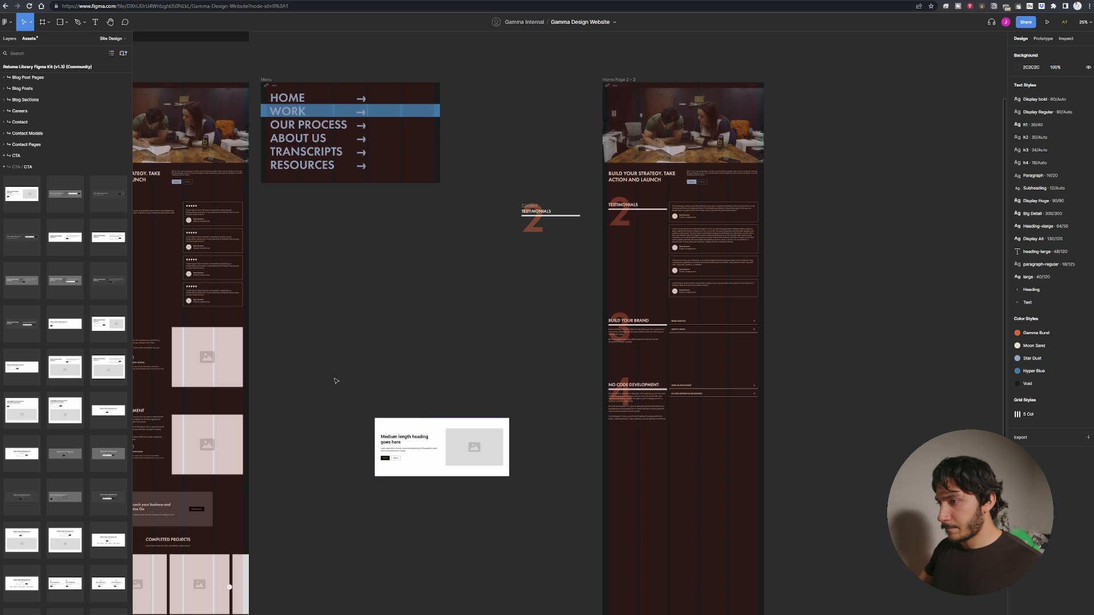
pyautogui.moveTo(426, 428); pyautogui.dragTo(673, 467)
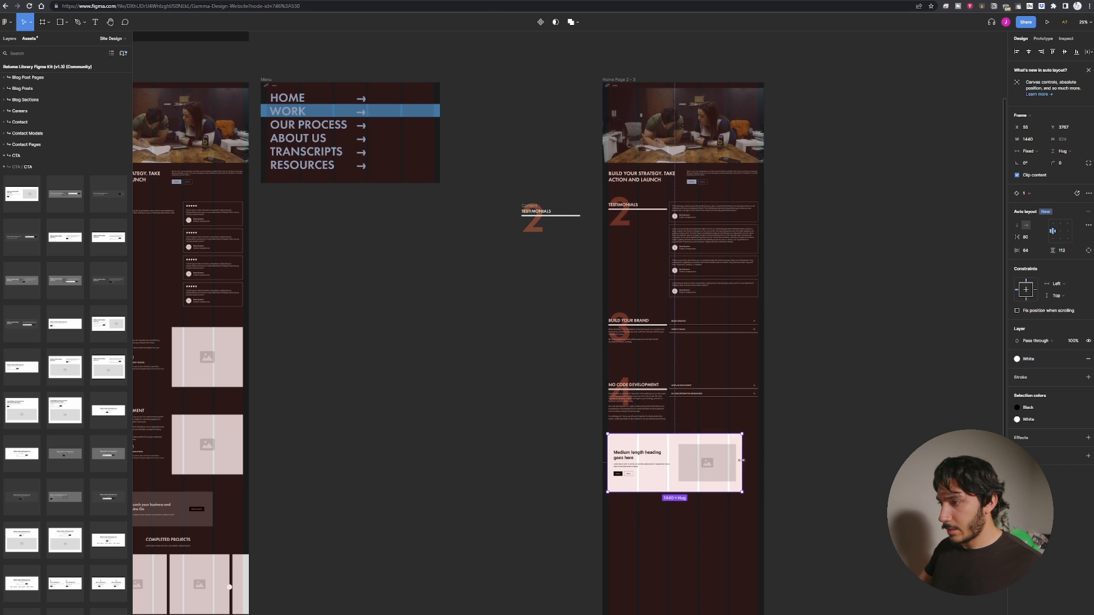
# Detach the CTA instance and stretch it to span the full width of the page.
pyautogui.rightClick(665, 443)
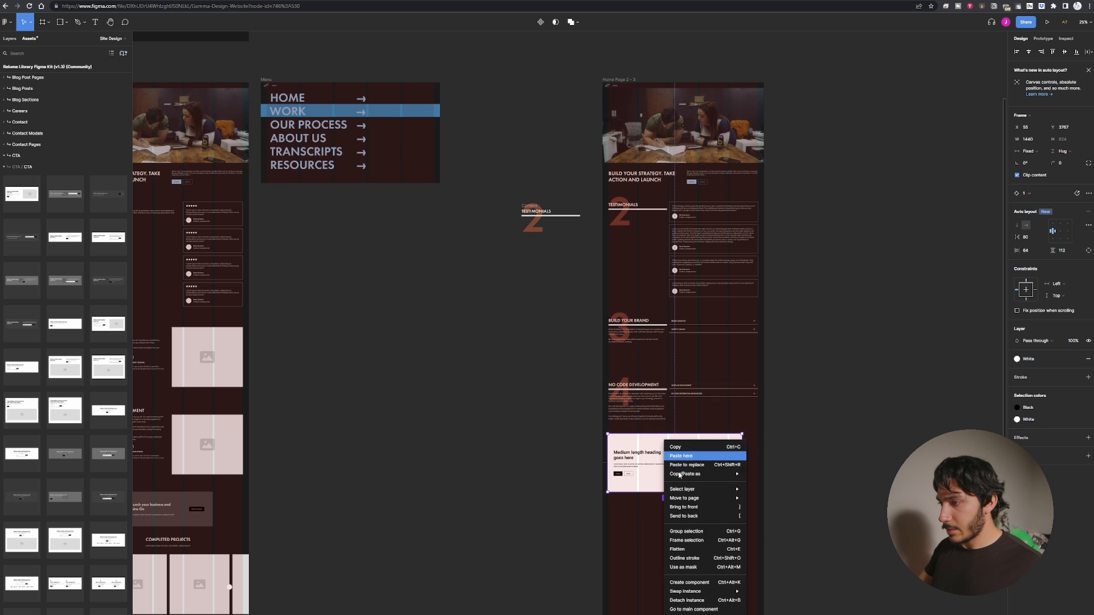
pyautogui.click(703, 600)
pyautogui.moveTo(742, 465); pyautogui.dragTo(760, 484)
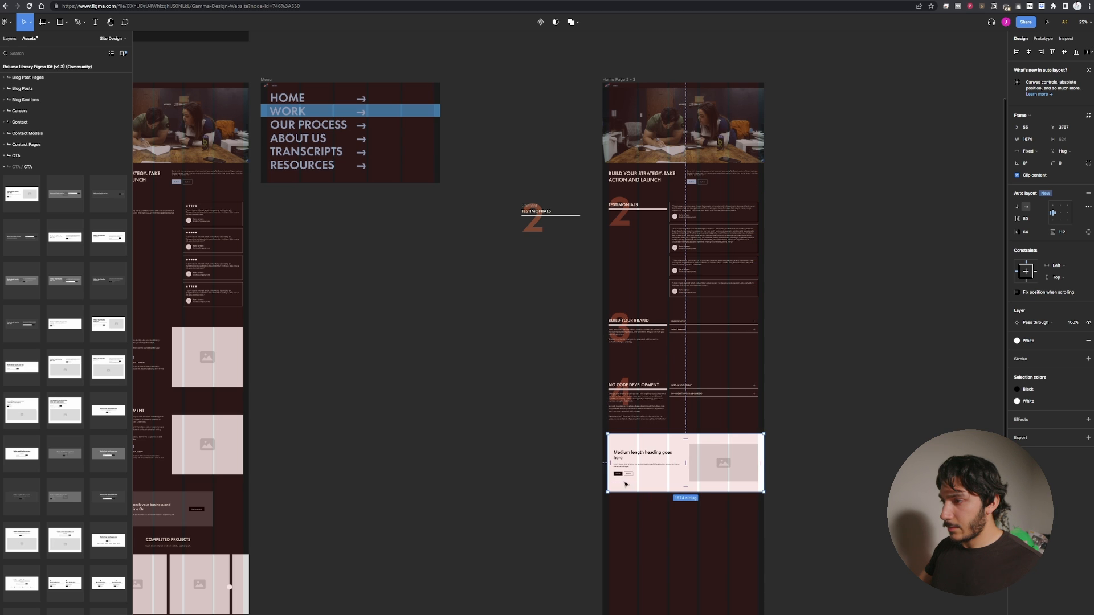
pyautogui.moveTo(608, 473); pyautogui.dragTo(603, 474)
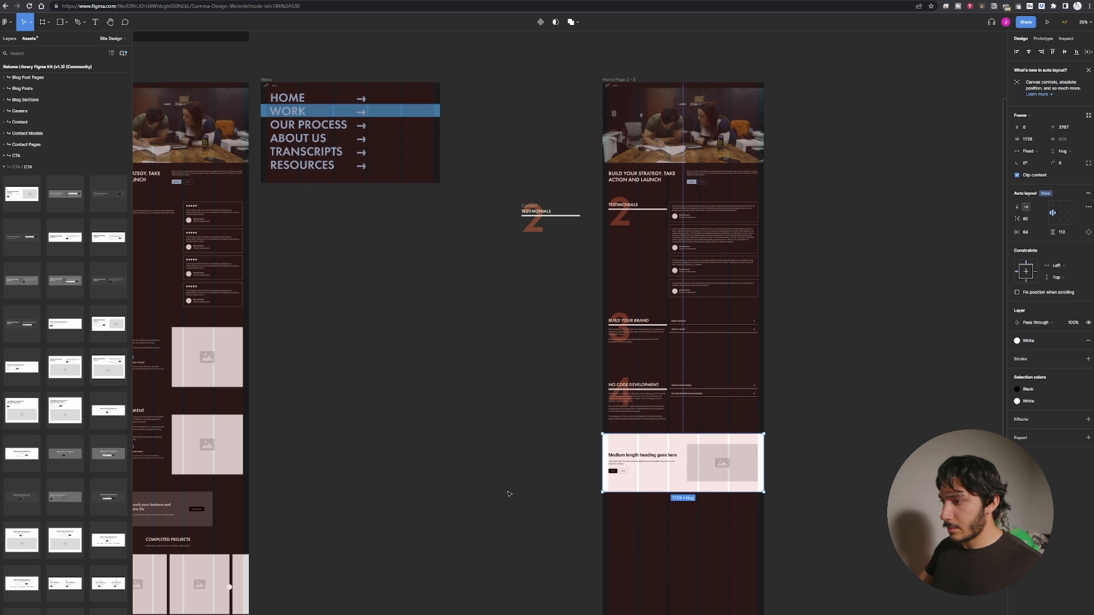
pyautogui.click(569, 479)
# Set the CTA section's white background to the Void color style.
pyautogui.scroll(10, 574, 450)
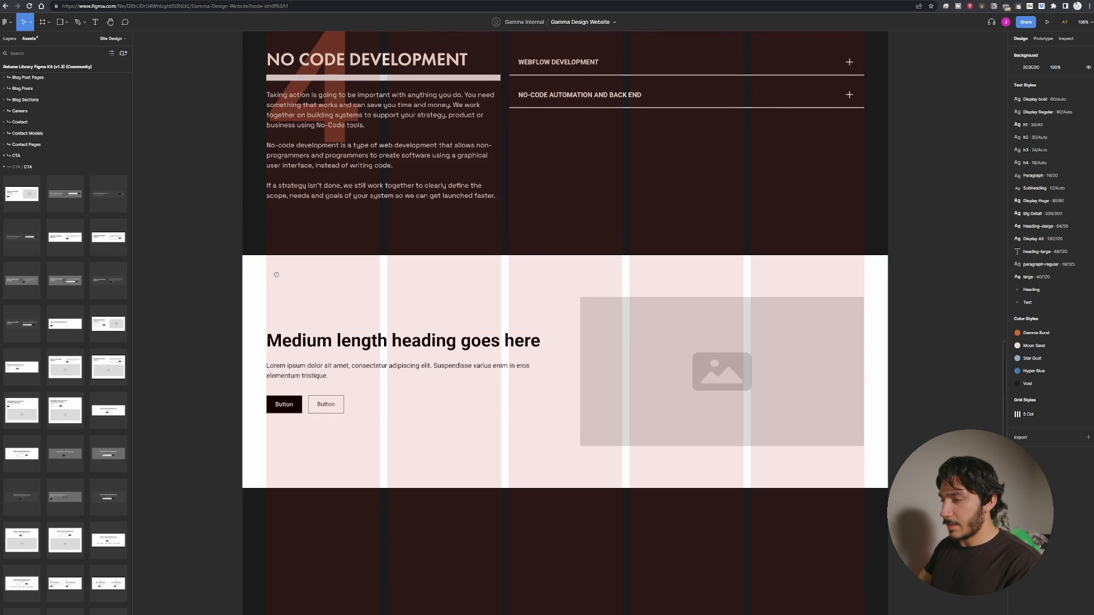
pyautogui.click(364, 286)
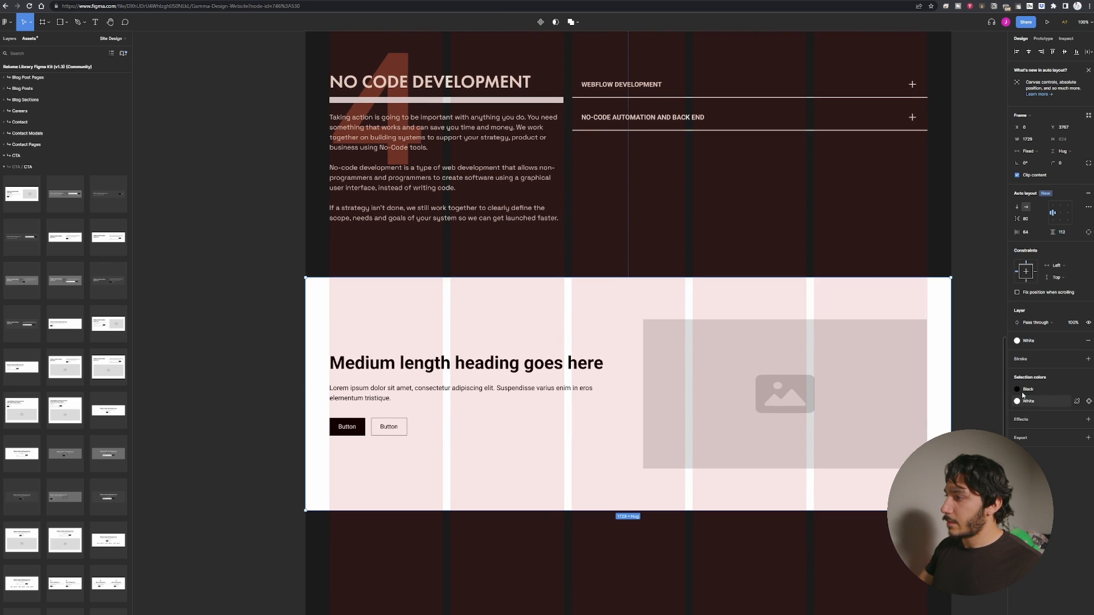
pyautogui.click(1016, 401)
pyautogui.click(986, 434)
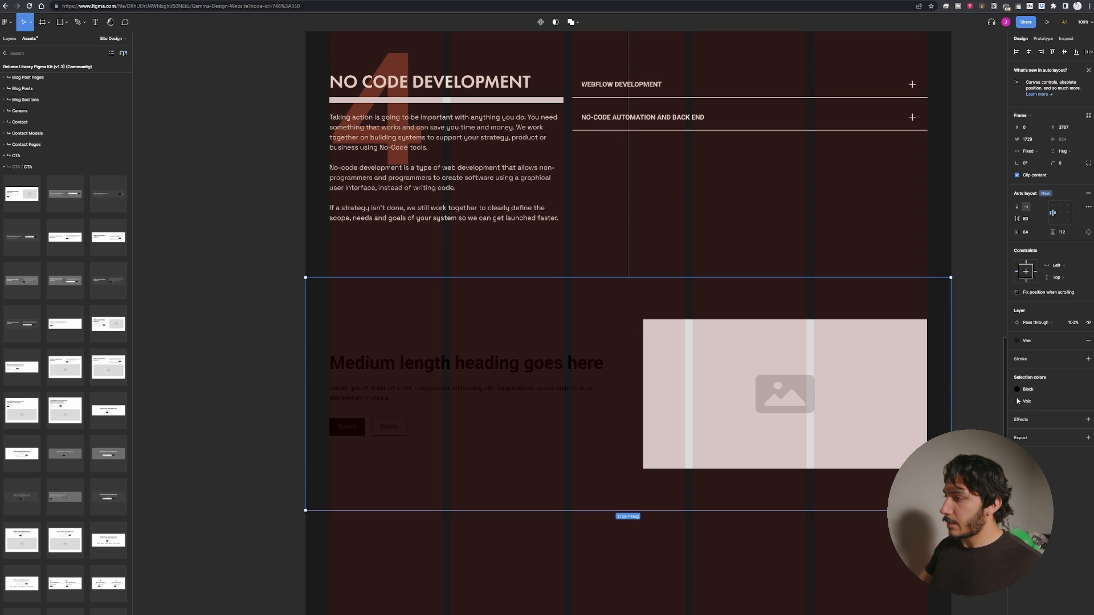
# Recolor the CTA section's black selection color to Moon Sand.
pyautogui.click(1017, 389)
pyautogui.click(948, 423)
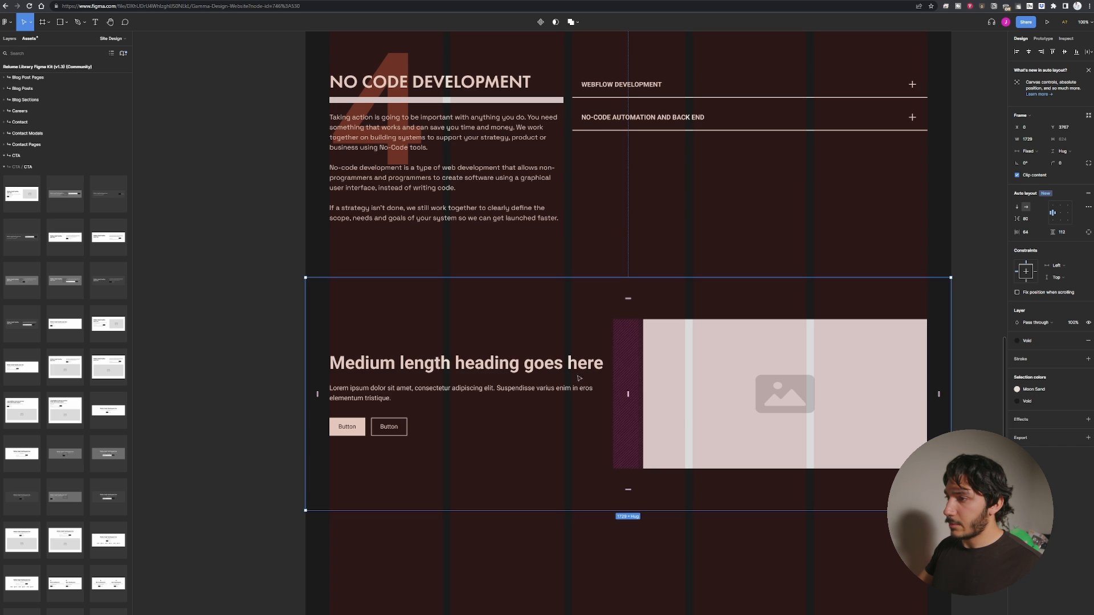
pyautogui.scroll(2, 254, 391)
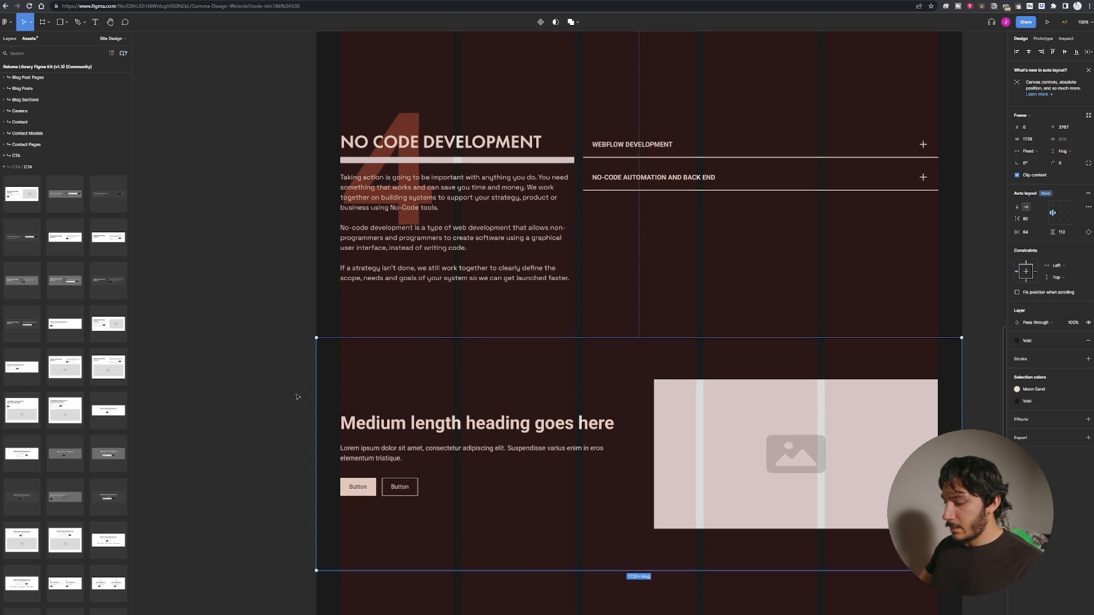
# Copy the section number and TESTIMONIALS section title from the page above and paste them into the CTA's text column.
pyautogui.hotkey('ctrl', '-')
pyautogui.hotkey('ctrl', '-')
pyautogui.scroll(2, 302, 336)
pyautogui.moveTo(407, 195); pyautogui.dragTo(488, 290)
pyautogui.scroll(-2, 462, 289)
pyautogui.hotkey('ctrl', '+')
pyautogui.hotkey('ctrl', '+')
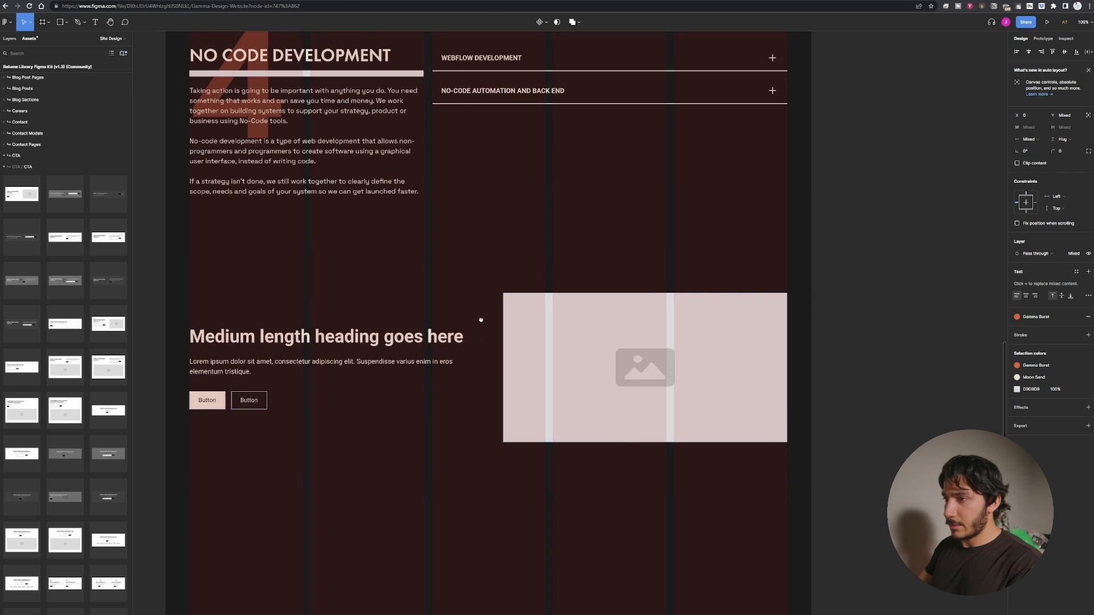
pyautogui.hscroll(-1, 401, 313)
pyautogui.click(401, 312)
pyautogui.click(400, 312)
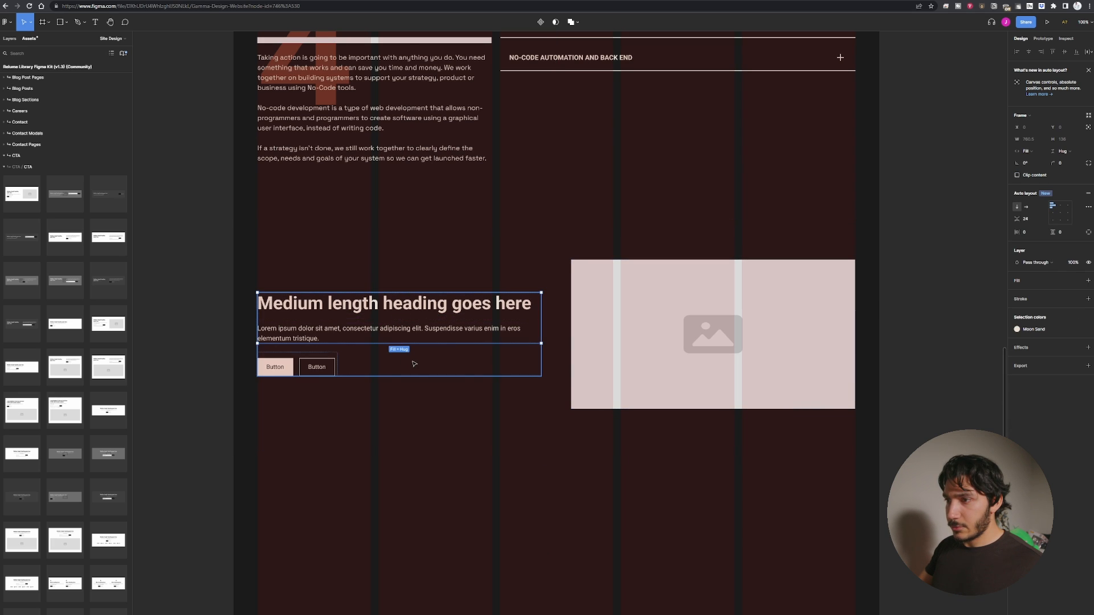
pyautogui.click(413, 354)
pyautogui.click(417, 332)
pyautogui.hotkey('ctrl', 'v')
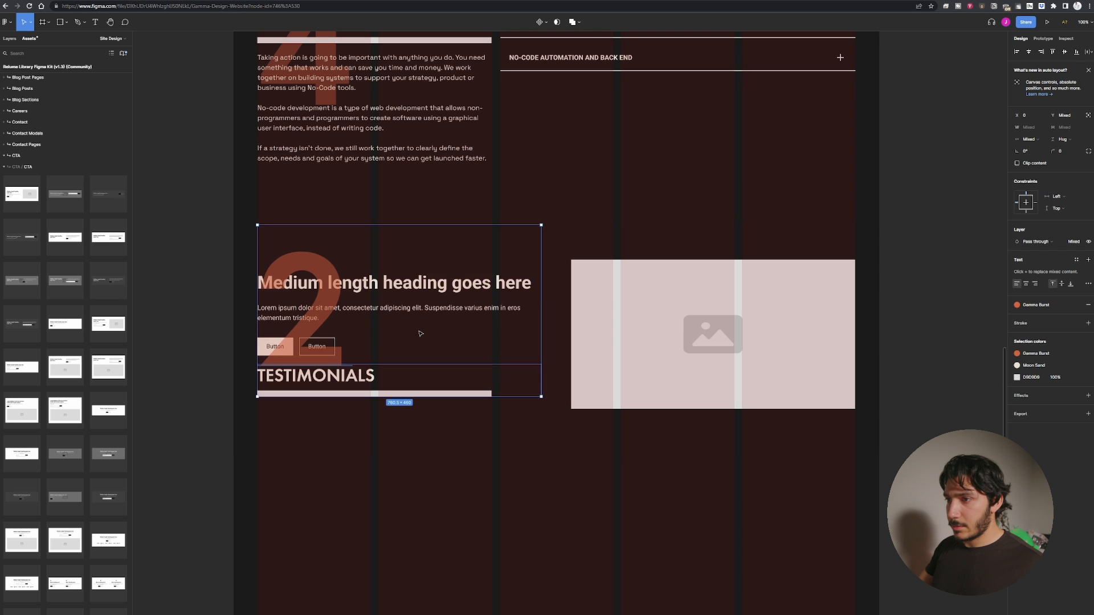
# Delete the CTA's placeholder heading and move its paragraph into the pasted Section Title group.
pyautogui.click(393, 283)
pyautogui.press('Delete')
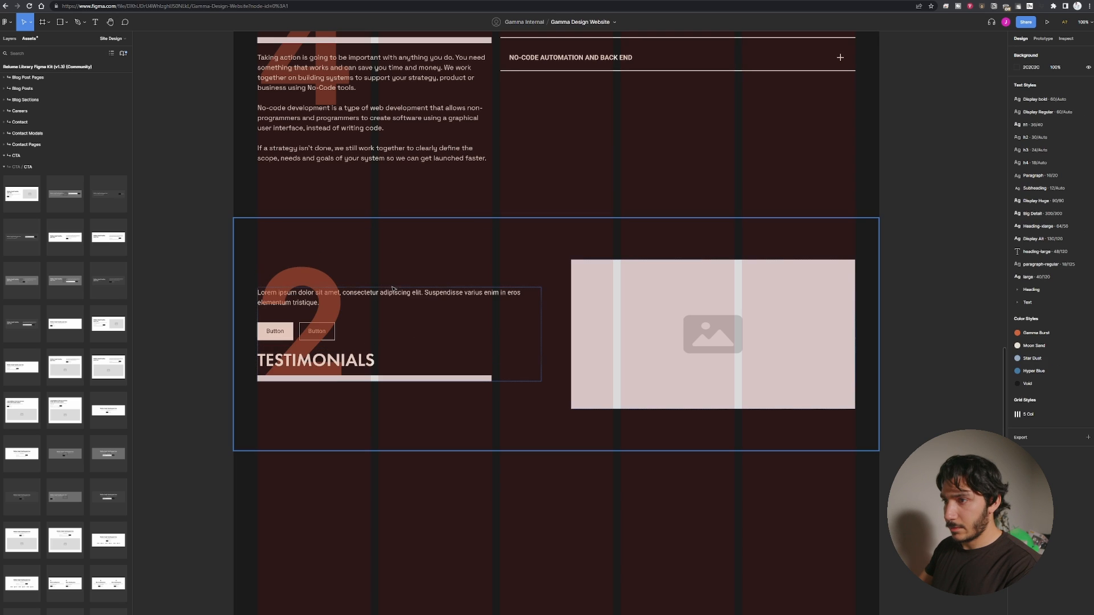
pyautogui.click(385, 295)
pyautogui.click(385, 295)
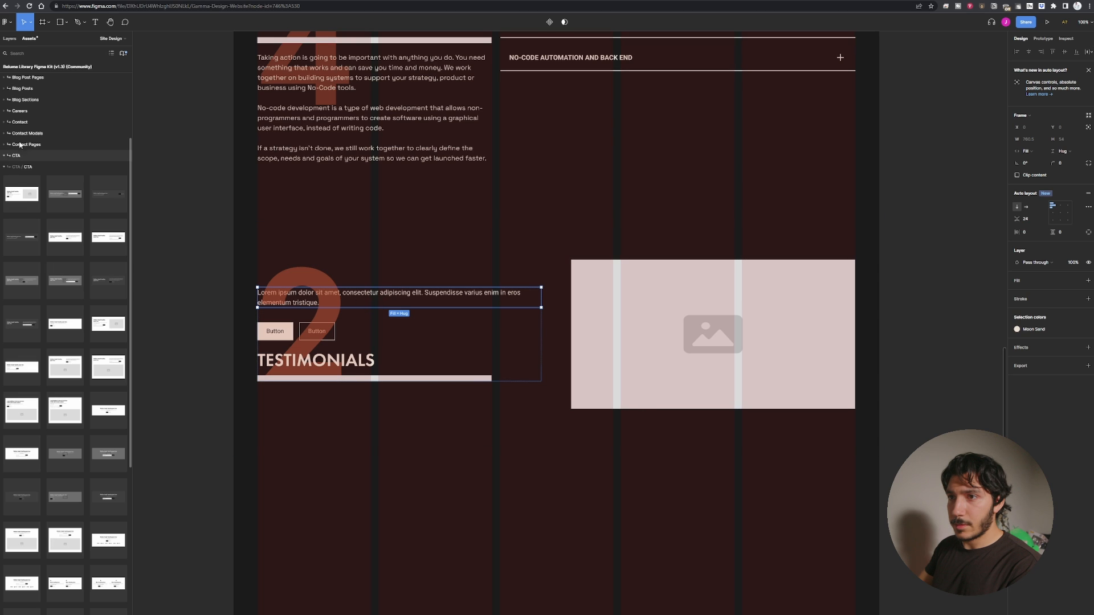
pyautogui.click(10, 39)
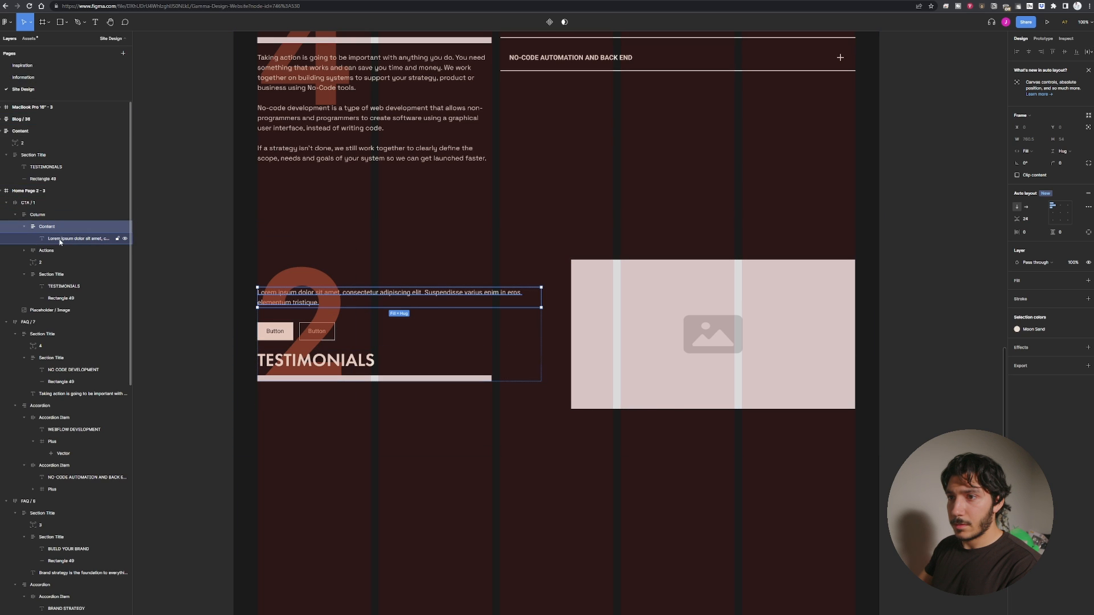
pyautogui.click(80, 238)
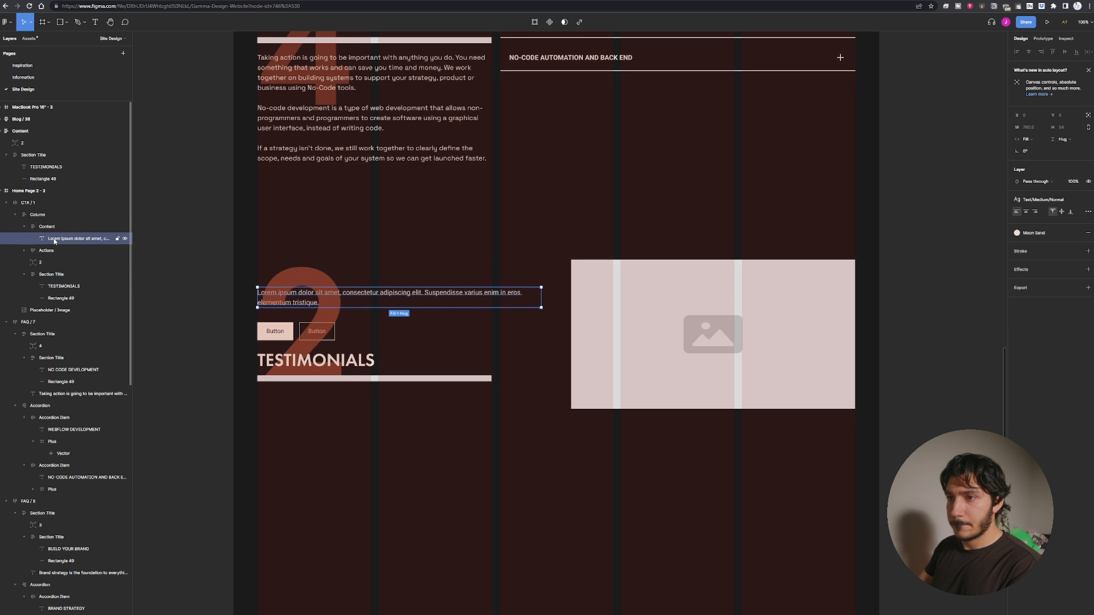
pyautogui.moveTo(54, 240); pyautogui.dragTo(63, 293)
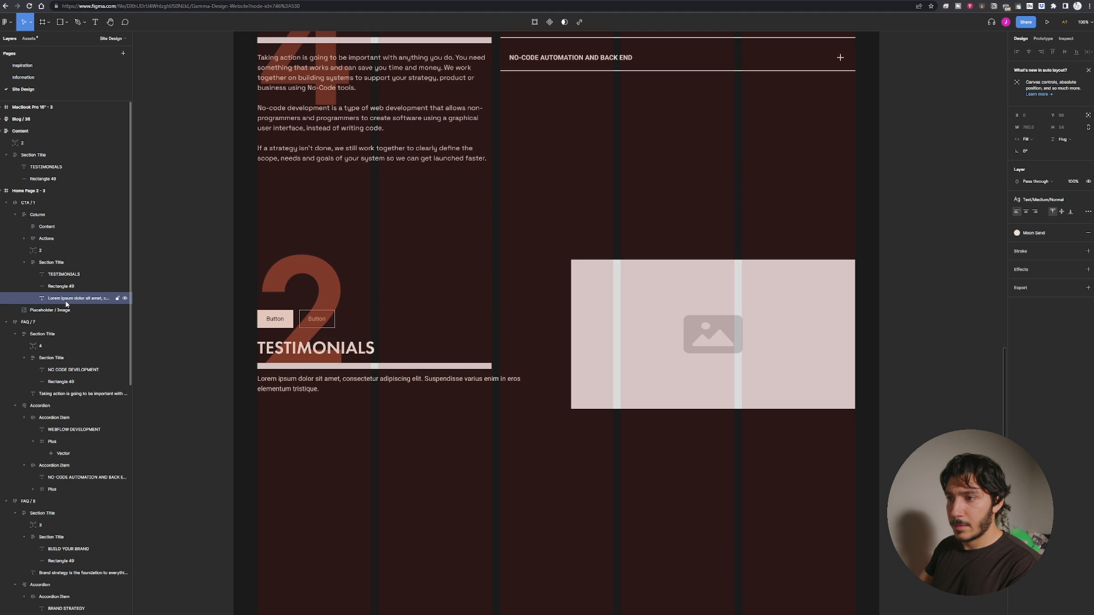
# Delete the empty Content frame and place the Section Title group above the buttons in the column.
pyautogui.click(56, 227)
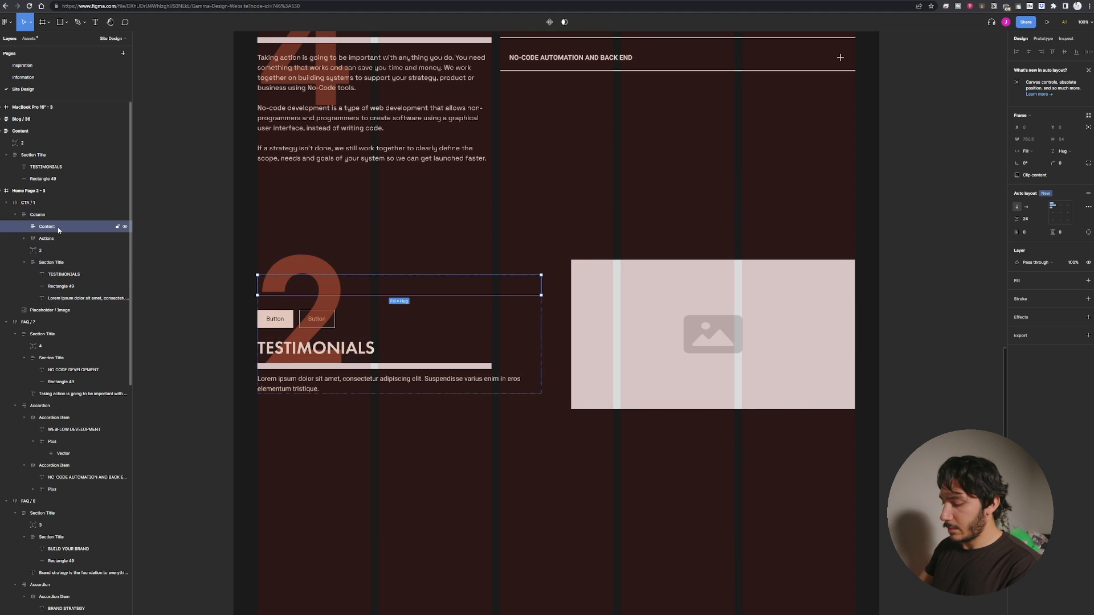
pyautogui.press('Delete')
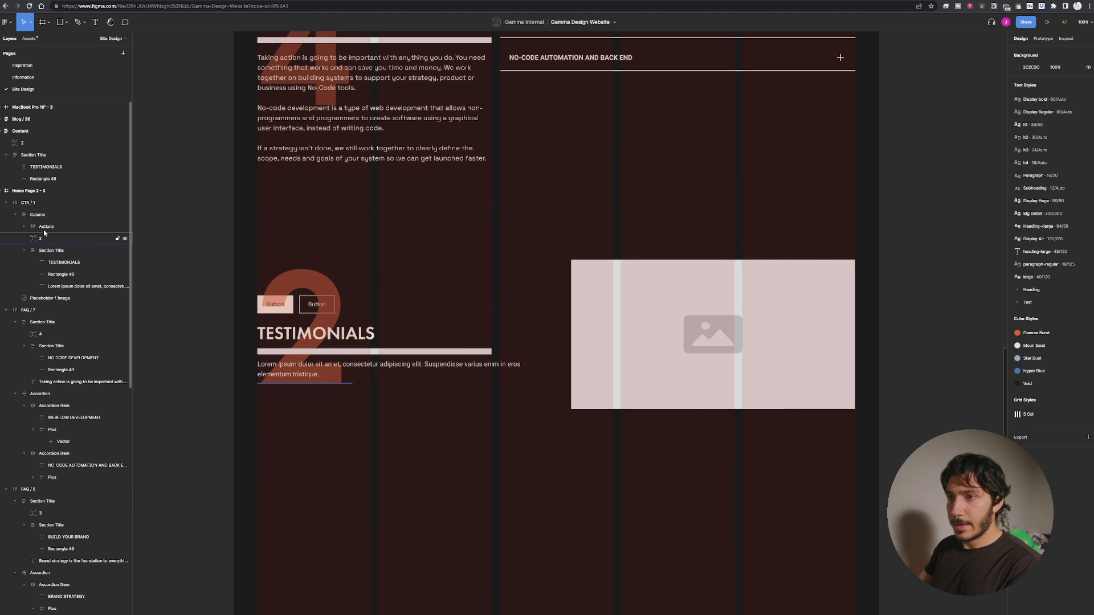
pyautogui.click(50, 227)
pyautogui.click(50, 228)
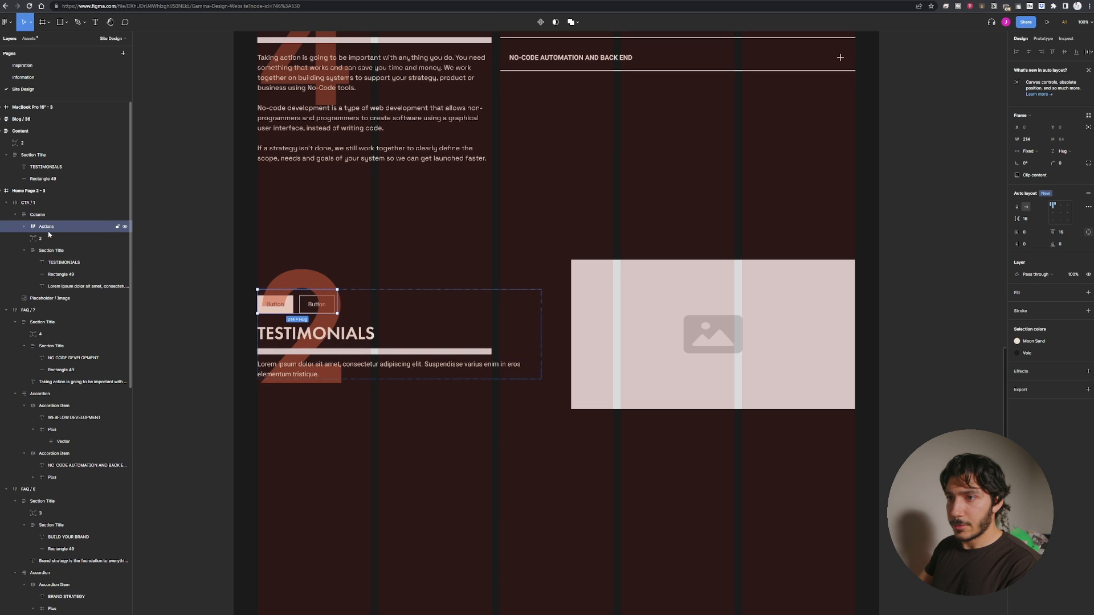
pyautogui.moveTo(358, 350); pyautogui.dragTo(358, 316)
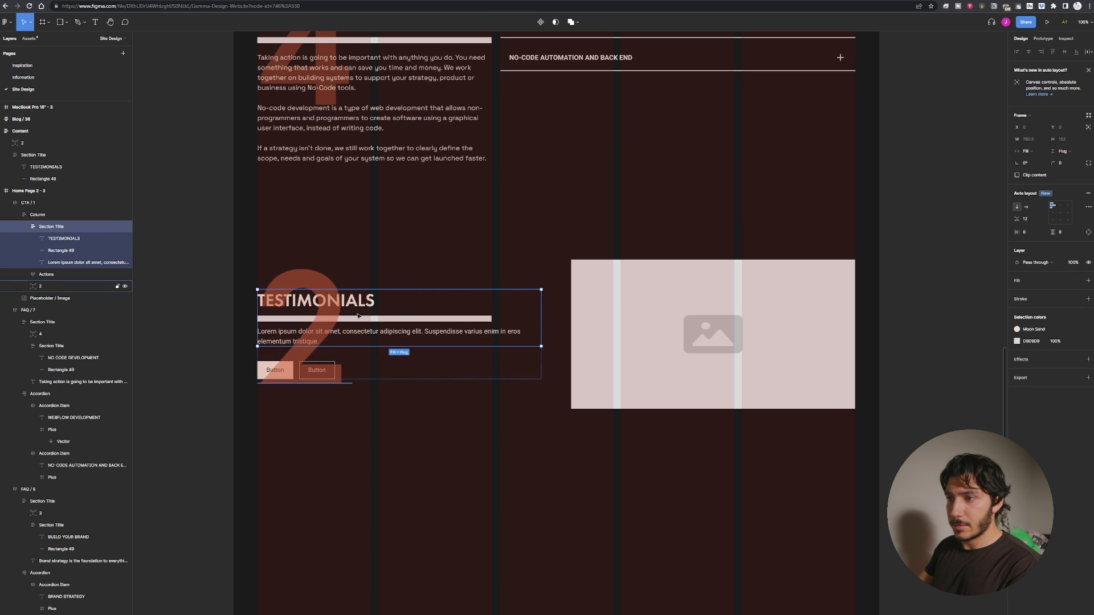
pyautogui.click(260, 367)
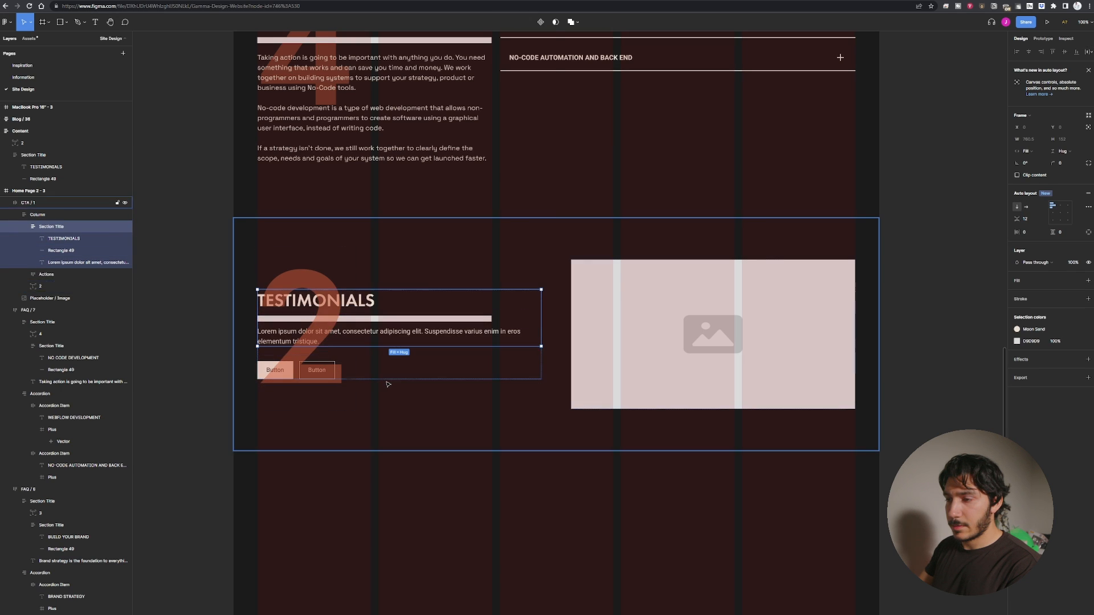
pyautogui.doubleClick(259, 366)
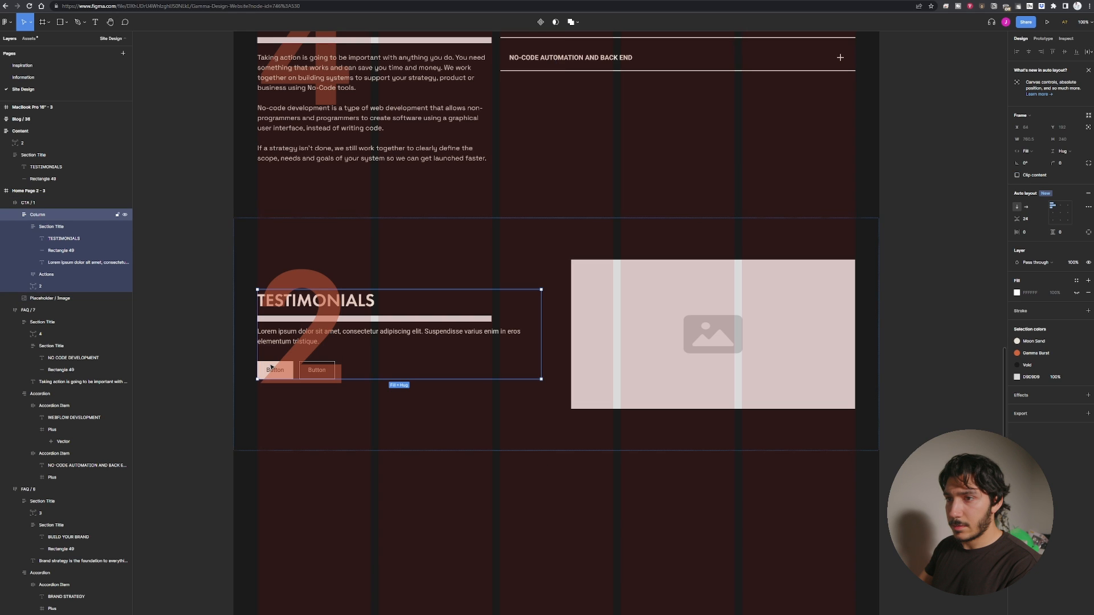
# Move the large number layer to the top of the CTA column.
pyautogui.click(51, 287)
pyautogui.moveTo(51, 286); pyautogui.dragTo(52, 270)
pyautogui.press('Escape')
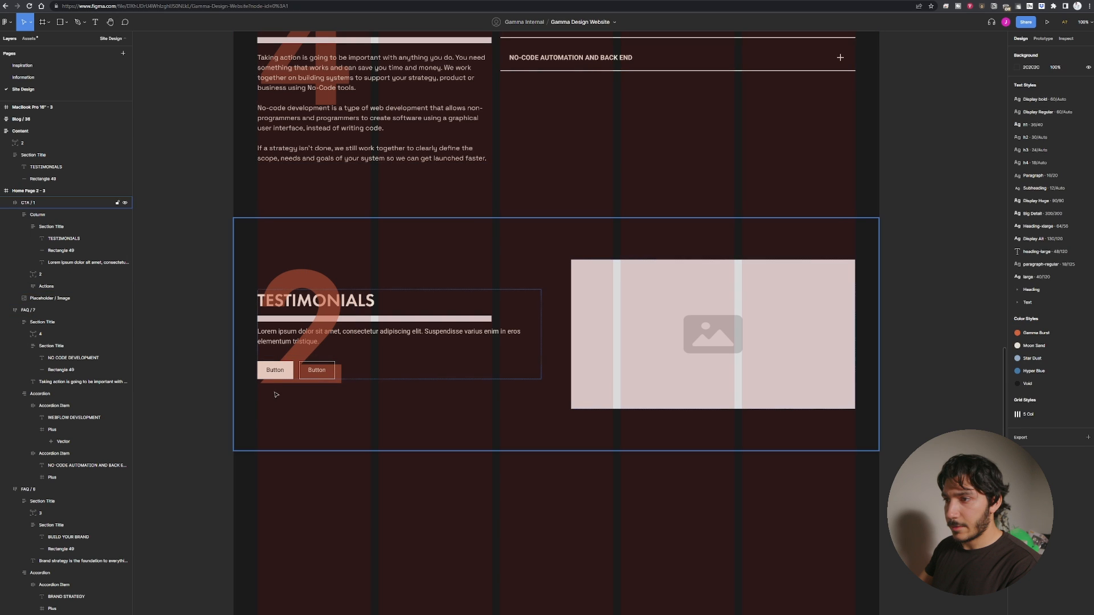
pyautogui.click(46, 275)
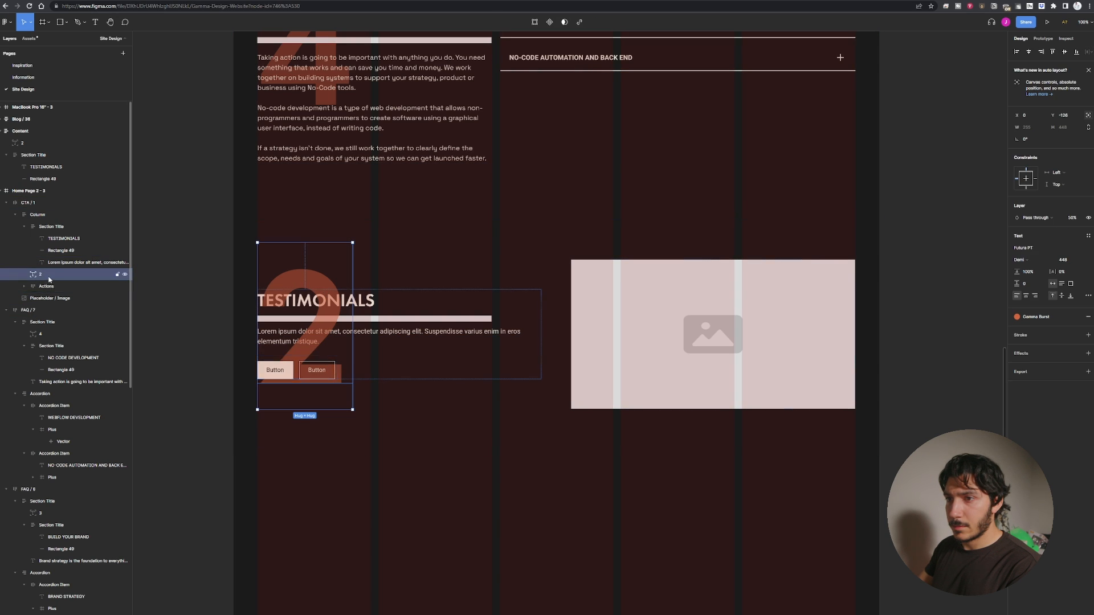
pyautogui.moveTo(46, 274); pyautogui.dragTo(40, 221)
pyautogui.click(291, 281)
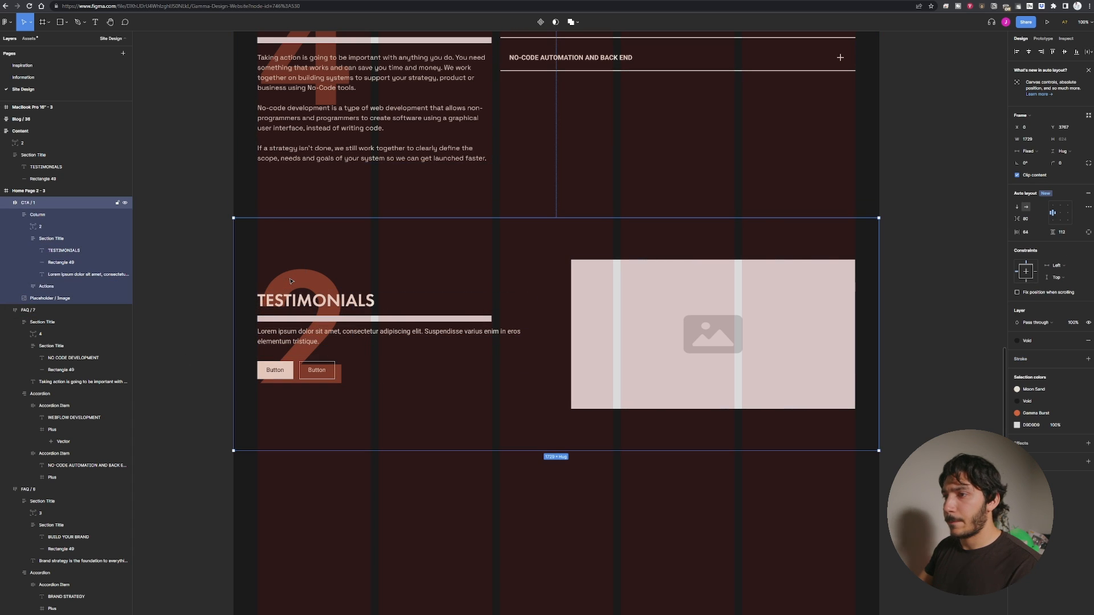
# Change the large background number to 5.
pyautogui.press('t')
pyautogui.doubleClick(302, 280)
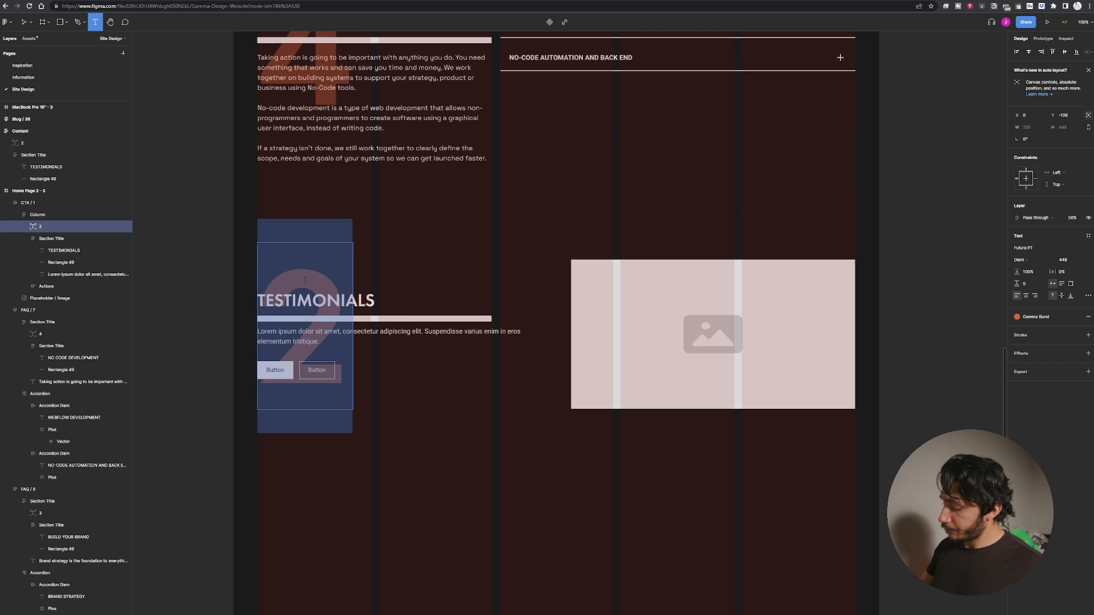
pyautogui.write('5')
pyautogui.click(200, 251)
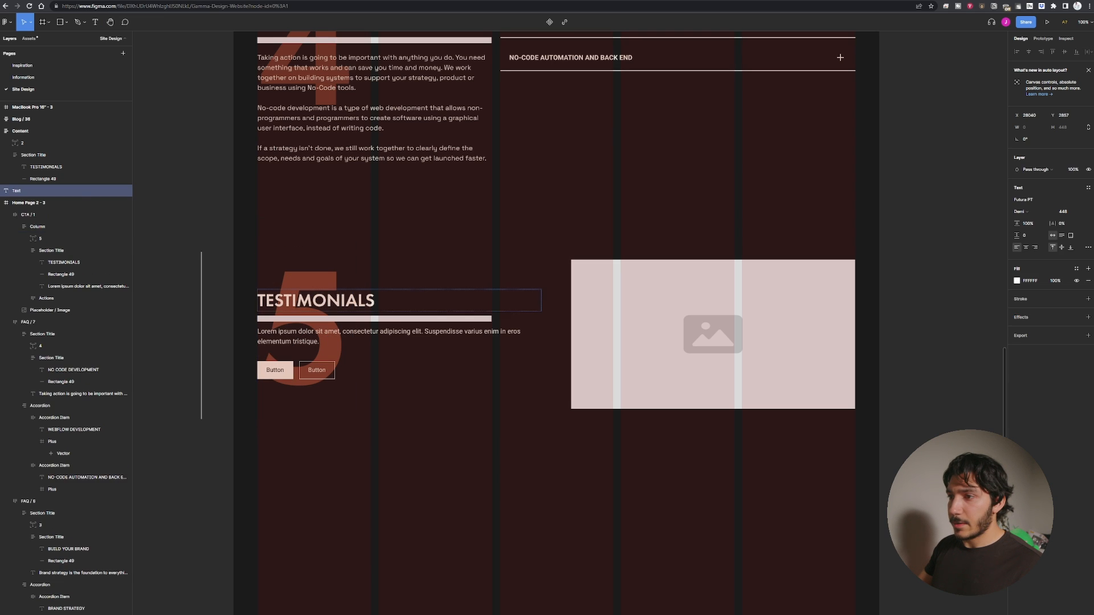
# Retitle the CTA heading GET YOUR PROJECT STARTED.
pyautogui.doubleClick(337, 298)
pyautogui.write('GET')
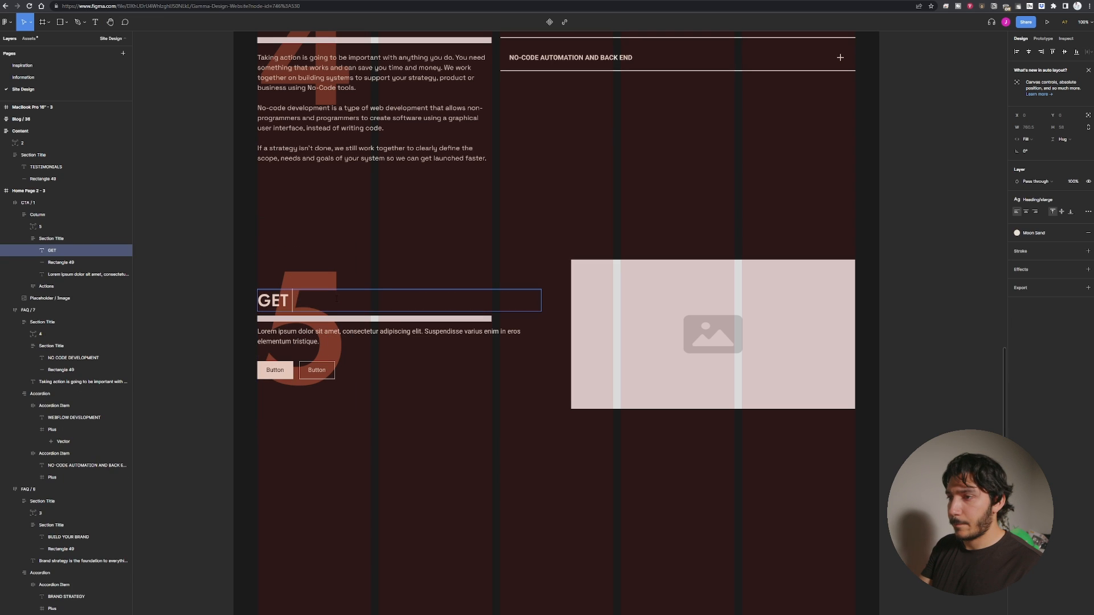
pyautogui.write(' YOUR')
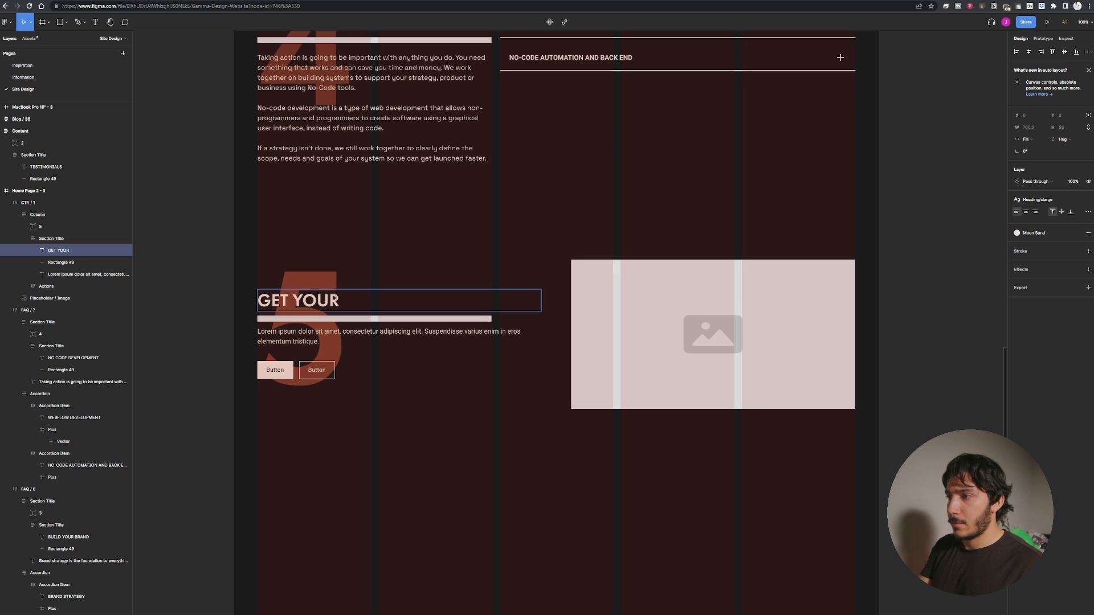
pyautogui.write('BRA')
pyautogui.press('BackSpace')
pyautogui.press('BackSpace')
pyautogui.press('BackSpace')
pyautogui.press('BackSpace')
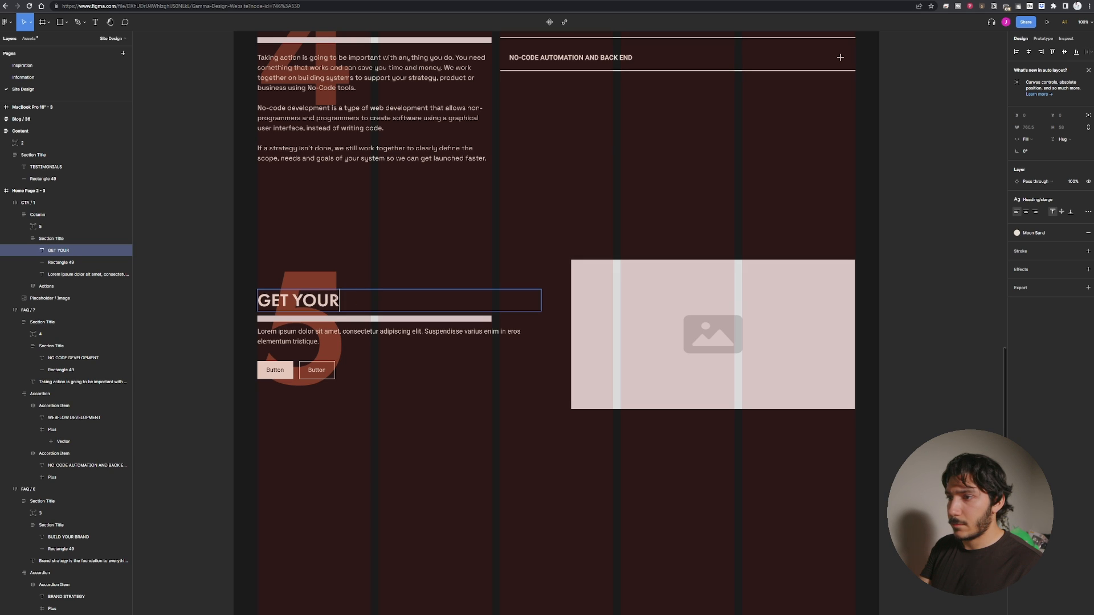
pyautogui.write('PROJECT STARTED')
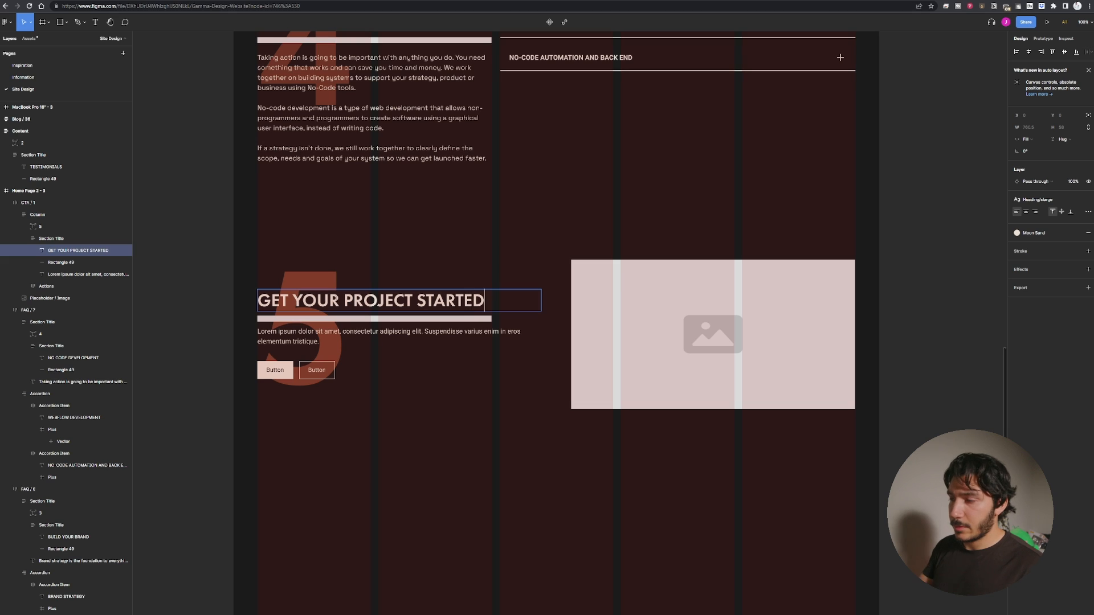
pyautogui.press('Escape')
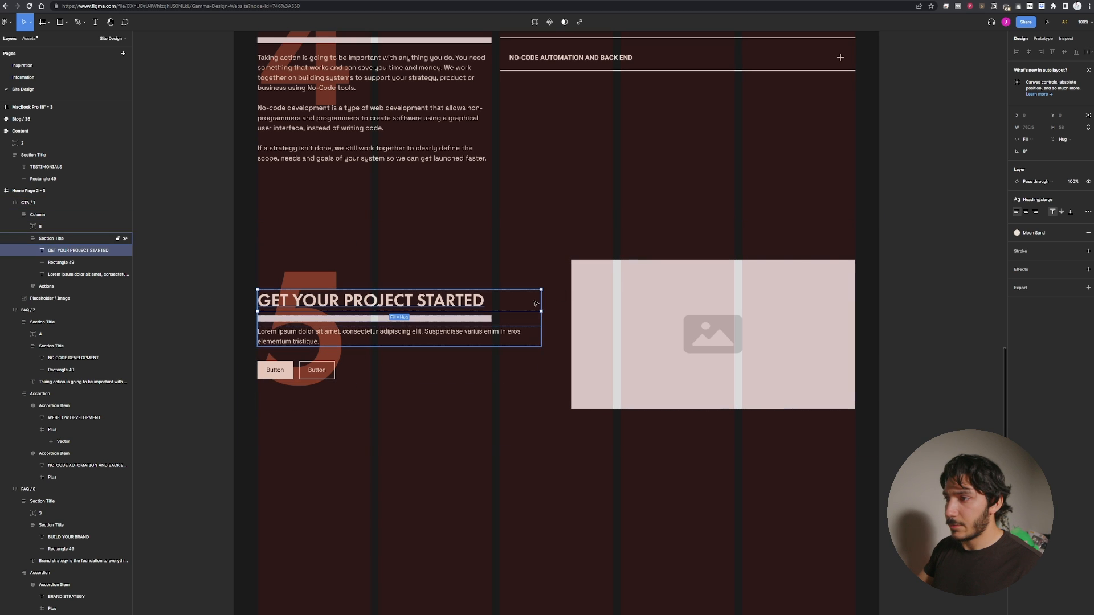
# Narrow the heading, section title and text column to the width of the title underline.
pyautogui.moveTo(541, 300); pyautogui.dragTo(492, 305)
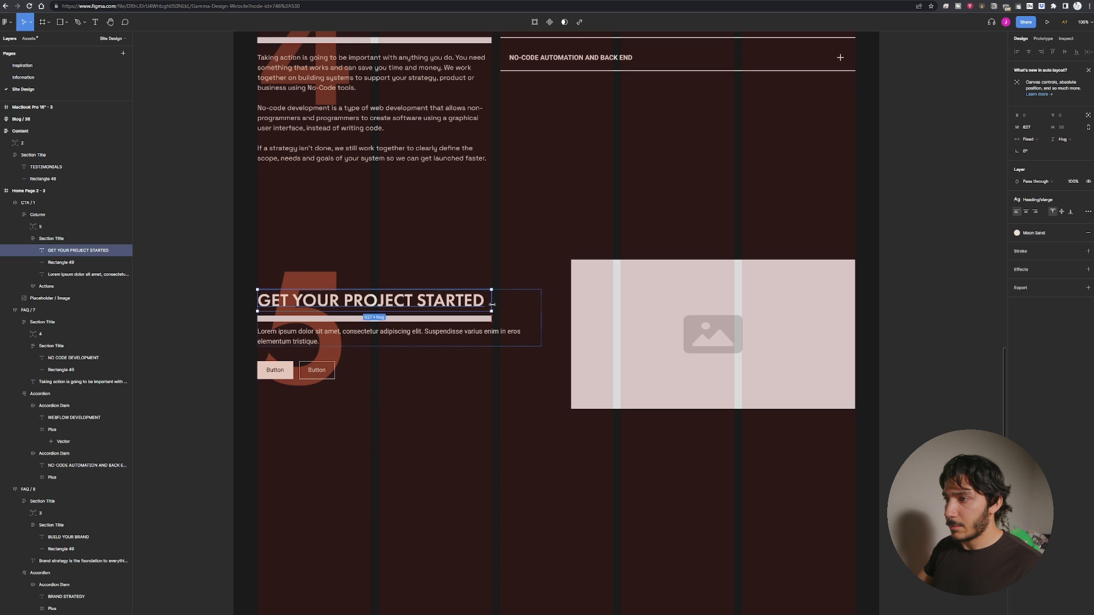
pyautogui.press('Escape')
pyautogui.moveTo(541, 331); pyautogui.dragTo(491, 331)
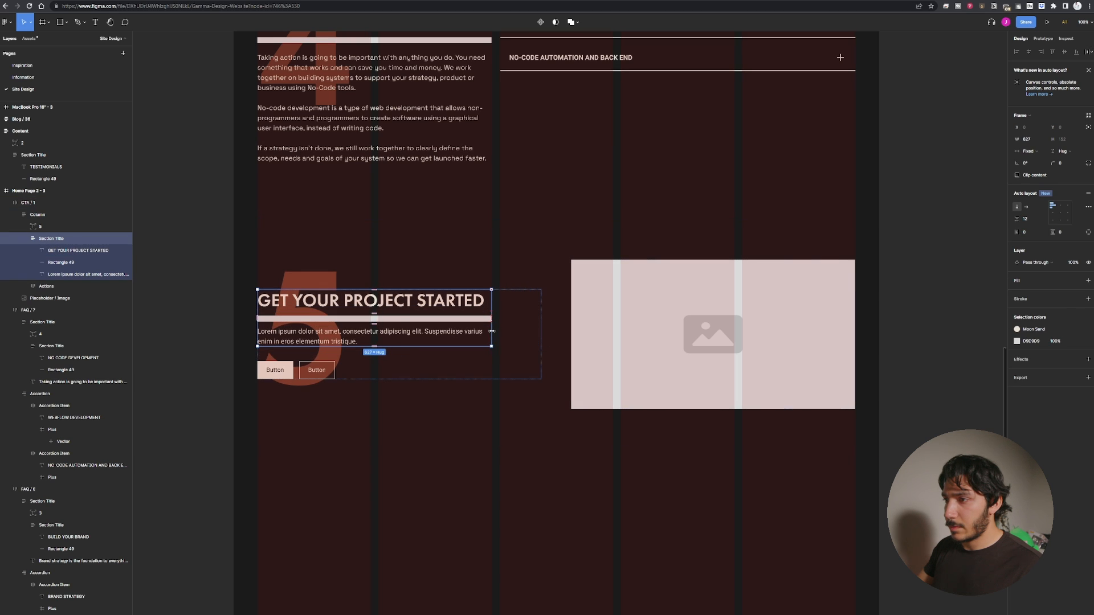
pyautogui.click(545, 371)
pyautogui.click(482, 324)
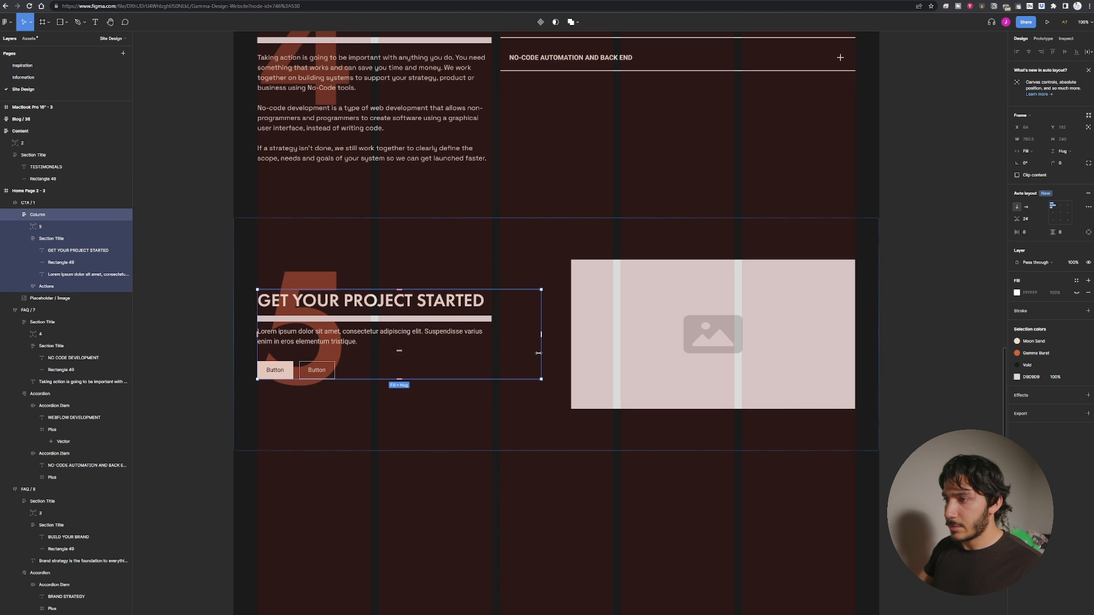
pyautogui.moveTo(535, 354); pyautogui.dragTo(500, 354)
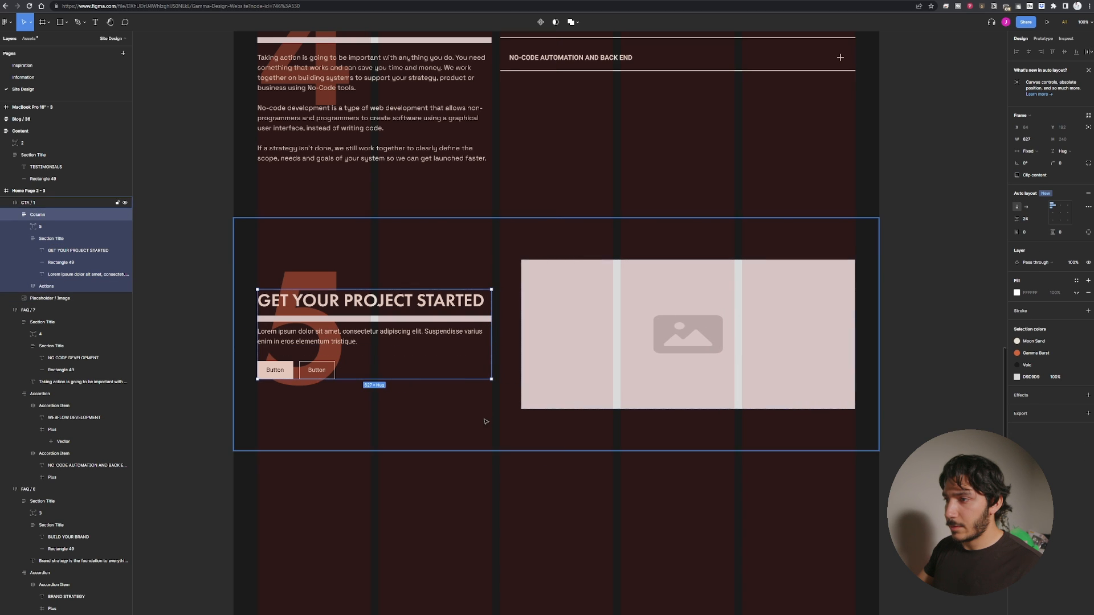
# Set the CTA's spacing between the text column and the image to 24.
pyautogui.click(544, 374)
pyautogui.doubleClick(532, 360)
pyautogui.click(506, 327)
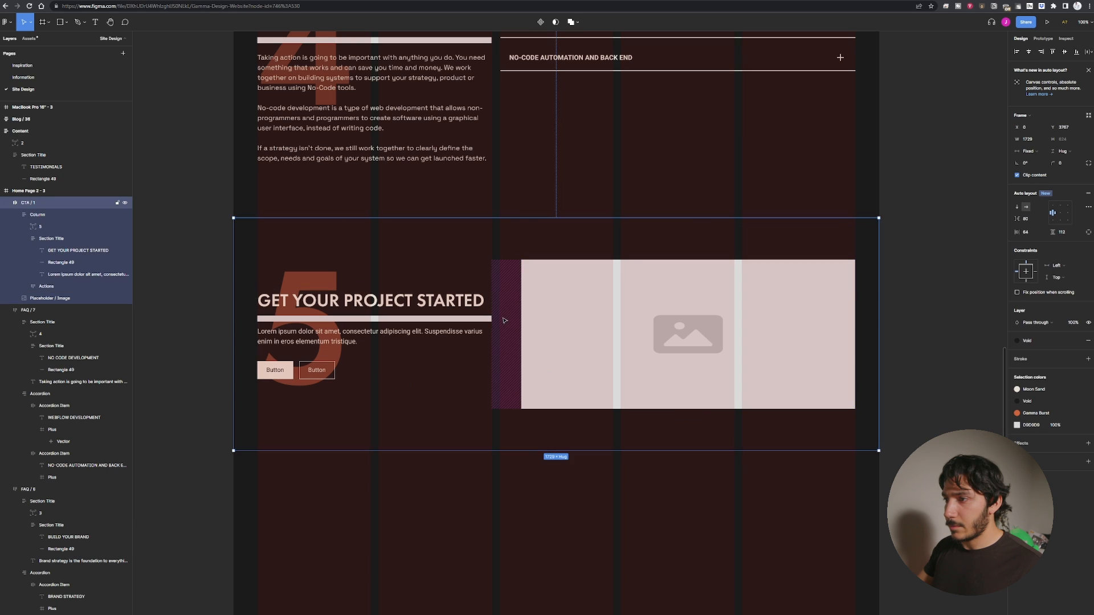
pyautogui.click(505, 326)
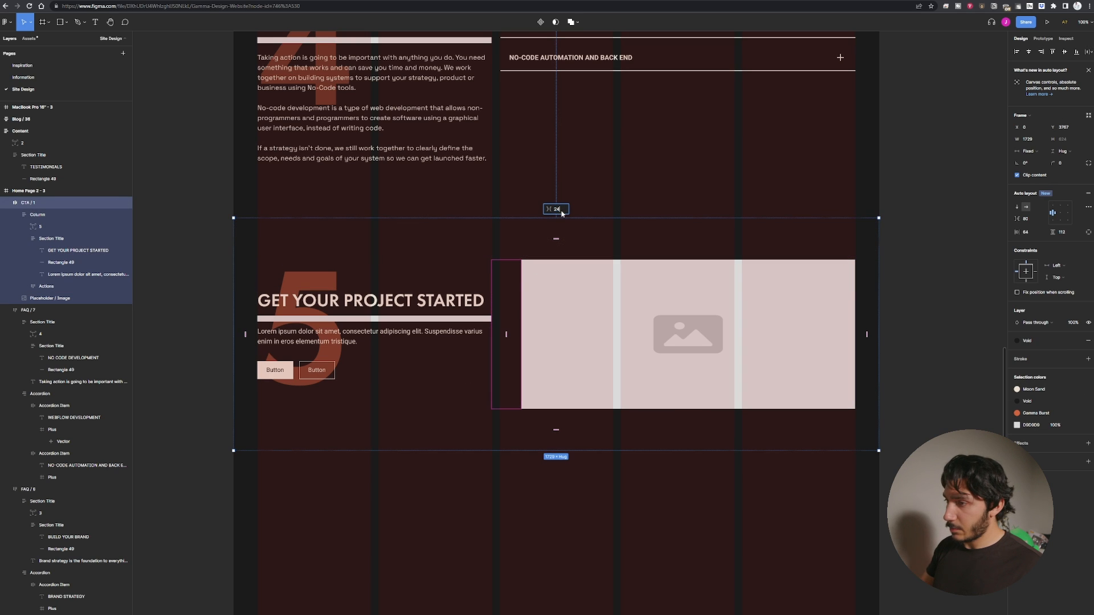
pyautogui.write('24')
pyautogui.press('Return')
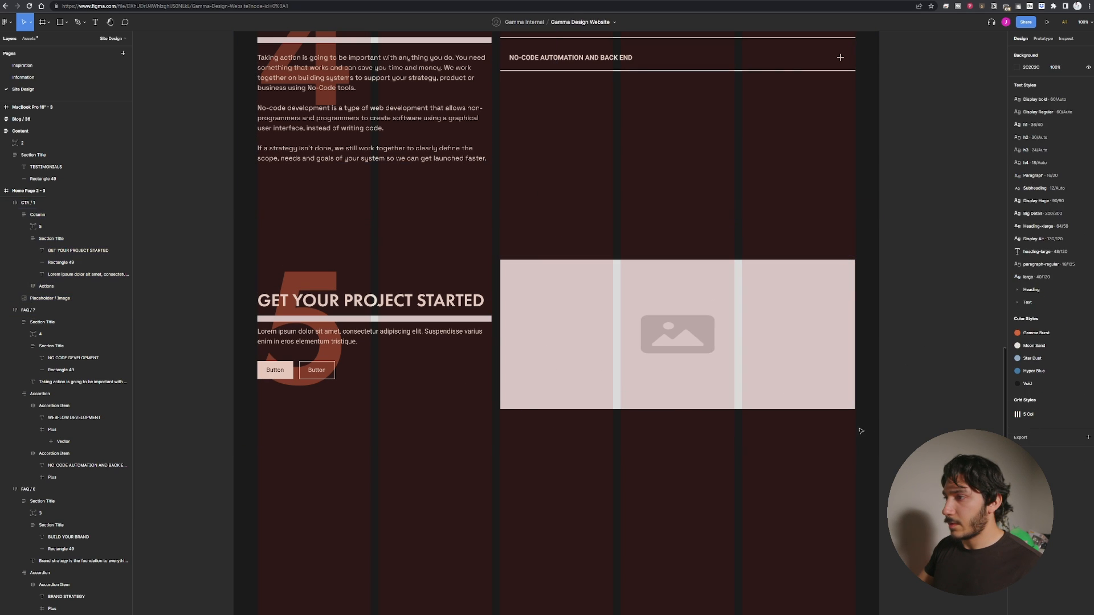
pyautogui.click(653, 329)
pyautogui.moveTo(684, 406)
pyautogui.mouseDown()
pyautogui.moveTo(680, 477)
pyautogui.moveTo(680, 408)
pyautogui.mouseUp()
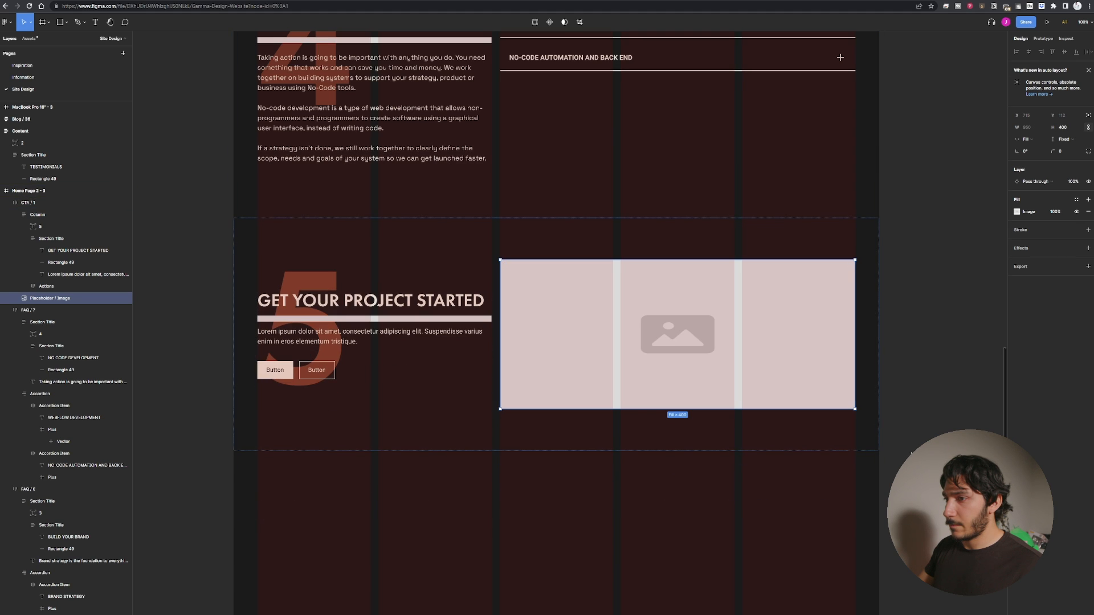
pyautogui.click(912, 454)
# Relabel the first CTA button as Reach Out.
pyautogui.doubleClick(282, 371)
pyautogui.doubleClick(282, 371)
pyautogui.doubleClick(282, 370)
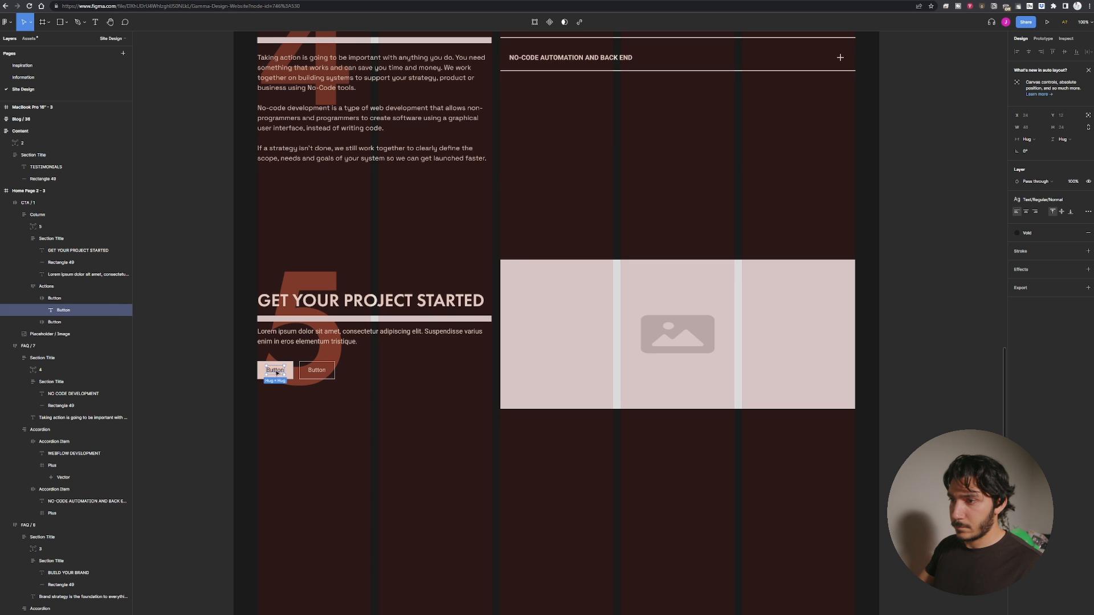
pyautogui.doubleClick(276, 373)
pyautogui.write('r')
pyautogui.press('BackSpace')
pyautogui.press('BackSpace')
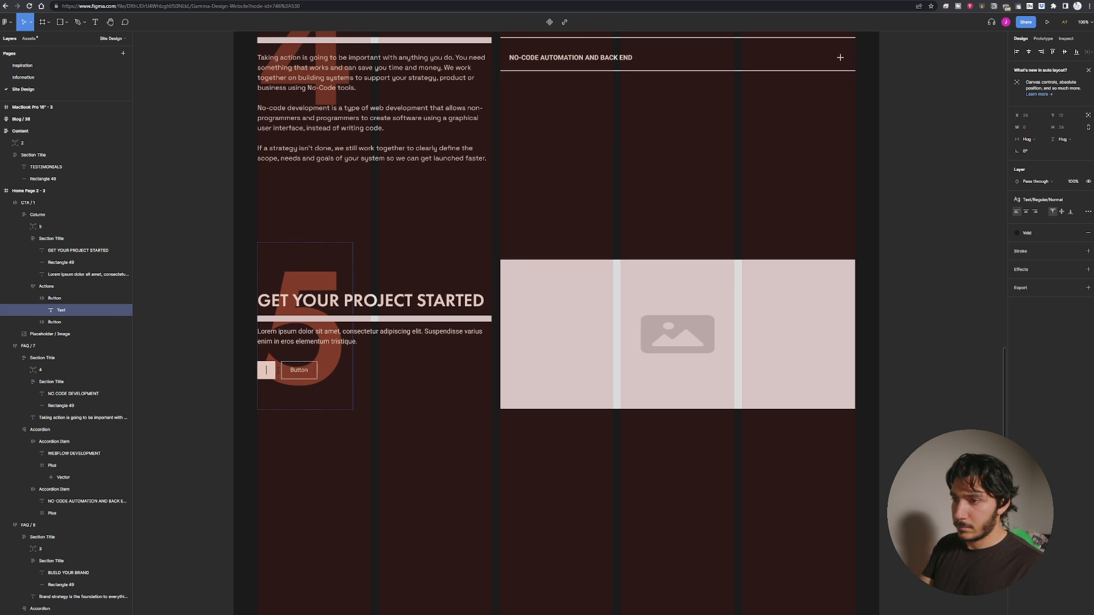
pyautogui.write('Reach Out')
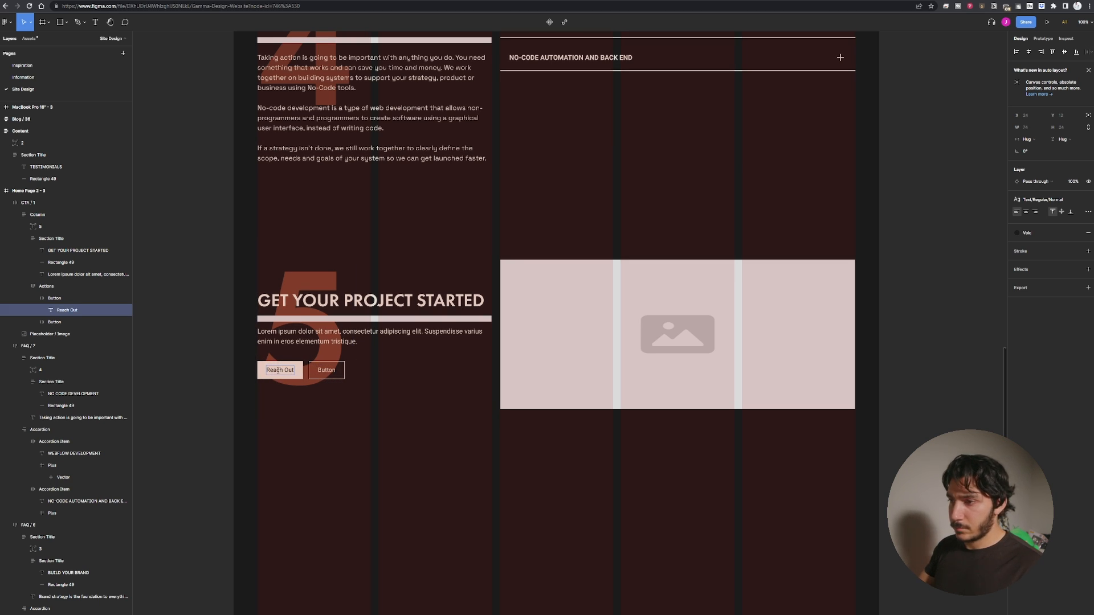
pyautogui.click(325, 371)
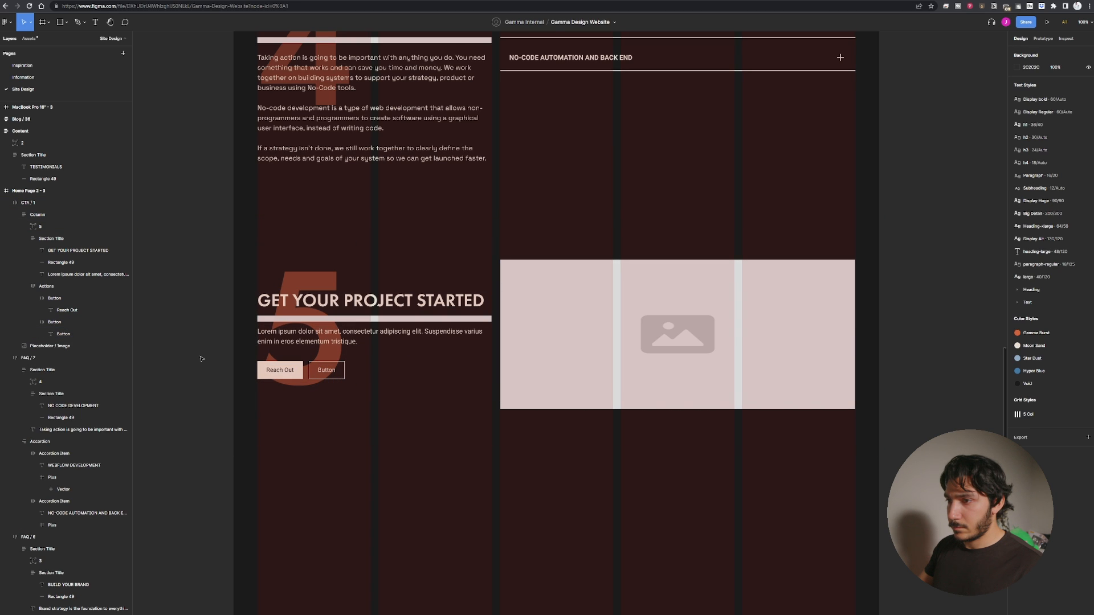
pyautogui.click(320, 374)
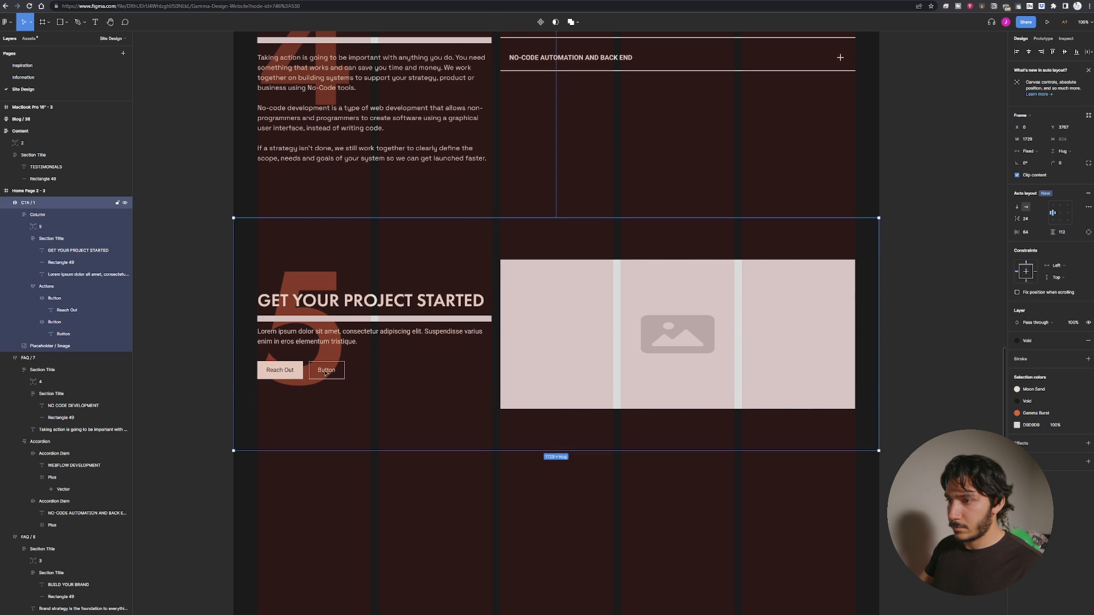
pyautogui.doubleClick(320, 374)
pyautogui.doubleClick(320, 374)
pyautogui.doubleClick(320, 374)
pyautogui.click(222, 374)
pyautogui.scroll(3, 222, 375)
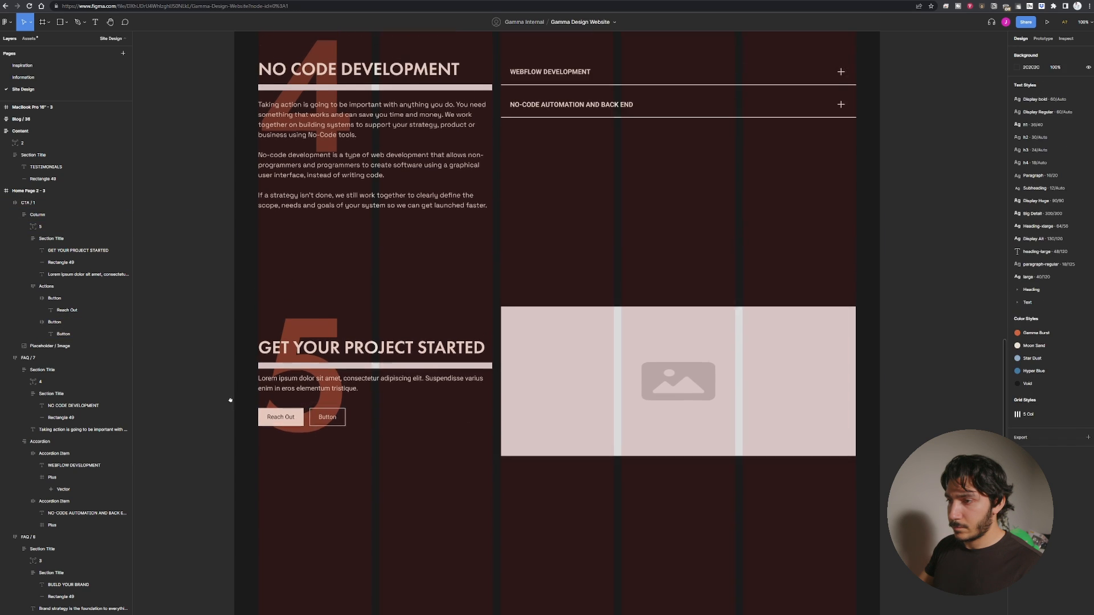
# Fill the CTA placeholder image with an uploaded photo of two people at a wall.
pyautogui.click(591, 373)
pyautogui.click(592, 375)
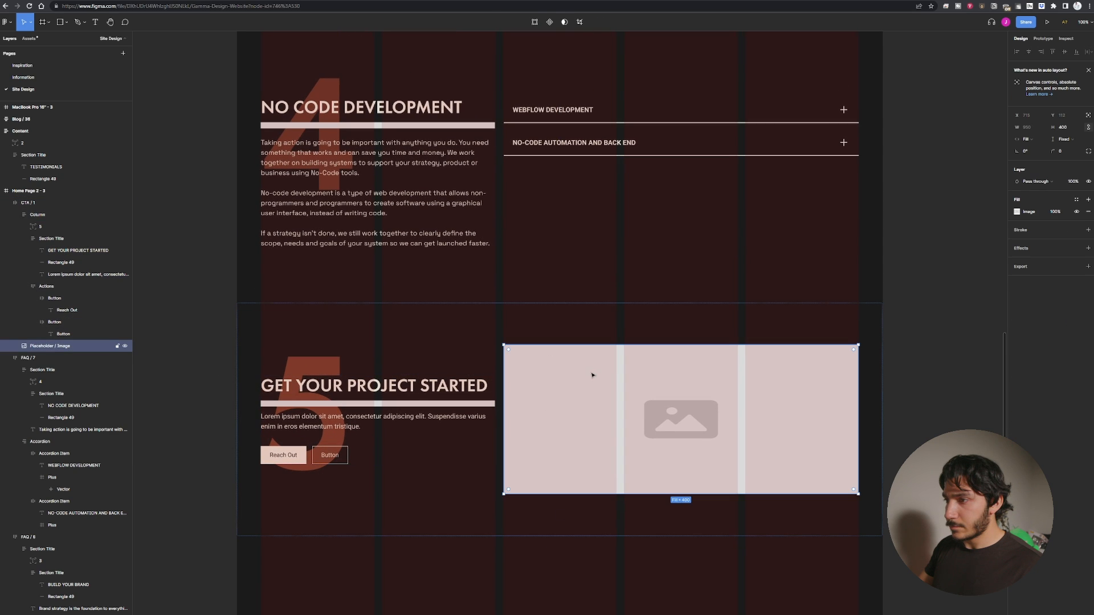
pyautogui.doubleClick(541, 398)
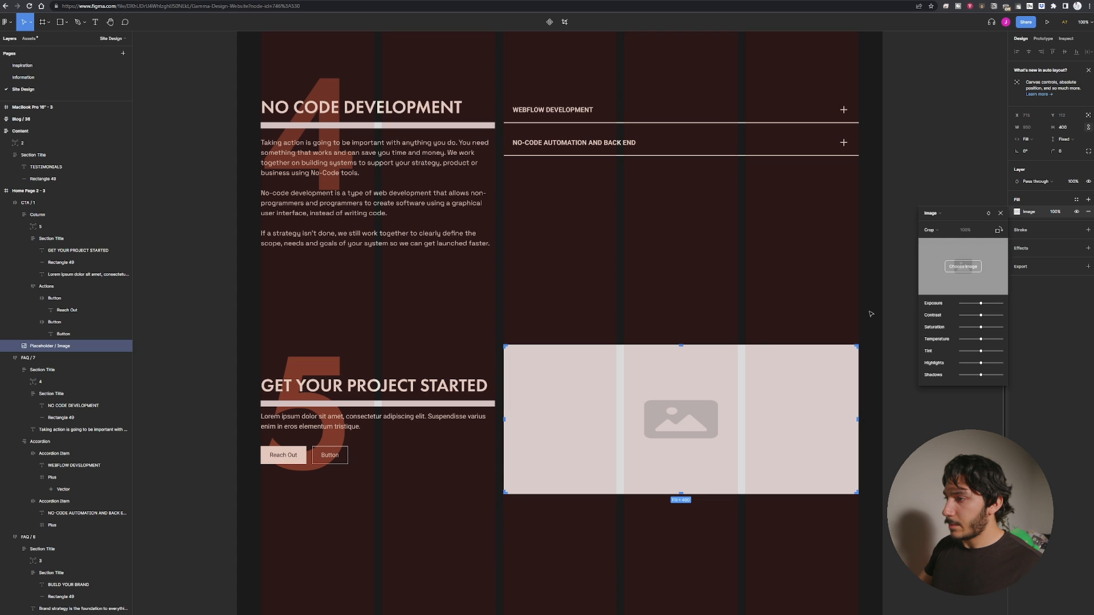
pyautogui.click(962, 266)
pyautogui.doubleClick(152, 43)
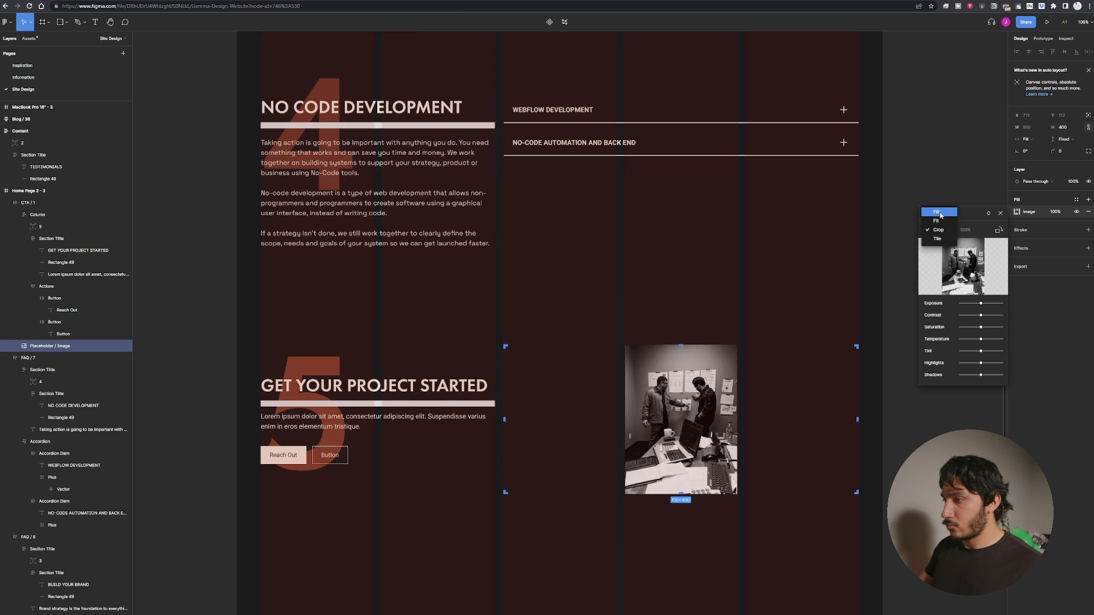
pyautogui.click(784, 400)
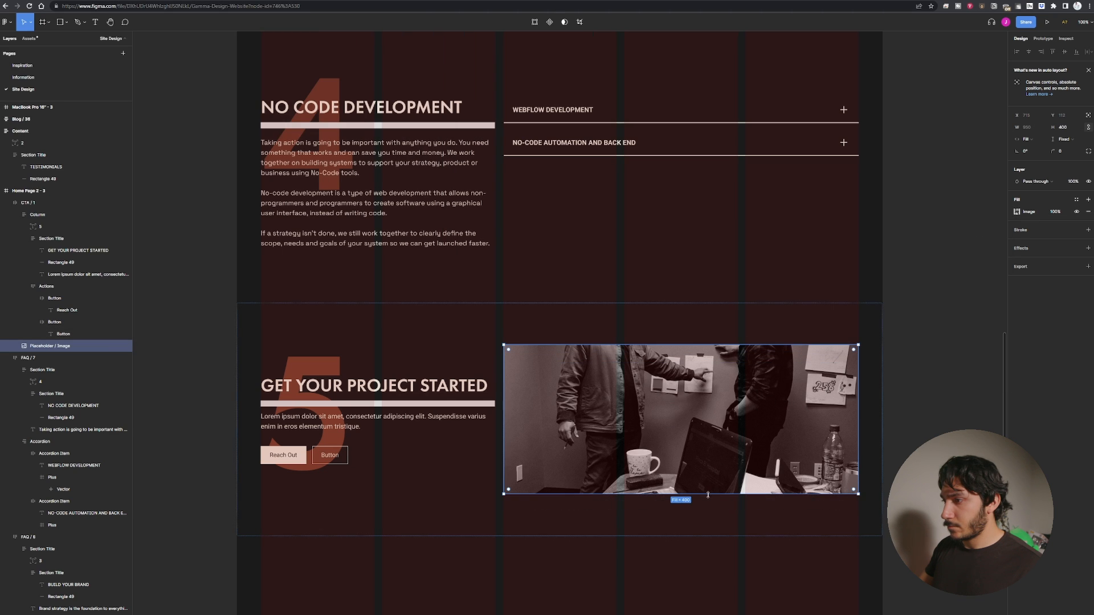
# Increase the CTA image's height to about 512 and crop the photo to frame the two people.
pyautogui.moveTo(710, 493); pyautogui.dragTo(709, 537)
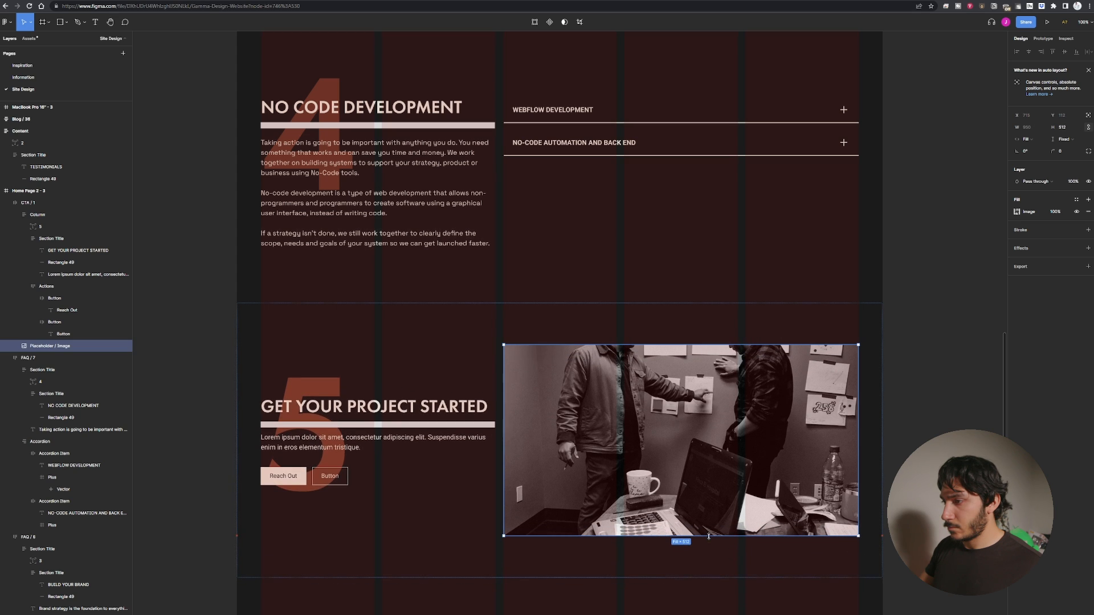
pyautogui.doubleClick(729, 450)
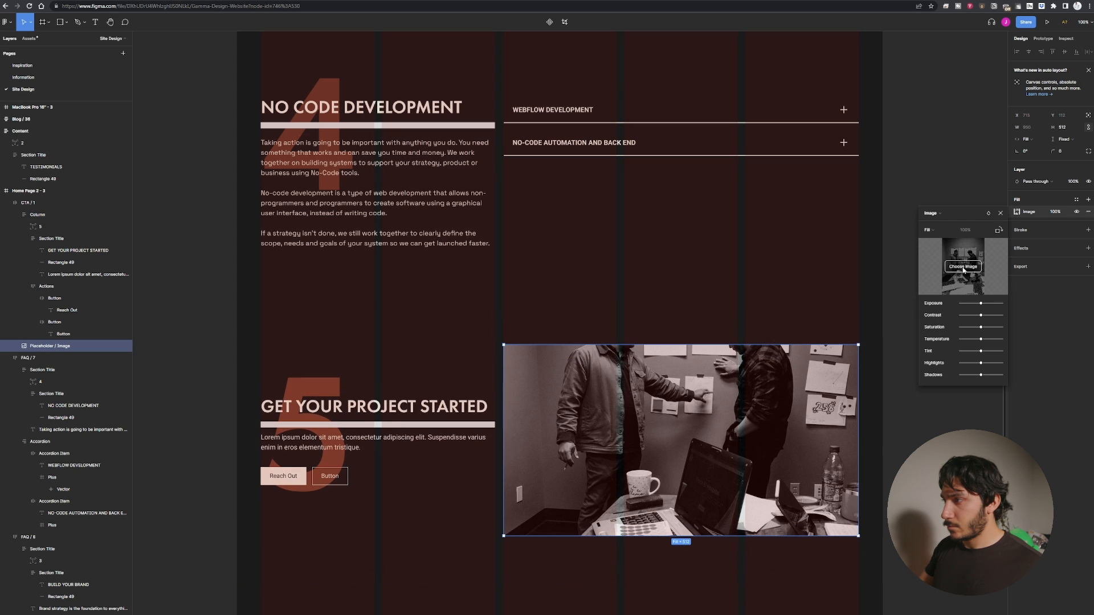
pyautogui.click(934, 230)
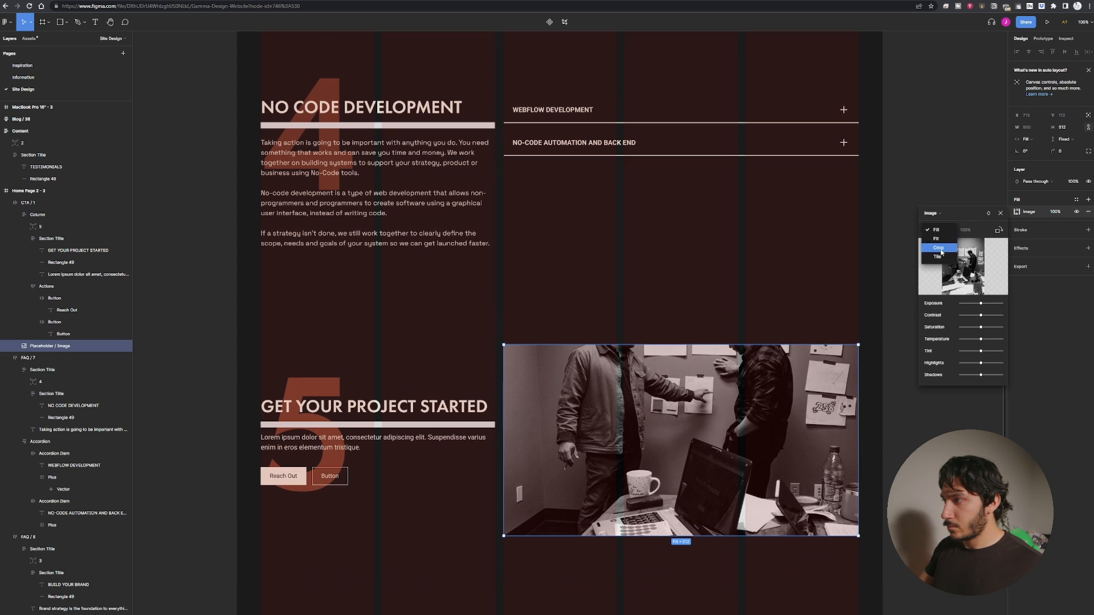
pyautogui.click(933, 249)
pyautogui.moveTo(744, 401); pyautogui.dragTo(699, 471)
pyautogui.press('Escape')
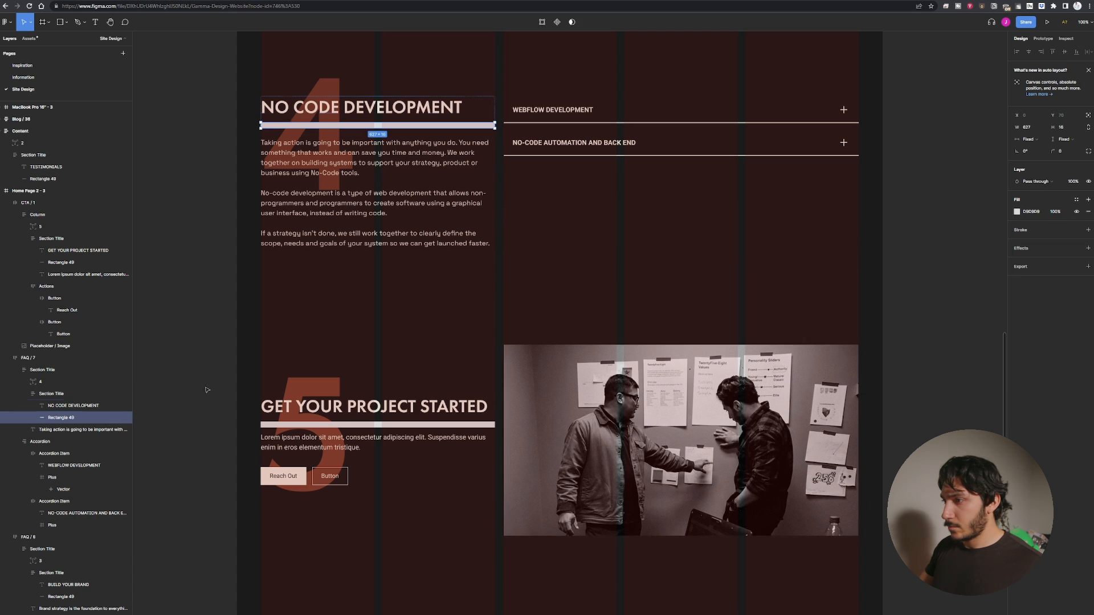
# Review the updated home page variant's sections from the top down to the CTA.
pyautogui.click(221, 292)
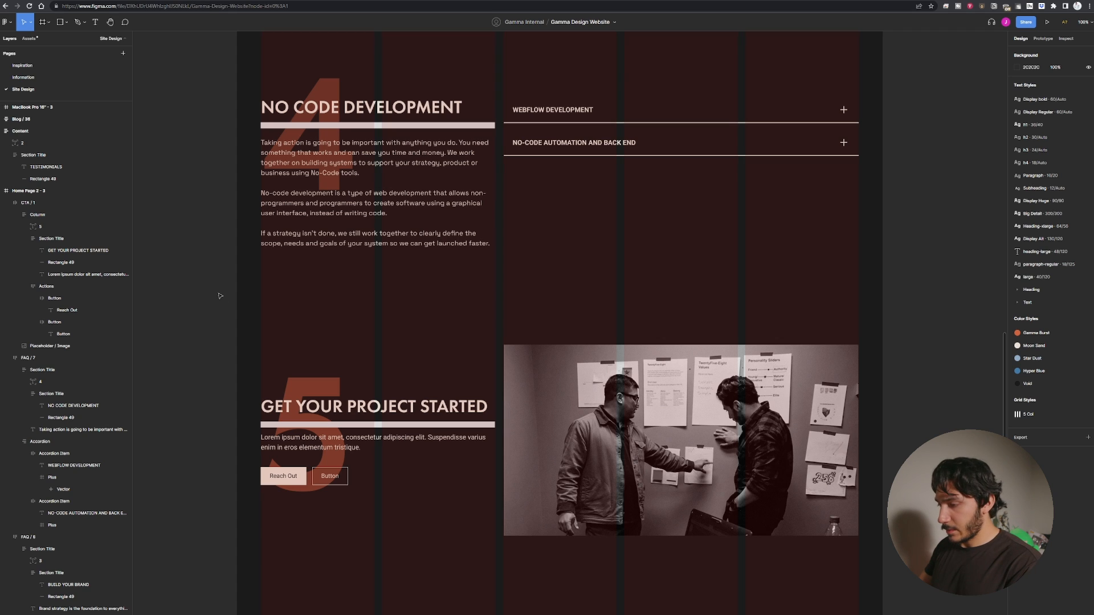
pyautogui.press('-')
pyautogui.click(462, 478)
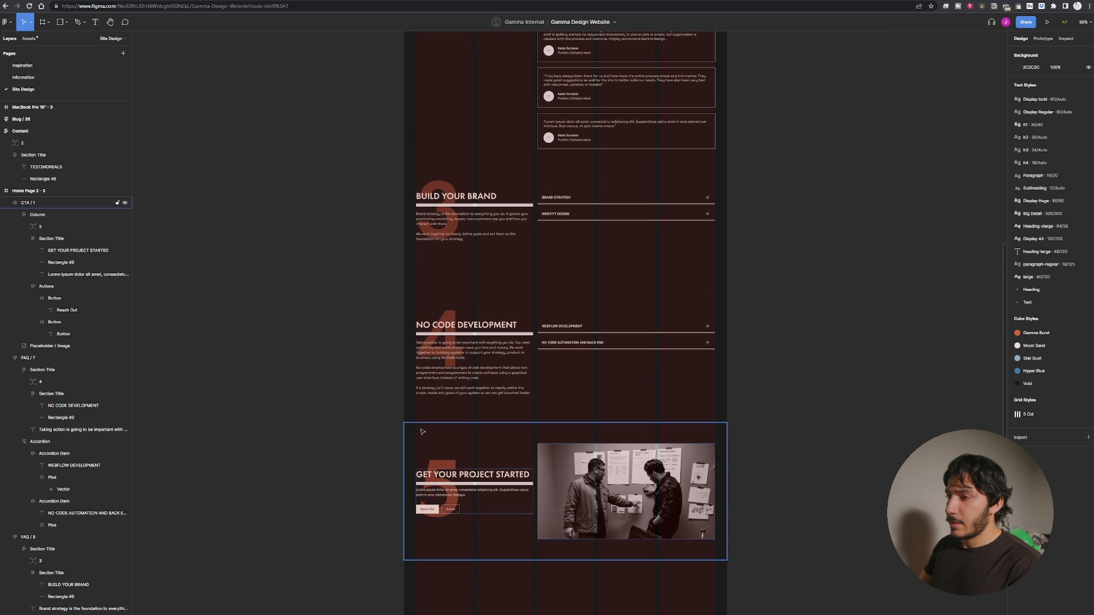
pyautogui.click(352, 560)
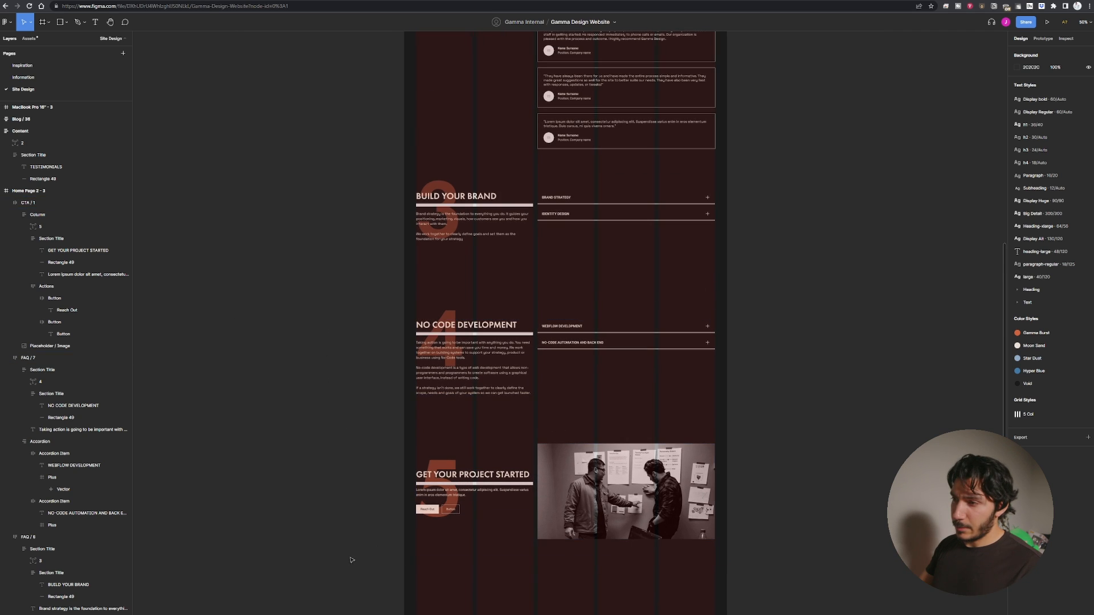
pyautogui.scroll(6, 294, 491)
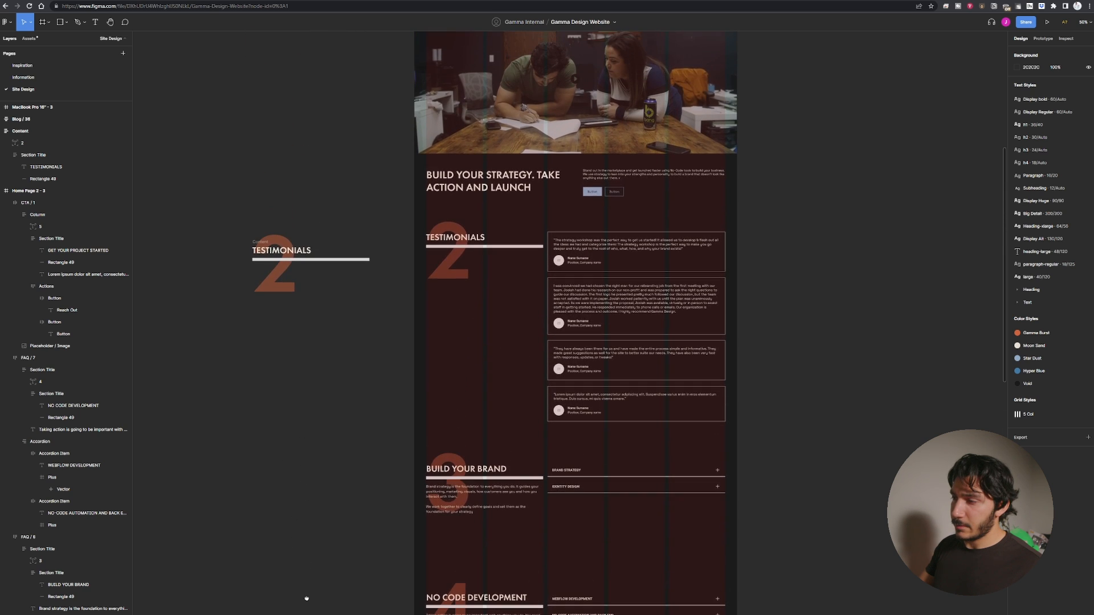
pyautogui.scroll(-5, 302, 593)
pyautogui.scroll(-5, 306, 394)
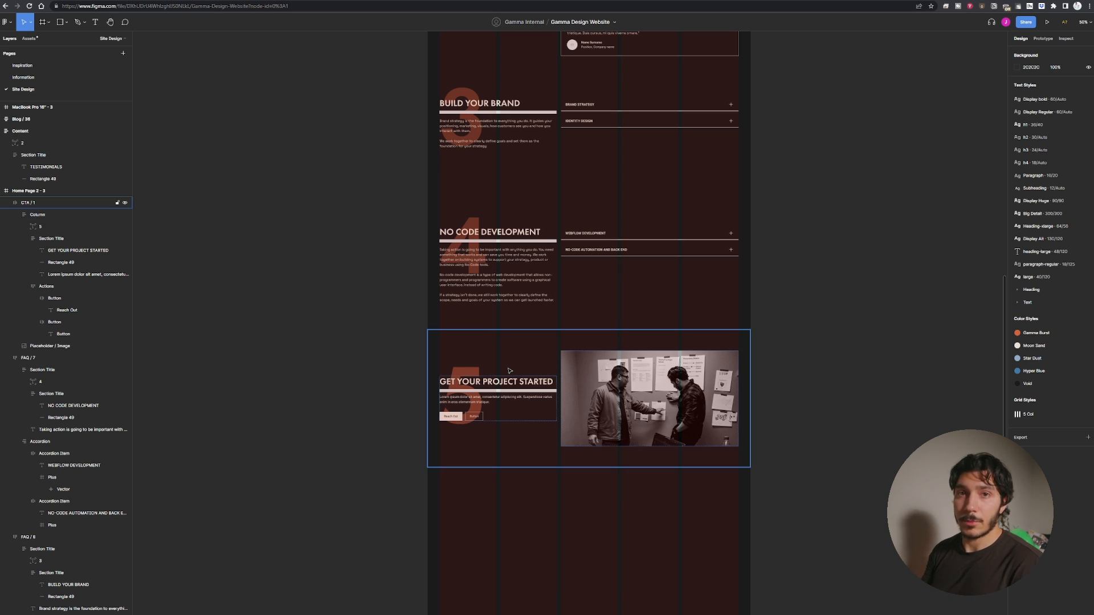
pyautogui.click(360, 429)
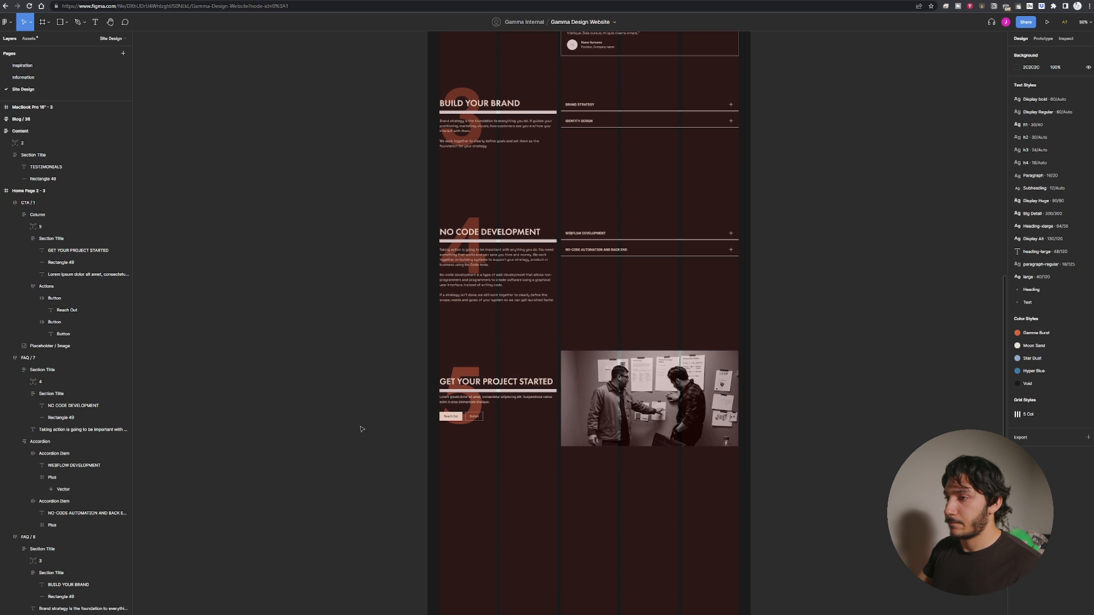
pyautogui.scroll(-3, 312, 423)
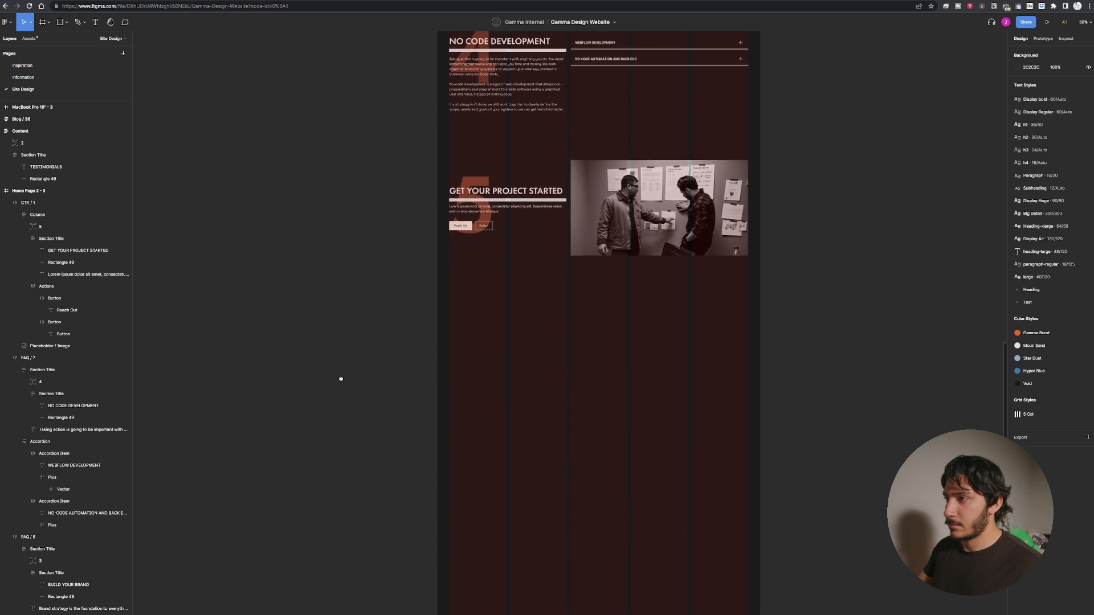
pyautogui.scroll(7, 339, 399)
pyautogui.scroll(3, 342, 486)
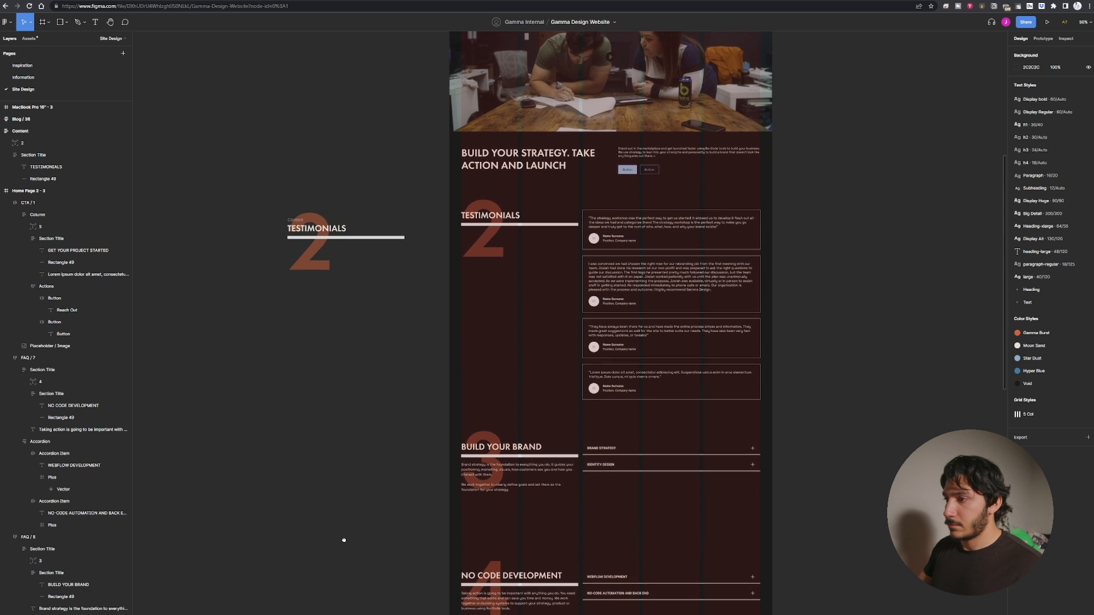
pyautogui.moveTo(343, 540); pyautogui.dragTo(360, 153)
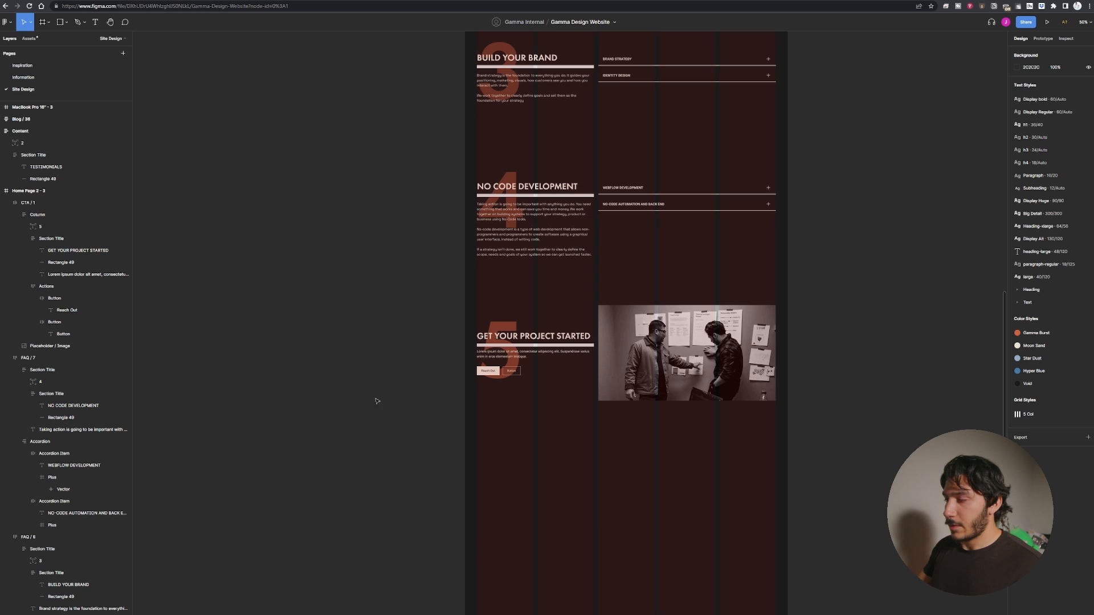
pyautogui.scroll(-5, 377, 401)
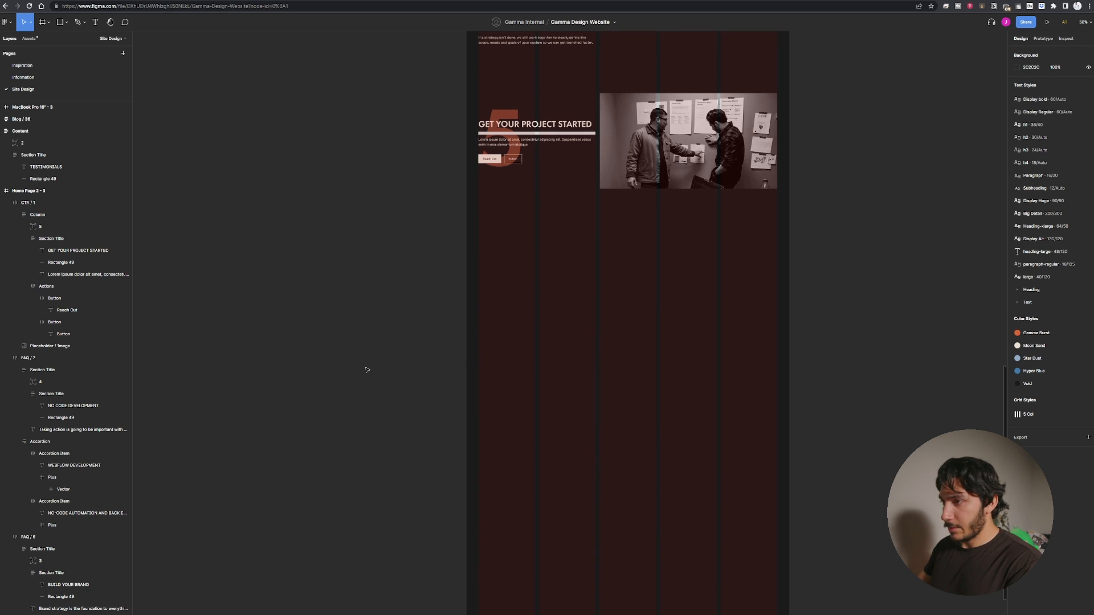
pyautogui.hotkey('ctrl', '-')
pyautogui.hotkey('ctrl', '-')
pyautogui.moveTo(332, 371); pyautogui.dragTo(549, 434)
pyautogui.hotkey('ctrl', '+')
pyautogui.hotkey('ctrl', '+')
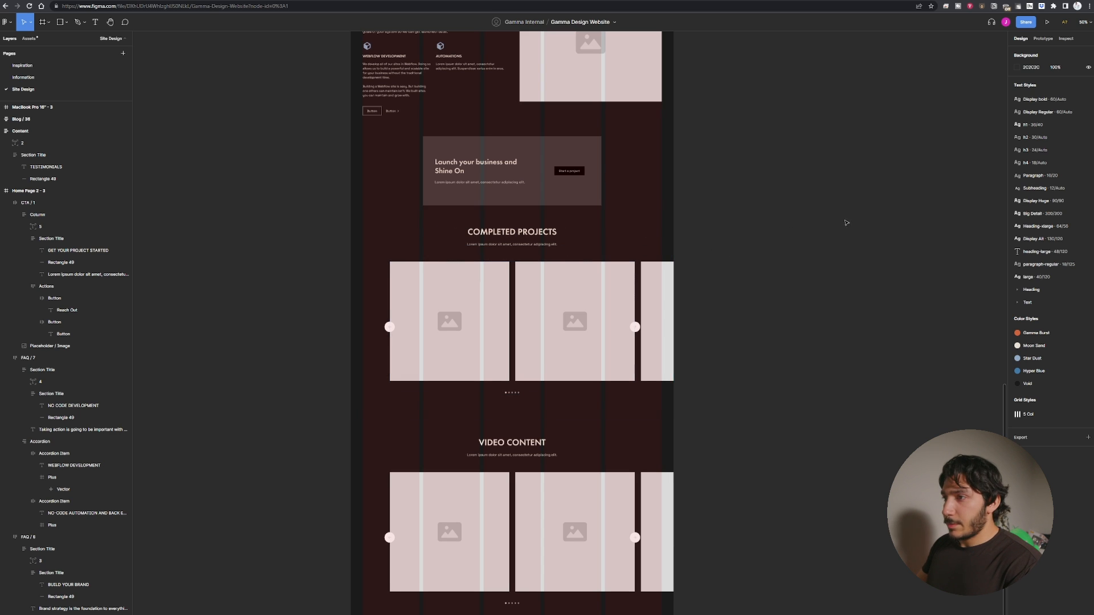
pyautogui.moveTo(846, 223); pyautogui.dragTo(591, 367)
pyautogui.scroll(-1, 562, 371)
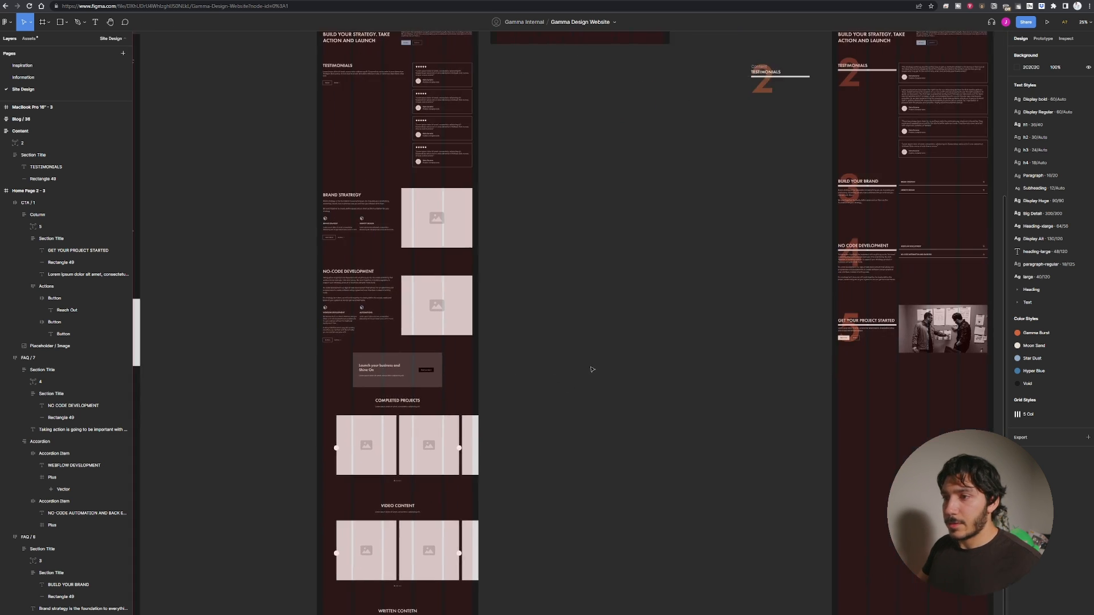
# Browse the library assets' CTA and FAQ component groups.
pyautogui.click(29, 39)
pyautogui.scroll(-8, 57, 326)
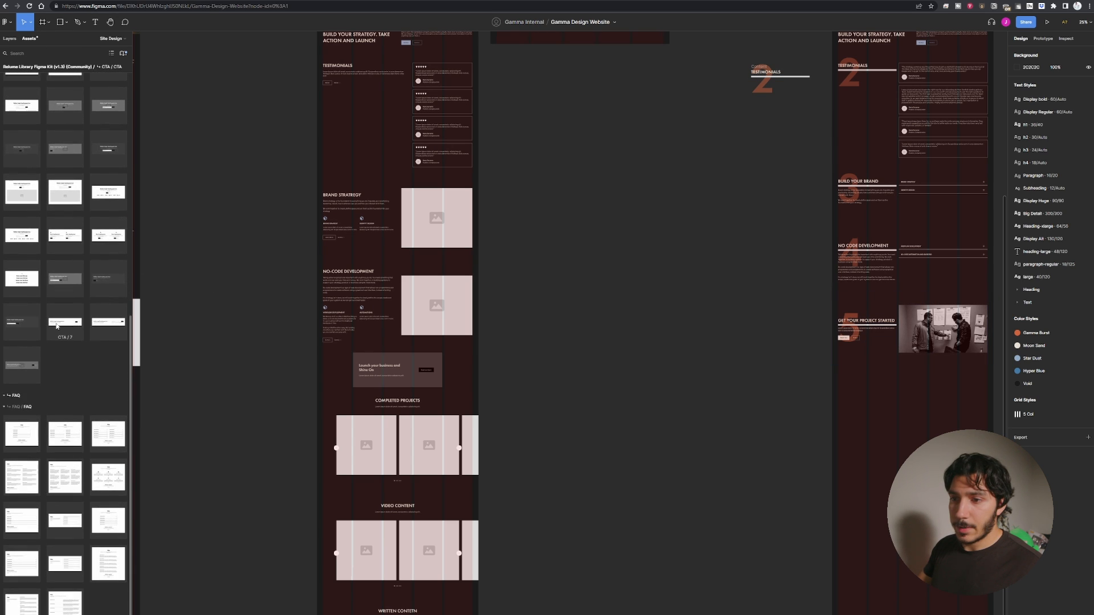
pyautogui.scroll(-3, 57, 342)
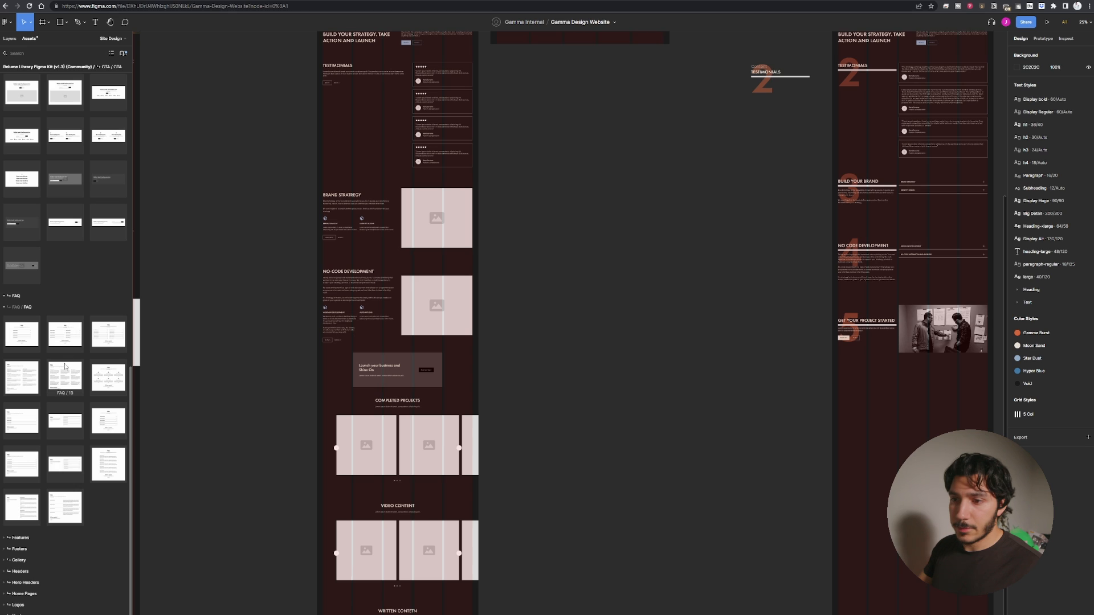
pyautogui.scroll(-1, 53, 559)
pyautogui.scroll(-1, 53, 555)
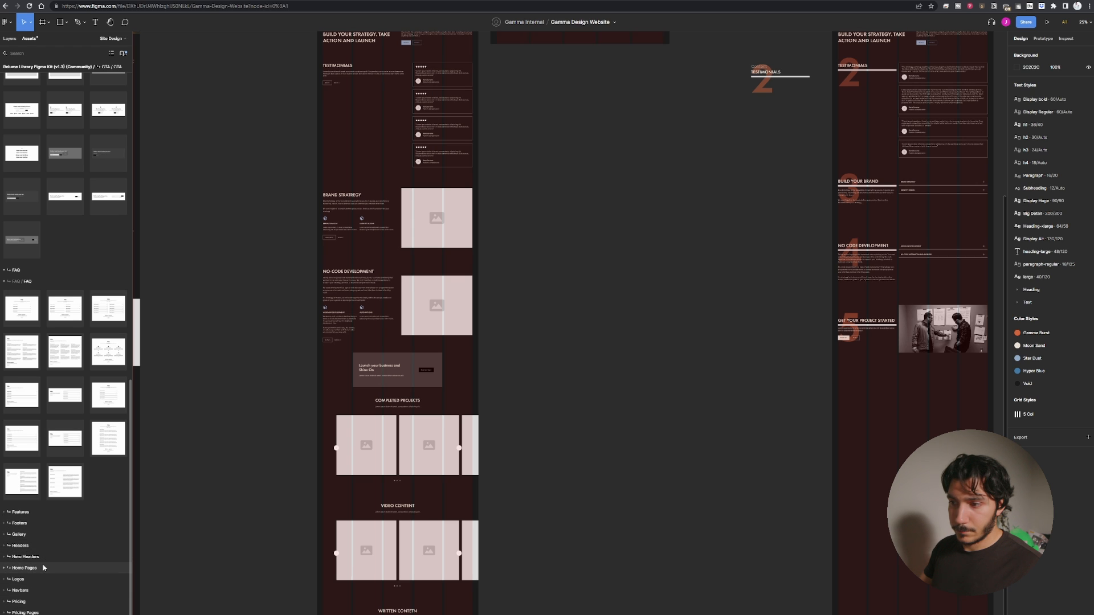
pyautogui.moveTo(840, 436); pyautogui.dragTo(506, 540)
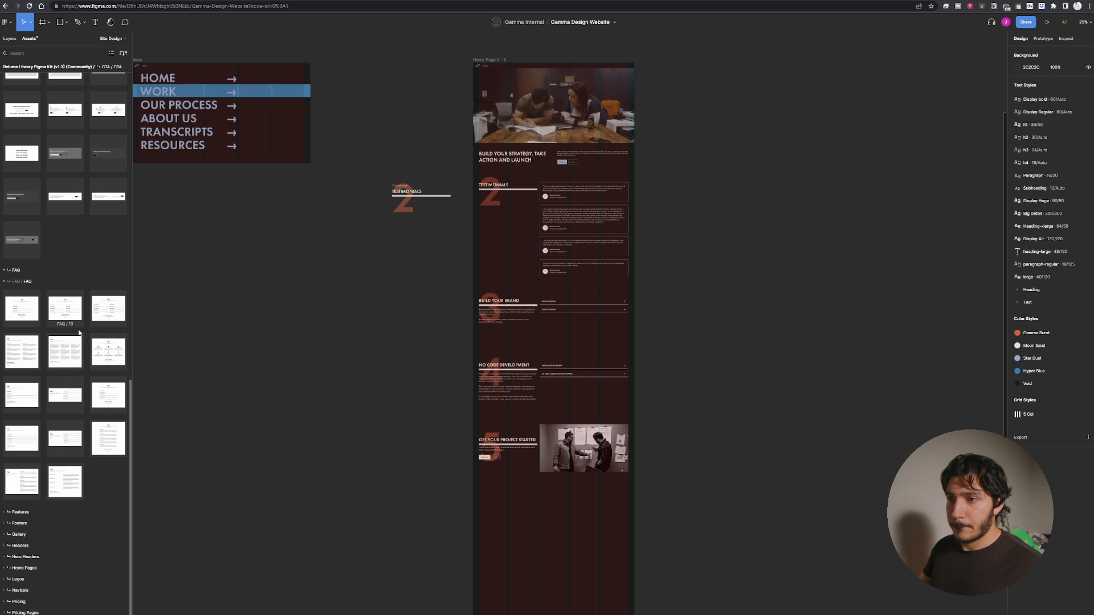
pyautogui.scroll(10, 51, 303)
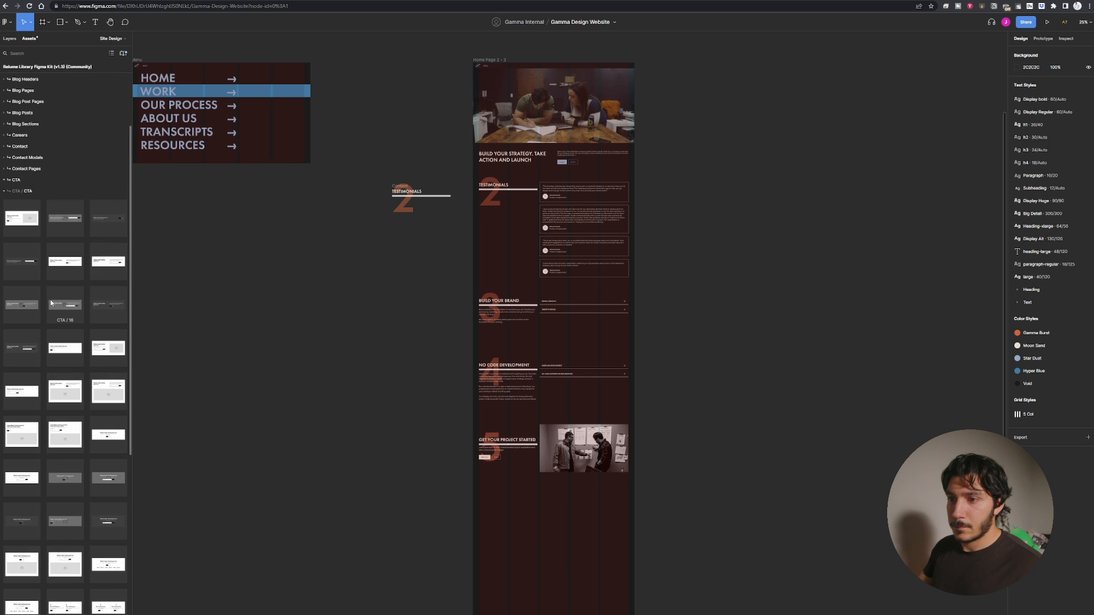
pyautogui.scroll(3, 51, 303)
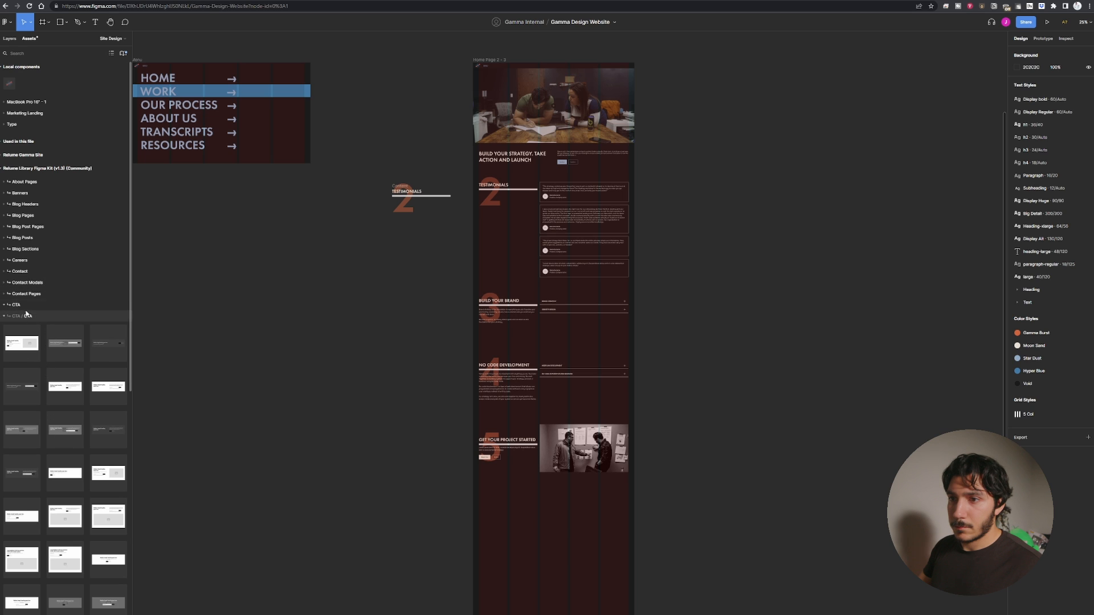
pyautogui.click(4, 316)
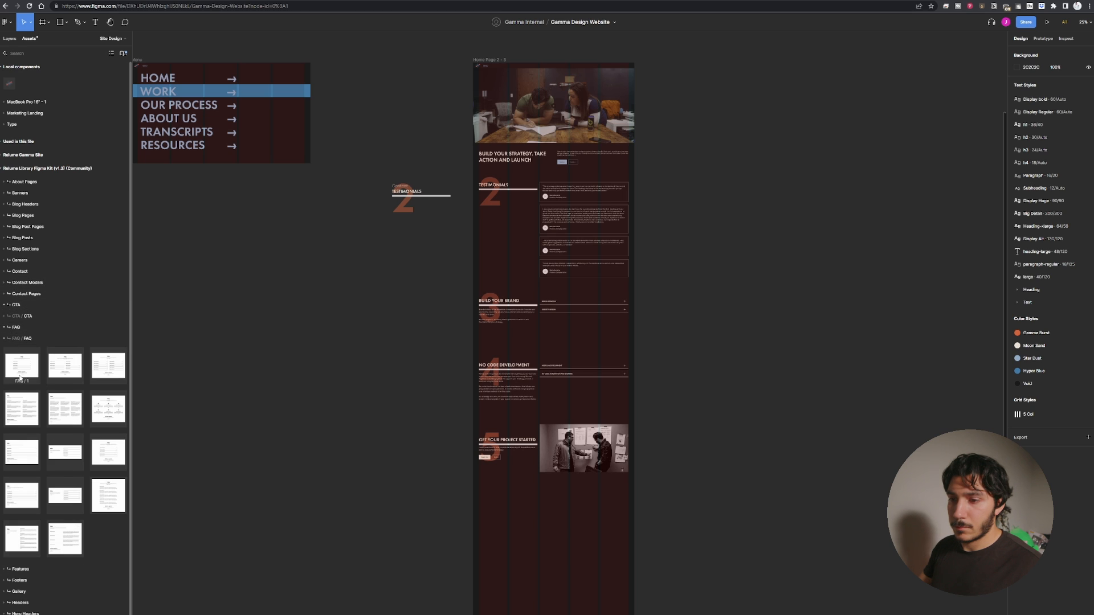
pyautogui.scroll(-2, 23, 567)
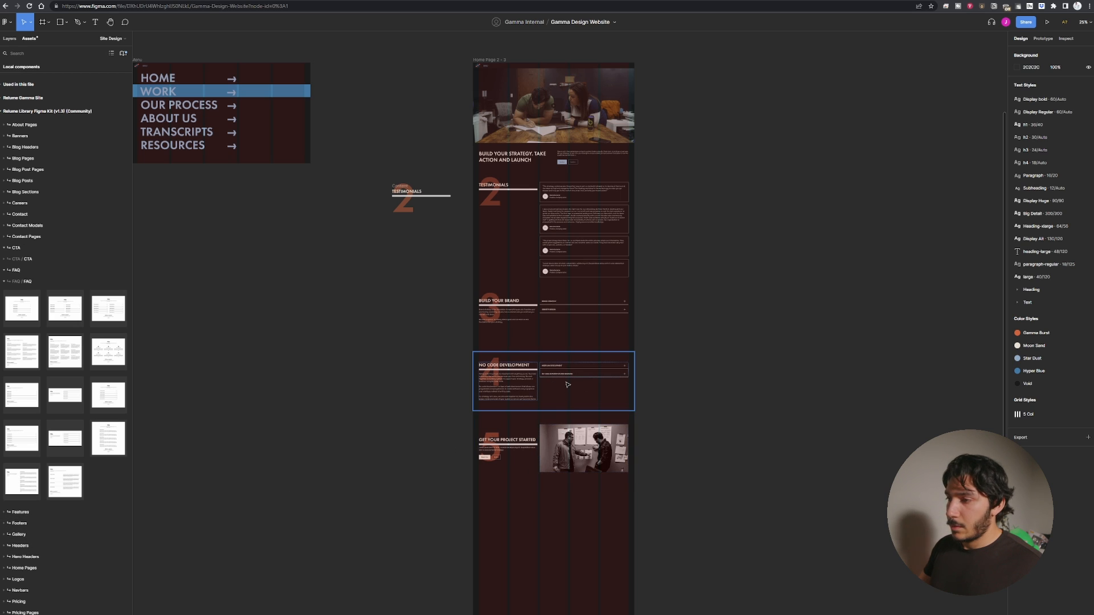
pyautogui.scroll(2, 567, 385)
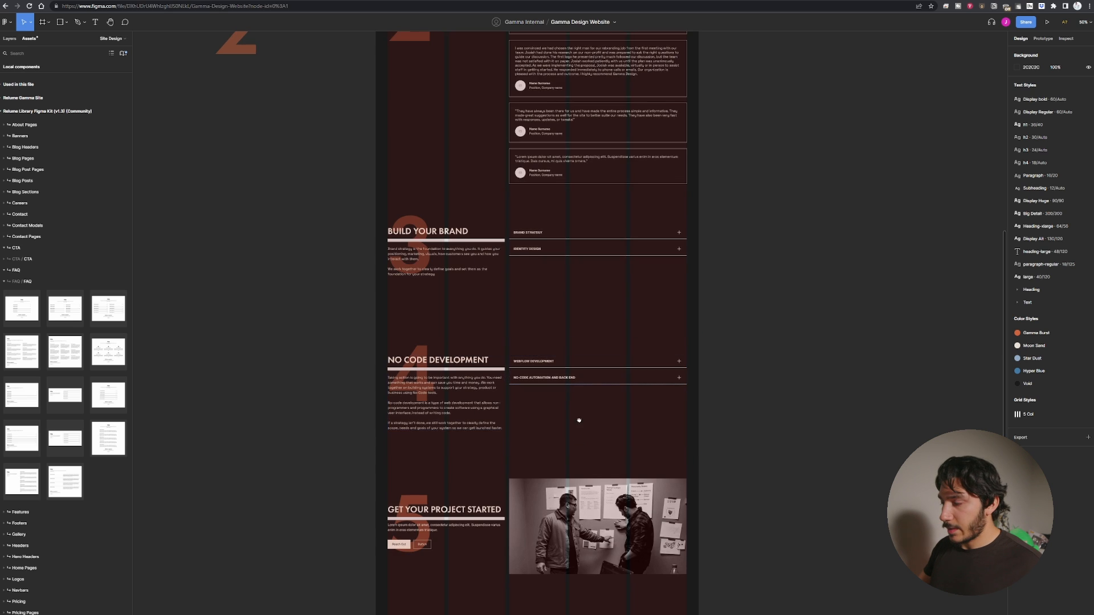
# Duplicate the No Code Development section and place the copy below the CTA section.
pyautogui.moveTo(575, 420); pyautogui.dragTo(597, 332)
pyautogui.click(579, 286)
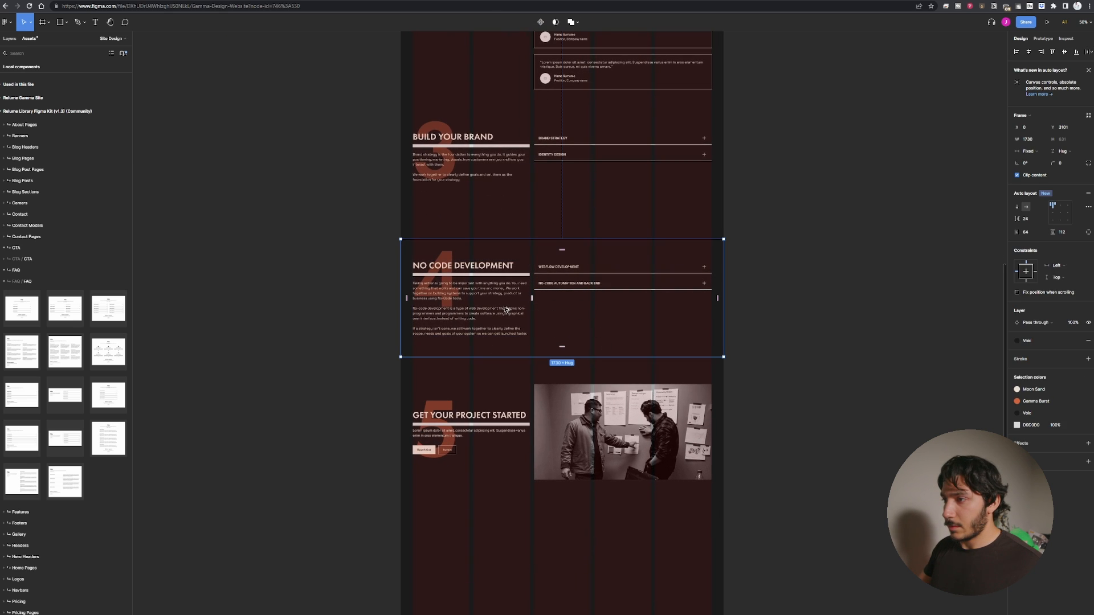
pyautogui.moveTo(505, 309); pyautogui.dragTo(525, 534)
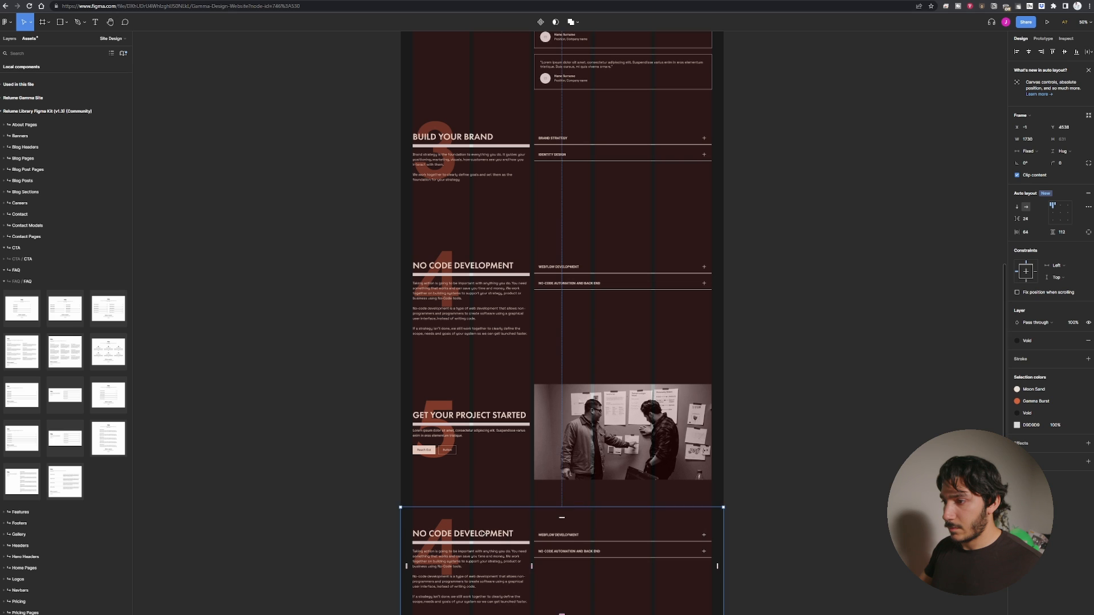
# Rename the copied section's heading to "COMPLETED PROJECTS".
pyautogui.doubleClick(482, 535)
pyautogui.doubleClick(482, 535)
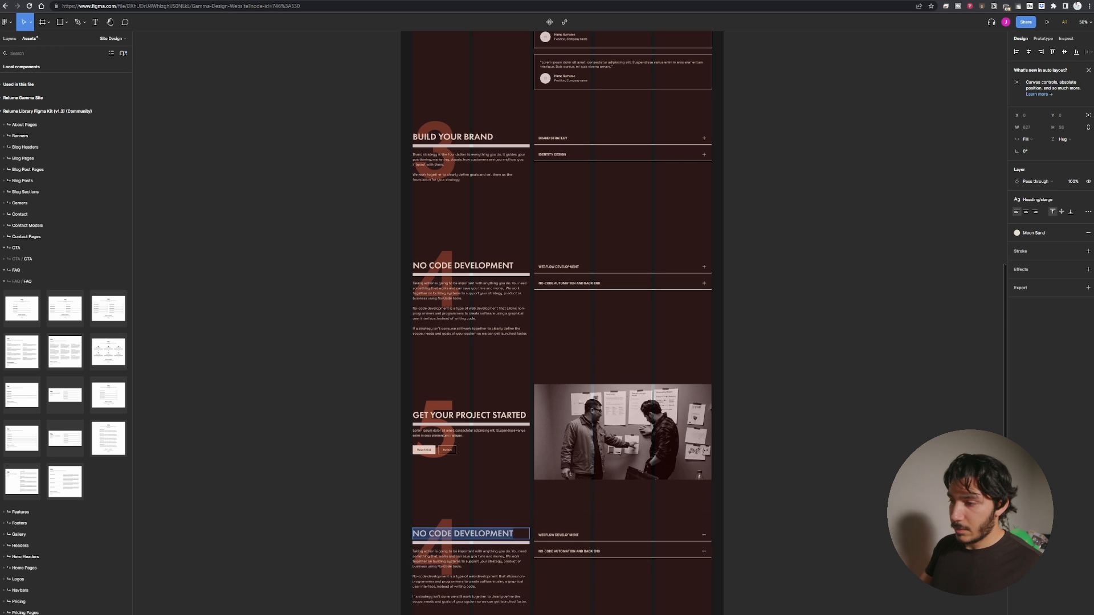
pyautogui.write('C')
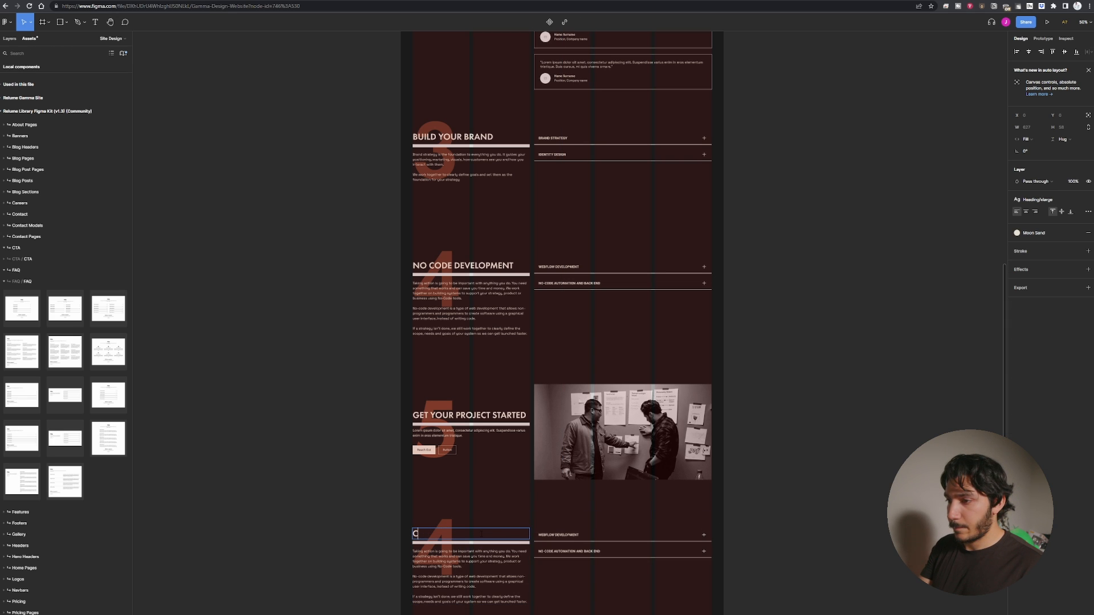
pyautogui.write('OMPLETED PROJECT')
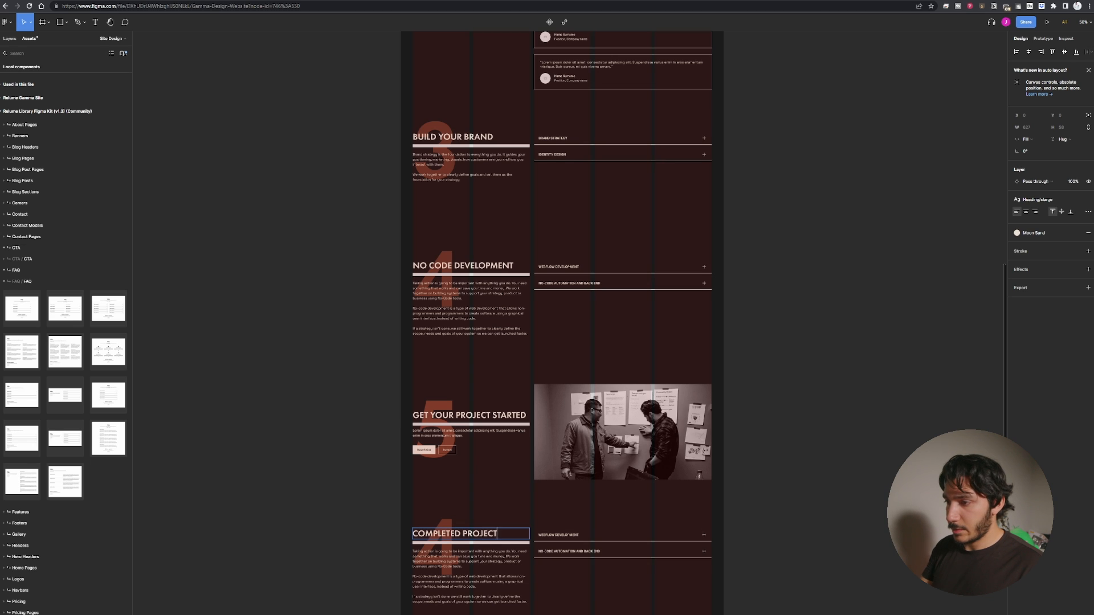
pyautogui.write('S')
# Delete the body paragraphs from the Completed Projects section.
pyautogui.click(488, 594)
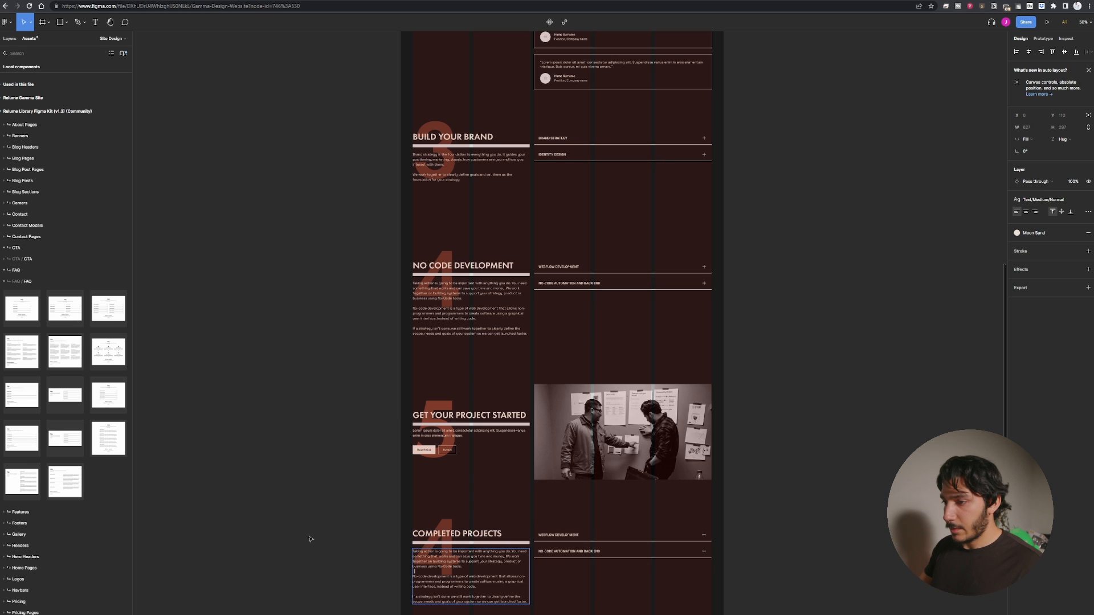
pyautogui.press('Escape')
pyautogui.click(488, 587)
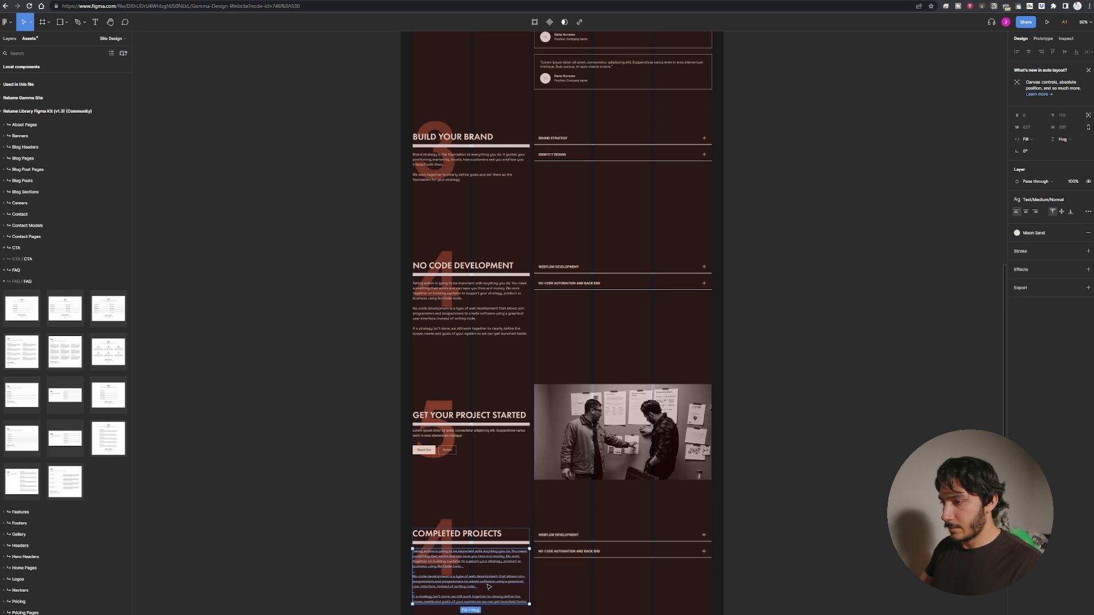
pyautogui.press('Delete')
# Change the Completed Projects section's large background numeral to 6.
pyautogui.keyDown('ctrl'); pyautogui.click(447, 562); pyautogui.keyUp('ctrl')
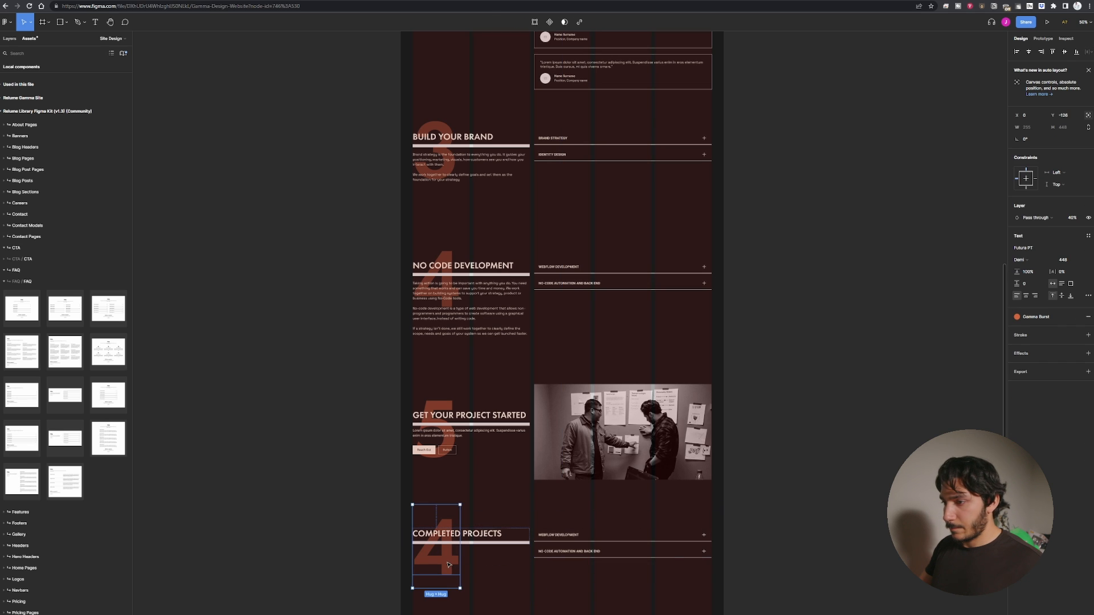
pyautogui.doubleClick(448, 562)
pyautogui.write('6')
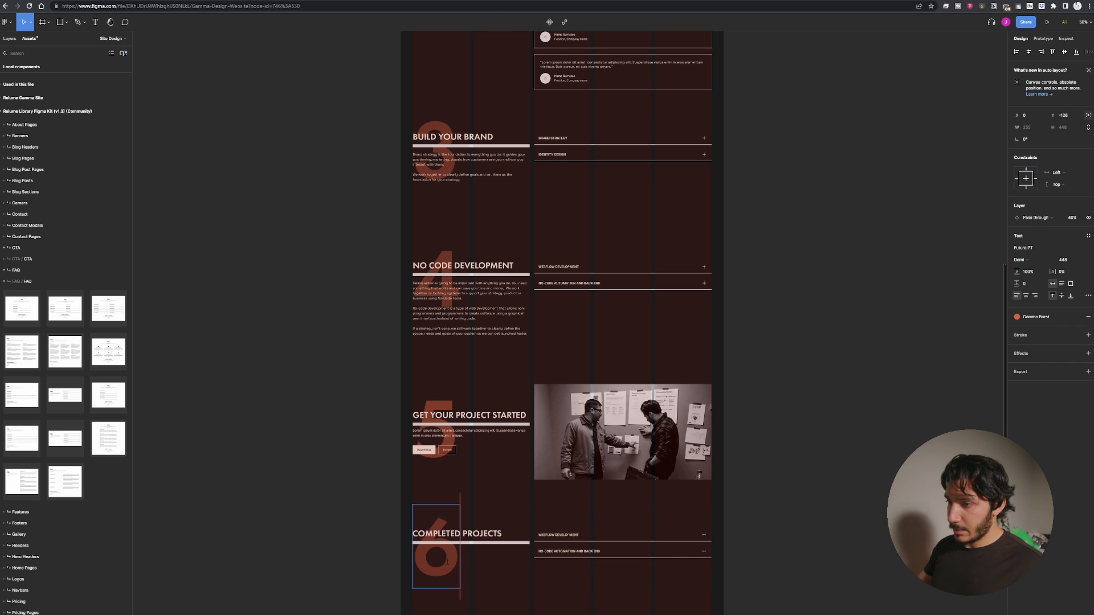
pyautogui.click(258, 513)
pyautogui.hotkey('shift', '0')
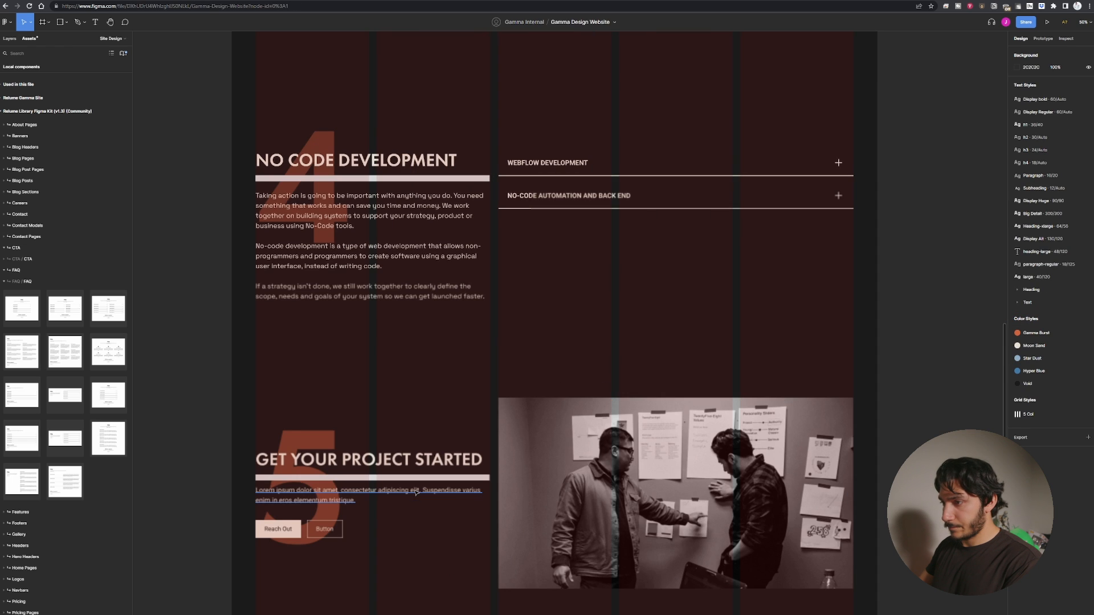
# Group the first accordion item's title text and plus icon together.
pyautogui.scroll(-7, 530, 333)
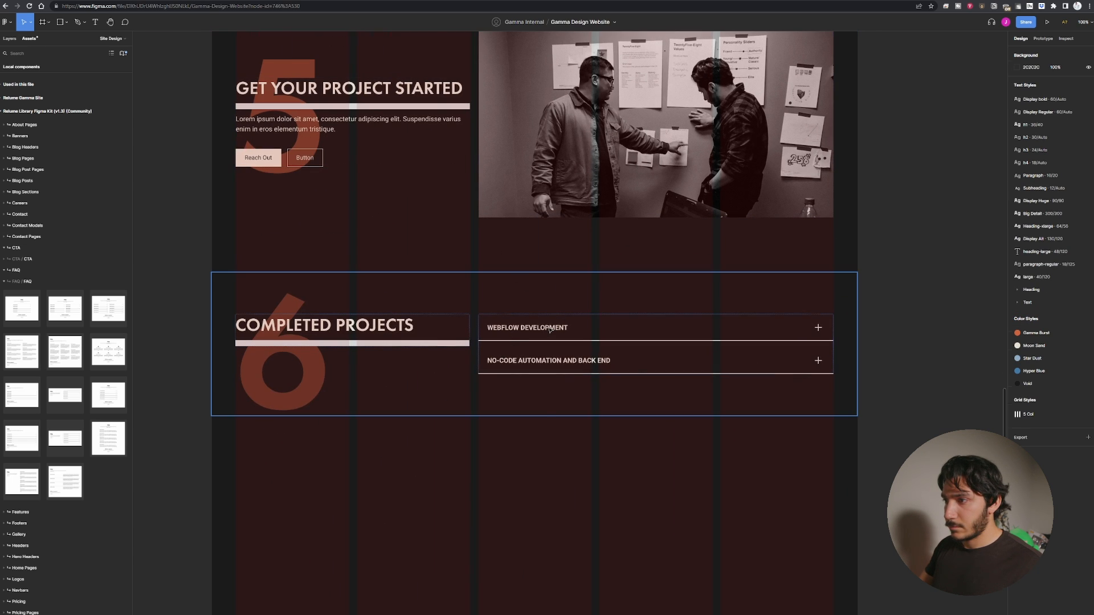
pyautogui.click(555, 330)
pyautogui.click(566, 331)
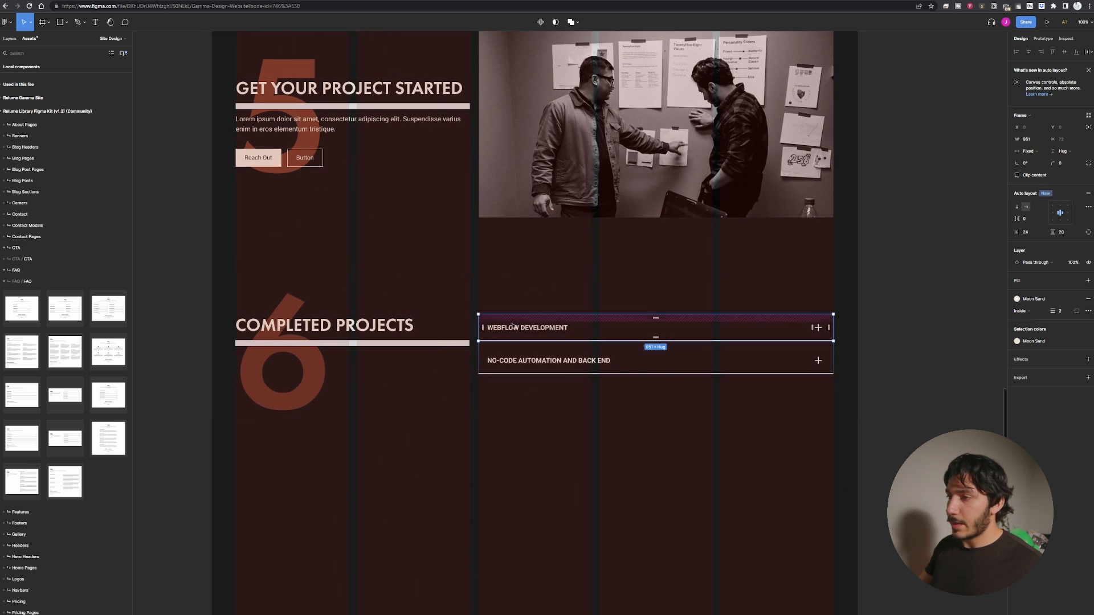
pyautogui.doubleClick(552, 328)
pyautogui.press('Escape')
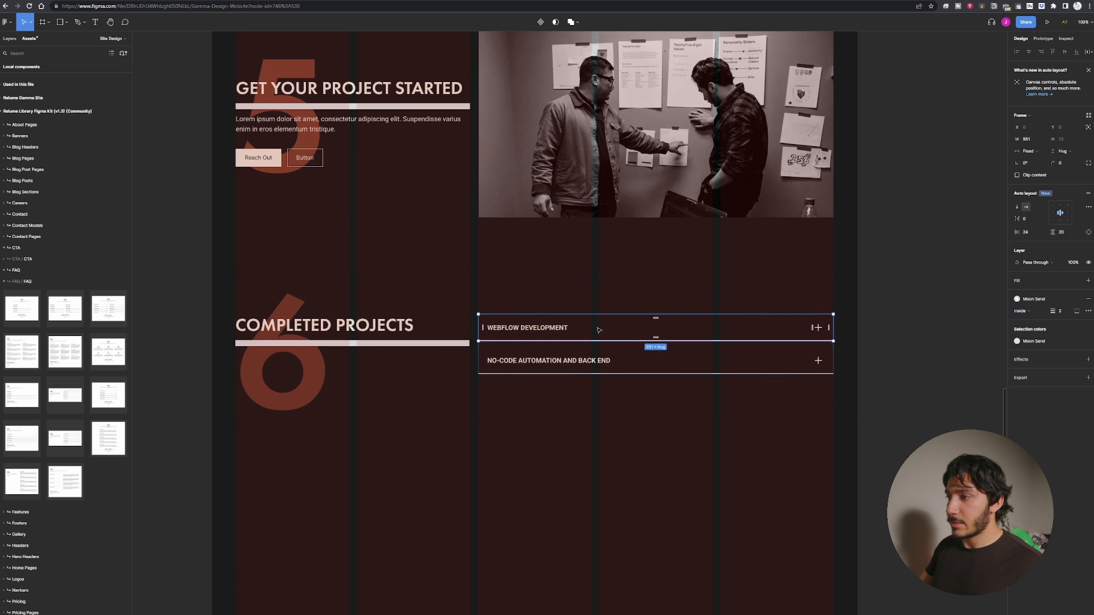
pyautogui.click(538, 326)
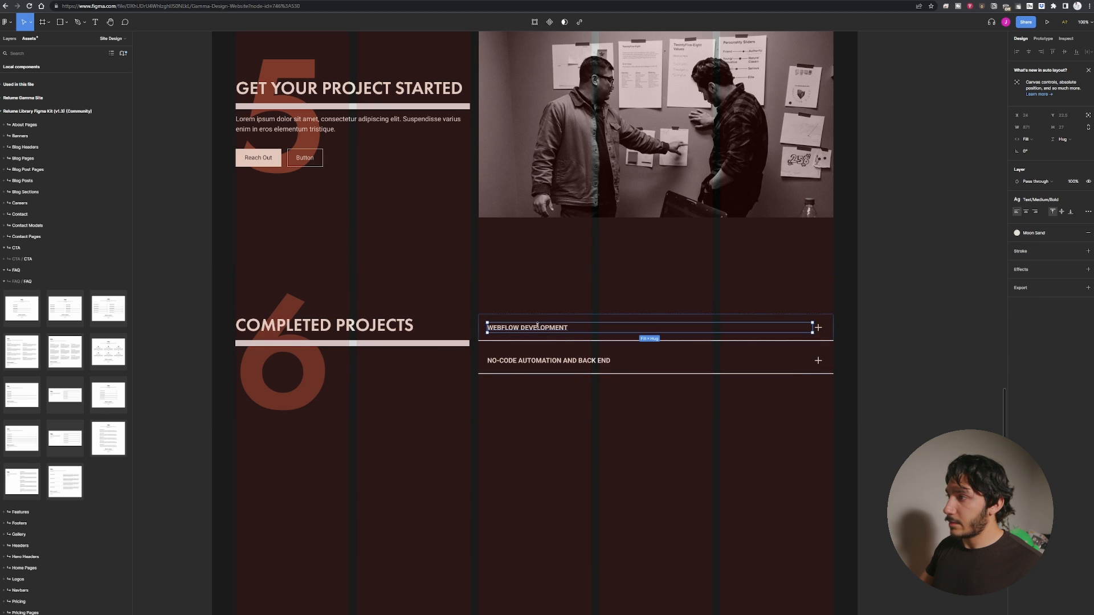
pyautogui.hotkey('alt', '1')
pyautogui.keyDown('shift'); pyautogui.click(63, 466); pyautogui.keyUp('shift')
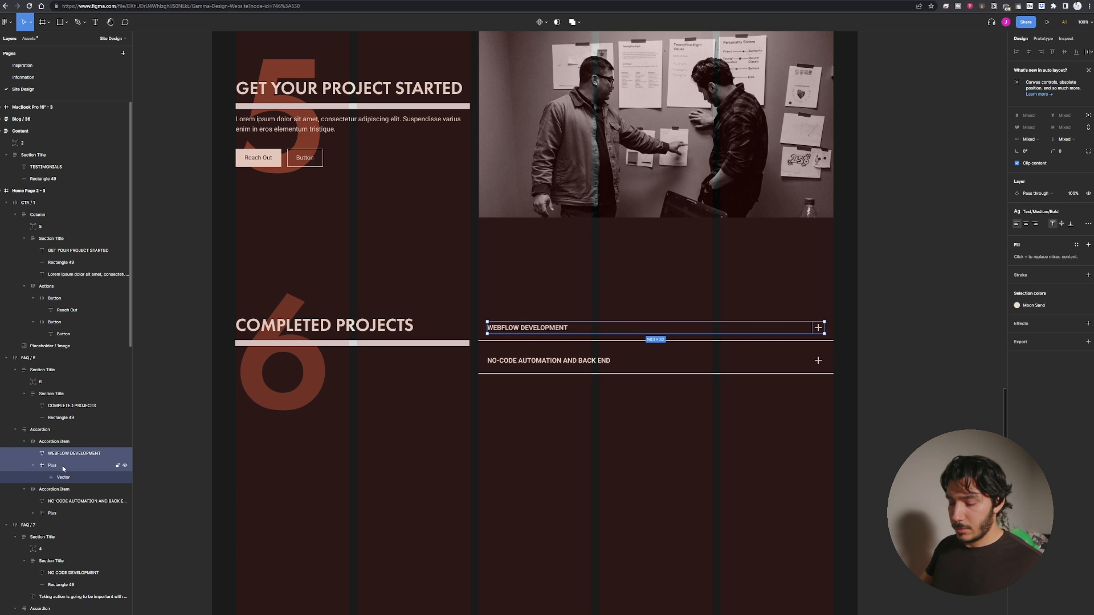
pyautogui.hotkey('ctrl', 'g')
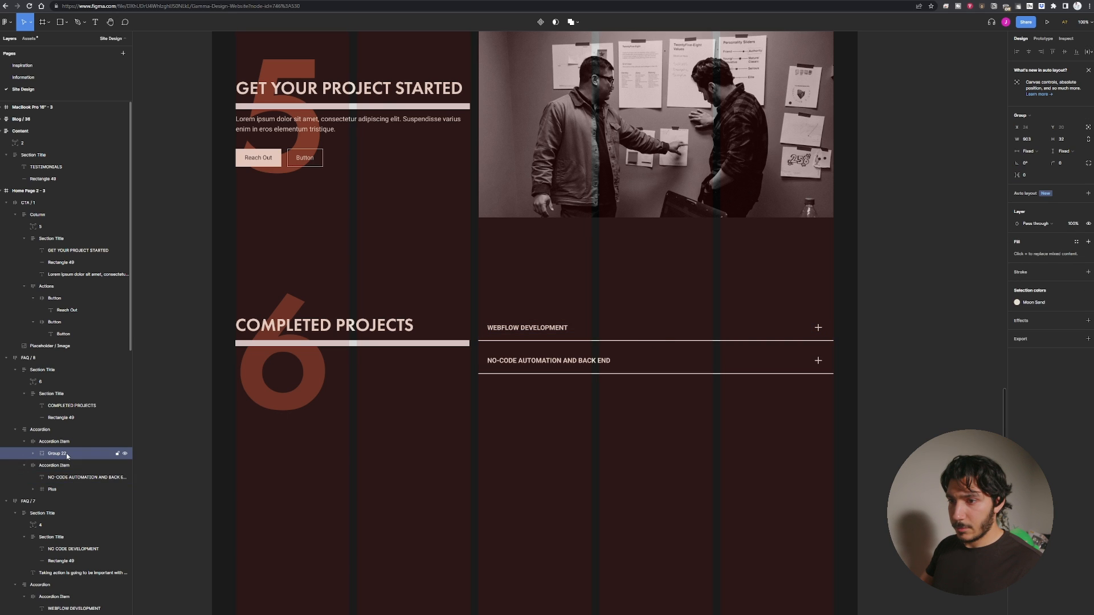
# Rename the new group to "Project title".
pyautogui.doubleClick(66, 453)
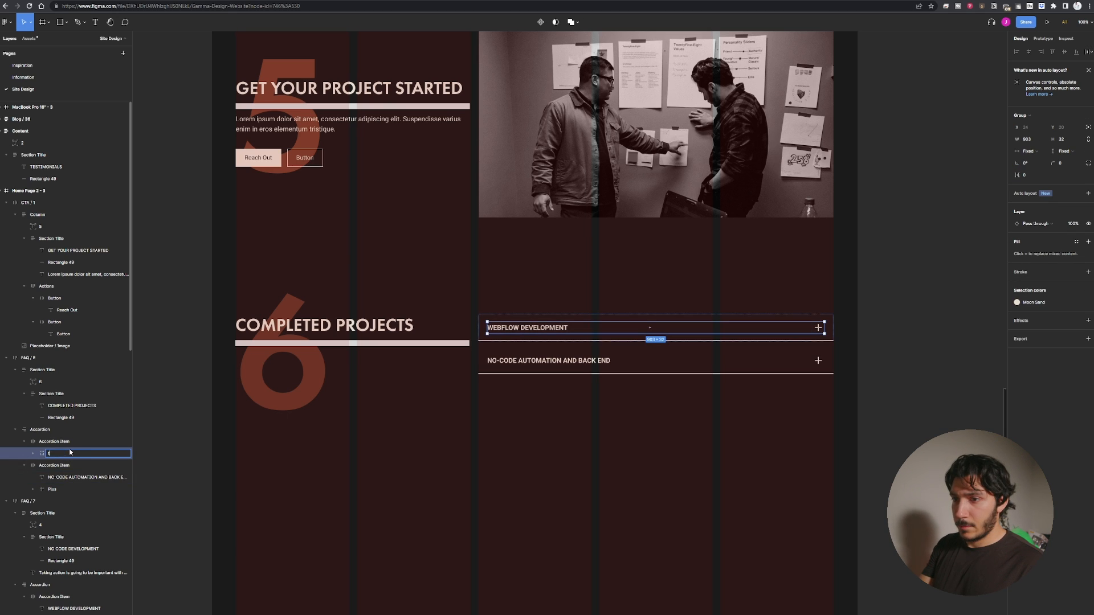
pyautogui.rightClick(69, 452)
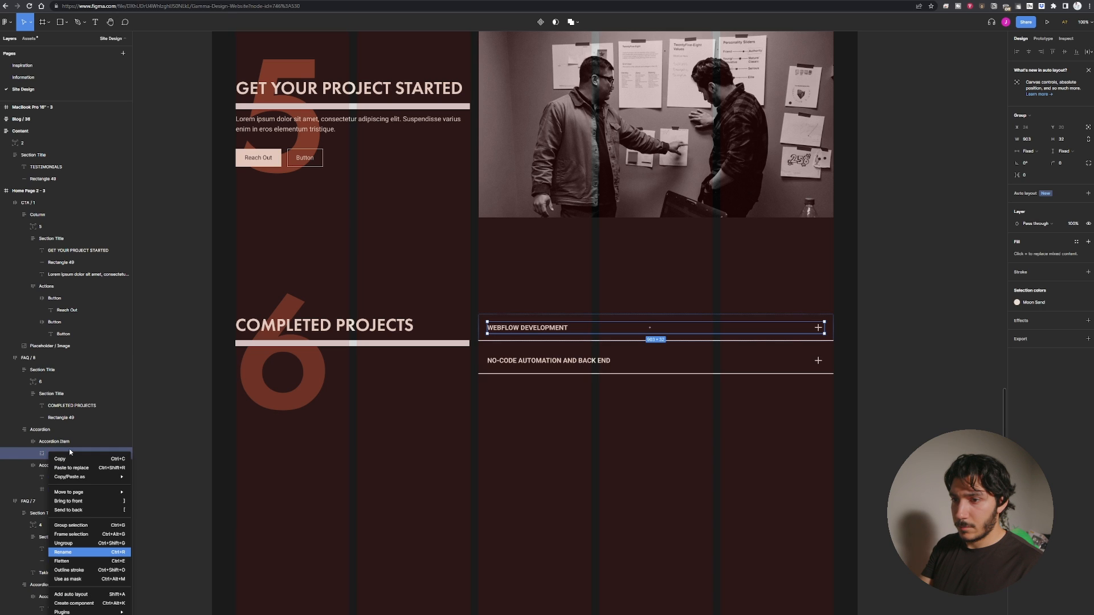
pyautogui.click(54, 449)
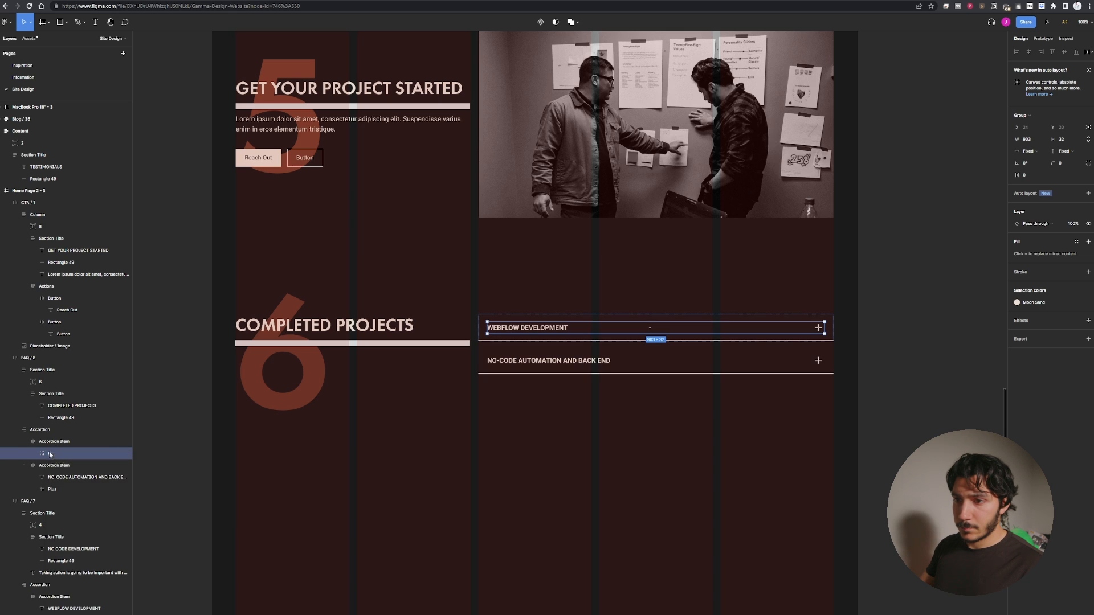
pyautogui.doubleClick(50, 454)
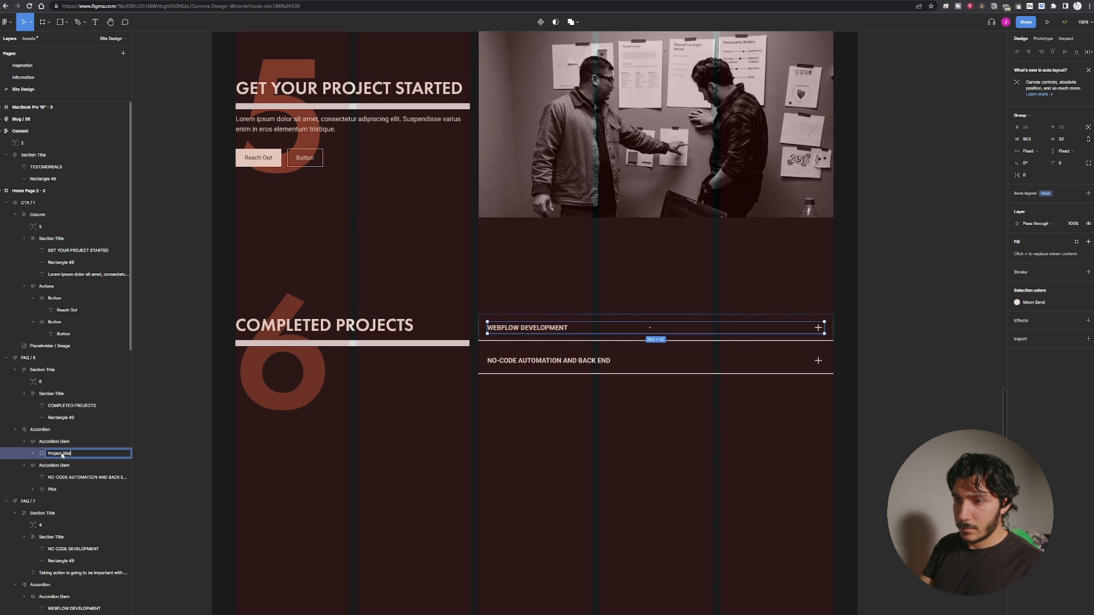
pyautogui.press('Return')
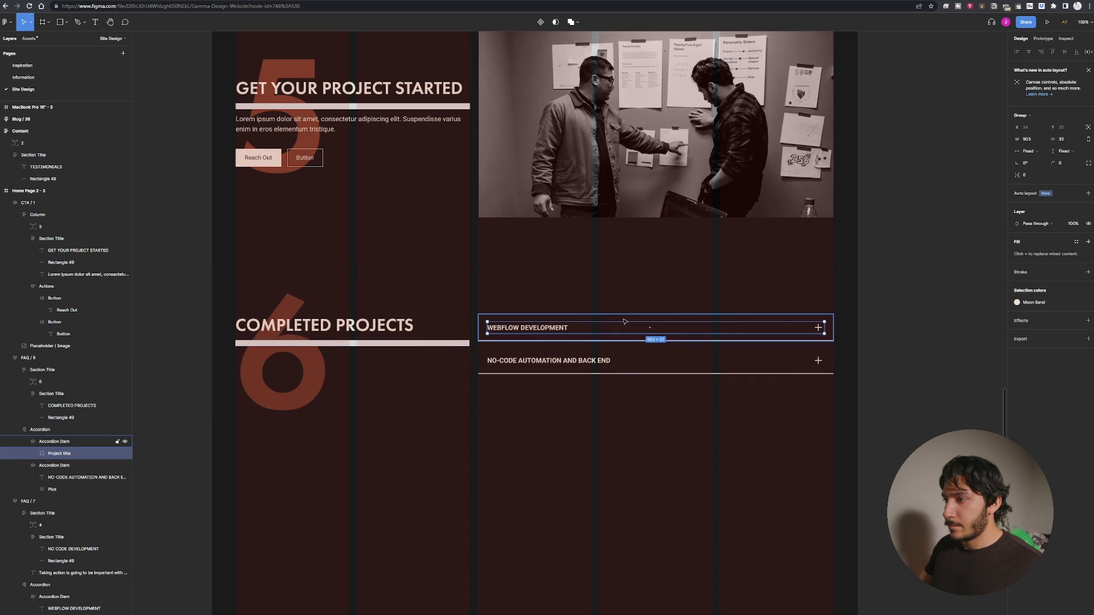
# Switch the first accordion item's auto layout direction to vertical.
pyautogui.click(575, 333)
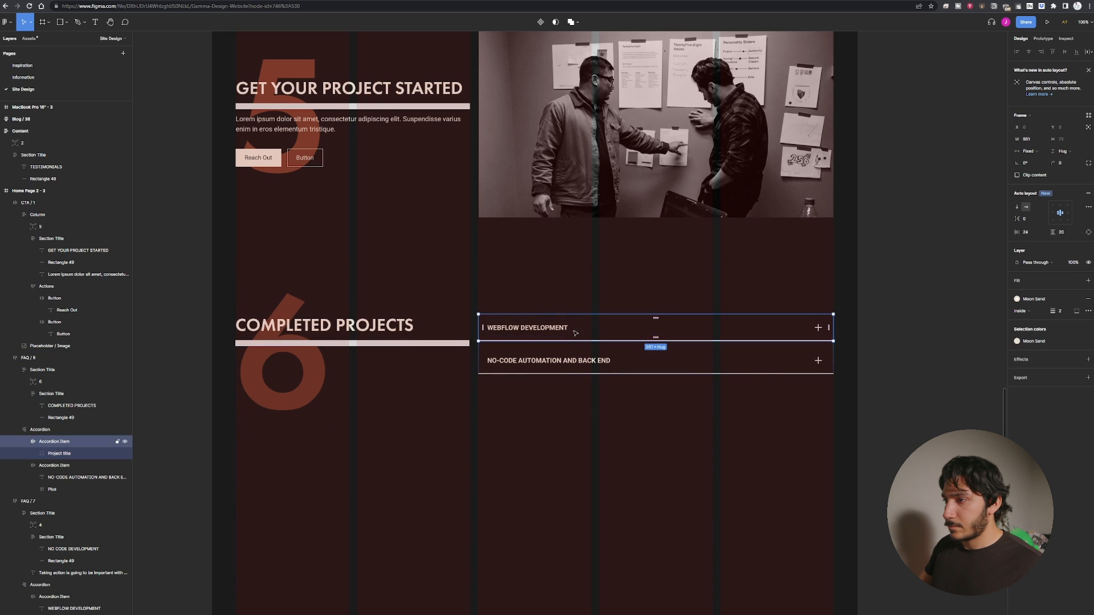
pyautogui.doubleClick(564, 329)
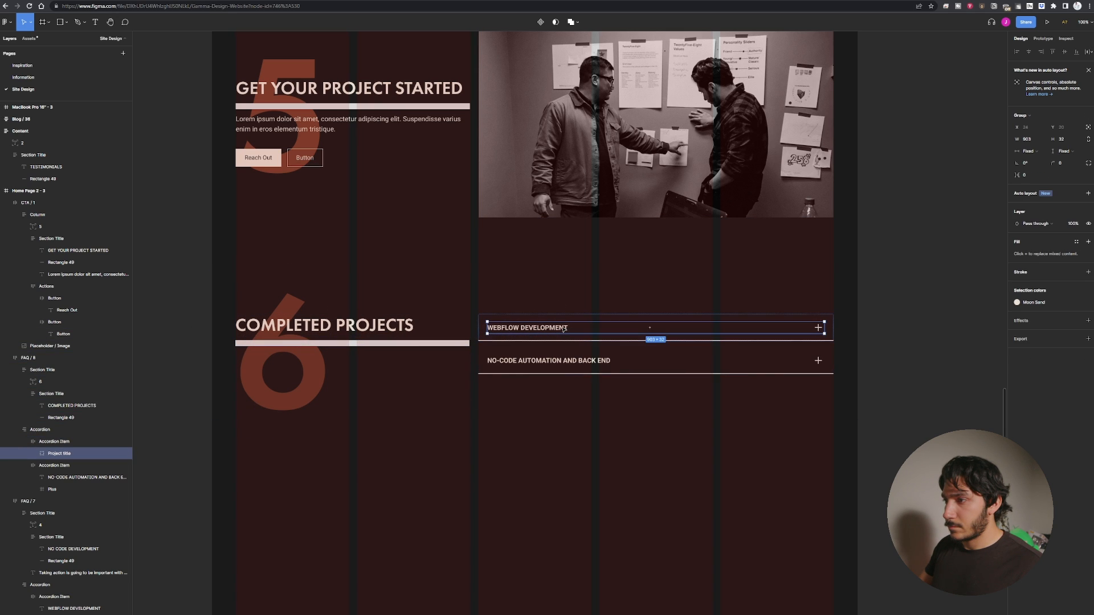
pyautogui.click(601, 337)
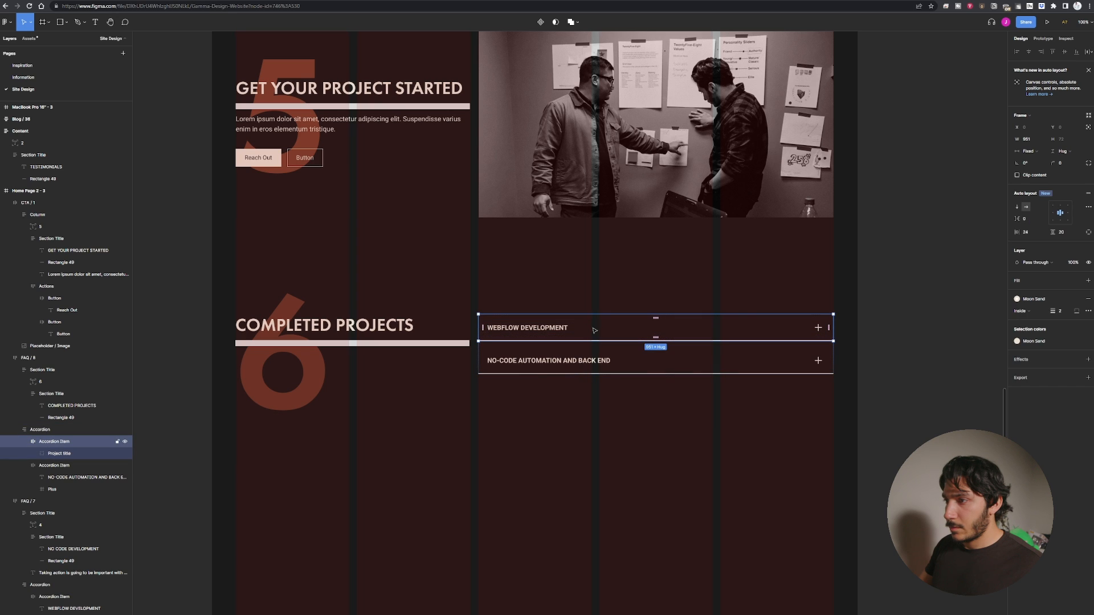
pyautogui.doubleClick(553, 331)
pyautogui.click(557, 321)
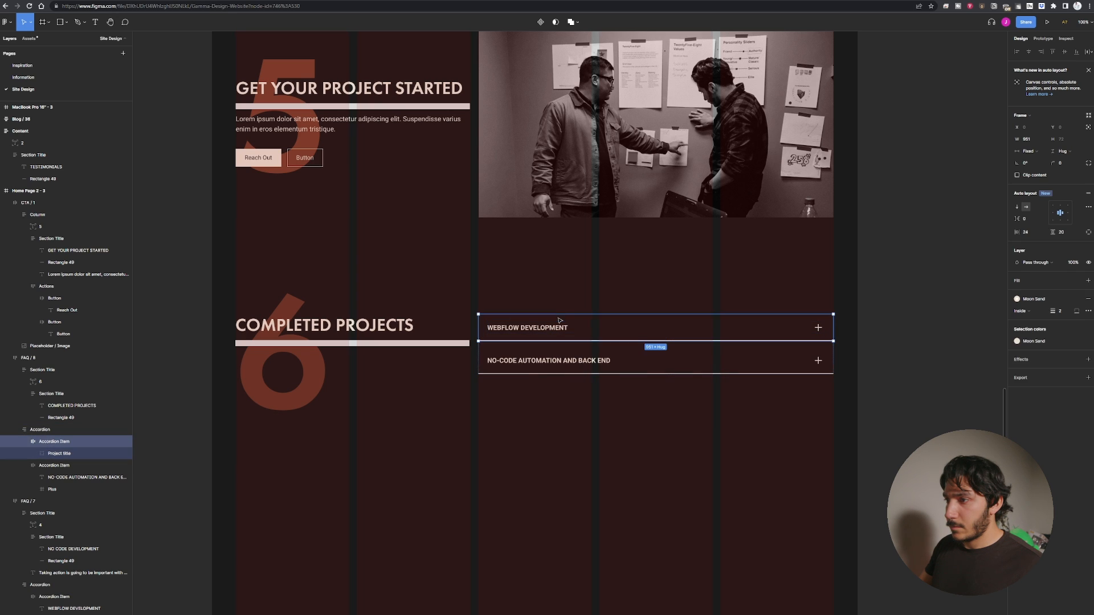
pyautogui.click(1017, 208)
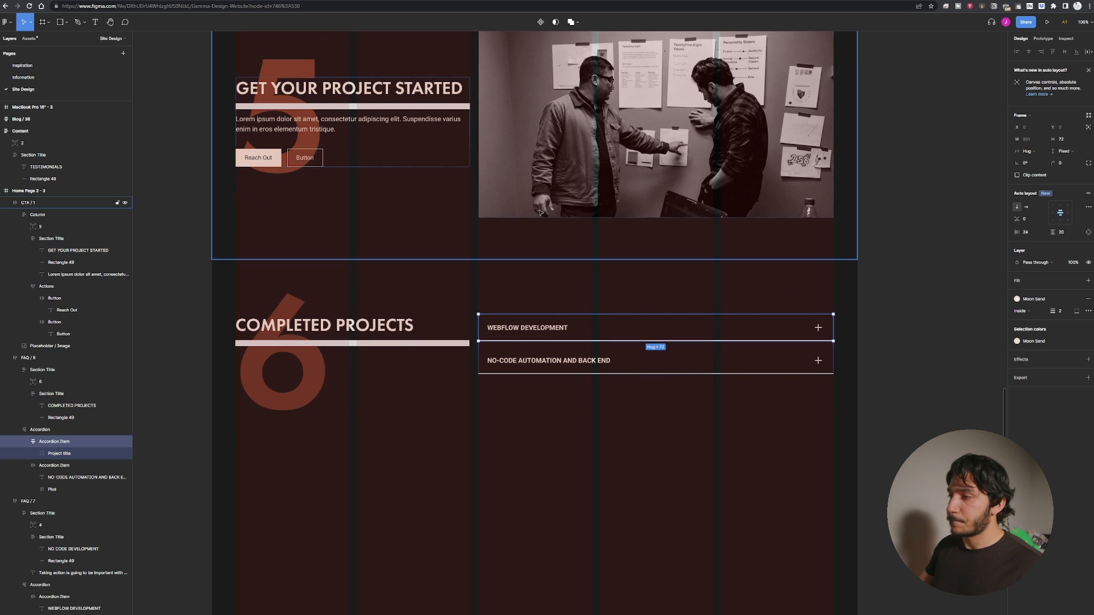
# Paste a coffee photo into the Completed Projects section's first accordion item.
pyautogui.doubleClick(563, 177)
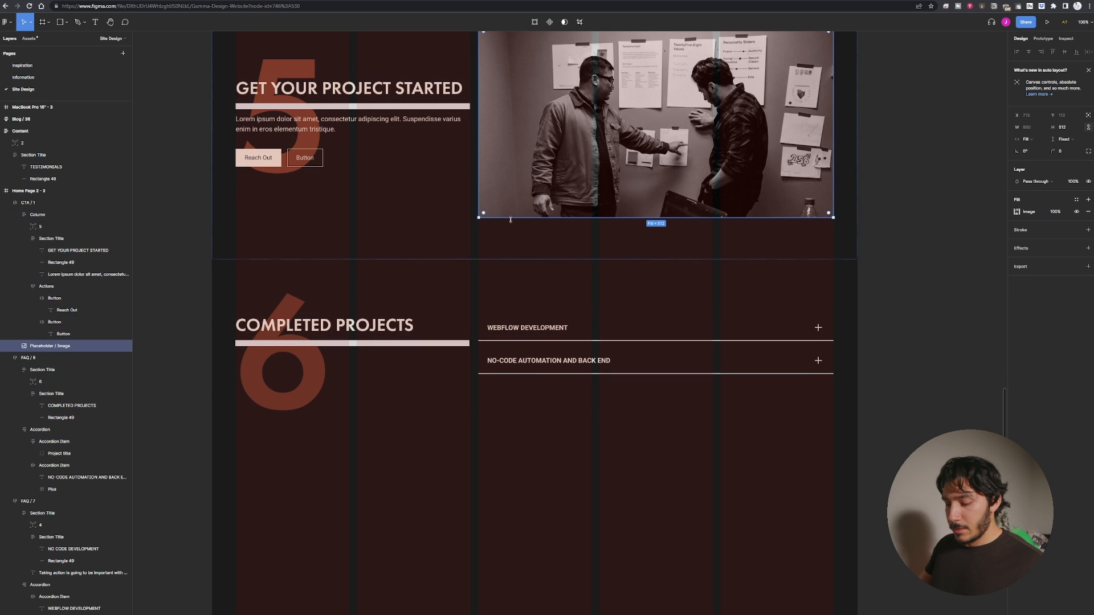
pyautogui.click(526, 336)
pyautogui.click(527, 337)
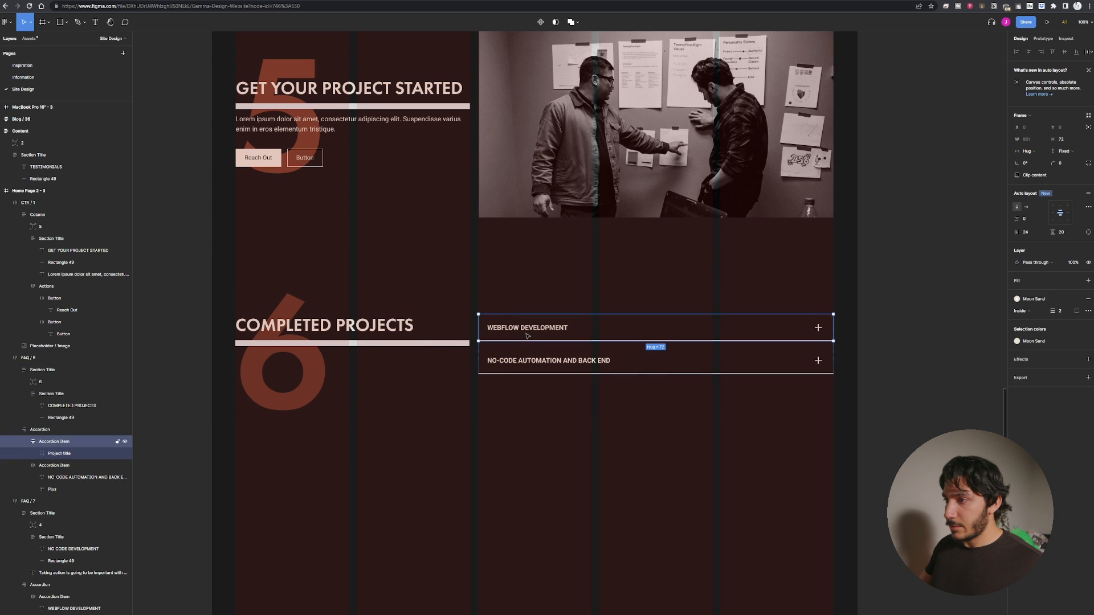
pyautogui.click(527, 336)
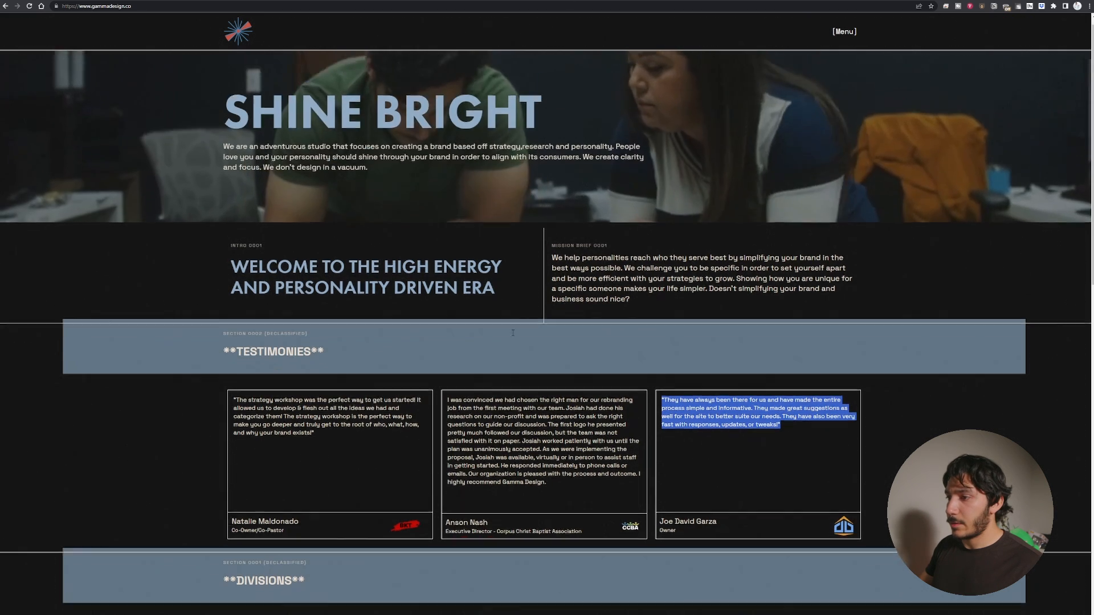
pyautogui.scroll(-15, 511, 330)
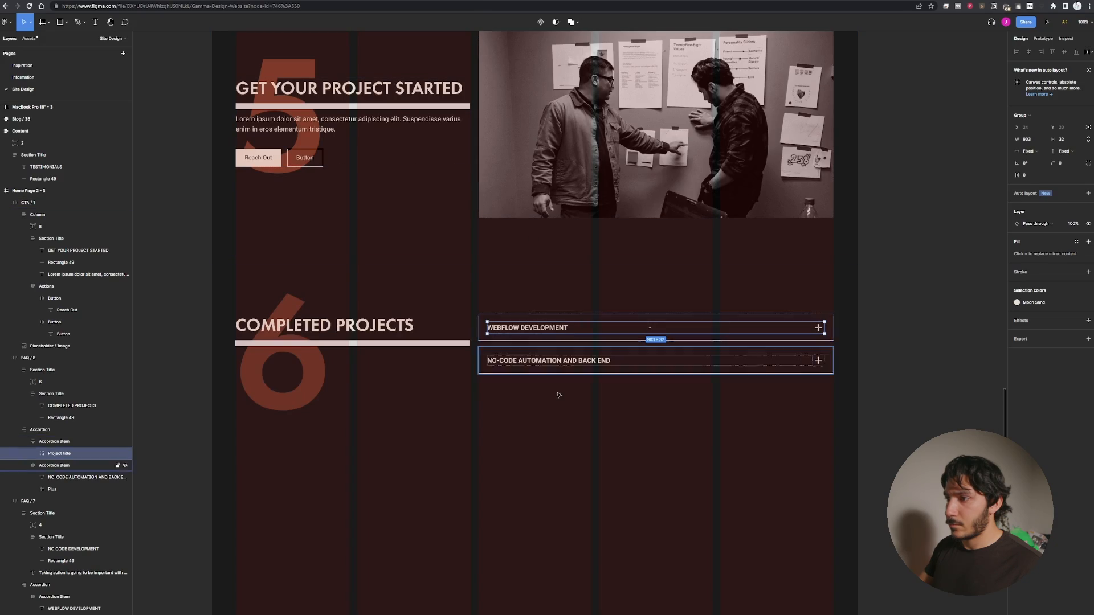
pyautogui.click(605, 340)
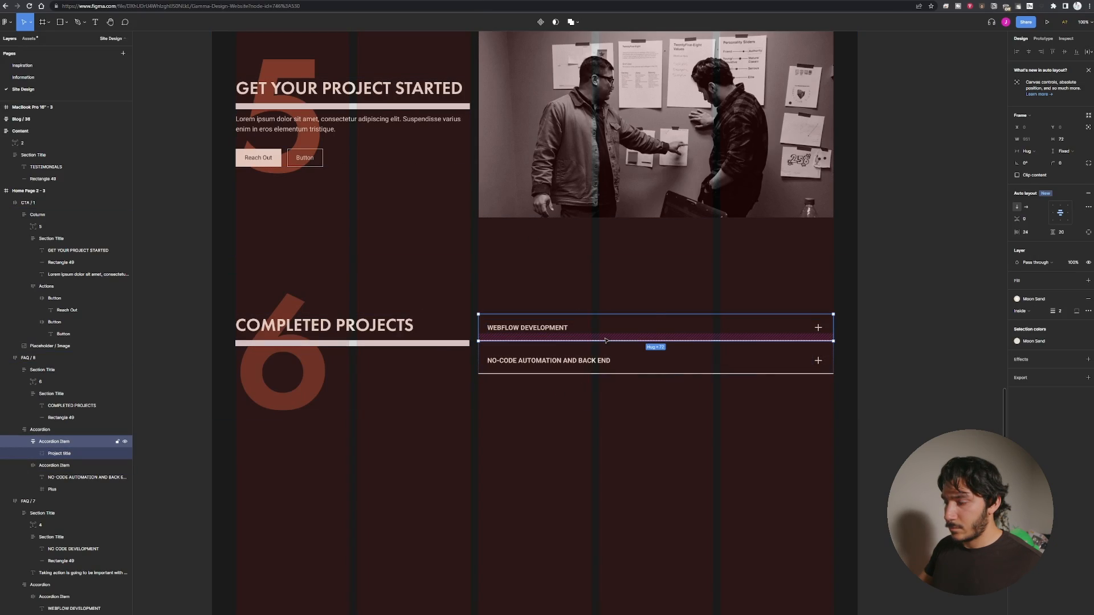
pyautogui.hotkey('ctrl', 'v')
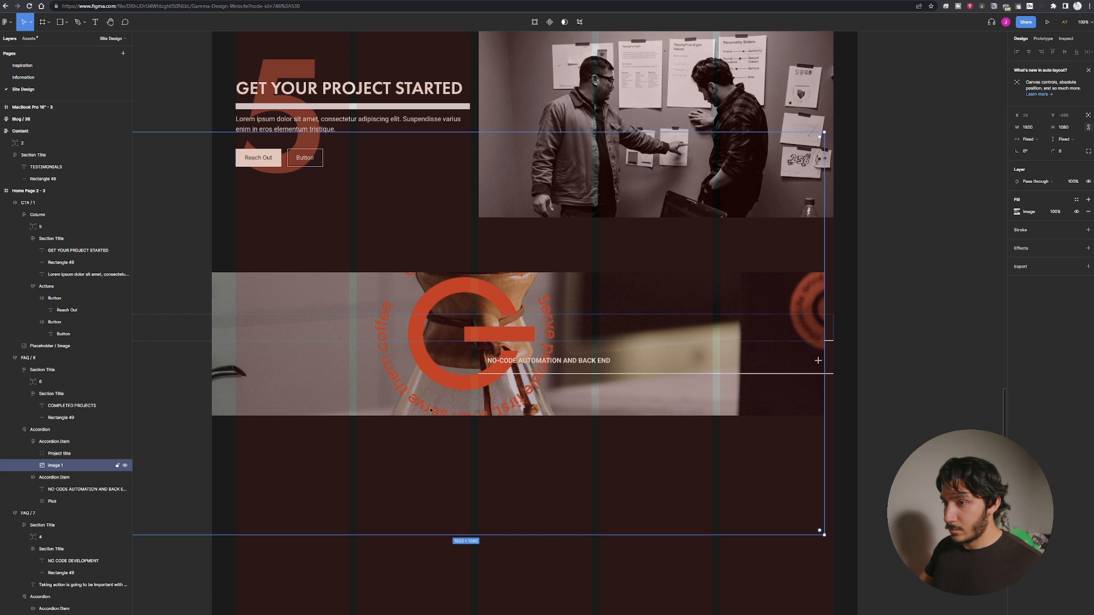
# Scale the coffee photo down to about 378 × 336 and nest it inside the first accordion item below the project title.
pyautogui.moveTo(413, 418); pyautogui.dragTo(415, 419)
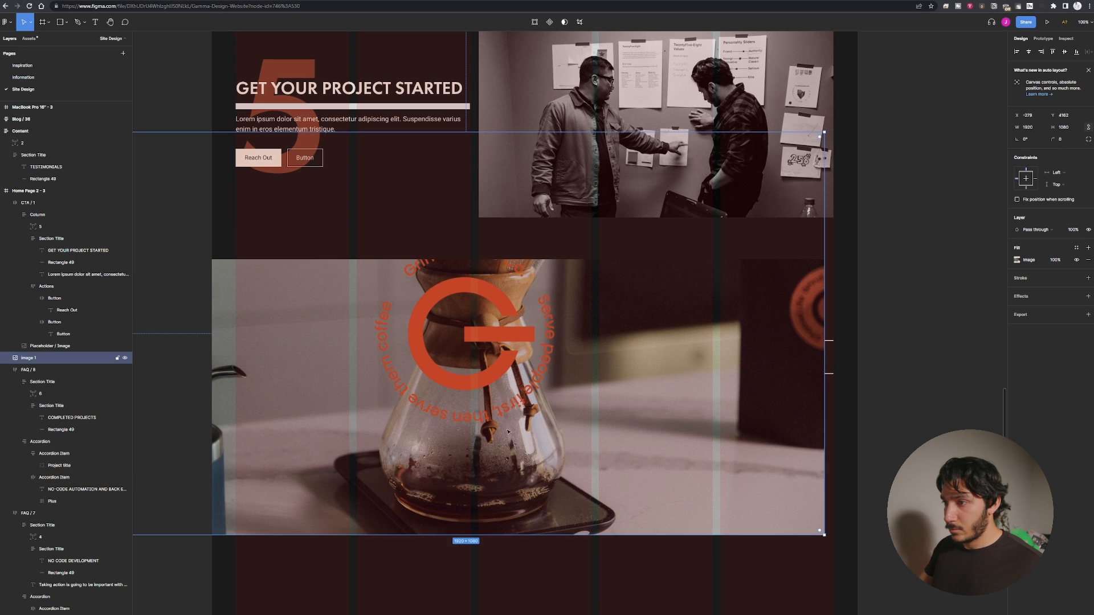
pyautogui.moveTo(467, 445); pyautogui.dragTo(657, 609)
pyautogui.moveTo(296, 323); pyautogui.dragTo(547, 444)
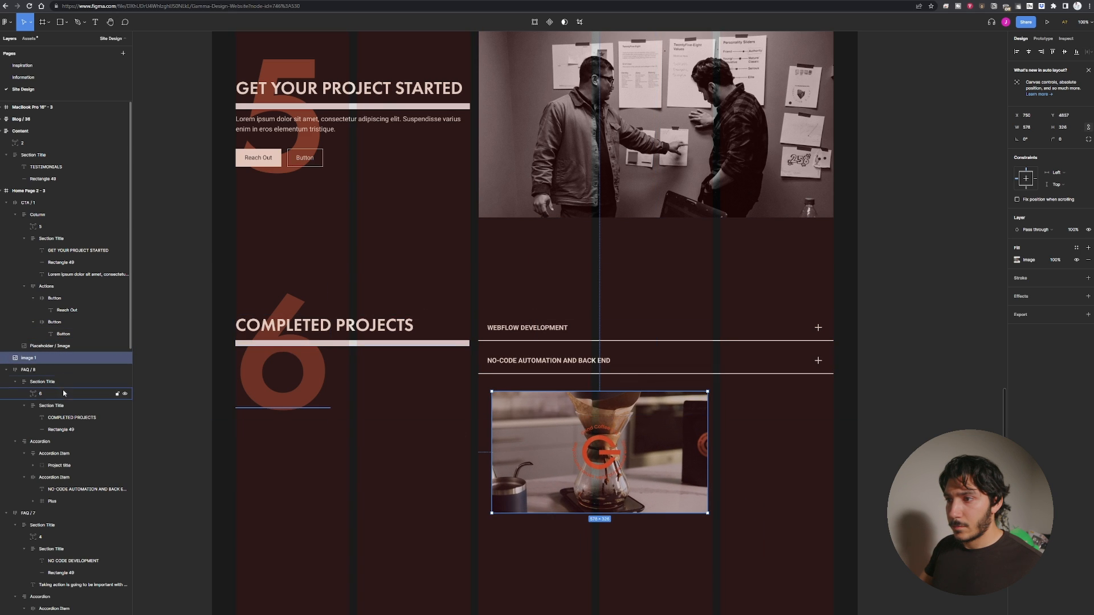
pyautogui.click(64, 455)
pyautogui.moveTo(49, 358); pyautogui.dragTo(70, 468)
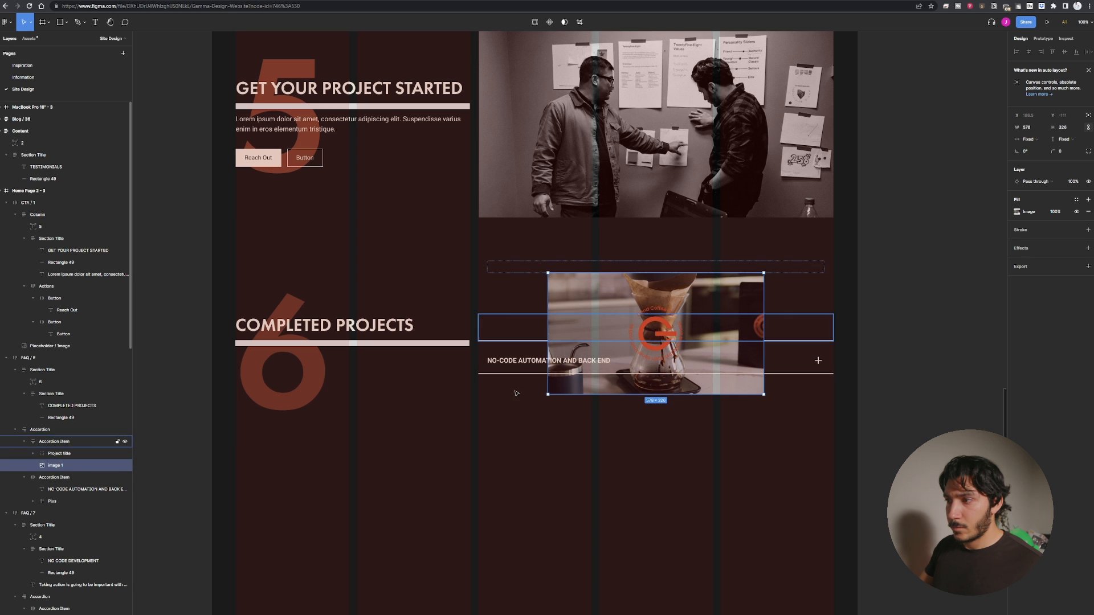
# Set the first accordion item's height to hug its contents.
pyautogui.click(533, 323)
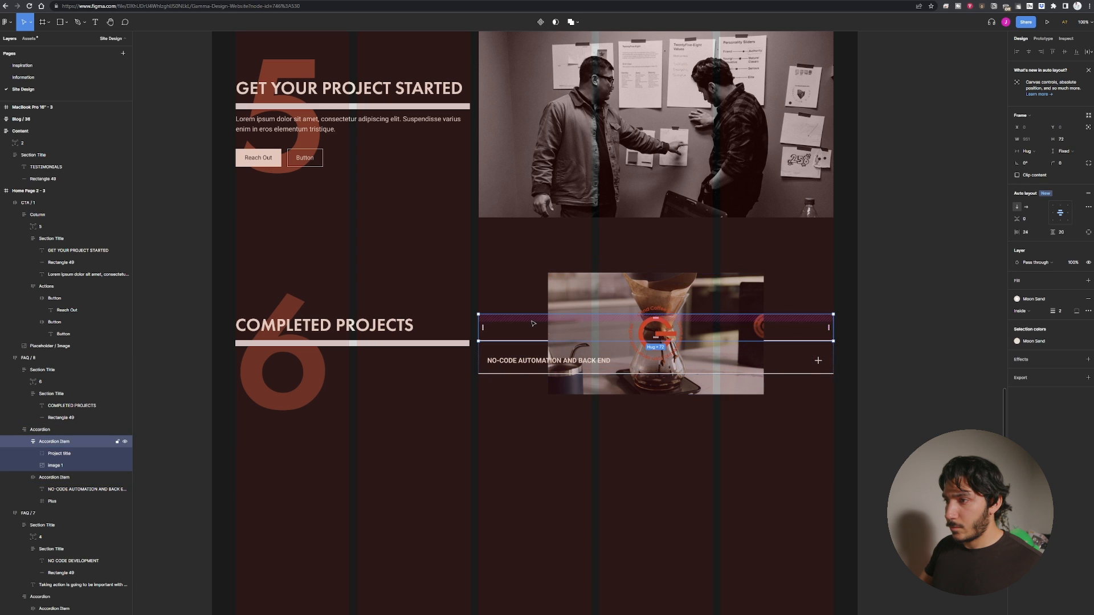
pyautogui.click(535, 322)
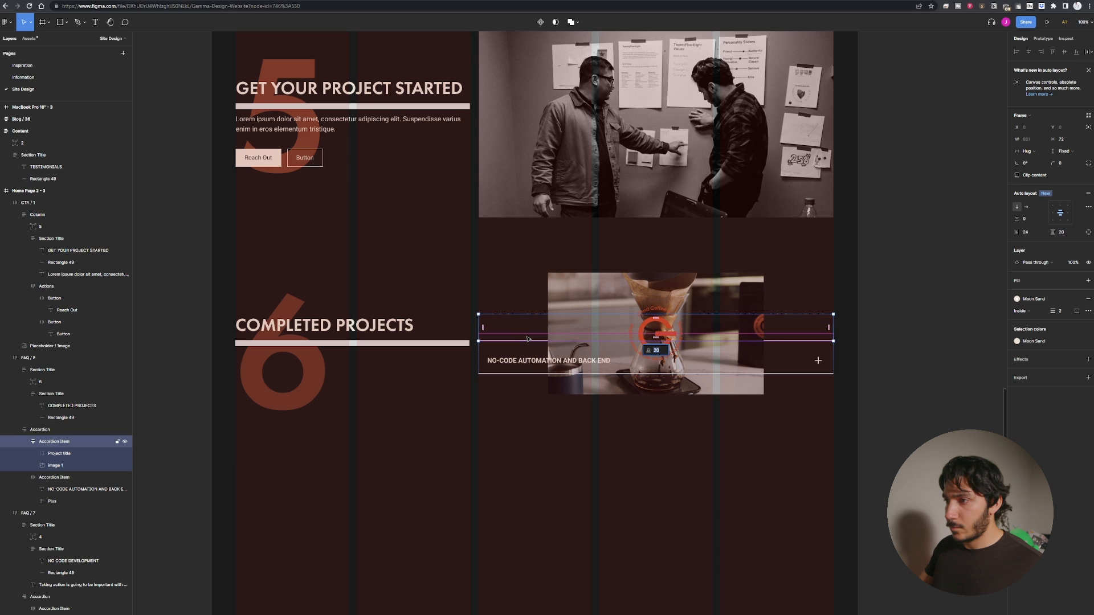
pyautogui.click(67, 442)
pyautogui.click(1063, 152)
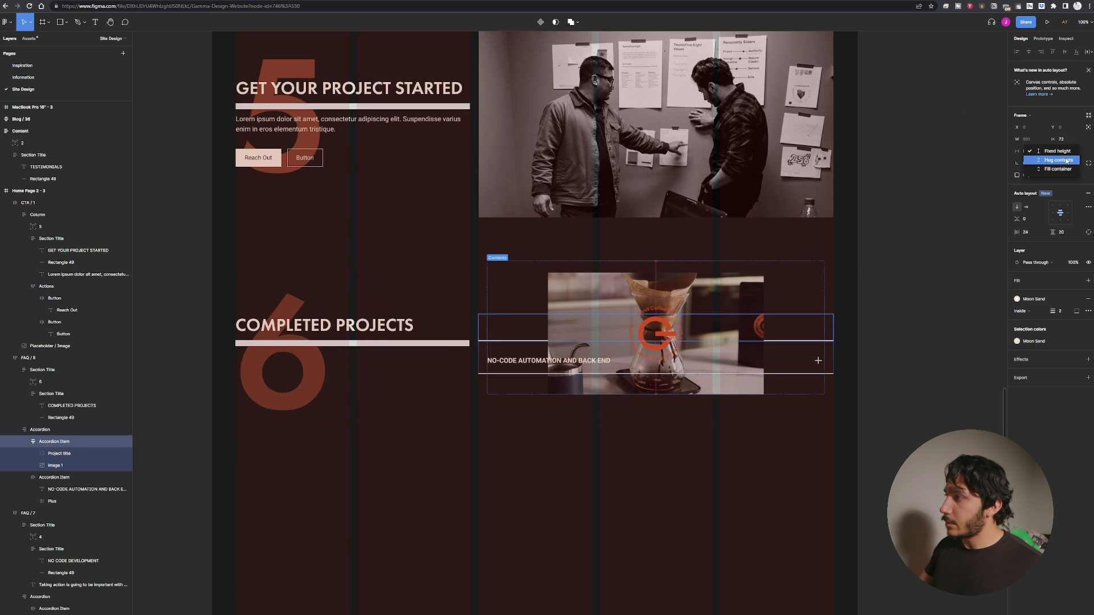
pyautogui.click(1066, 161)
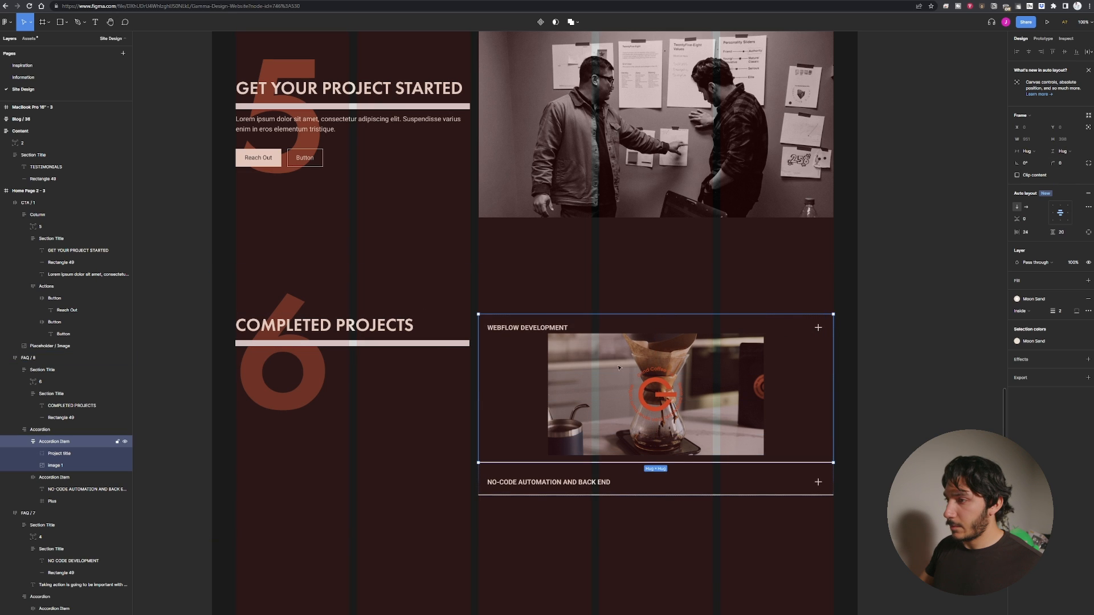
# Left-align the first accordion item's contents and widen the coffee photo to about 403 px.
pyautogui.click(601, 376)
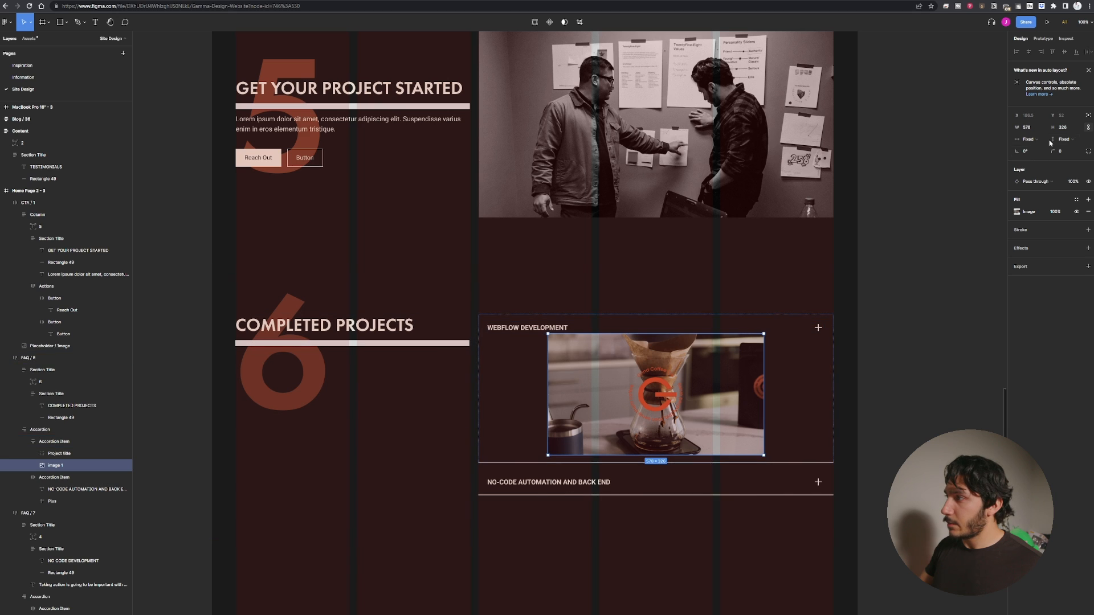
pyautogui.click(500, 378)
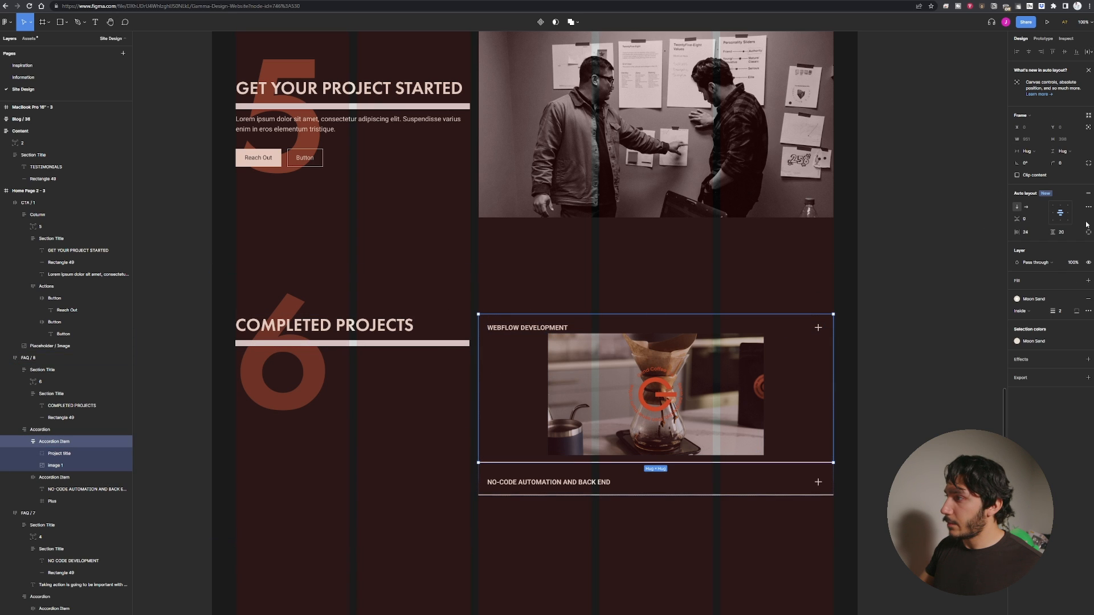
pyautogui.click(1053, 212)
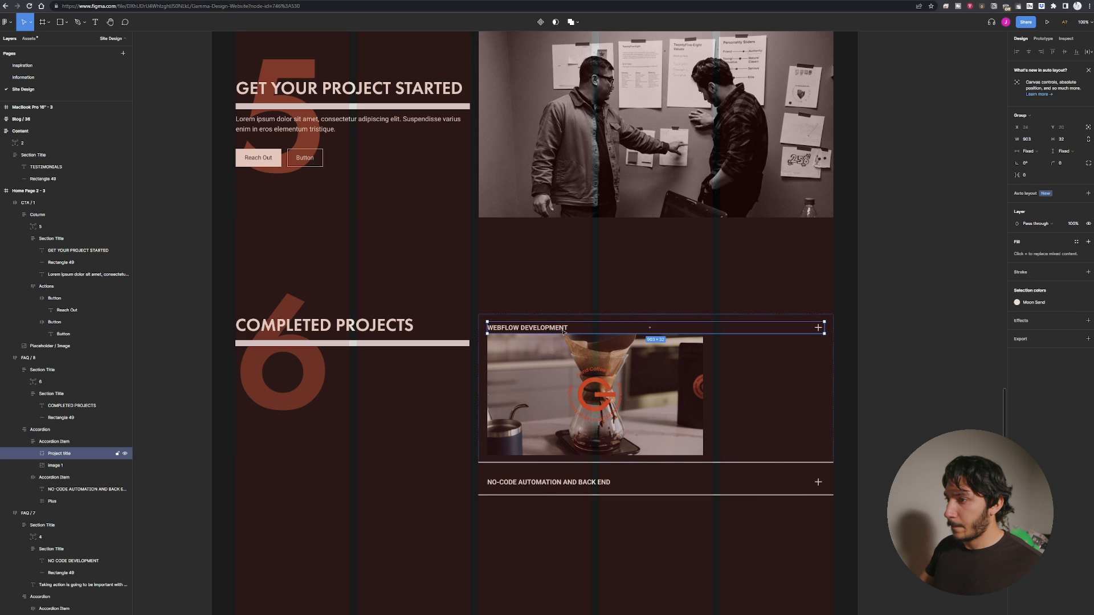
pyautogui.click(701, 373)
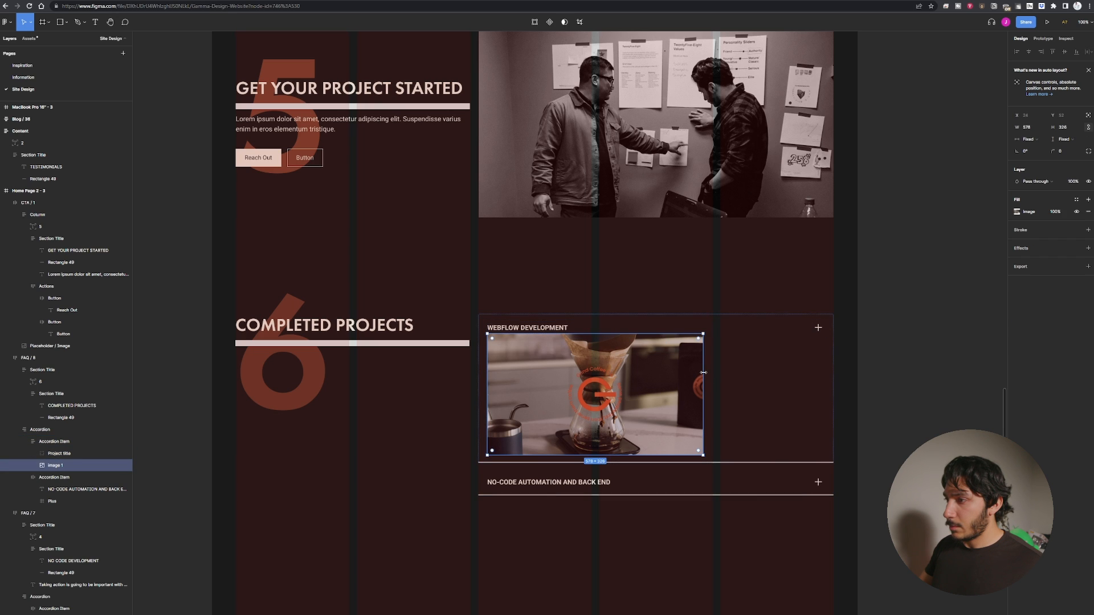
pyautogui.moveTo(701, 373)
pyautogui.mouseDown()
pyautogui.moveTo(589, 376)
pyautogui.moveTo(725, 380)
pyautogui.moveTo(711, 381)
pyautogui.mouseUp()
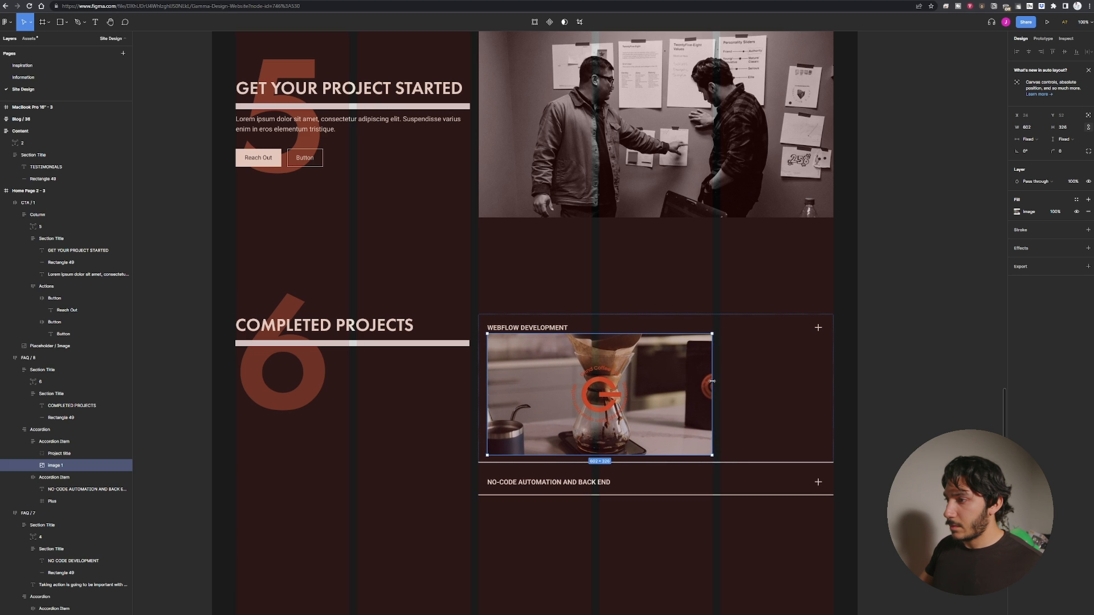
# Set the spacing between items in the first accordion item to 24.
pyautogui.click(575, 329)
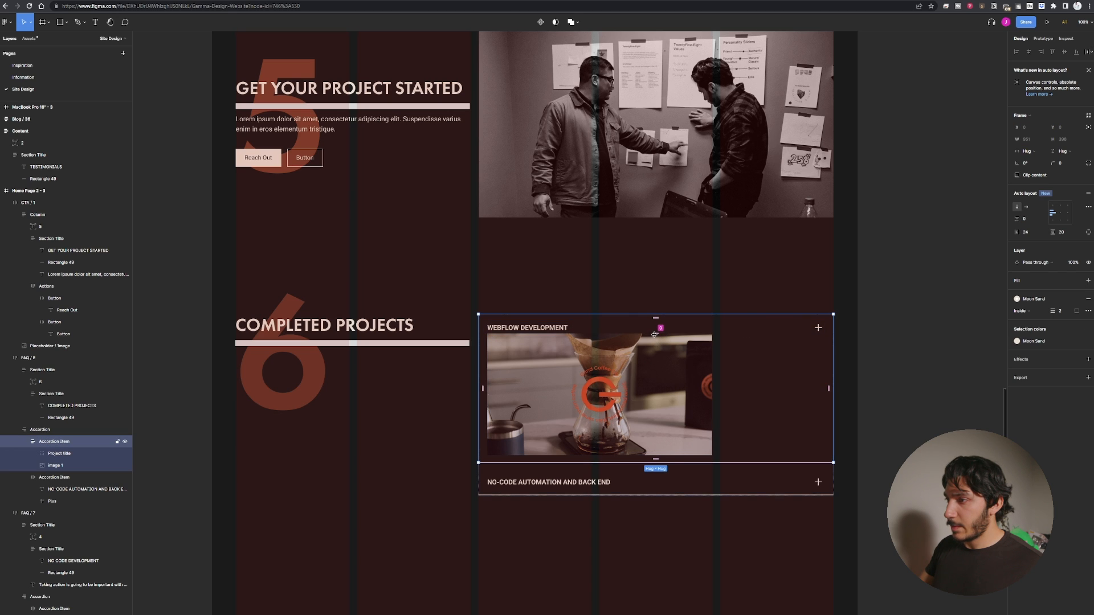
pyautogui.moveTo(655, 332); pyautogui.dragTo(655, 332)
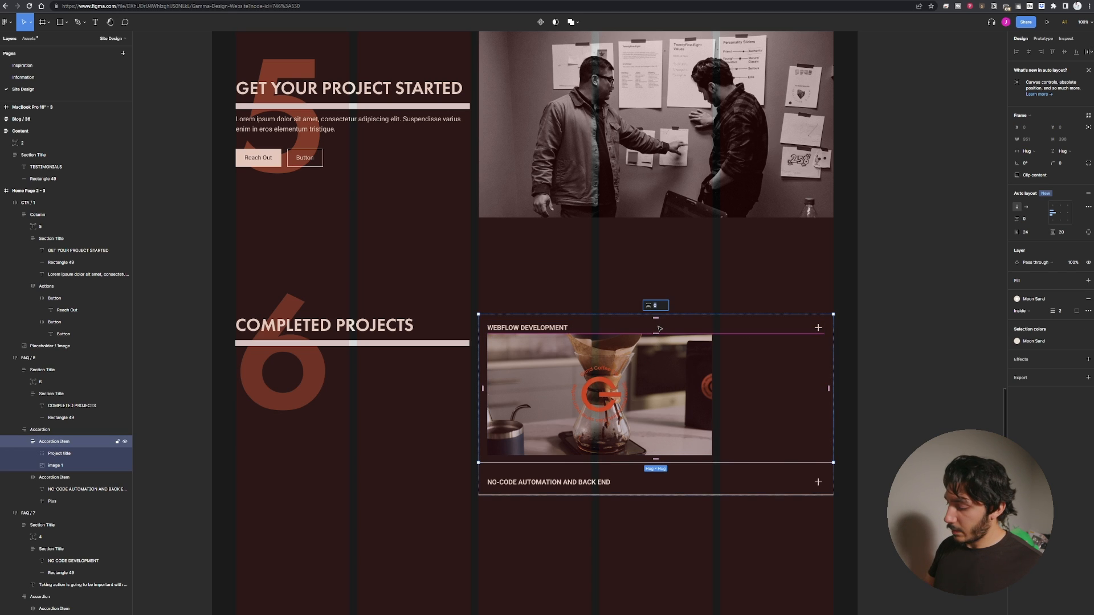
pyautogui.write('24')
pyautogui.press('Return')
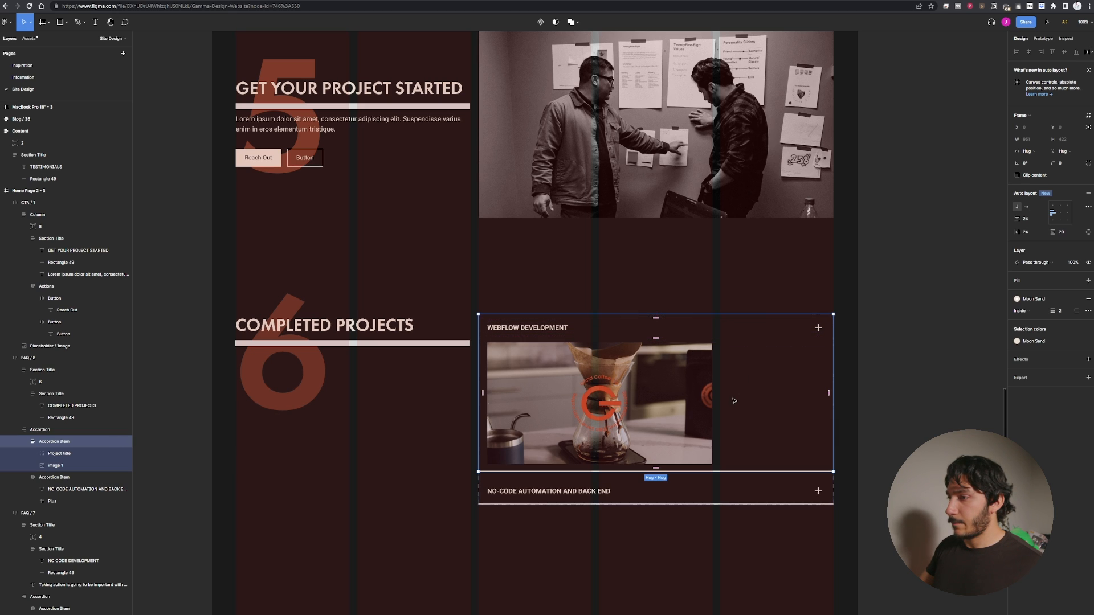
# Draw a text box above the coffee photo inside the first accordion item.
pyautogui.click(371, 520)
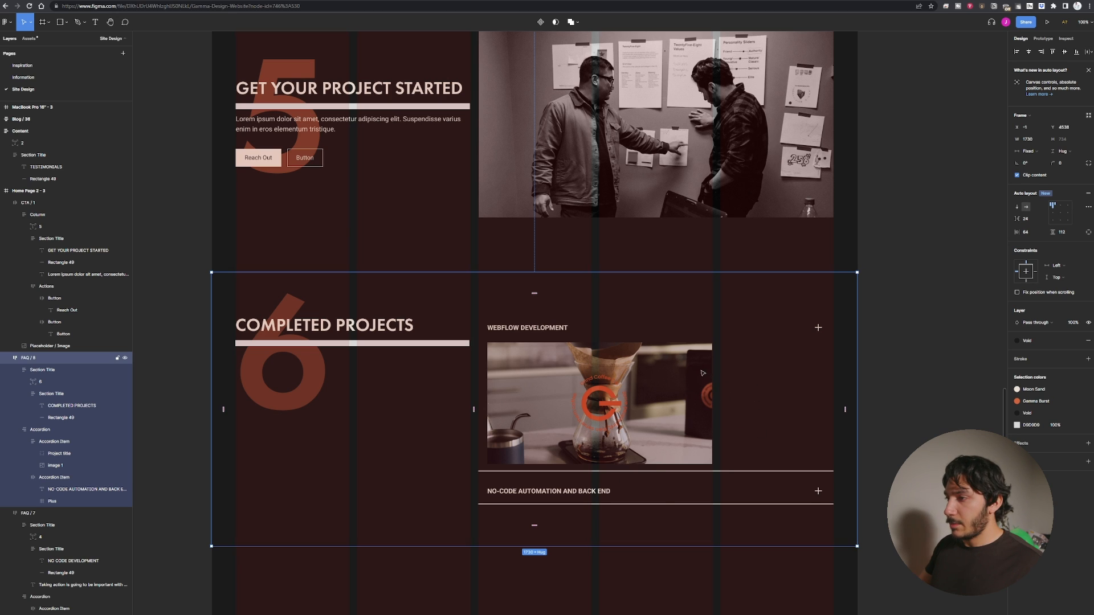
pyautogui.click(763, 373)
pyautogui.click(89, 466)
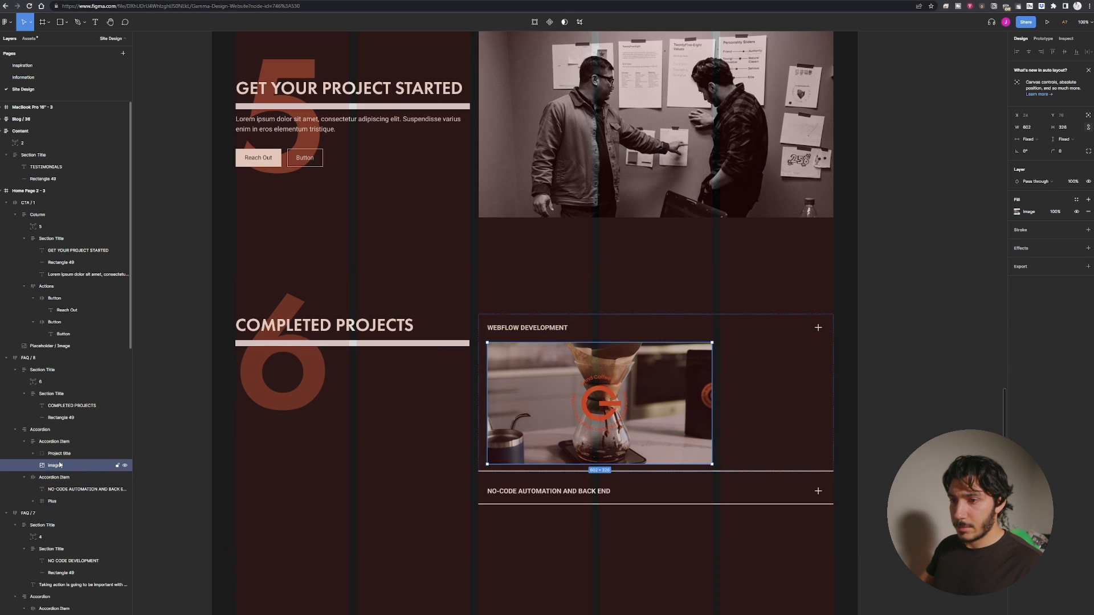
pyautogui.press('t')
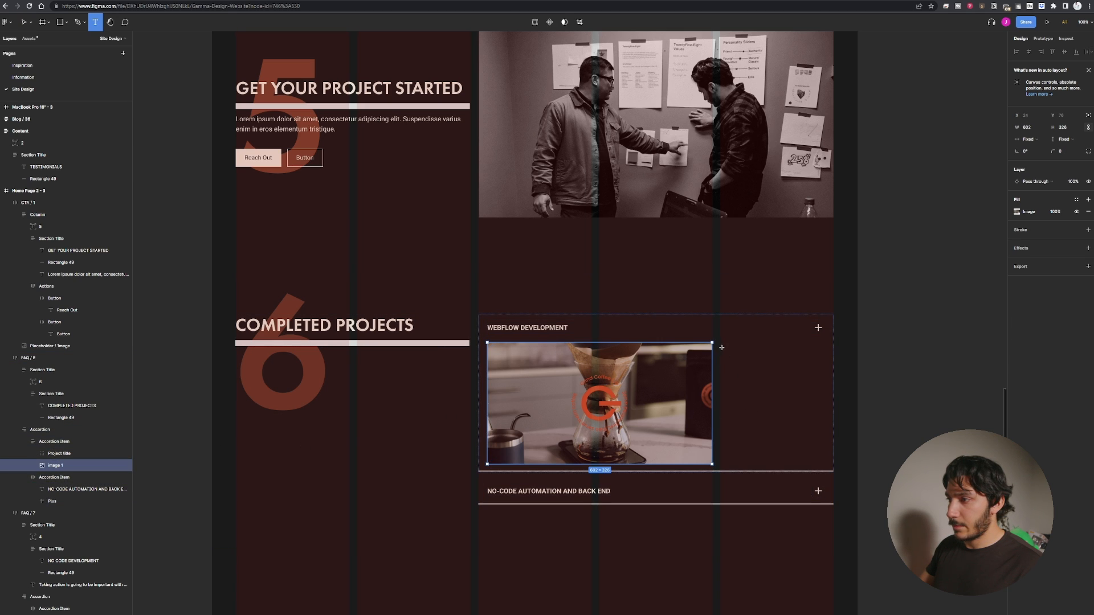
pyautogui.moveTo(721, 347); pyautogui.dragTo(823, 416)
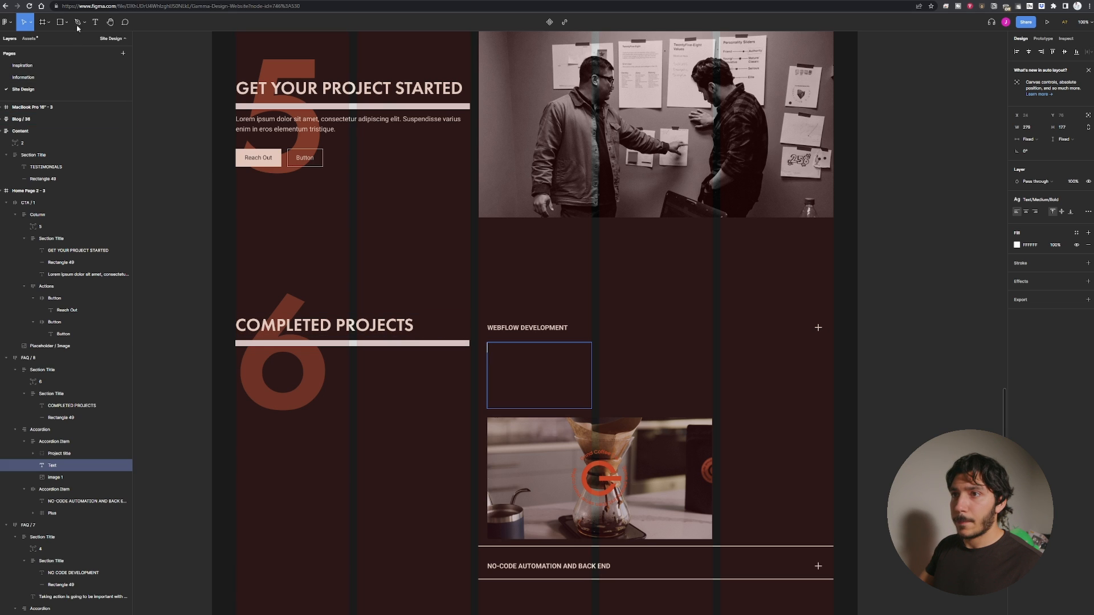
# Generate five sentences of Lorem ipsum text in the text box with the plugin, then undo it.
pyautogui.click(8, 22)
pyautogui.moveTo(30, 80)
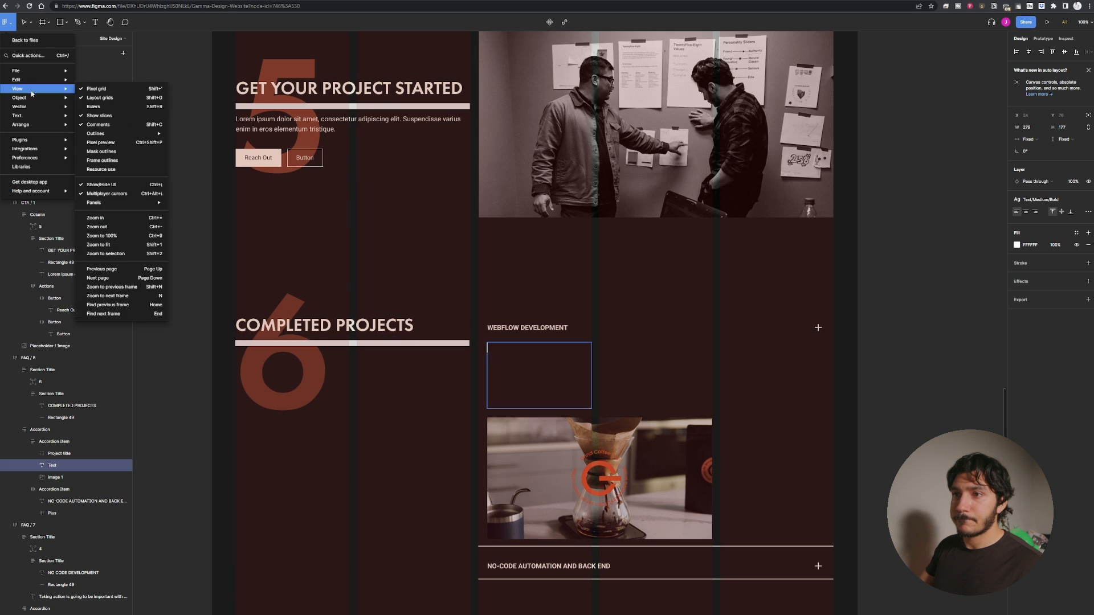
pyautogui.moveTo(57, 140)
pyautogui.click(101, 157)
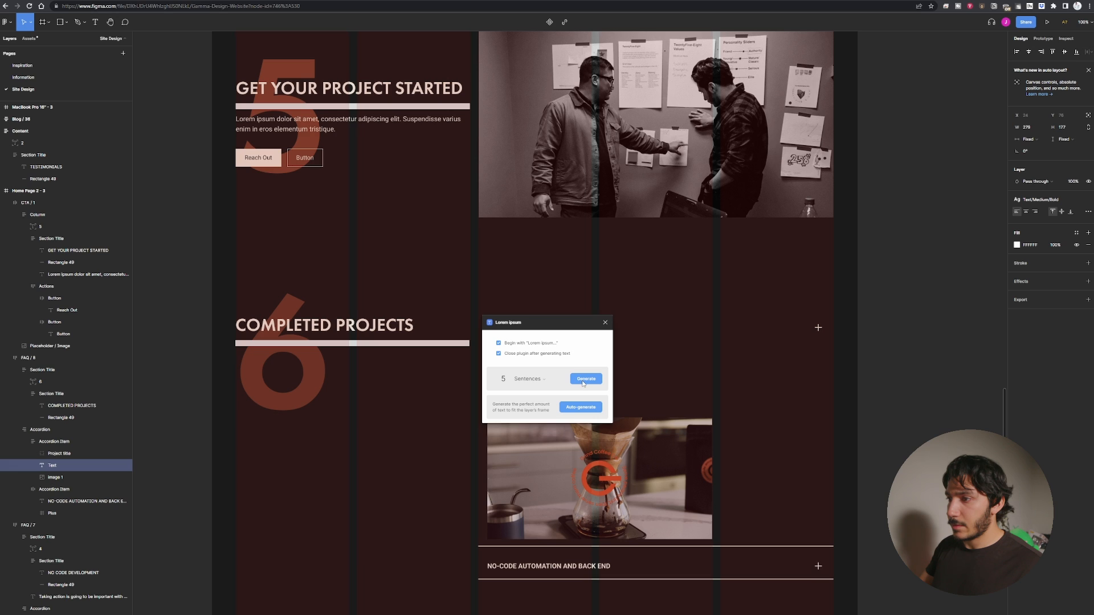
pyautogui.click(584, 380)
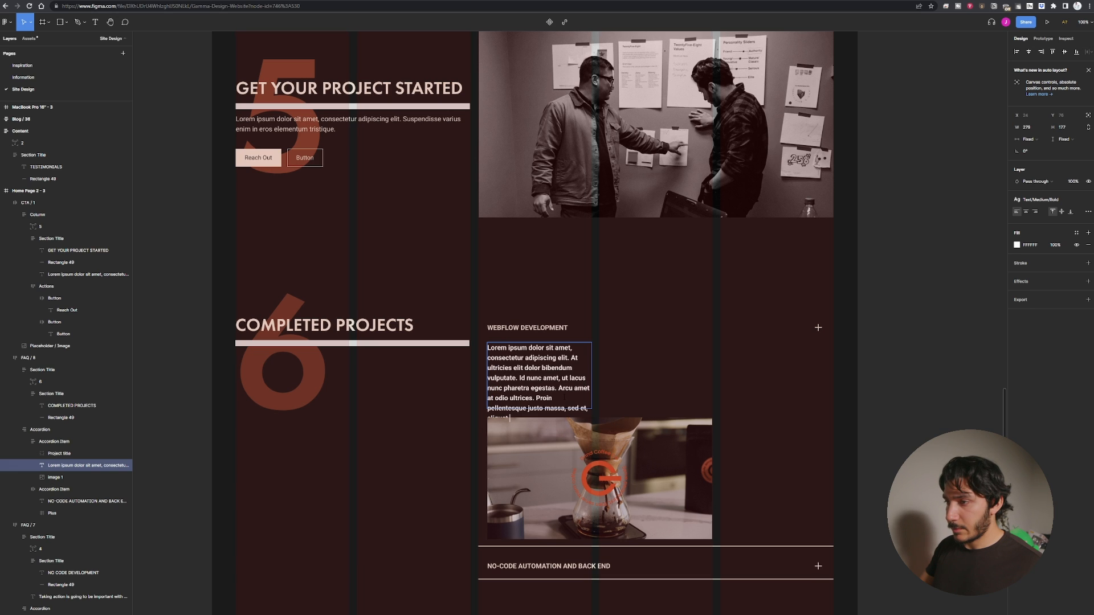
pyautogui.hotkey('ctrl', 'z')
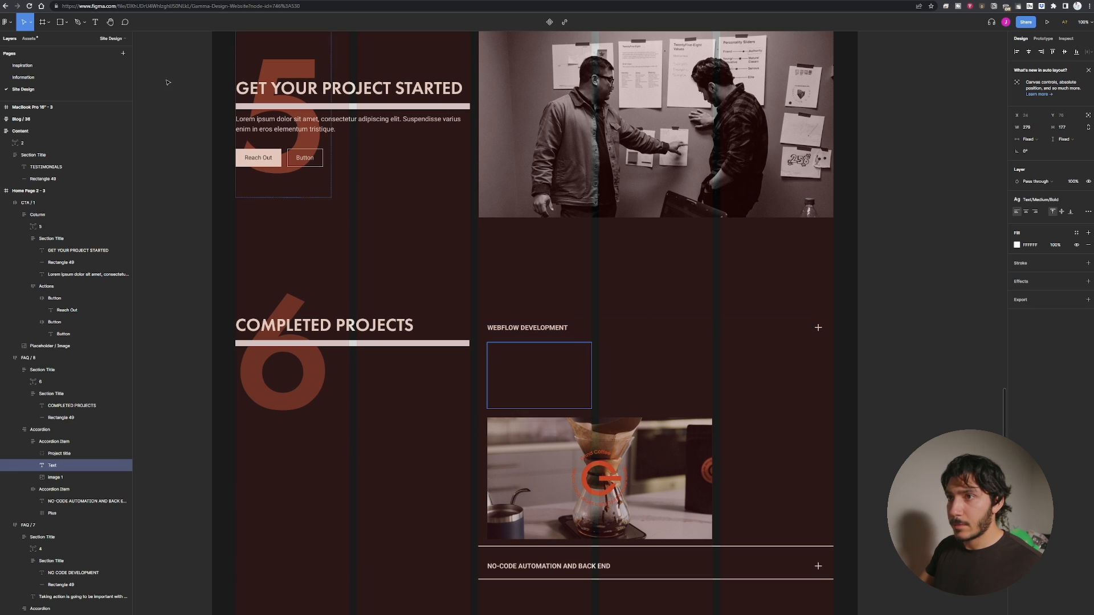
# Rerun the Lorem ipsum plugin to fill the text box with placeholder text.
pyautogui.click(12, 25)
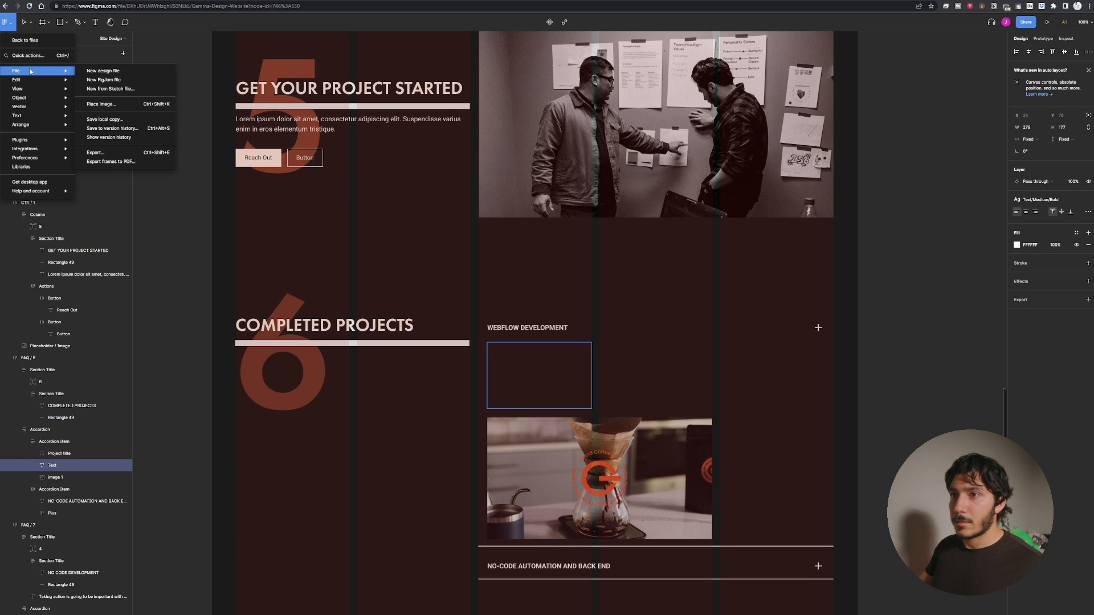
pyautogui.moveTo(23, 80)
pyautogui.click(140, 92)
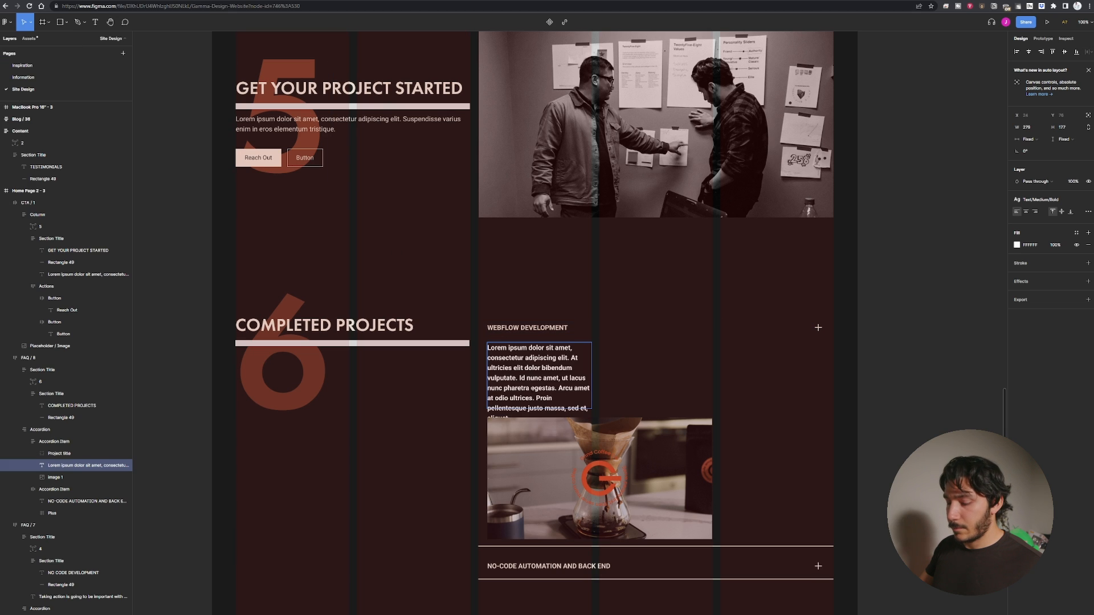
# Apply the Paragraph text style to all of the placeholder text.
pyautogui.hotkey('ctrl', 'a')
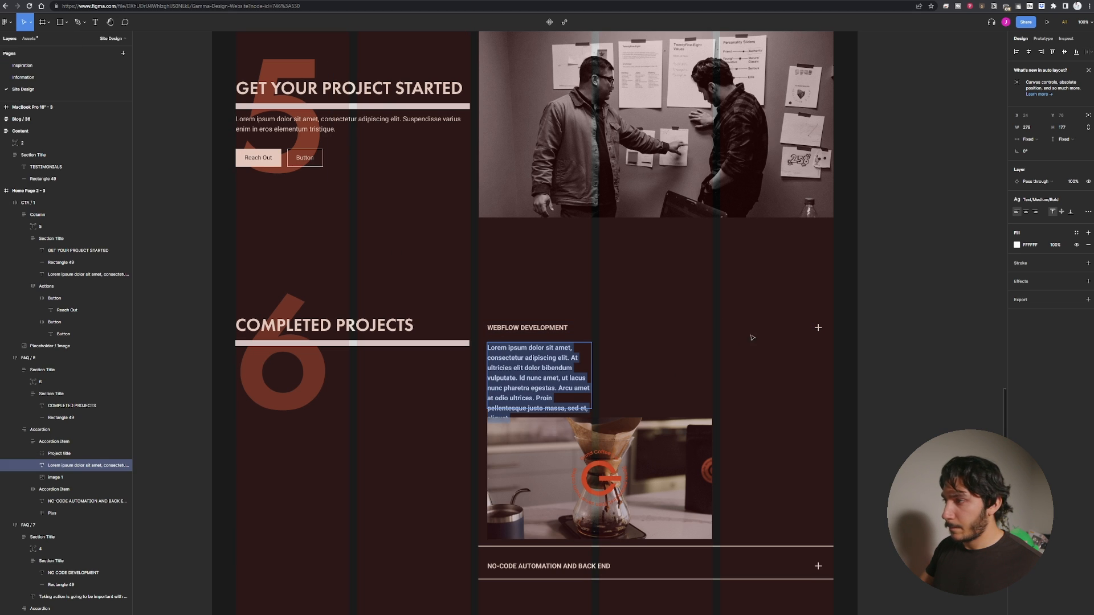
pyautogui.click(1044, 201)
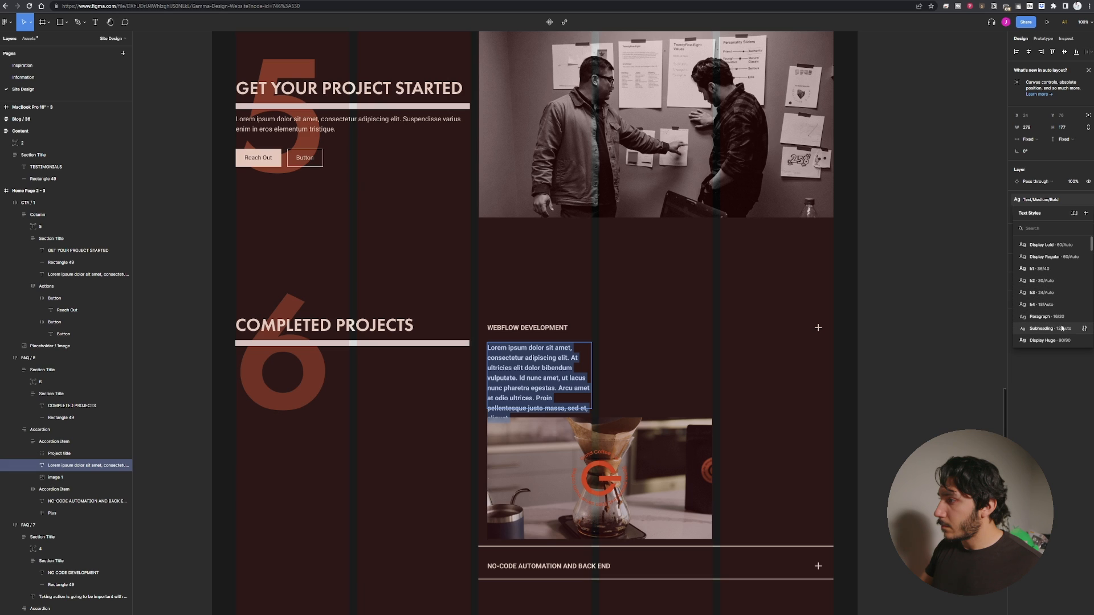
pyautogui.click(1046, 316)
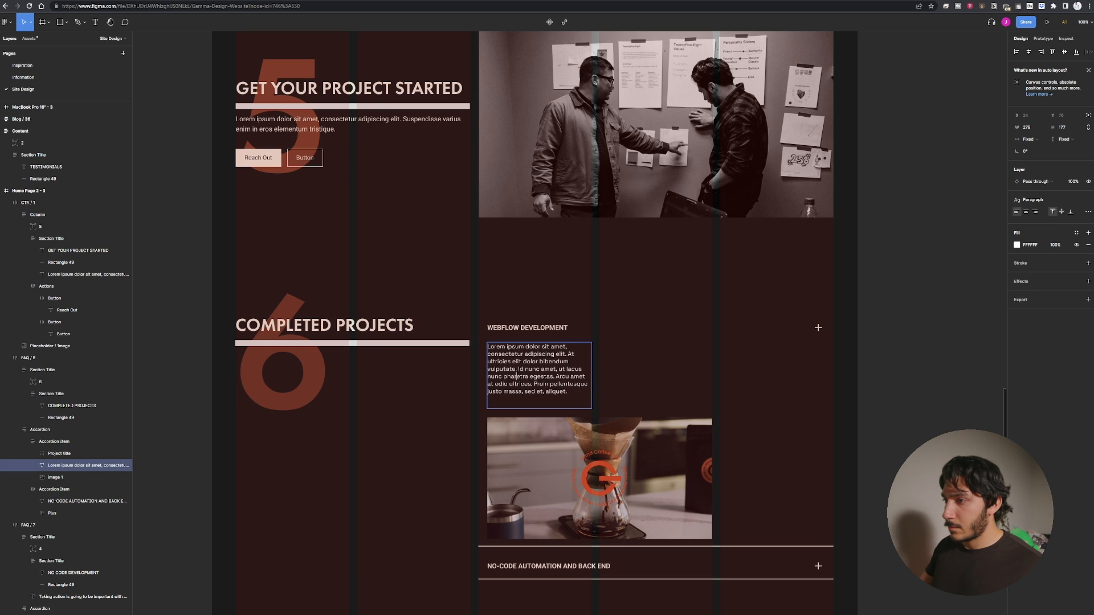
pyautogui.press('Return')
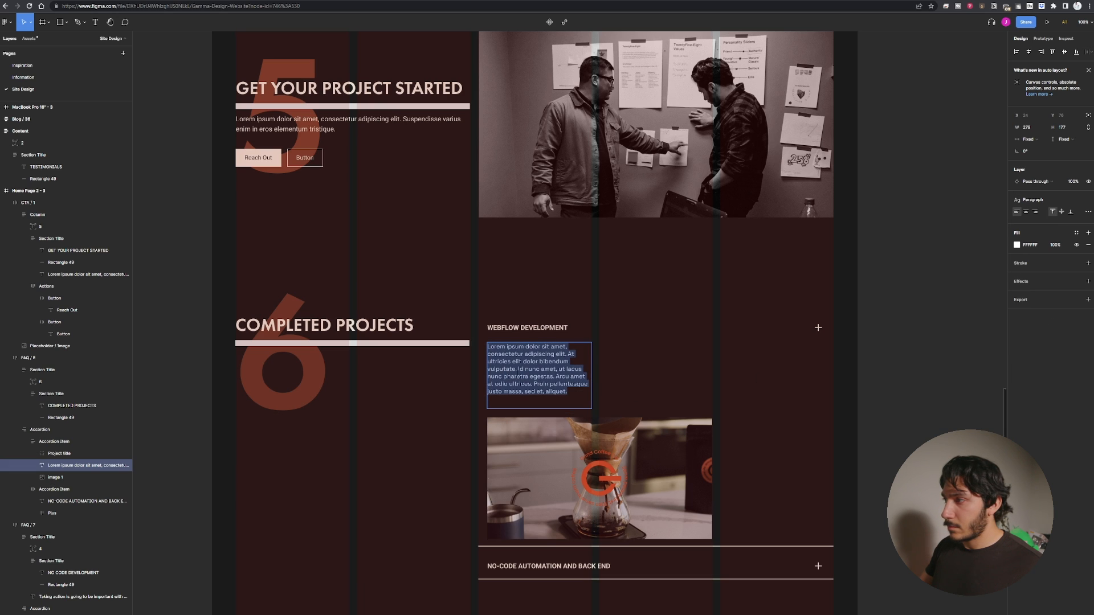
# Set the placeholder text's fill to the Moon Sand color style.
pyautogui.click(1016, 244)
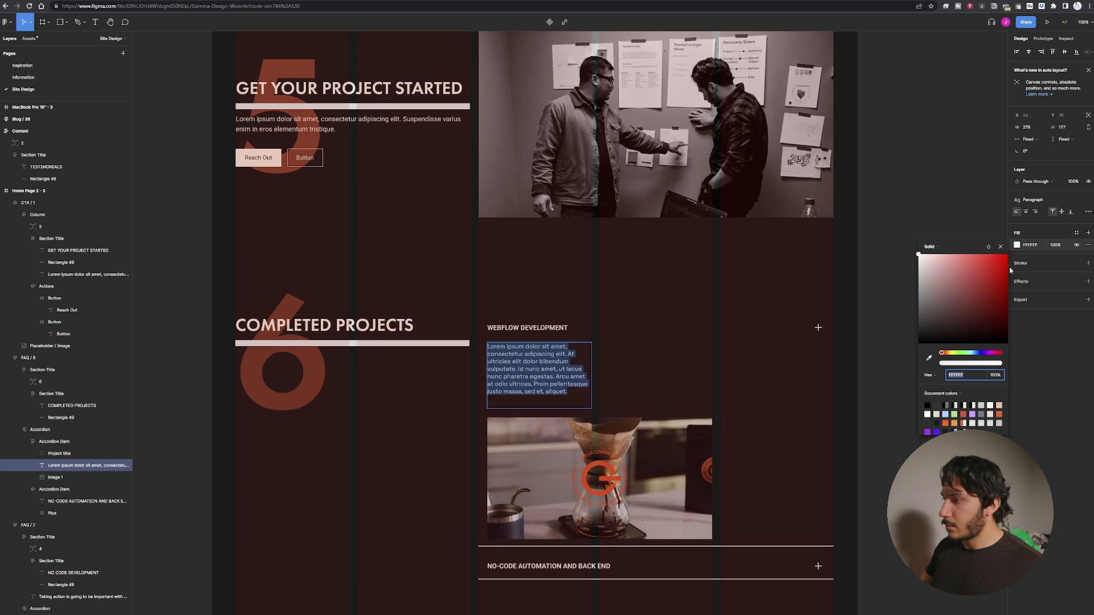
pyautogui.click(1076, 232)
pyautogui.click(1035, 279)
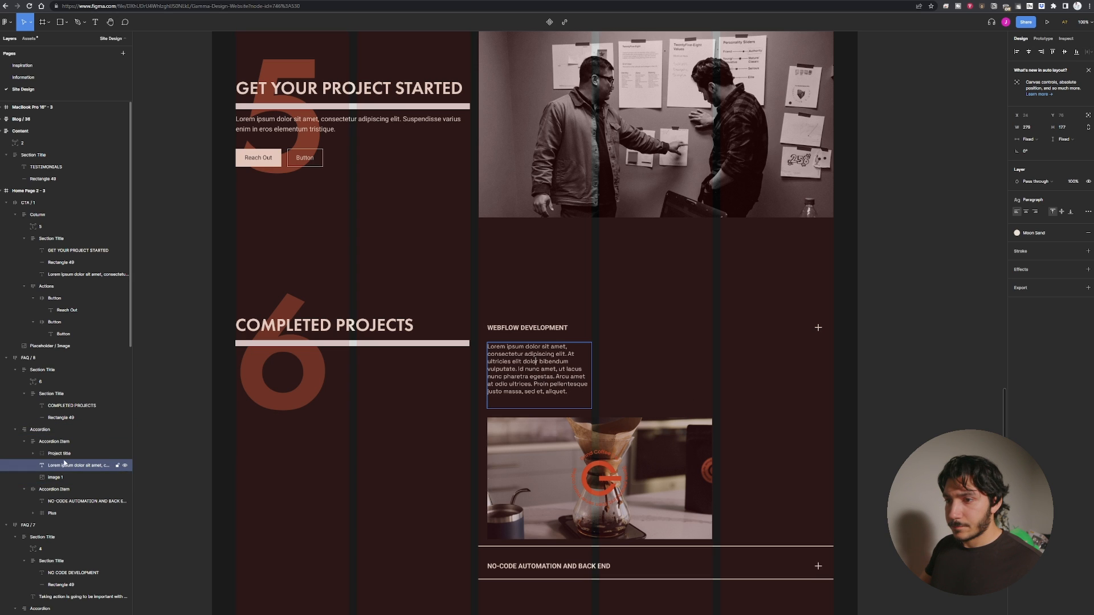
# Group the placeholder text with the coffee photo.
pyautogui.click(65, 464)
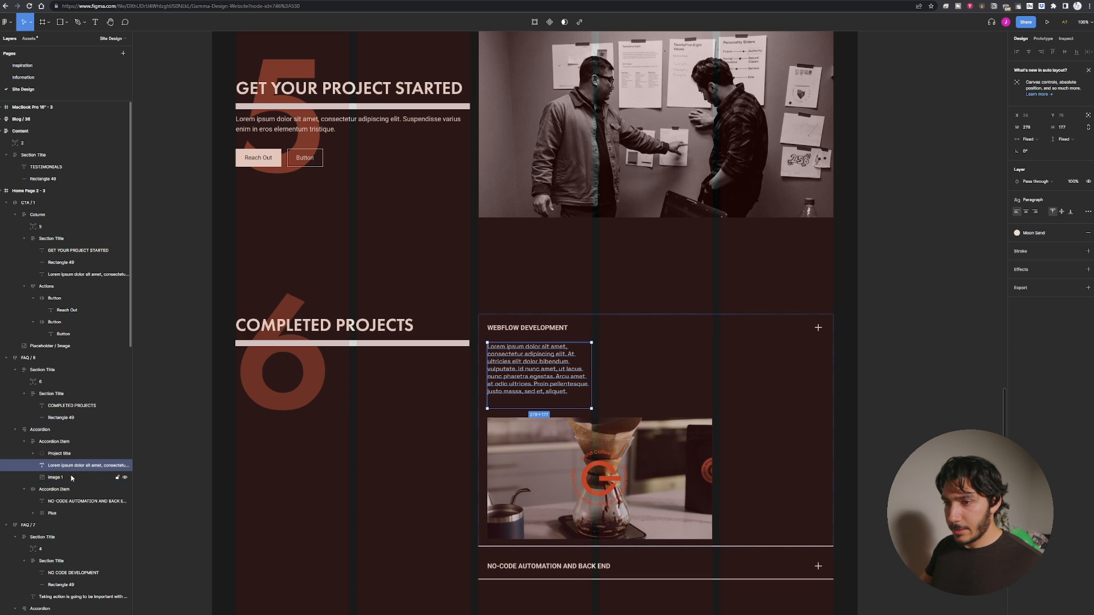
pyautogui.keyDown('shift'); pyautogui.click(60, 478); pyautogui.keyUp('shift')
pyautogui.hotkey('ctrl', 'g')
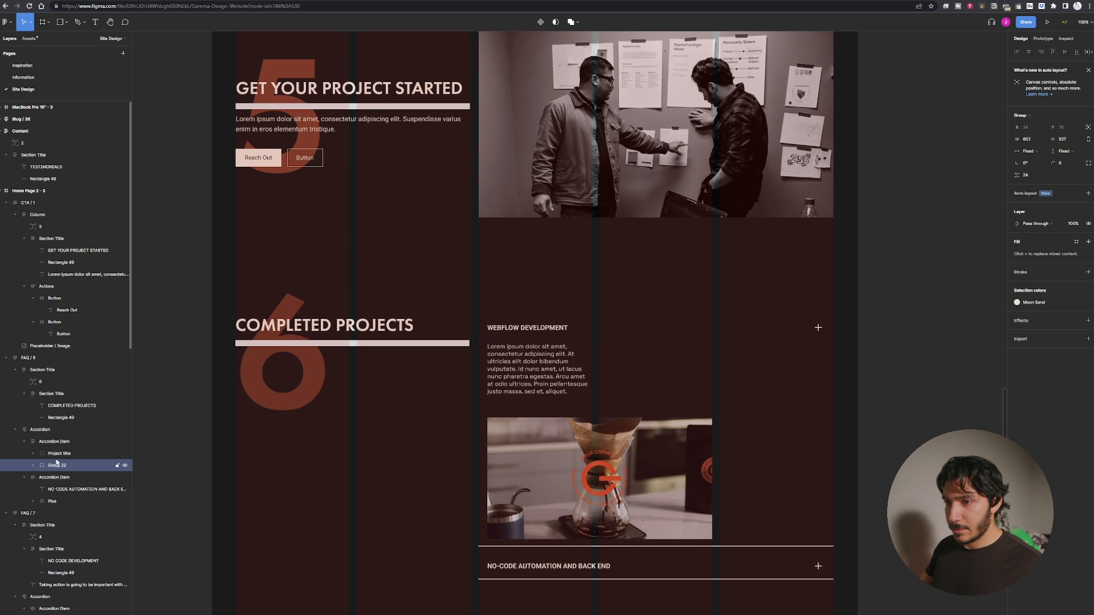
pyautogui.click(34, 465)
# Wrap the text and coffee photo in a horizontal auto layout frame so they sit side by side.
pyautogui.doubleClick(545, 373)
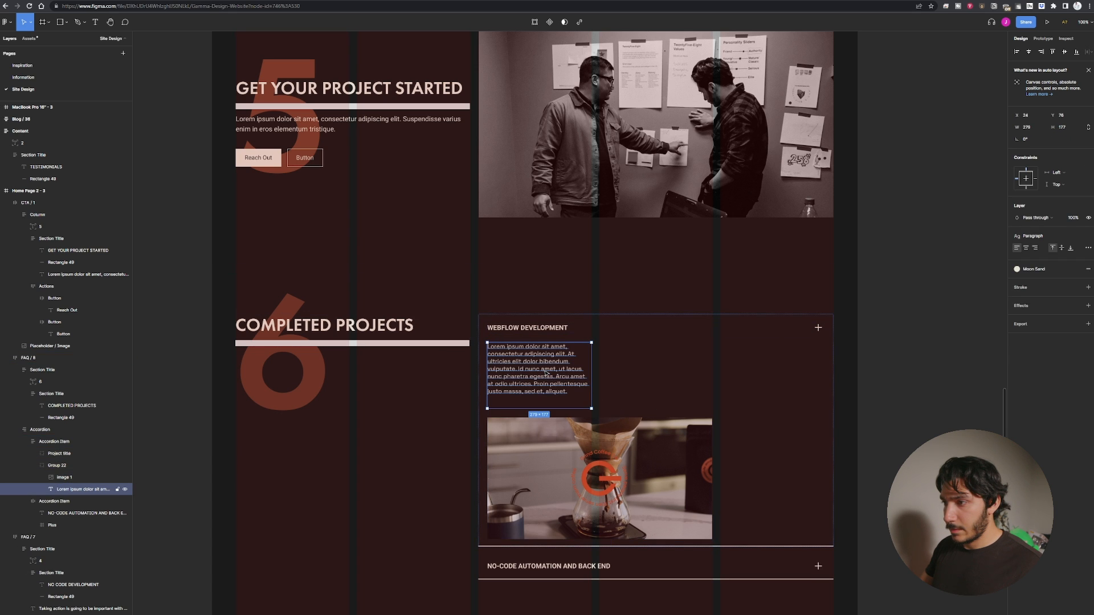
pyautogui.moveTo(558, 374); pyautogui.dragTo(553, 421)
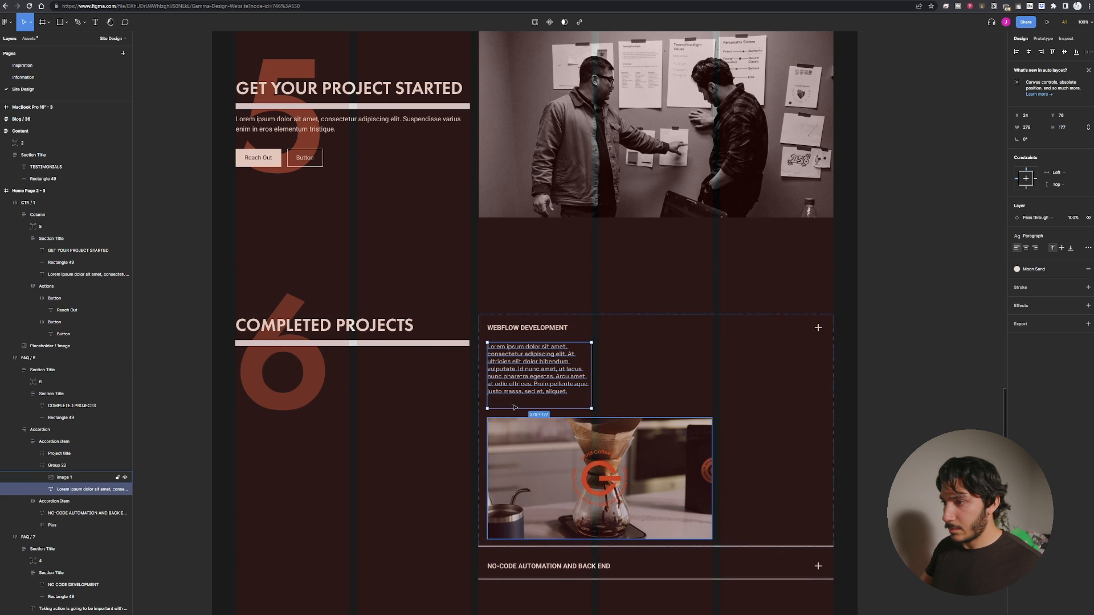
pyautogui.keyDown('shift'); pyautogui.click(553, 423); pyautogui.keyUp('shift')
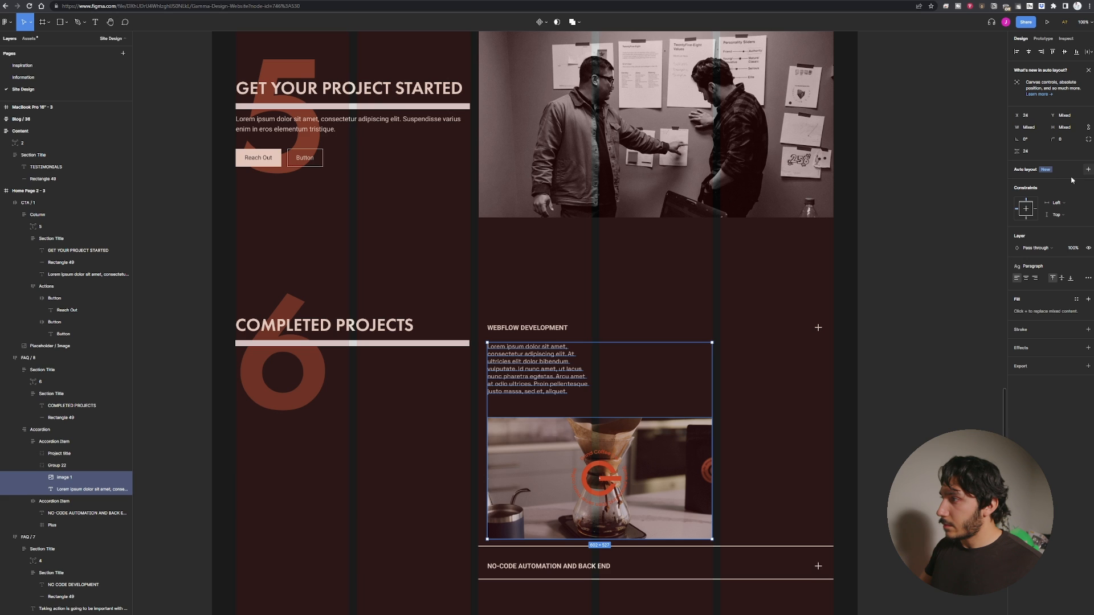
pyautogui.hotkey('shift', 'a')
pyautogui.click(1025, 207)
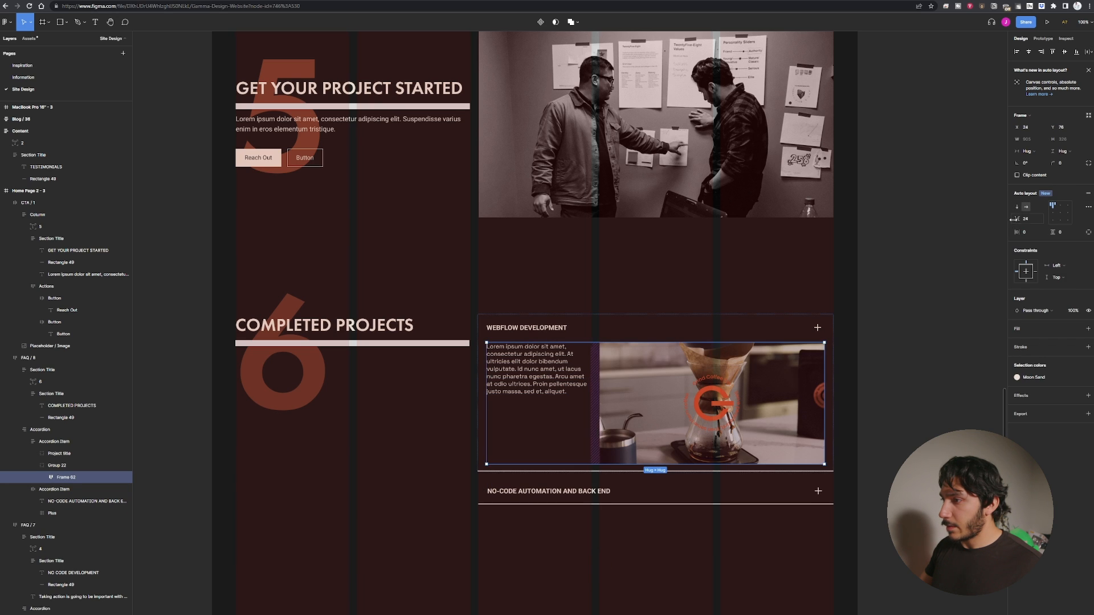
pyautogui.press('Escape')
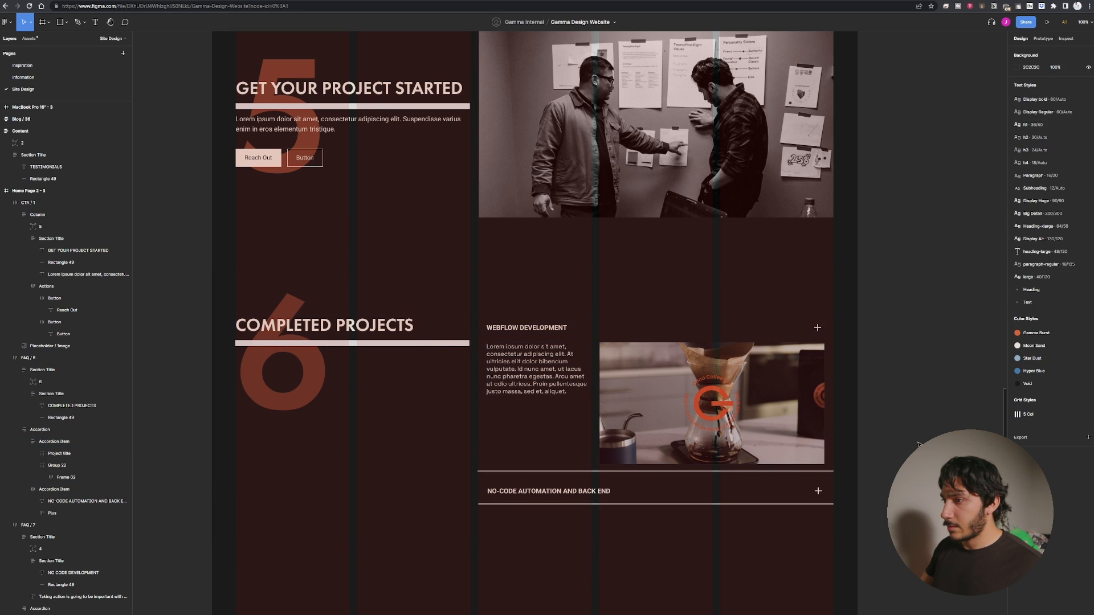
# Select the accordion's paragraph text, then copy the Challenge paragraph from the Grind Coffee project page on the Gamma Design website.
pyautogui.click(522, 375)
pyautogui.doubleClick(522, 375)
pyautogui.doubleClick(521, 375)
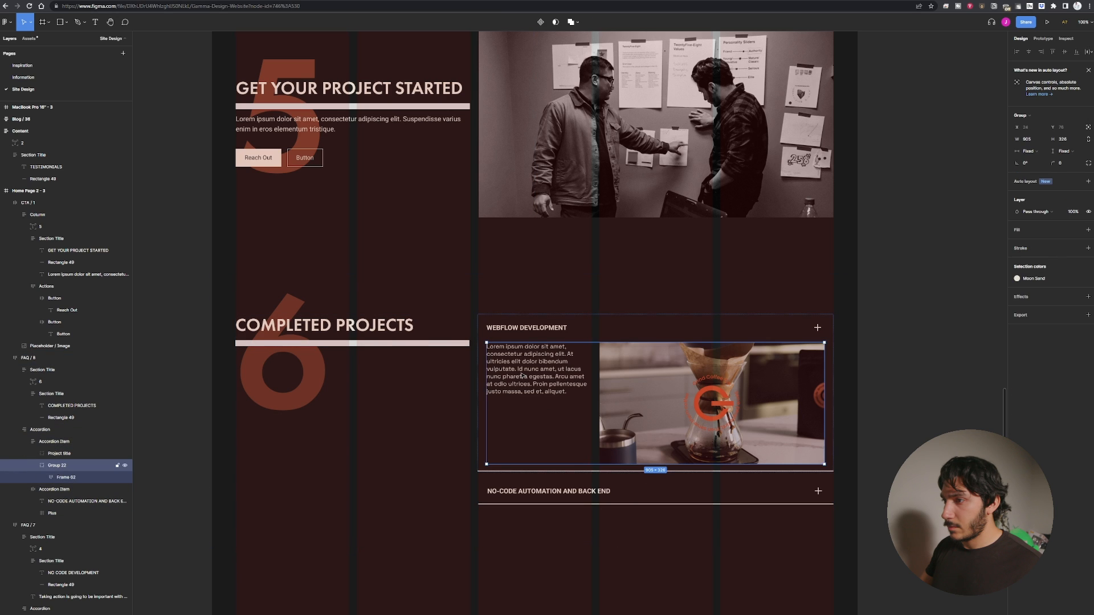
pyautogui.doubleClick(521, 375)
pyautogui.doubleClick(521, 375)
pyautogui.doubleClick(521, 375)
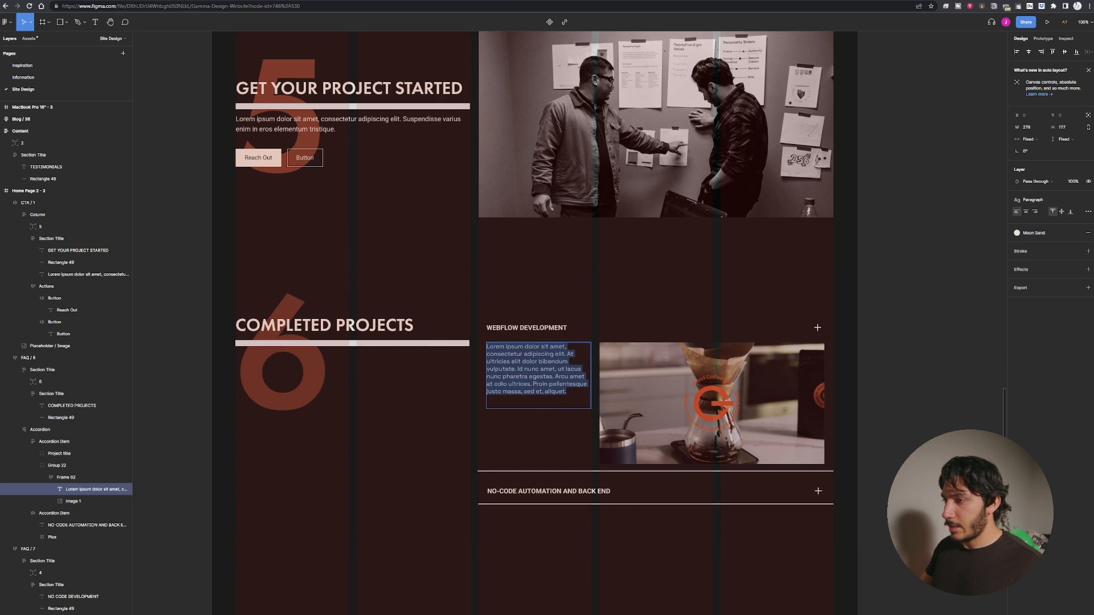
pyautogui.click(587, 1)
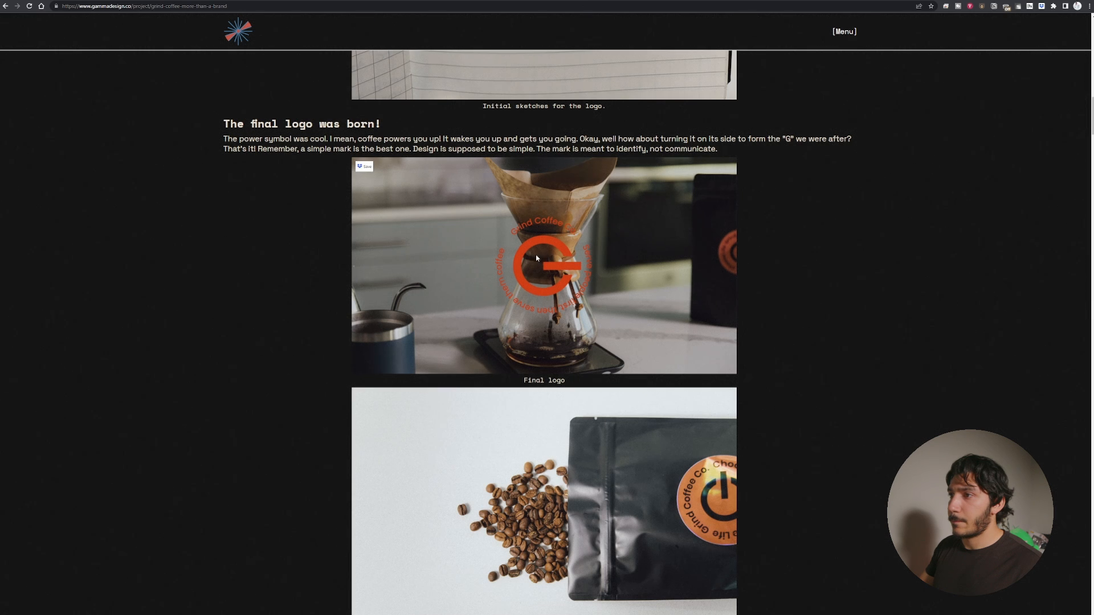
pyautogui.scroll(20, 535, 255)
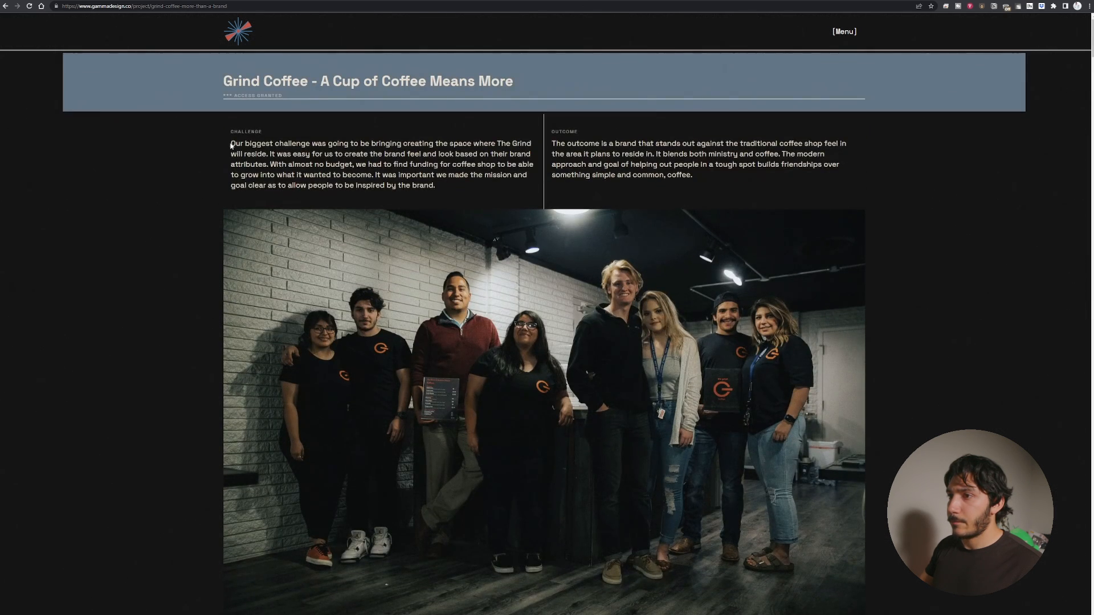
pyautogui.moveTo(230, 145); pyautogui.dragTo(447, 191)
pyautogui.hotkey('ctrl', 'c')
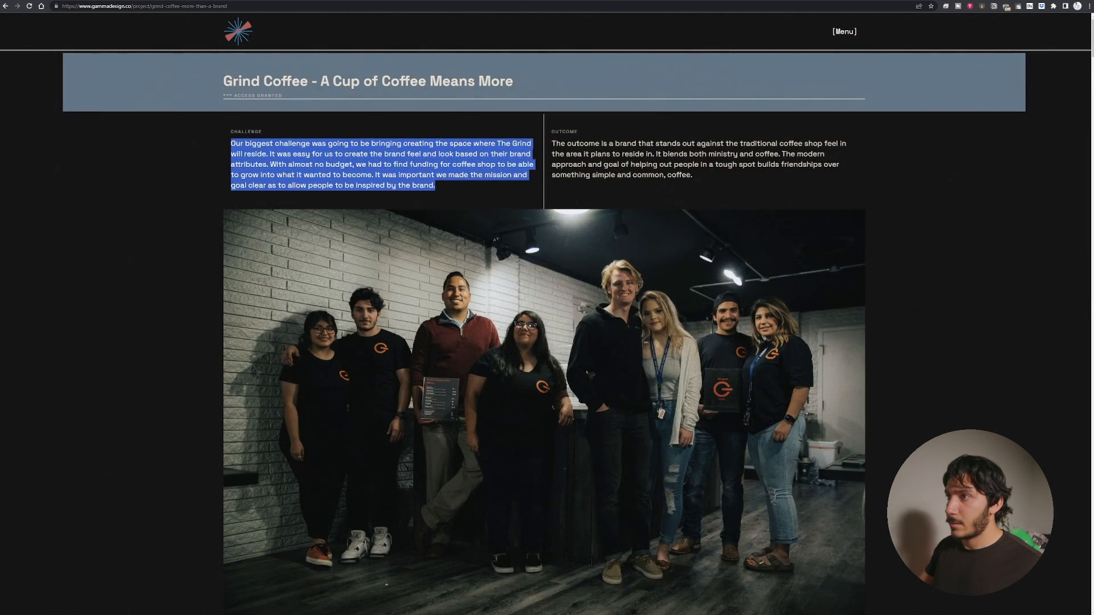
# Replace the accordion's placeholder paragraph with the copied Grind Coffee challenge text.
pyautogui.hotkey('ctrl', 'Tab')
pyautogui.tripleClick(547, 392)
pyautogui.hotkey('ctrl', 'v')
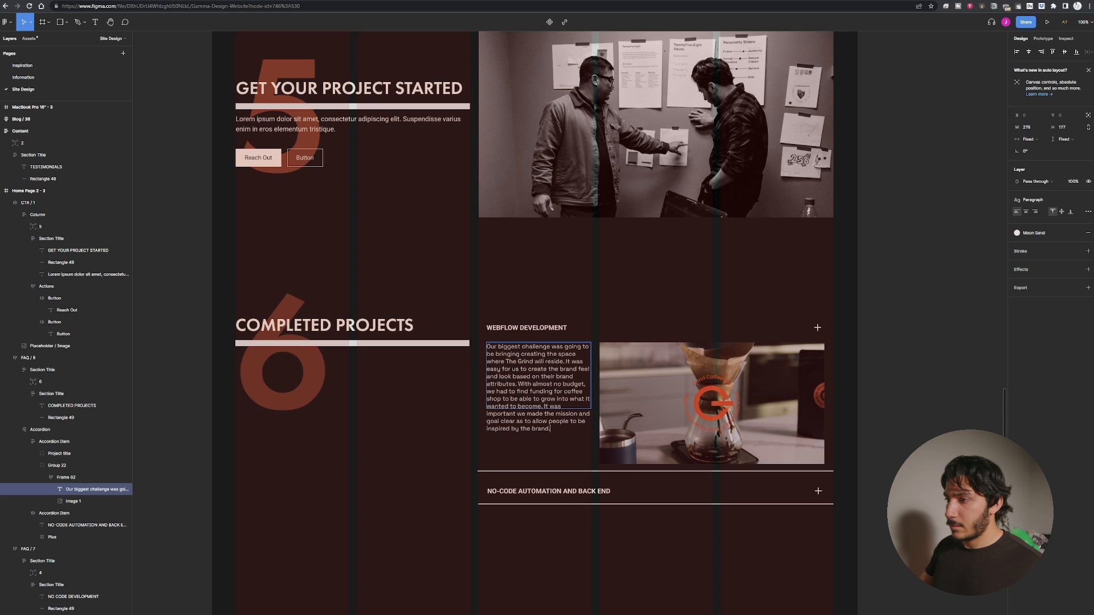
# Set the pasted paragraph's vertical resizing to Fill so it fills the height beside the coffee photo.
pyautogui.click(391, 454)
pyautogui.click(391, 454)
pyautogui.doubleClick(569, 404)
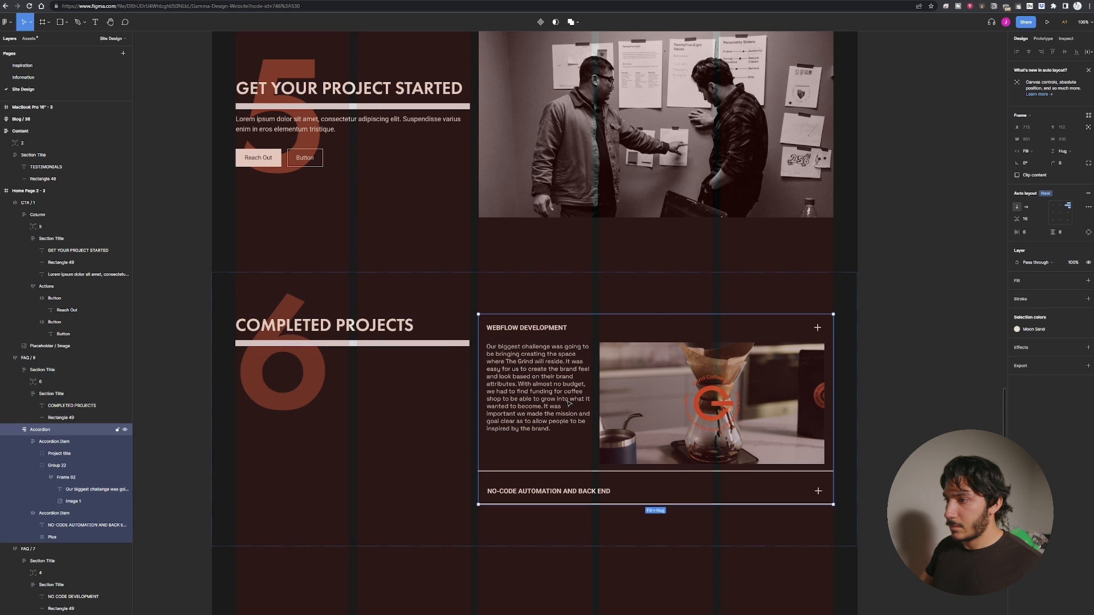
pyautogui.doubleClick(569, 404)
pyautogui.doubleClick(569, 404)
pyautogui.doubleClick(569, 404)
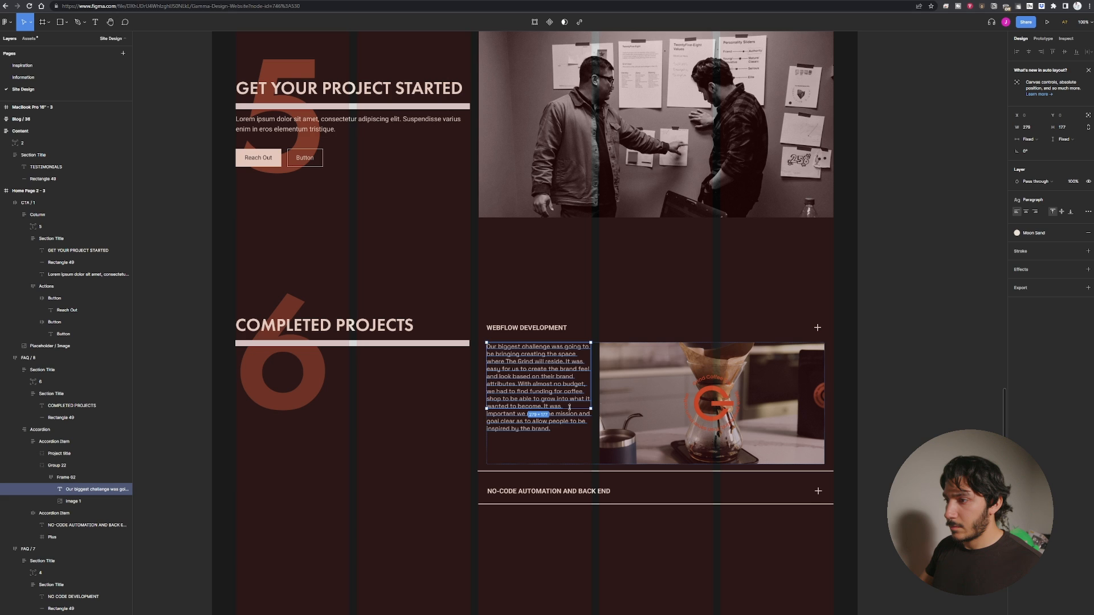
pyautogui.moveTo(569, 406); pyautogui.dragTo(567, 464)
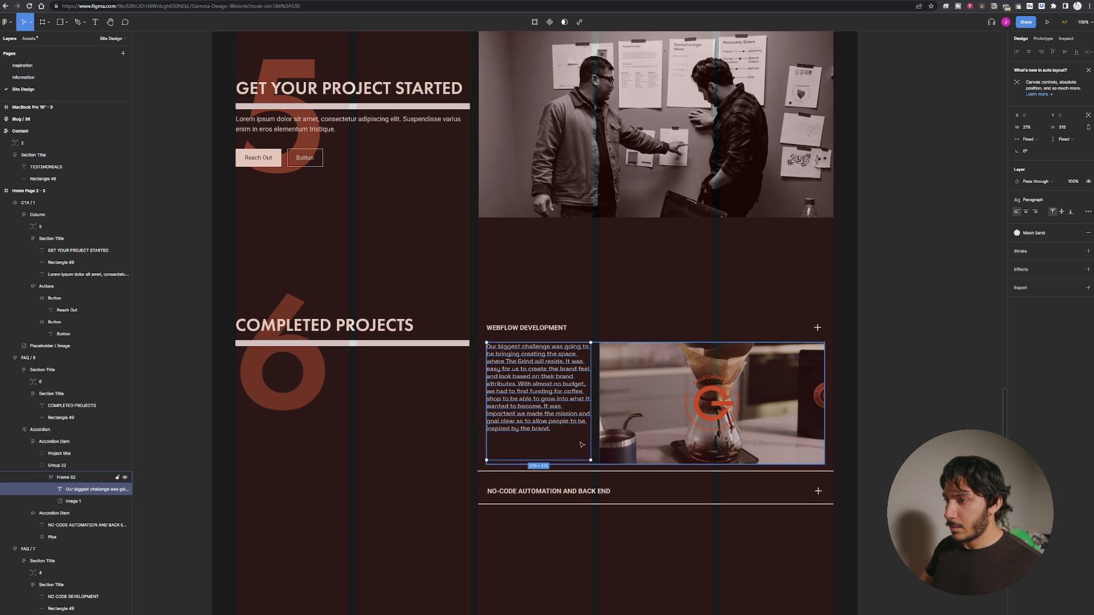
pyautogui.click(1064, 142)
pyautogui.click(1057, 162)
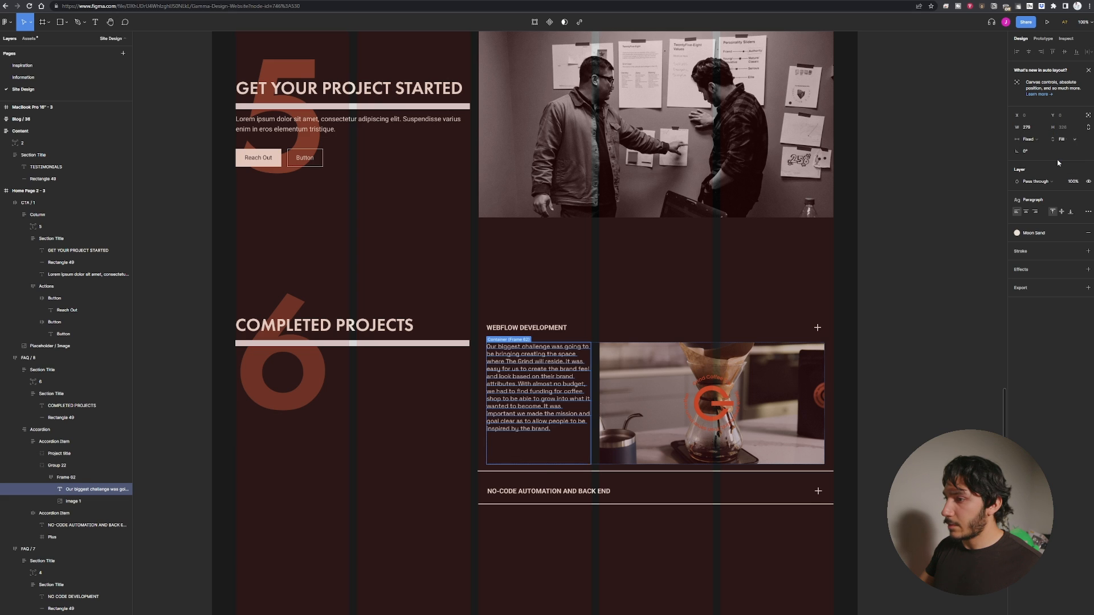
pyautogui.click(653, 392)
pyautogui.press('Escape')
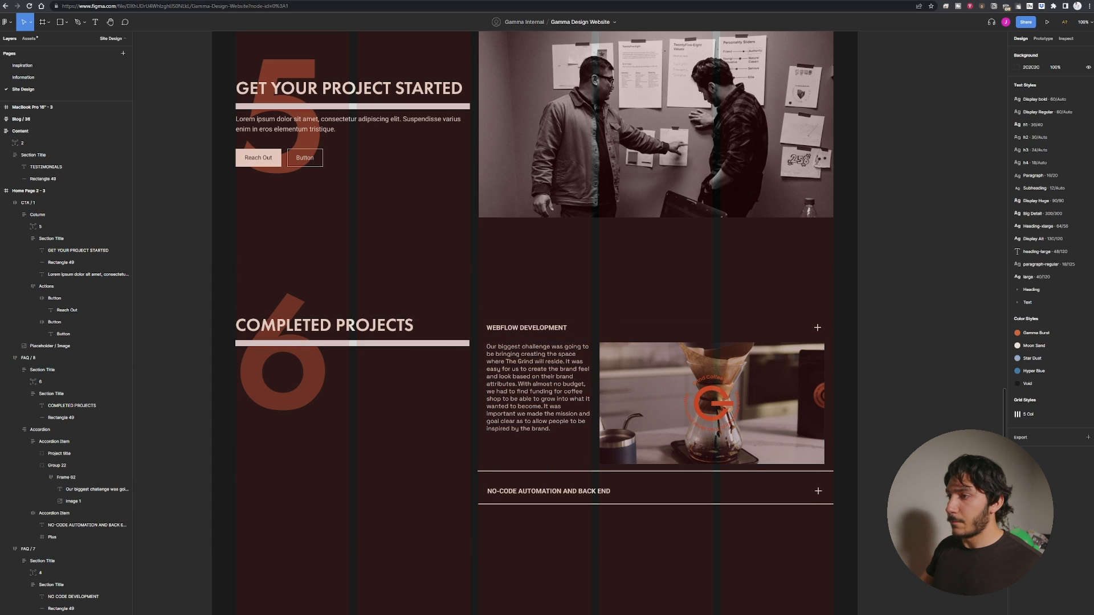
# Change the first accordion item's title to GRIND COFFEE.
pyautogui.doubleClick(564, 329)
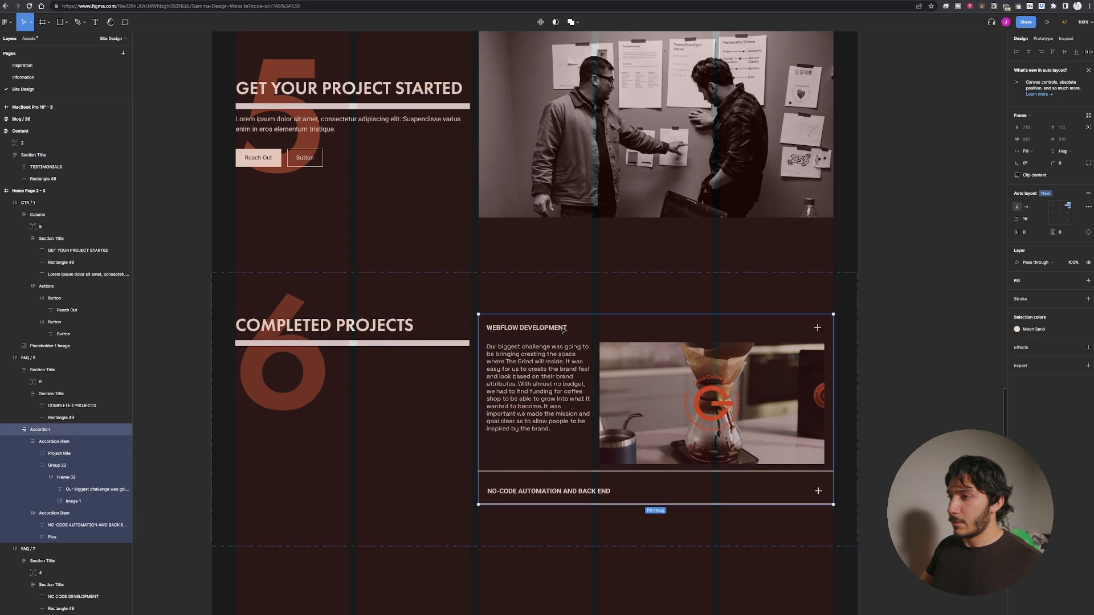
pyautogui.doubleClick(562, 328)
pyautogui.doubleClick(562, 328)
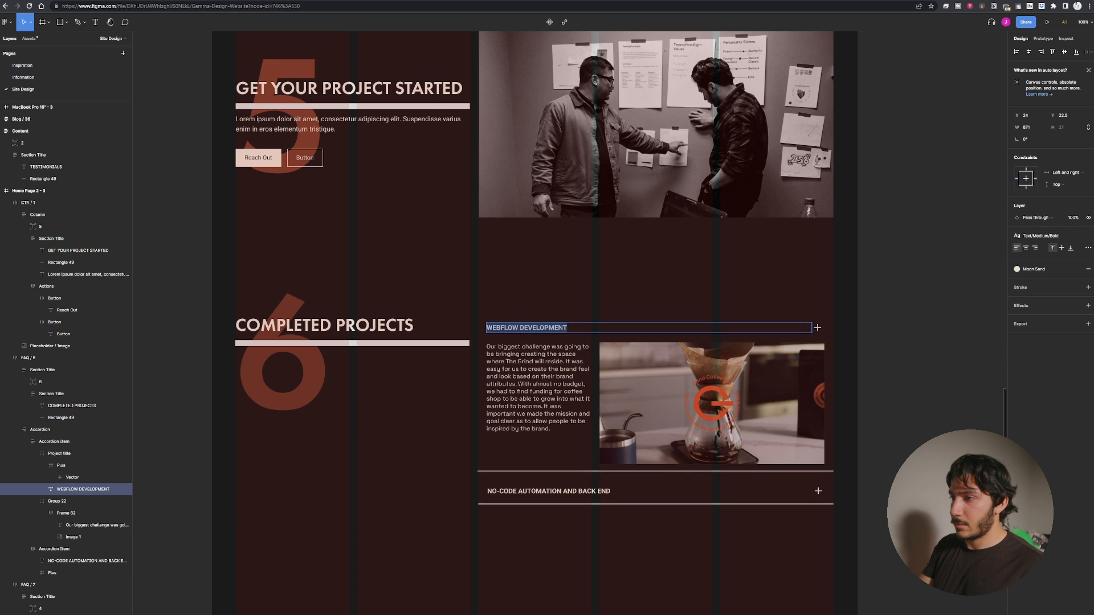
pyautogui.write('GrIND COFF')
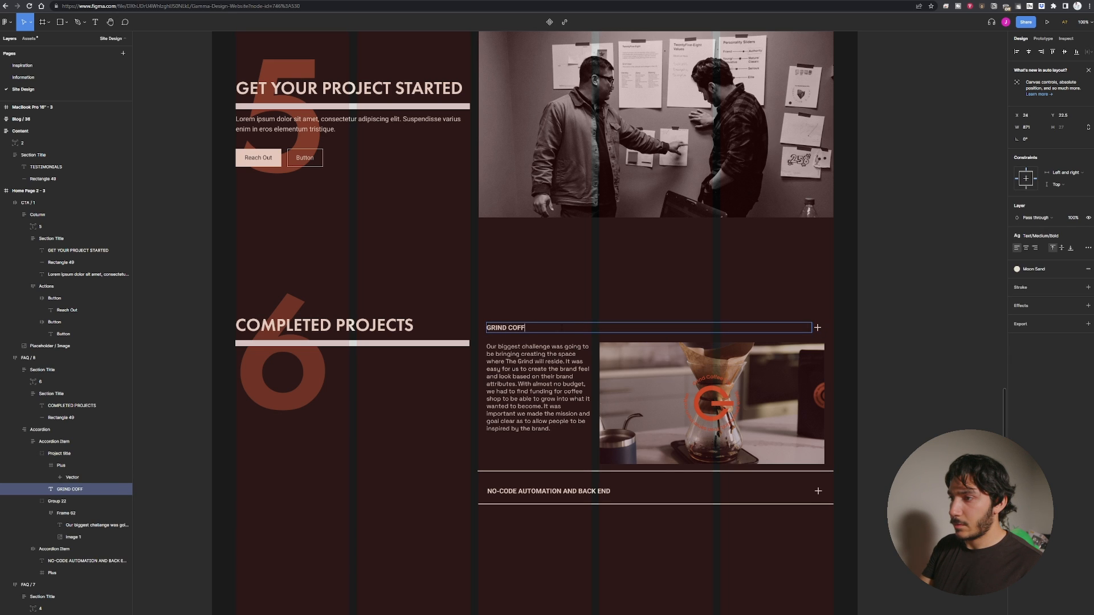
pyautogui.write('EE')
pyautogui.click(781, 284)
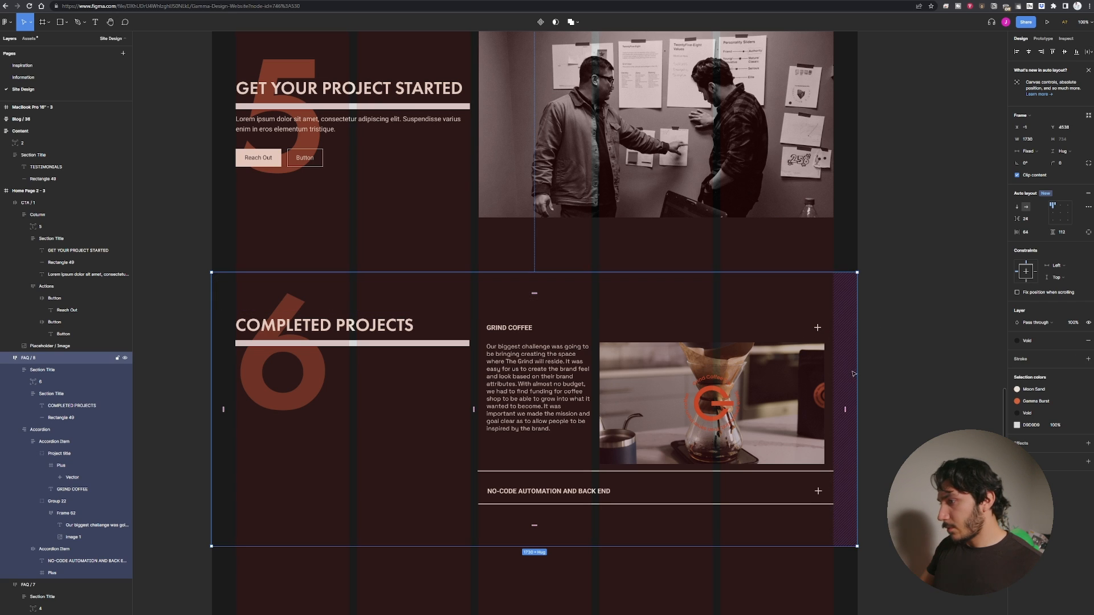
pyautogui.click(874, 438)
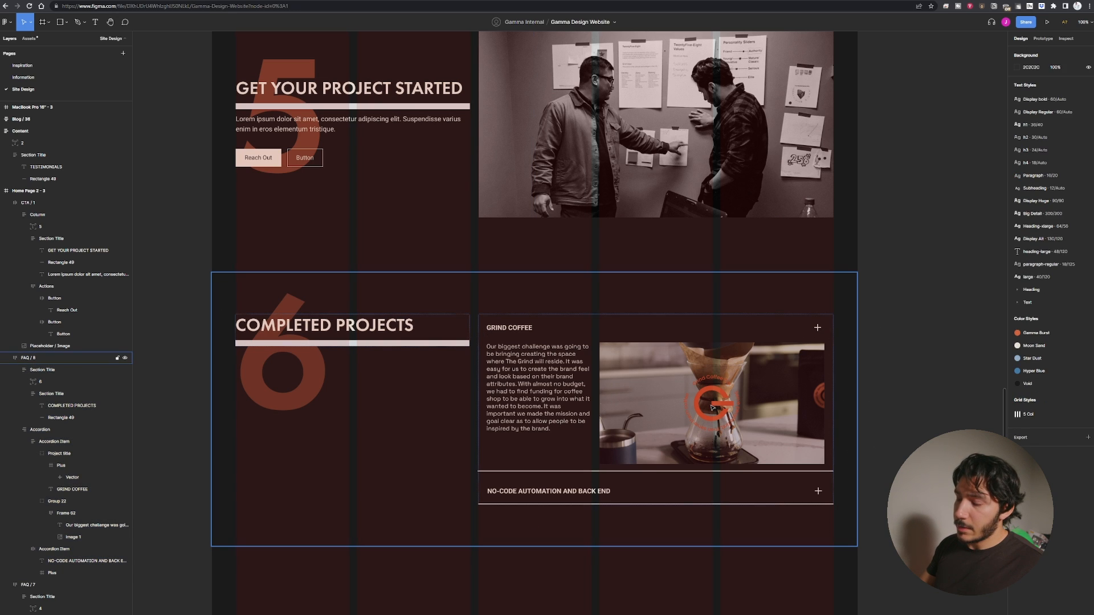
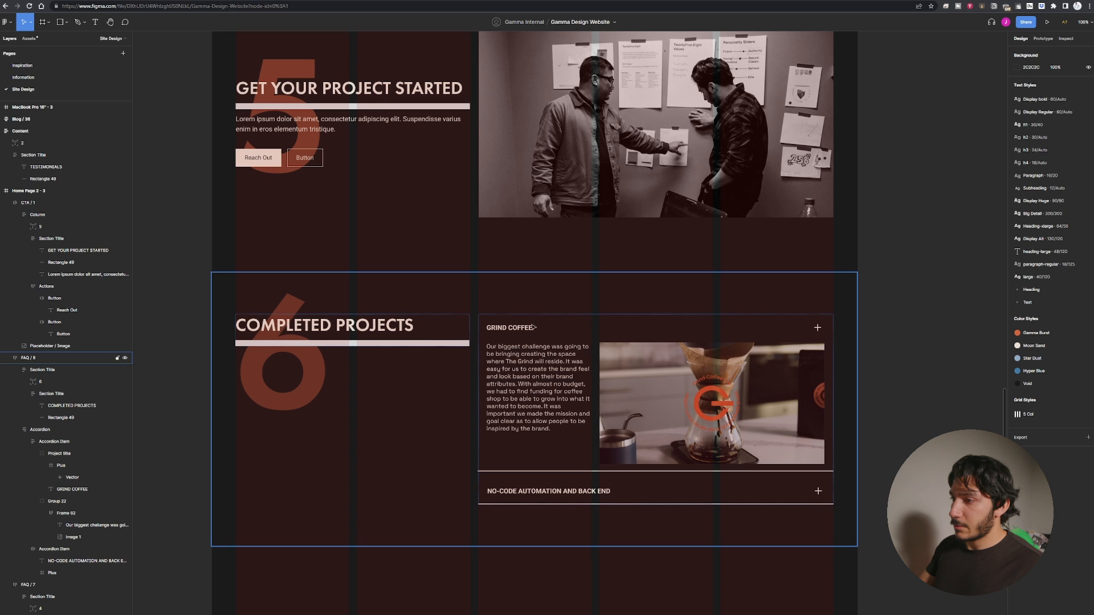
# Scroll through the new home page to review its sections down to Completed Projects.
pyautogui.scroll(-3, 662, 459)
pyautogui.scroll(3, 592, 478)
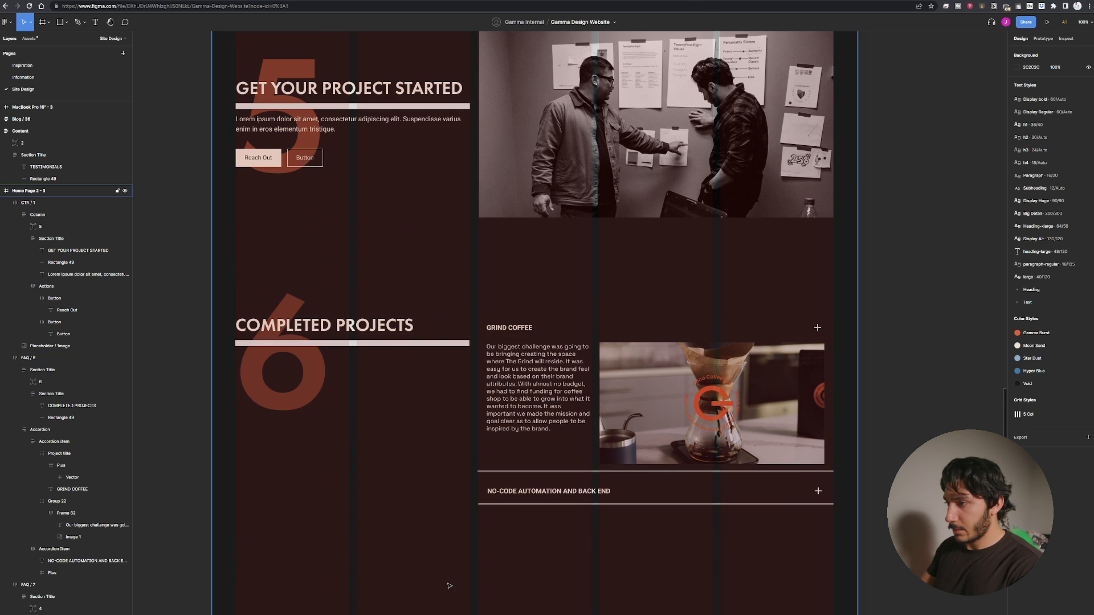
pyautogui.scroll(-5, 449, 586)
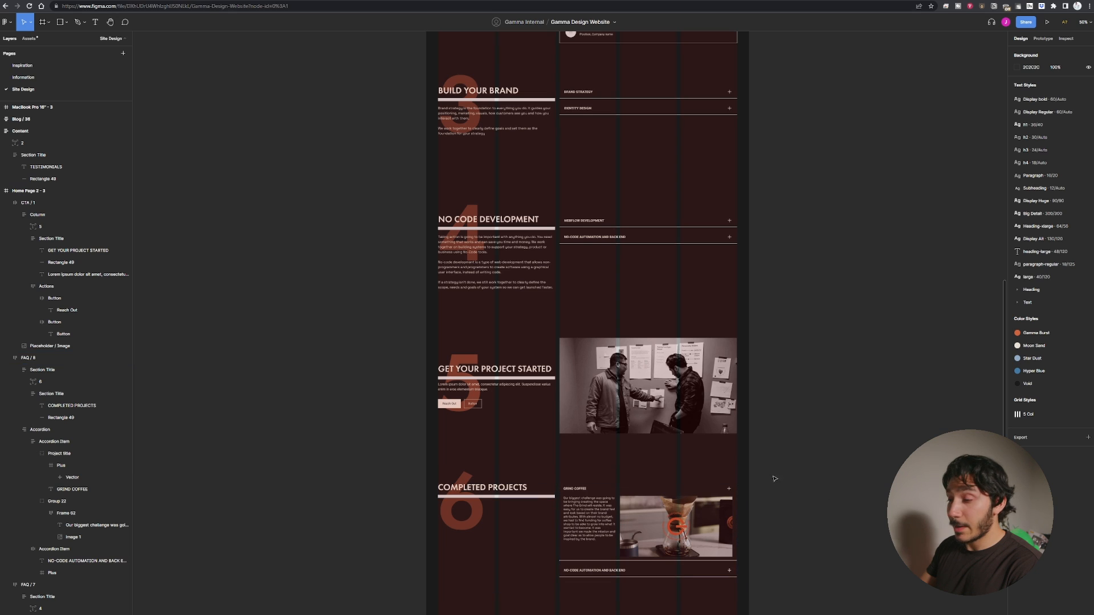
pyautogui.scroll(3, 788, 497)
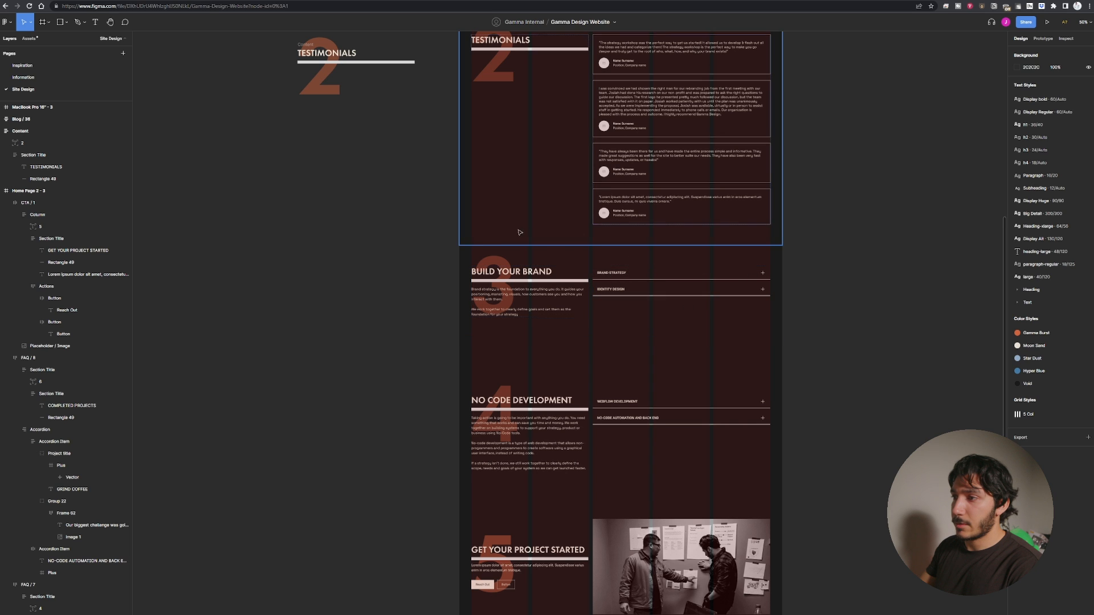
pyautogui.scroll(-6, 376, 361)
pyautogui.scroll(-2, 376, 361)
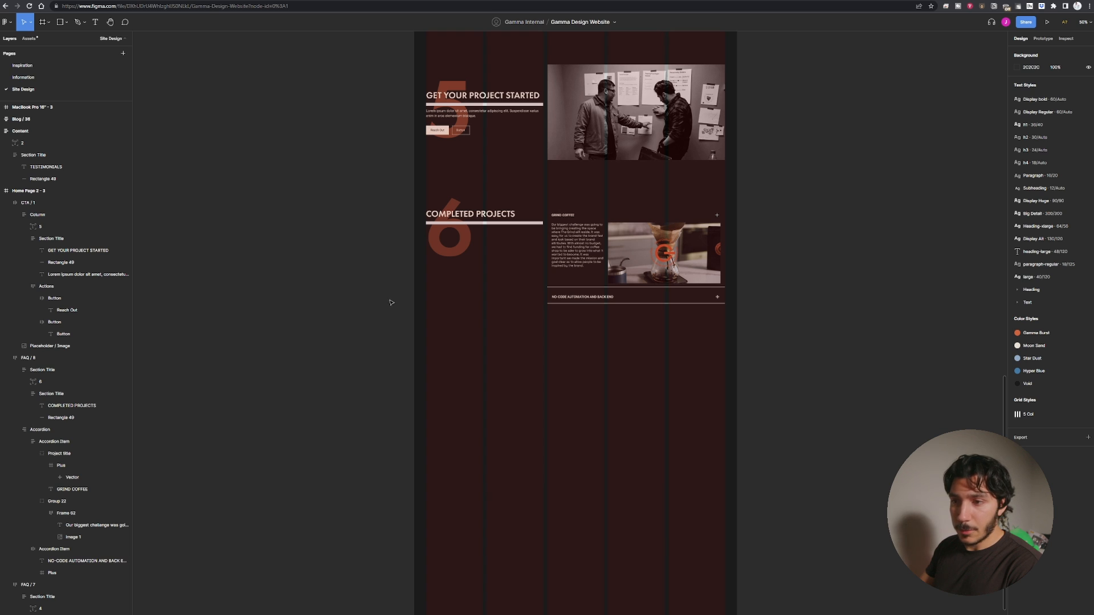
pyautogui.scroll(1, 363, 447)
pyautogui.scroll(4, 363, 446)
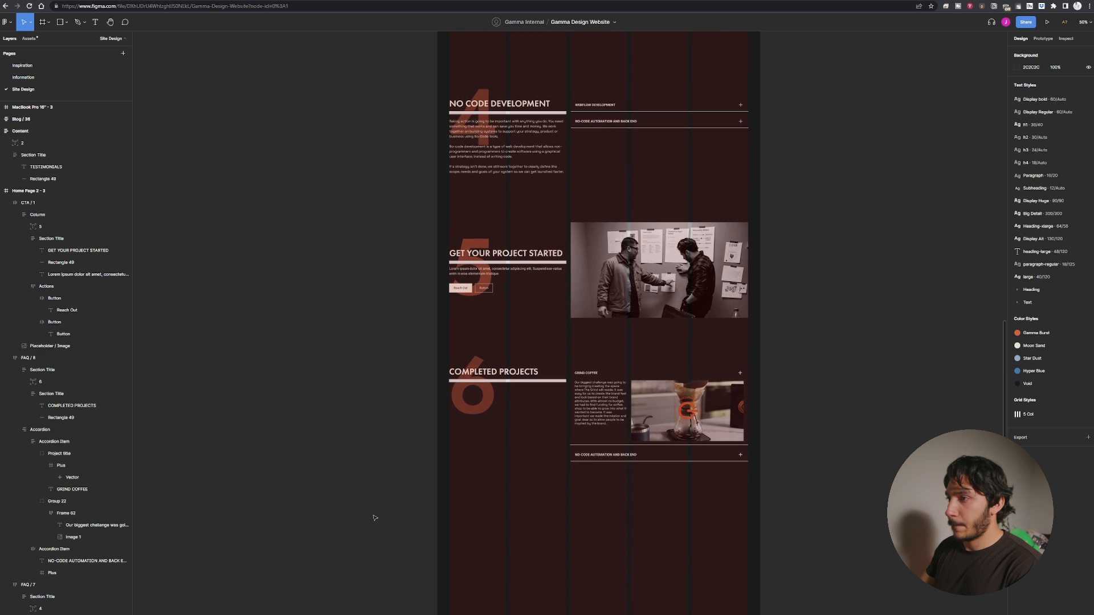
pyautogui.scroll(-1, 380, 582)
pyautogui.scroll(-1, 381, 572)
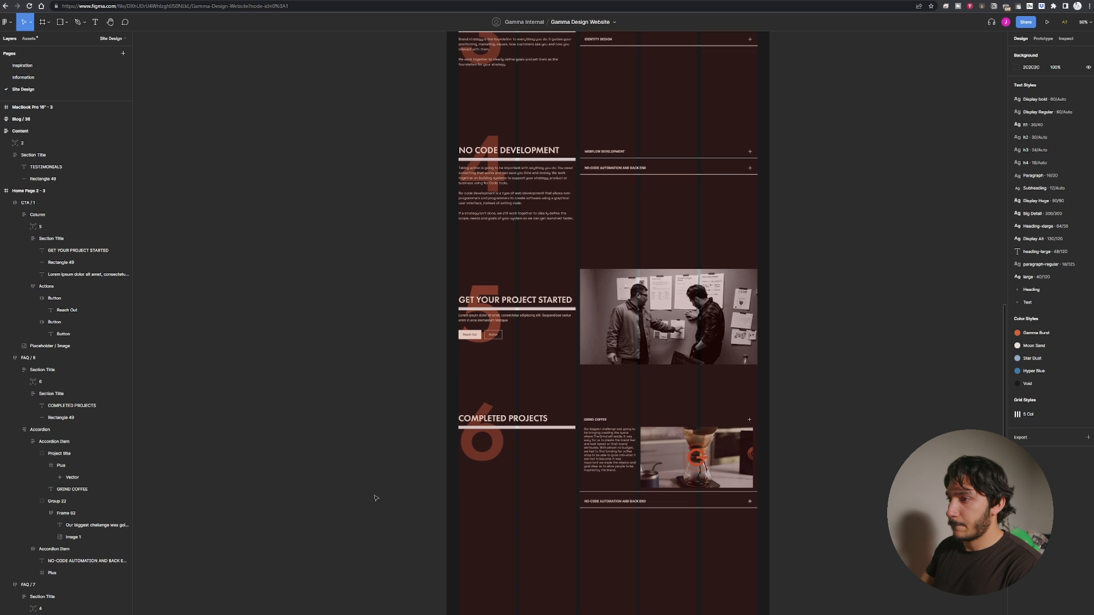
pyautogui.scroll(-5, 373, 490)
pyautogui.scroll(6, 370, 479)
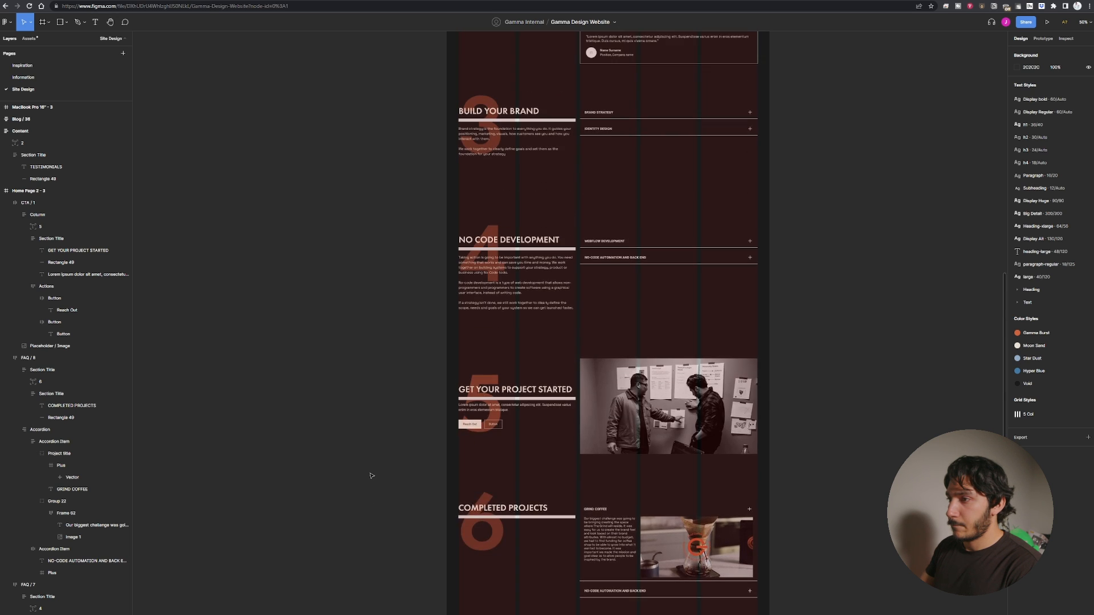
pyautogui.scroll(6, 371, 474)
pyautogui.scroll(-6, 399, 342)
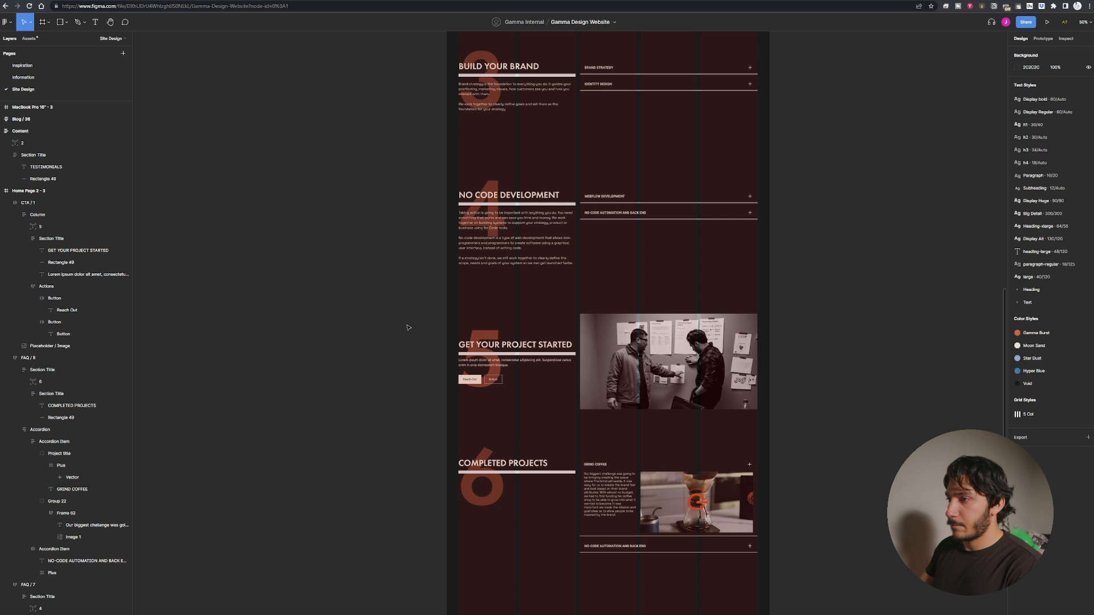
pyautogui.click(424, 329)
pyautogui.click(782, 314)
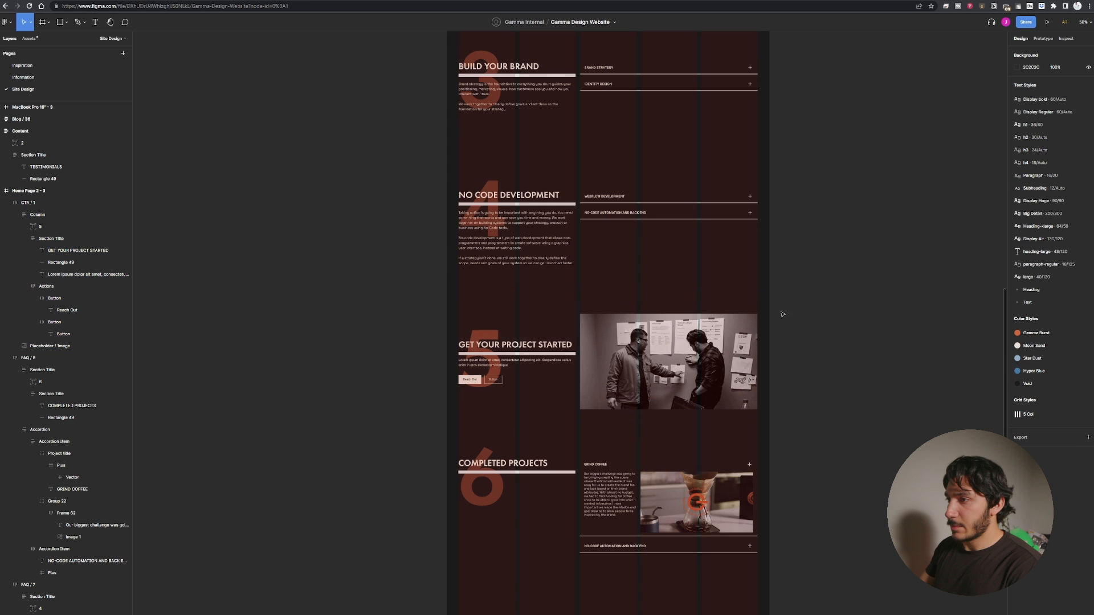
pyautogui.scroll(6, 782, 314)
pyautogui.scroll(-6, 644, 254)
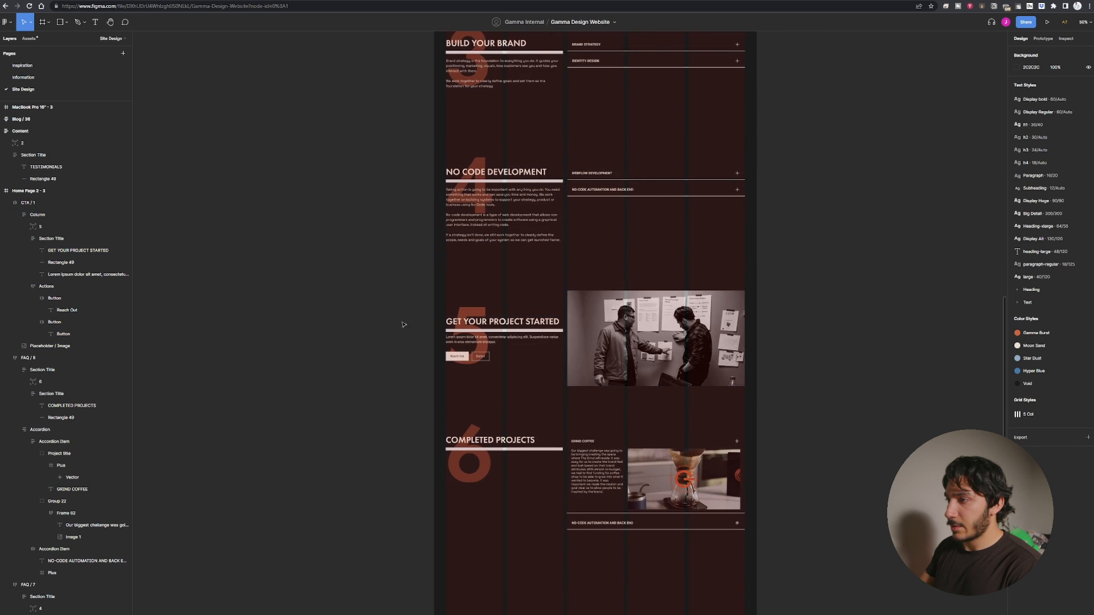
pyautogui.scroll(-2, 402, 324)
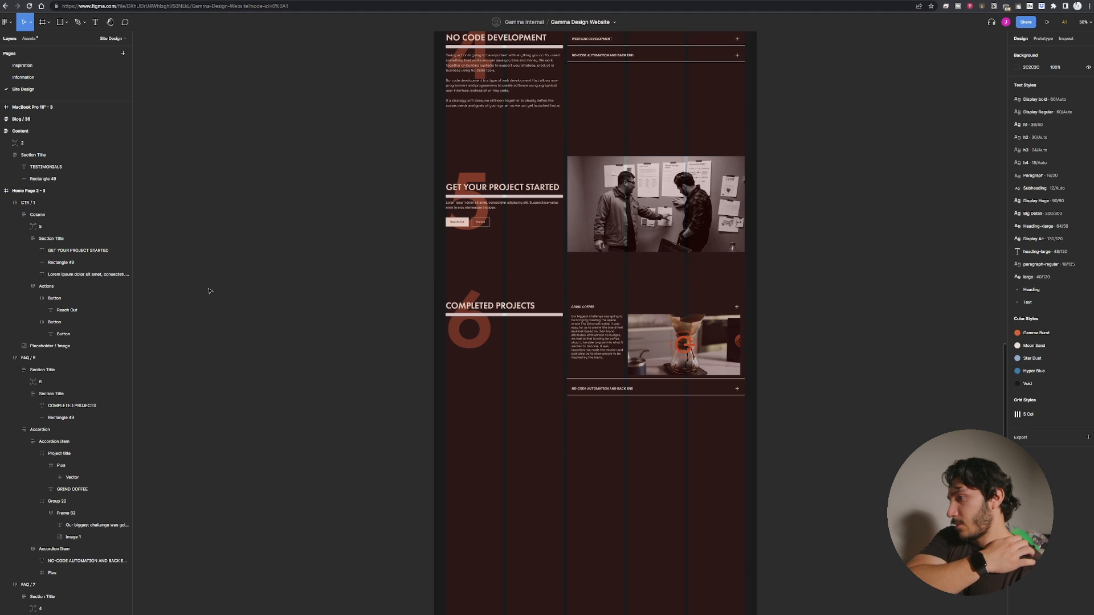
# Inspect the Completed Projects accordion item and the header's title column layers.
pyautogui.click(500, 308)
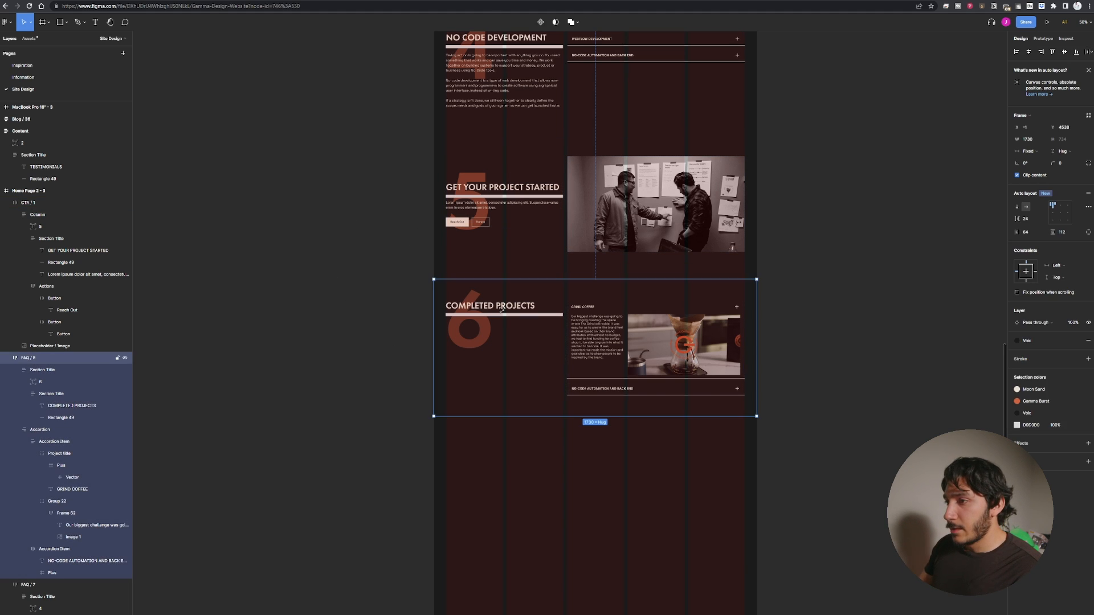
pyautogui.doubleClick(744, 357)
pyautogui.doubleClick(743, 357)
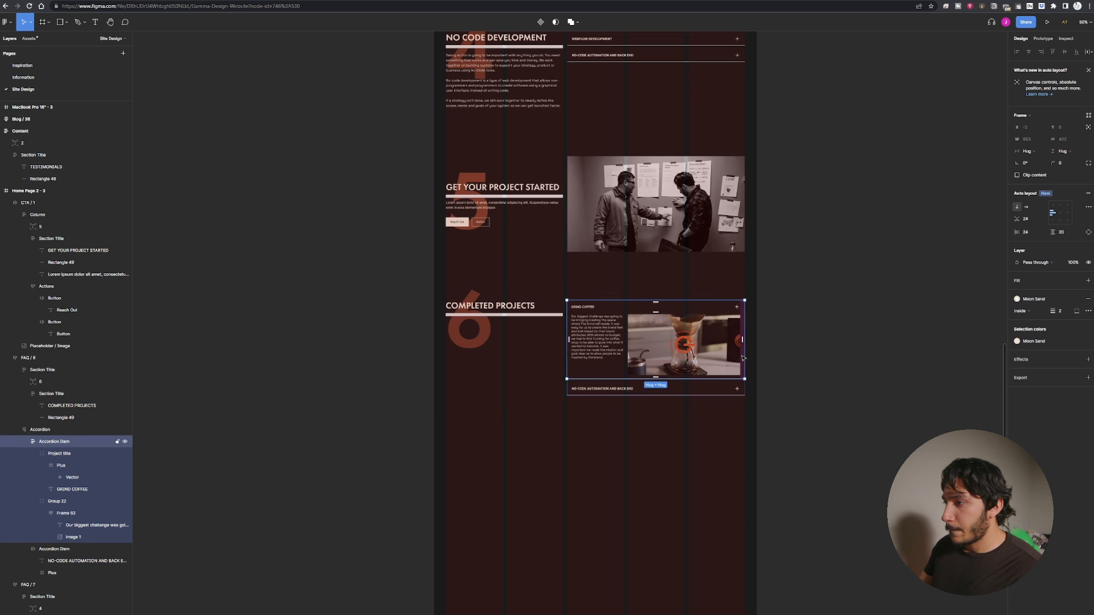
pyautogui.click(784, 410)
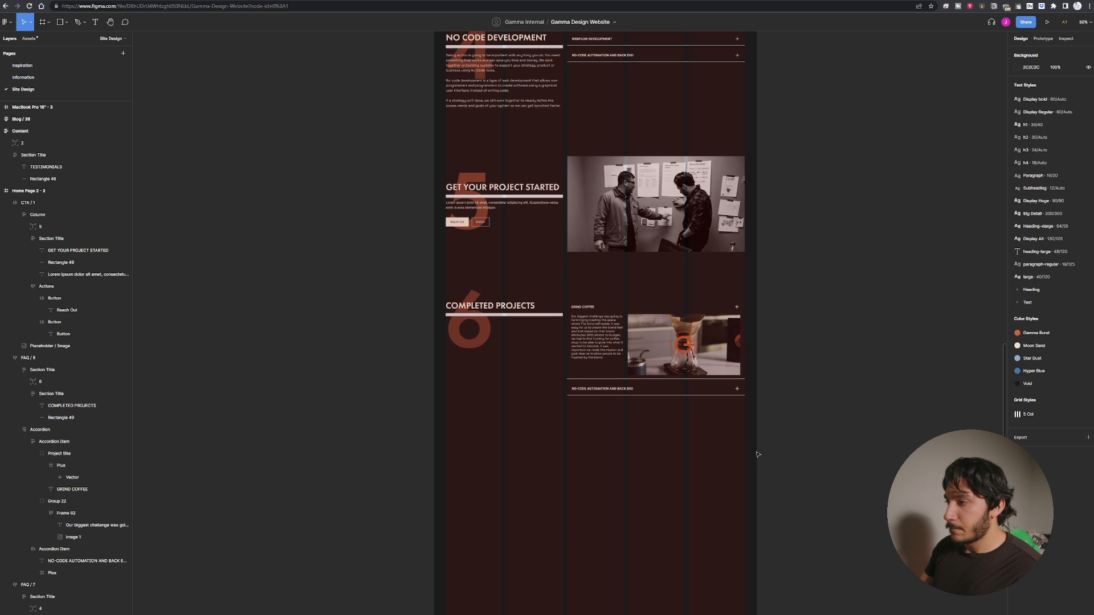
pyautogui.scroll(-5, 525, 526)
pyautogui.scroll(5, 524, 526)
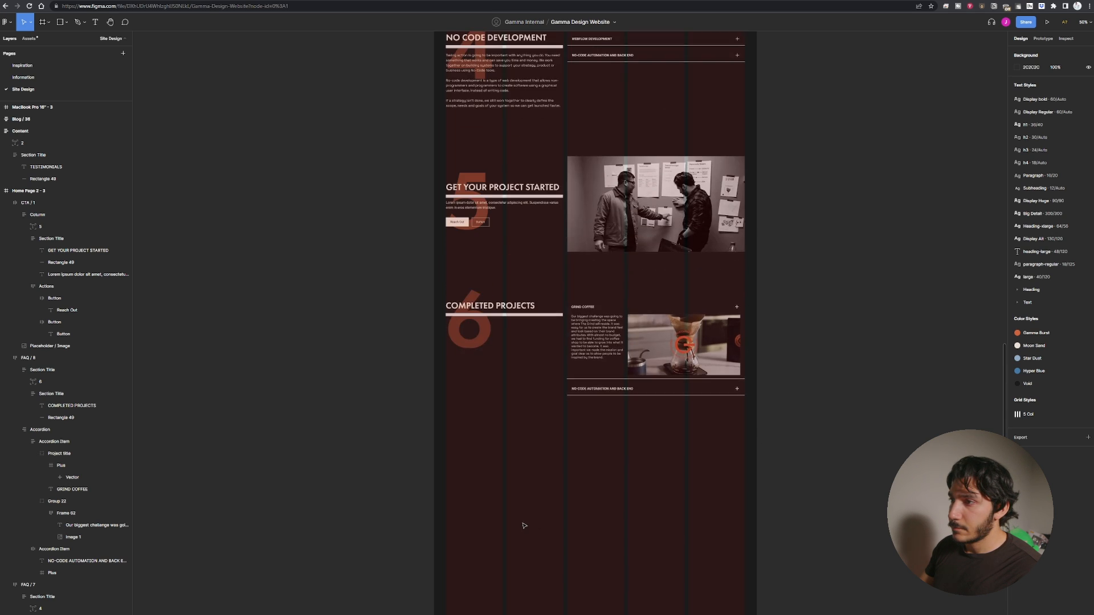
pyautogui.scroll(12, 524, 526)
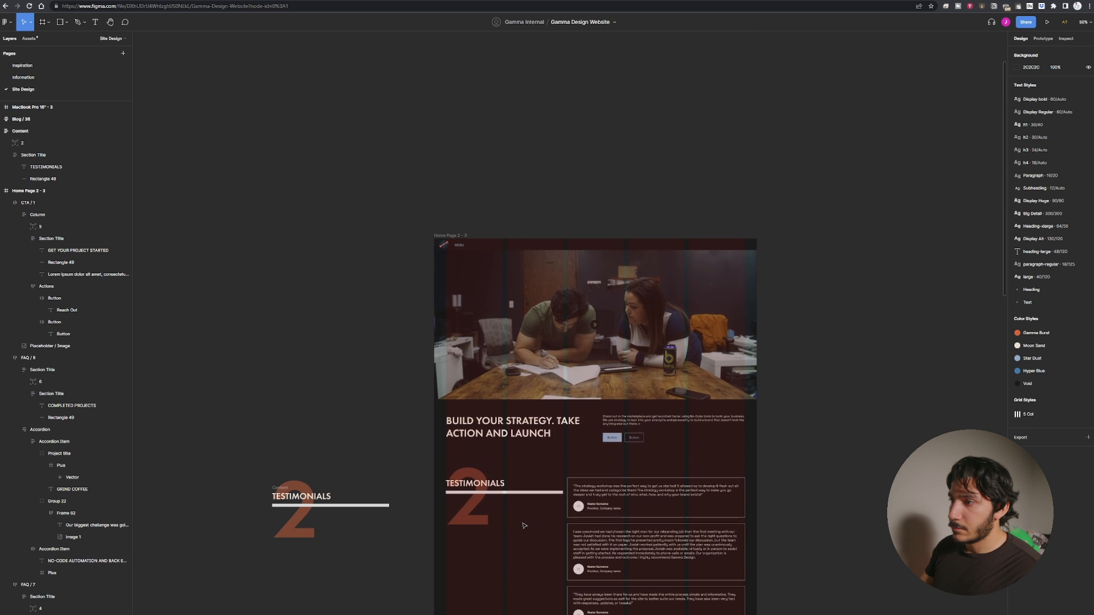
pyautogui.scroll(-10, 524, 526)
pyautogui.scroll(11, 524, 524)
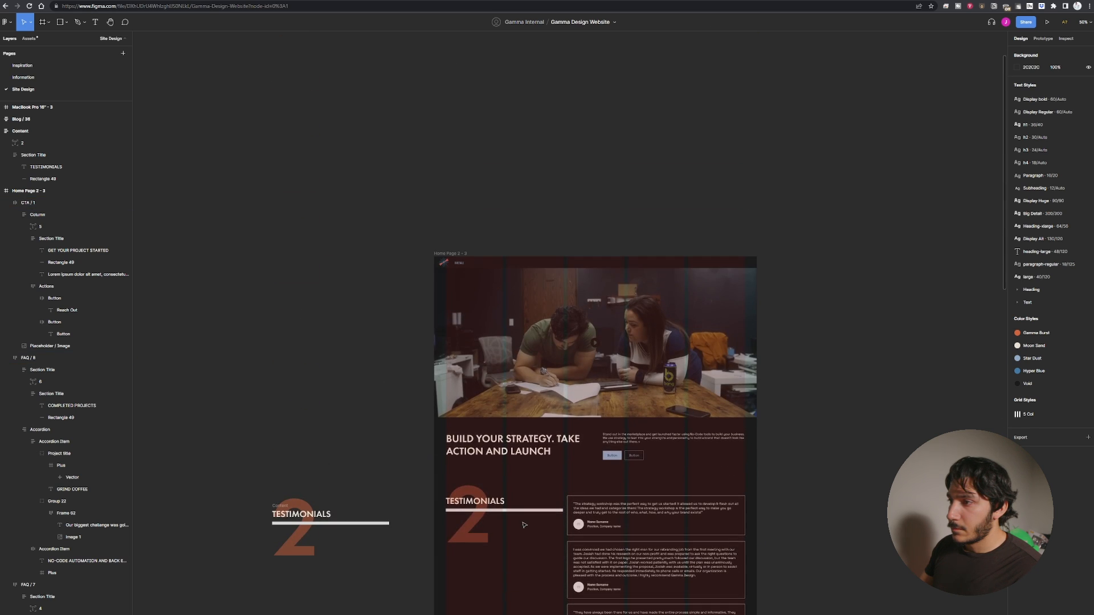
pyautogui.click(536, 439)
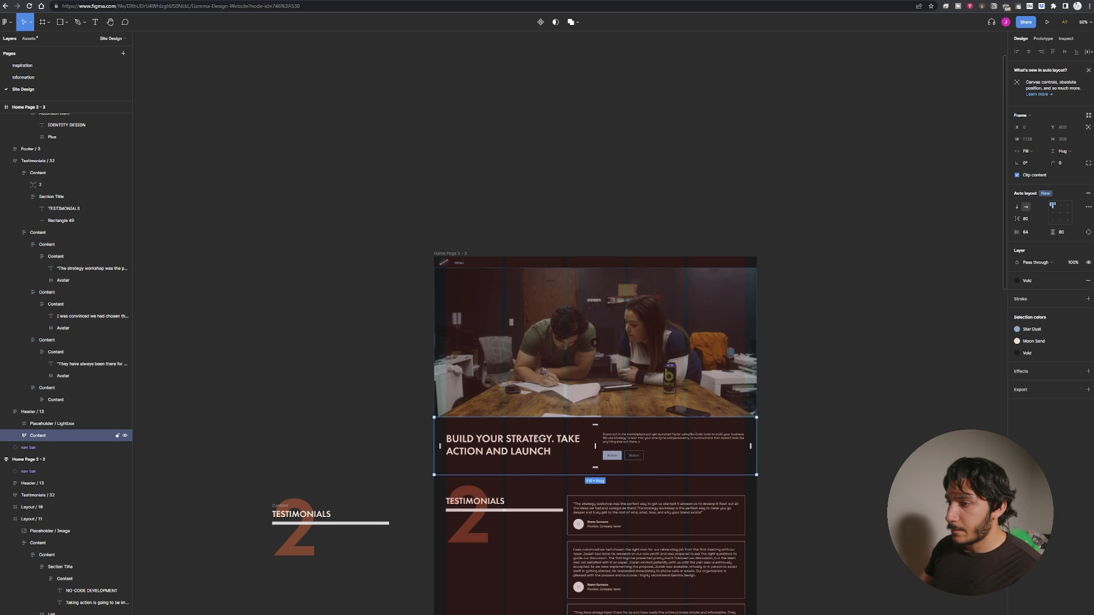
pyautogui.doubleClick(529, 447)
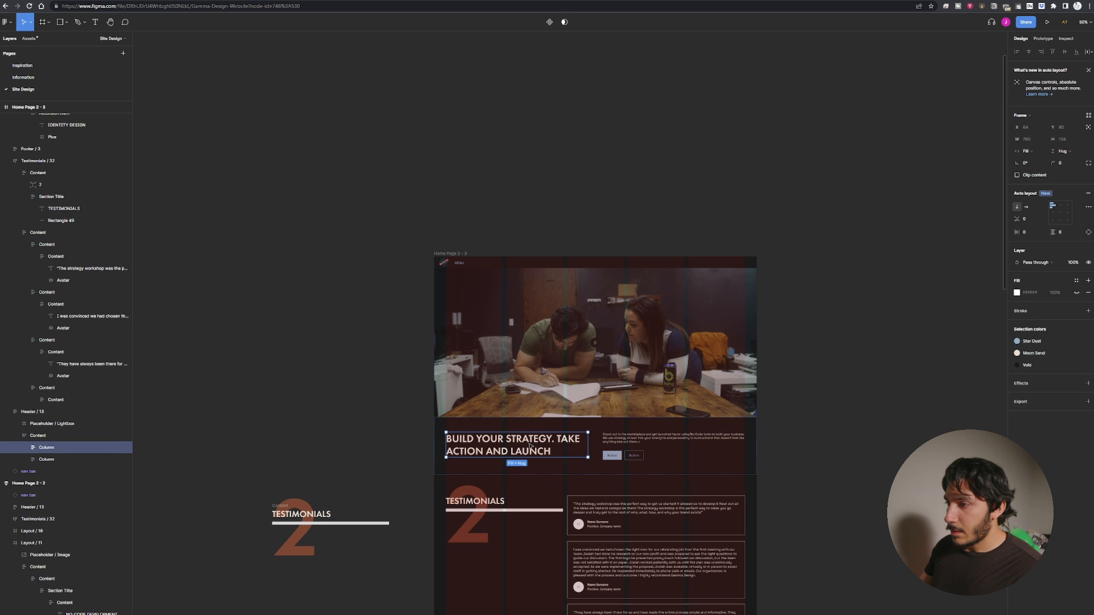
pyautogui.click(508, 511)
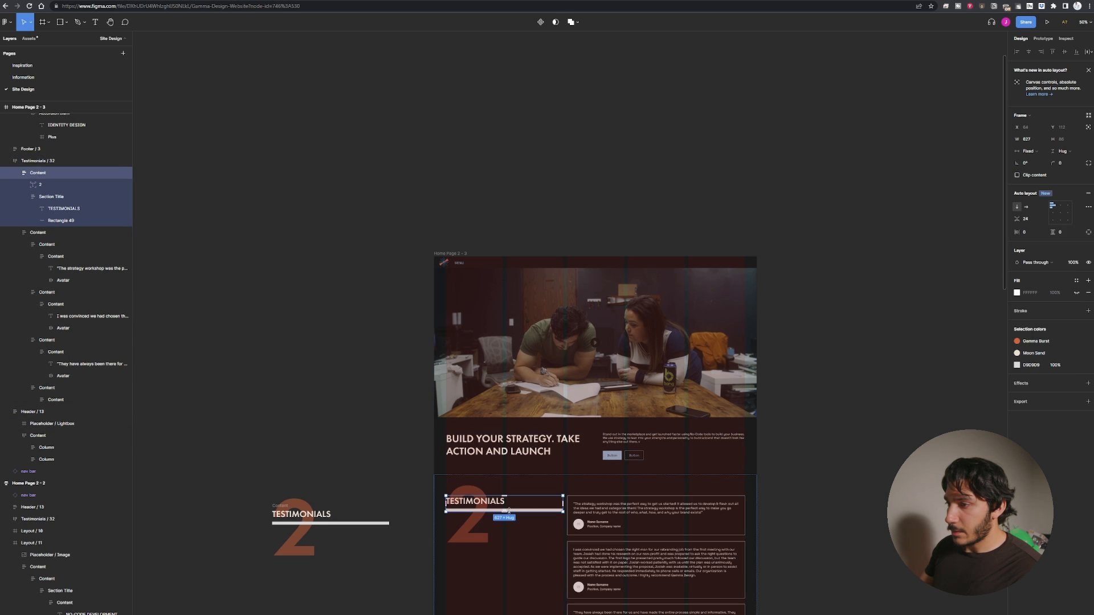
pyautogui.doubleClick(530, 455)
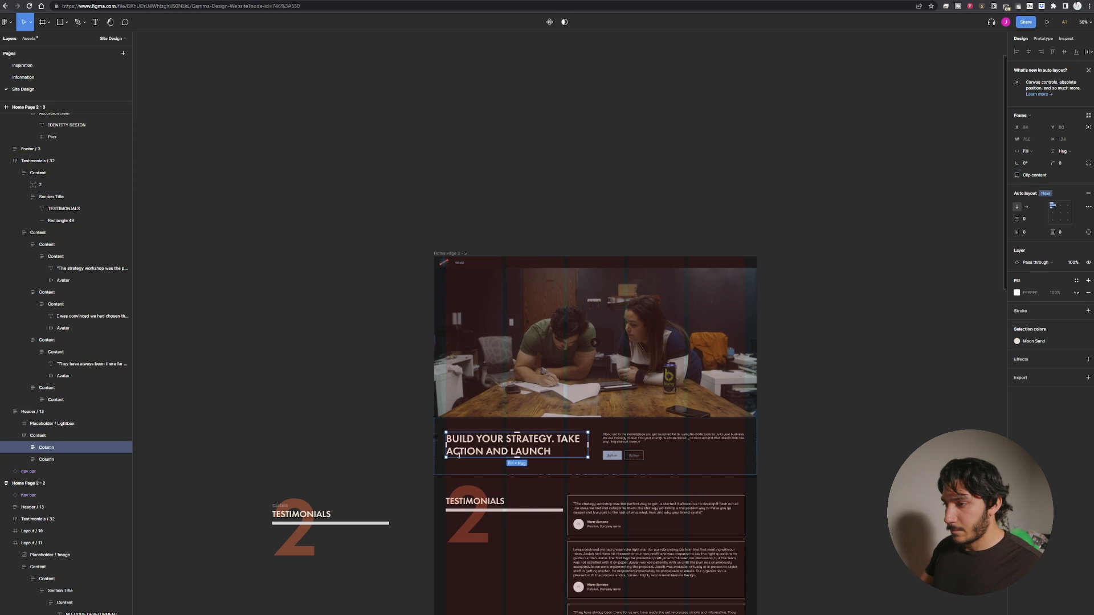
pyautogui.press('r')
pyautogui.moveTo(446, 462); pyautogui.dragTo(478, 464)
pyautogui.hotkey('ctrl', 'z')
pyautogui.hotkey('ctrl', 'z')
pyautogui.hotkey('ctrl', 'shift', 'z')
# Scroll through the page and zoom out to compare the home page frames side by side.
pyautogui.click(484, 498)
pyautogui.scroll(-3, 486, 502)
pyautogui.click(582, 311)
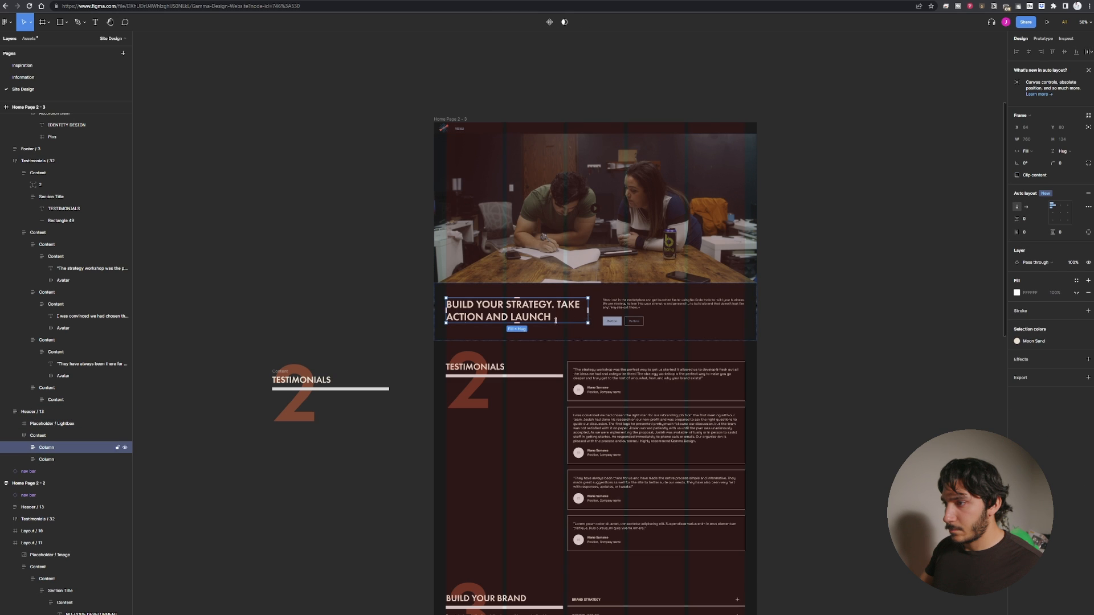
pyautogui.click(265, 321)
pyautogui.scroll(-3, 266, 318)
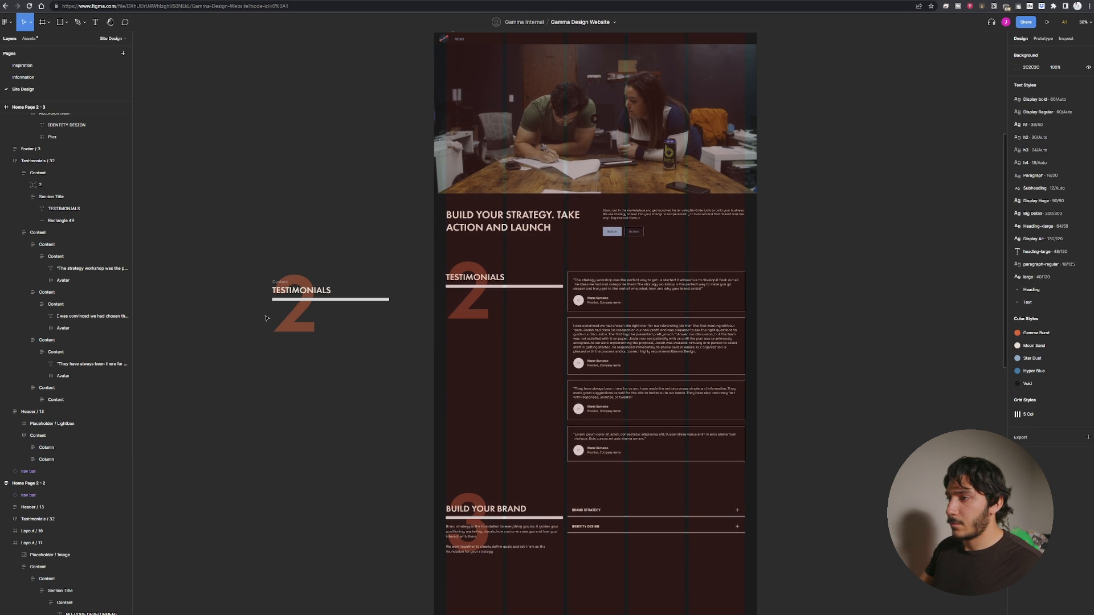
pyautogui.scroll(-3, 364, 266)
pyautogui.scroll(-20, 375, 335)
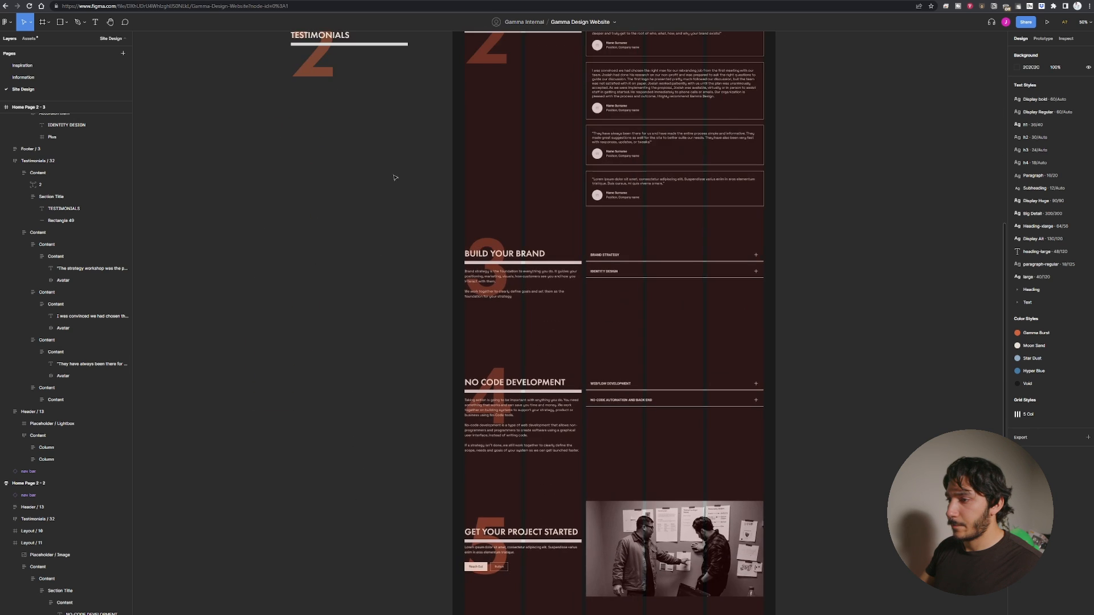
pyautogui.scroll(6, 367, 361)
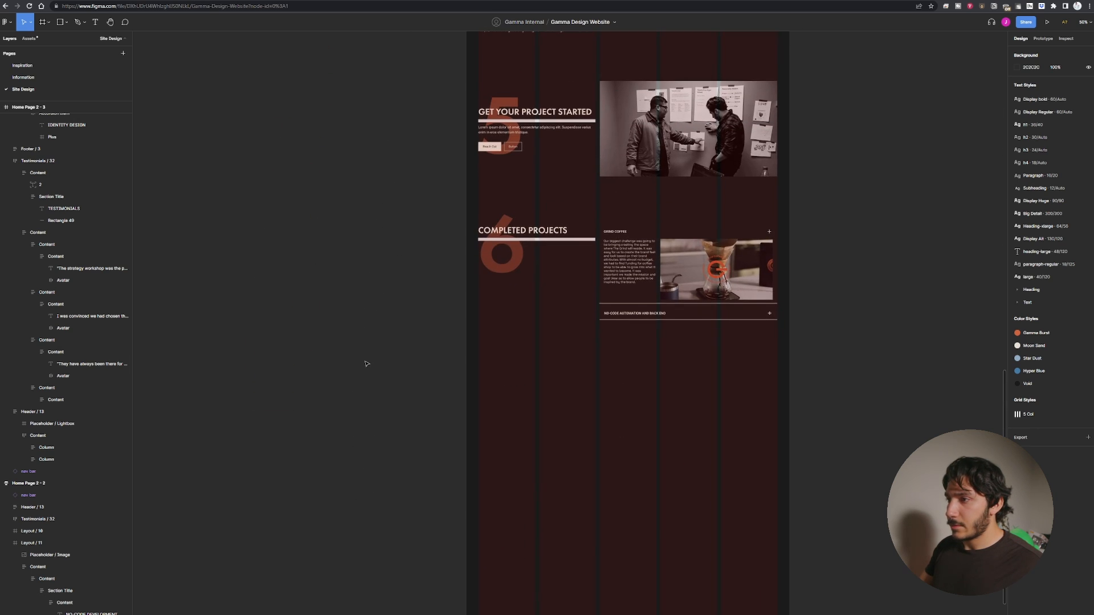
pyautogui.keyDown('ctrl'); pyautogui.scroll(-6, 366, 361); pyautogui.keyUp('ctrl')
pyautogui.hscroll(-3, 375, 382)
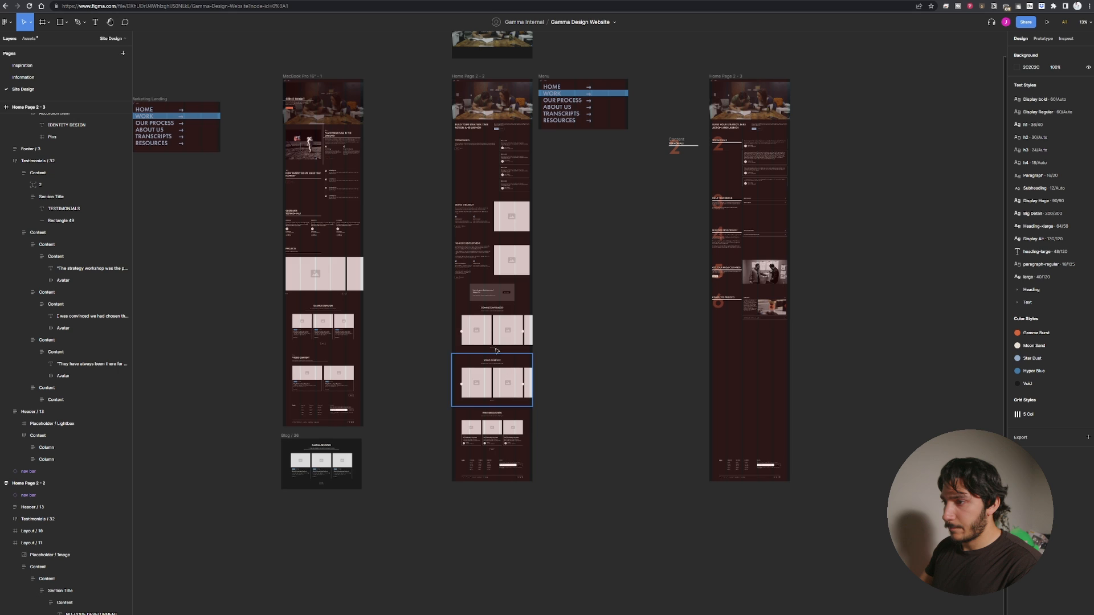
pyautogui.keyDown('ctrl'); pyautogui.scroll(3, 573, 342); pyautogui.keyUp('ctrl')
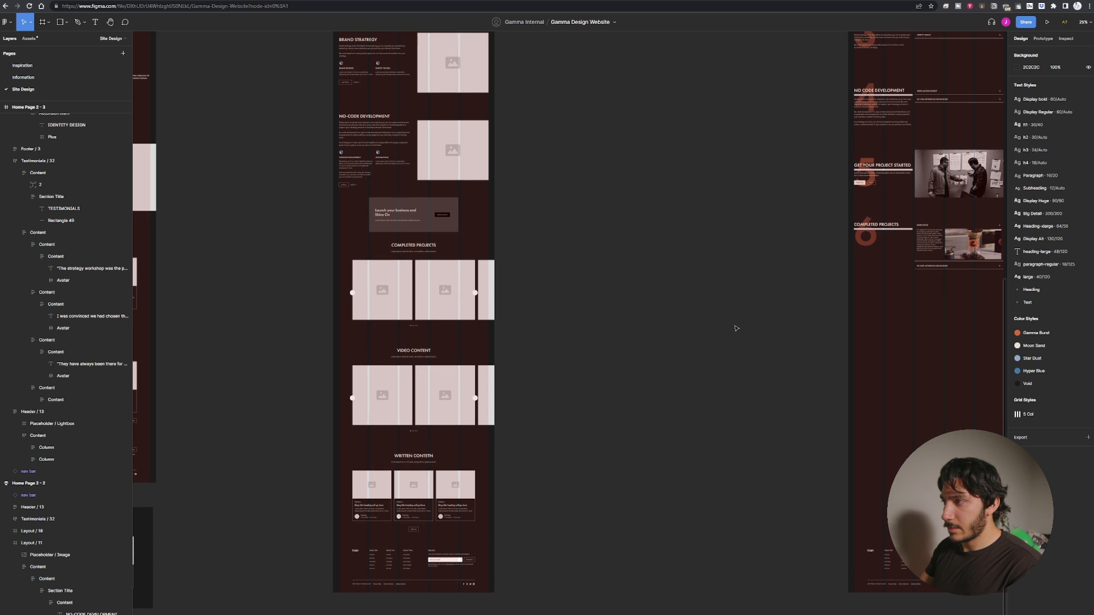
# Duplicate the Completed Projects section directly beneath the original.
pyautogui.moveTo(981, 291); pyautogui.dragTo(559, 365)
pyautogui.hotkey('ctrl', '+')
pyautogui.moveTo(774, 388); pyautogui.dragTo(343, 230)
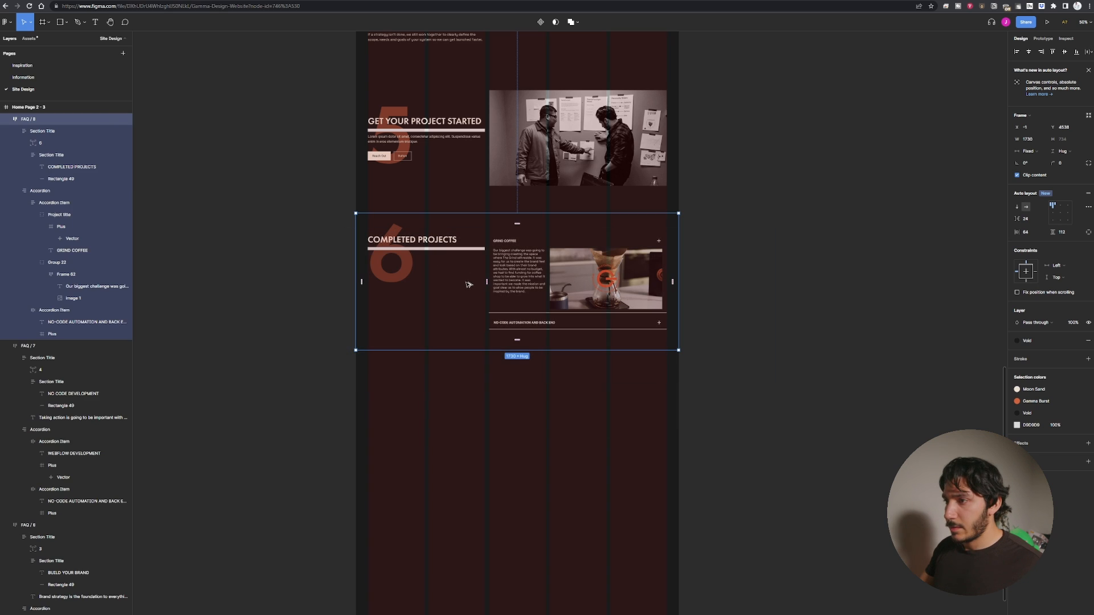
pyautogui.keyDown('alt'); pyautogui.moveTo(464, 282); pyautogui.dragTo(480, 414); pyautogui.keyUp('alt')
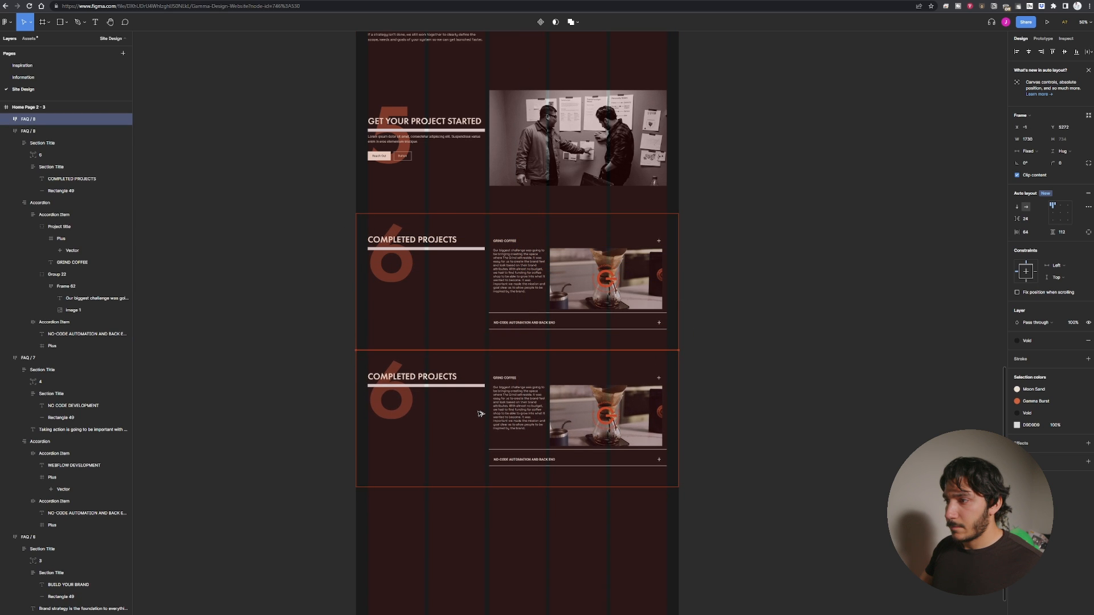
pyautogui.press('Escape')
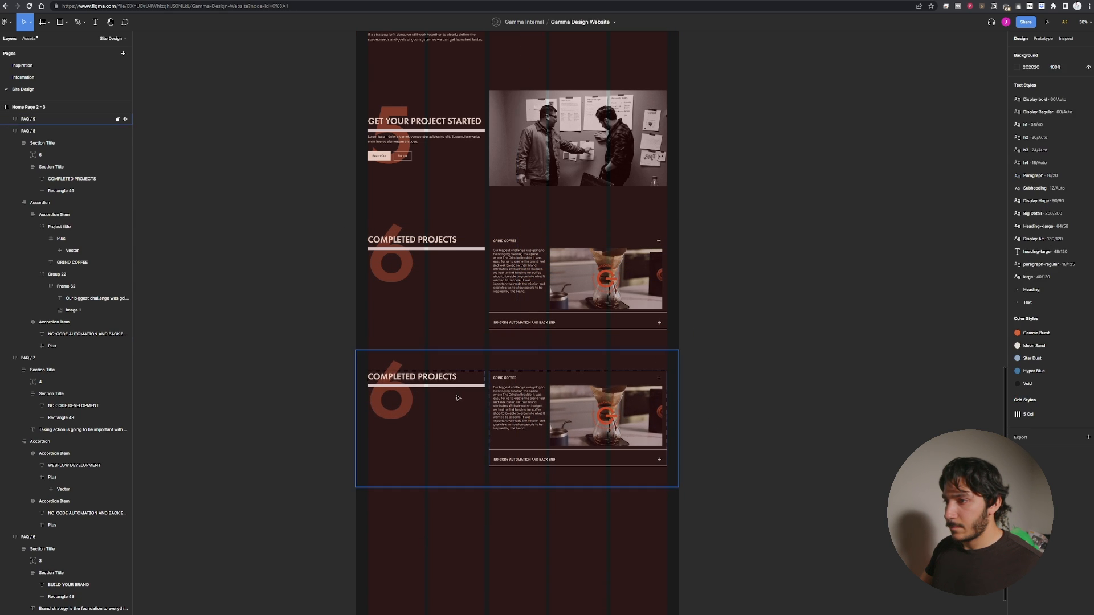
# Change the duplicated section's title to VIDEO CONTENT.
pyautogui.click(414, 375)
pyautogui.click(414, 375)
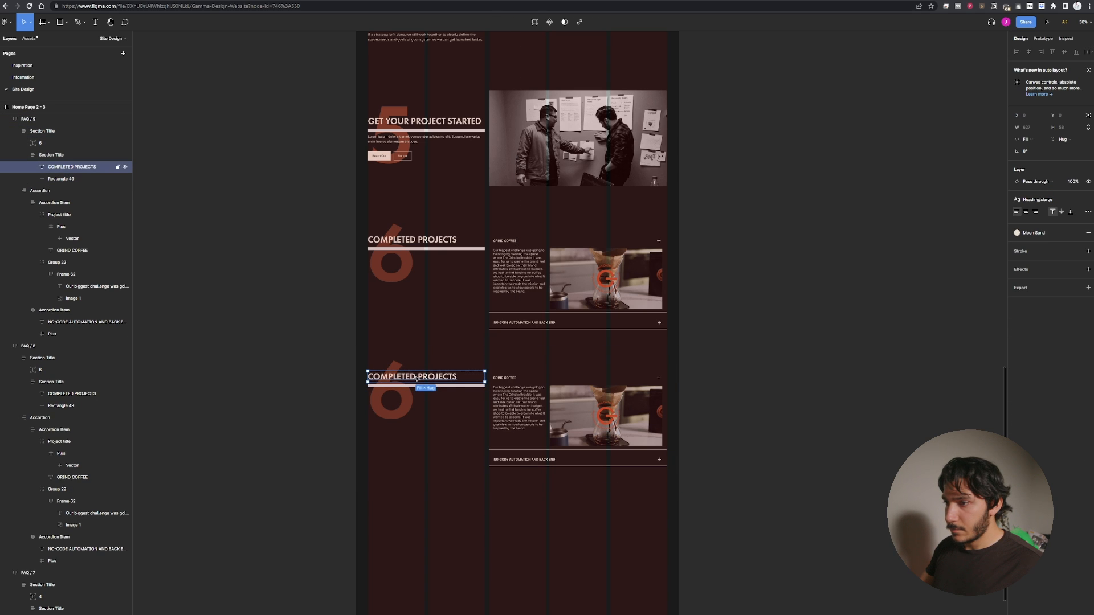
pyautogui.doubleClick(415, 378)
pyautogui.write('CON')
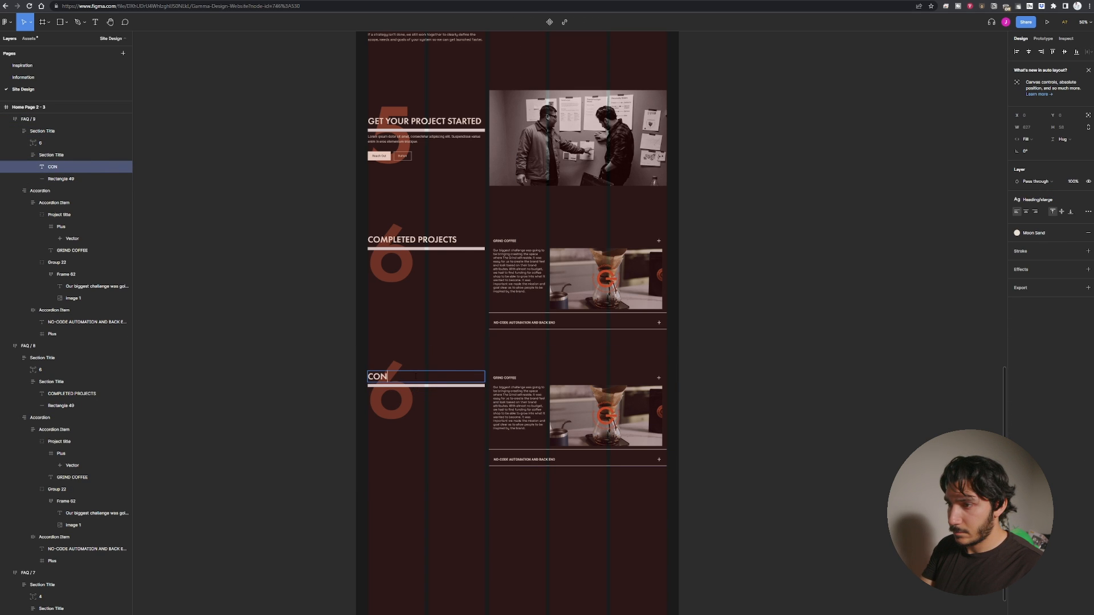
pyautogui.write('TA')
pyautogui.press('BackSpace')
pyautogui.press('BackSpace')
pyautogui.press('BackSpace')
pyautogui.press('BackSpace')
pyautogui.press('BackSpace')
pyautogui.write('VID')
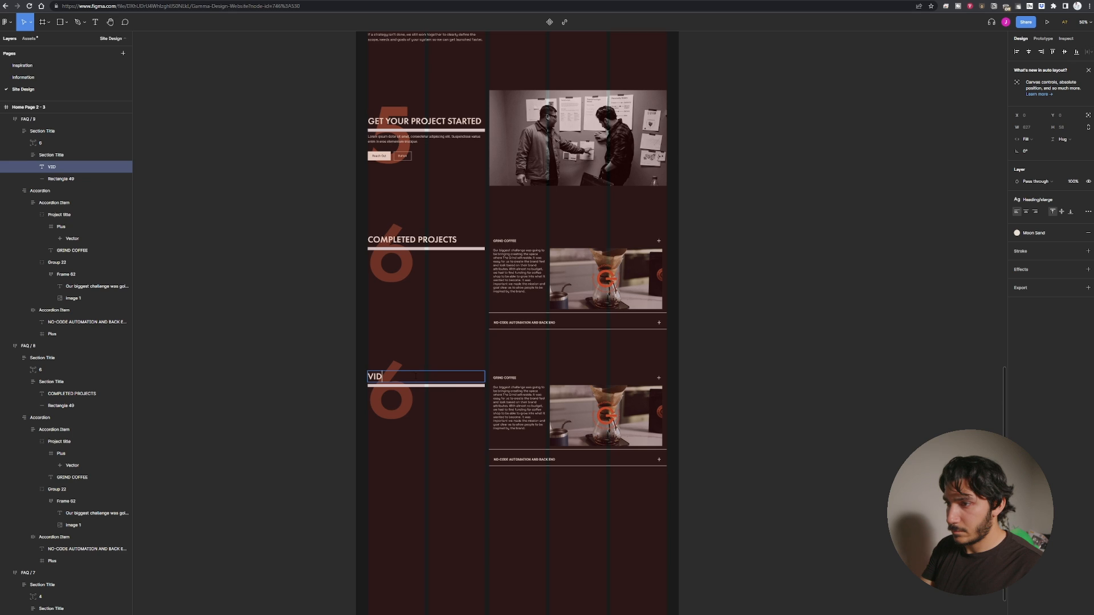
pyautogui.write('EO CONTNET')
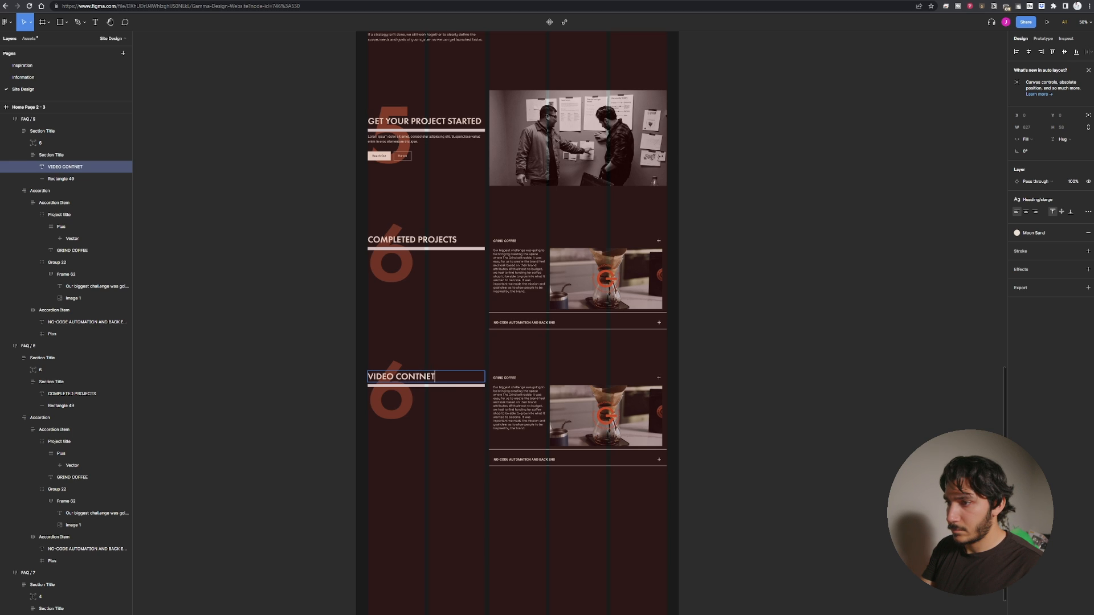
pyautogui.press('BackSpace')
pyautogui.press('BackSpace')
pyautogui.press('BackSpace')
pyautogui.press('BackSpace')
pyautogui.write('TENT')
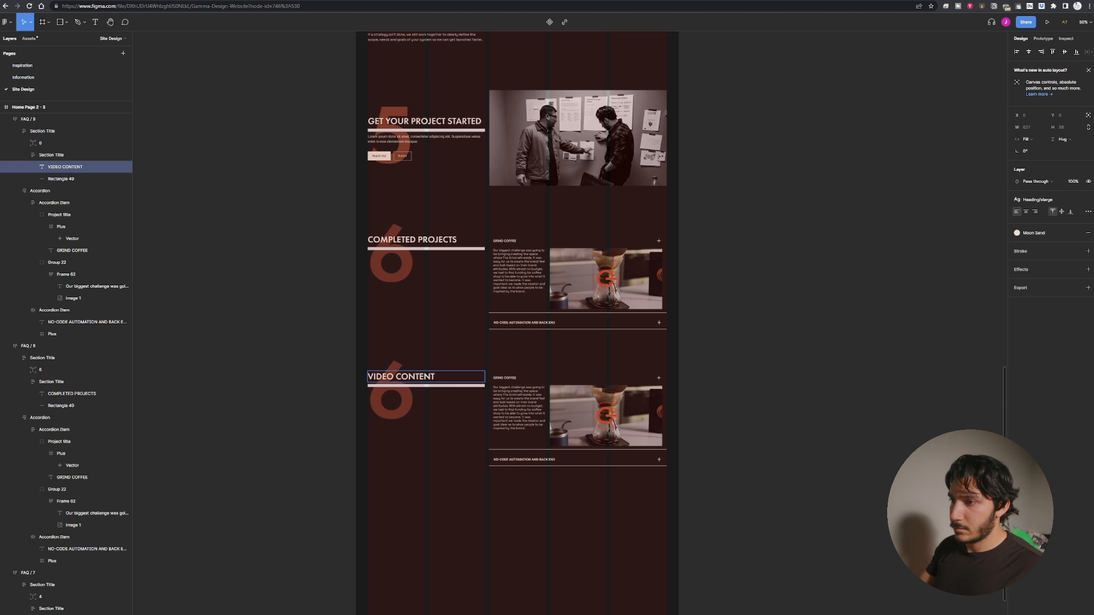
# Change the duplicated section's large background number to 7.
pyautogui.press('Escape')
pyautogui.click(259, 338)
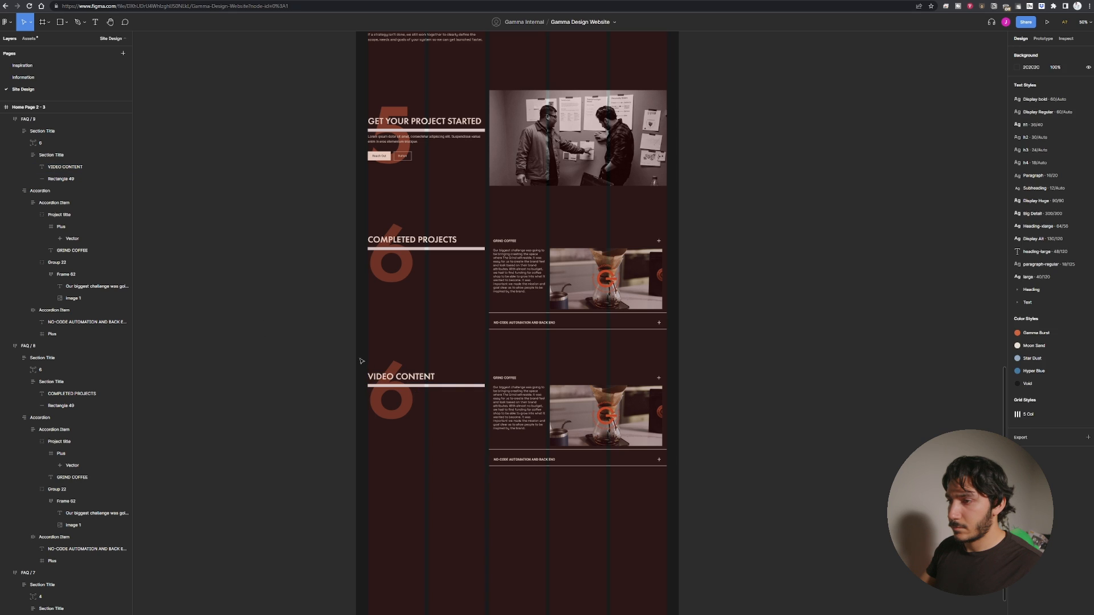
pyautogui.click(383, 397)
pyautogui.write('7')
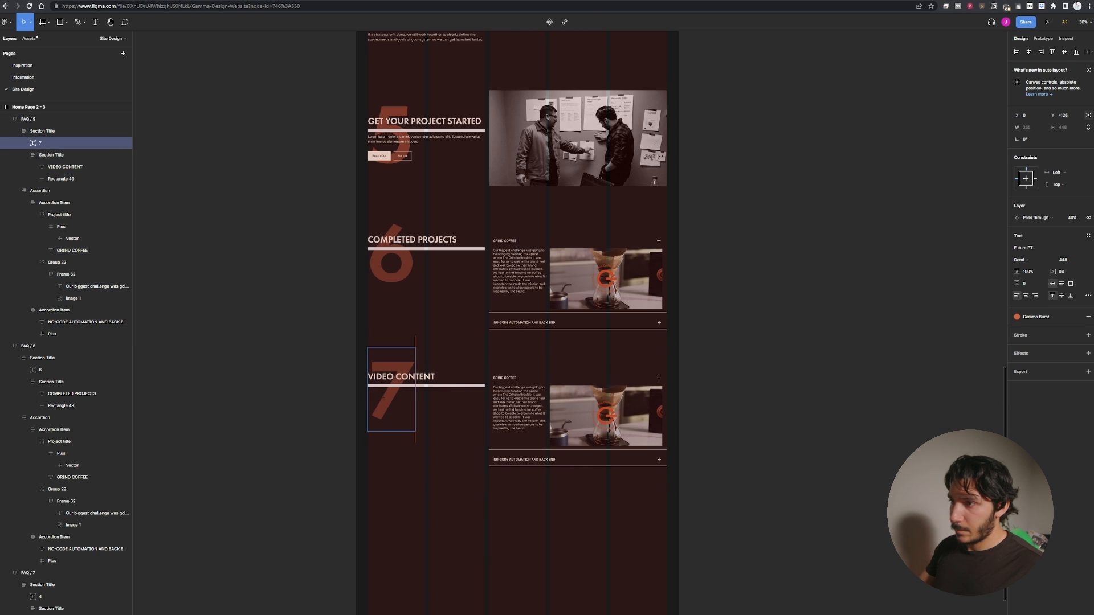
# Select the Video Content section frame and set its top padding to 224.
pyautogui.press('Escape')
pyautogui.click(198, 298)
pyautogui.moveTo(783, 484); pyautogui.dragTo(322, 365)
pyautogui.click(514, 358)
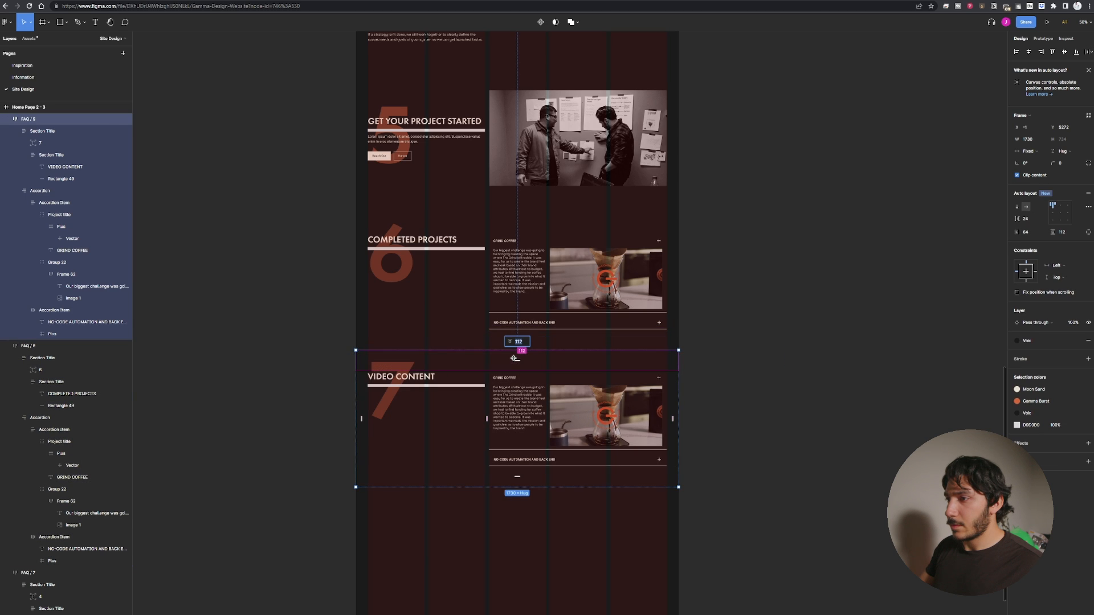
pyautogui.write('22')
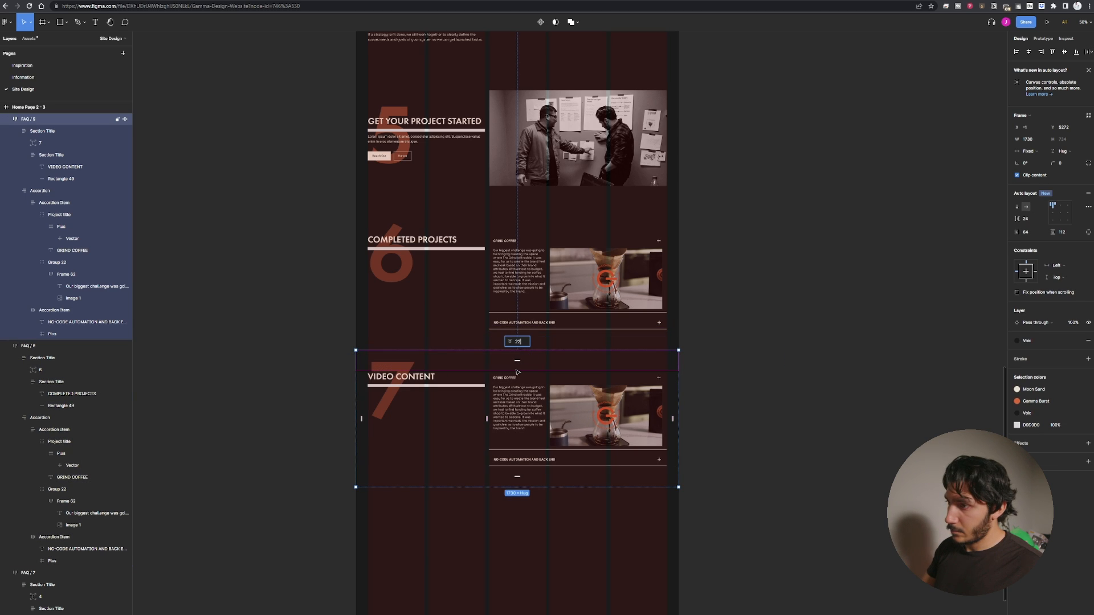
pyautogui.write('4')
pyautogui.press('Return')
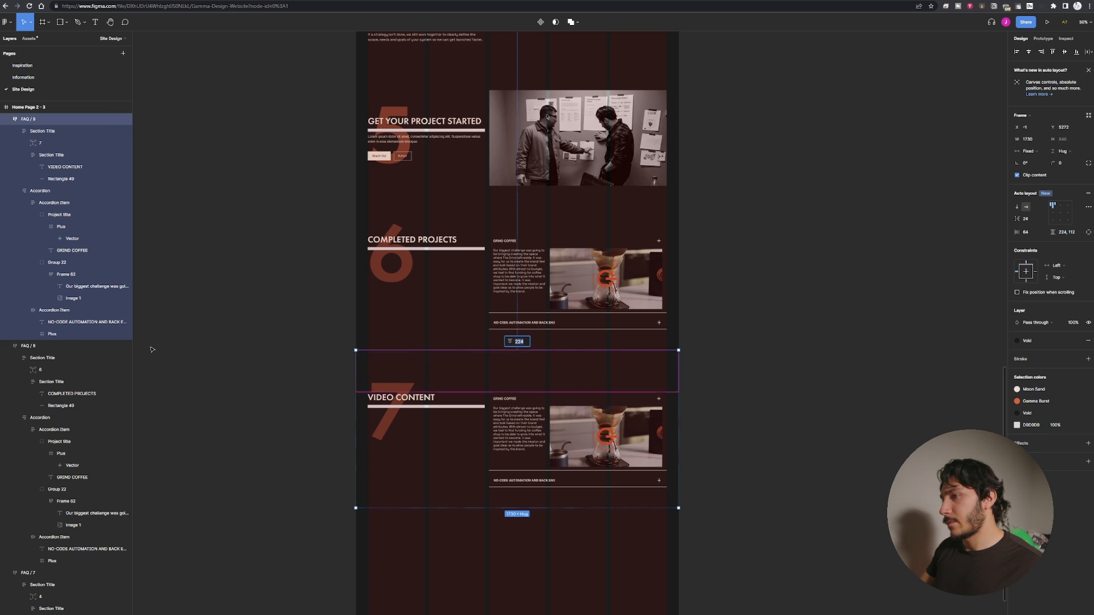
# Scroll through the page to review the new Video Content section against the rest of the layout.
pyautogui.click(297, 411)
pyautogui.scroll(3, 297, 410)
pyautogui.scroll(1, 297, 410)
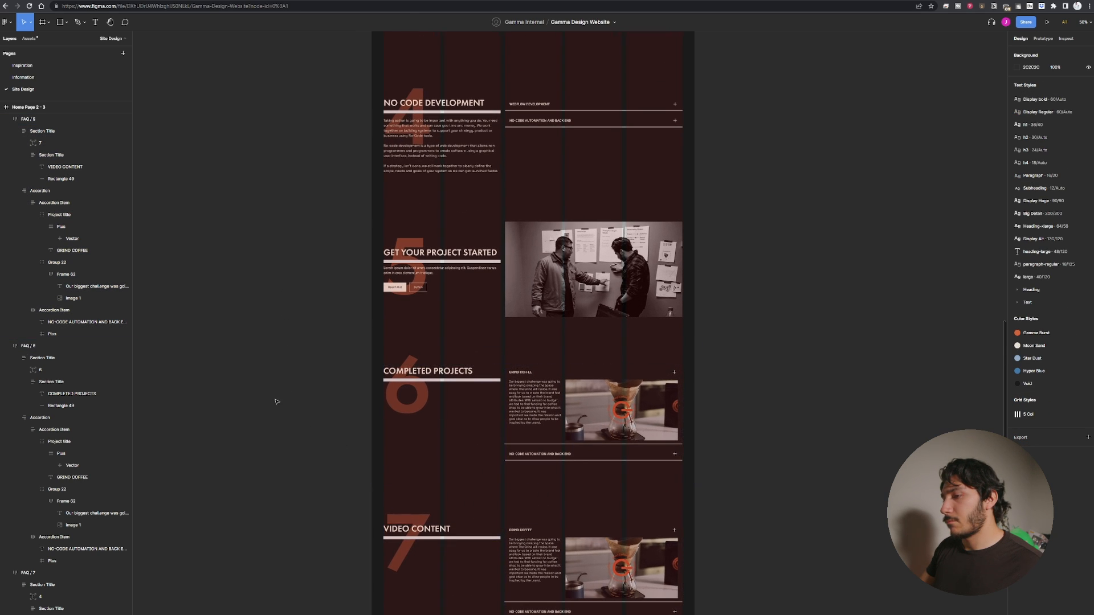
pyautogui.scroll(2, 328, 349)
pyautogui.scroll(-15, 328, 348)
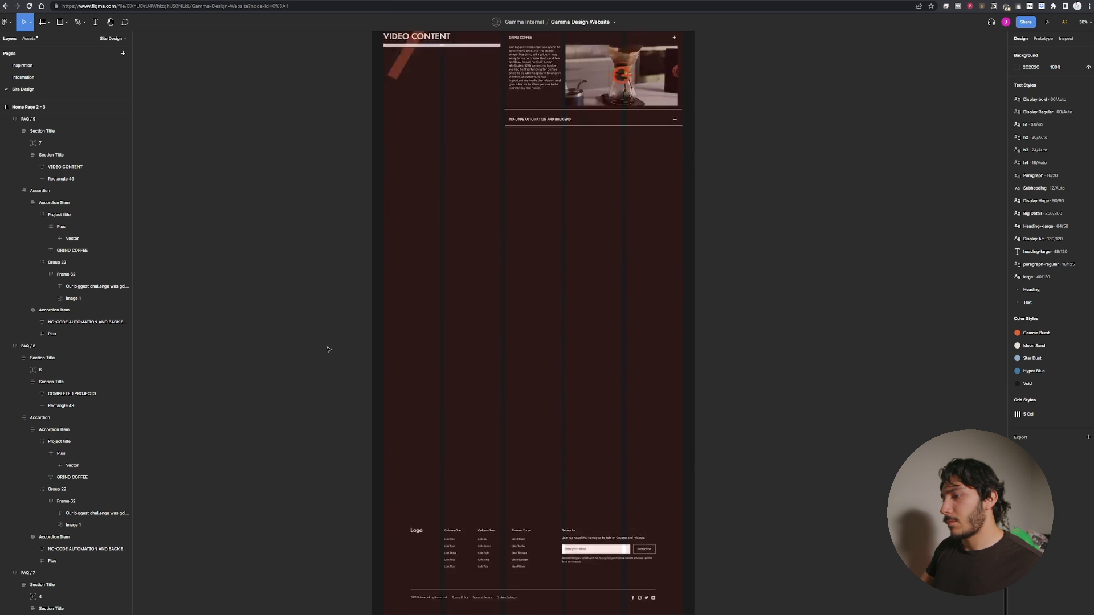
pyautogui.scroll(3, 328, 349)
pyautogui.scroll(15, 328, 350)
pyautogui.scroll(-4, 329, 349)
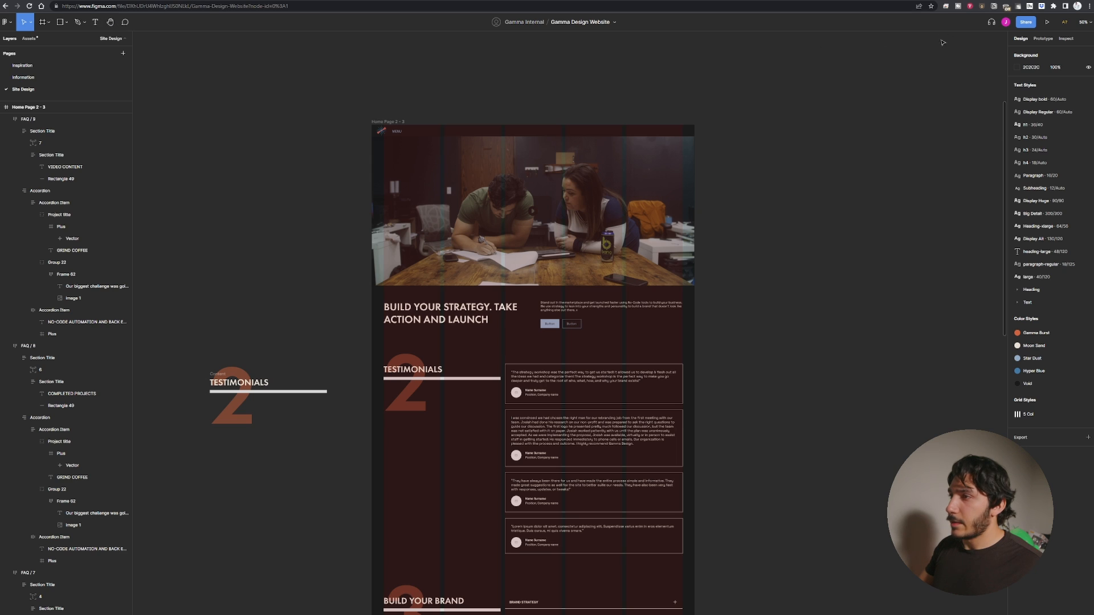
# Select the Home Page 2 - 3 frame and preview it as a prototype, scrolling down to the Video Content section.
pyautogui.click(388, 122)
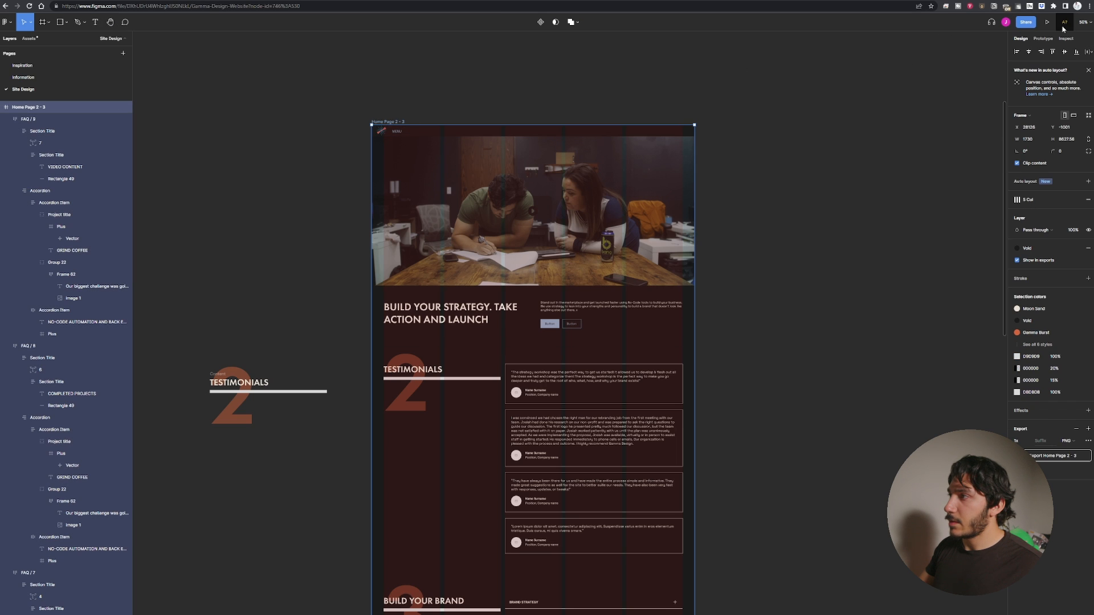
pyautogui.click(1047, 22)
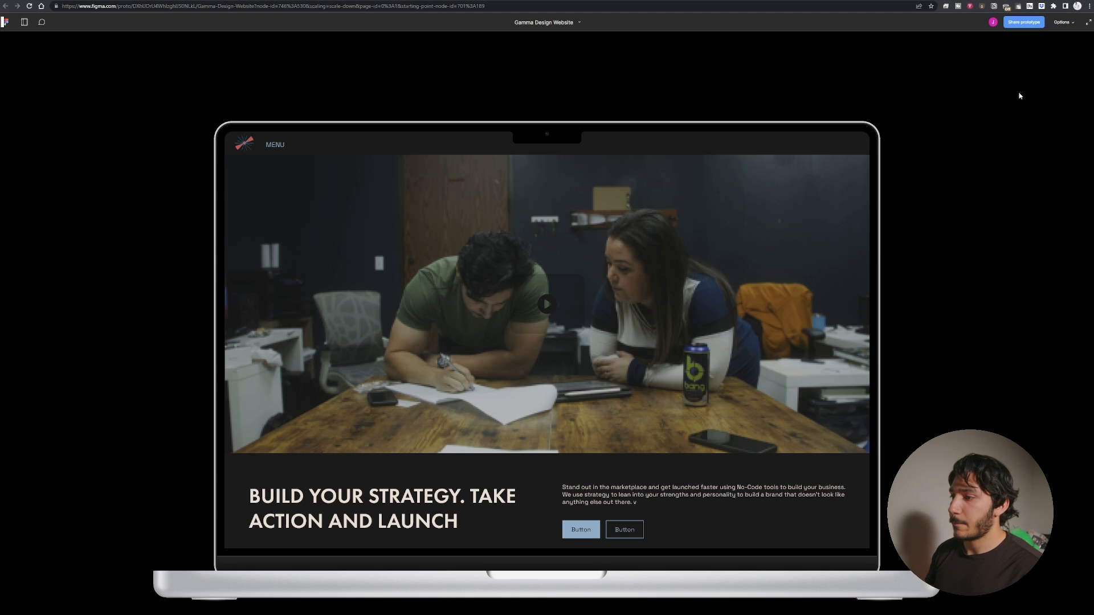
pyautogui.scroll(-5, 570, 259)
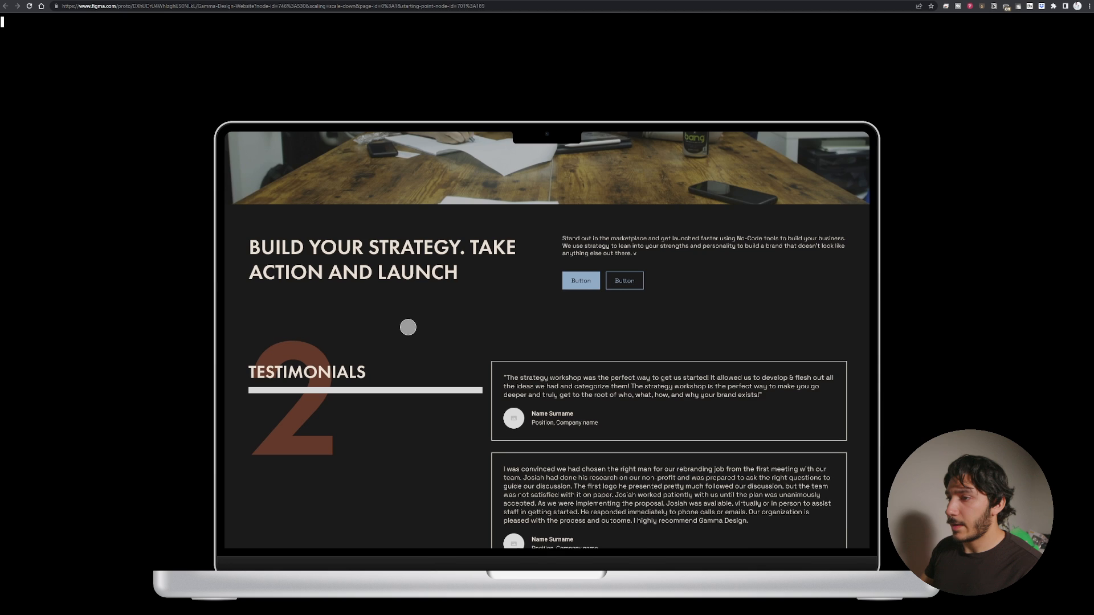
pyautogui.scroll(-10, 408, 327)
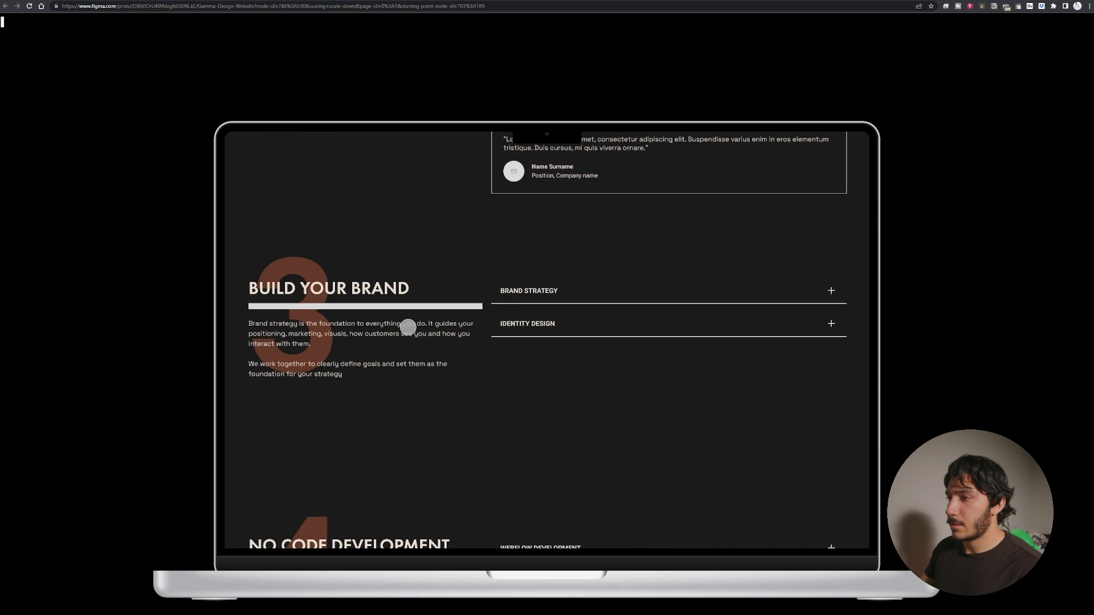
pyautogui.scroll(-10, 408, 327)
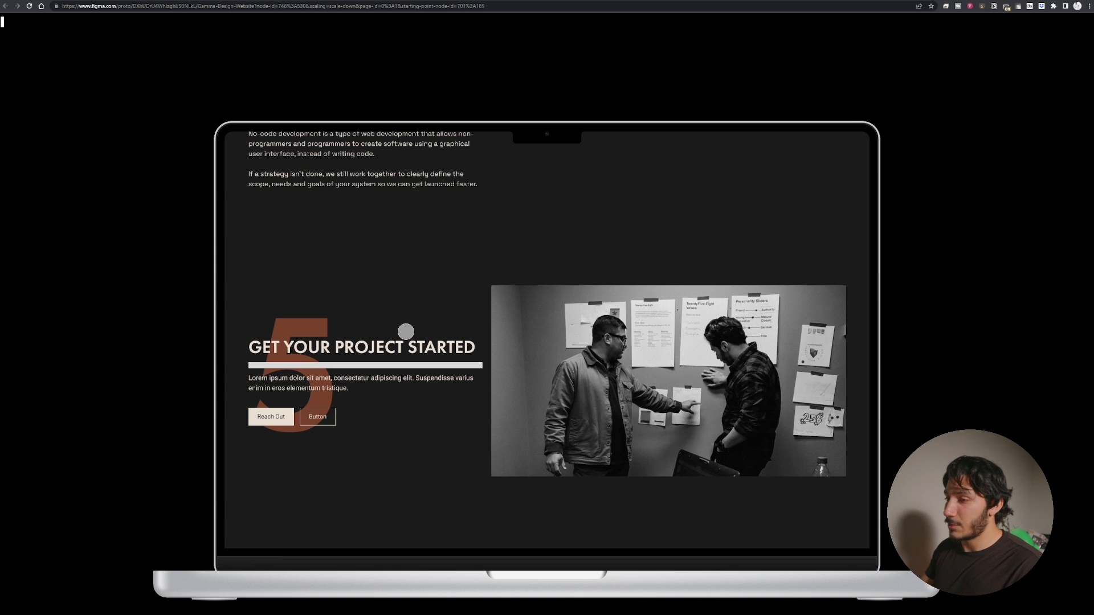
pyautogui.scroll(-5, 406, 331)
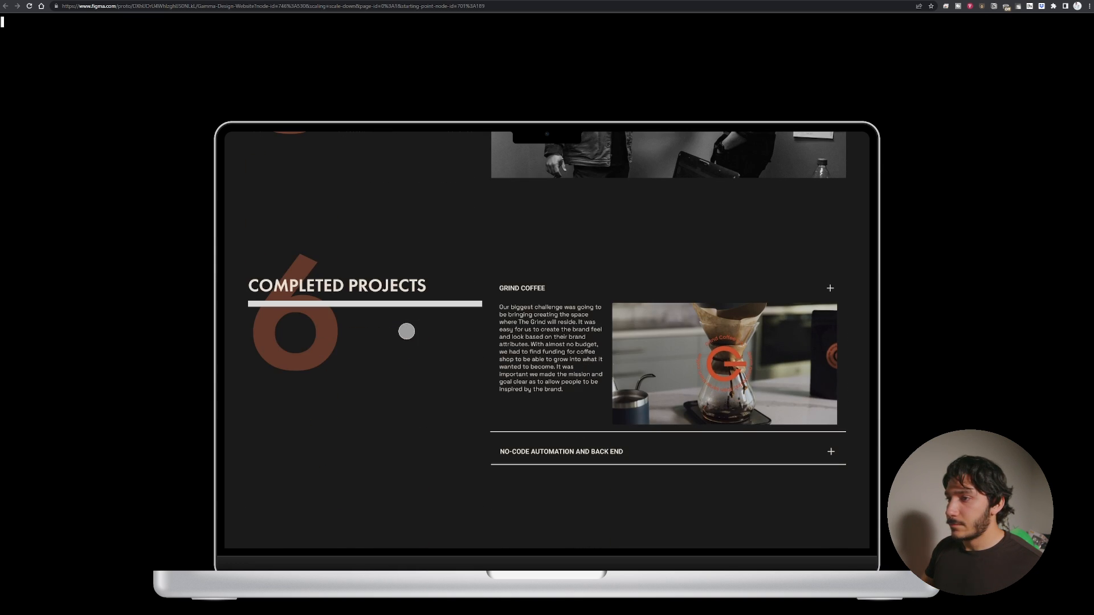
pyautogui.scroll(-5, 406, 331)
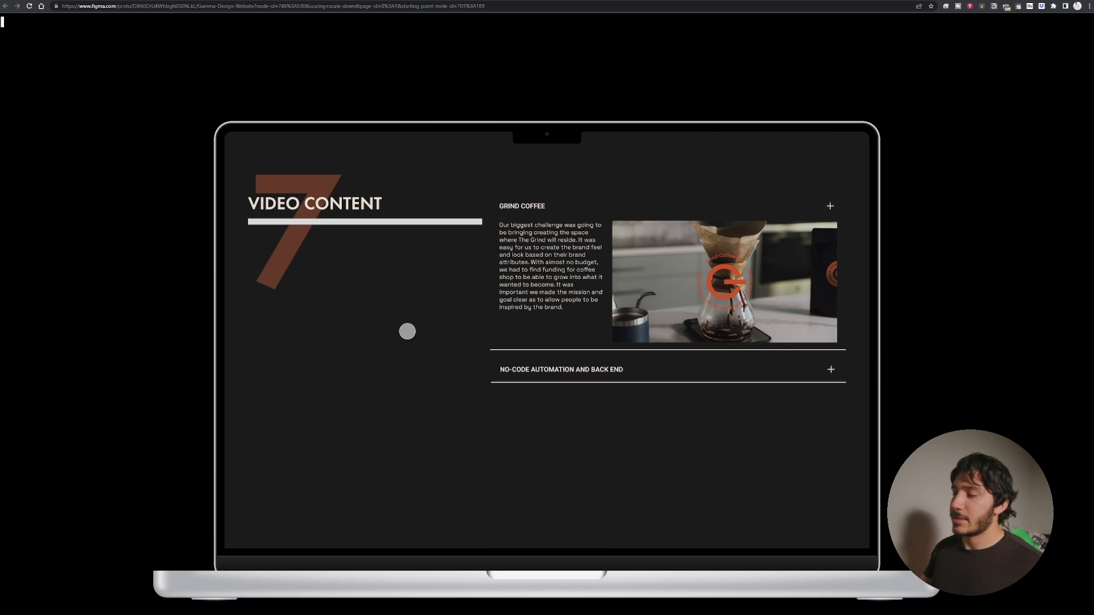